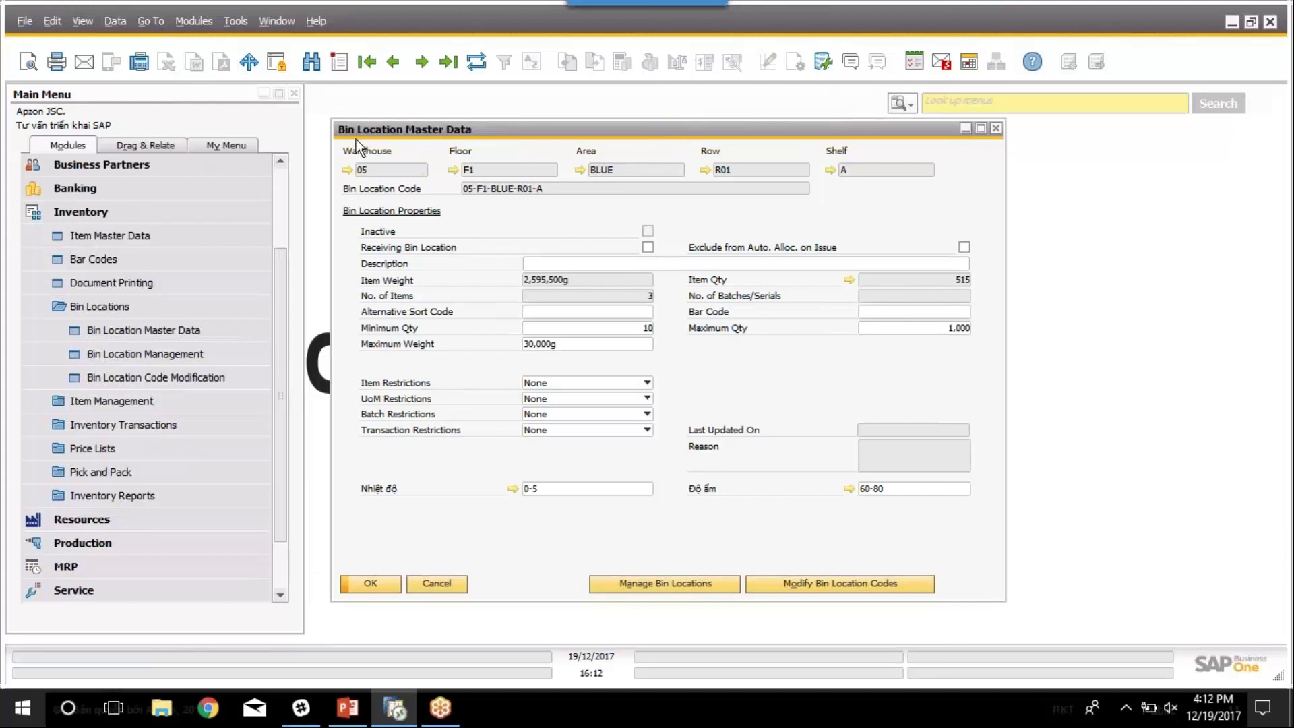
Review the alternative sort code and minimum and maximum quantity fields of bin location 05-F1-BLUE-R01-A, consulting the matching PowerPoint slide
drag(527, 131, 538, 132)
click(550, 313)
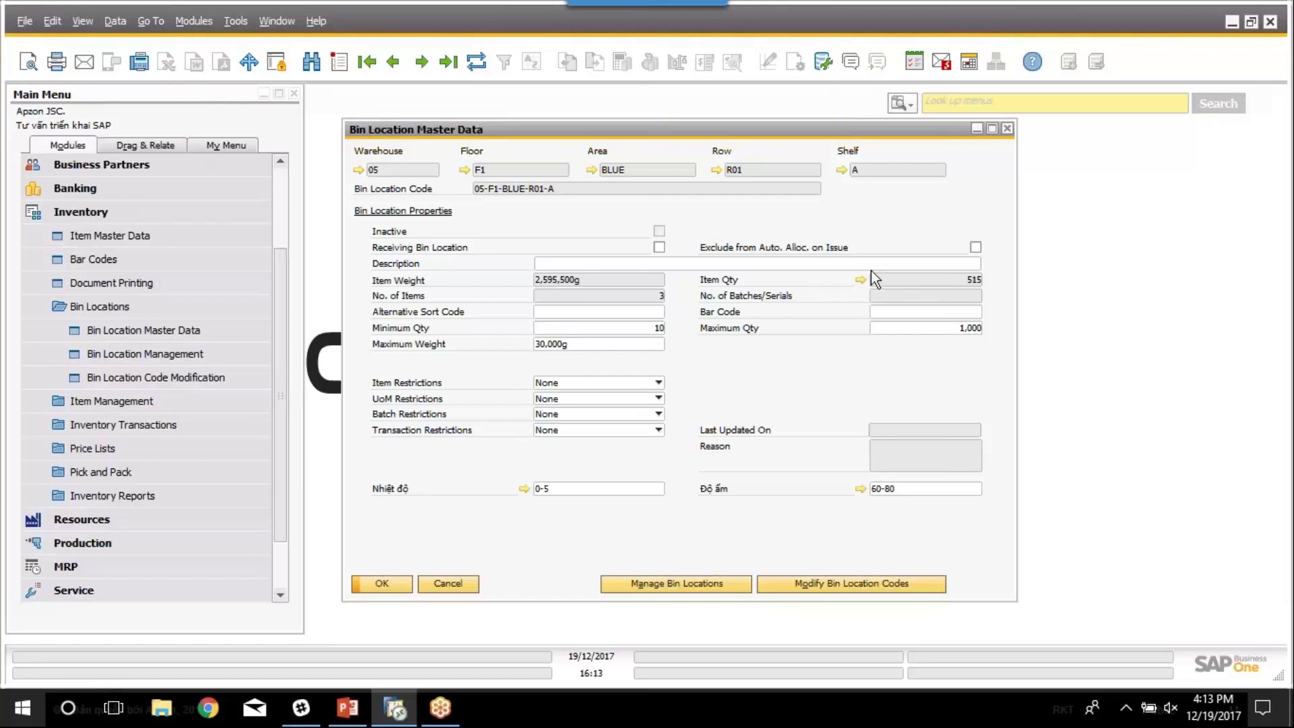
click(567, 328)
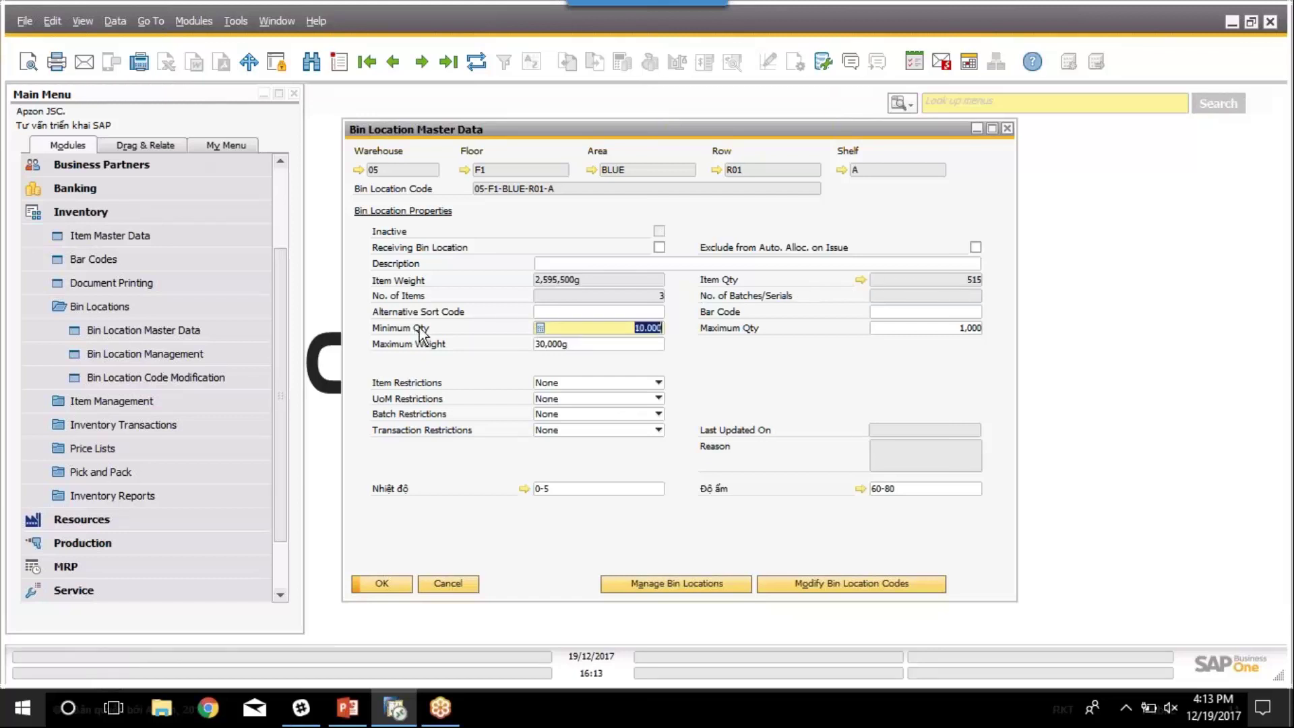
click(936, 329)
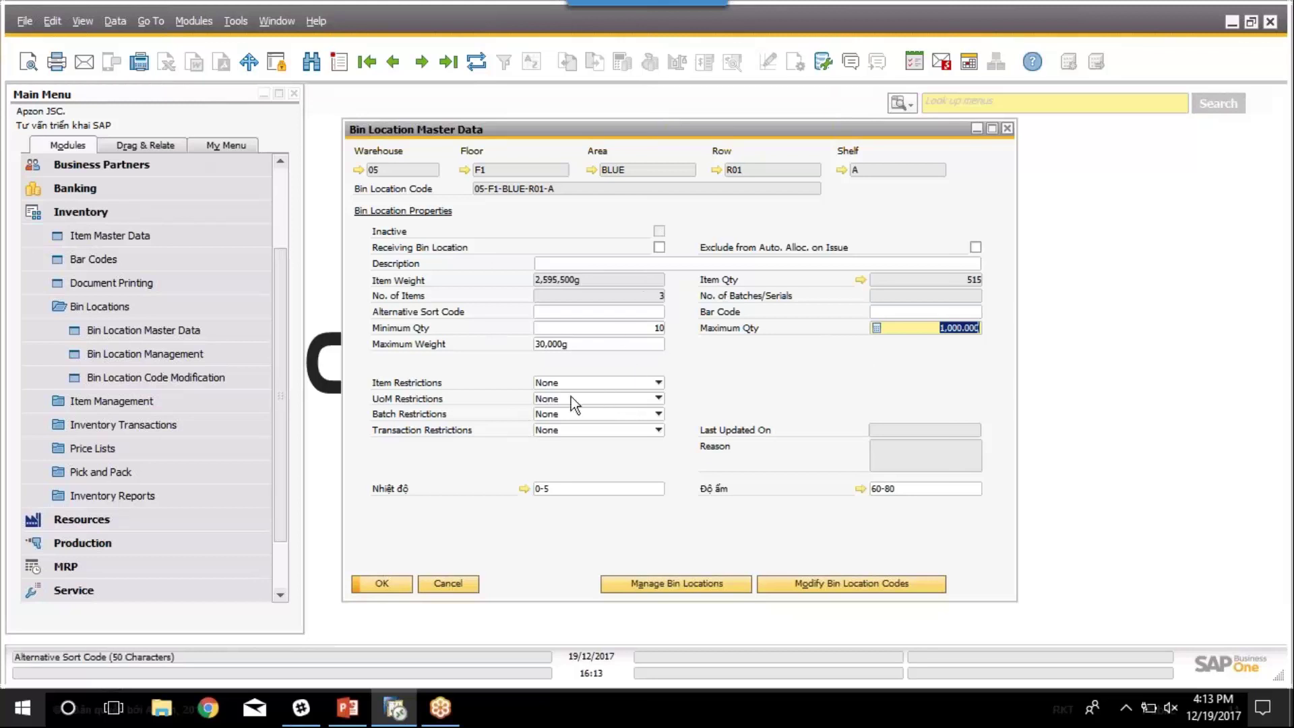
click(346, 715)
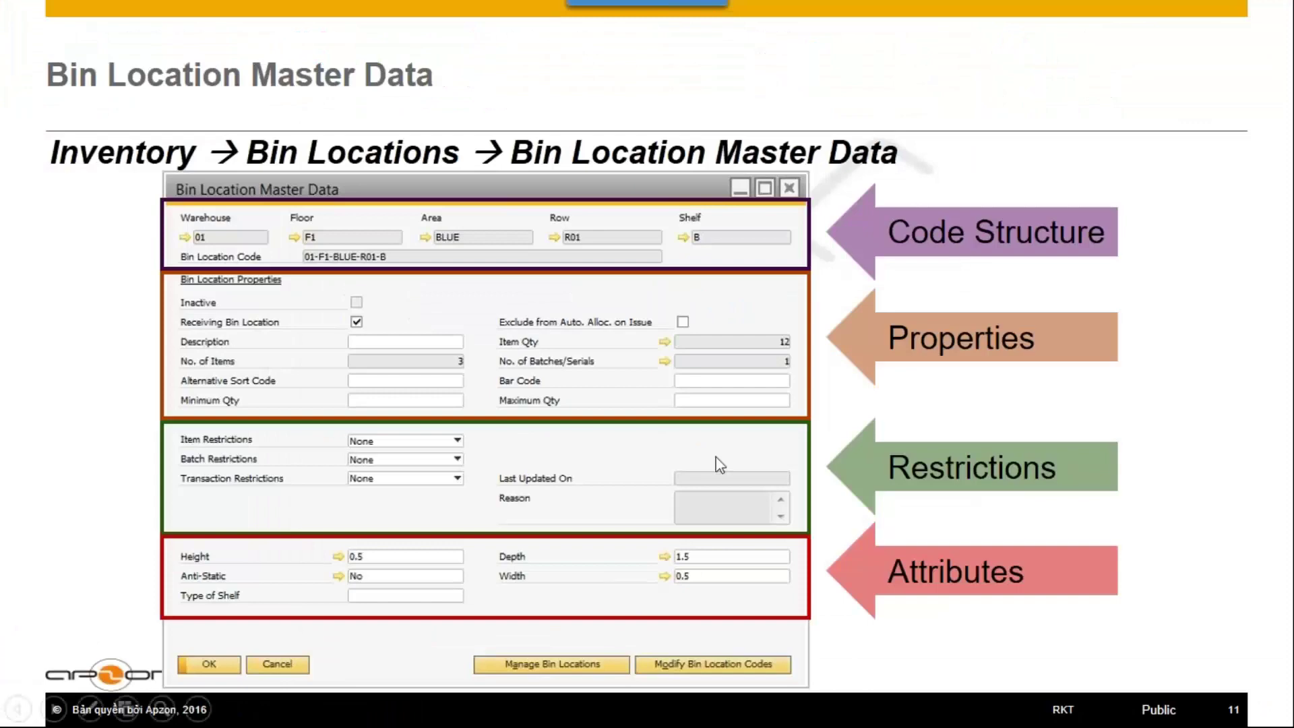
key(alt+Tab)
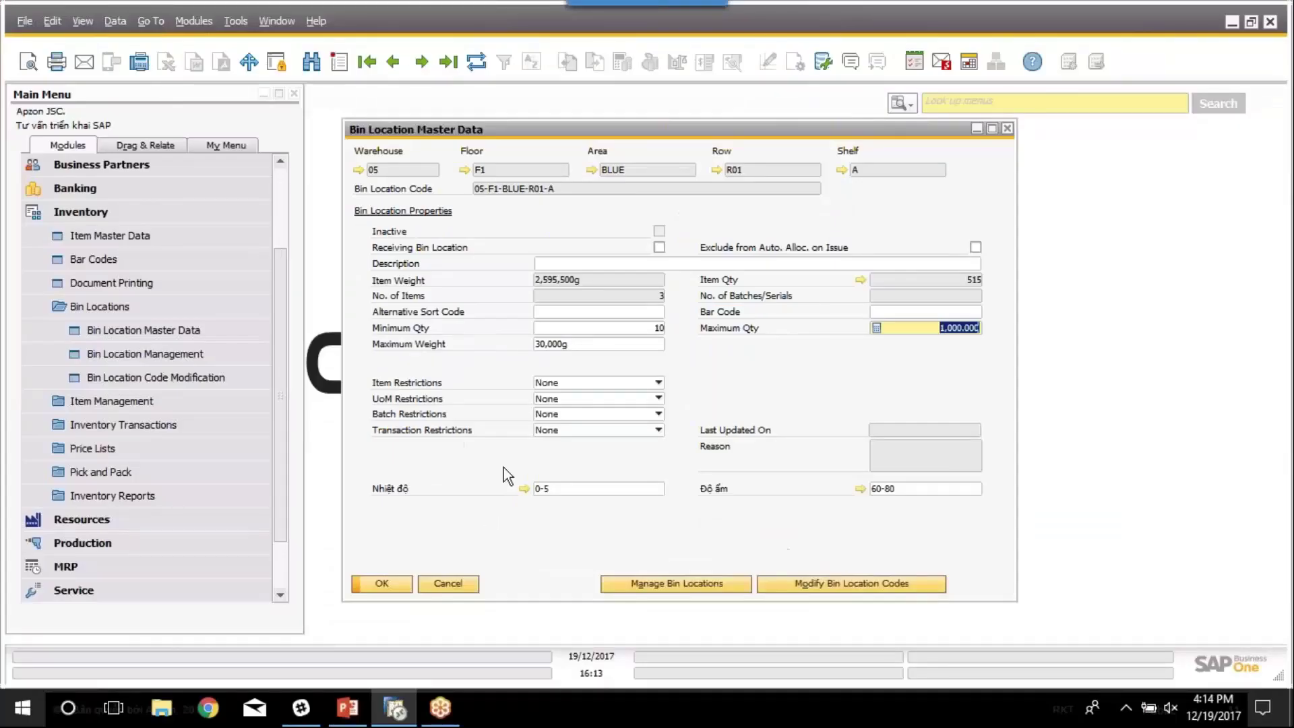
Set the bin location's item restriction to Specific Item and choose item BP48PH0610QTRM from the list of items
click(602, 383)
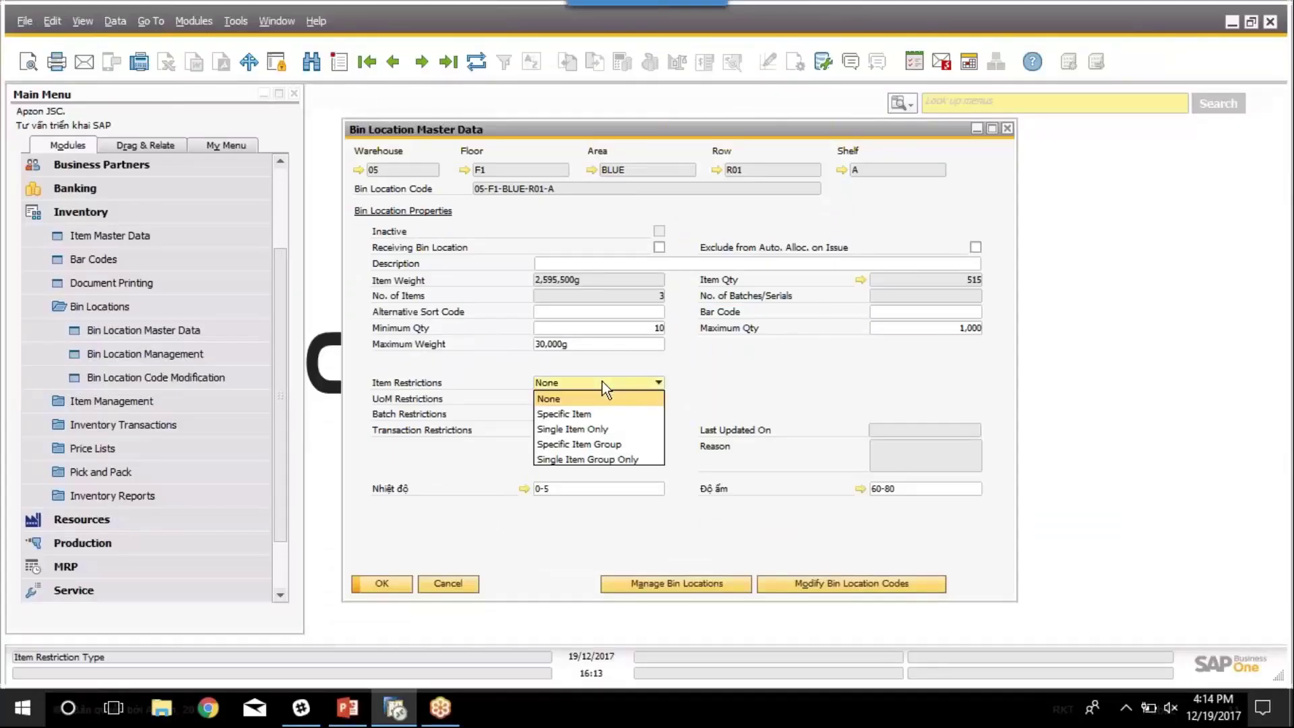
click(562, 415)
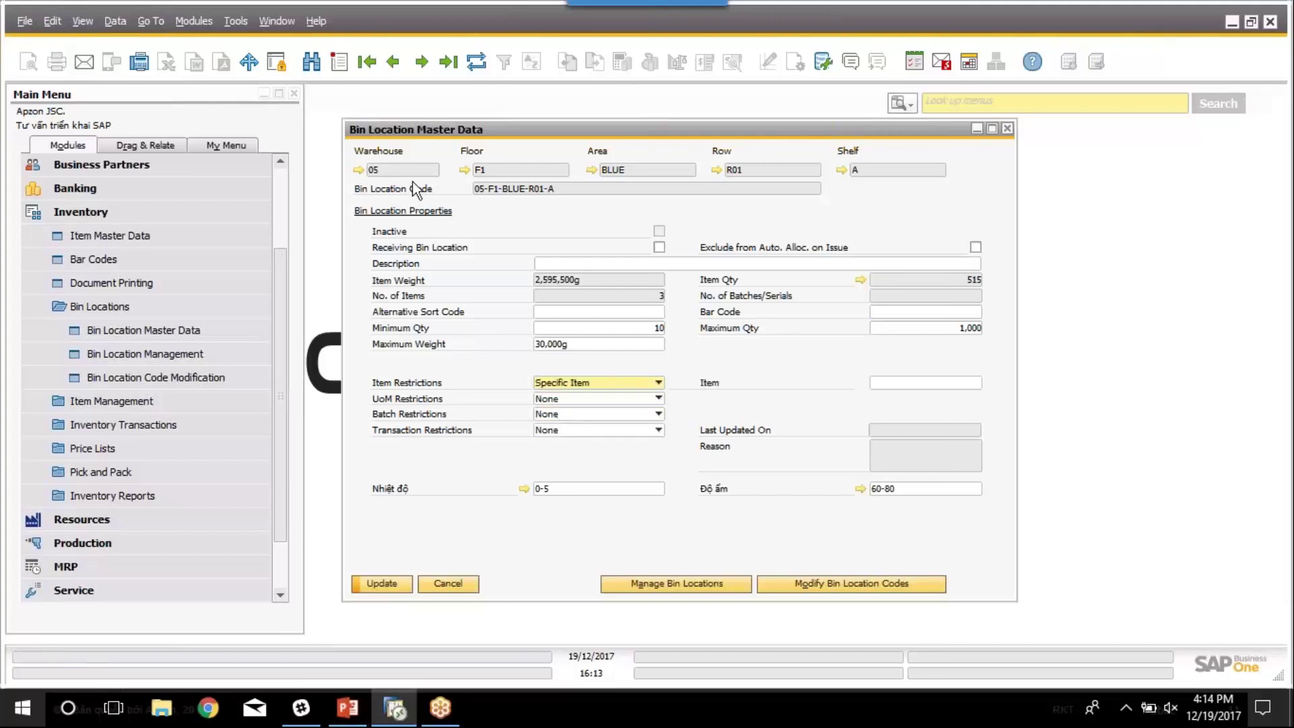
click(944, 382)
click(971, 384)
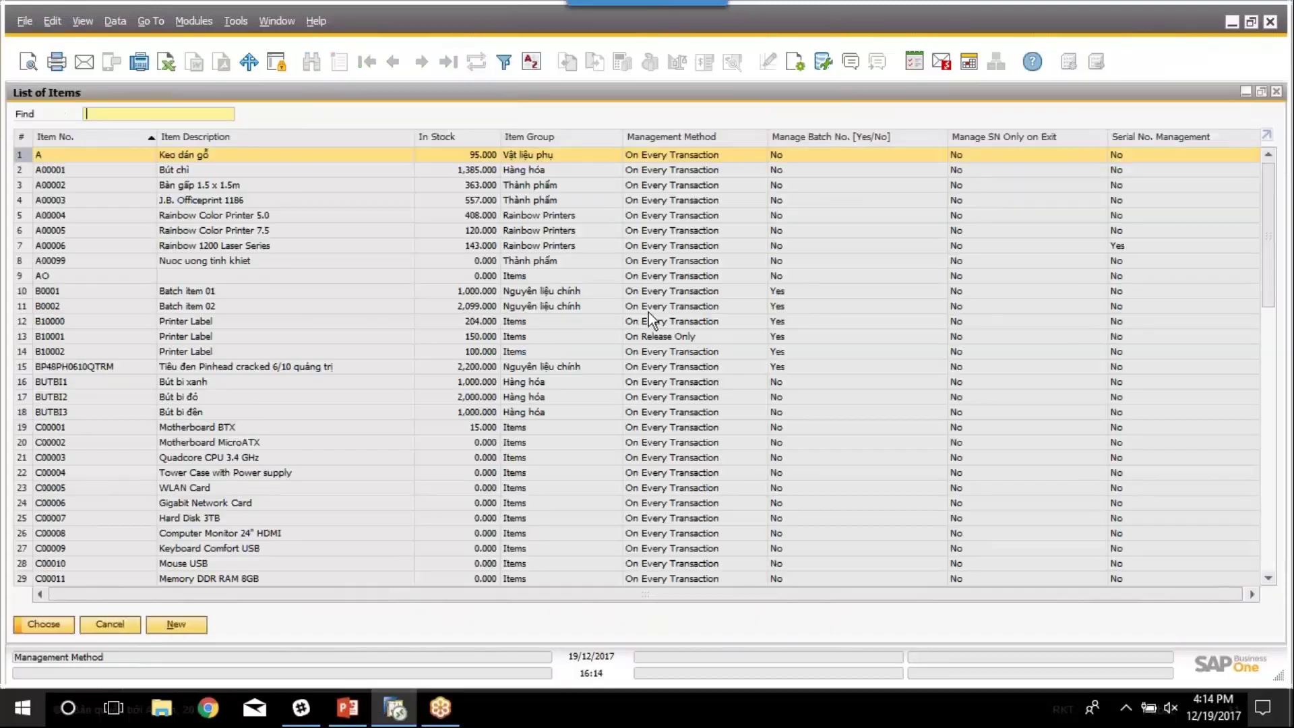
click(237, 348)
click(209, 368)
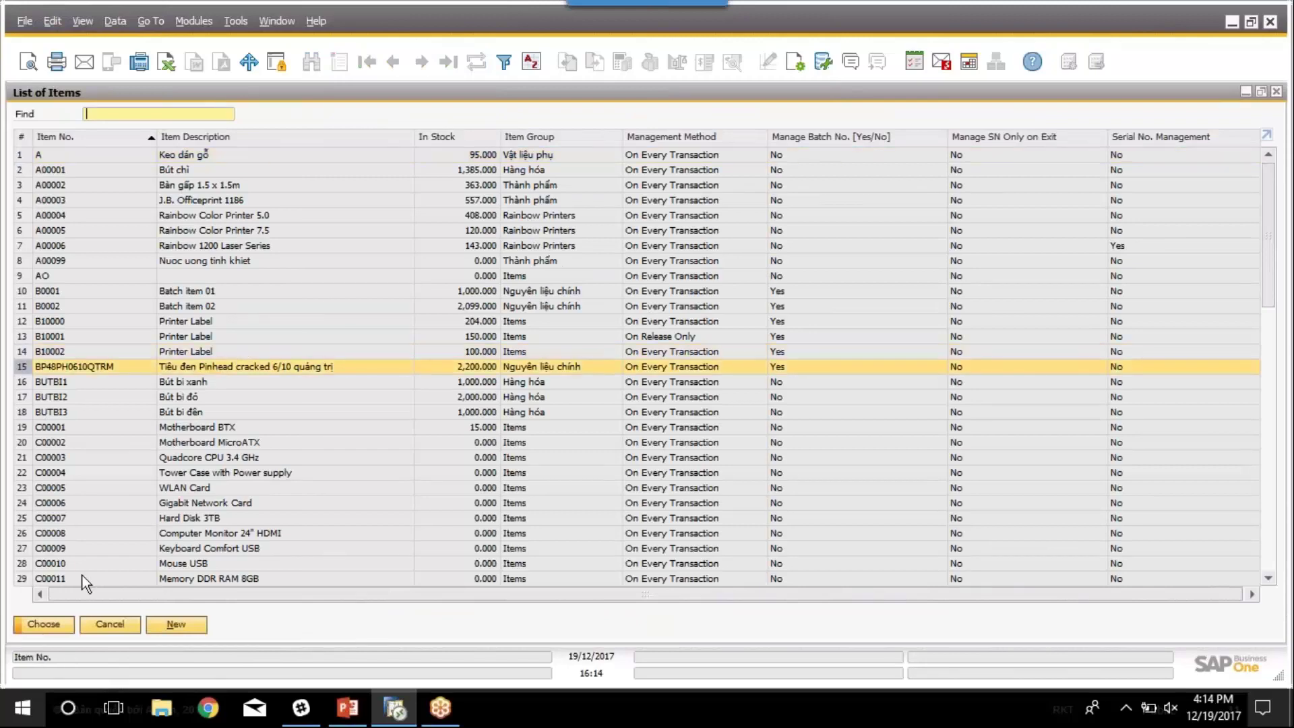
click(44, 624)
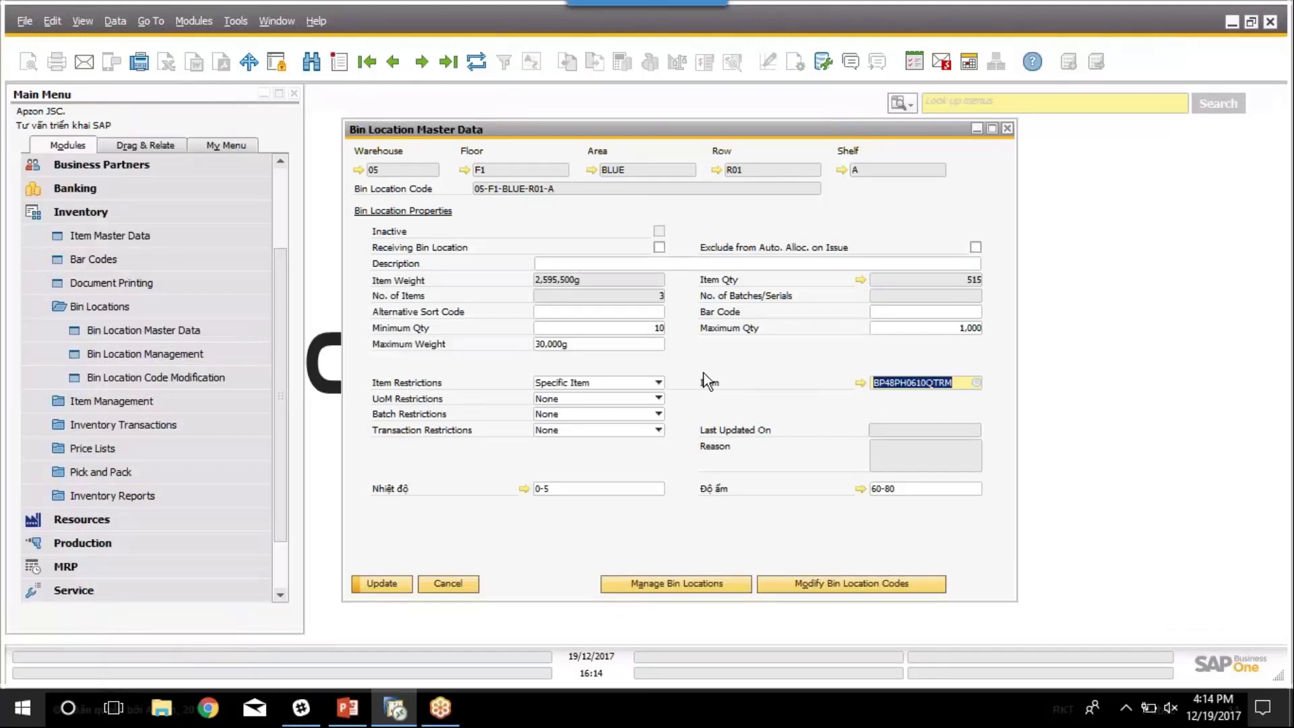
Clear the restricted item, try the Specific Item Group restriction, and return the item restrictions to None
key(BackSpace)
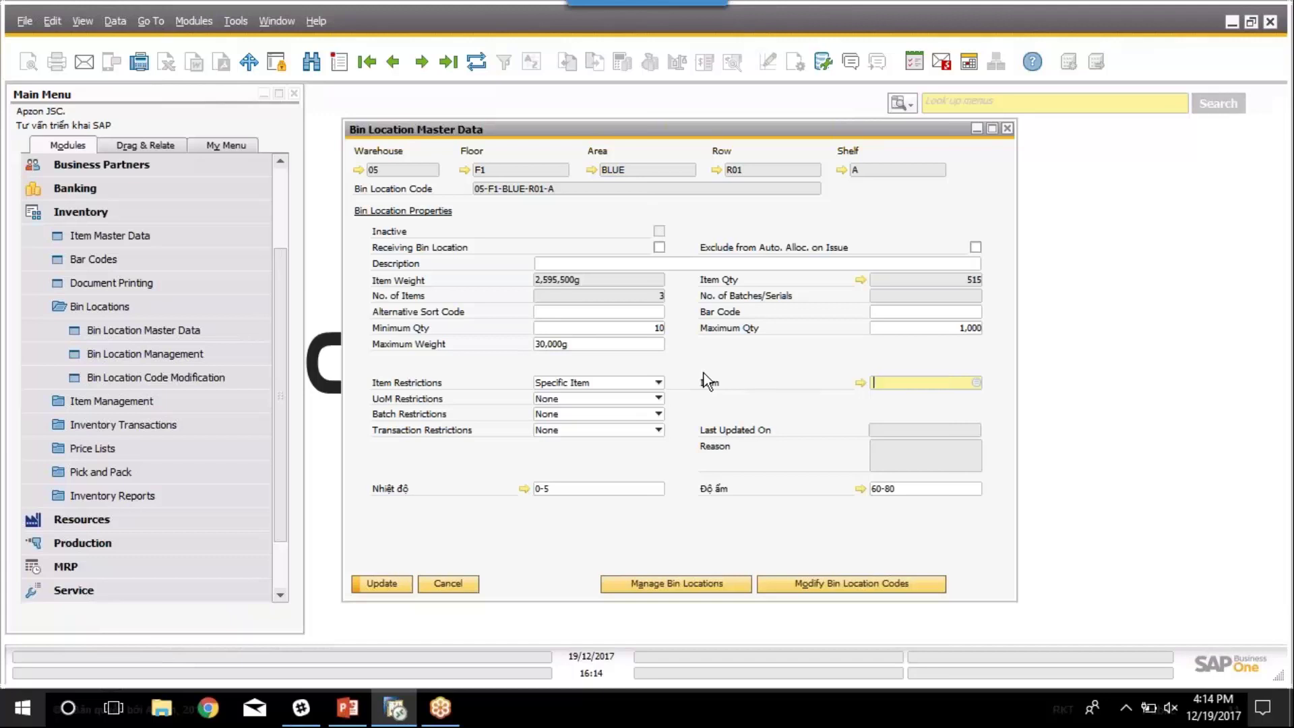
click(614, 382)
click(564, 444)
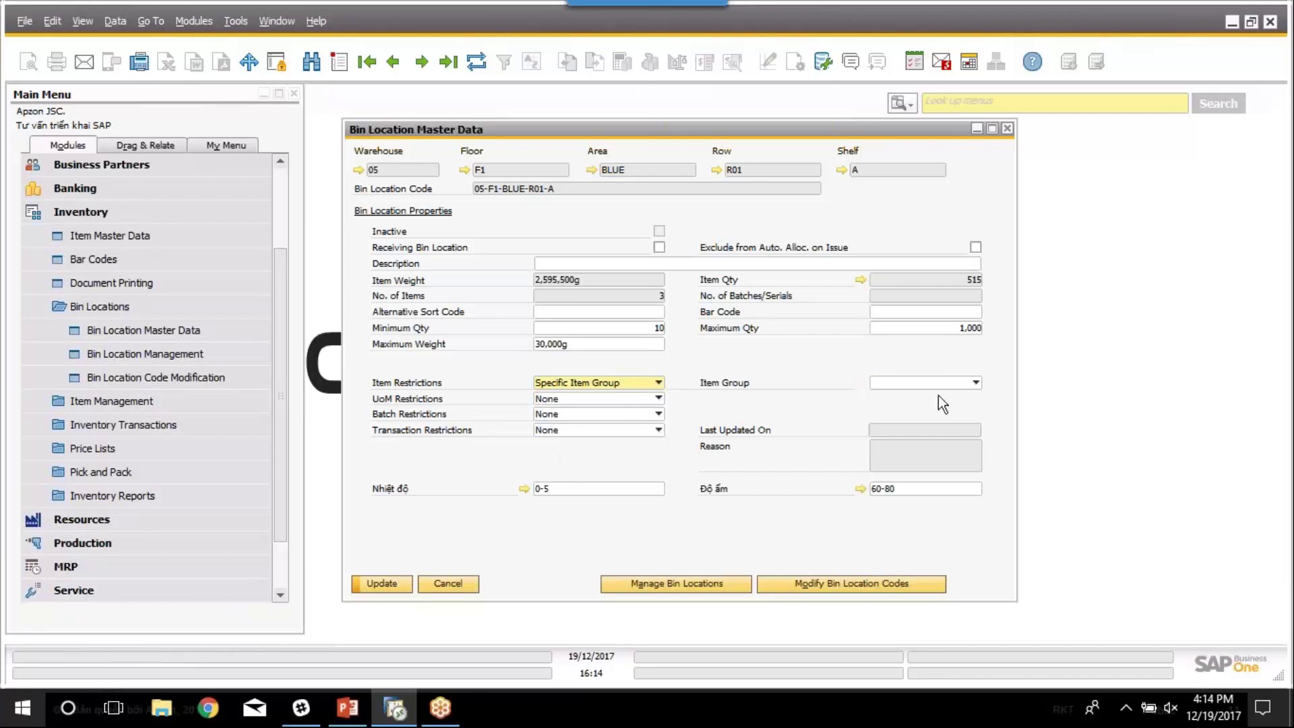
click(658, 382)
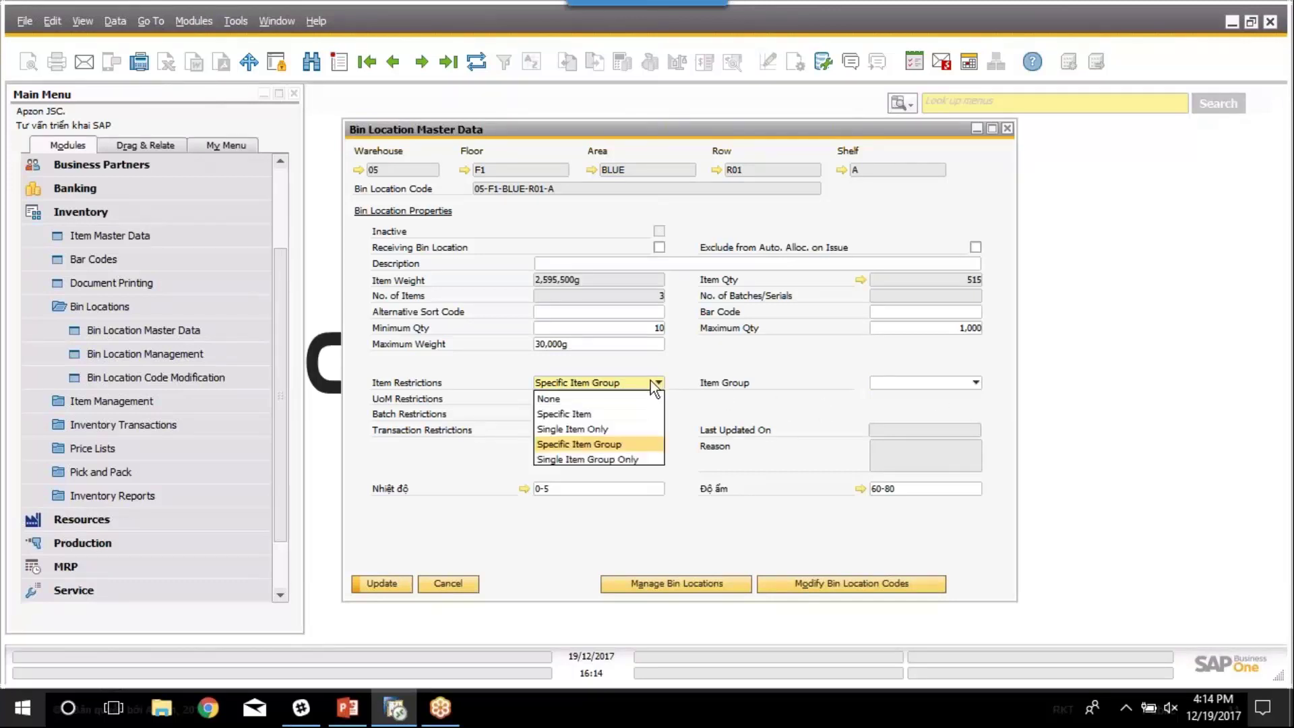
click(617, 399)
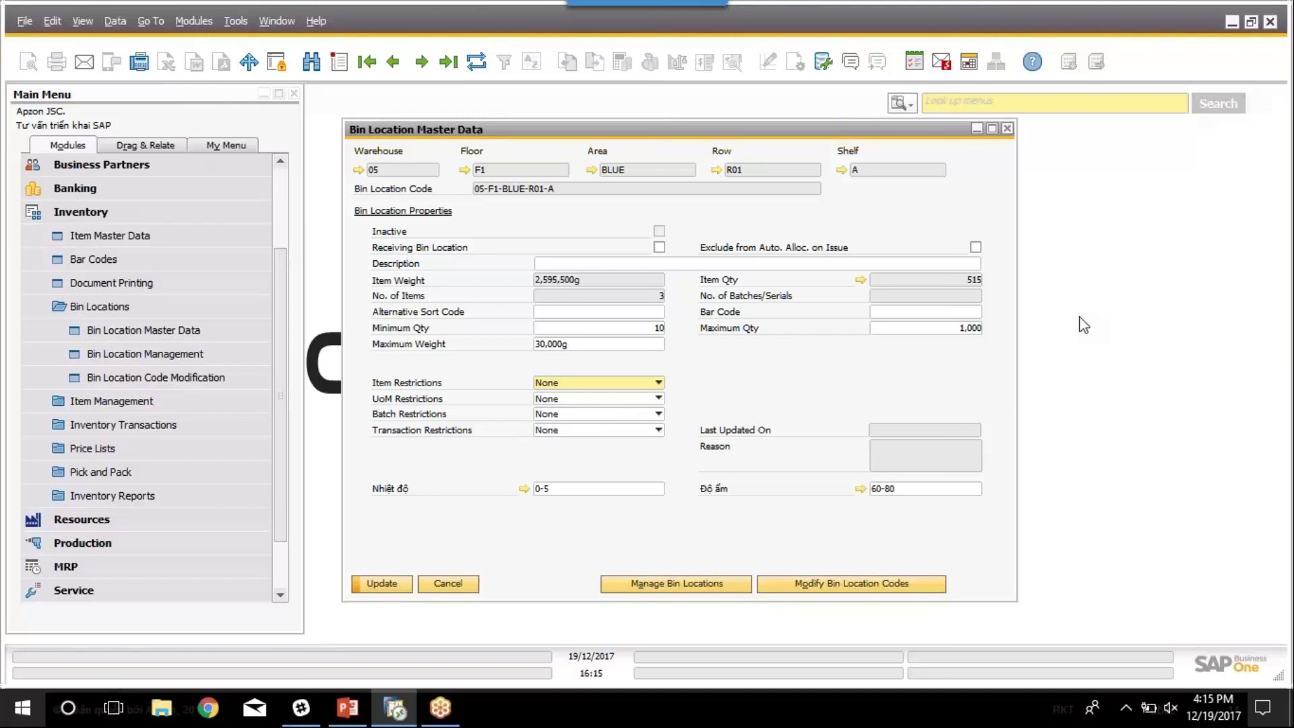
Examine the available options for item restrictions and transaction restrictions, keeping both at None
click(645, 384)
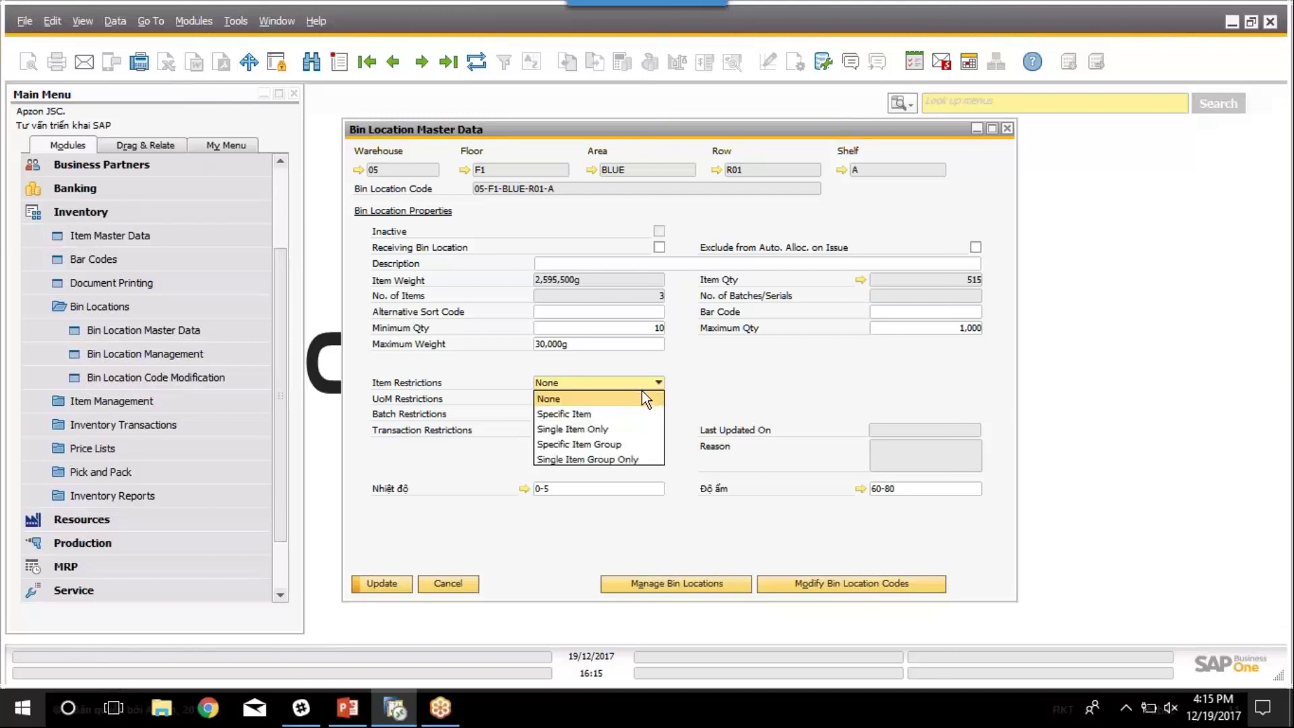
click(496, 387)
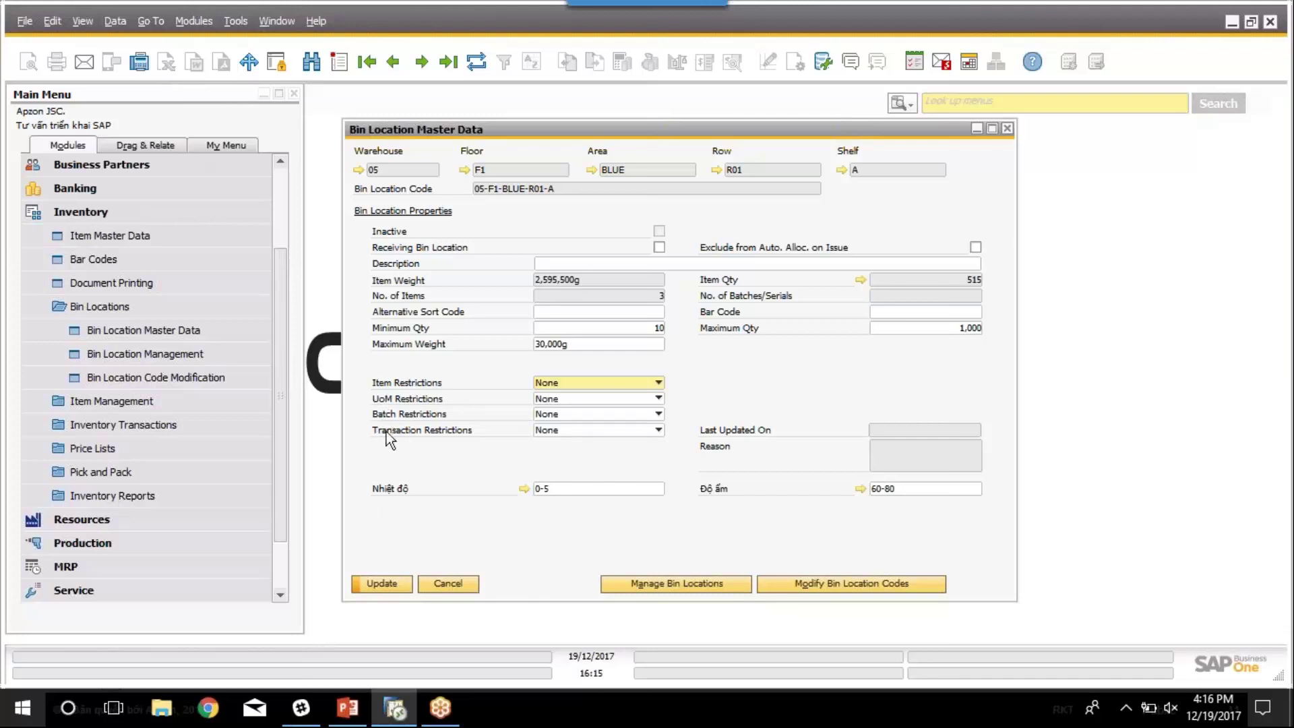
click(588, 431)
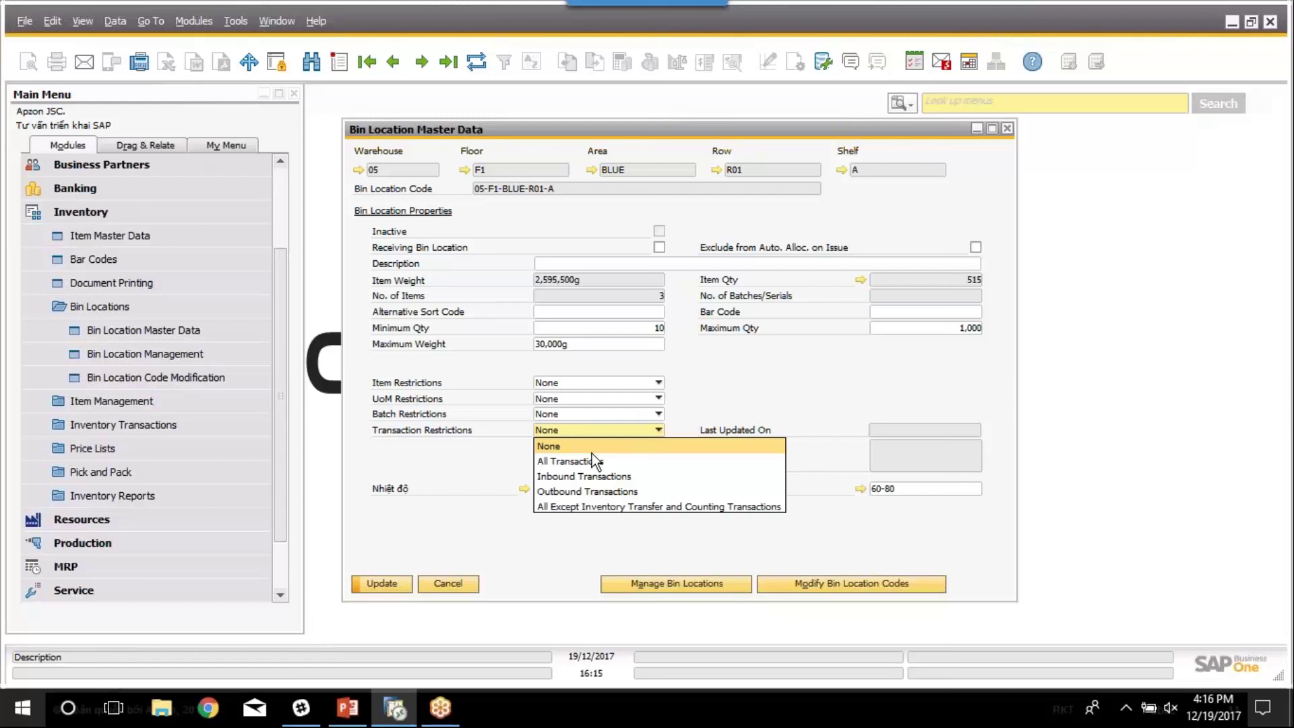
key(Down)
key(Down)
click(440, 447)
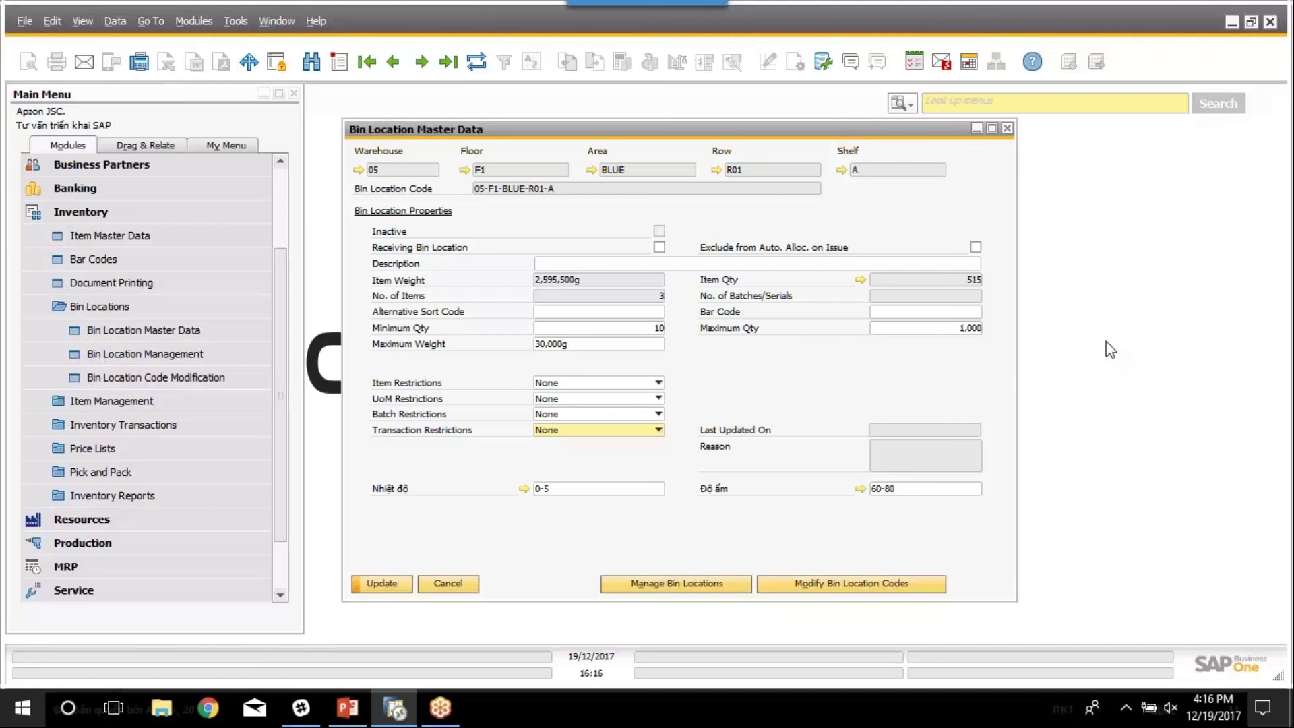
click(617, 383)
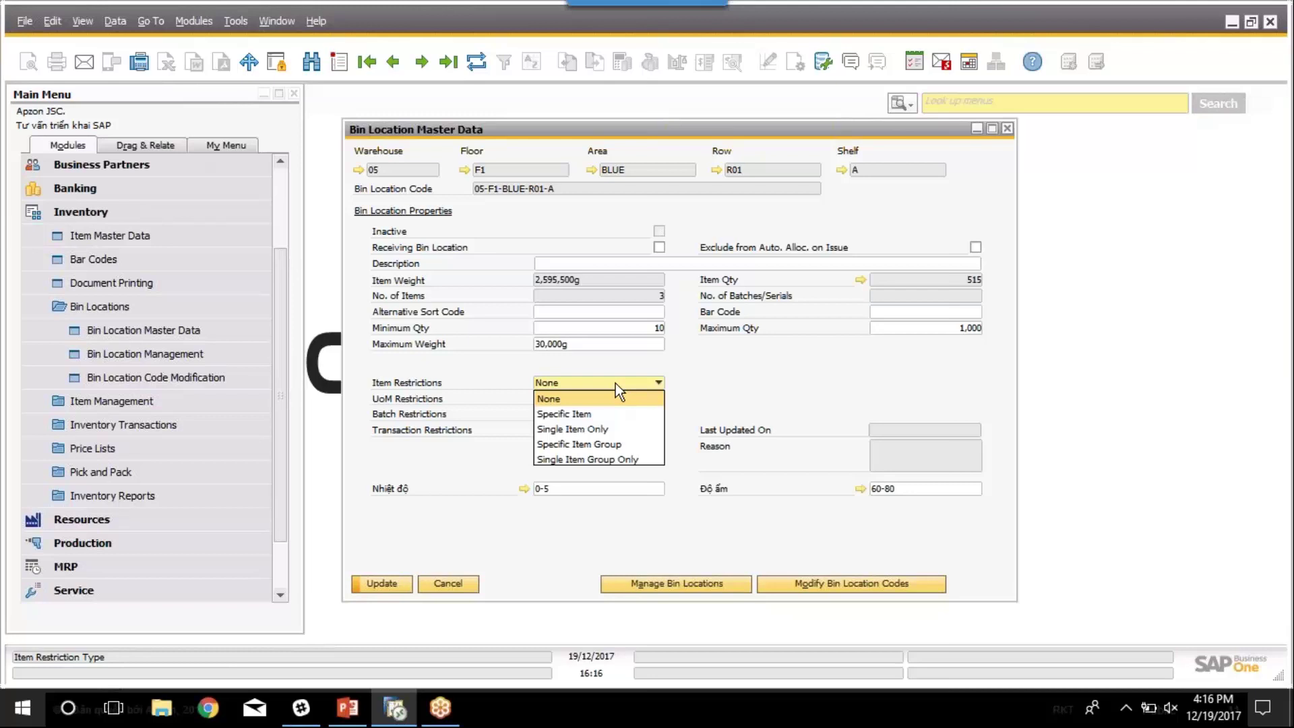
click(718, 403)
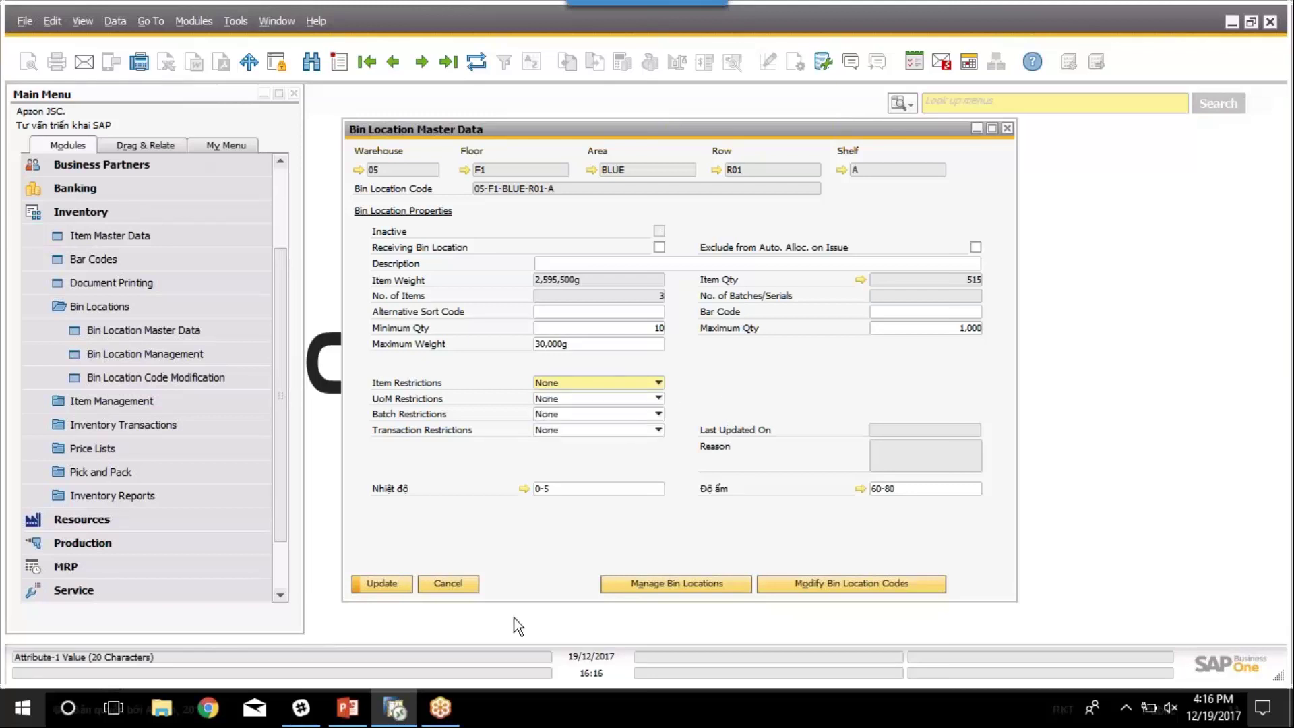
Save the bin location record and switch to the Bin Location Master Data slide in PowerPoint
click(370, 584)
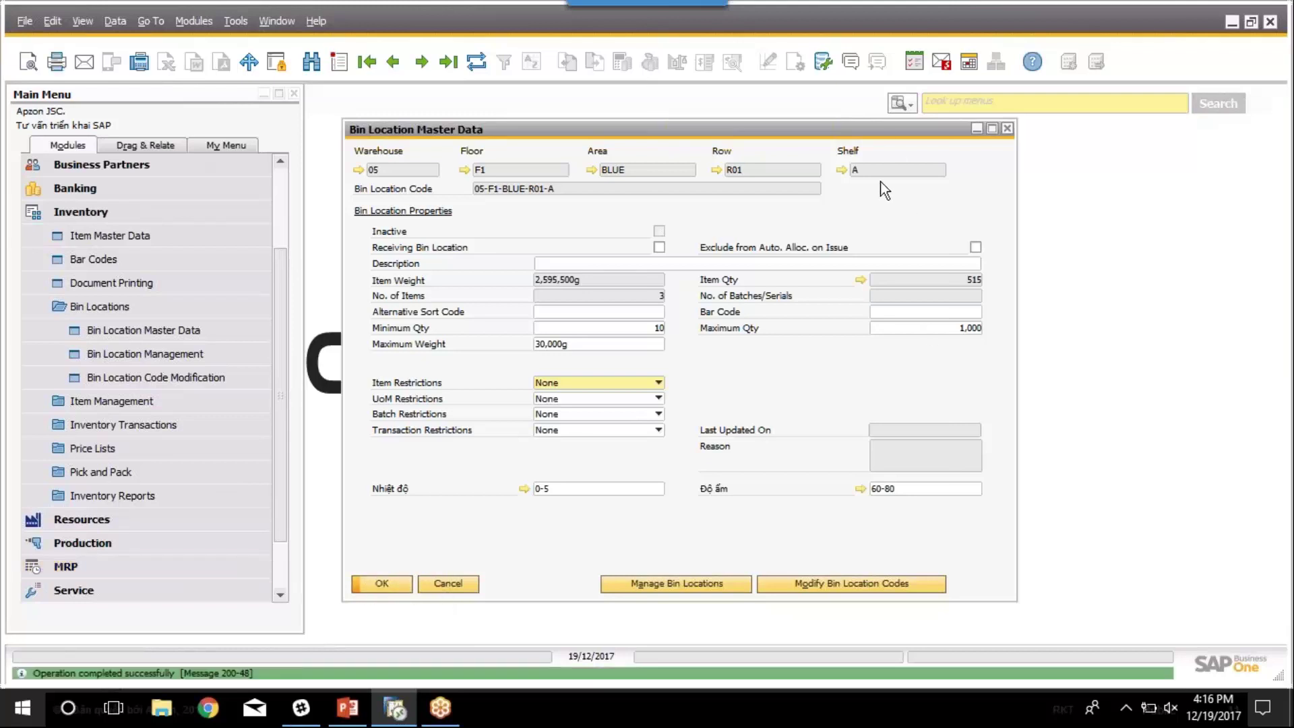
drag(892, 130, 879, 113)
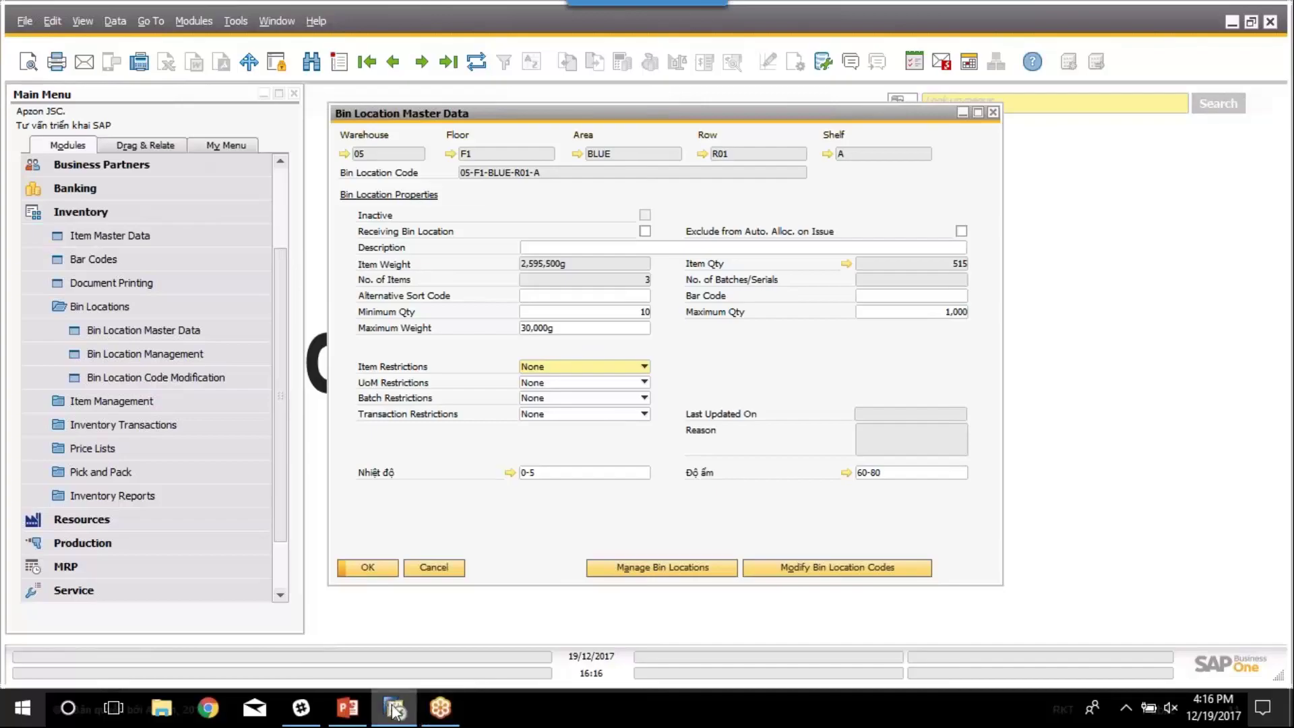
click(347, 708)
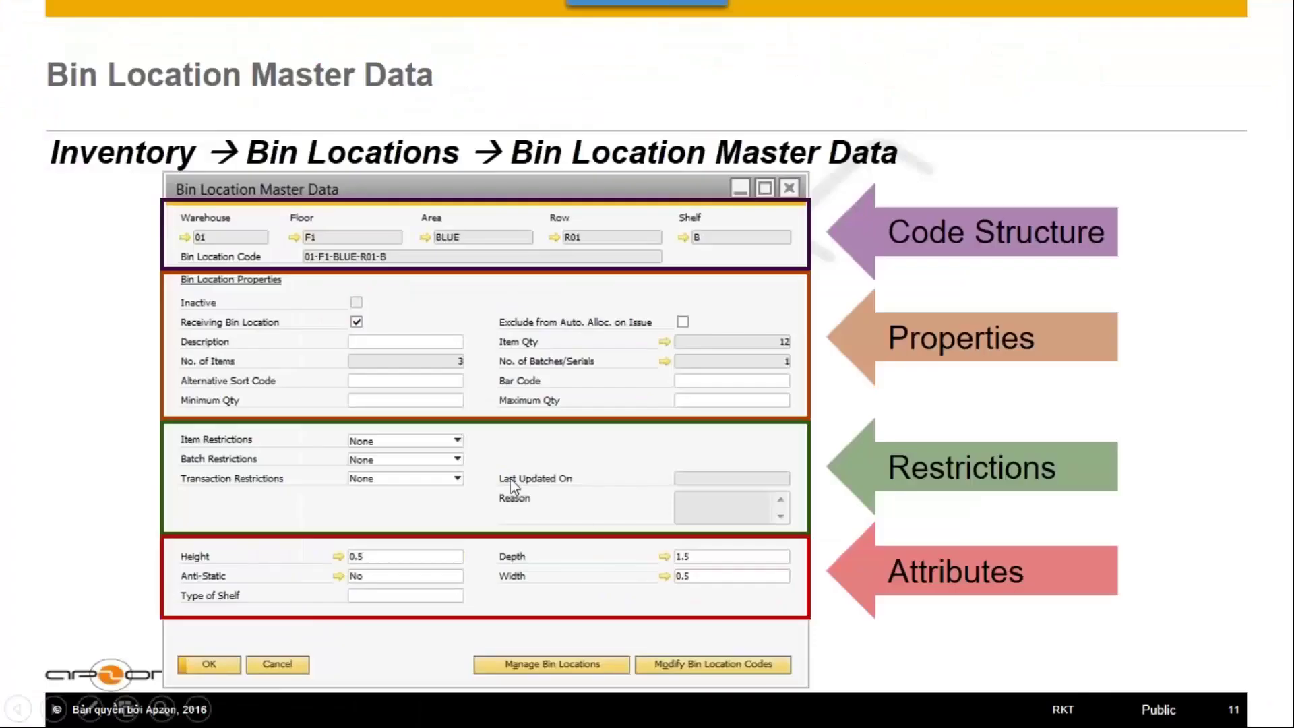
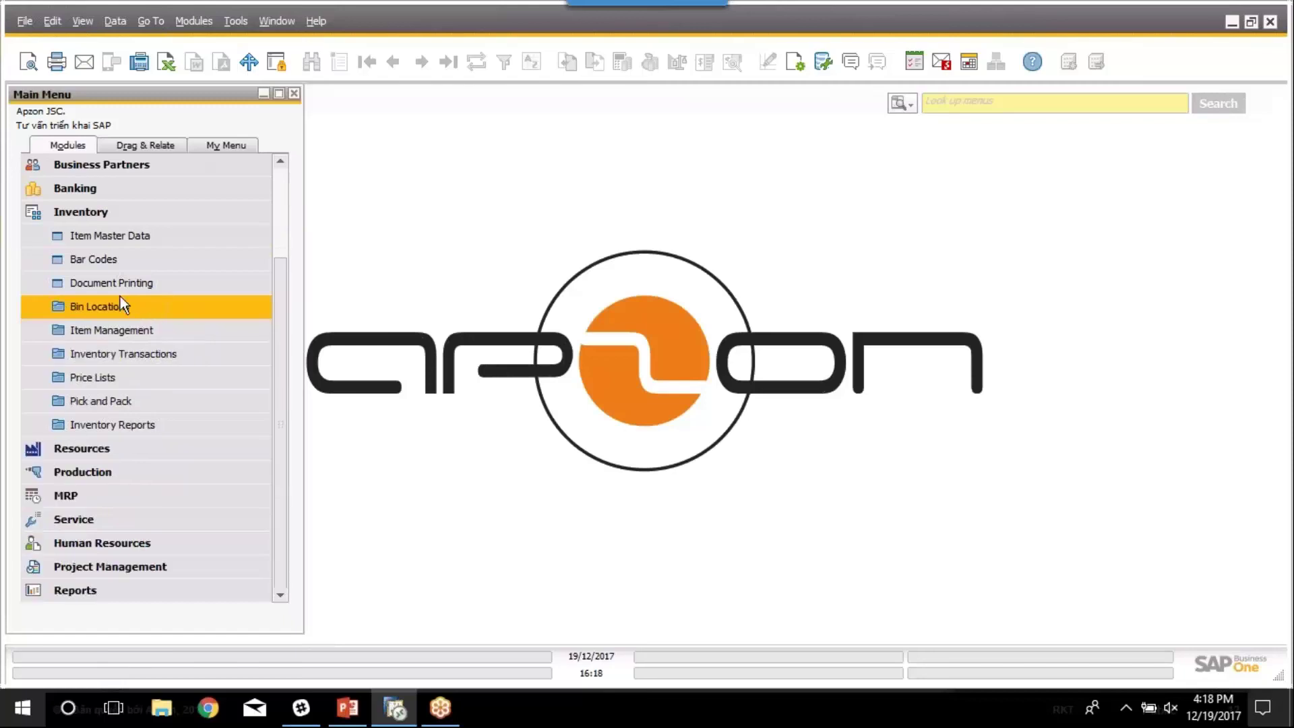
Find and open the Warehouses setup through the menu search
click(945, 103)
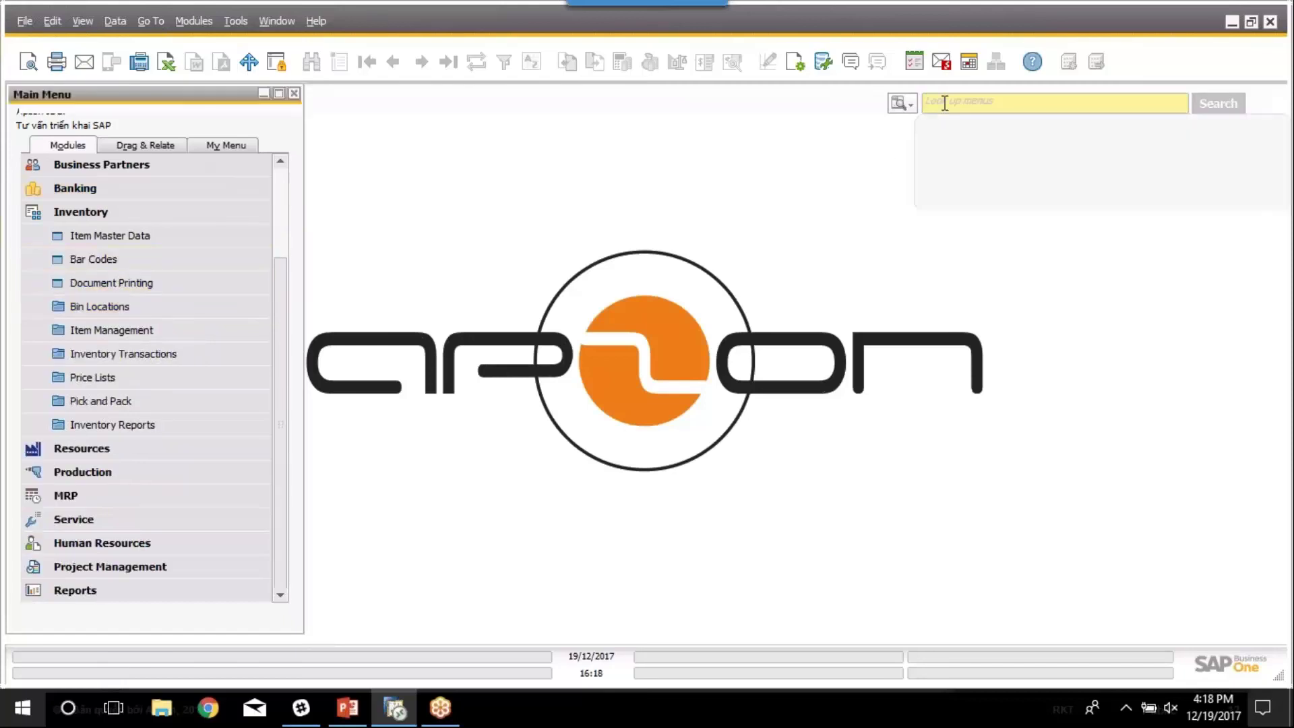
text(w)
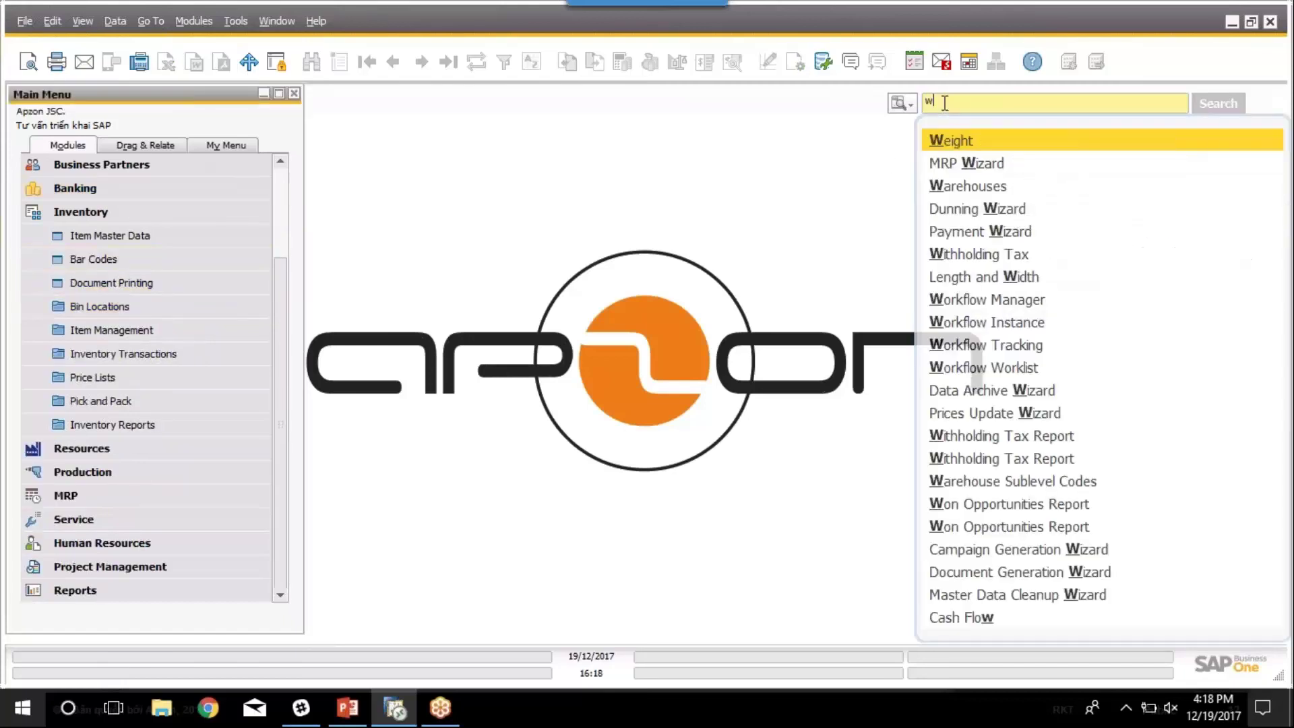
click(972, 182)
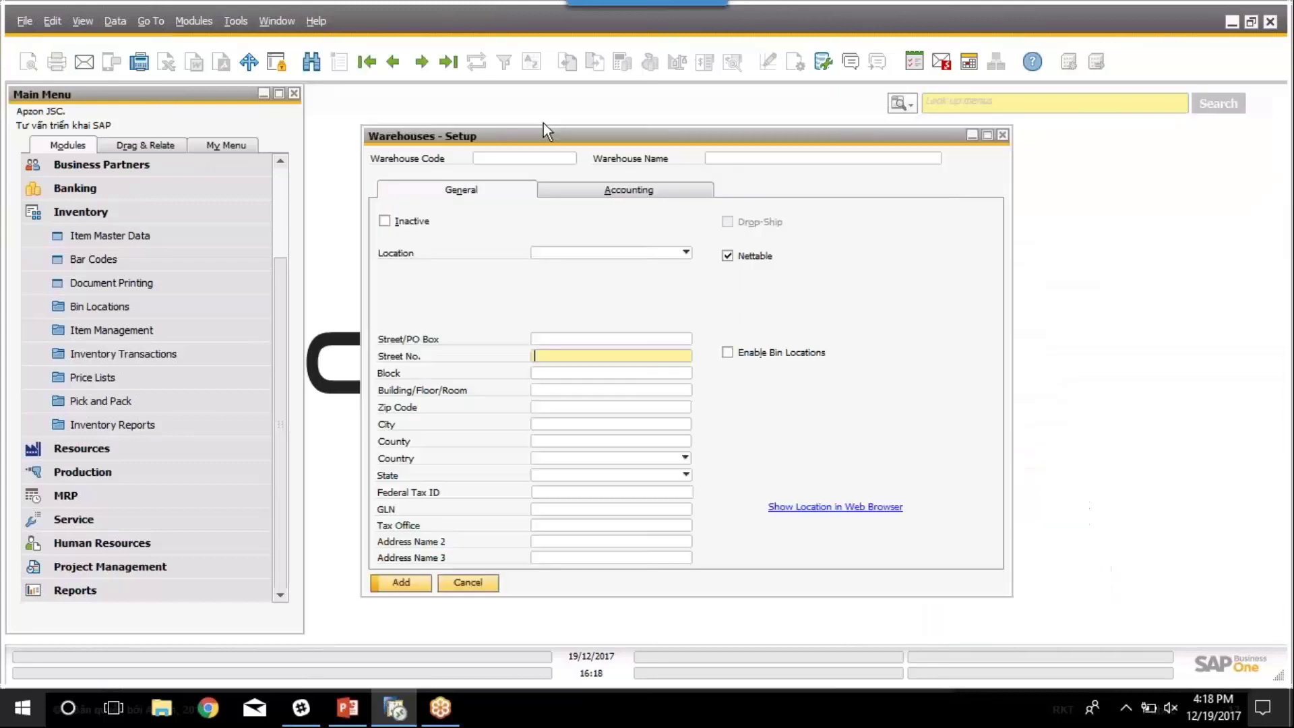
Browse the warehouse records from the first one to warehouse 05, Bin Warehouse
click(368, 63)
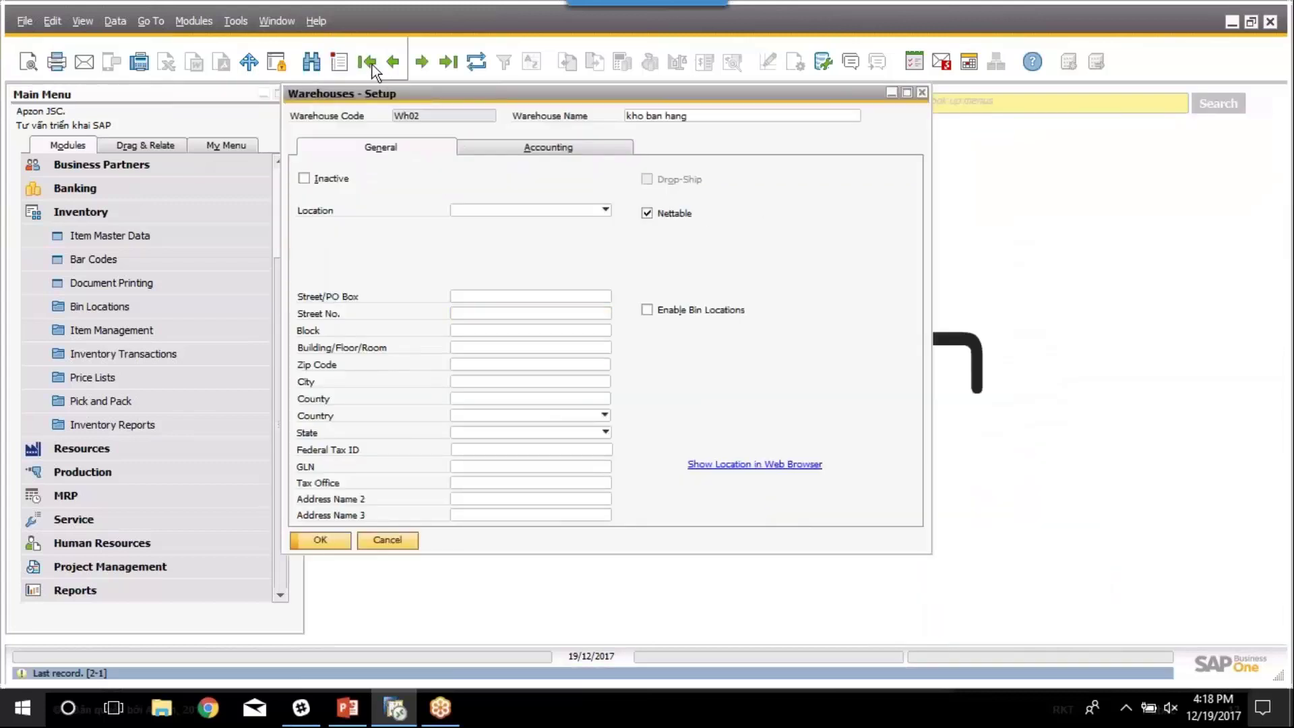
click(424, 62)
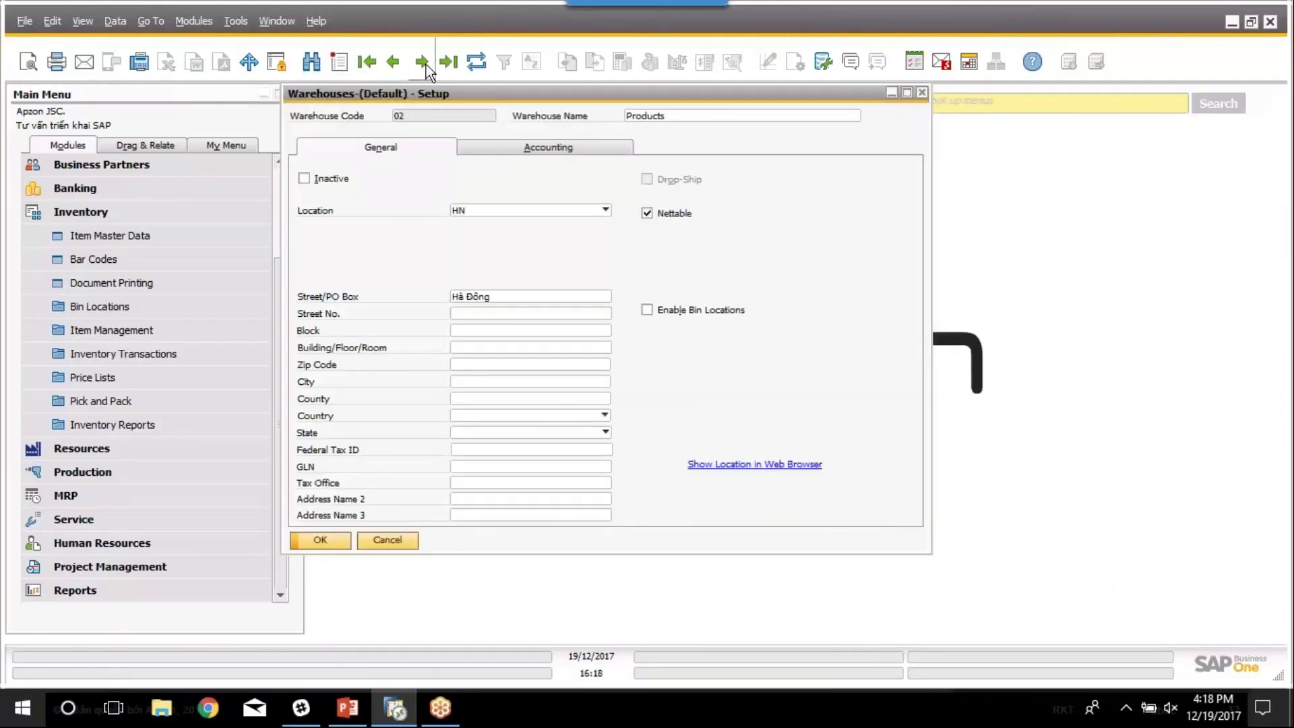
click(423, 61)
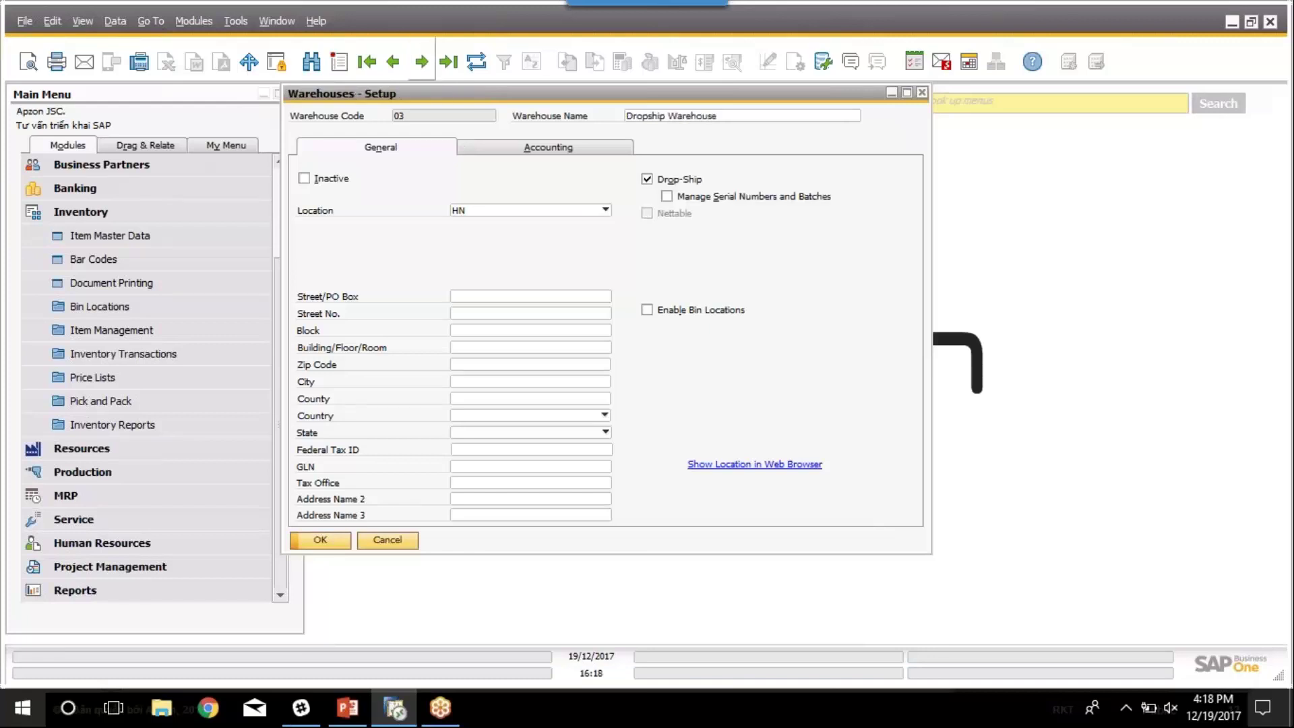
click(423, 61)
click(422, 62)
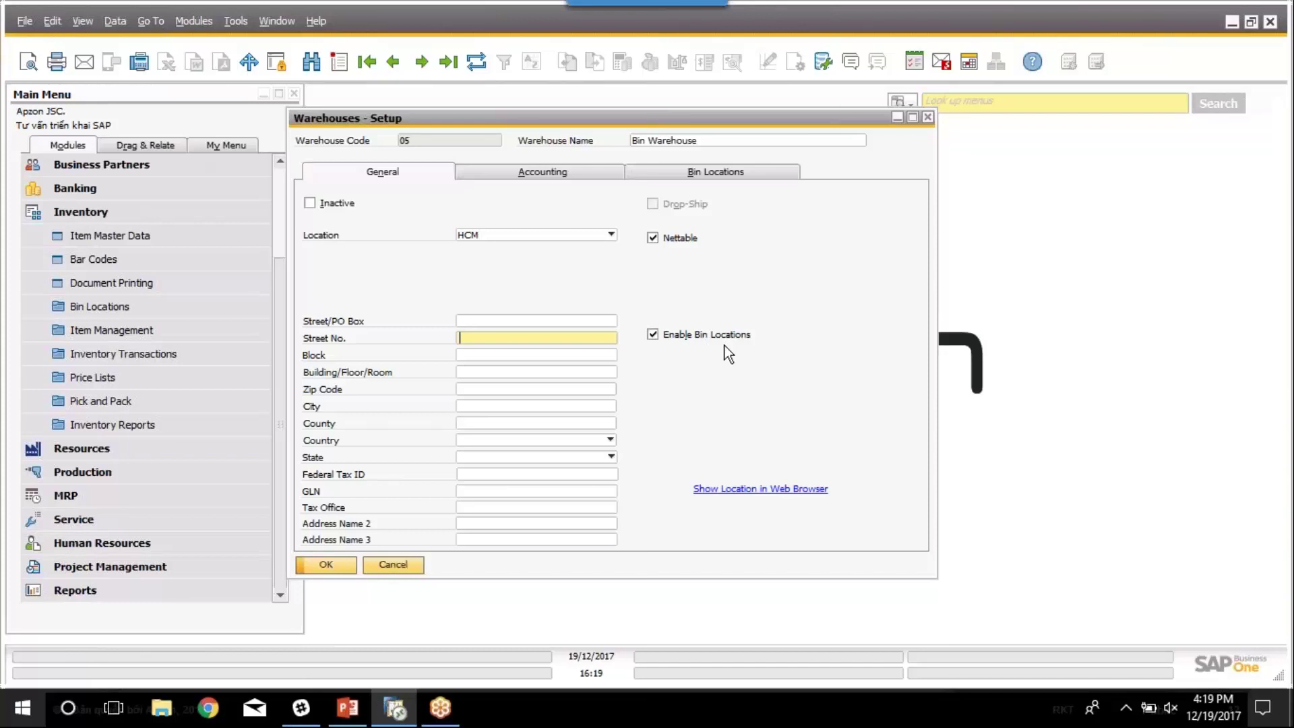
Compare the Enable Bin Locations setting of warehouses 04 and 03 with that of warehouse 05
click(393, 62)
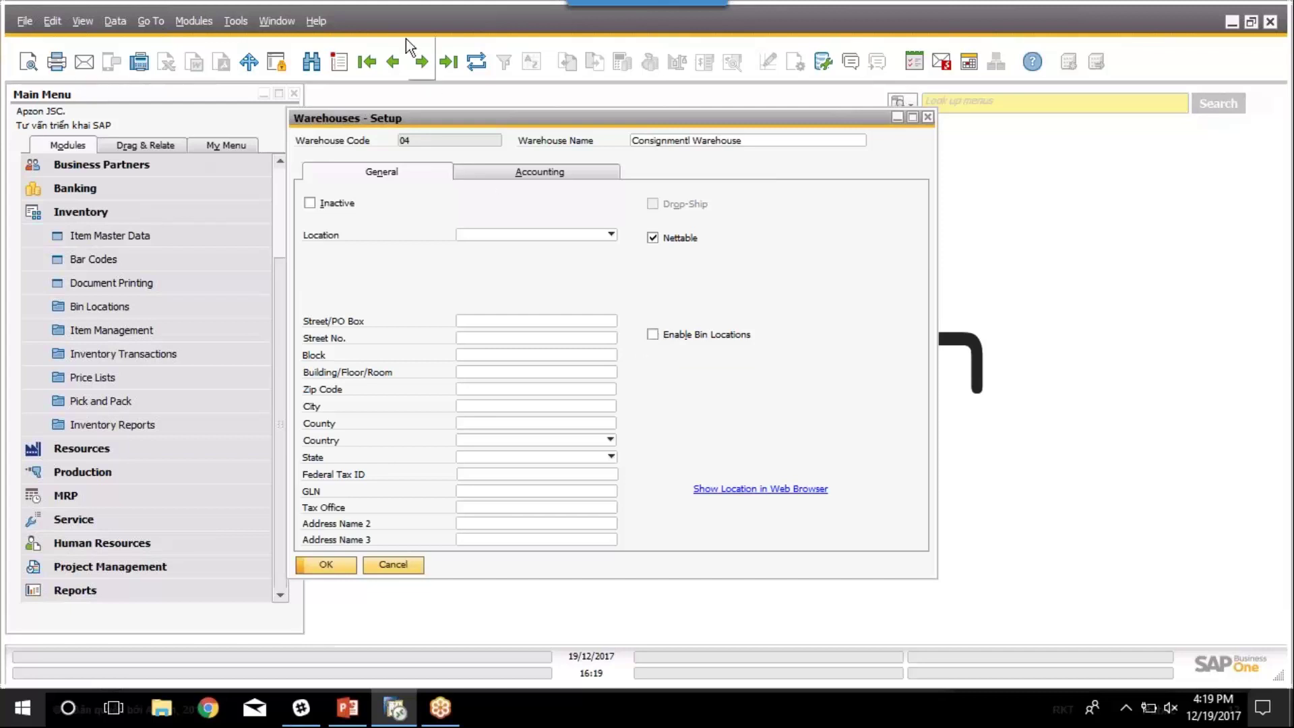
click(395, 63)
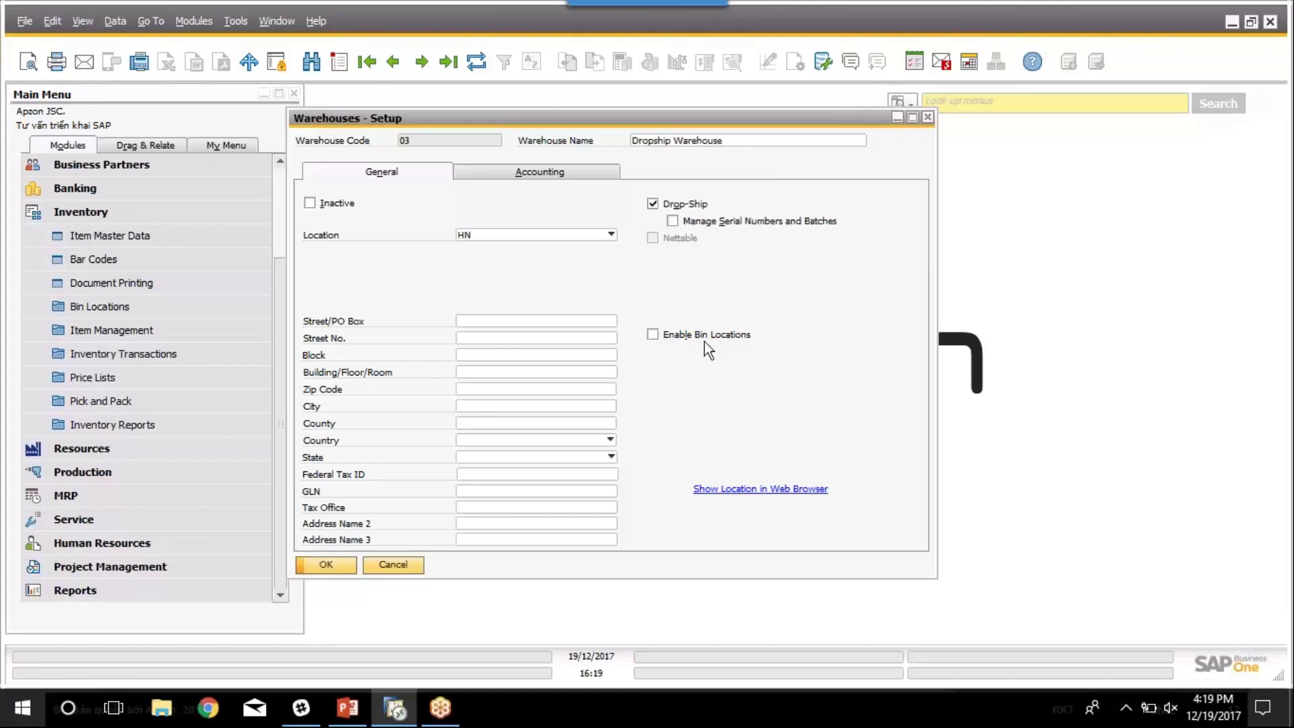
click(422, 65)
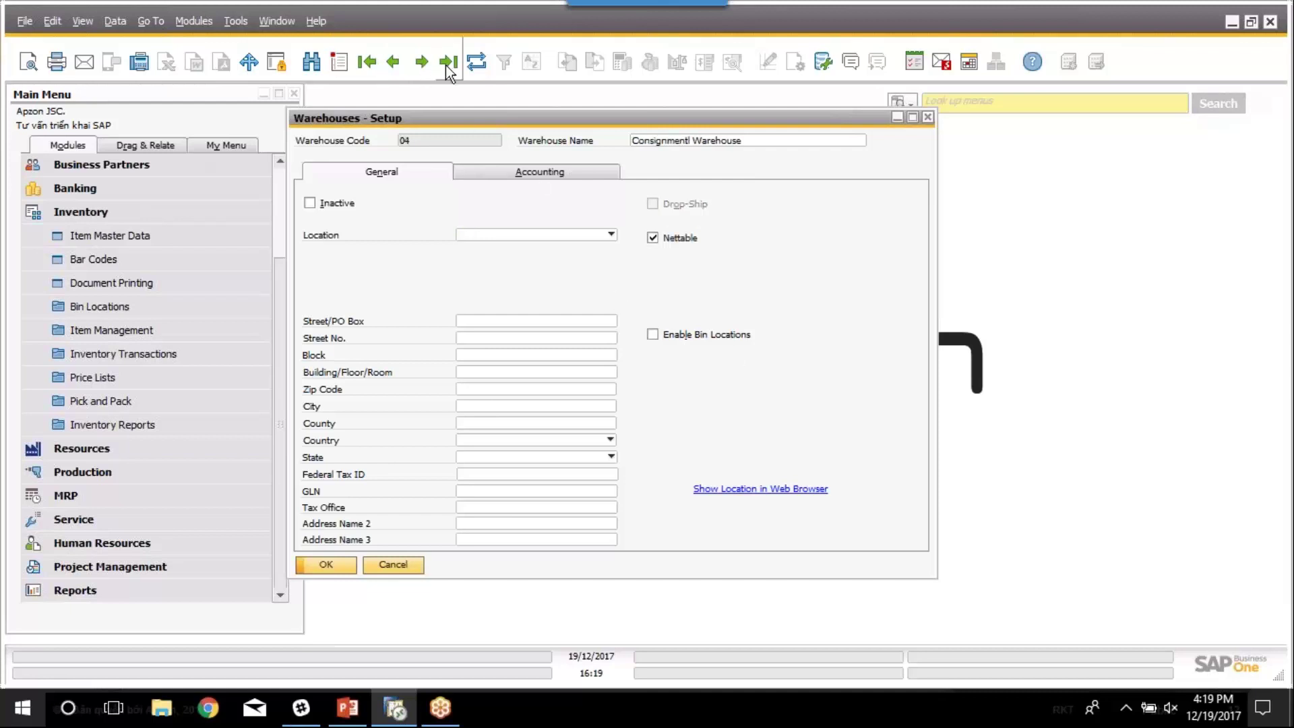
click(423, 63)
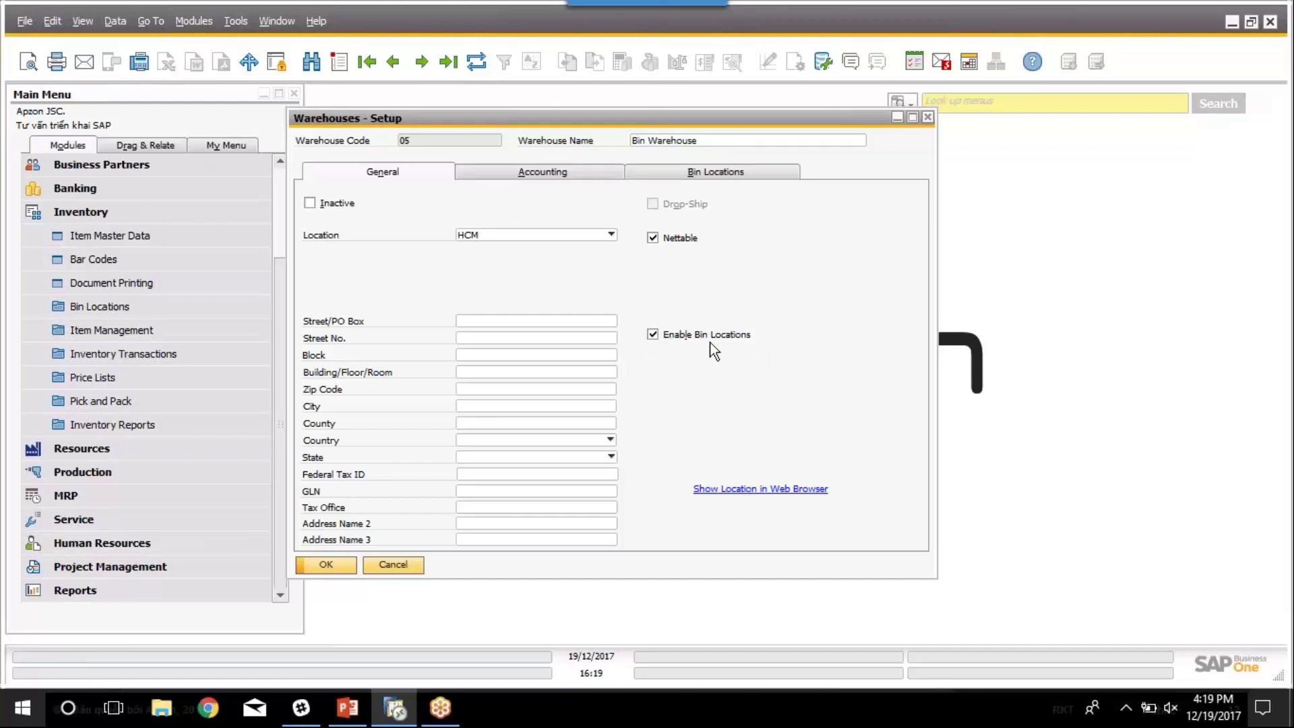
Review the bin location settings and default bin location of warehouse 05, return to warehouse 04 and close the Warehouses setup
click(676, 176)
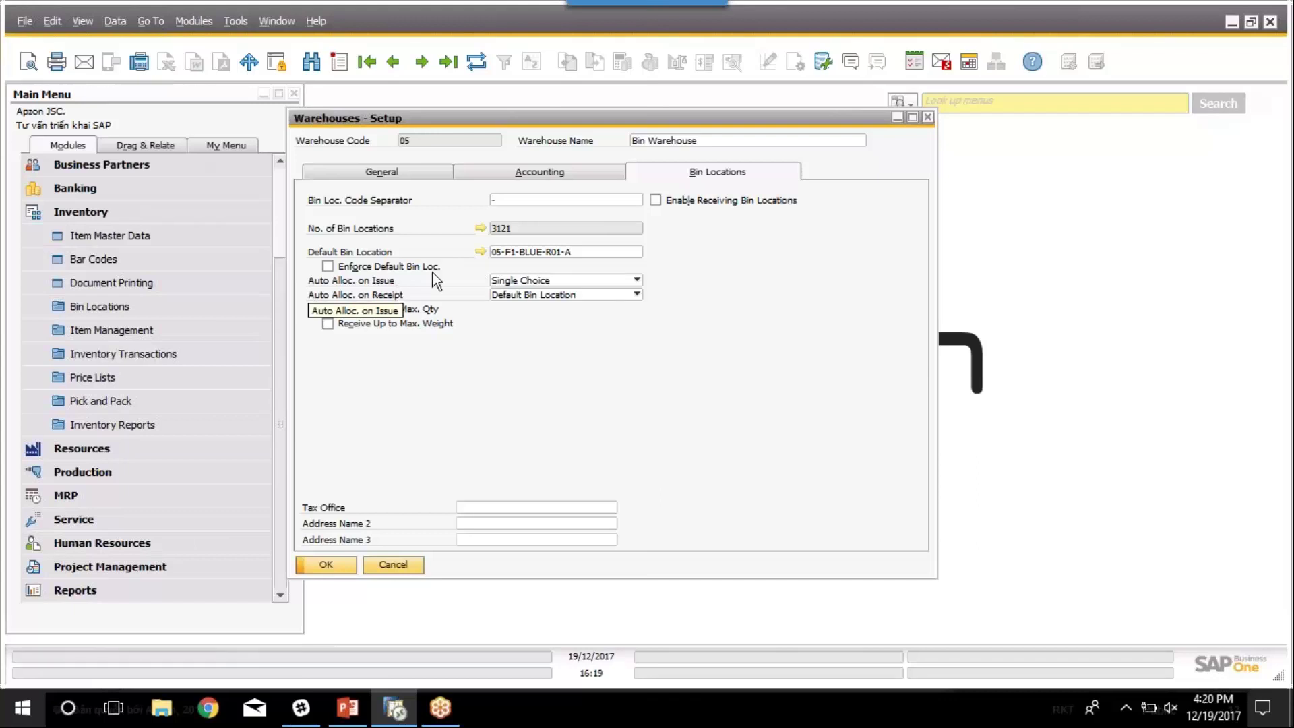
click(527, 254)
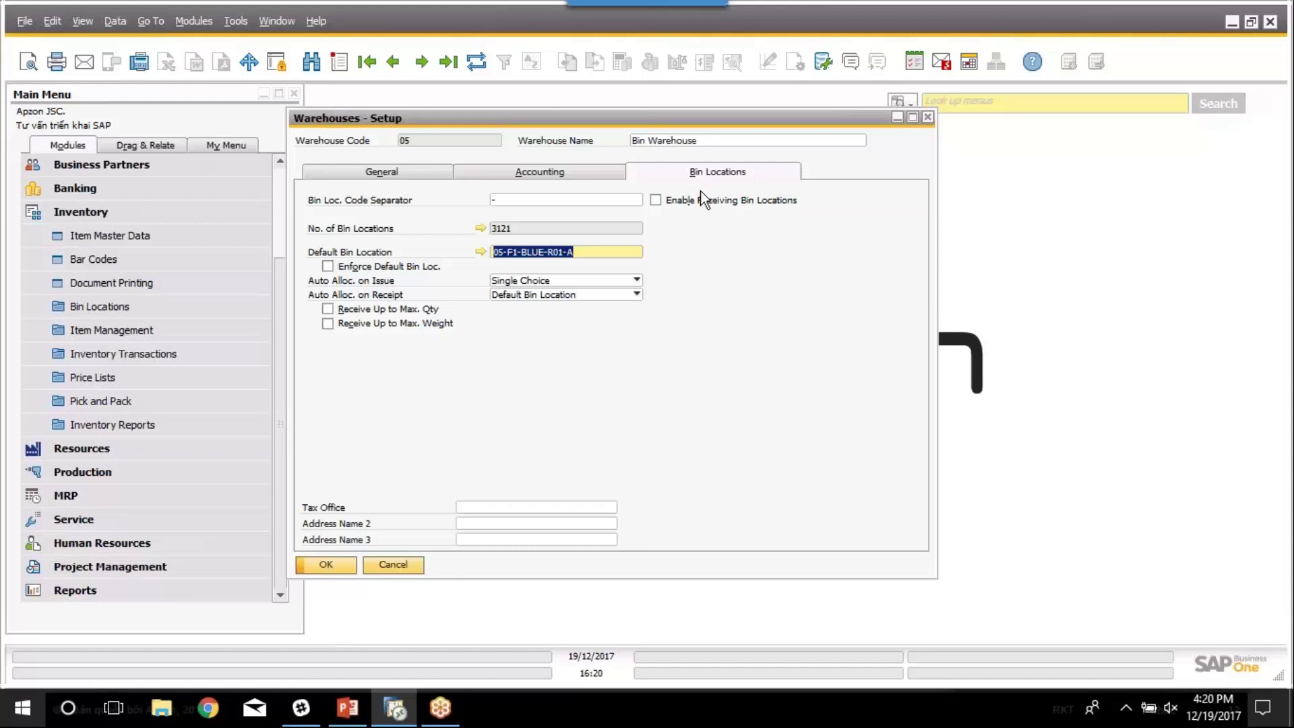
click(394, 62)
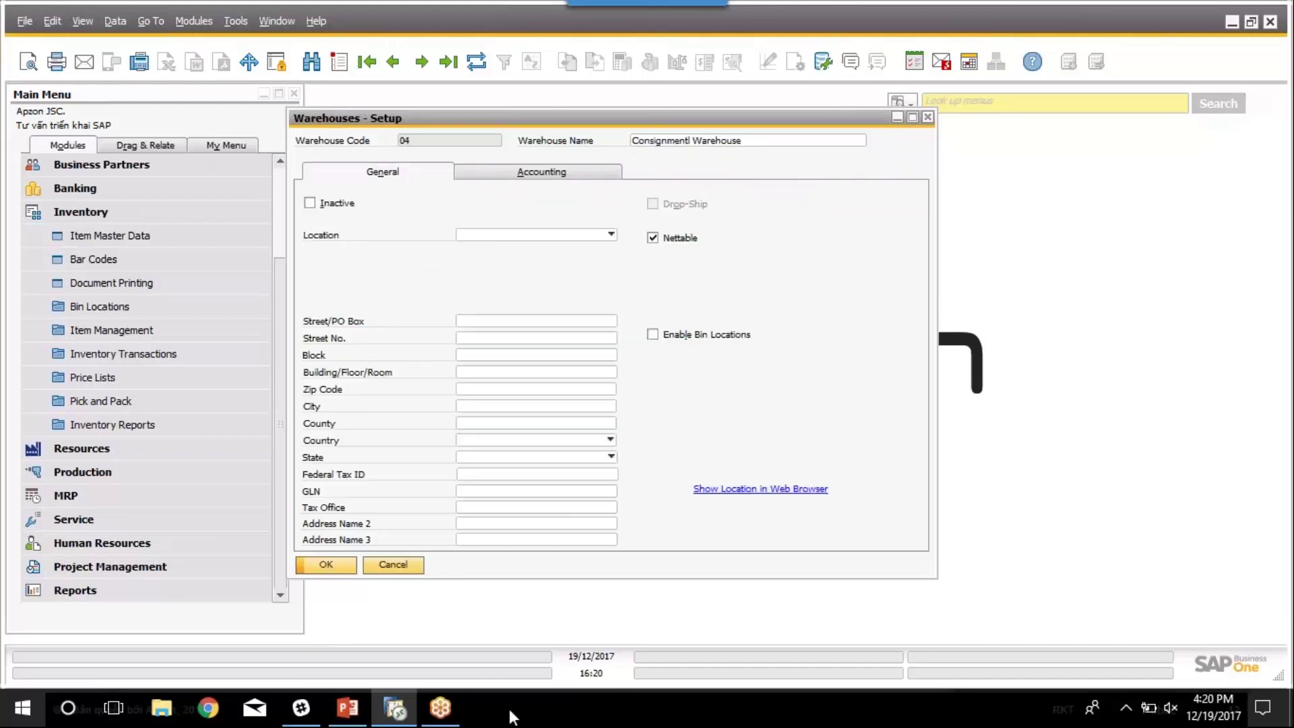
click(348, 708)
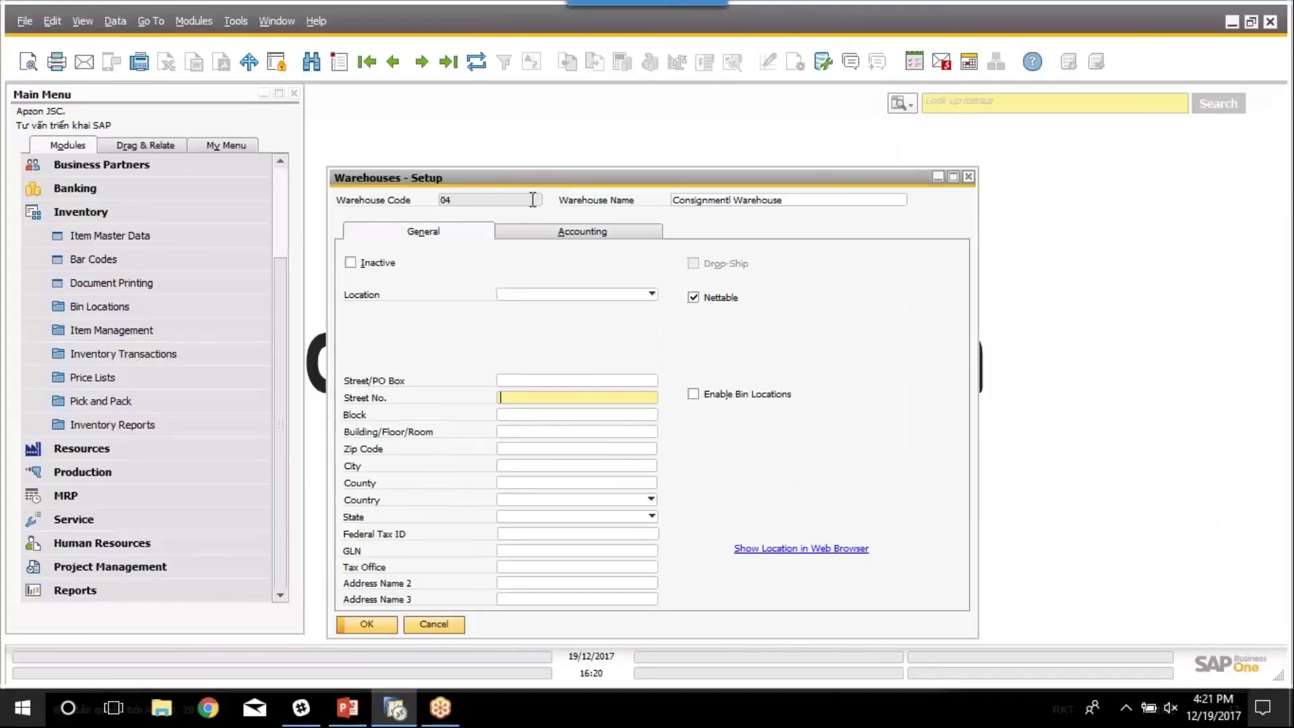
click(435, 624)
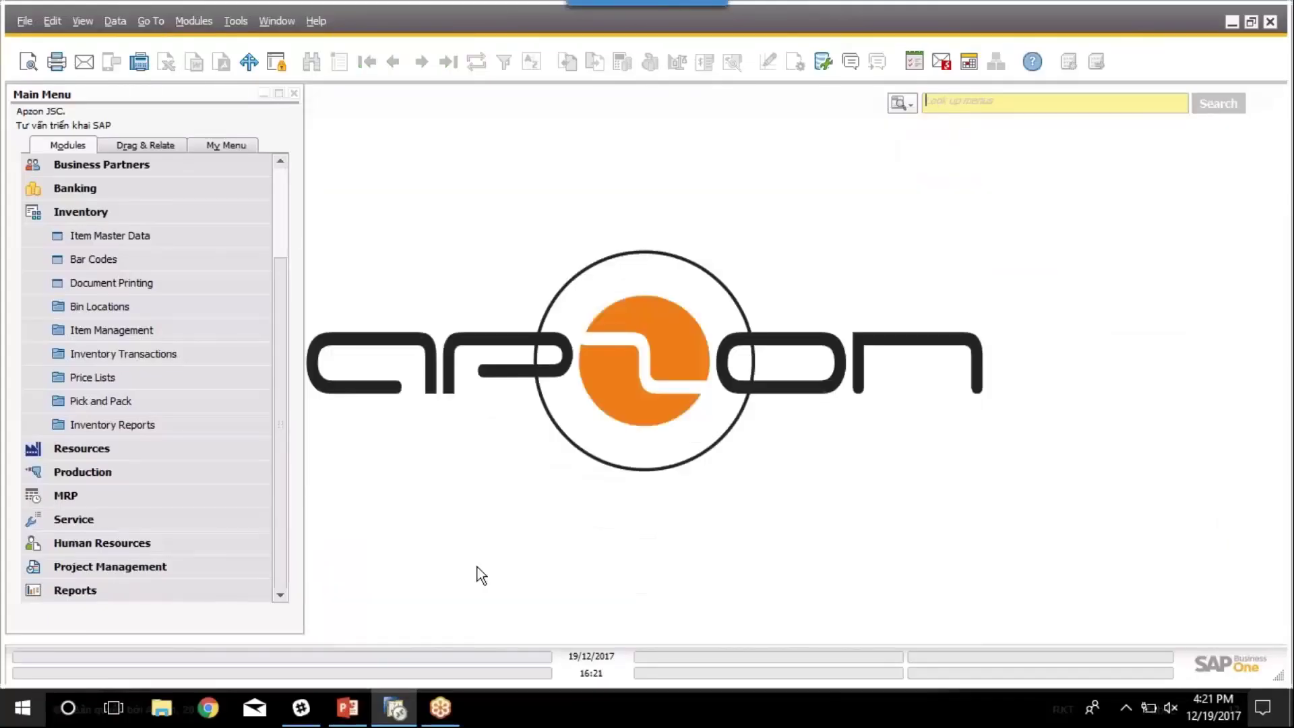
click(972, 100)
text(wa)
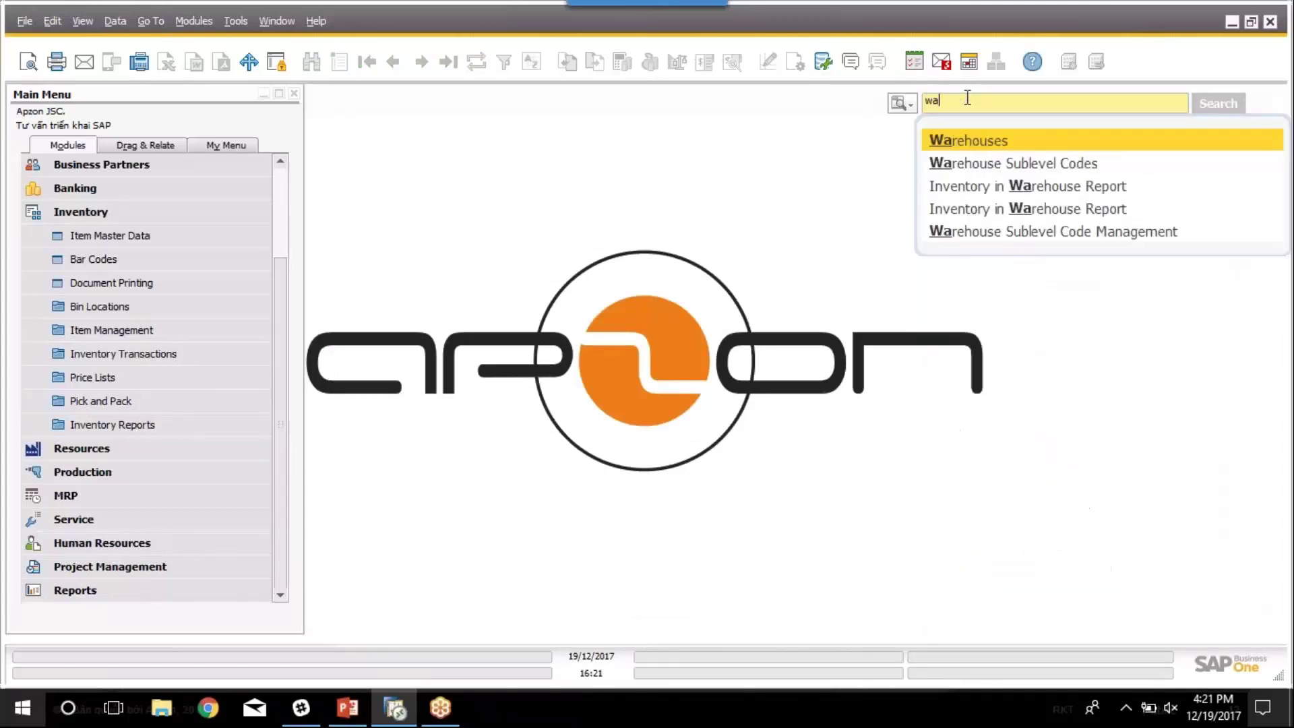
key(Return)
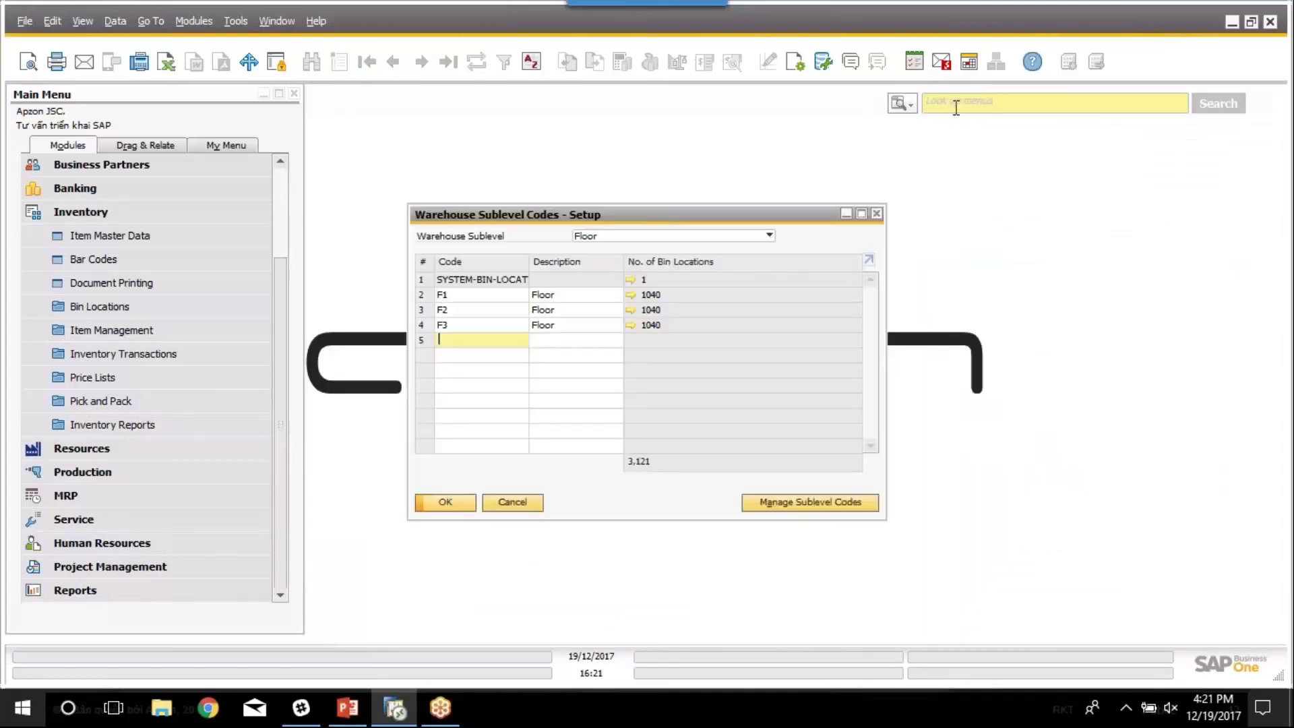
click(877, 213)
click(948, 101)
text(wa)
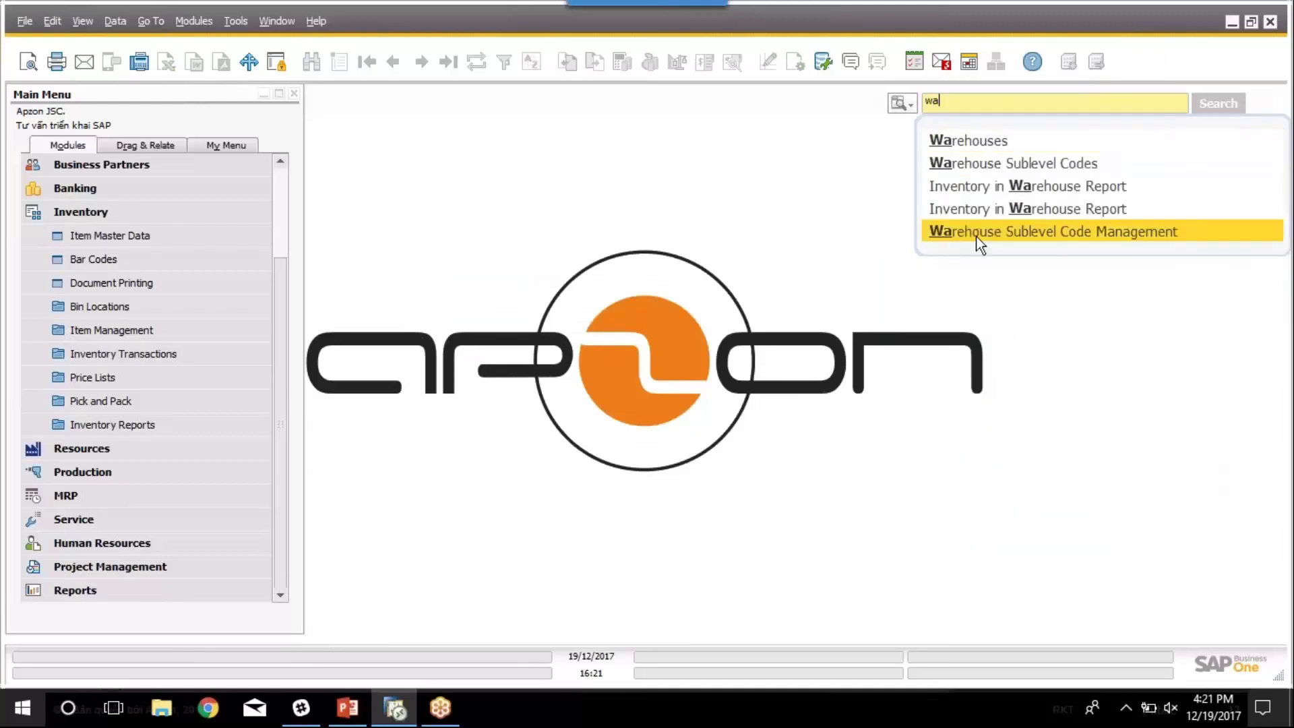
Open Bin Location Field Activation from the inventory bin location setup under Administration
click(286, 234)
click(286, 234)
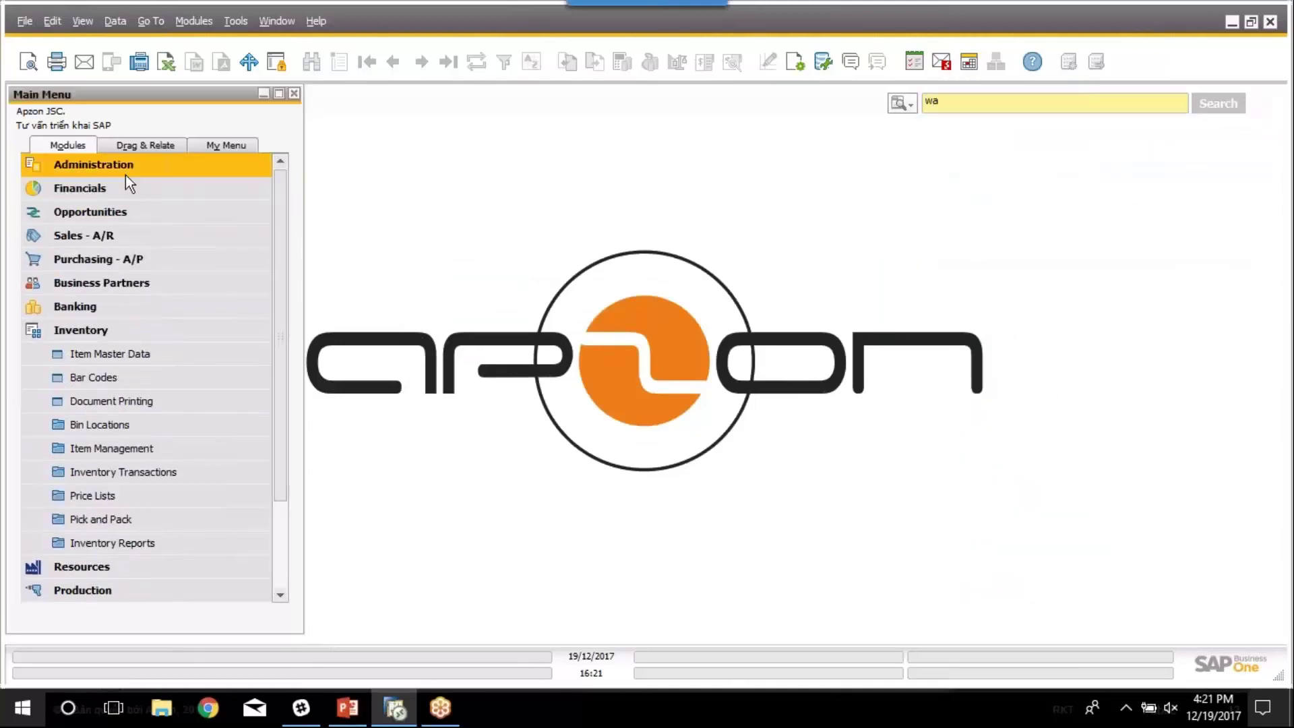
click(64, 260)
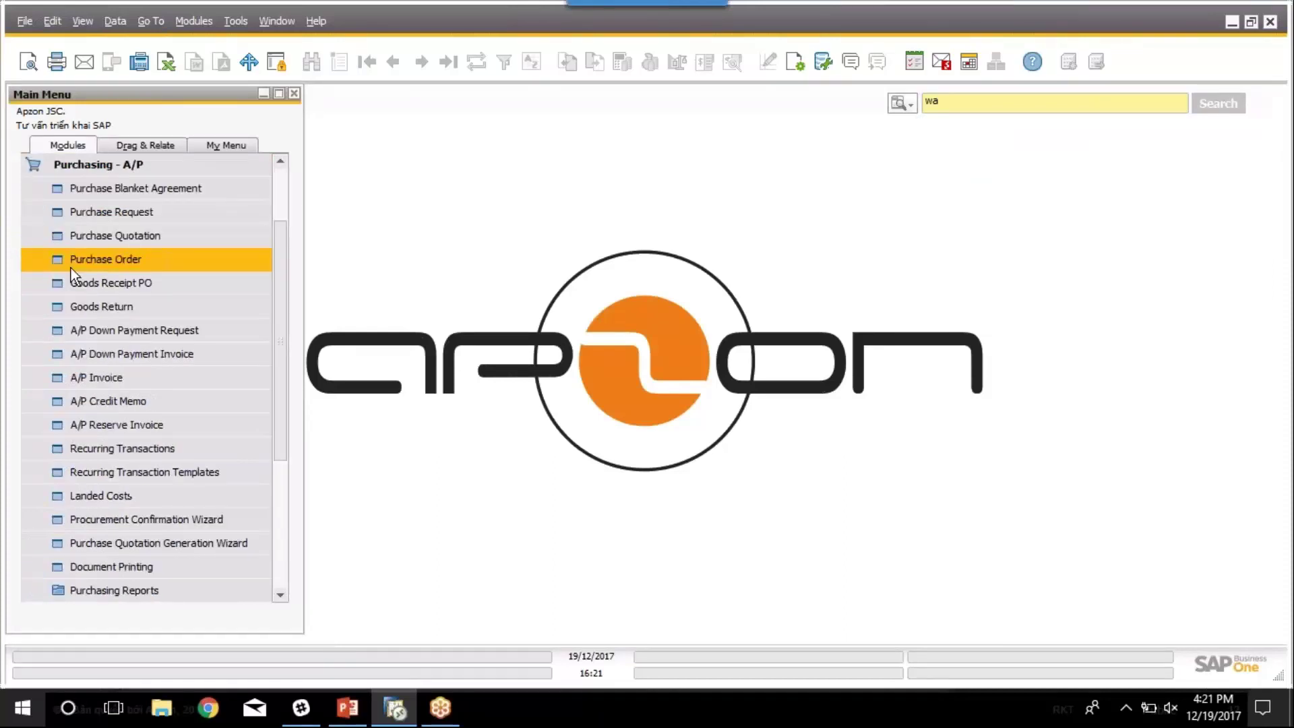
click(88, 163)
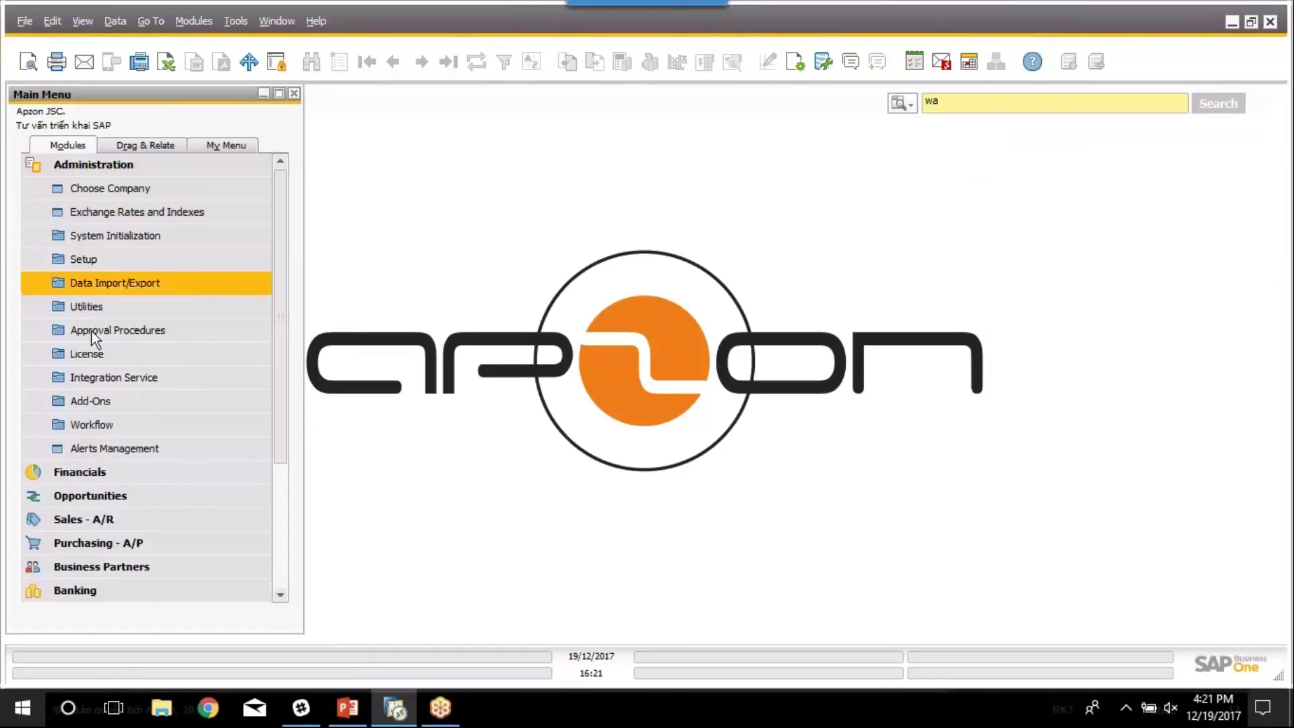
click(132, 260)
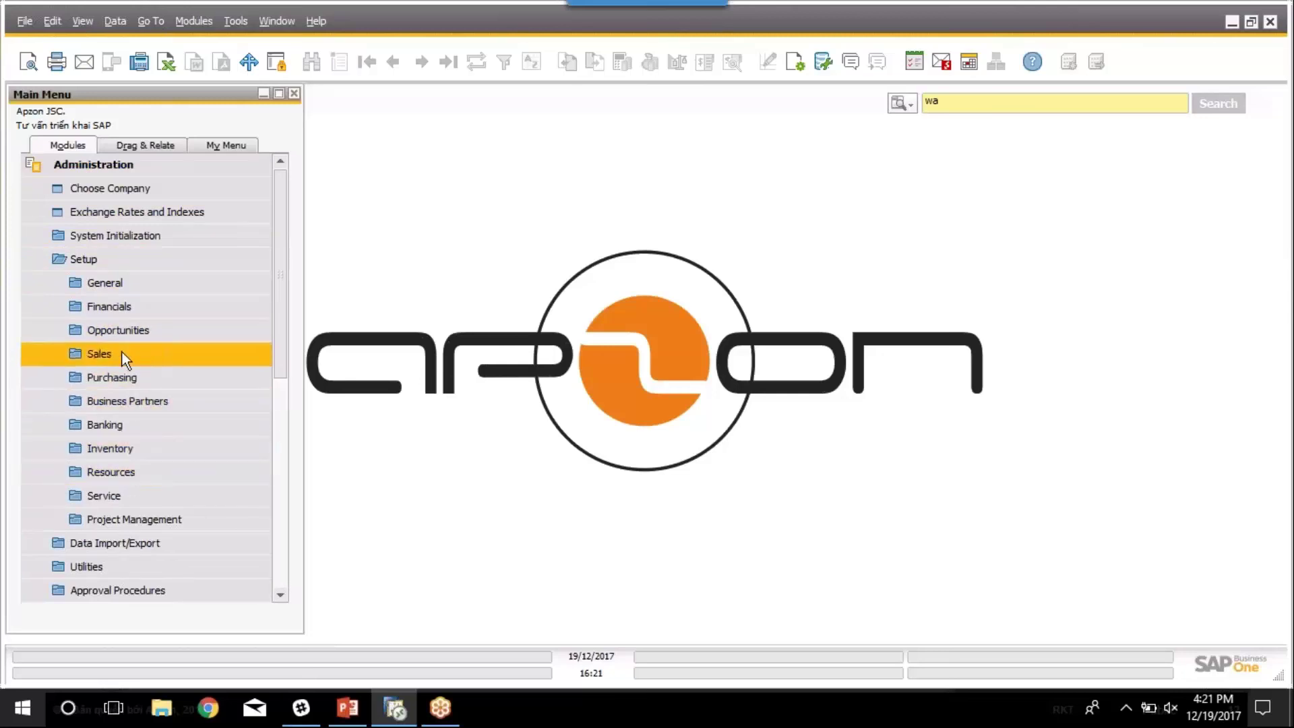
click(120, 450)
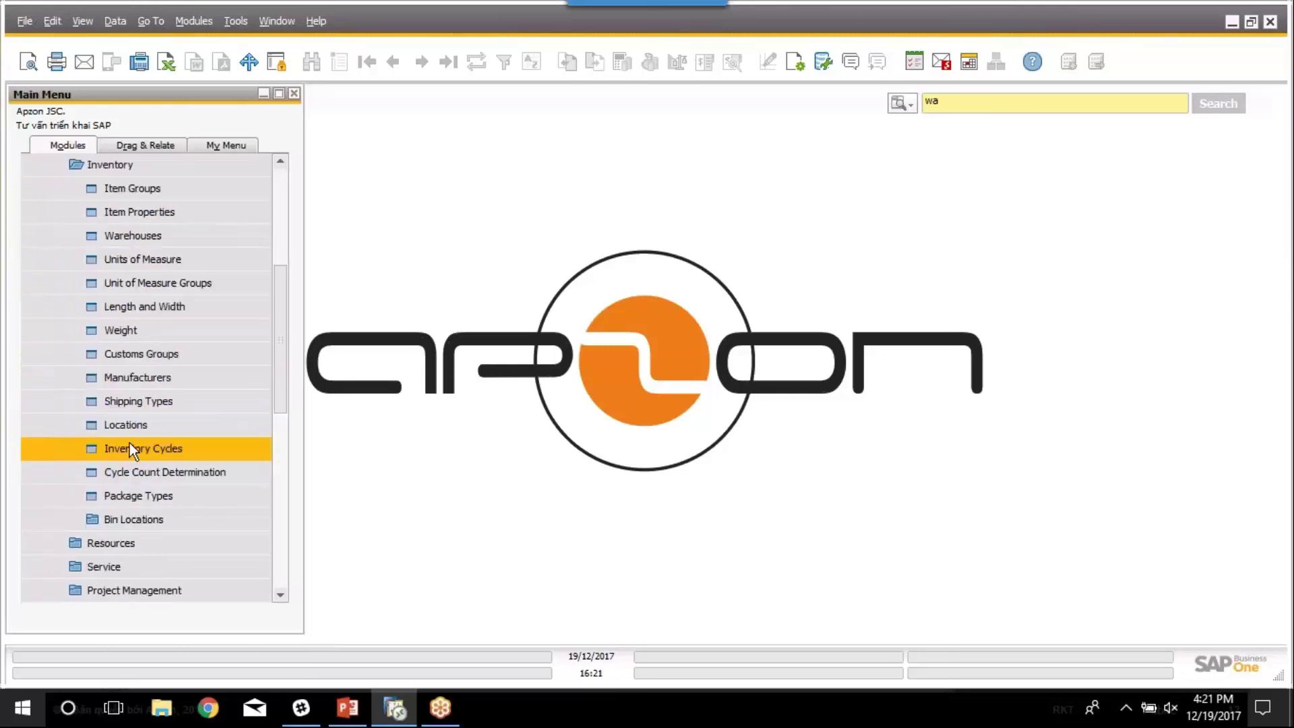
click(129, 517)
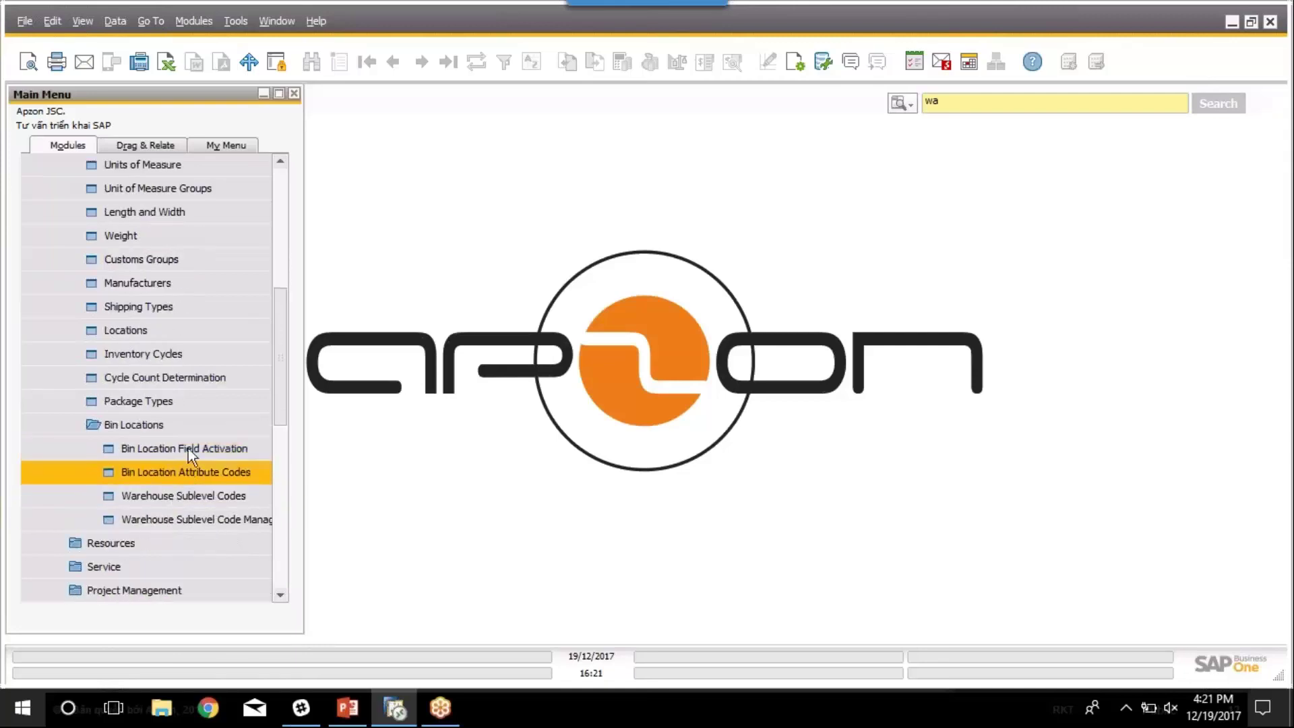
click(188, 449)
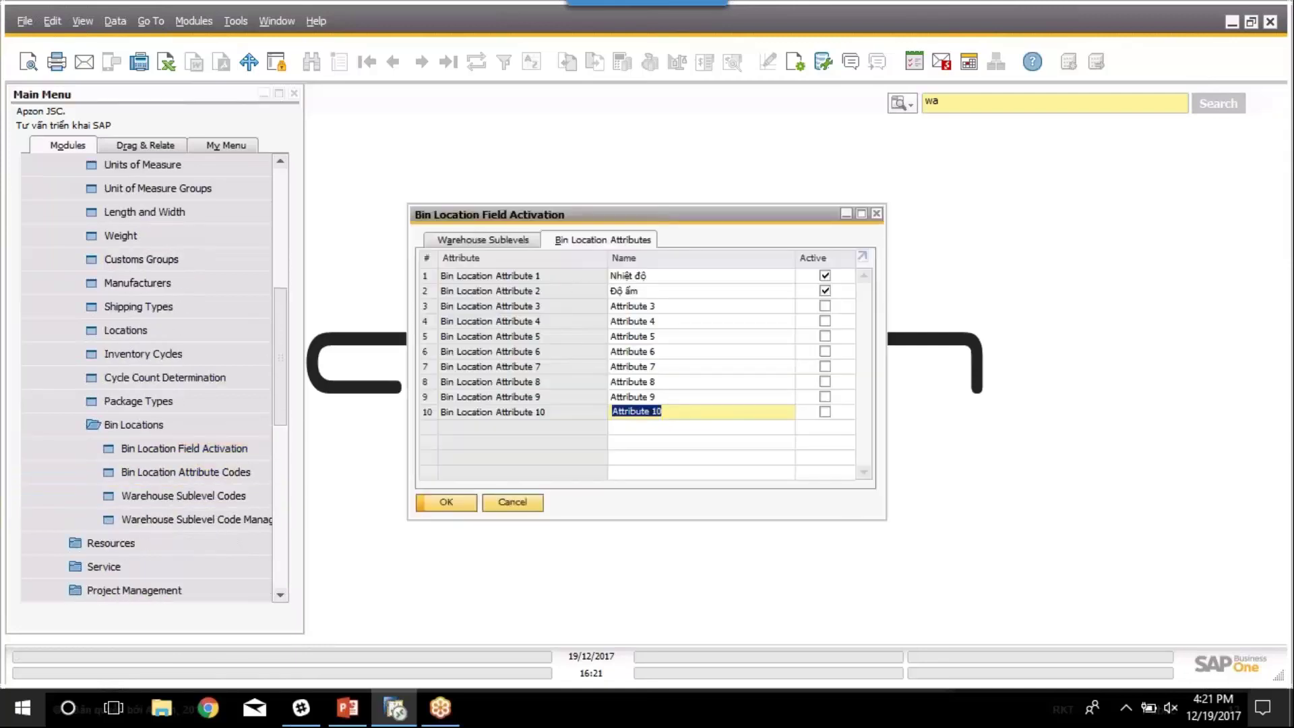
key(Escape)
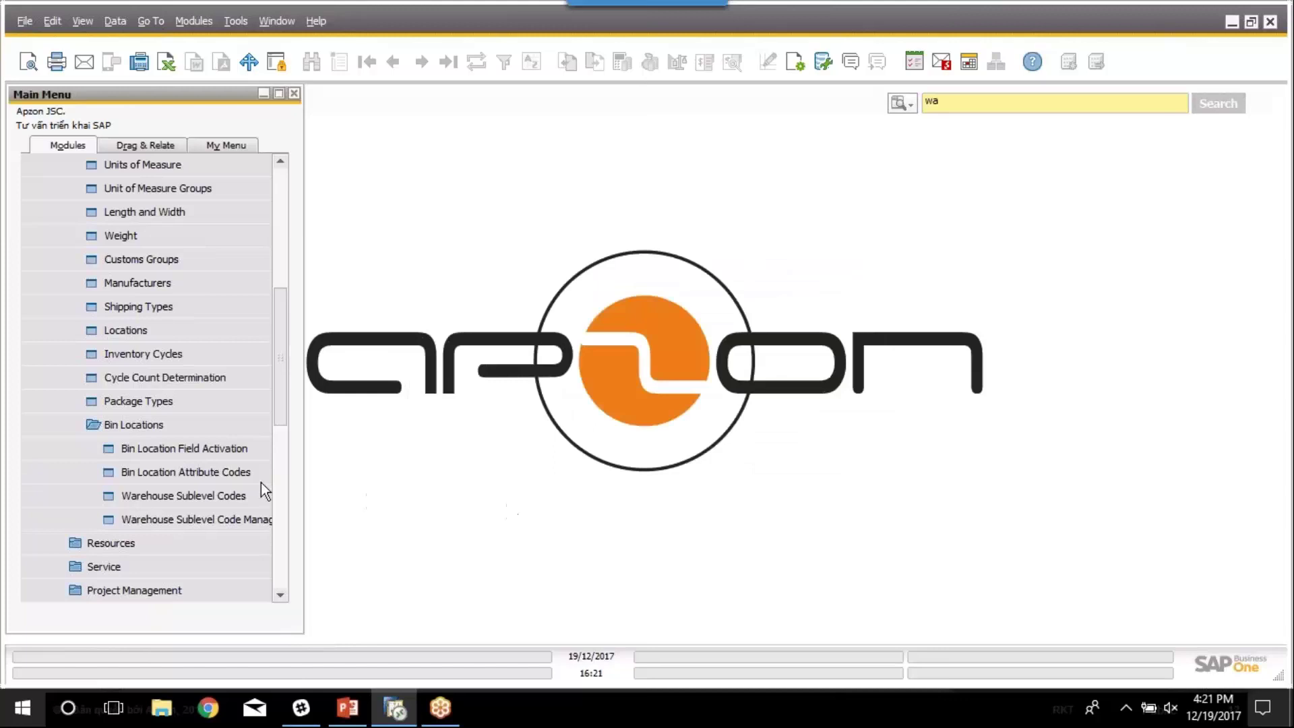
click(207, 448)
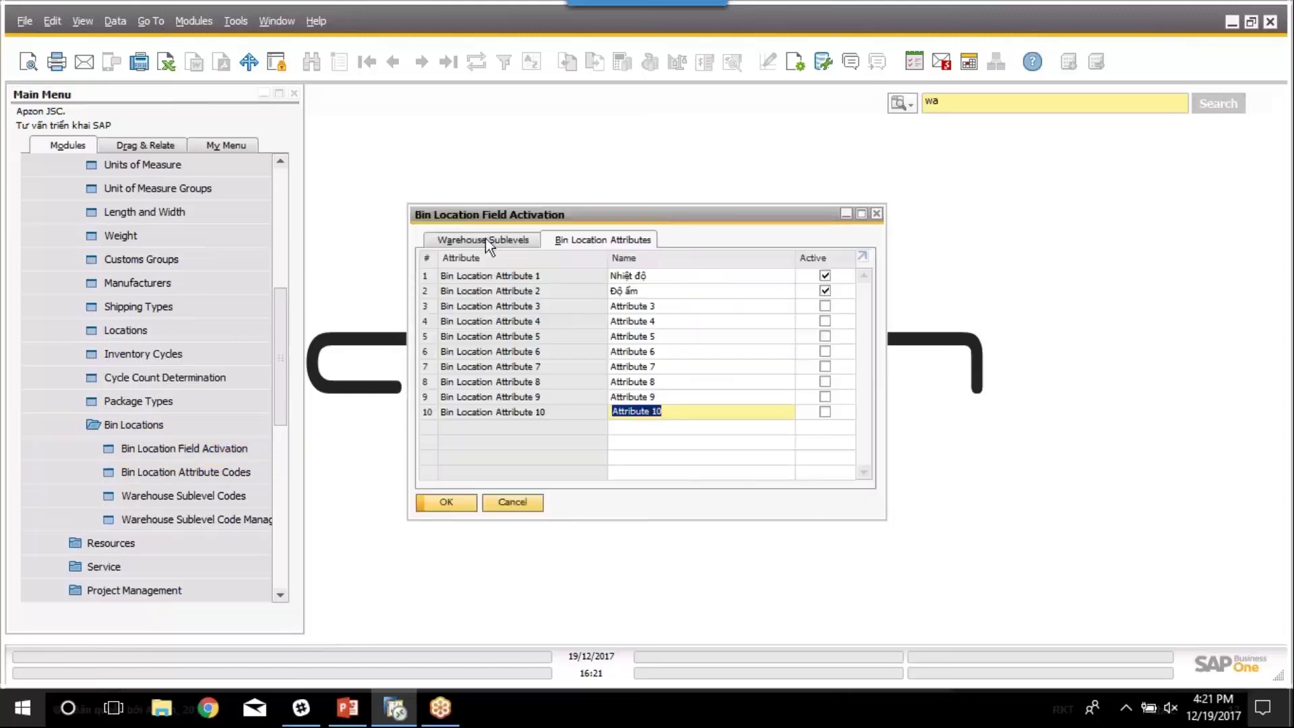
Examine the names of warehouse sublevels 1 to 4 and check the Set Up Process slide in PowerPoint before returning to SAP Business One
click(487, 242)
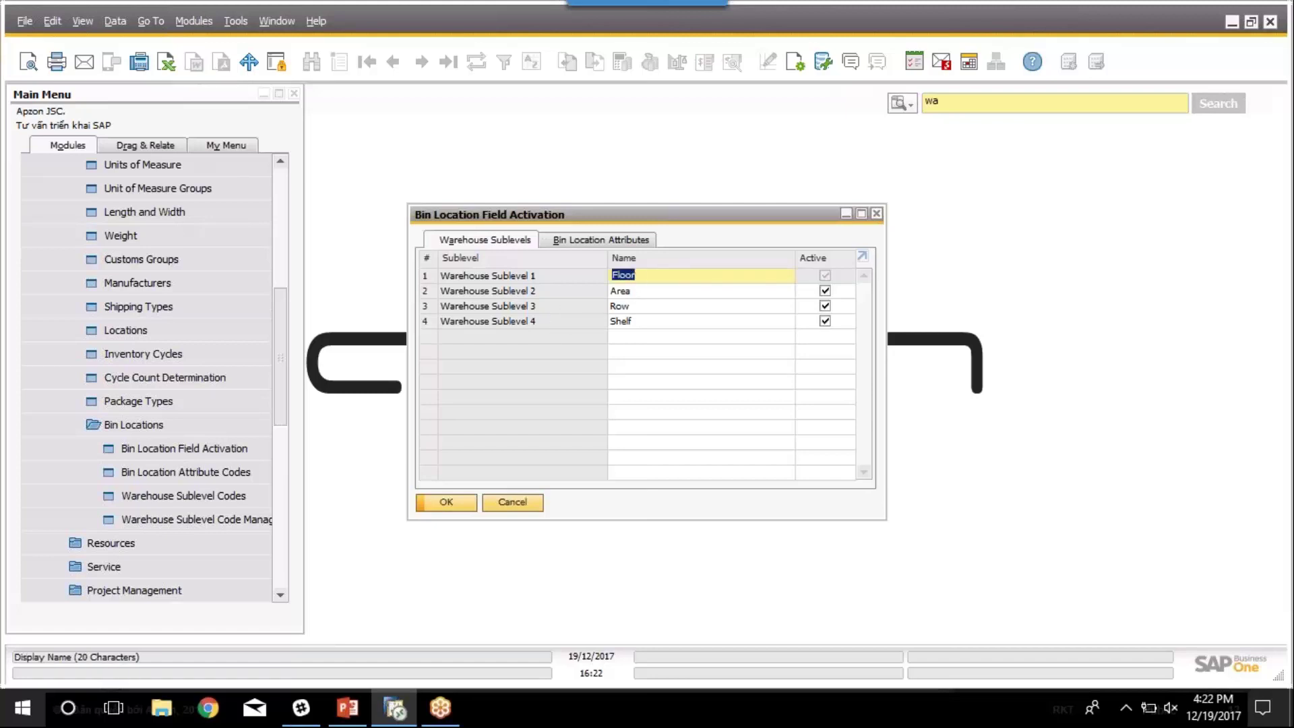
key(Down)
key(Down)
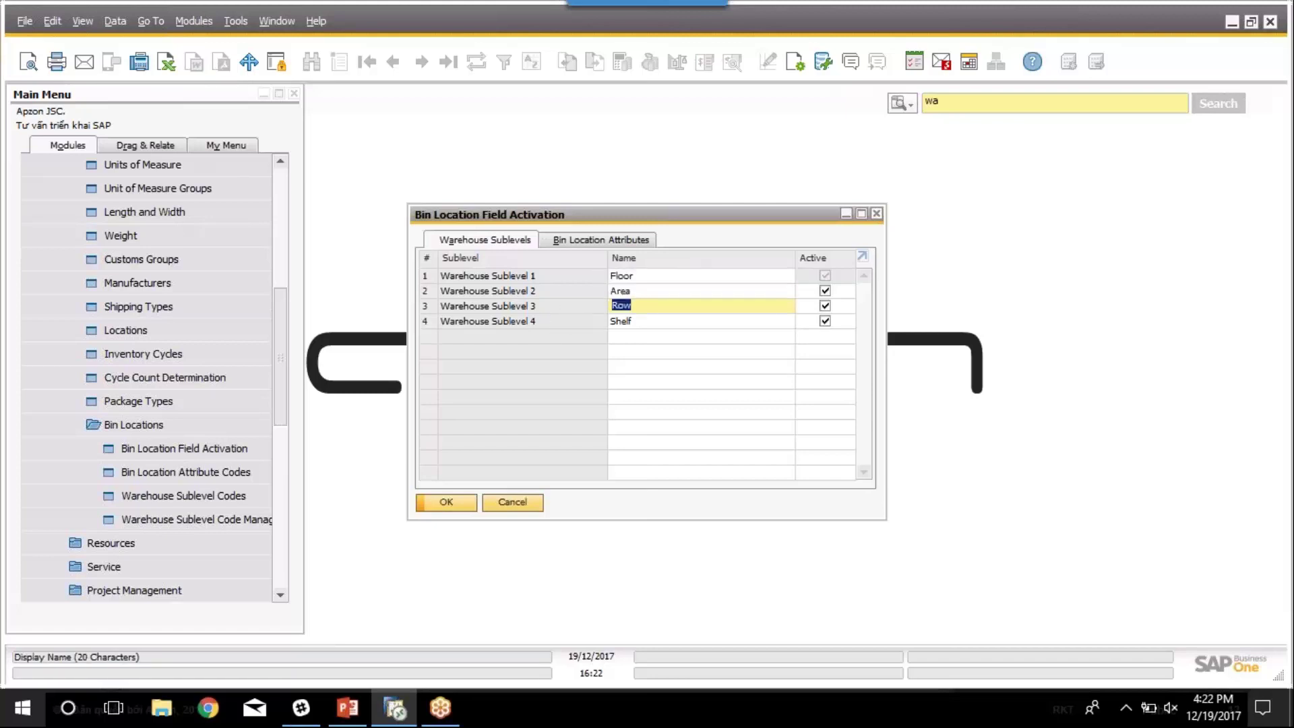
key(Down)
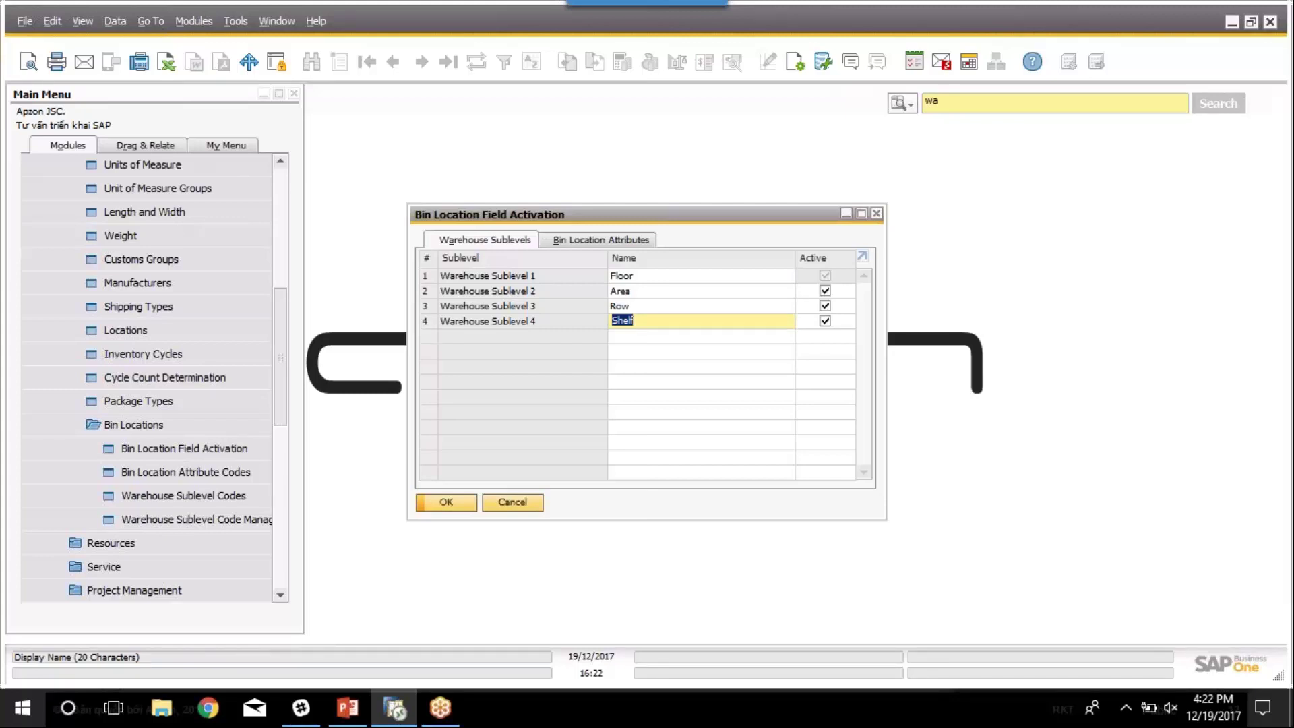
click(642, 305)
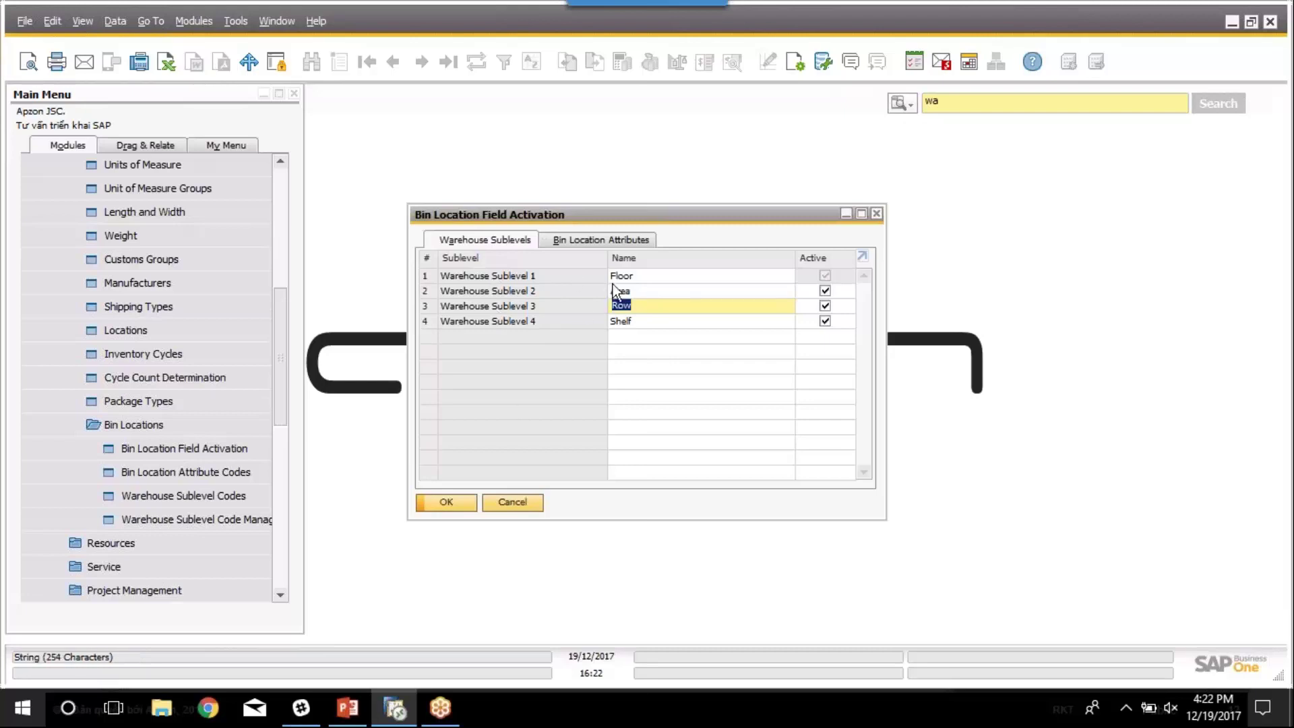
click(638, 278)
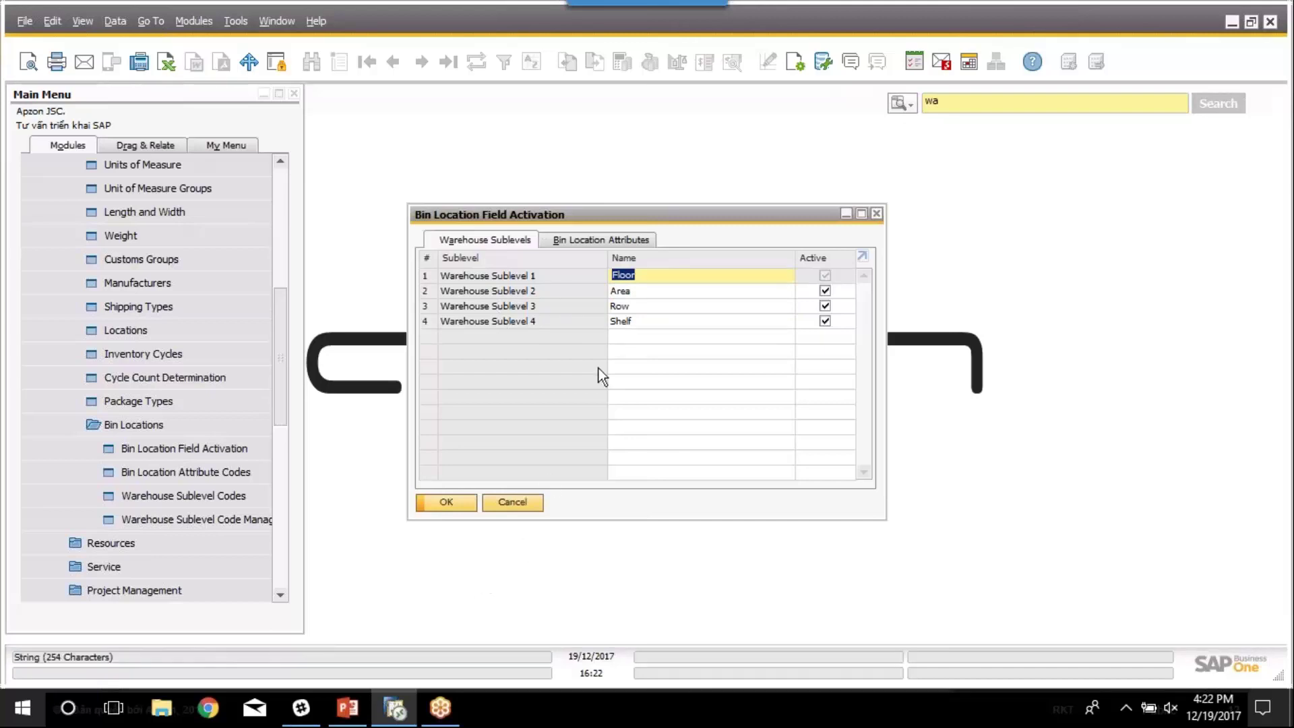
click(637, 321)
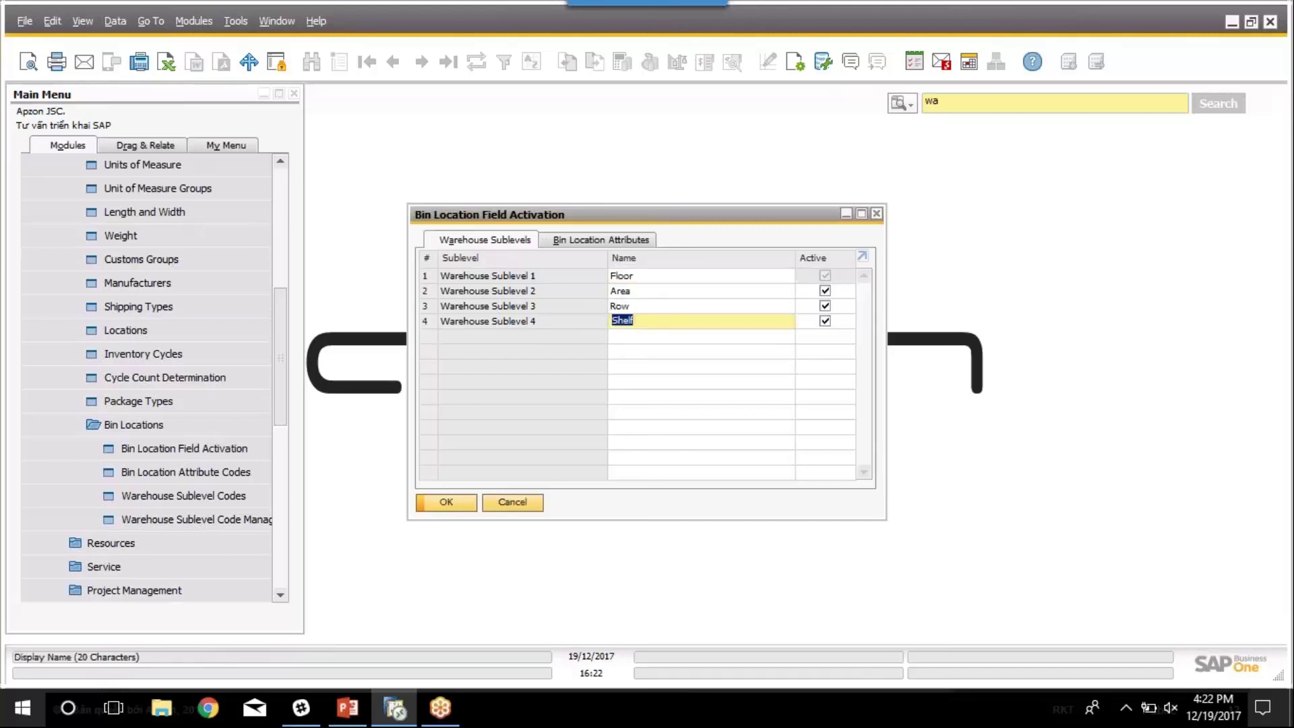
click(644, 291)
click(624, 275)
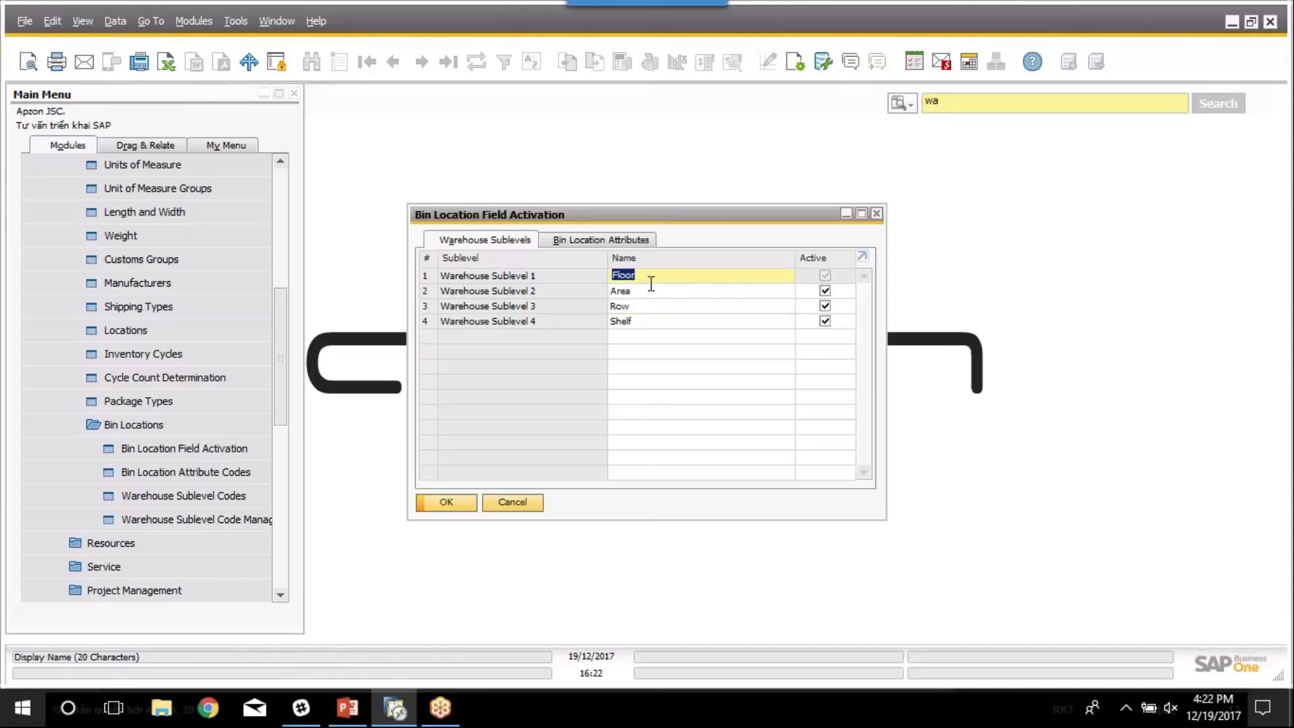
click(349, 708)
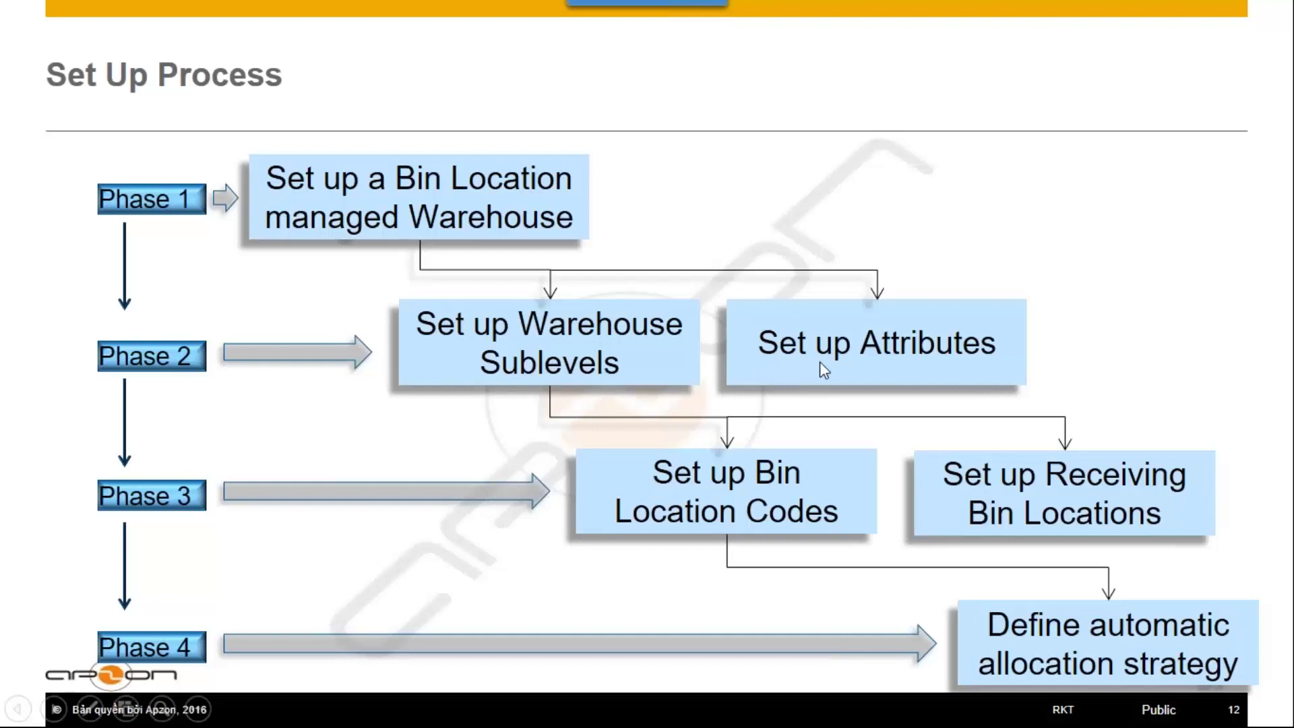
key(alt+Tab)
Rename Bin Location Attribute 3 as "Chiều dài" in the bin location attributes
click(591, 243)
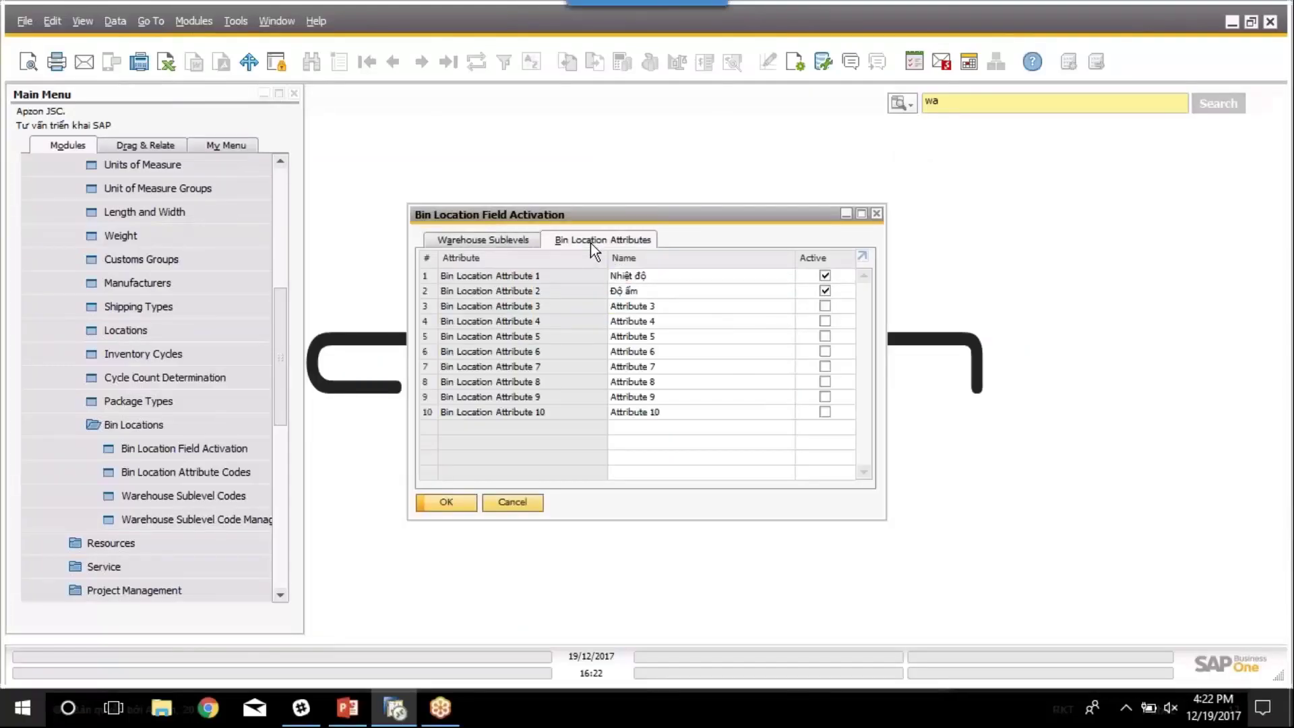
click(634, 306)
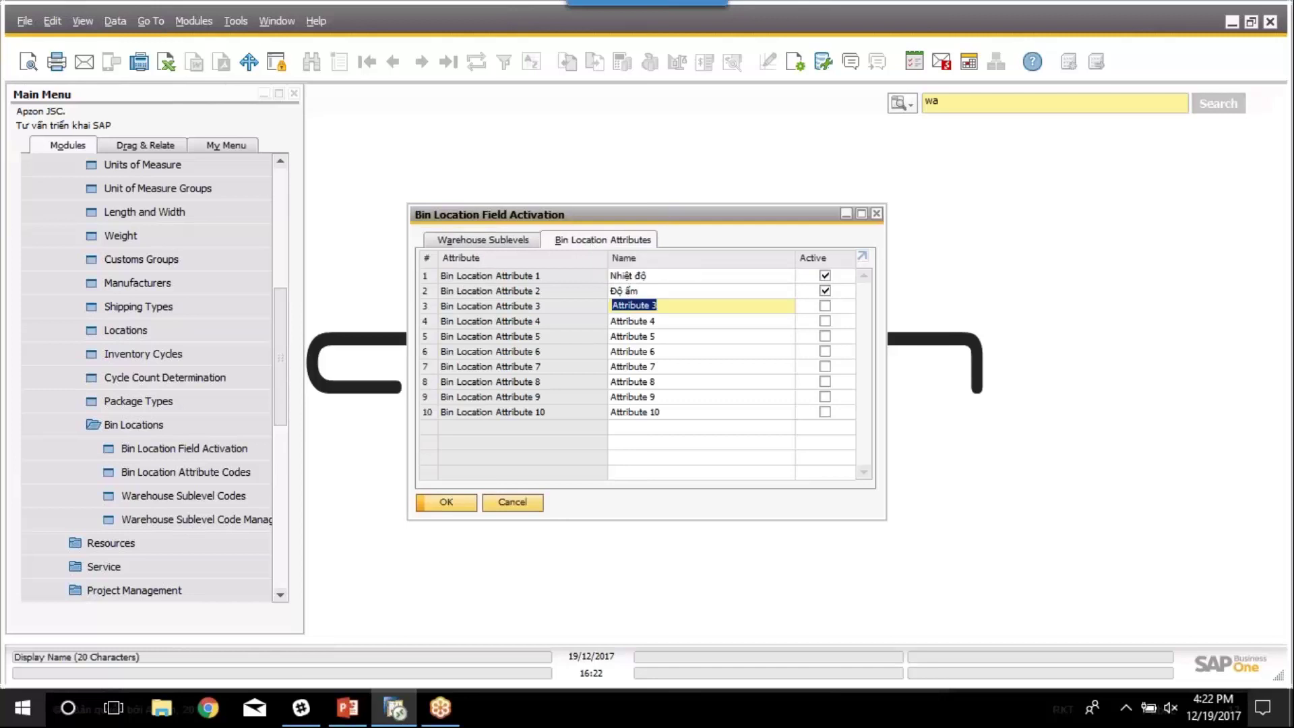
text(Đo)
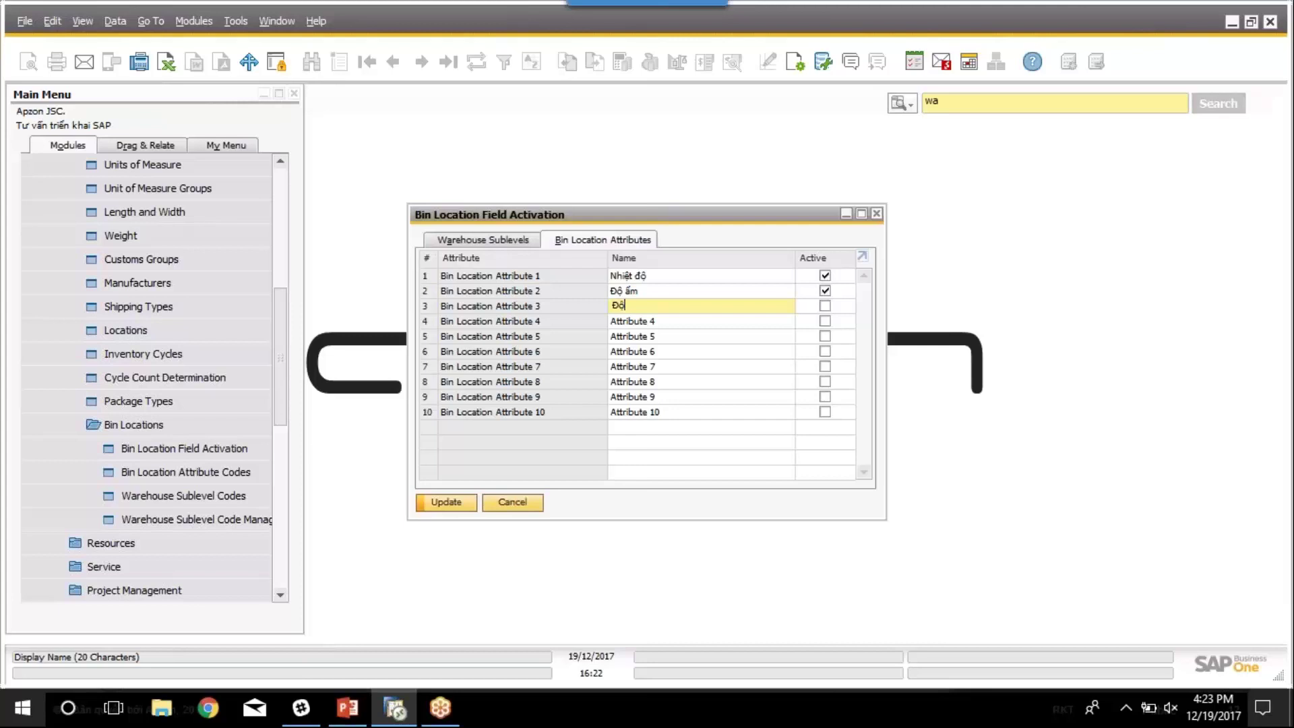
key(BackSpace)
key(BackSpace)
key(BackSpace)
text(Chiều s)
key(BackSpace)
text(dài)
key(Down)
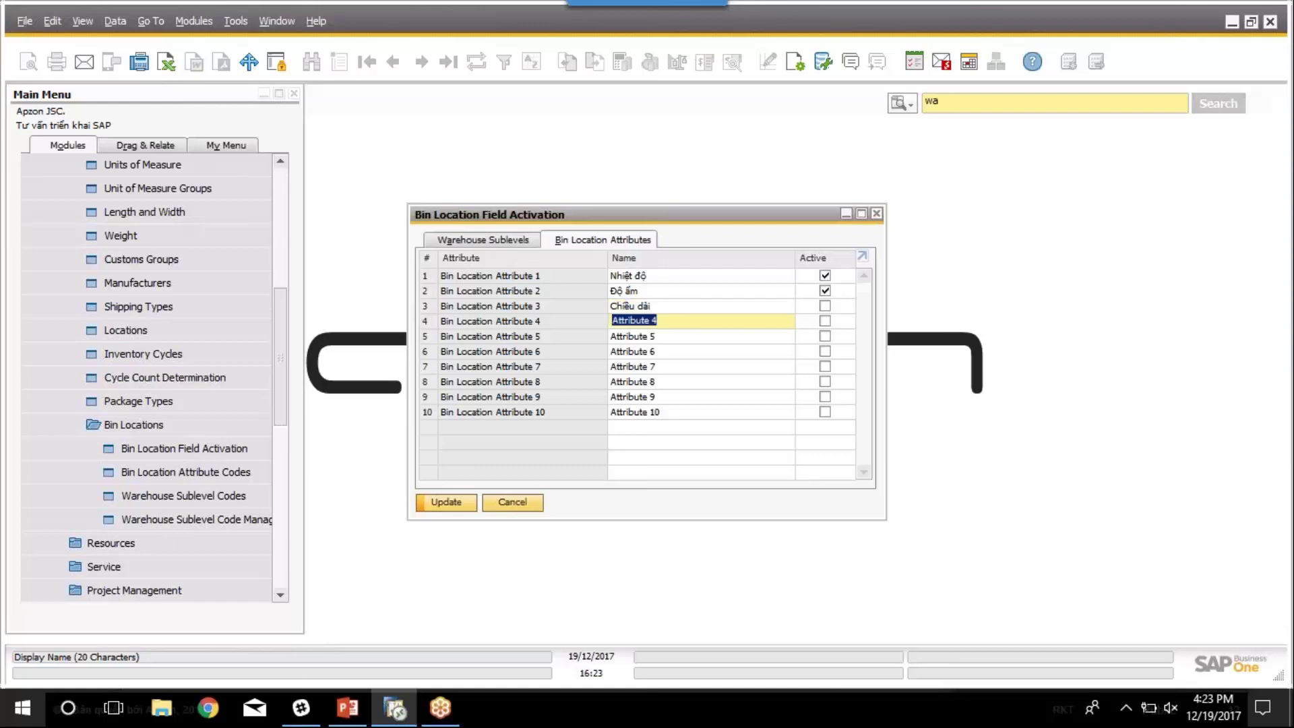
Rename Bin Location Attribute 4 as "Chiều rộng" and Bin Location Attribute 5 as "Chiều cao"
text(Chiều rộng)
key(Down)
text(Chiề)
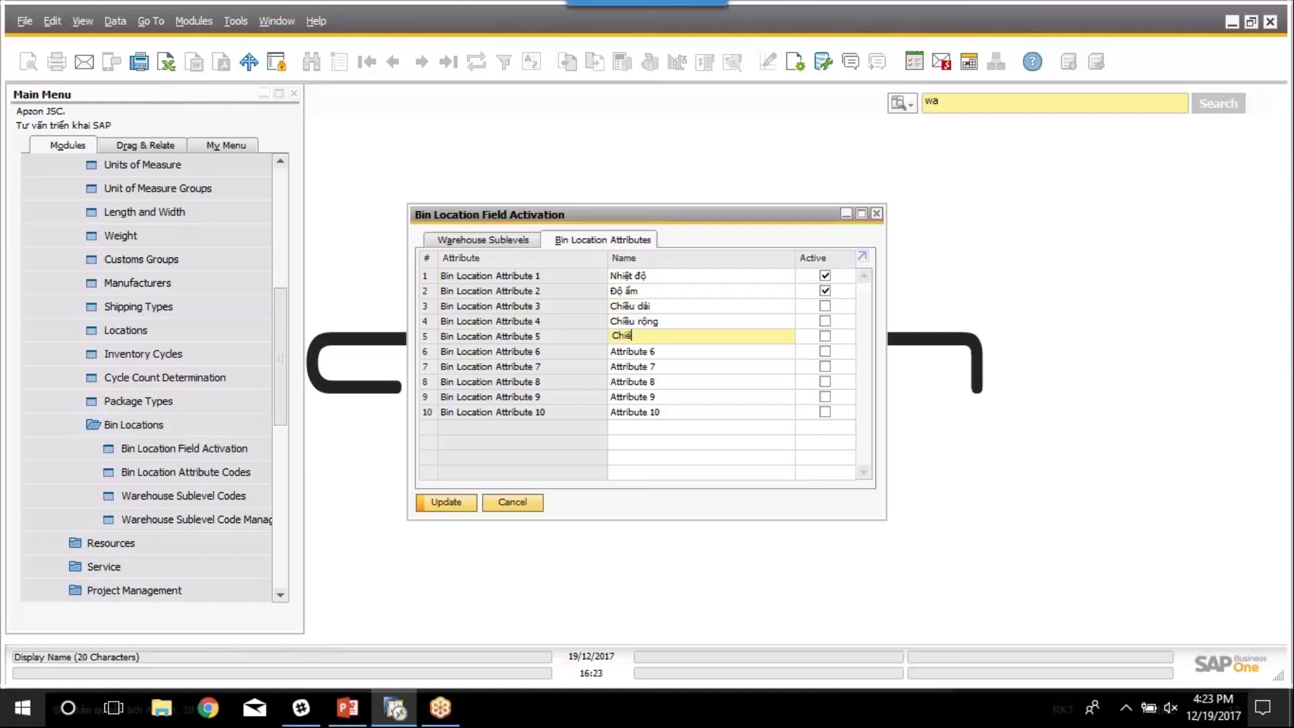
text(u cao)
Activate Bin Location Attributes 3, 4 and 5 and save the field activation changes
click(825, 306)
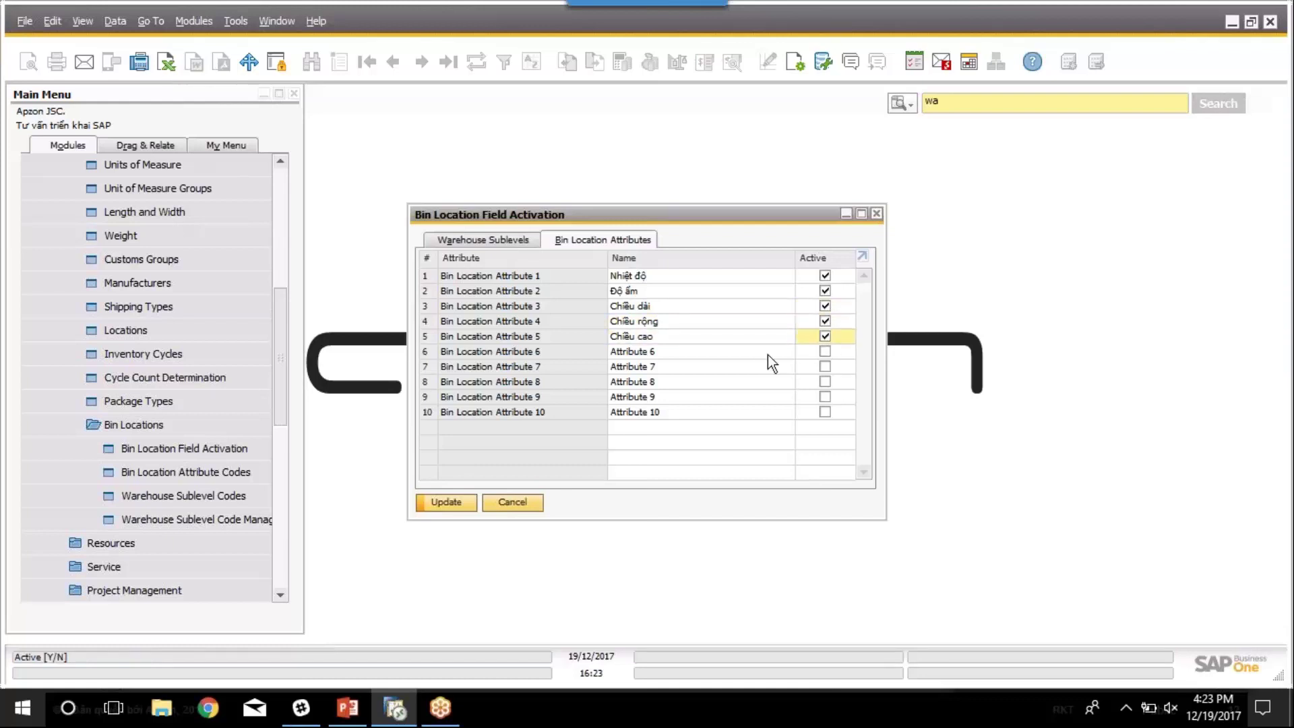
click(446, 503)
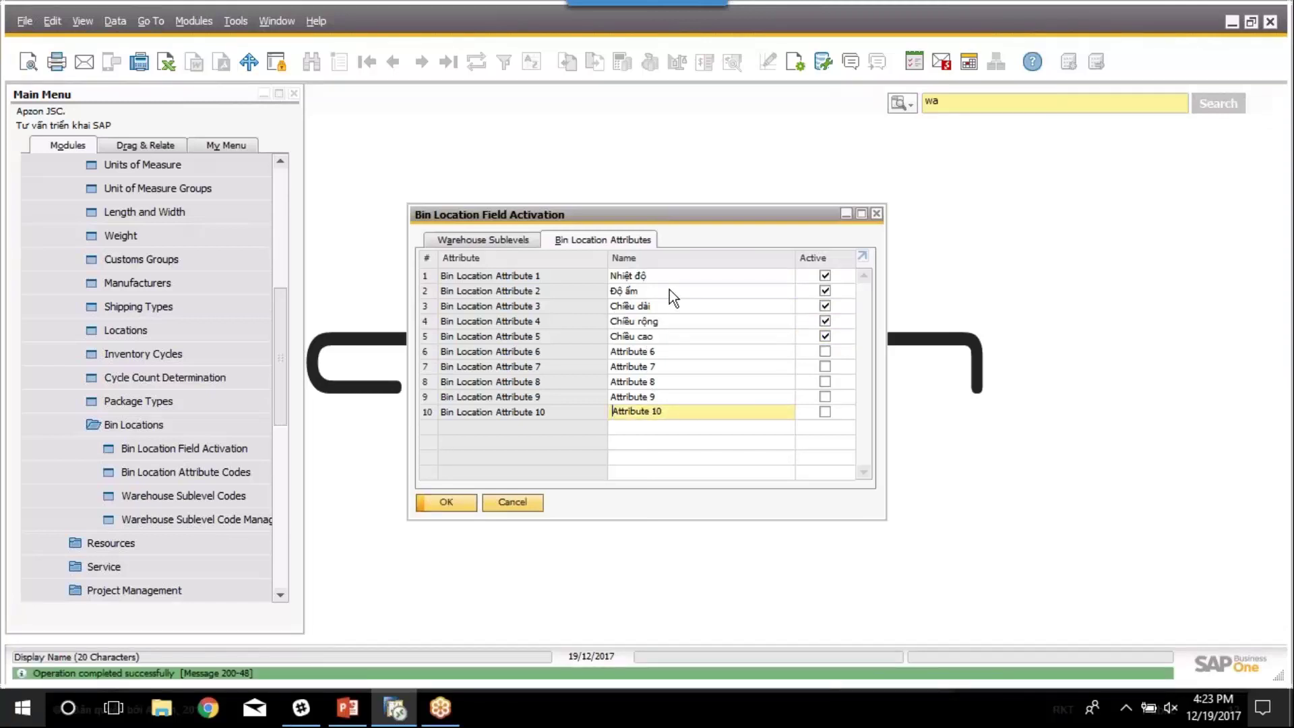
drag(596, 214, 605, 162)
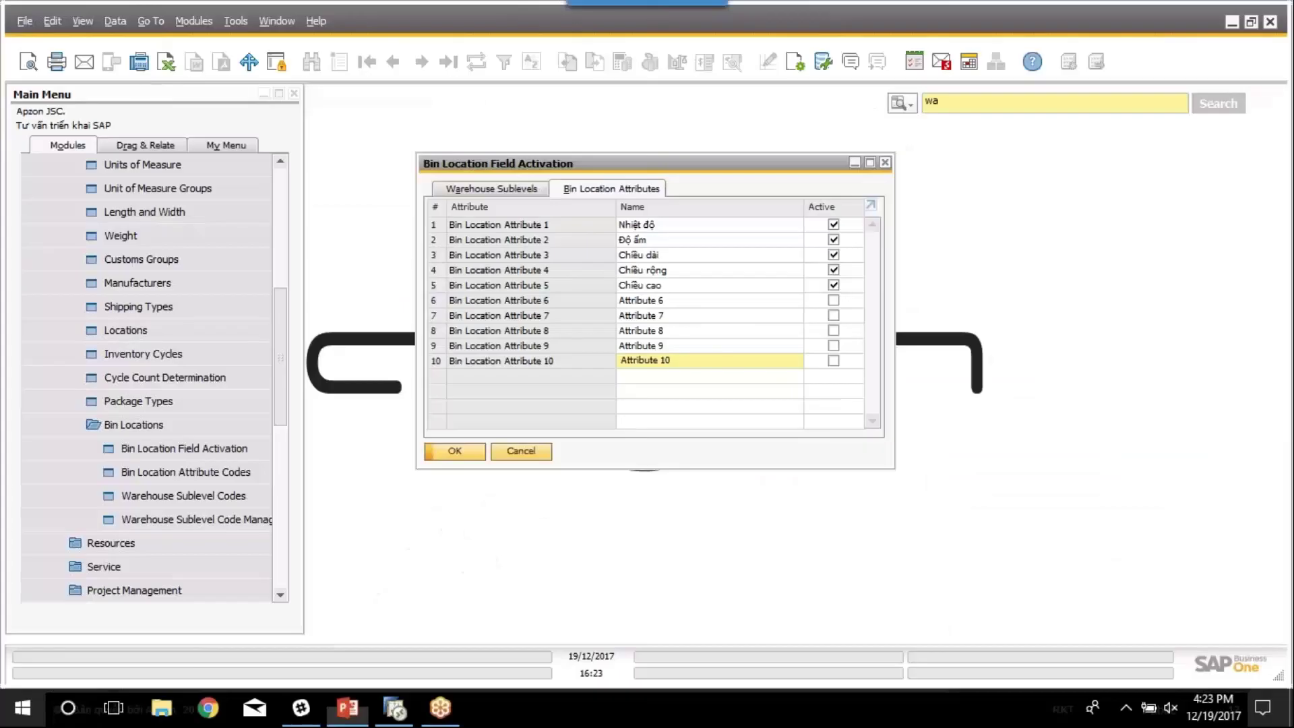
key(alt+Tab)
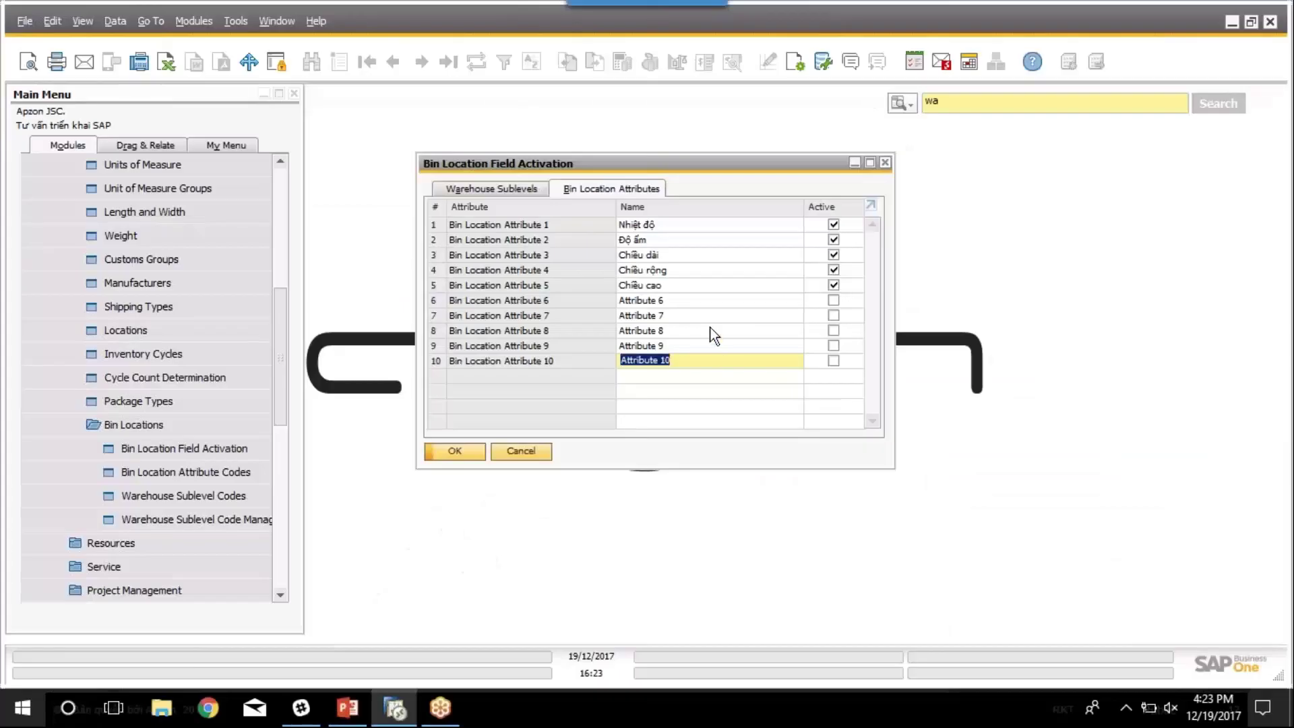
drag(668, 169, 651, 182)
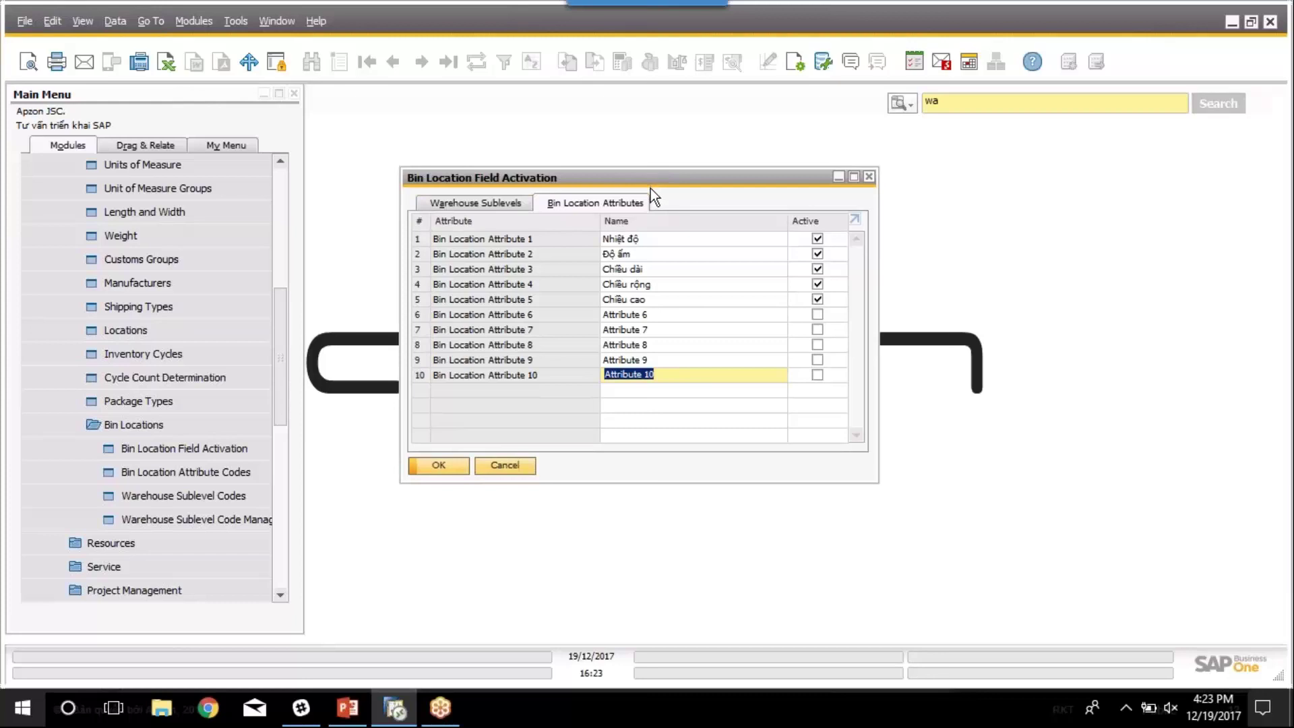
Review the unused bin location attributes 6 to 10 and switch to PowerPoint to check the Set Up Process slide
right_click(483, 376)
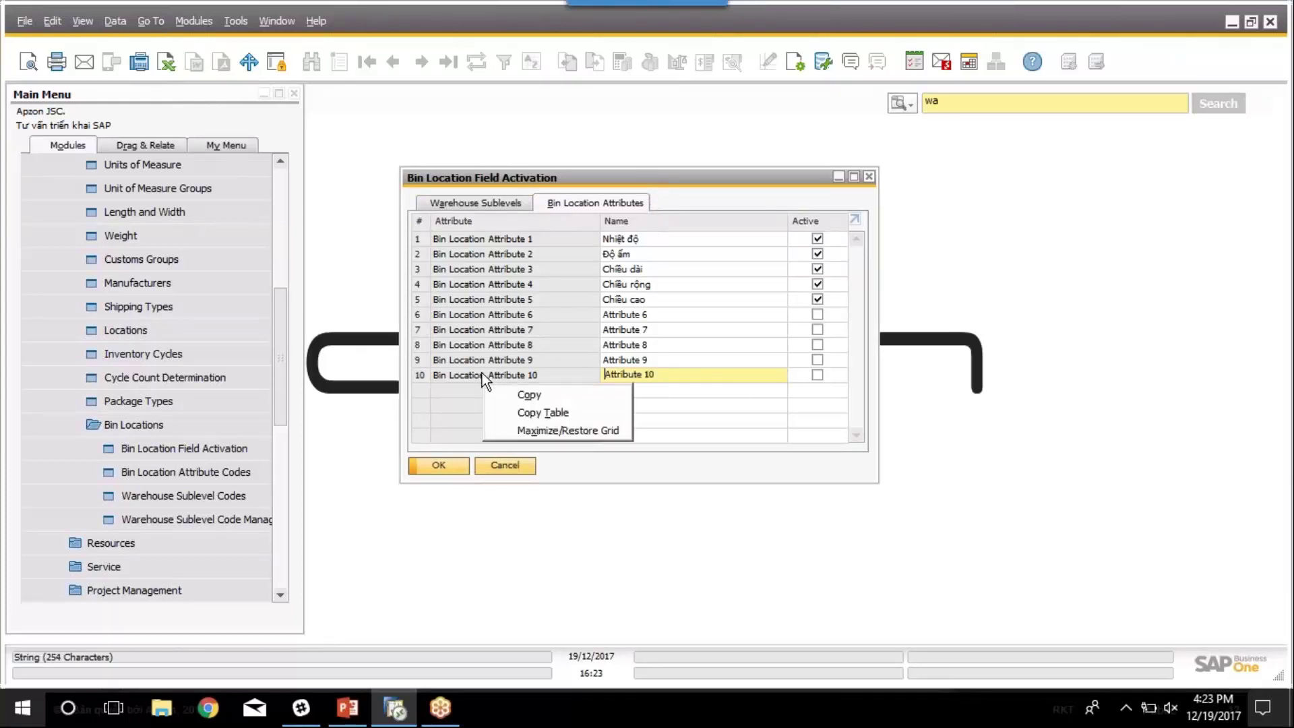
click(450, 380)
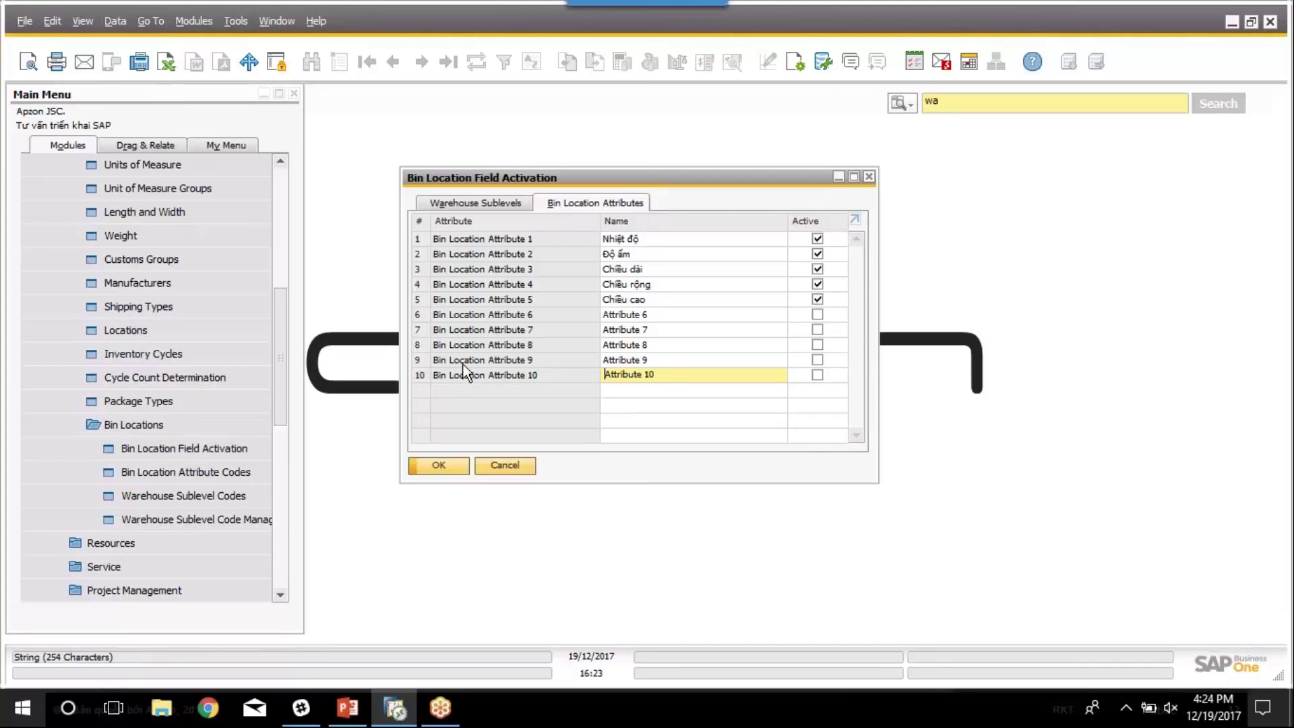
click(668, 314)
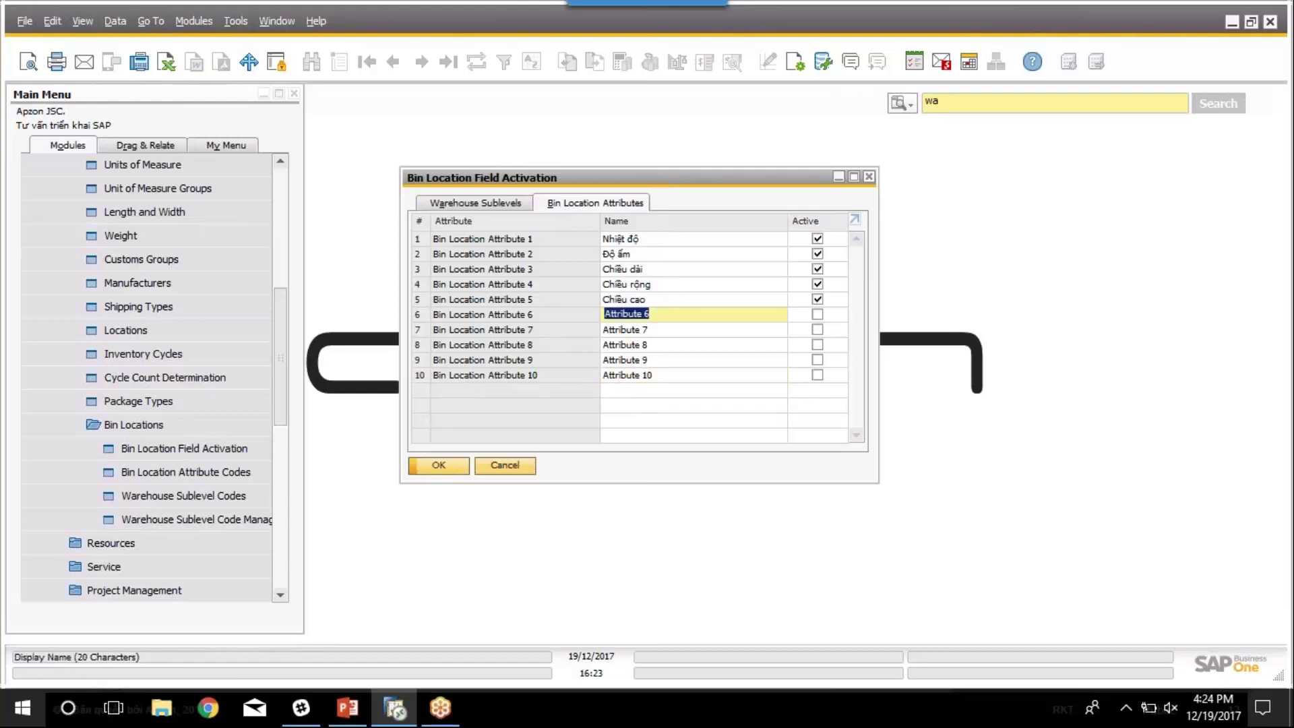
key(alt+Tab)
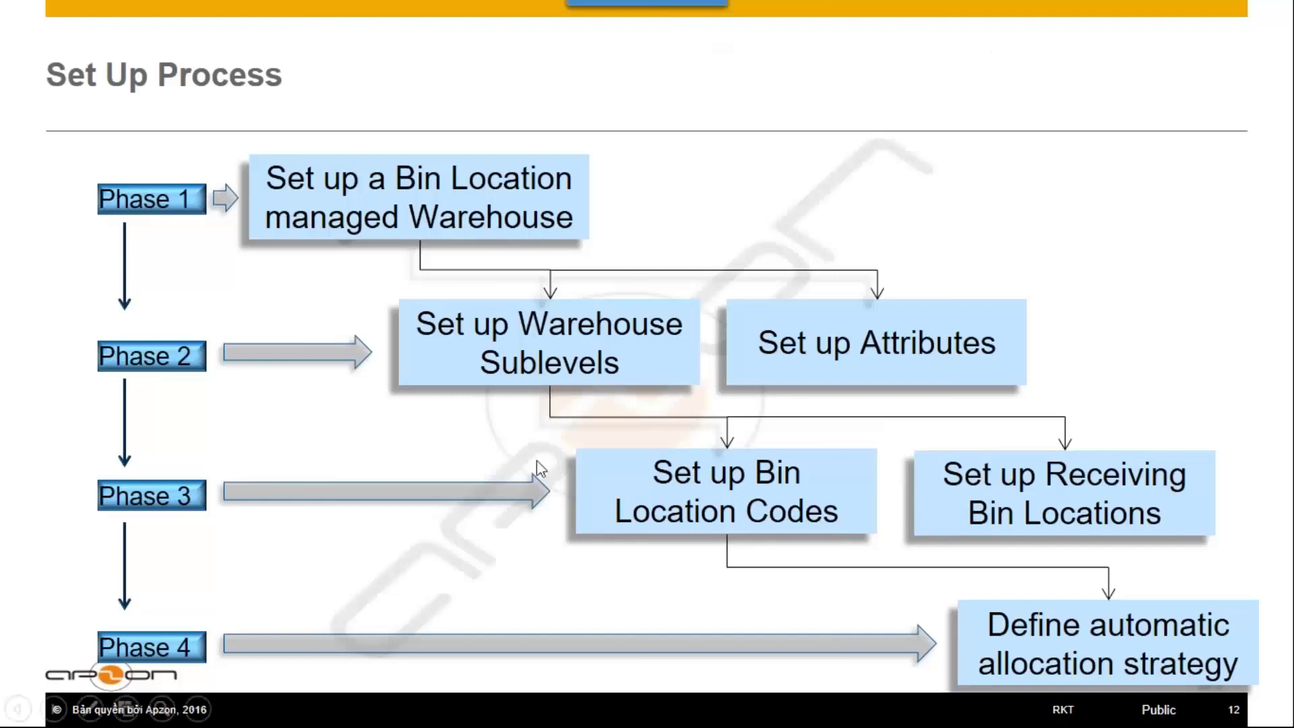
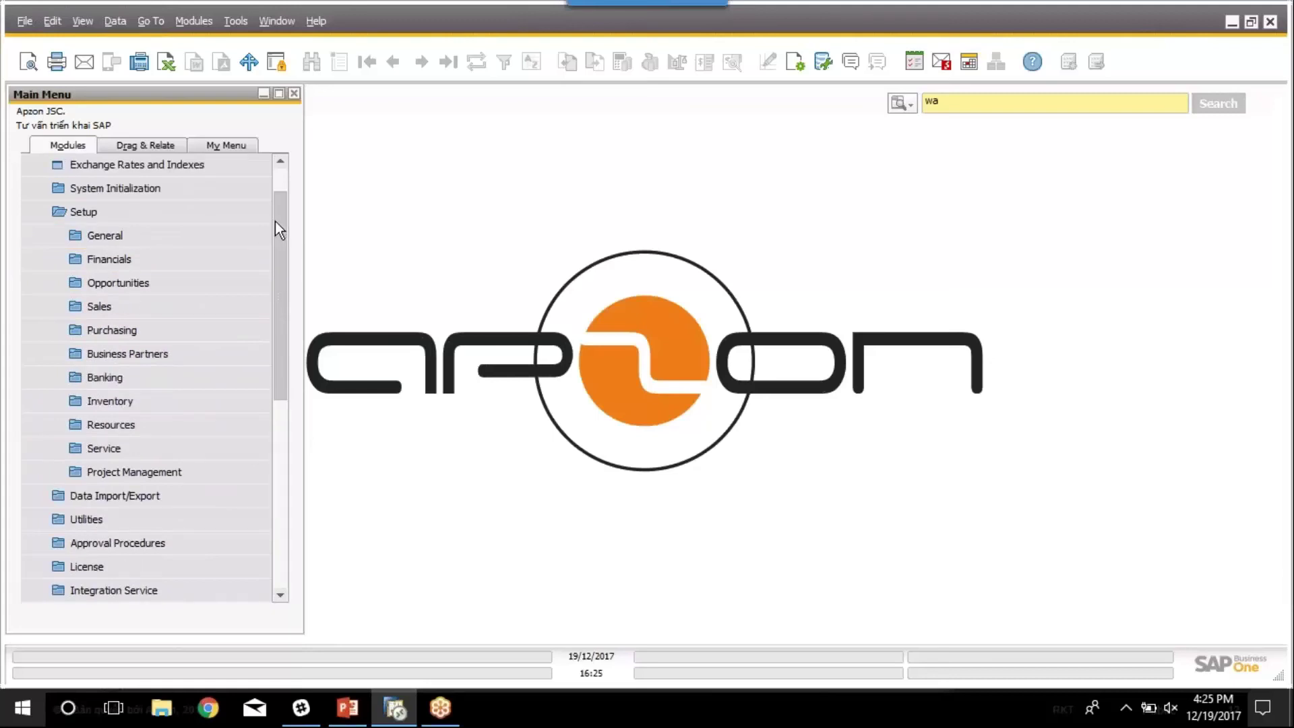
Open Warehouse Sublevel Code Management from the Inventory bin locations setup, with Floor as the warehouse sublevel
click(103, 402)
click(111, 426)
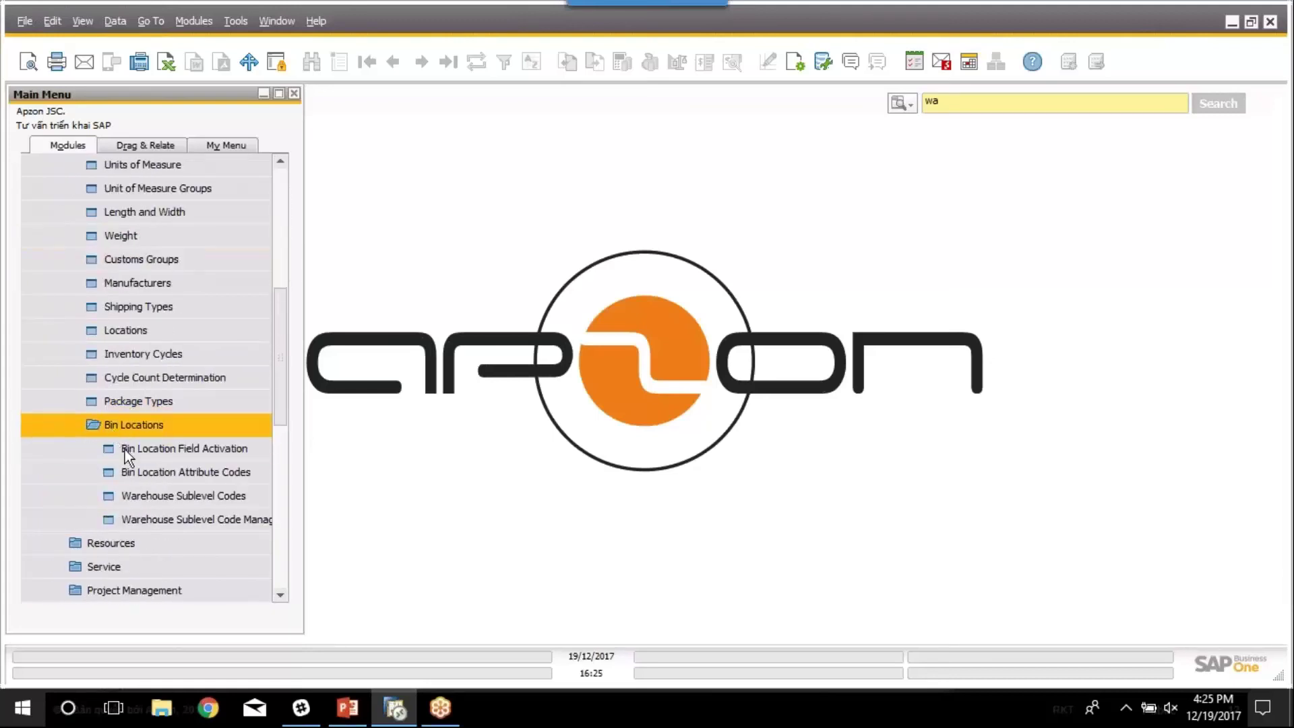
click(150, 523)
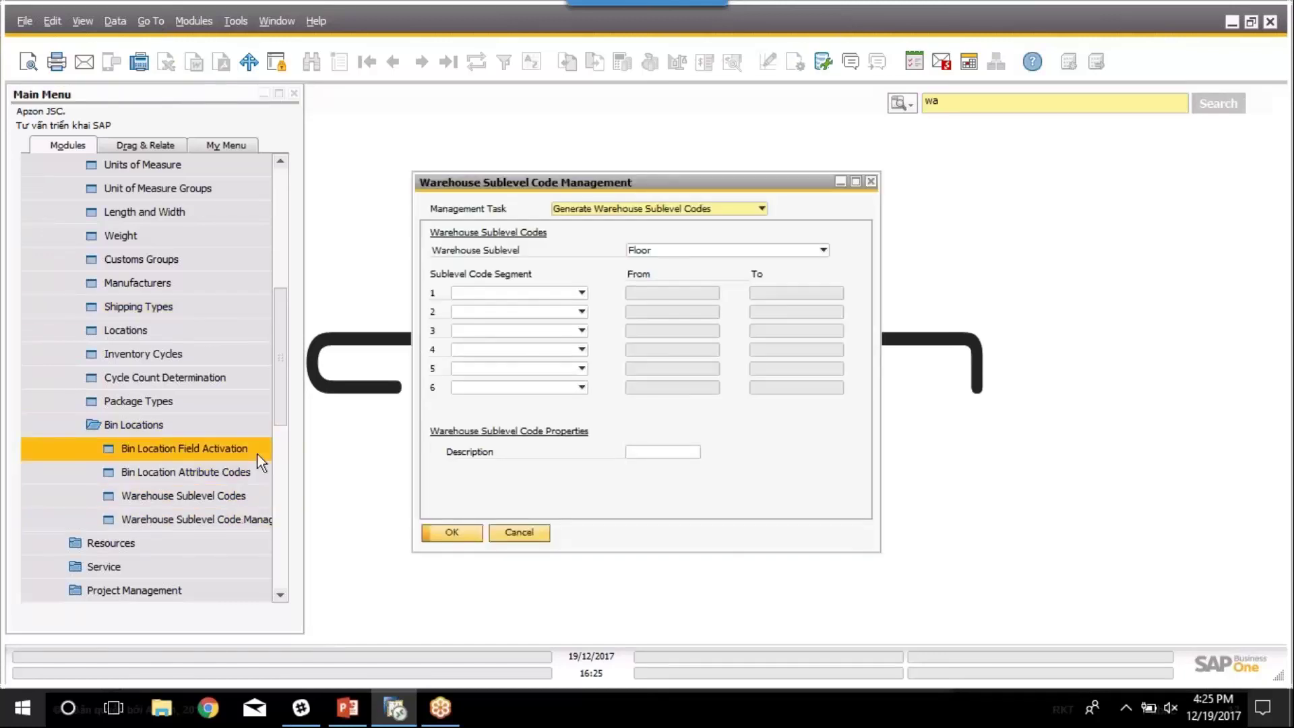
click(644, 251)
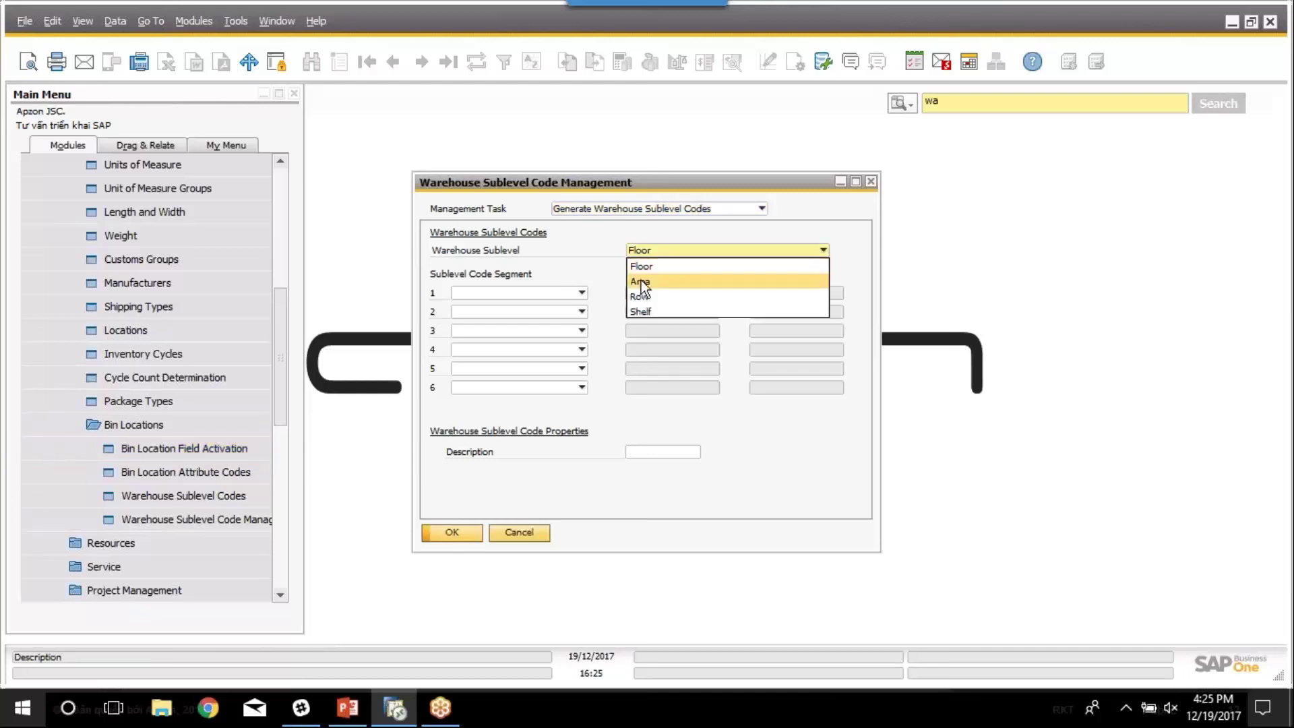
click(647, 269)
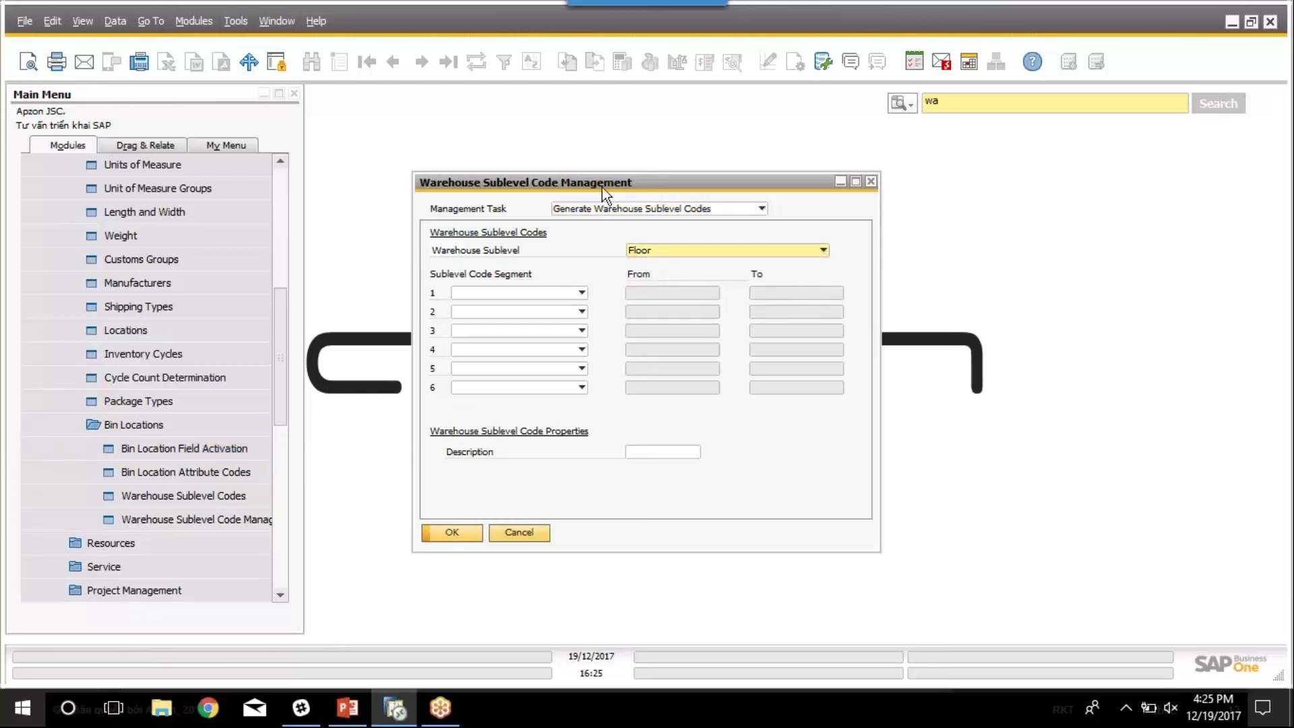
drag(602, 187, 611, 185)
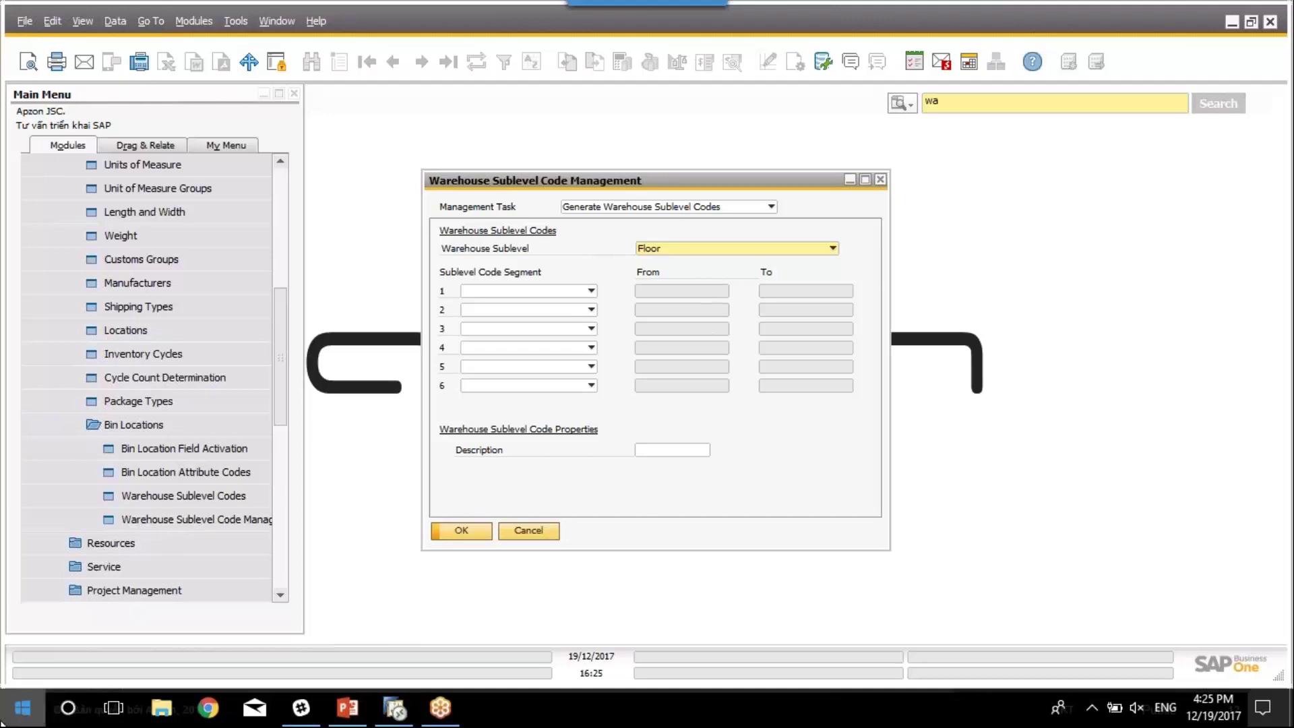
Launch Excel with a blank workbook, dismissing the Office activation wizard and the document recovery list
key(super)
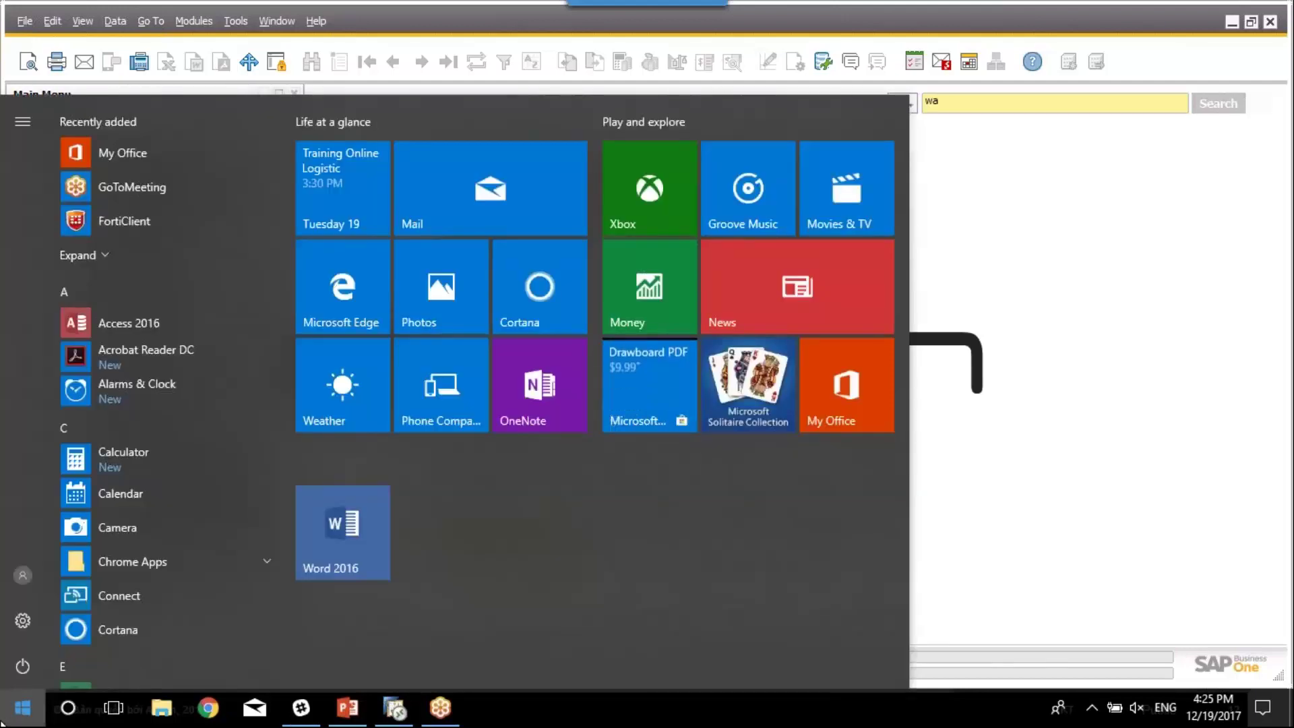
text(ex)
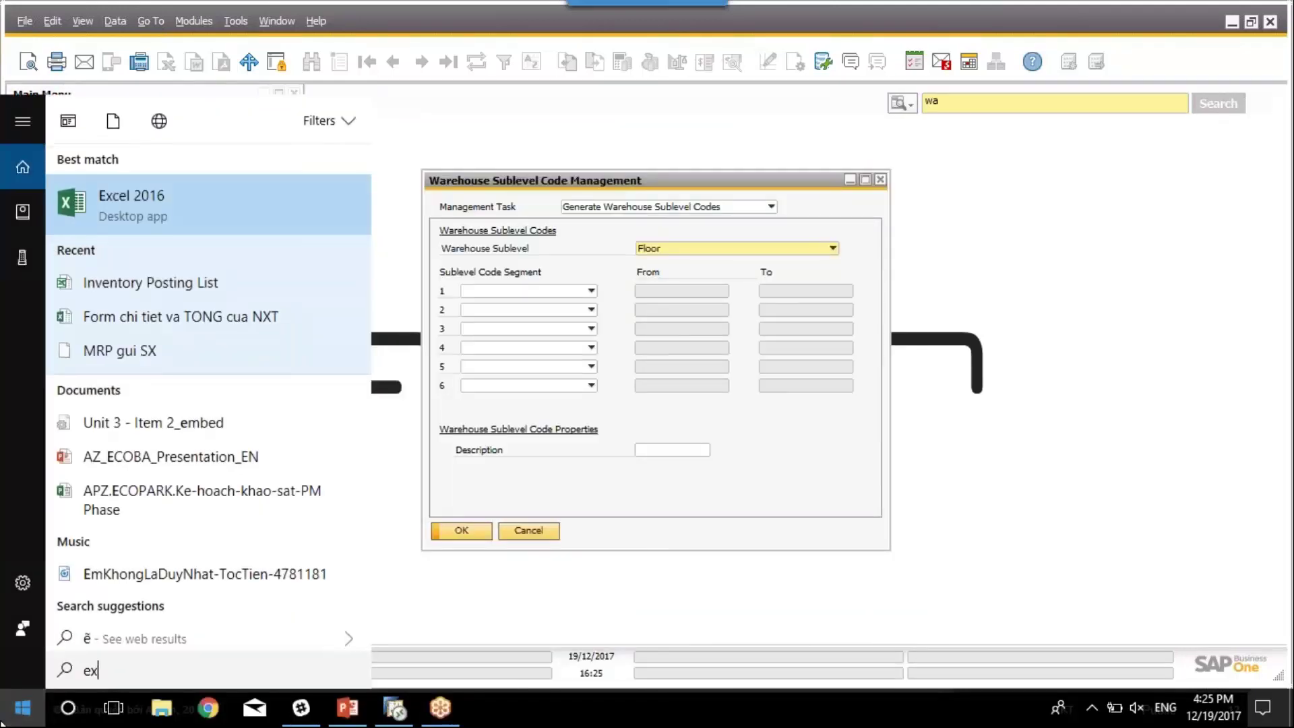
click(128, 221)
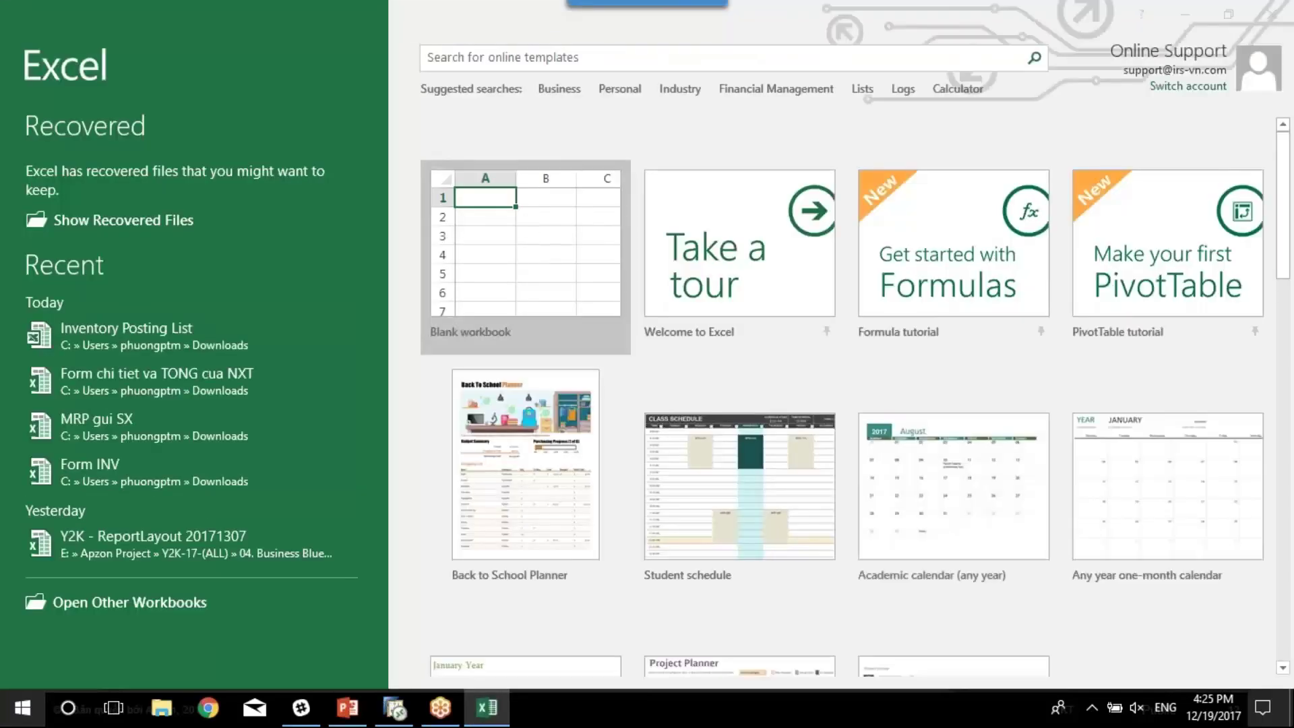
click(520, 274)
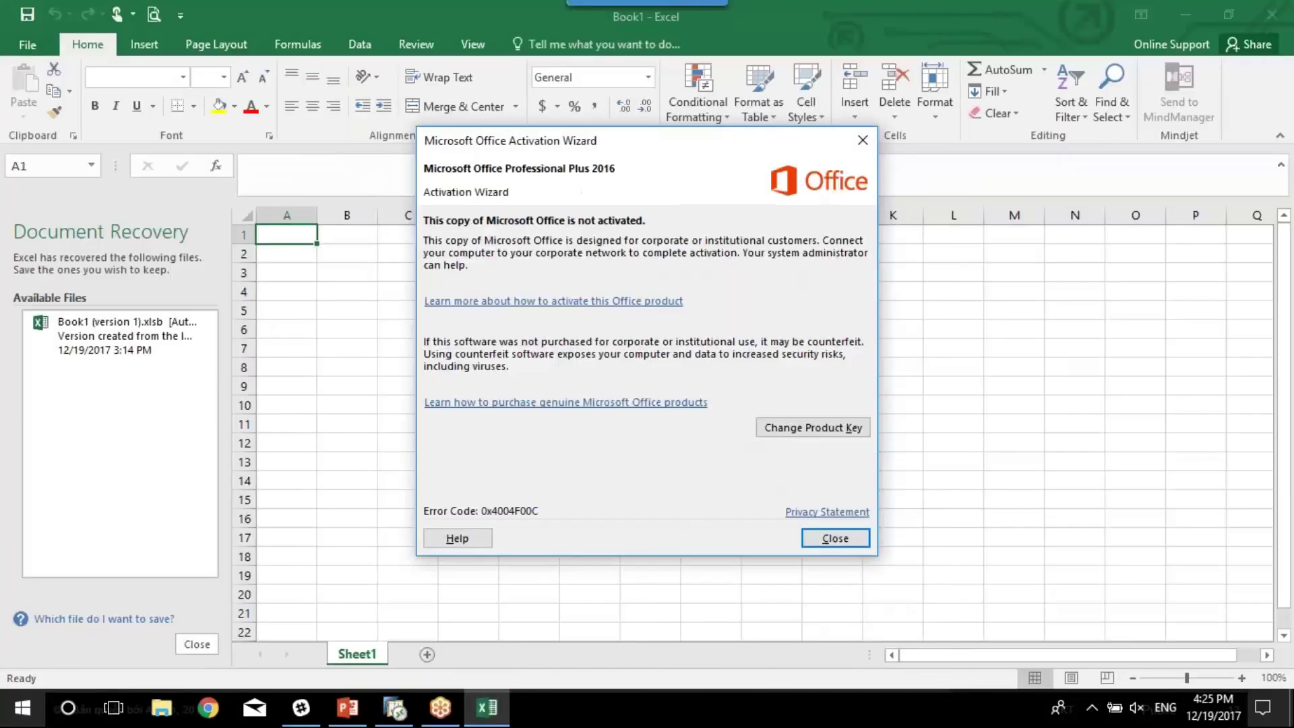
click(809, 542)
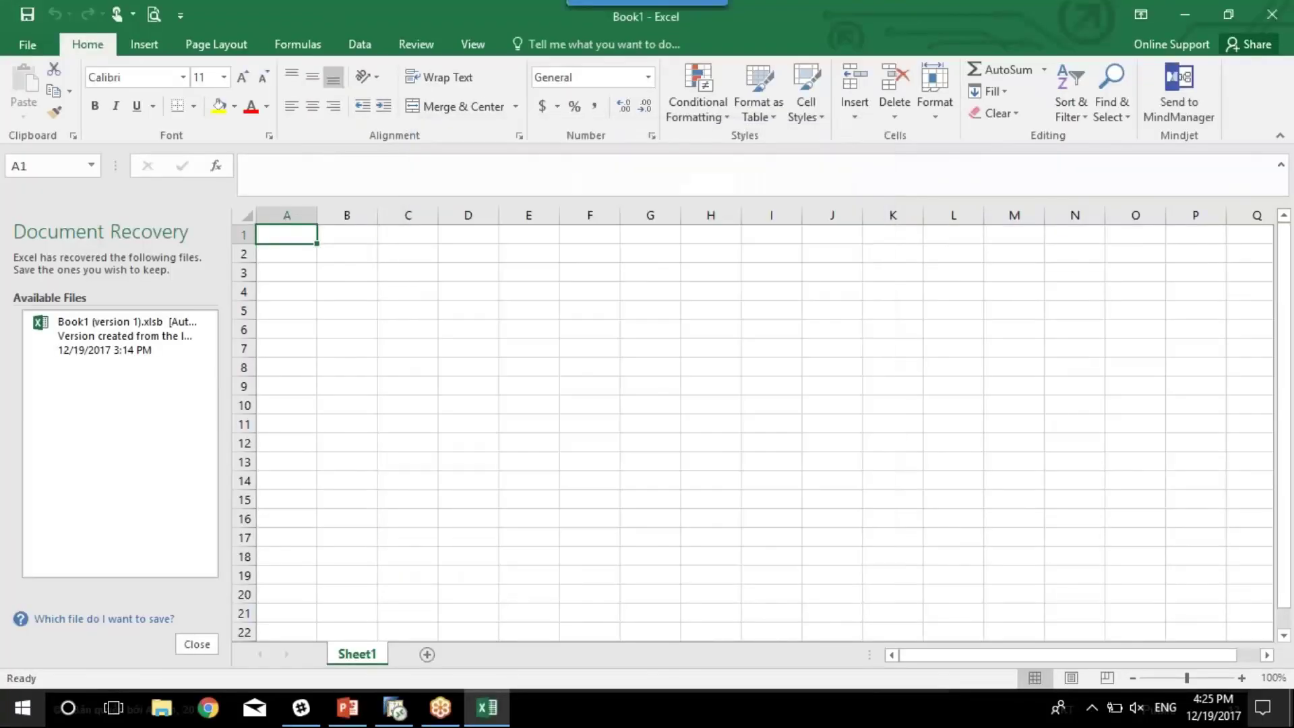
click(183, 644)
click(471, 294)
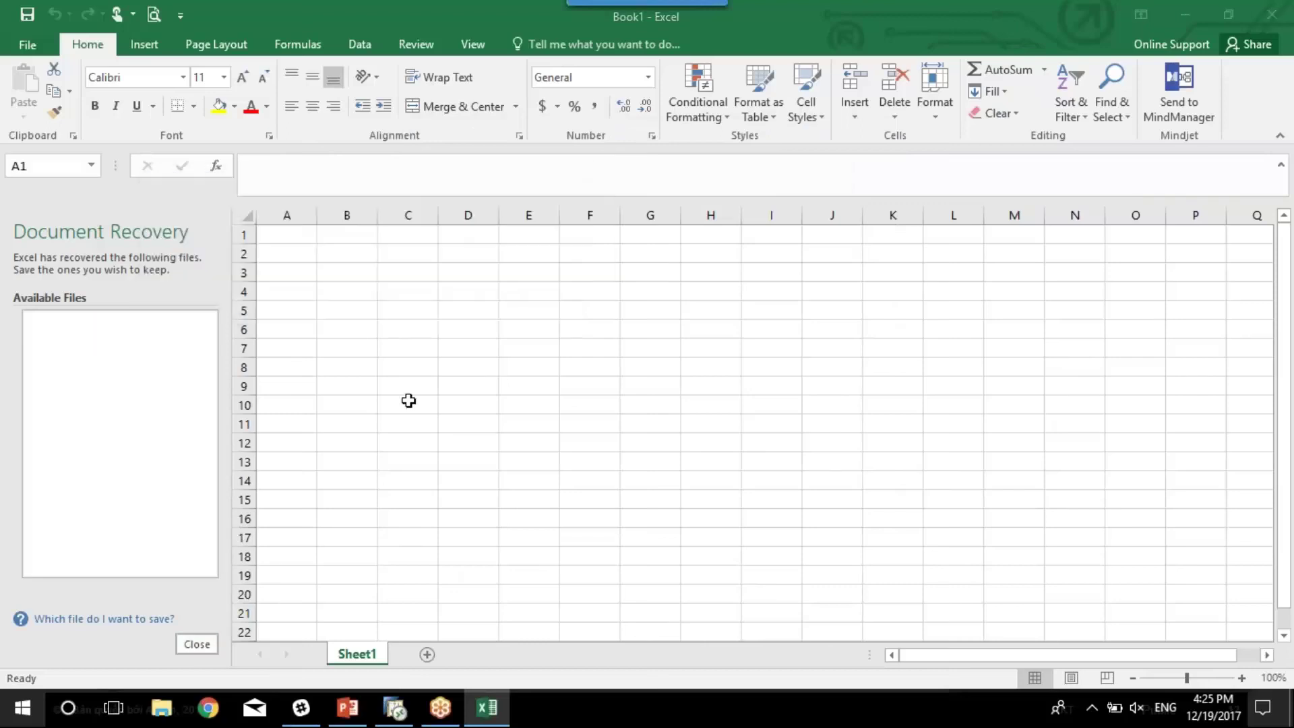
click(334, 342)
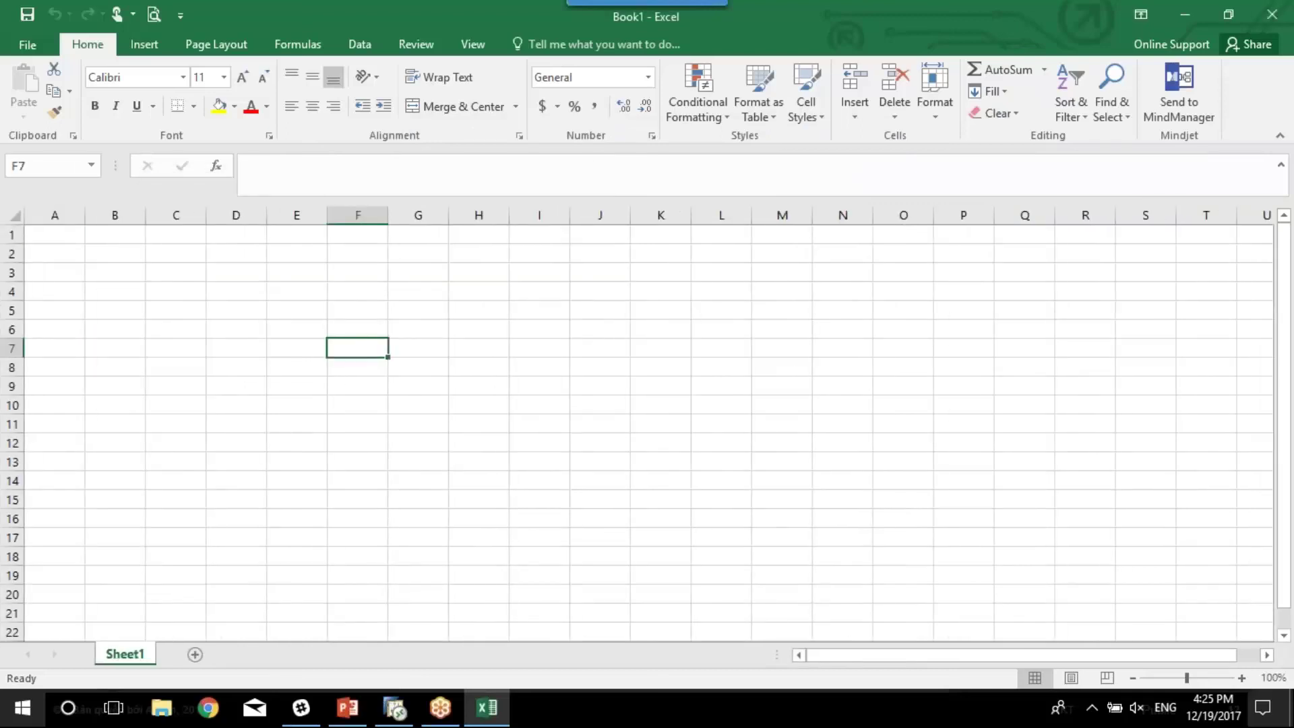
Highlight groups of columns and rows alternately on the blank sheet, up to columns A to I and rows 1 to 15, as a layout illustration
click(217, 250)
click(60, 234)
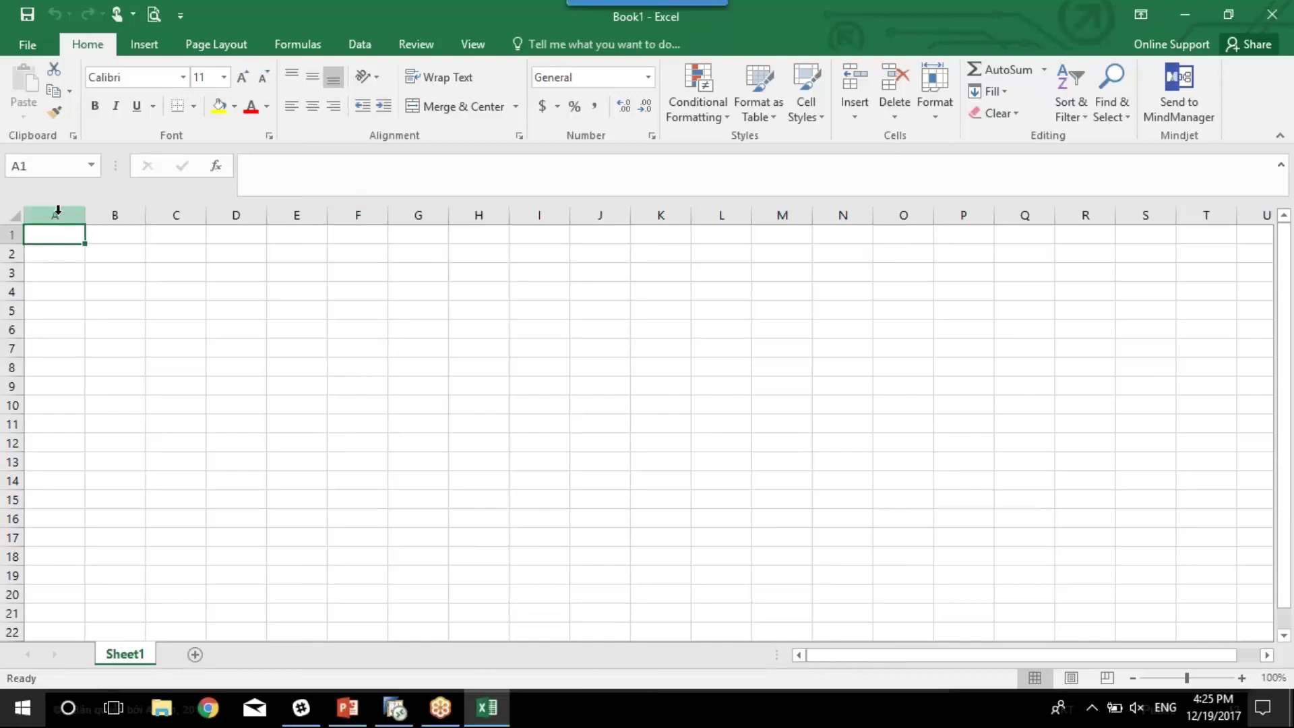
drag(58, 212, 485, 212)
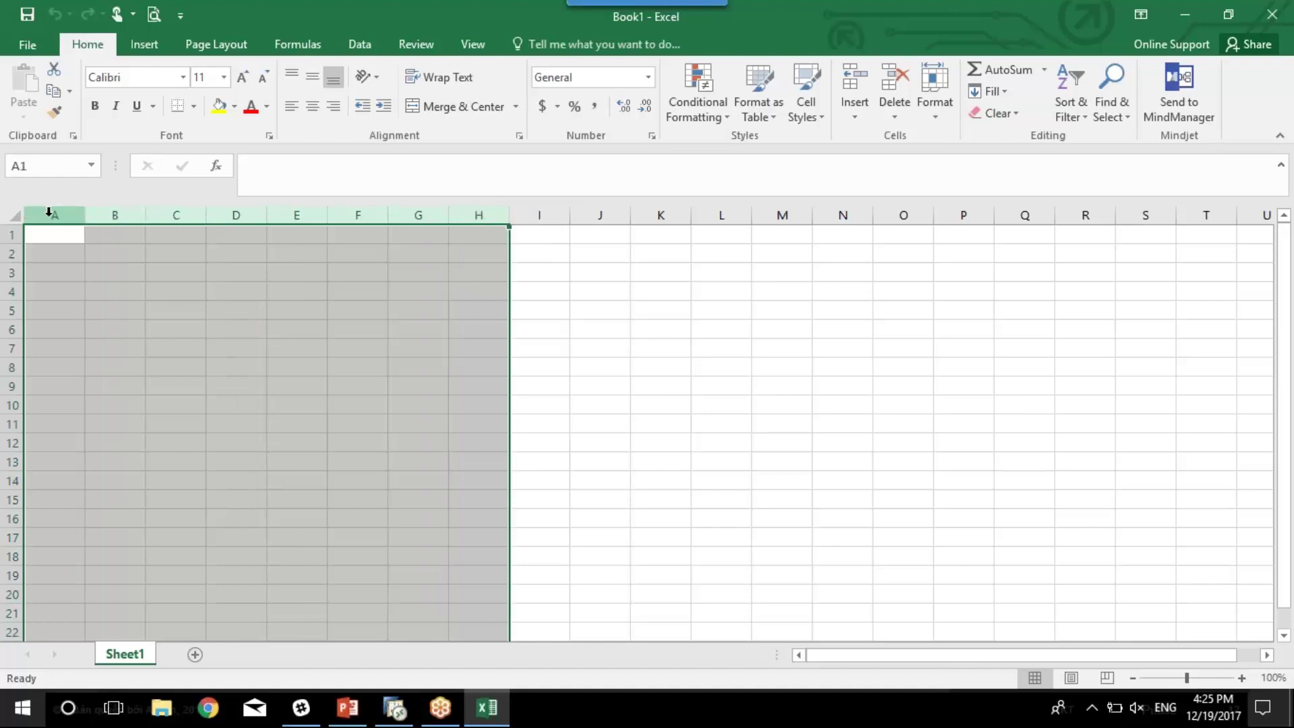
drag(55, 214, 525, 212)
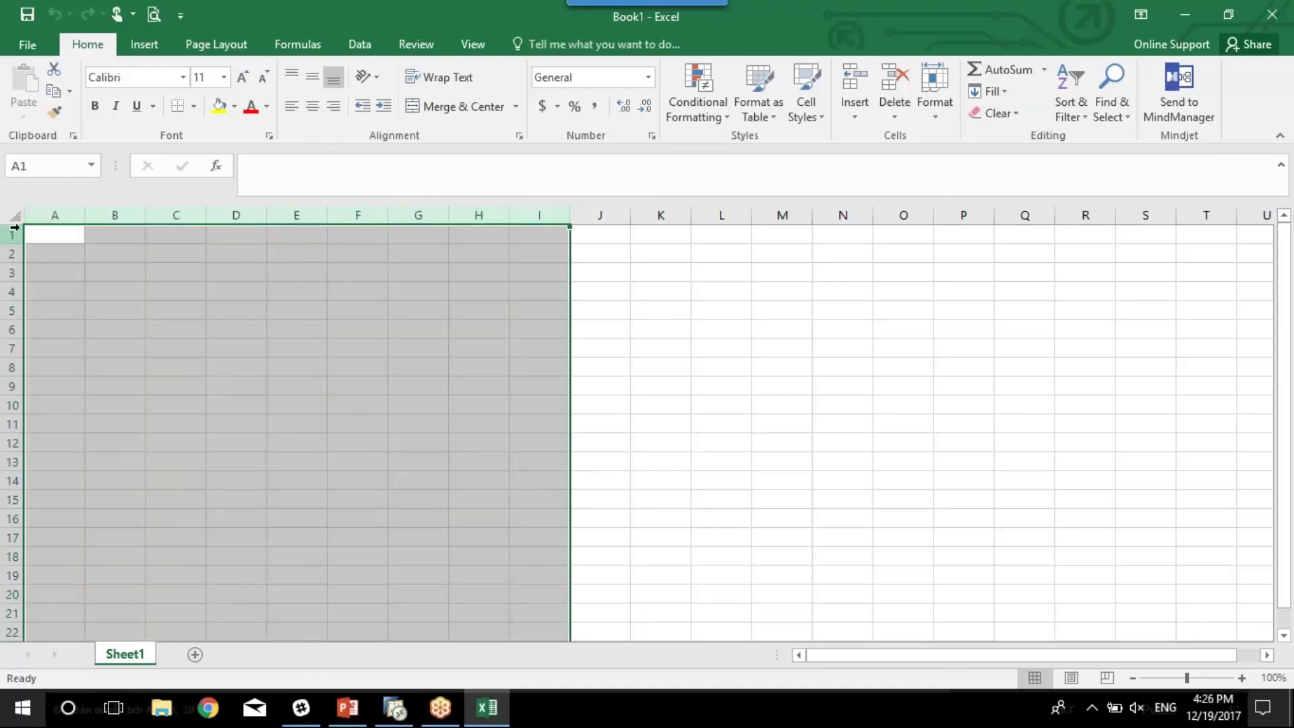
drag(14, 228, 12, 502)
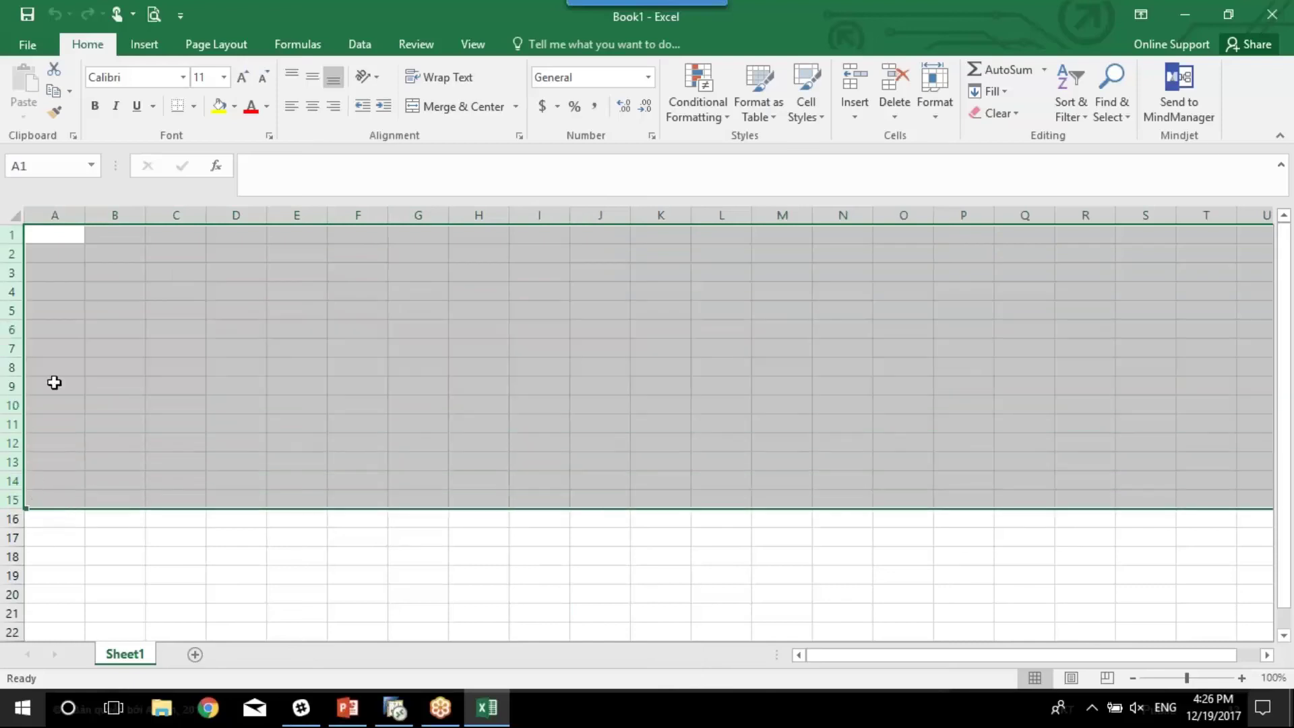
click(119, 272)
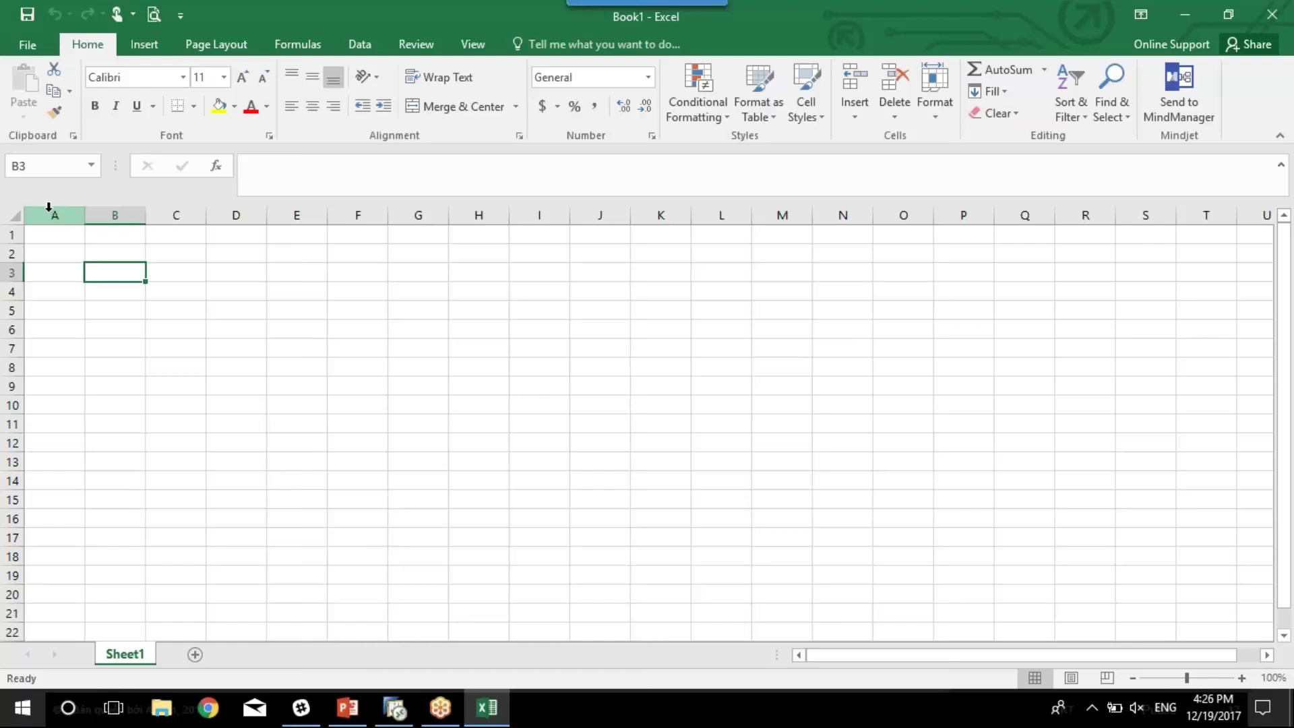
drag(48, 207, 424, 218)
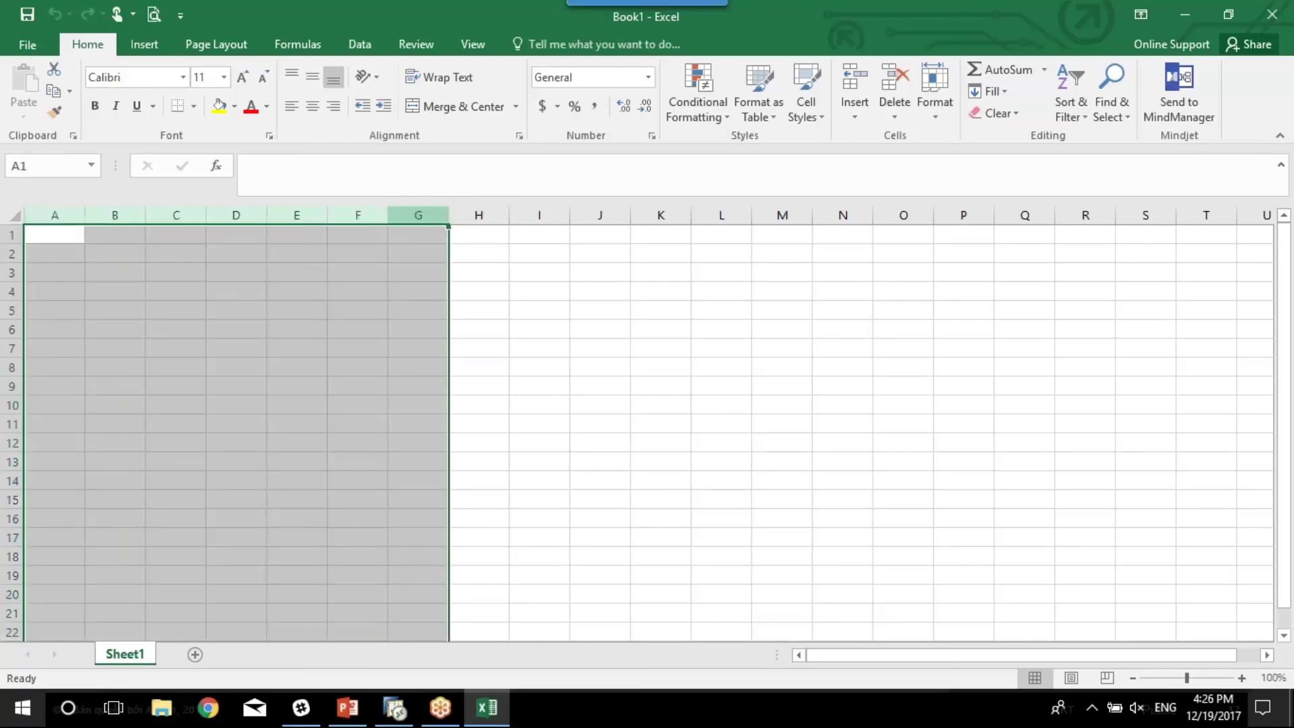
drag(12, 235, 12, 443)
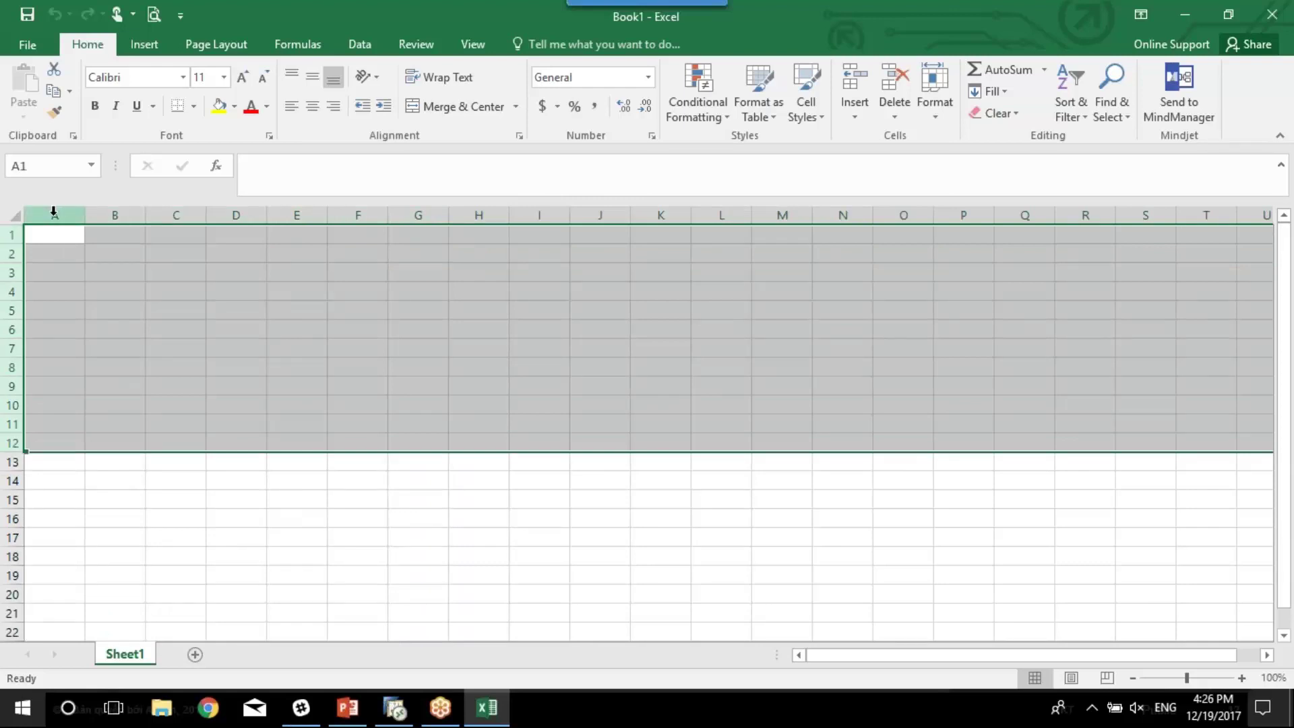
drag(54, 213, 539, 242)
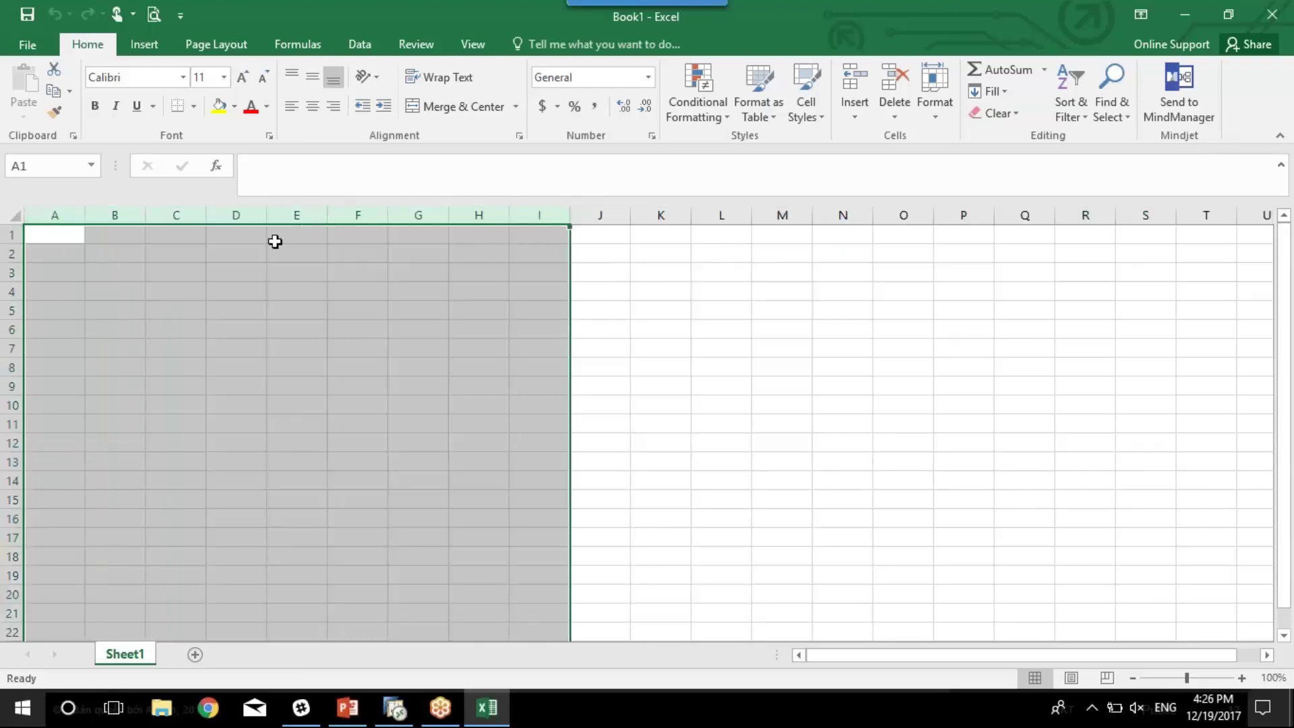
drag(10, 234, 6, 426)
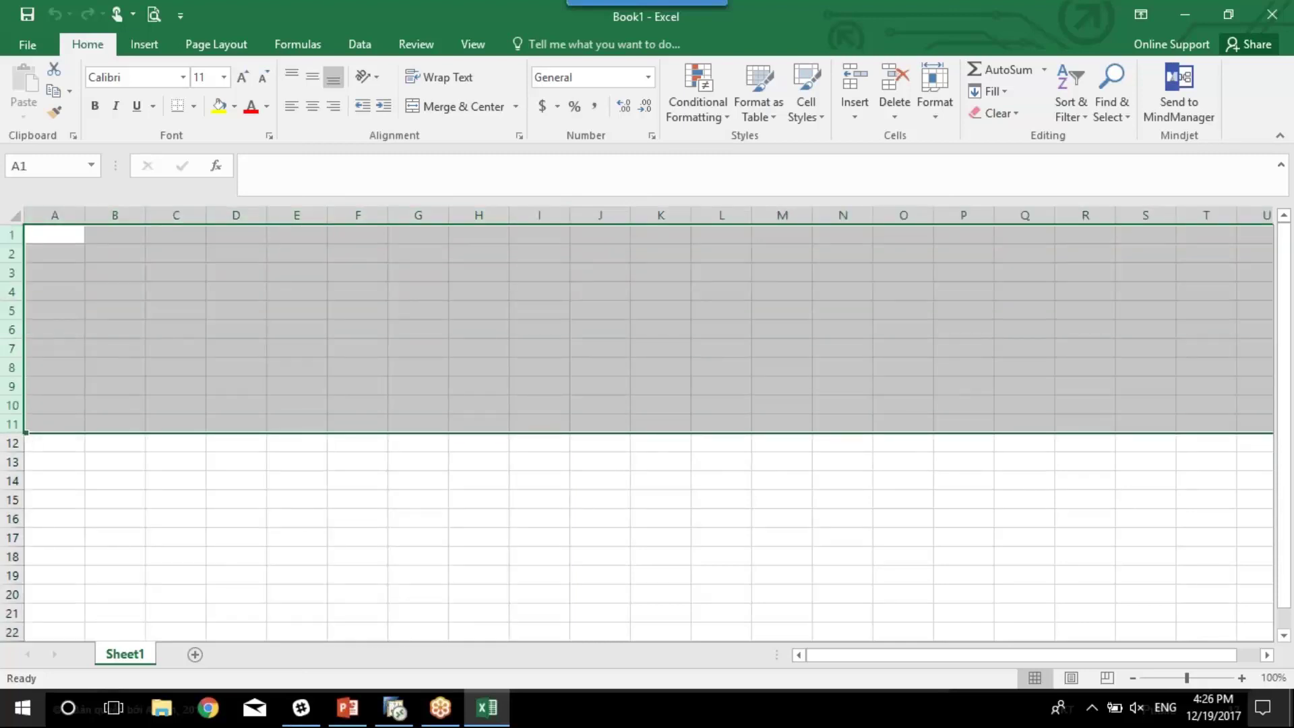
Back in SAP Business One, choose the Generate Warehouse Sublevel Codes task for the Floor sublevel and review the type options for code segment 1
click(391, 708)
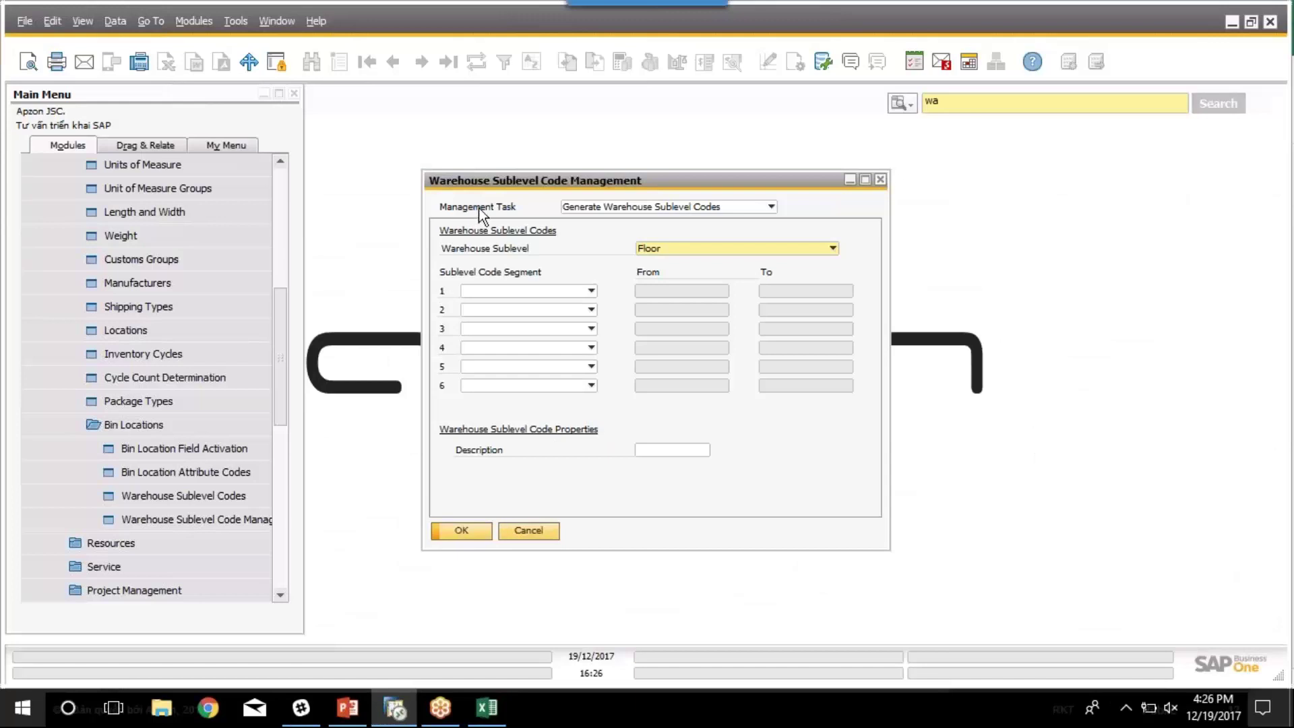
click(625, 209)
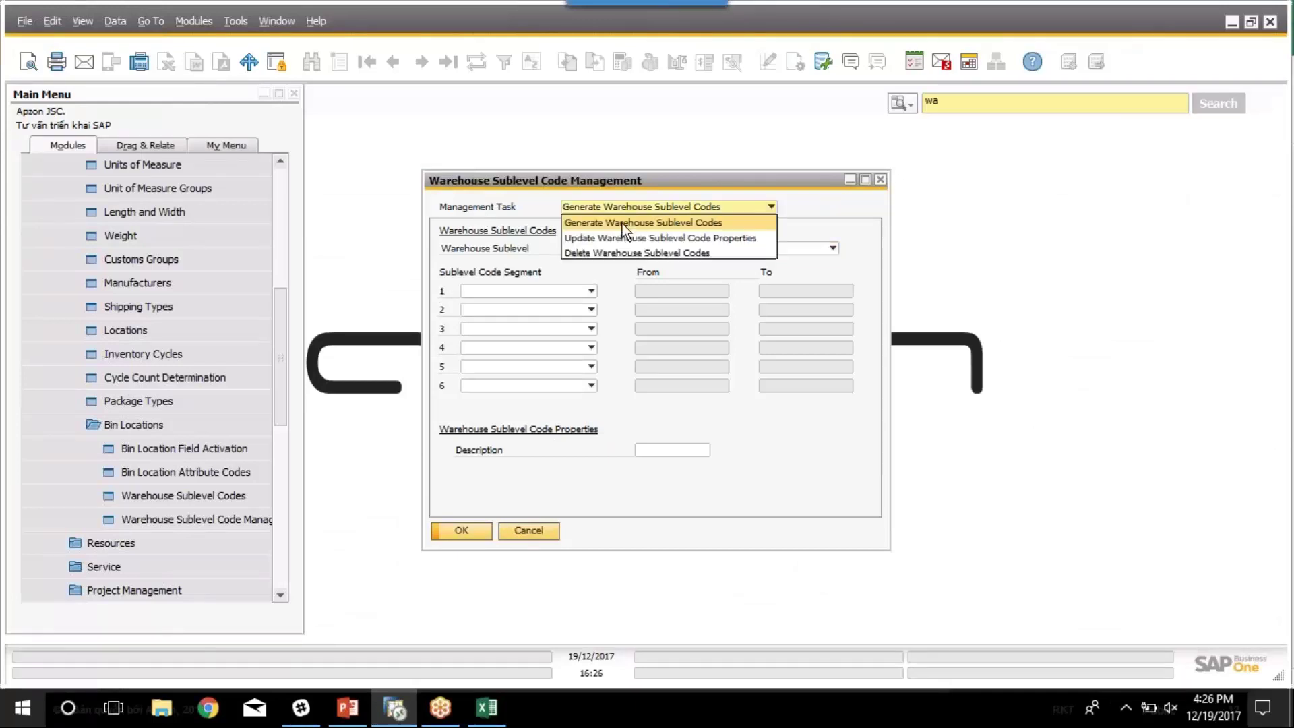
click(592, 223)
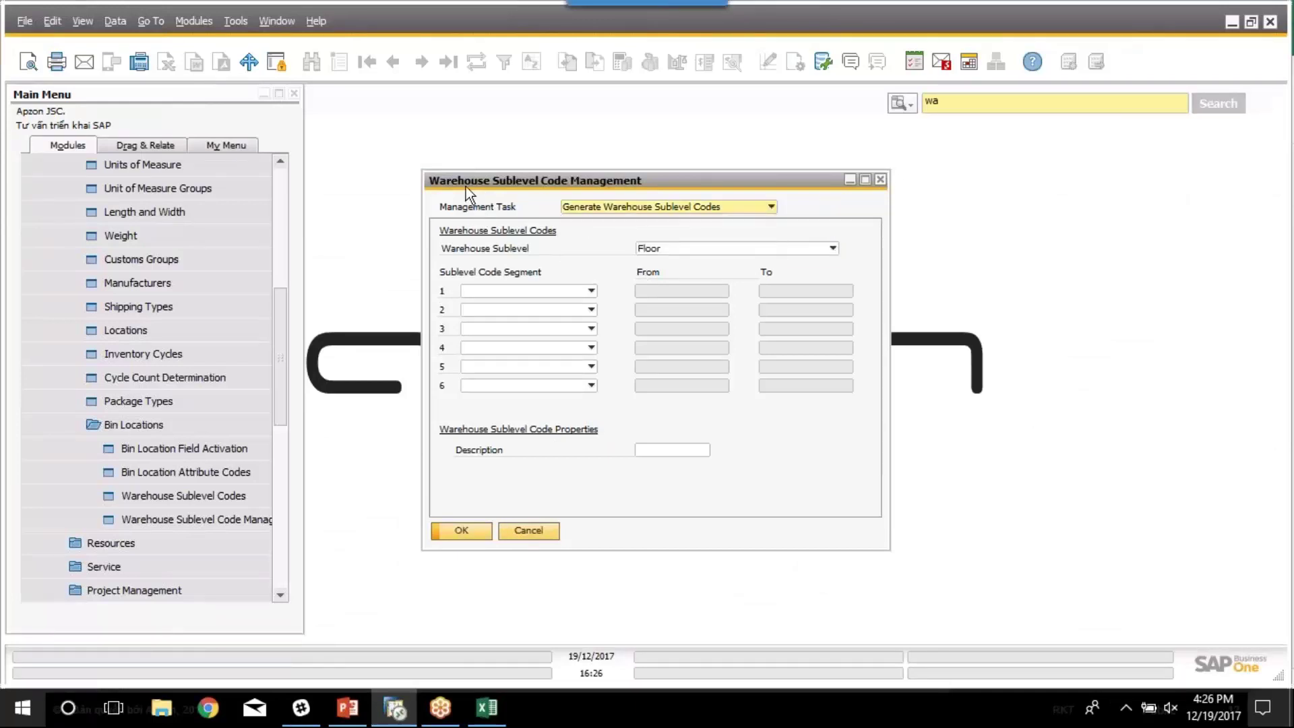
click(662, 254)
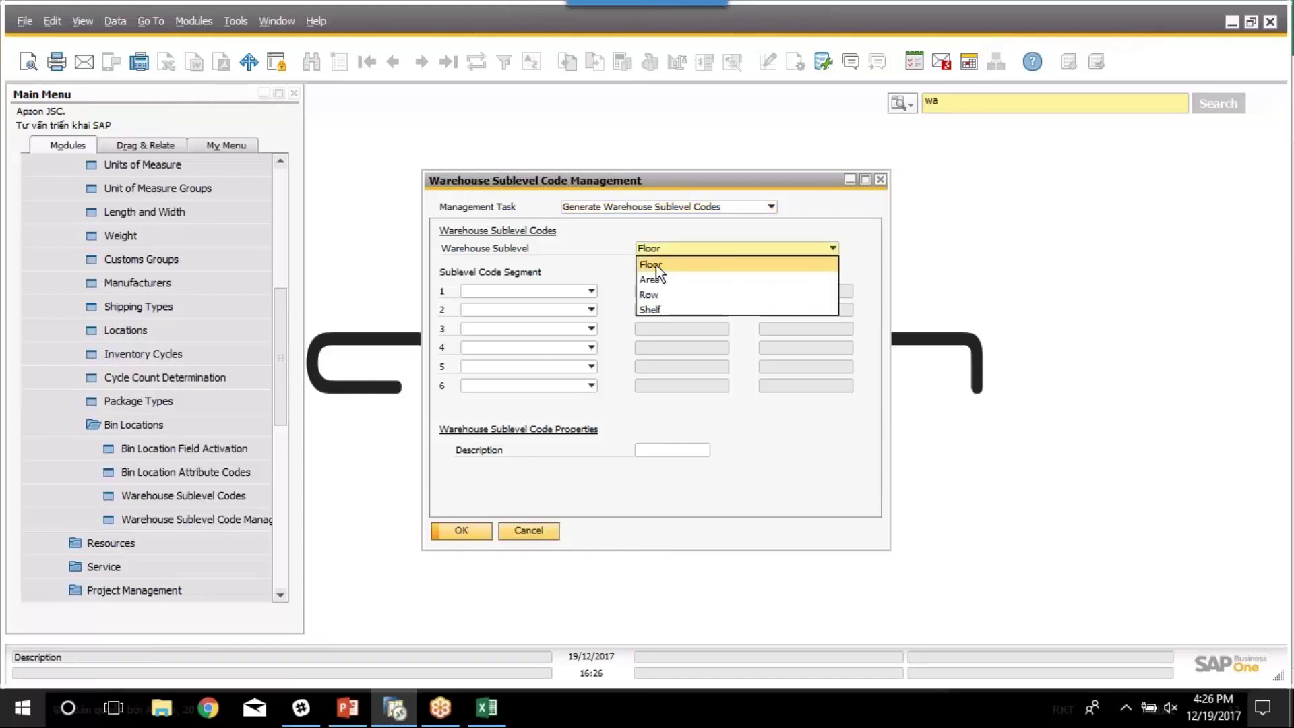
click(657, 264)
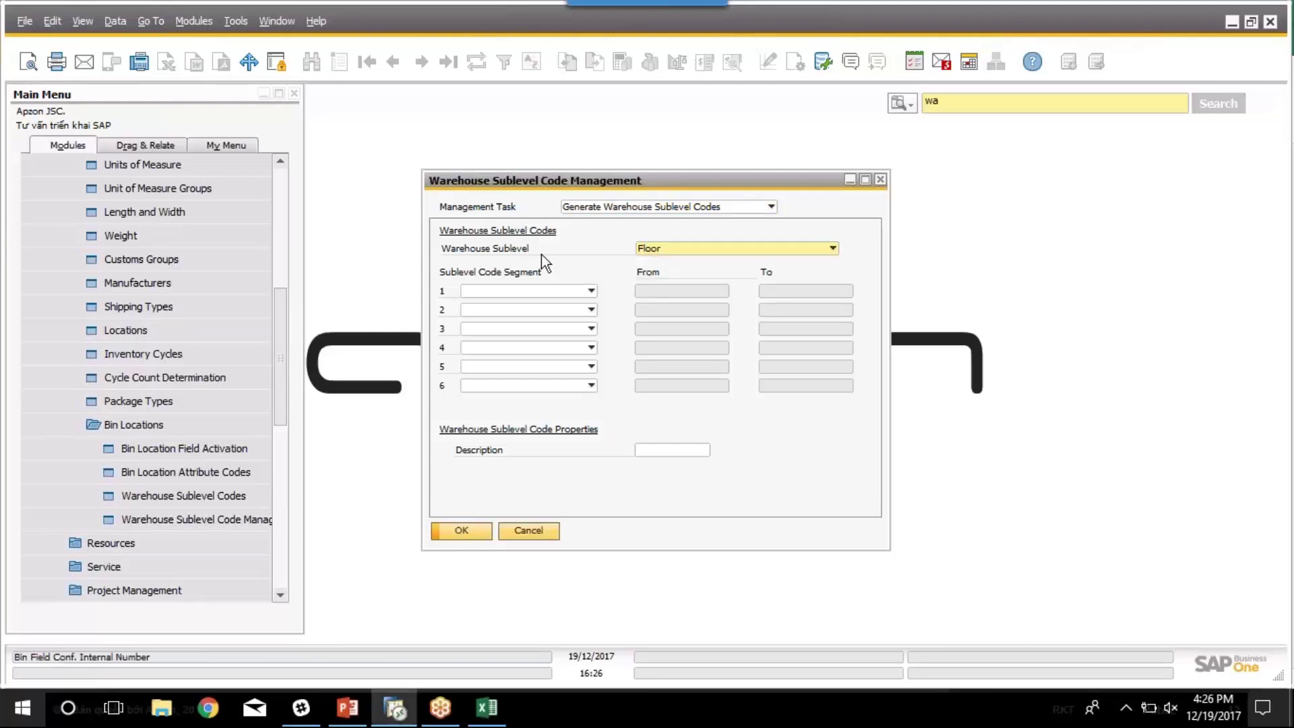
click(564, 290)
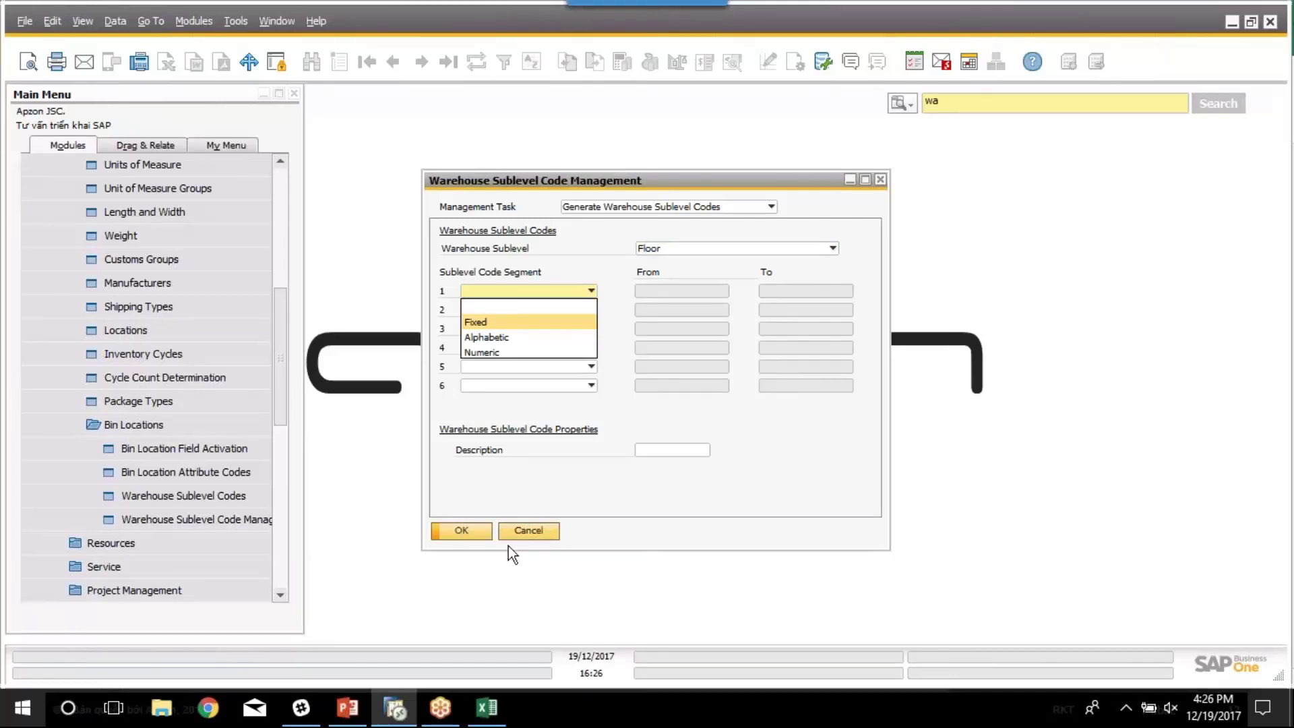
Open the Warehouse Sublevel Codes setup from the bin locations settings and examine the existing Floor codes and the available sublevels
click(192, 496)
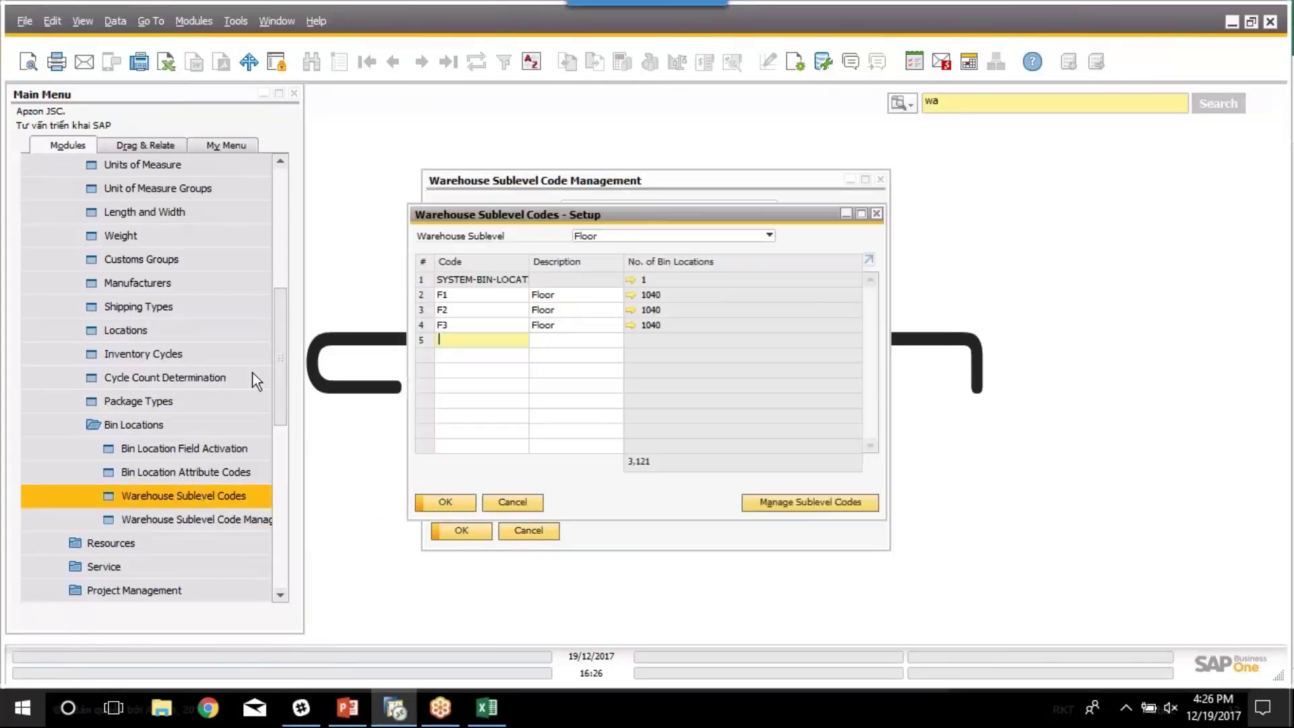
drag(553, 223, 588, 197)
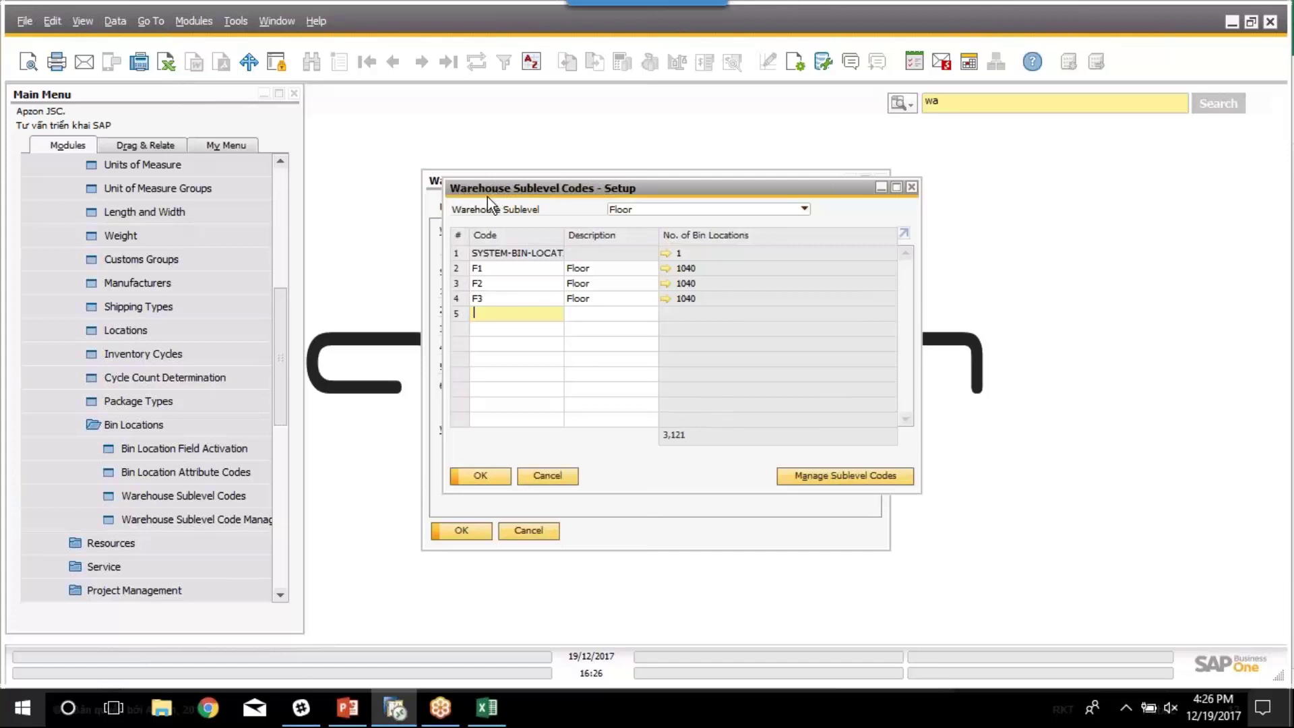
click(630, 210)
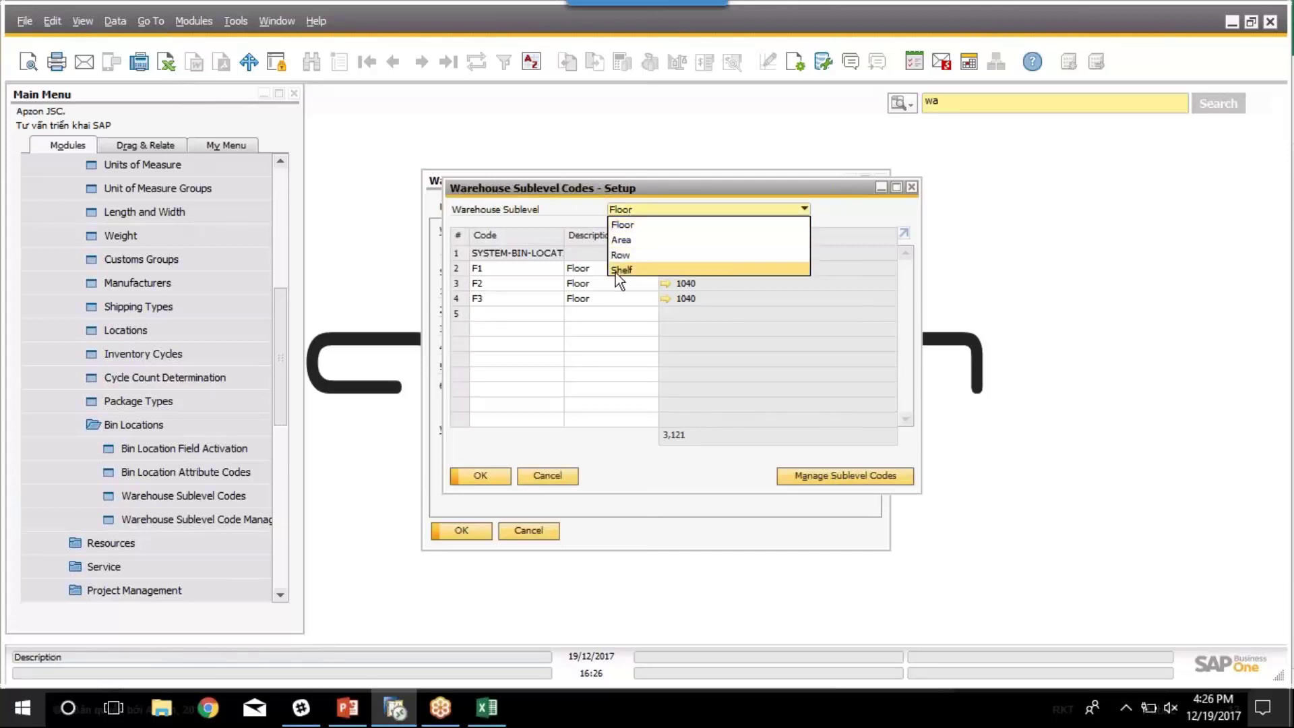
click(625, 224)
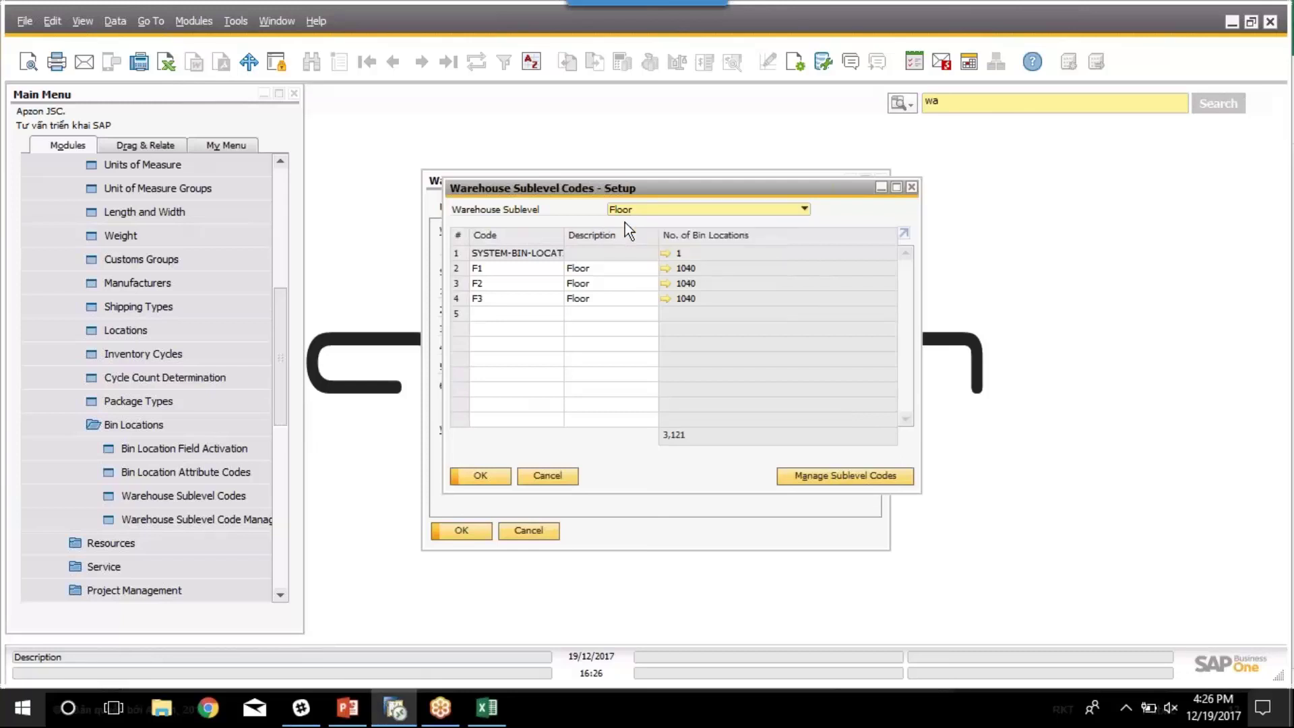
click(516, 284)
click(509, 296)
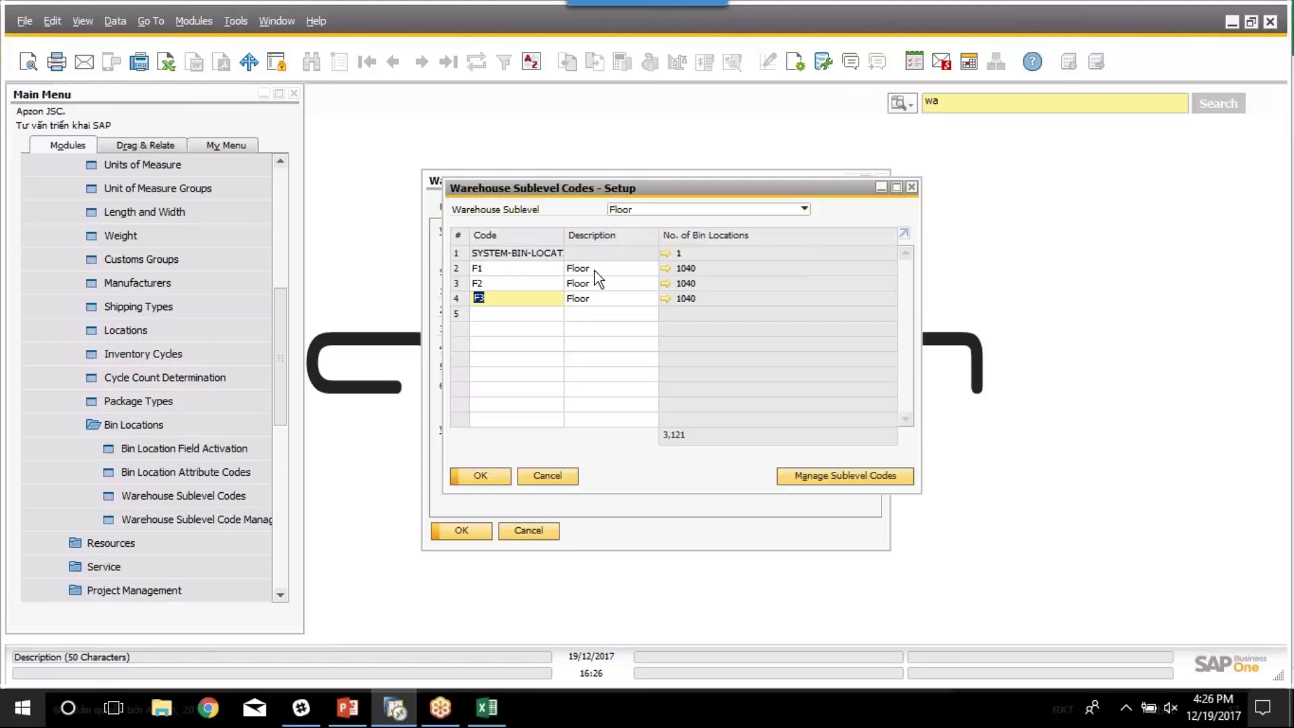
key(Tab)
click(519, 284)
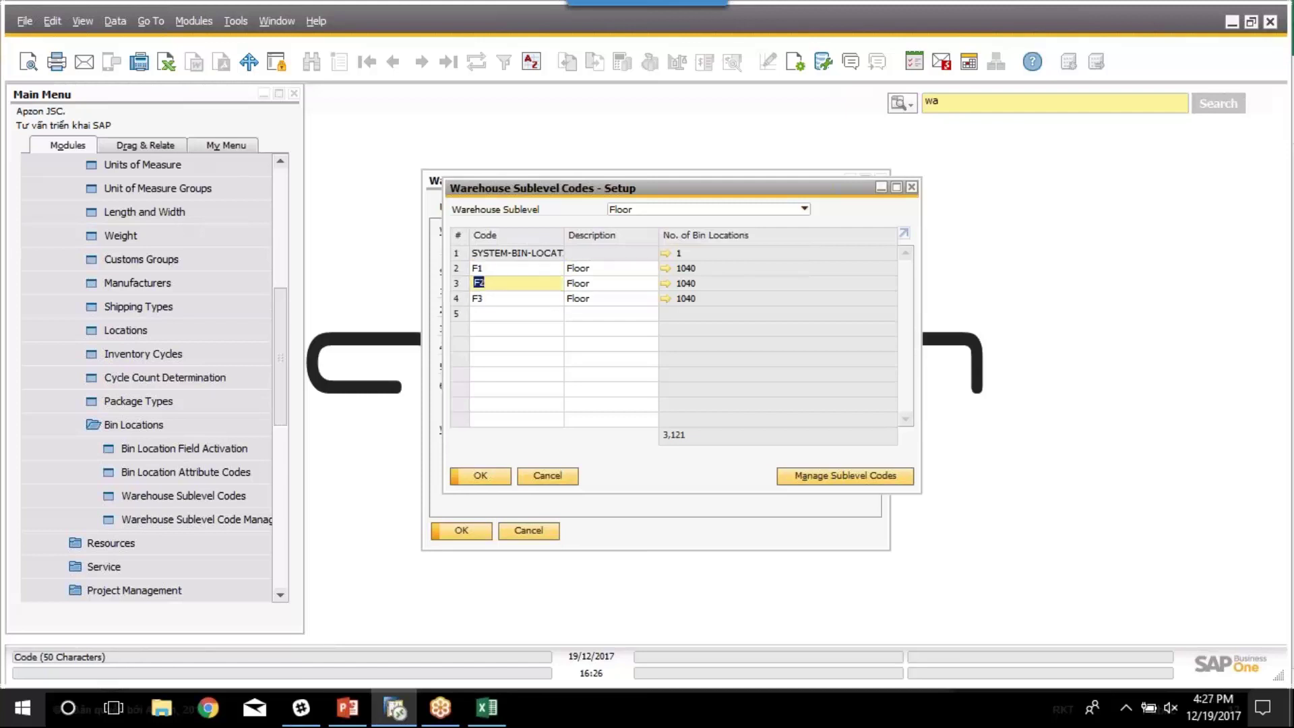
click(503, 301)
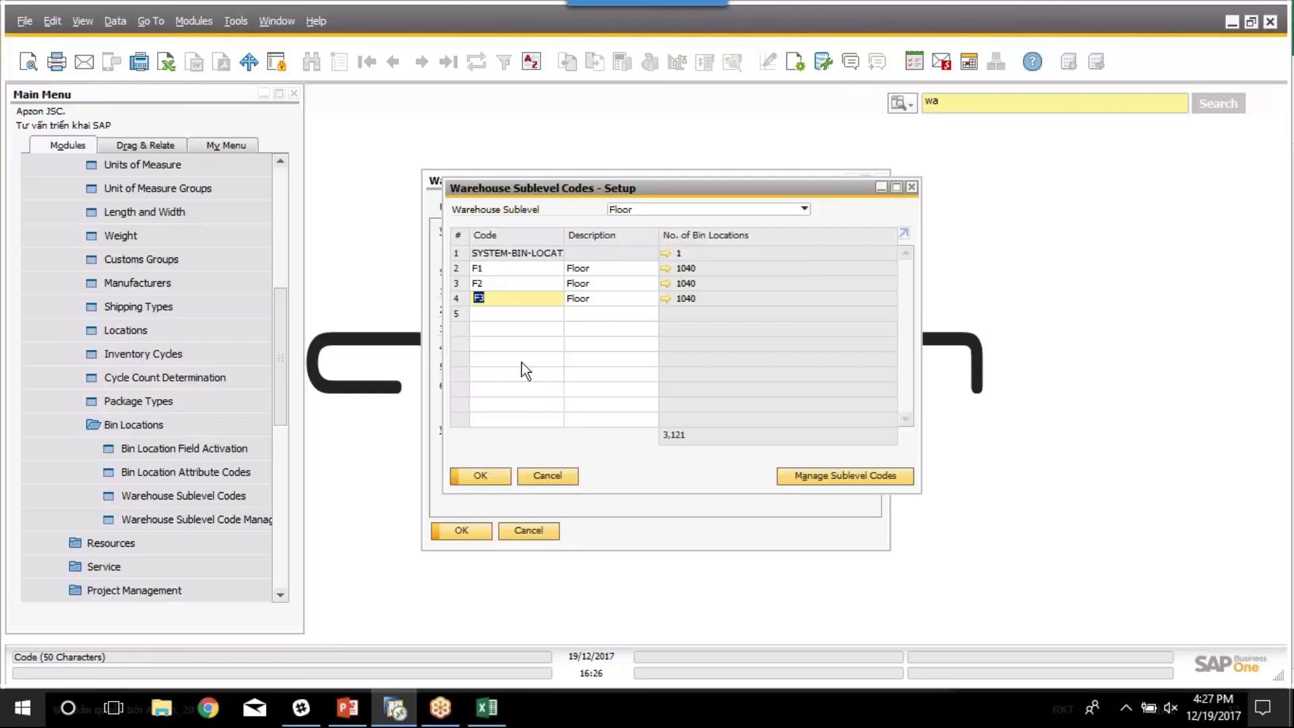
Enter a new Floor sublevel code F4 with the description Floor 4 in the first empty row
click(508, 316)
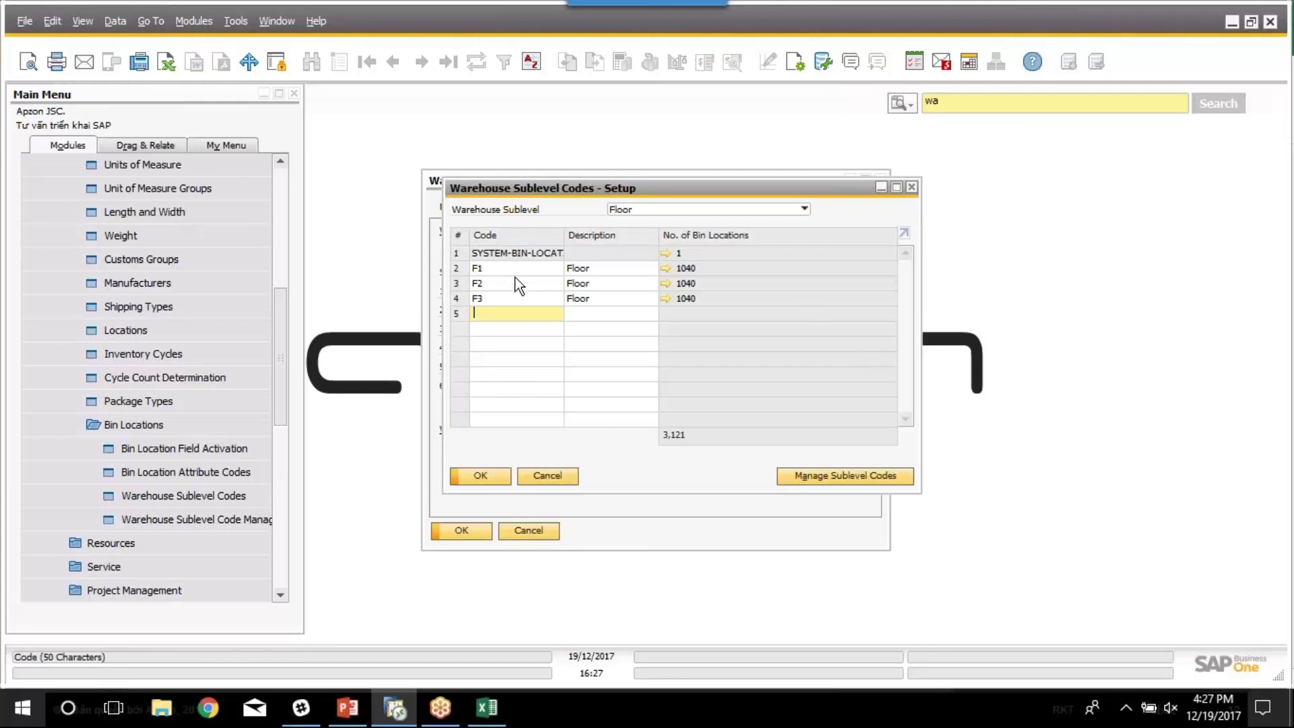
text(F)
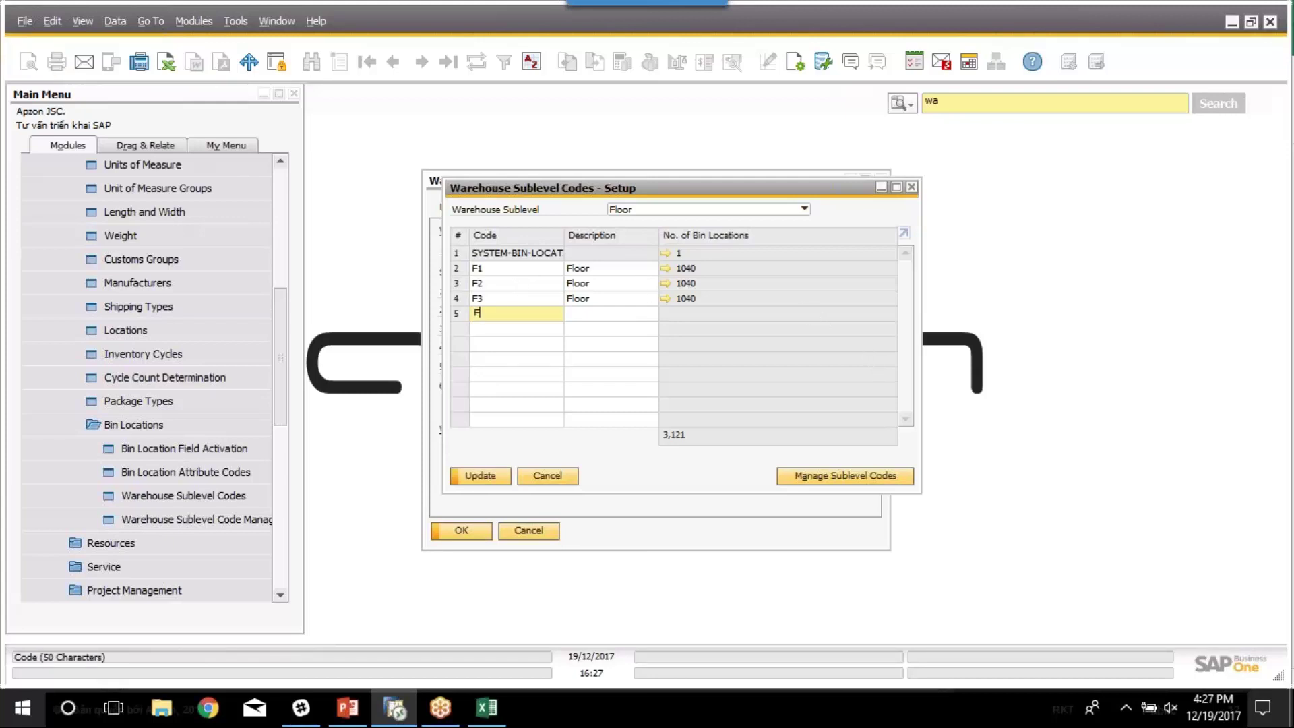
text(4)
key(Tab)
text(F)
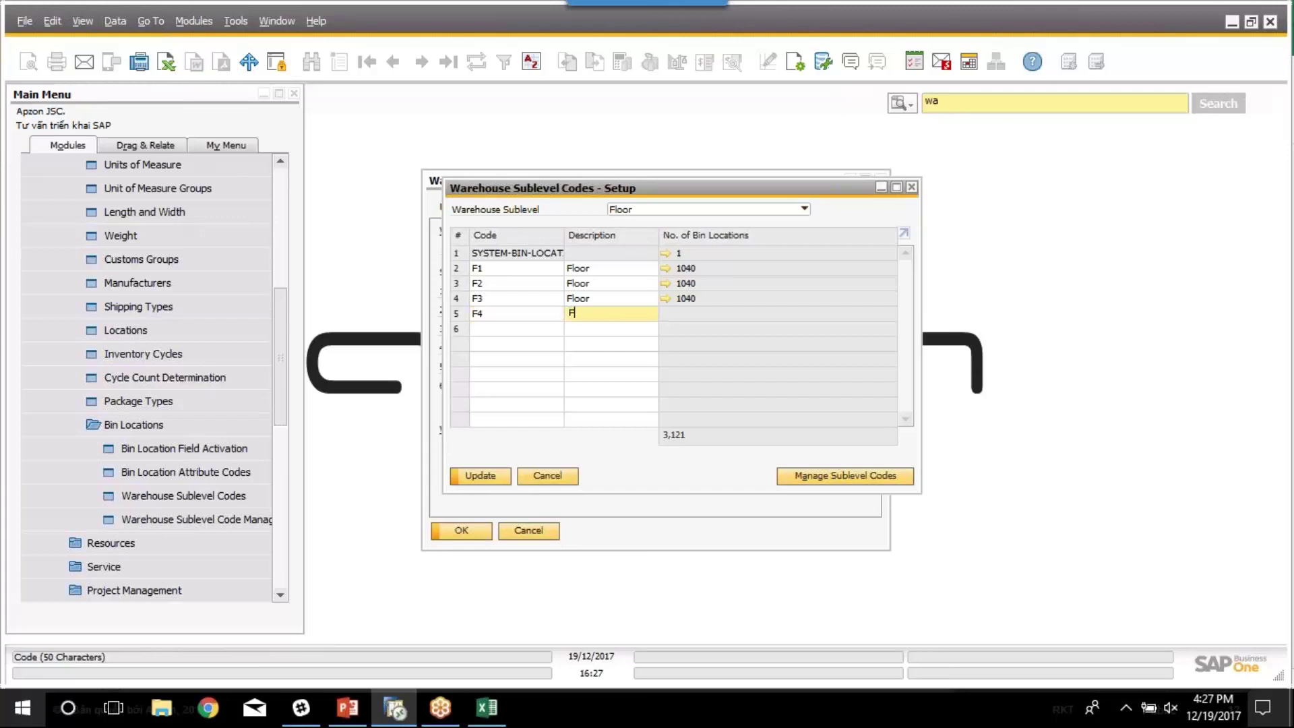
text(loor 4)
Open sublevel code management from the codes setup and define segment 1 for Floor as Fixed with the value F
click(817, 475)
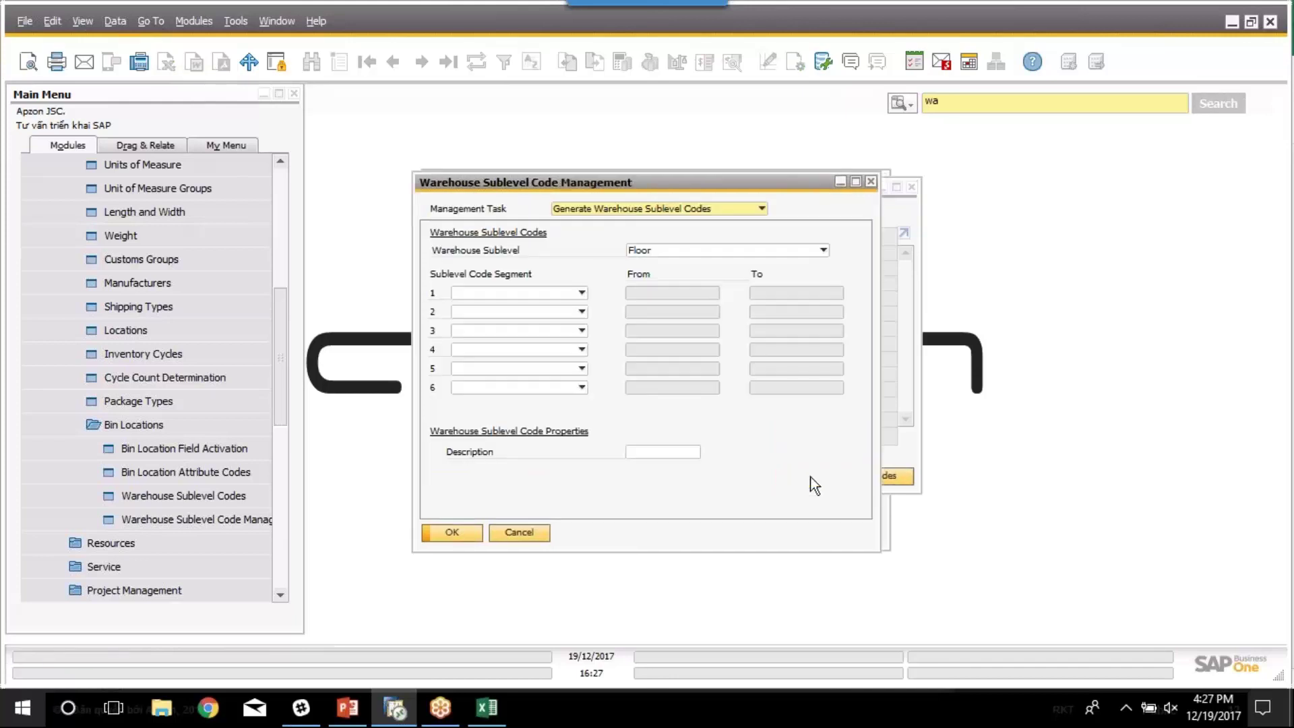
drag(726, 180, 977, 174)
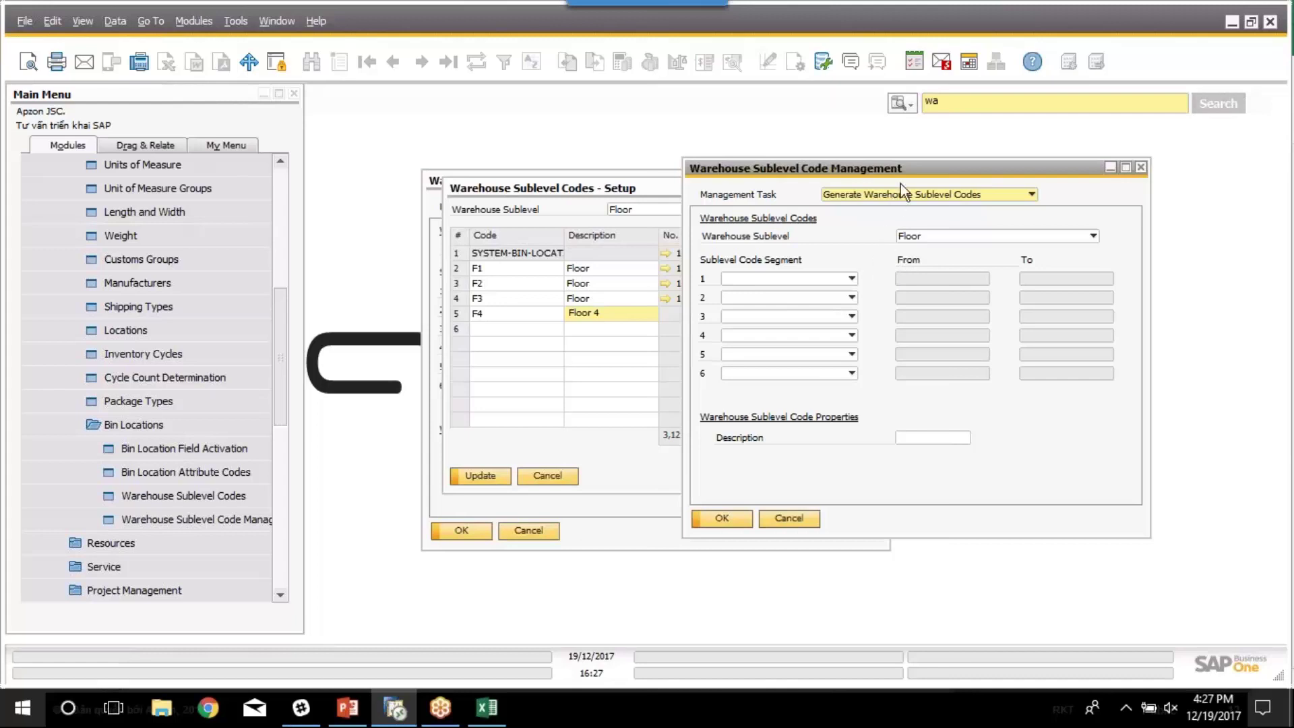
drag(964, 180, 1159, 182)
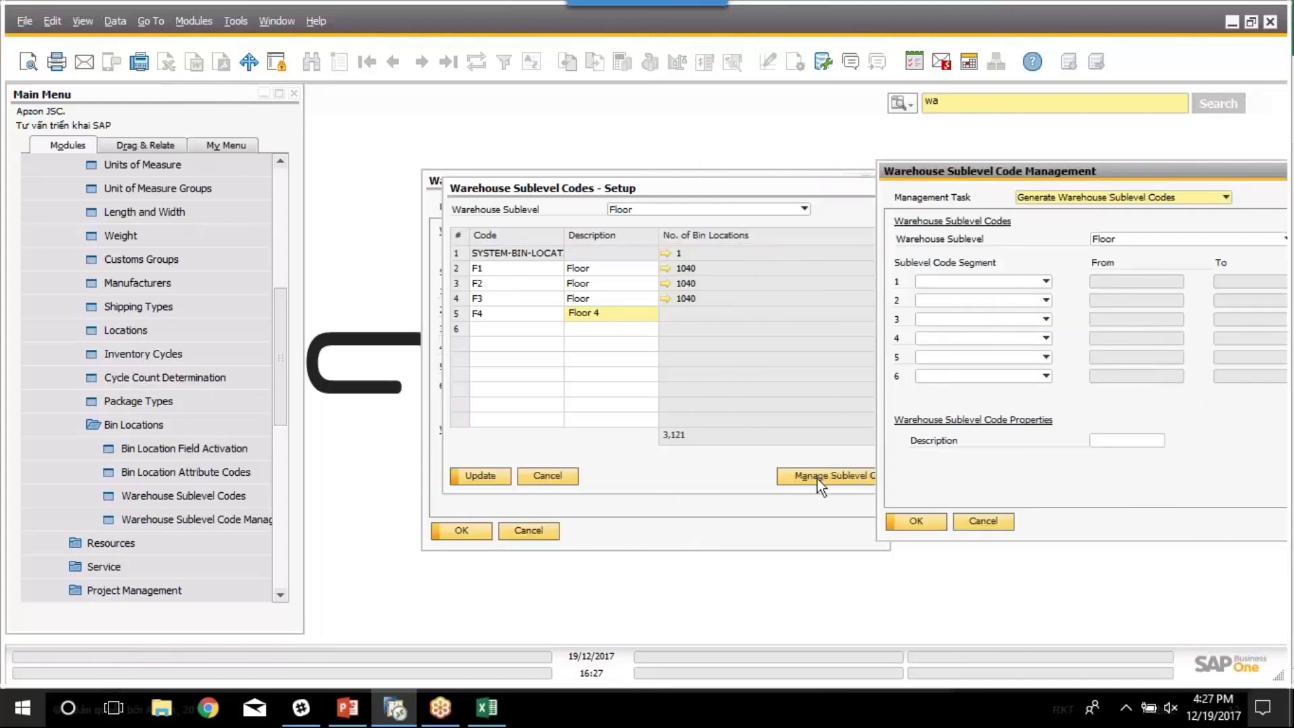
drag(992, 167, 878, 168)
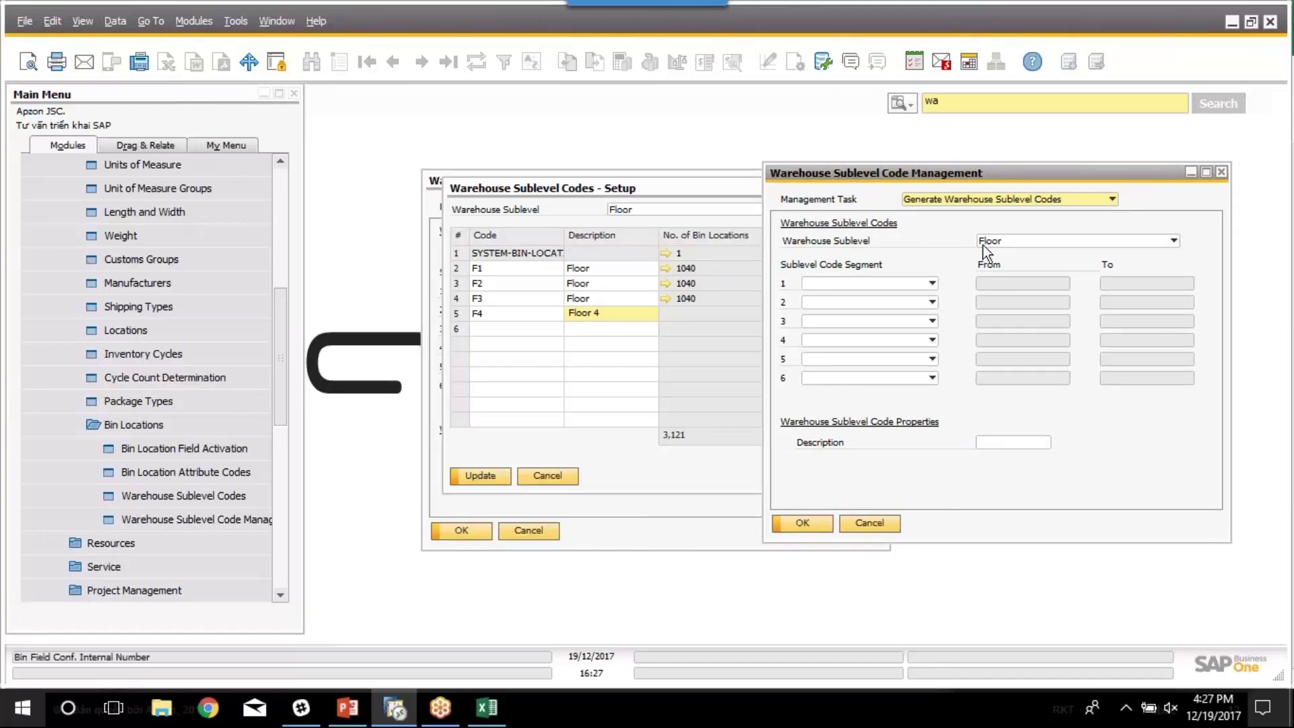
click(894, 286)
click(843, 313)
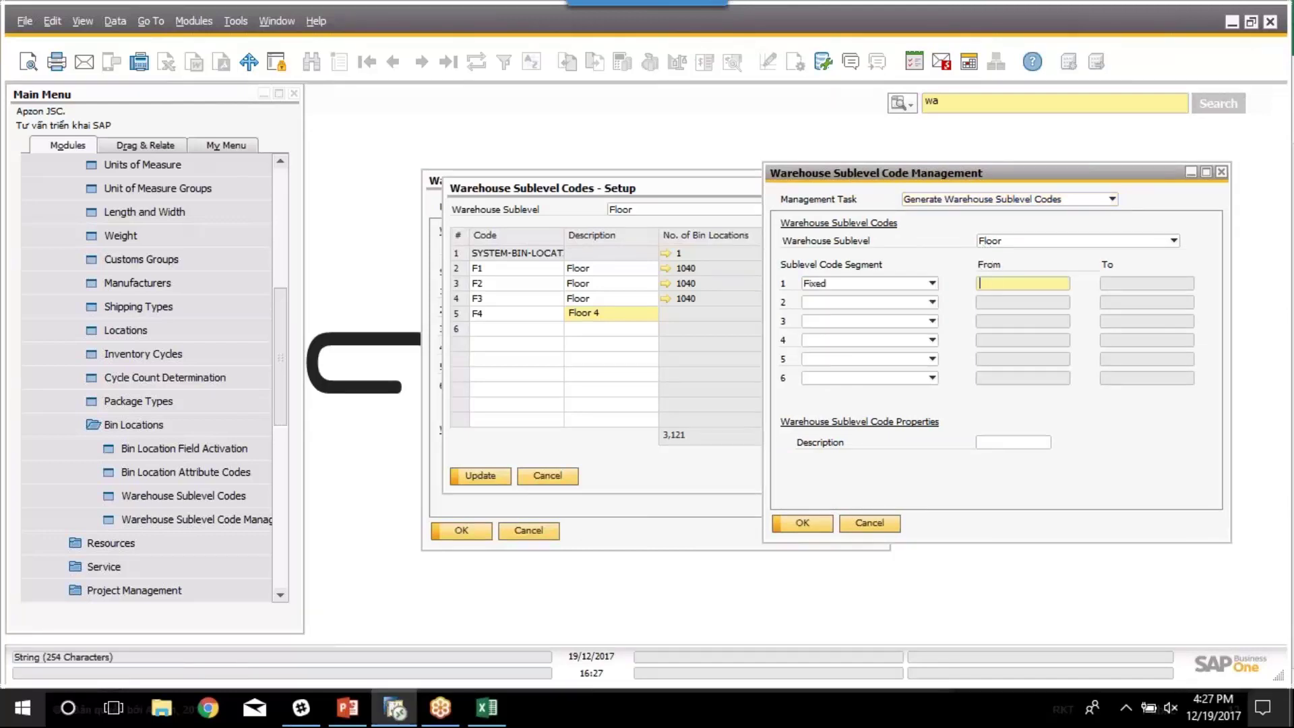
text(F)
Define segment 2 as Numeric from 5 to 10 and generate the previewed Floor sublevel codes
click(921, 300)
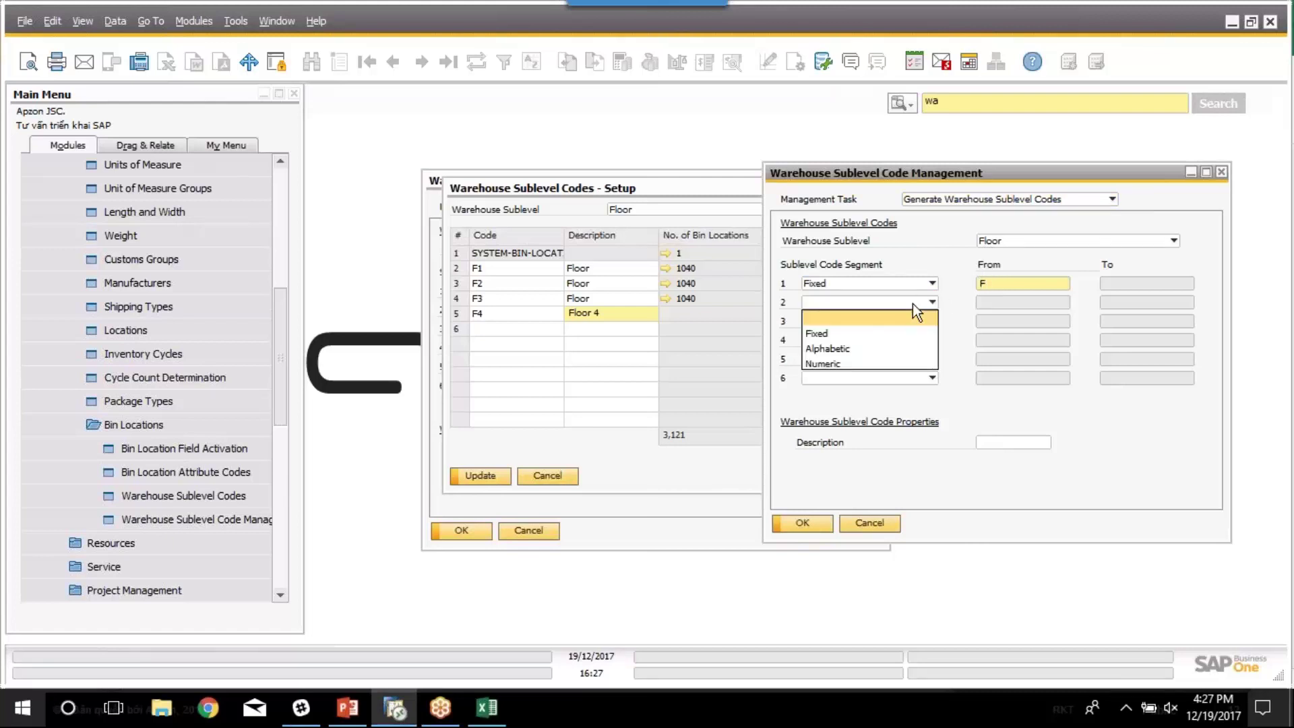
click(835, 362)
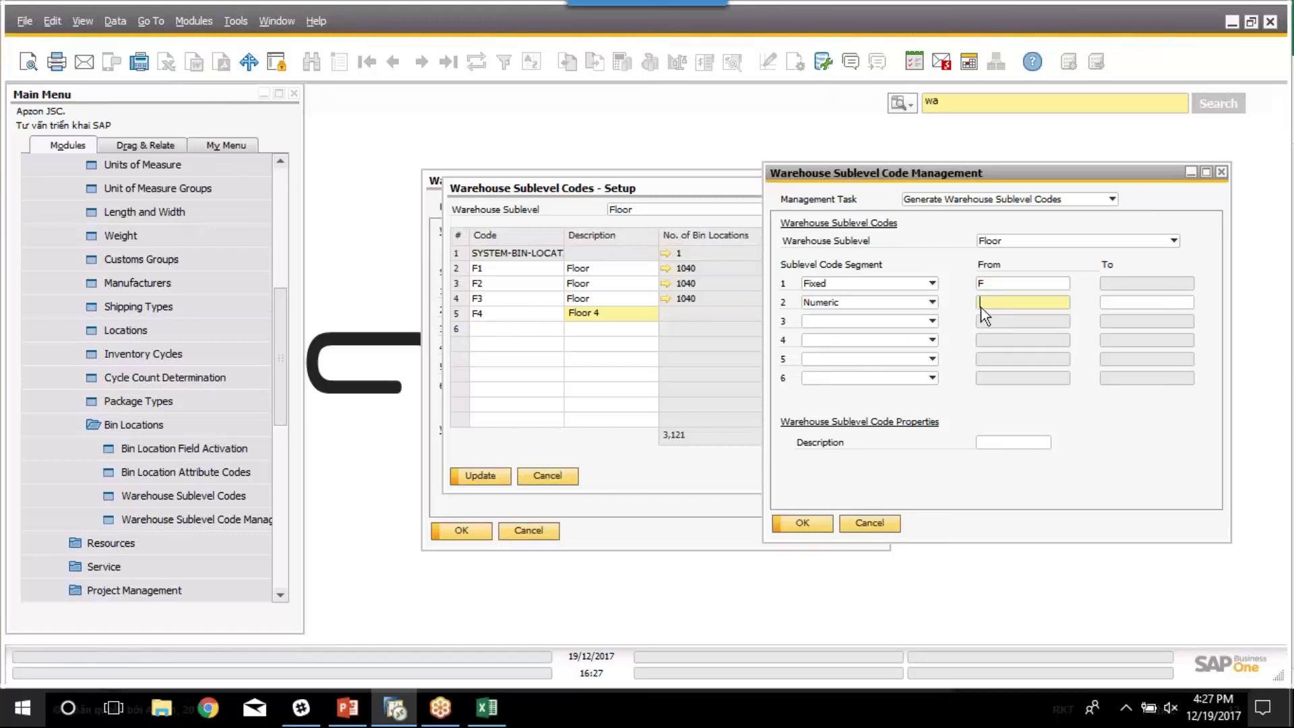
text(5)
click(1120, 305)
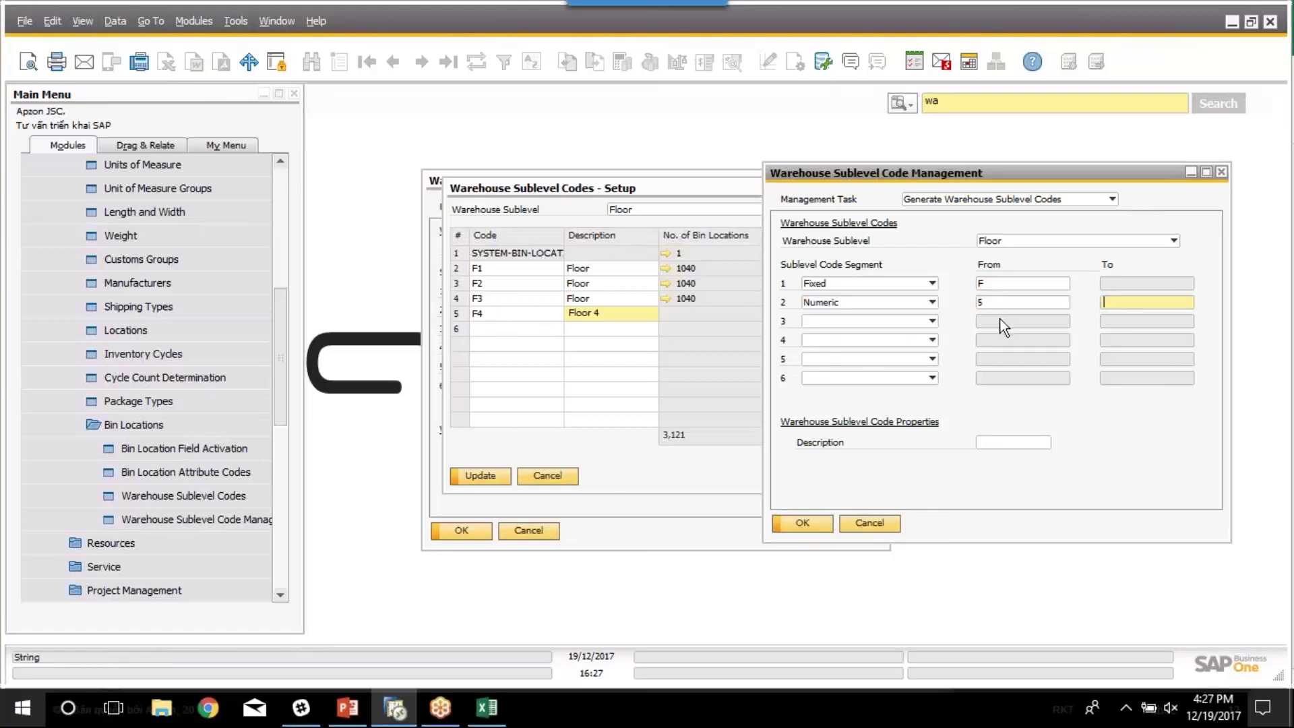
text(10)
click(809, 527)
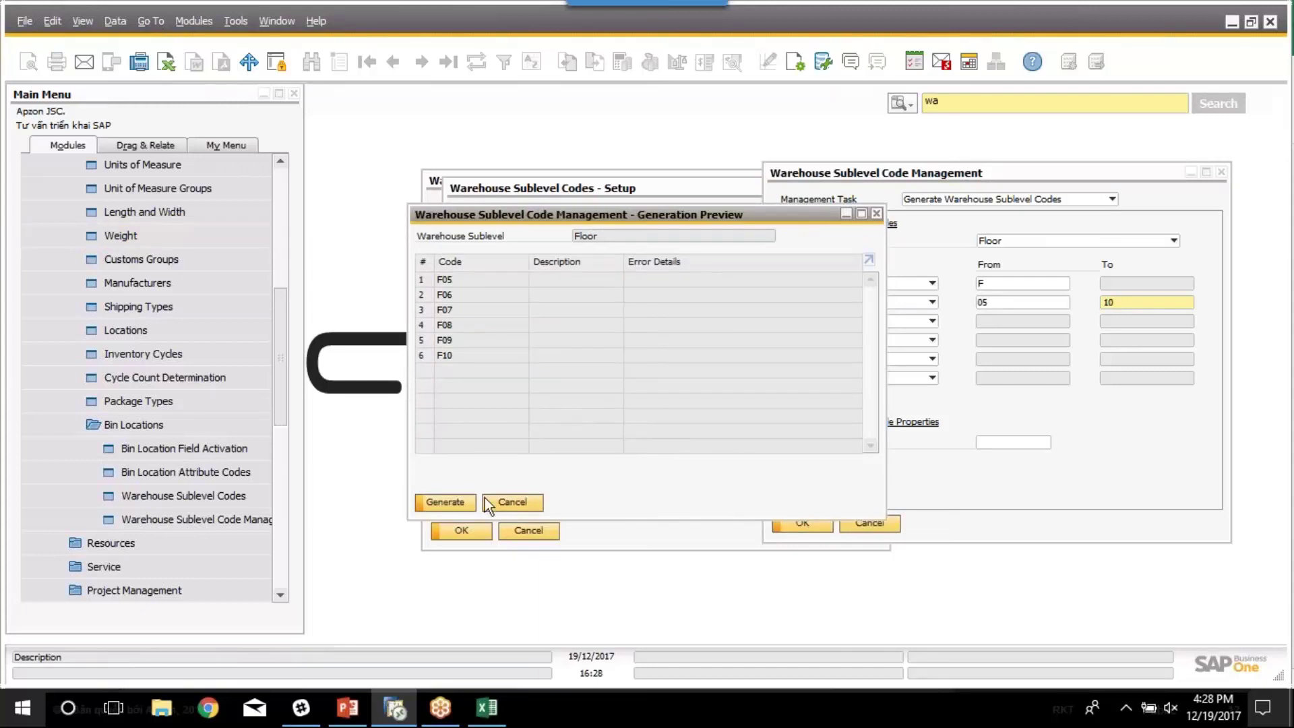
click(450, 505)
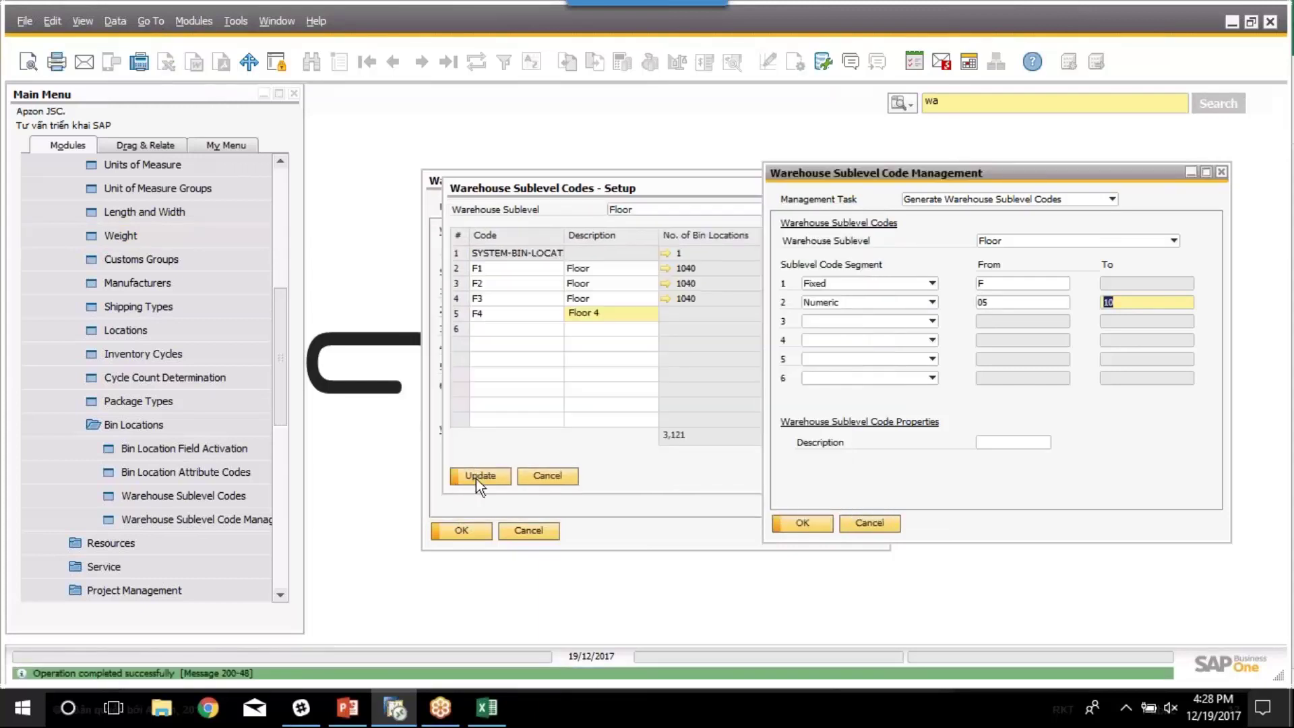
Try to generate the same Floor sublevel codes a second time
click(789, 525)
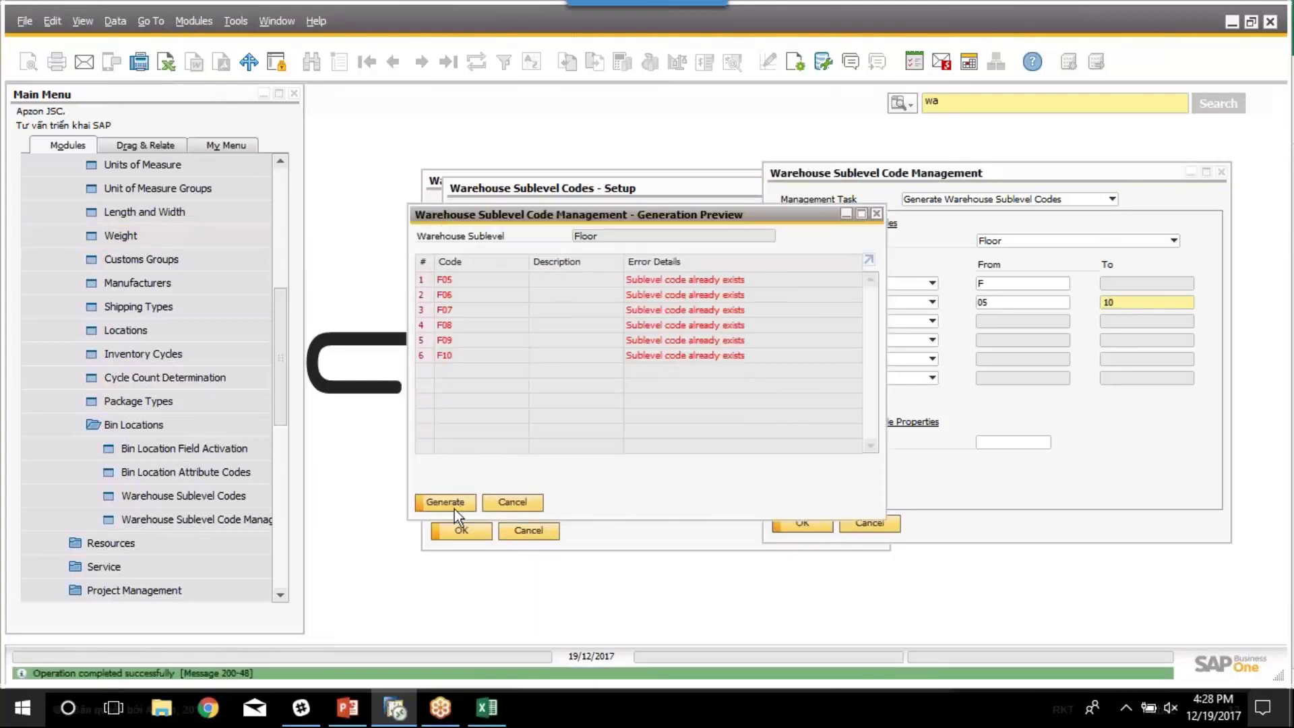
click(454, 509)
click(512, 503)
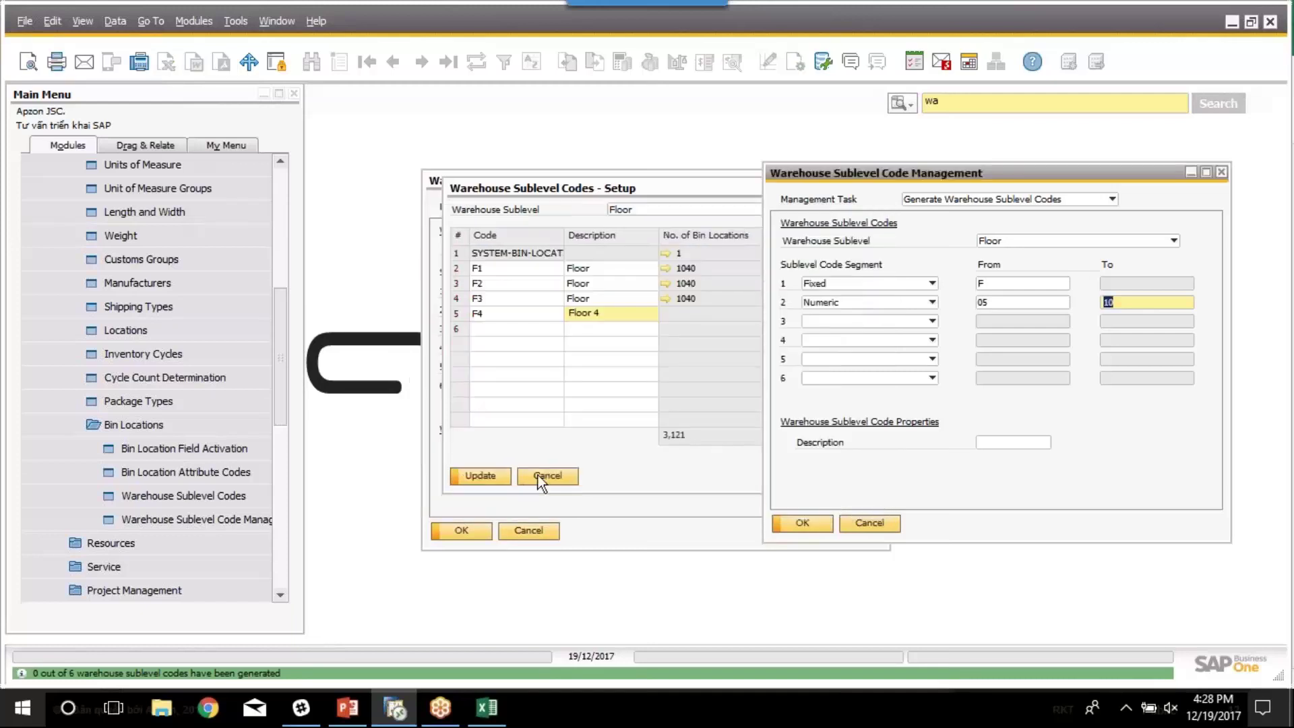
Discard the unsaved entry in the codes setup and close both sublevel code management windows
click(539, 476)
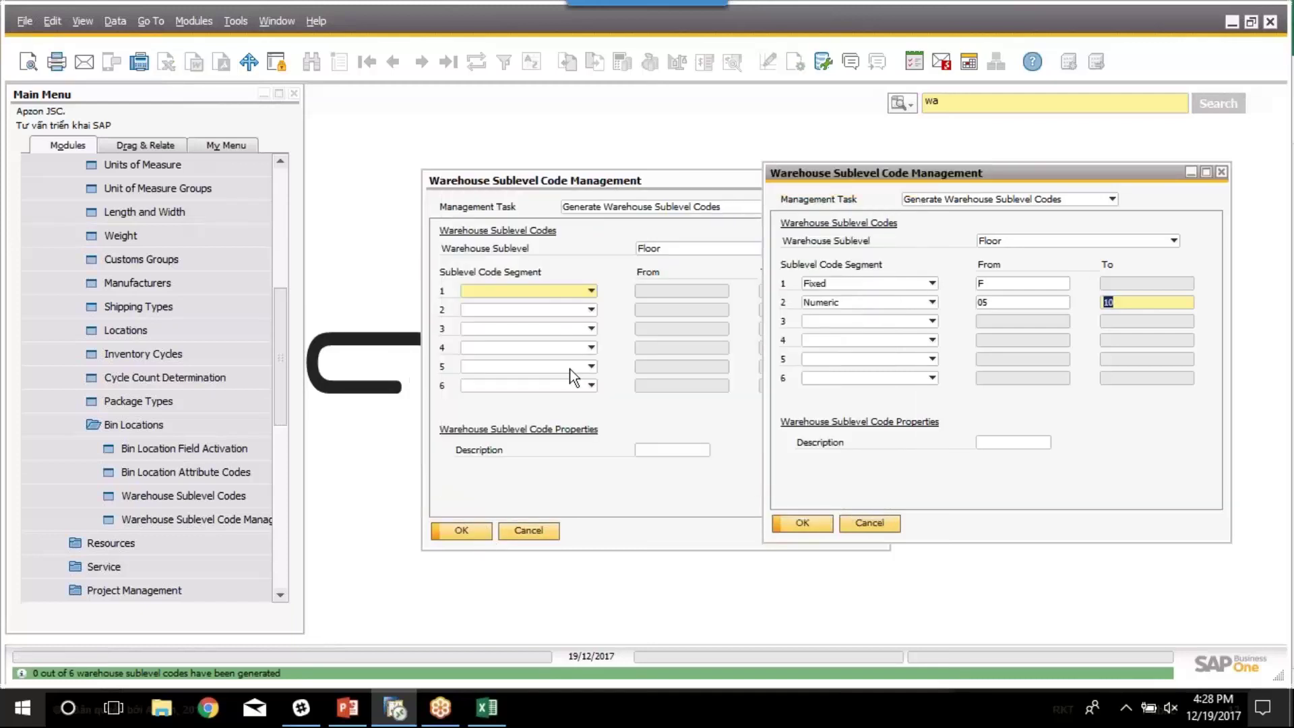
click(869, 524)
click(537, 536)
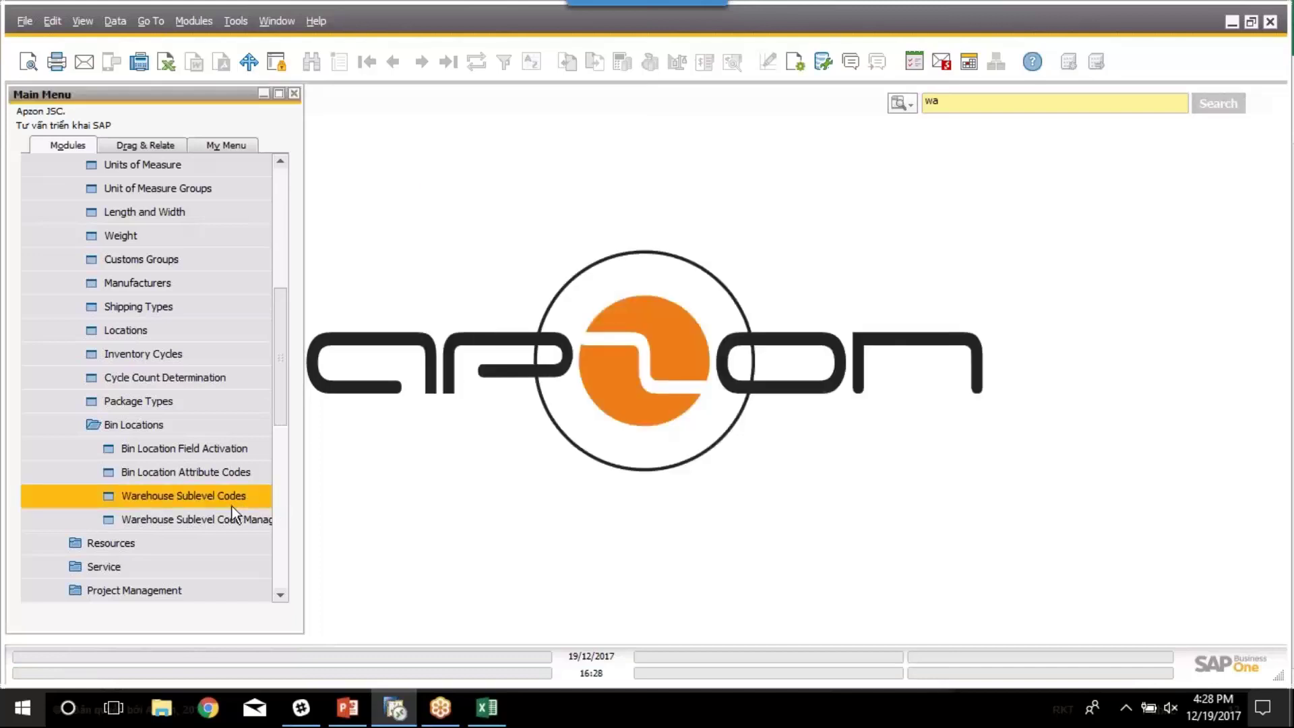
Reopen the Warehouse Sublevel Codes setup and examine the Floor code list, comparing the generated codes with the original ones
click(243, 504)
click(490, 315)
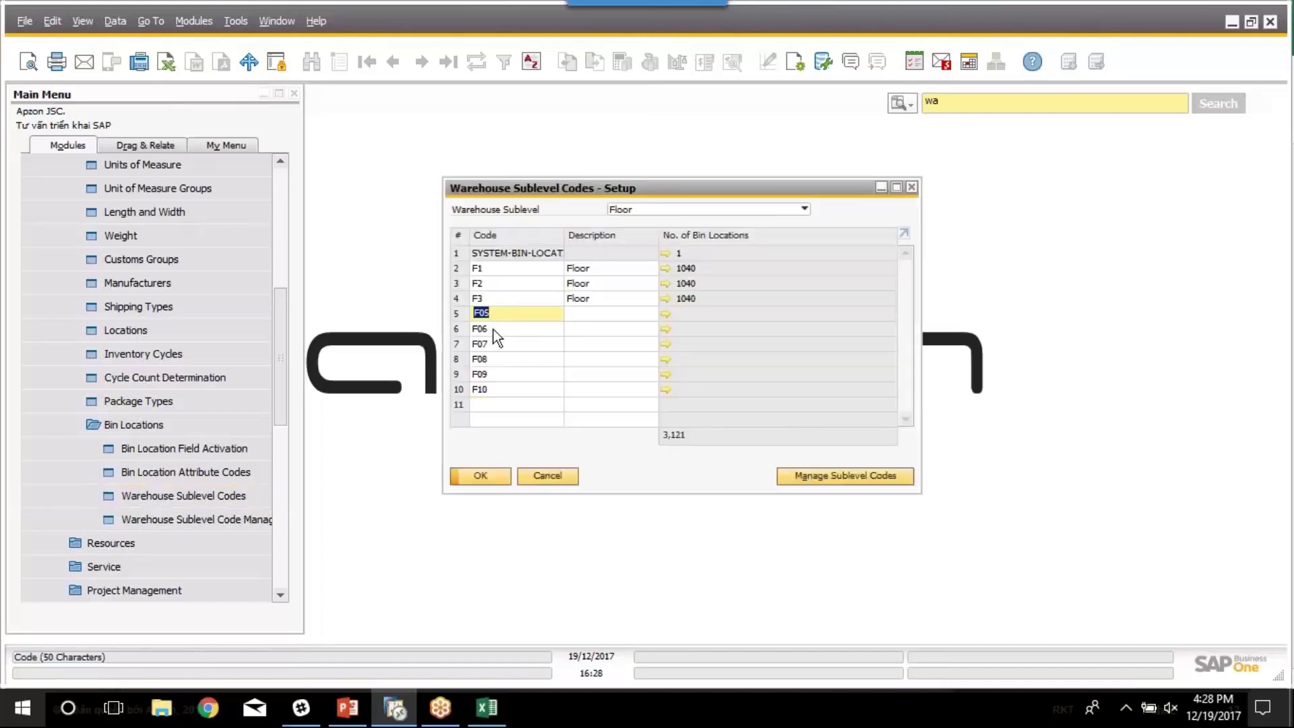
key(Down)
key(Down)
key(Down)
key(Down)
key(Down)
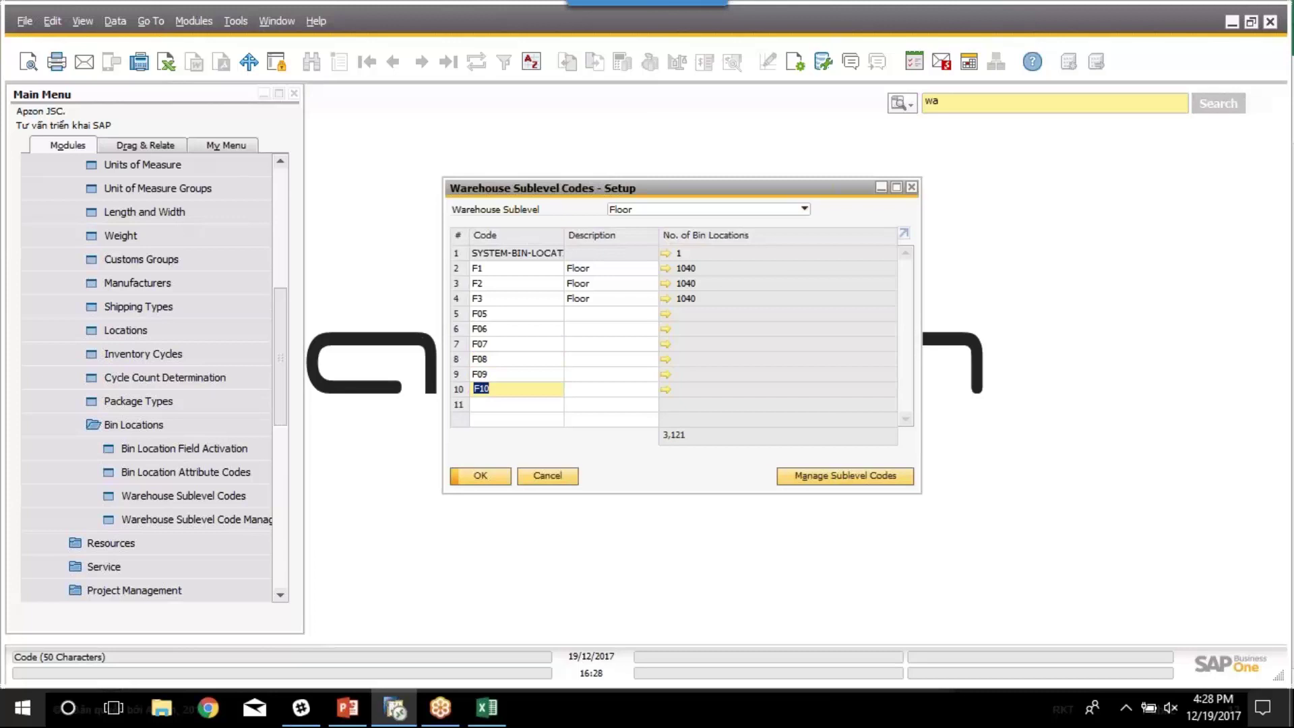
click(496, 312)
key(Down)
key(Down)
key(Down)
key(Down)
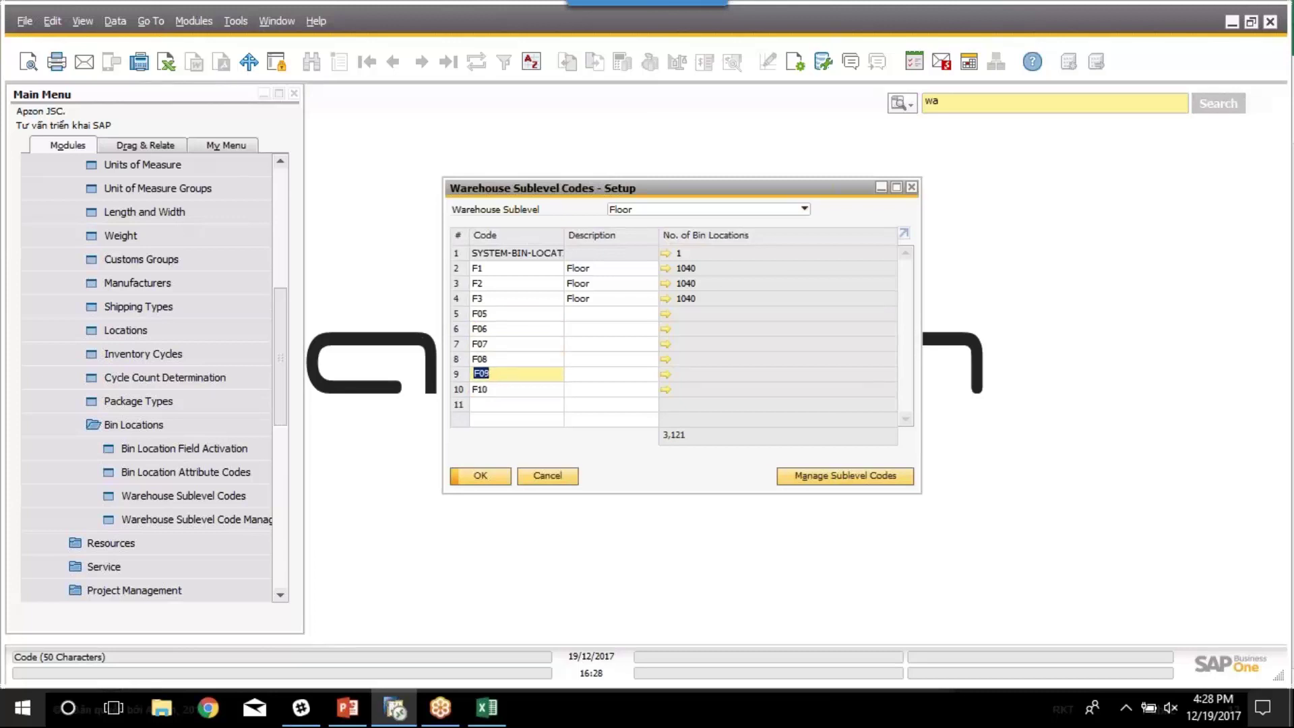
click(489, 388)
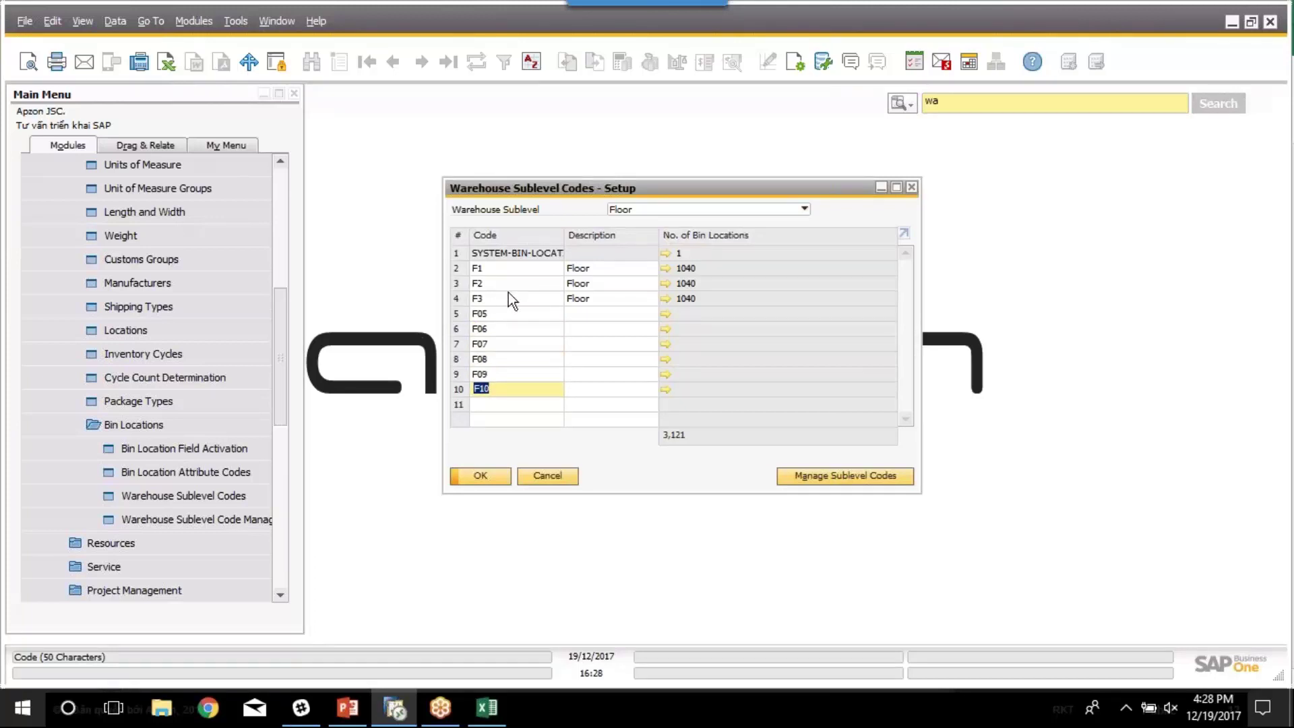
click(508, 265)
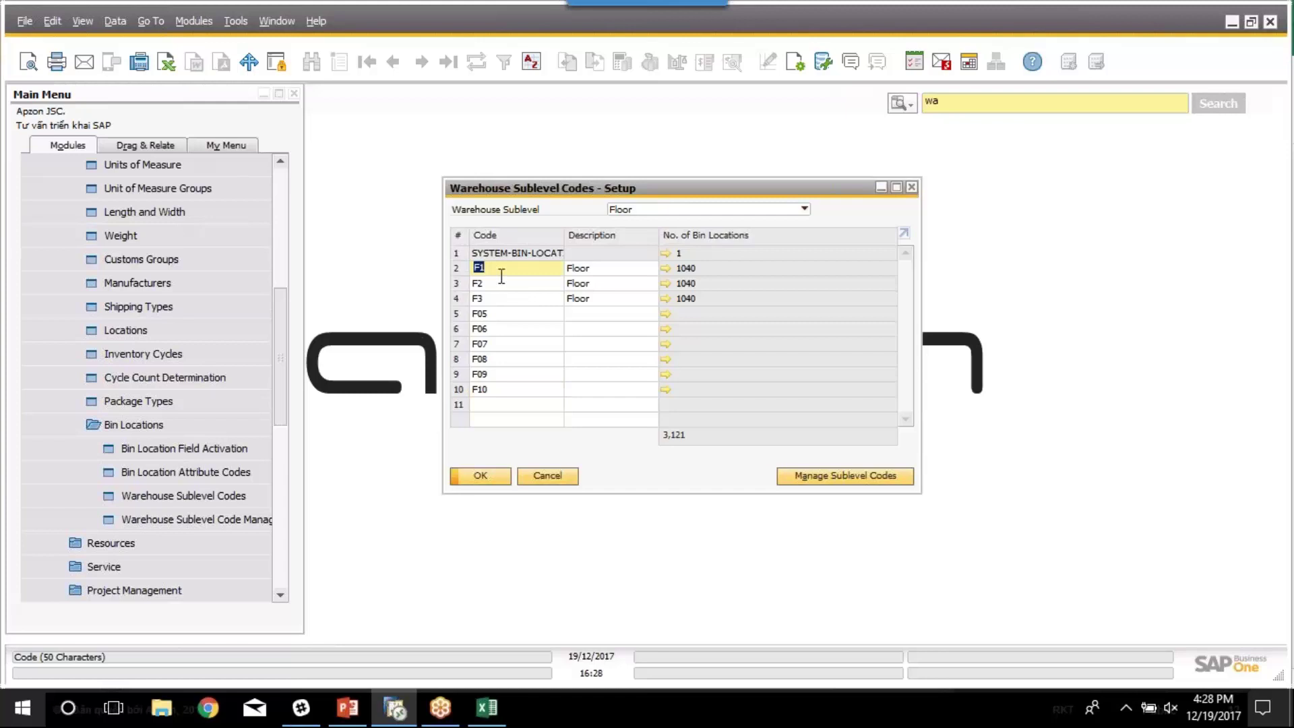
Switch the codes setup to the Area sublevel and examine each of its codes
click(711, 208)
click(670, 241)
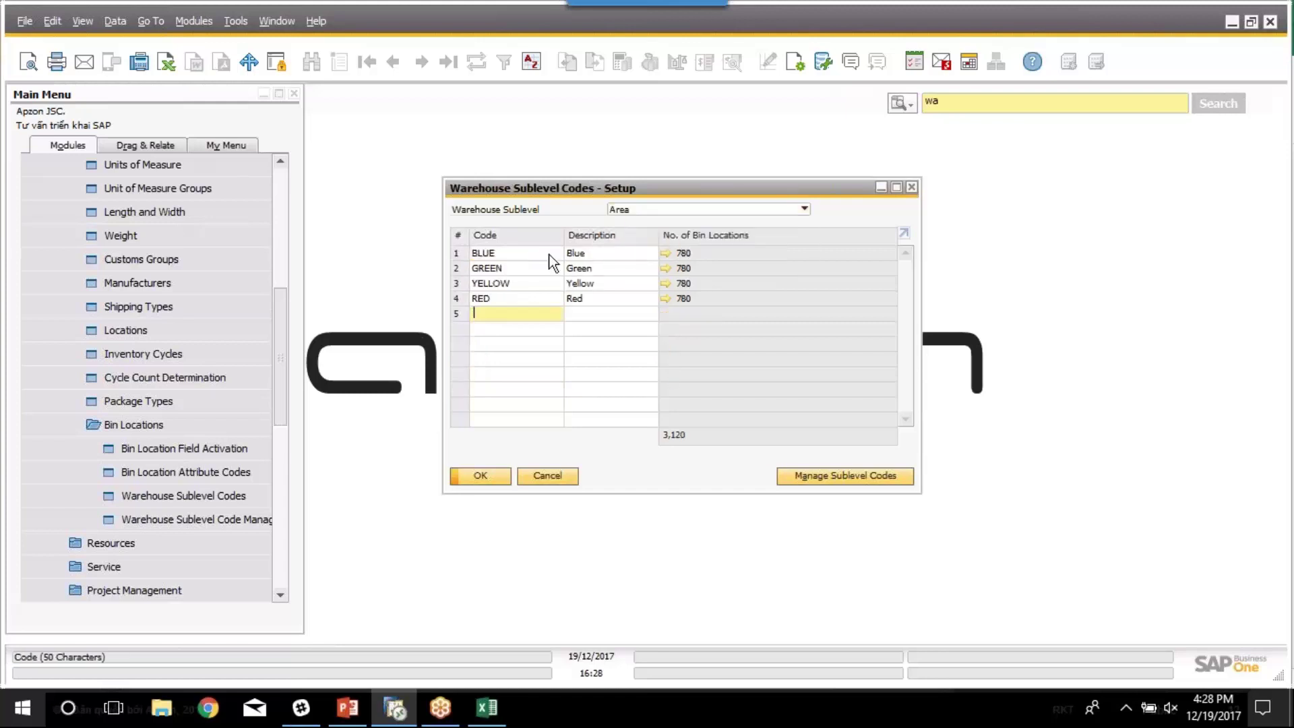
click(515, 255)
click(507, 269)
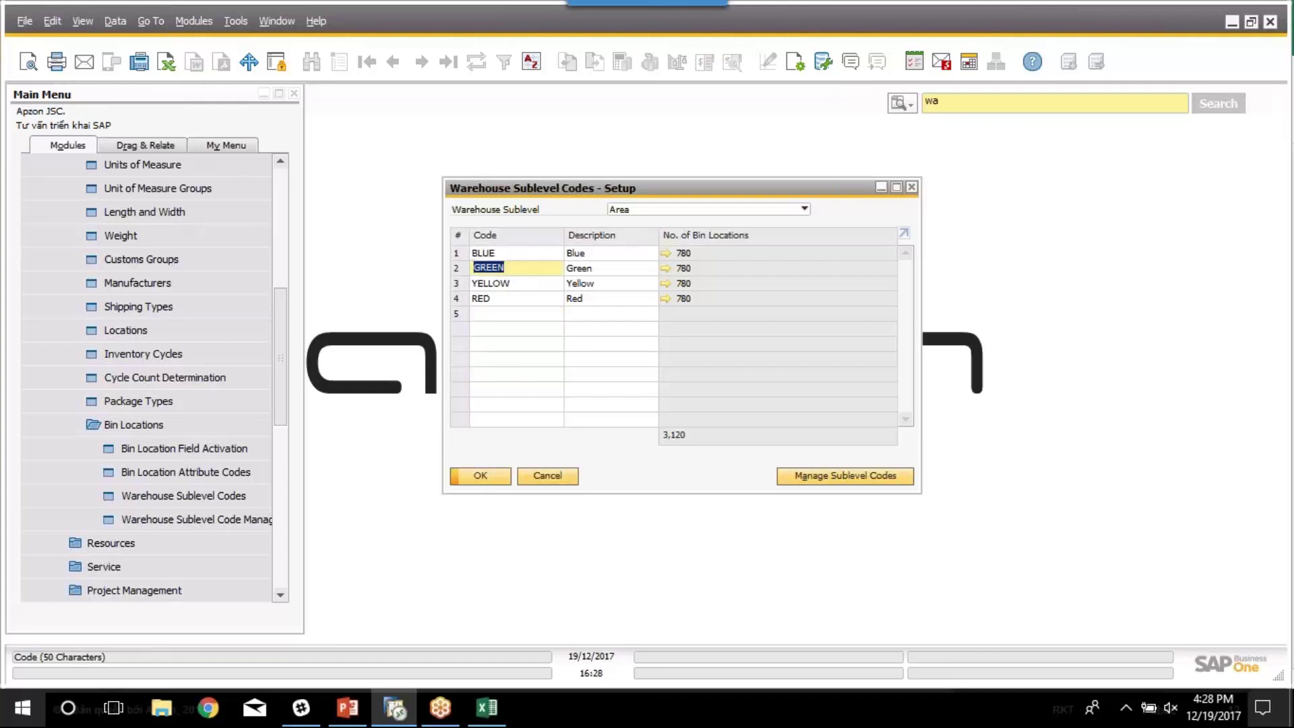
click(503, 284)
click(503, 298)
click(503, 315)
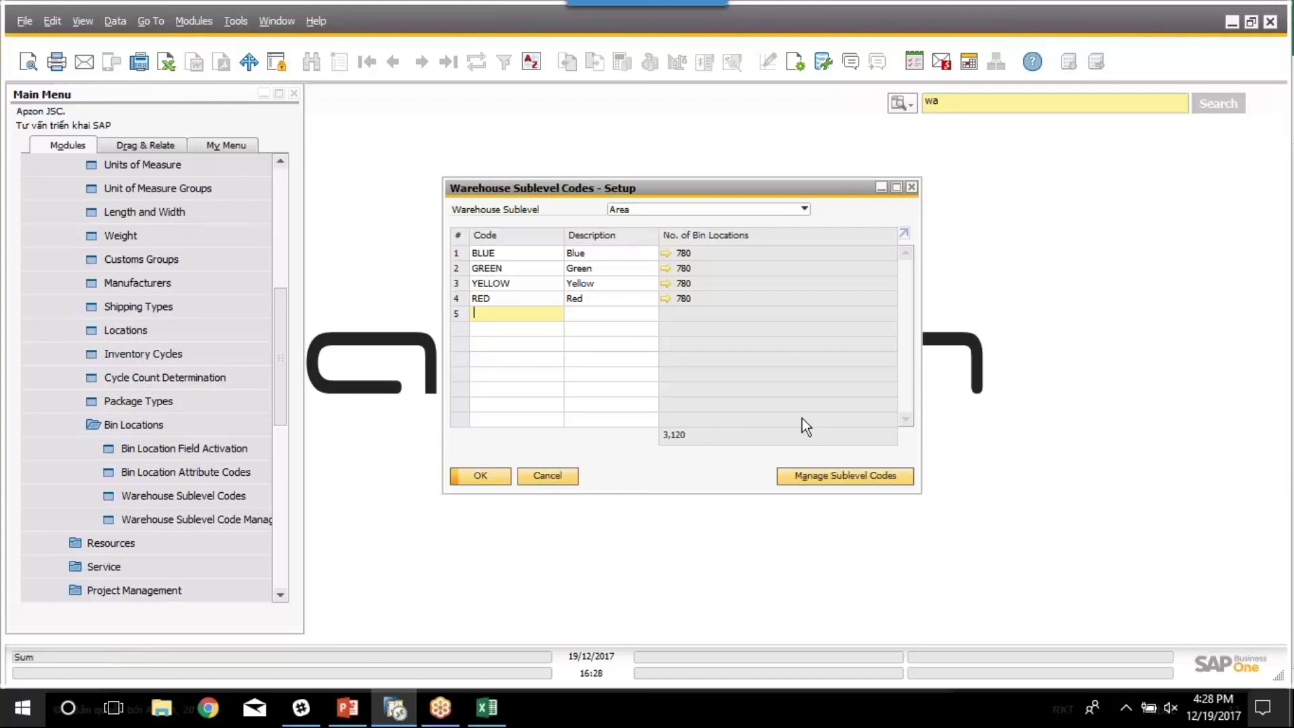
Switch the codes setup to the Row sublevel and examine its codes from the first to the last
click(762, 210)
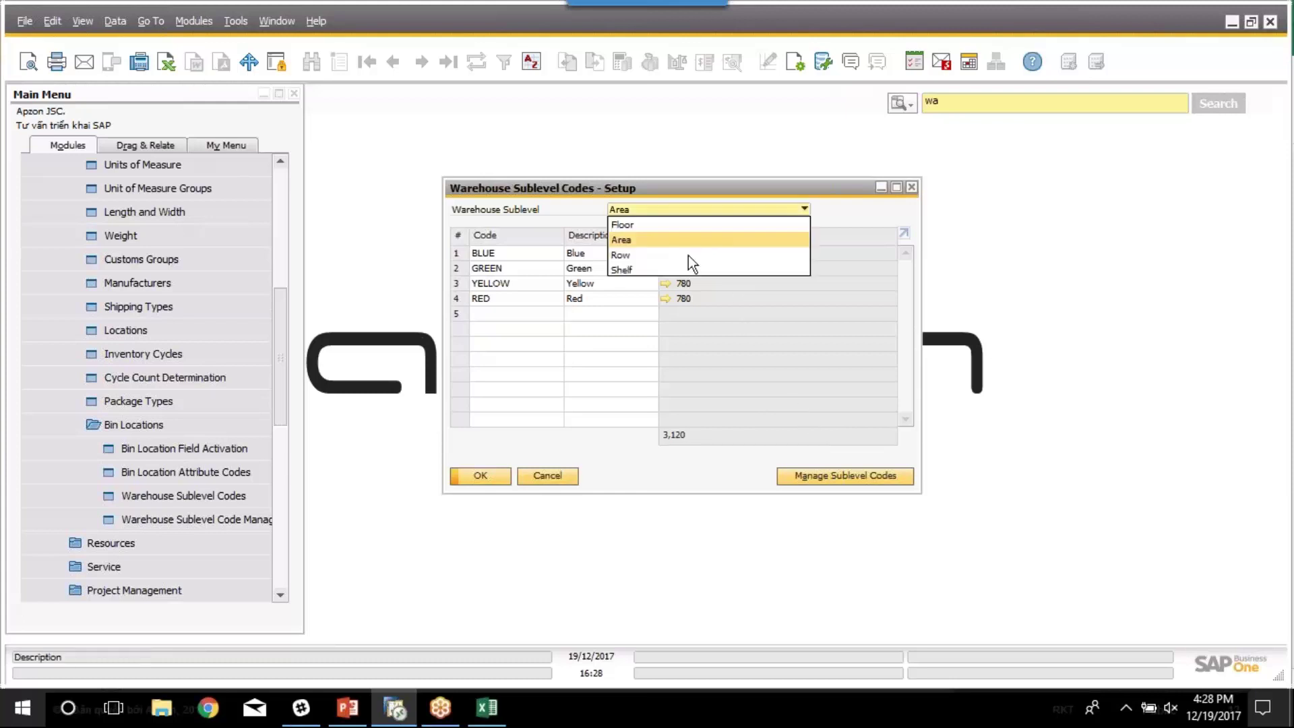
click(682, 256)
click(494, 252)
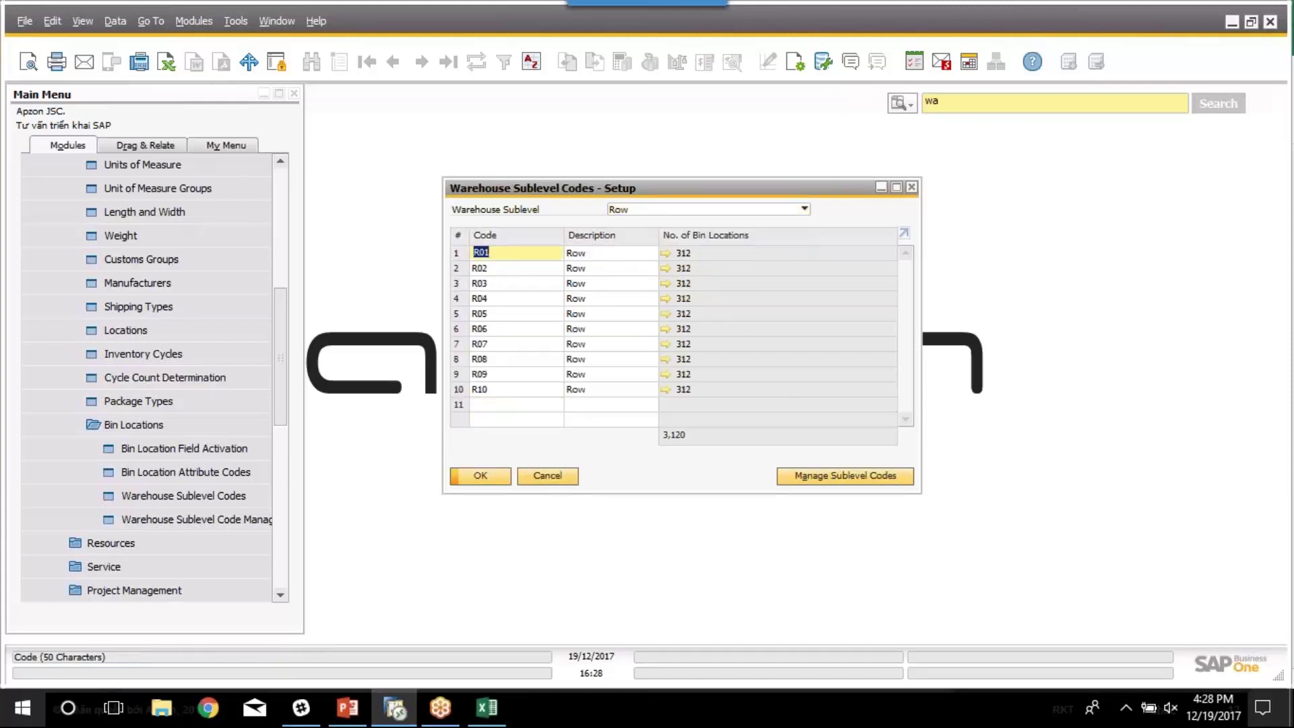
click(486, 390)
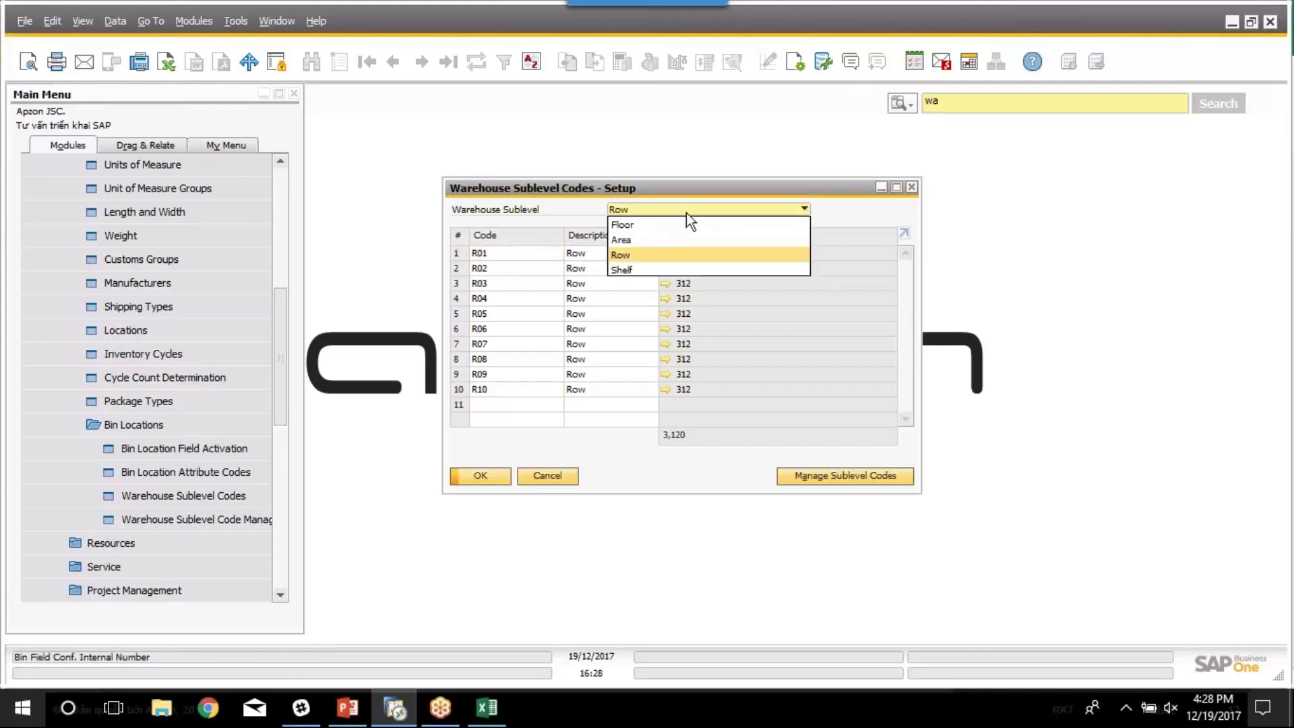
Switch the codes setup to the Shelf sublevel, examine its codes and close the setup window
click(645, 269)
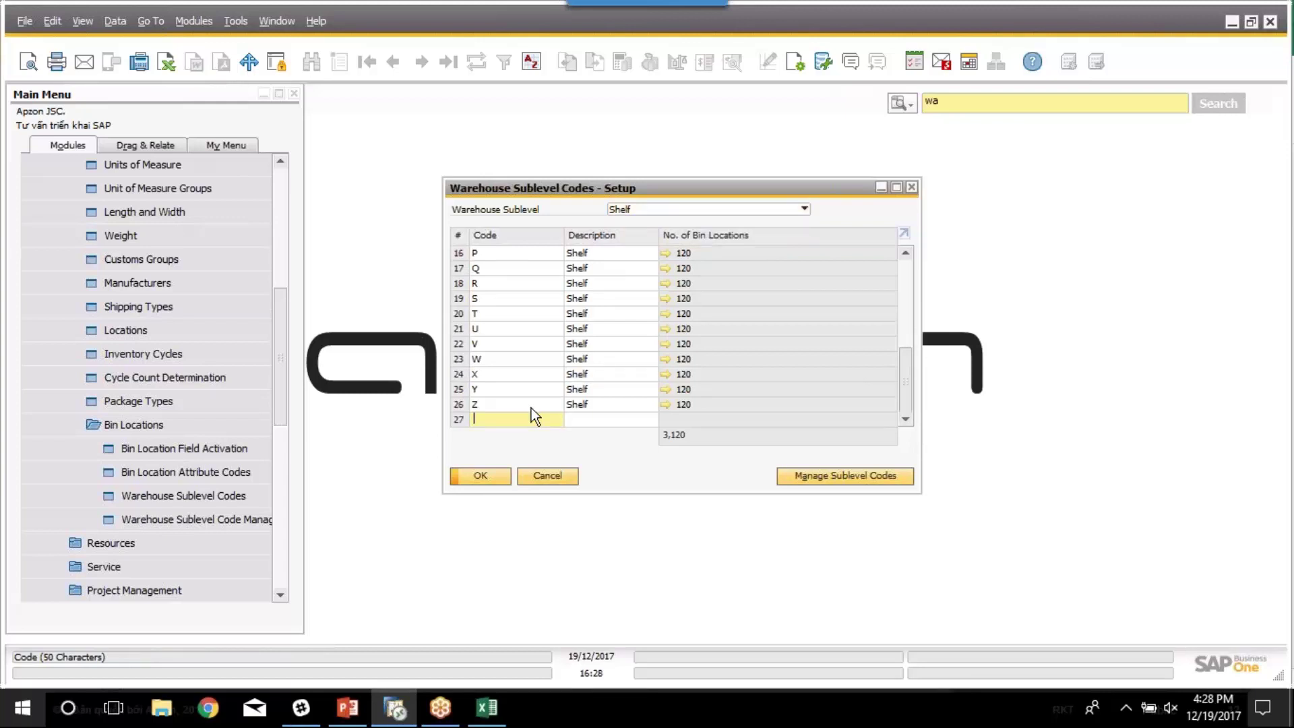
click(706, 213)
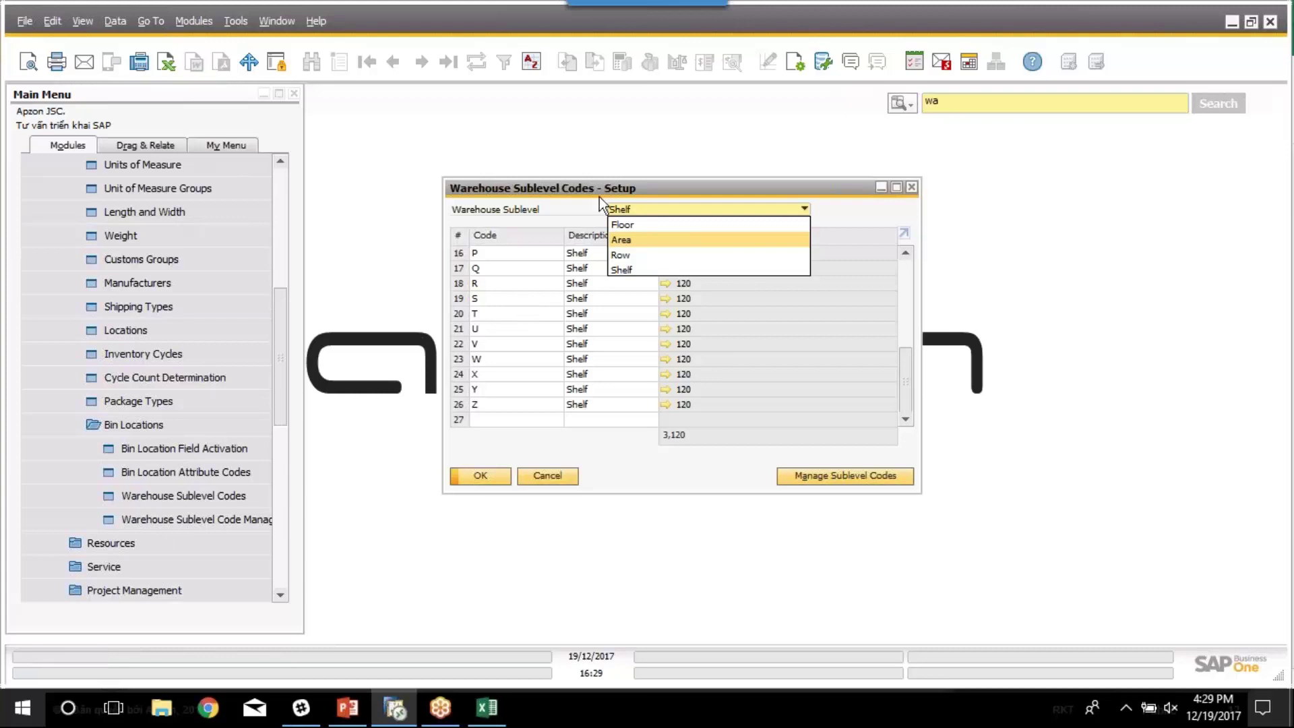
click(613, 180)
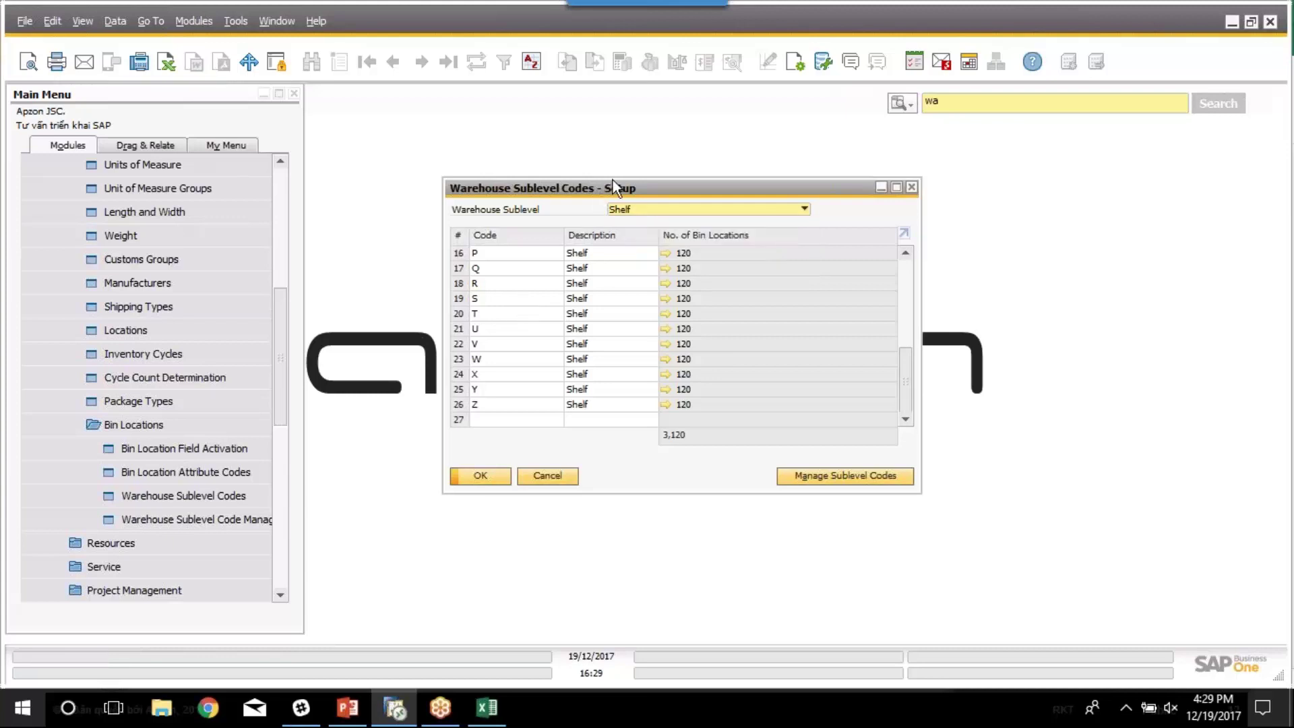
click(641, 211)
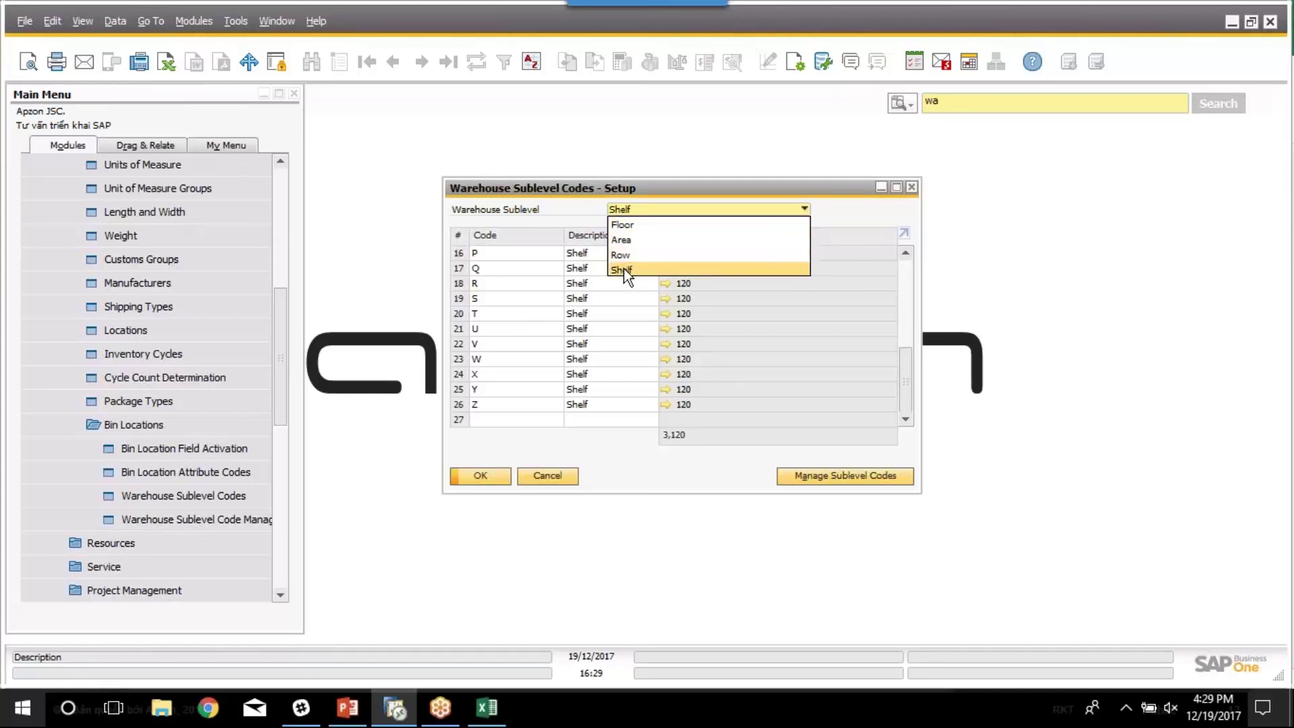
click(855, 226)
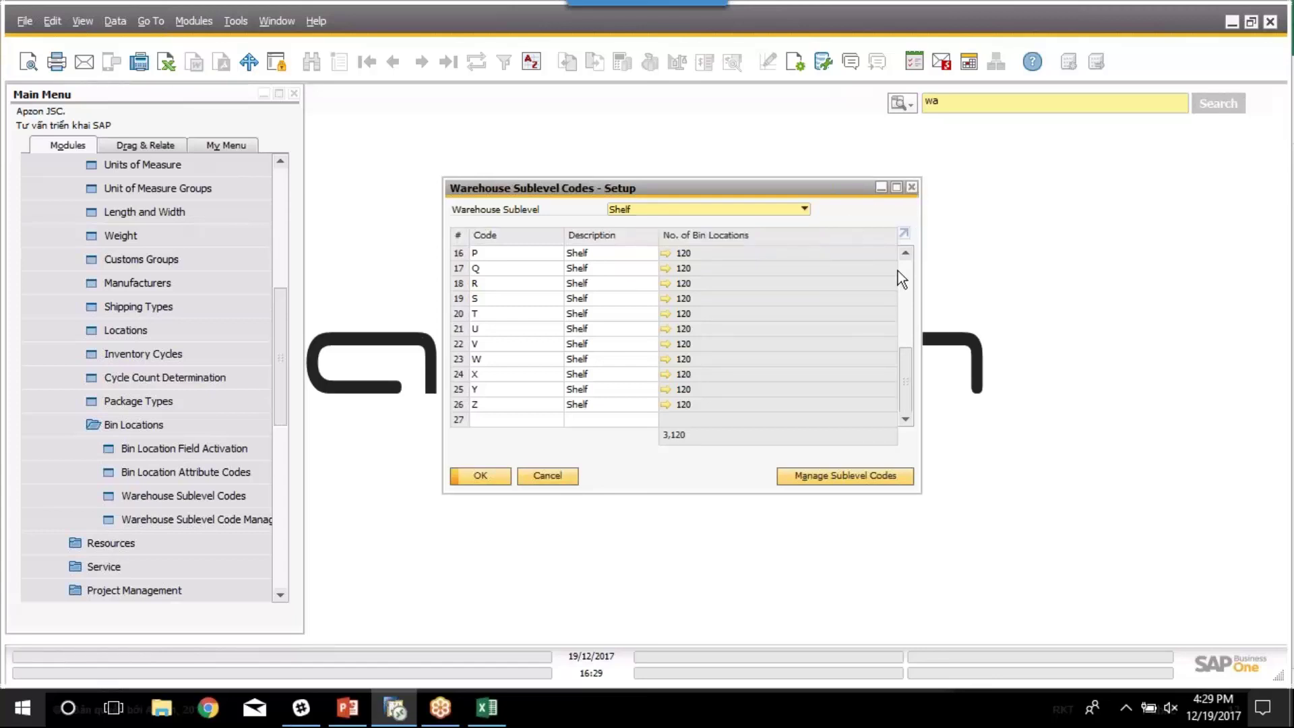
click(911, 188)
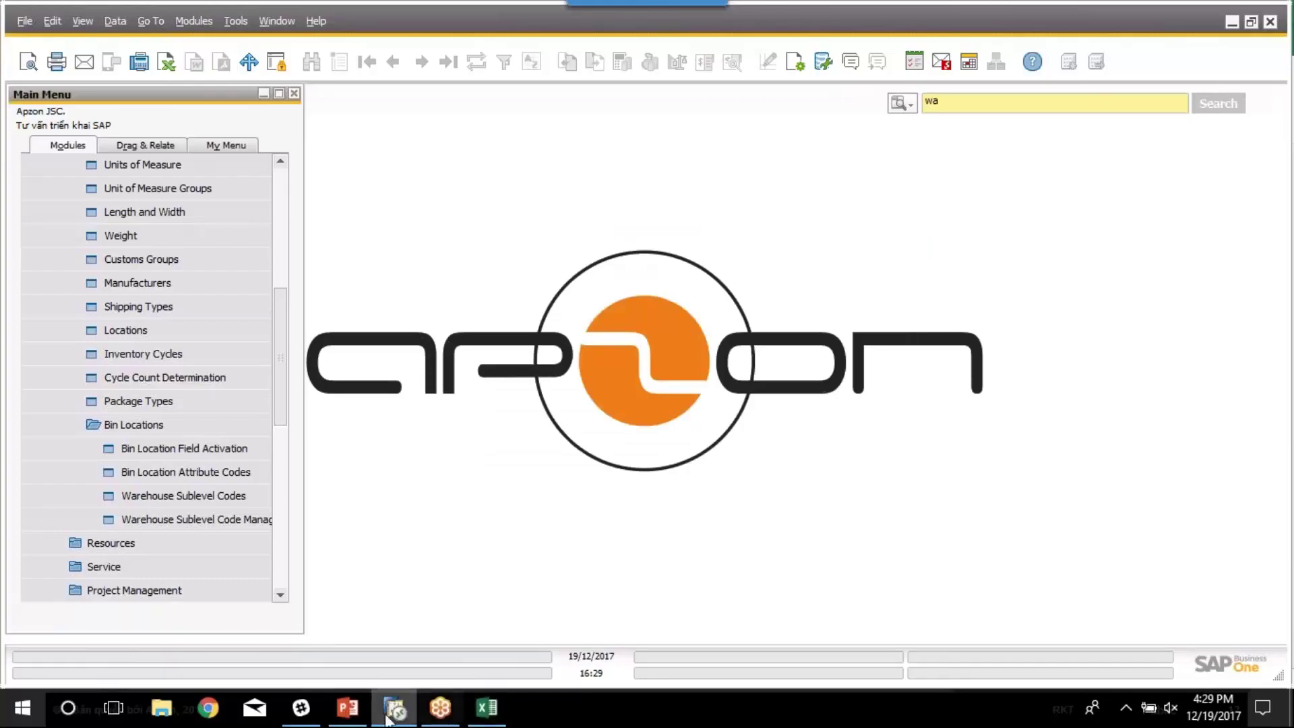
click(348, 708)
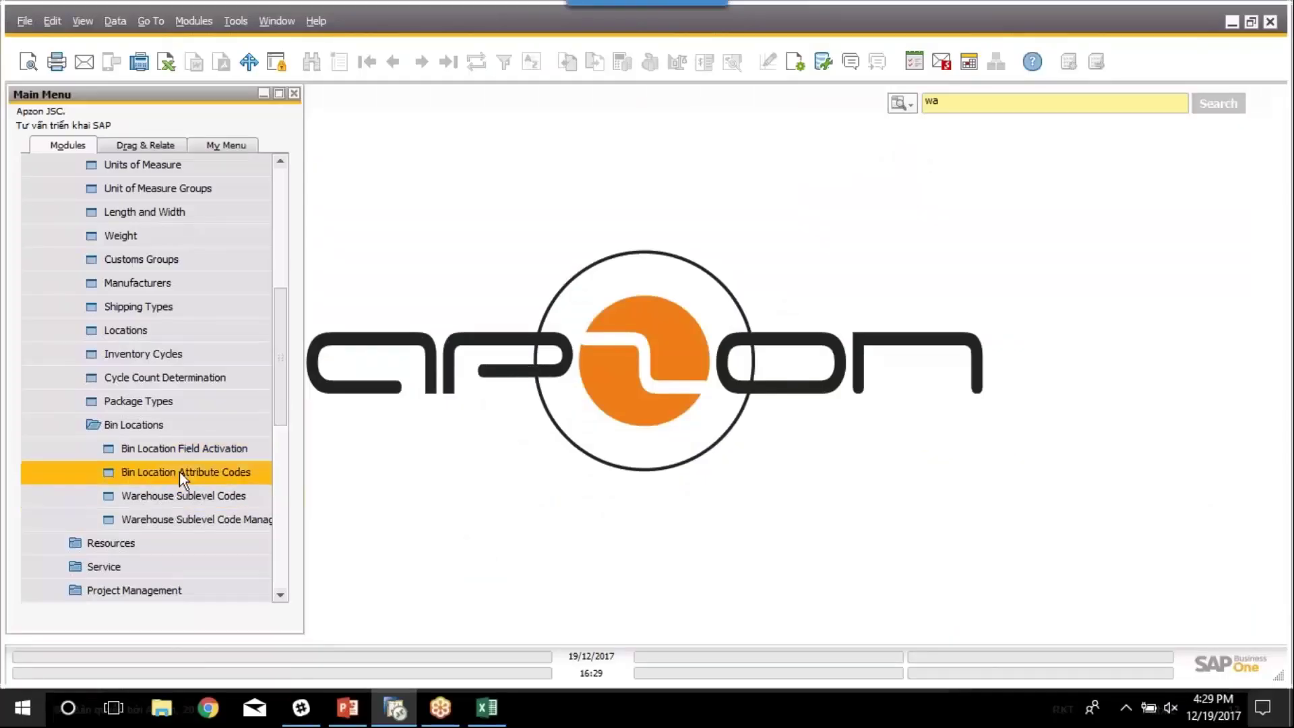
Collapse the Bin Locations, Inventory and Setup branches, and the whole Administration module in the main menu
click(145, 426)
scroll(144, 391, up, 2)
scroll(97, 257, up, 4)
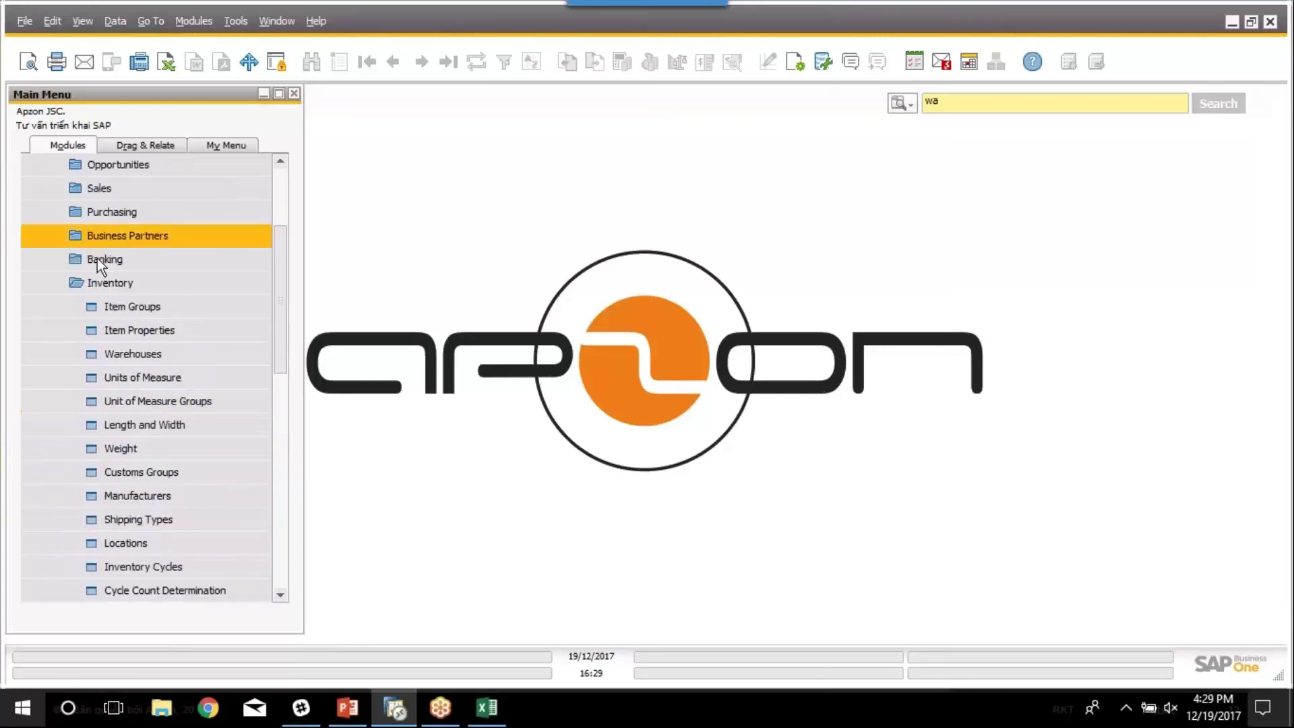
click(86, 282)
scroll(85, 283, up, 2)
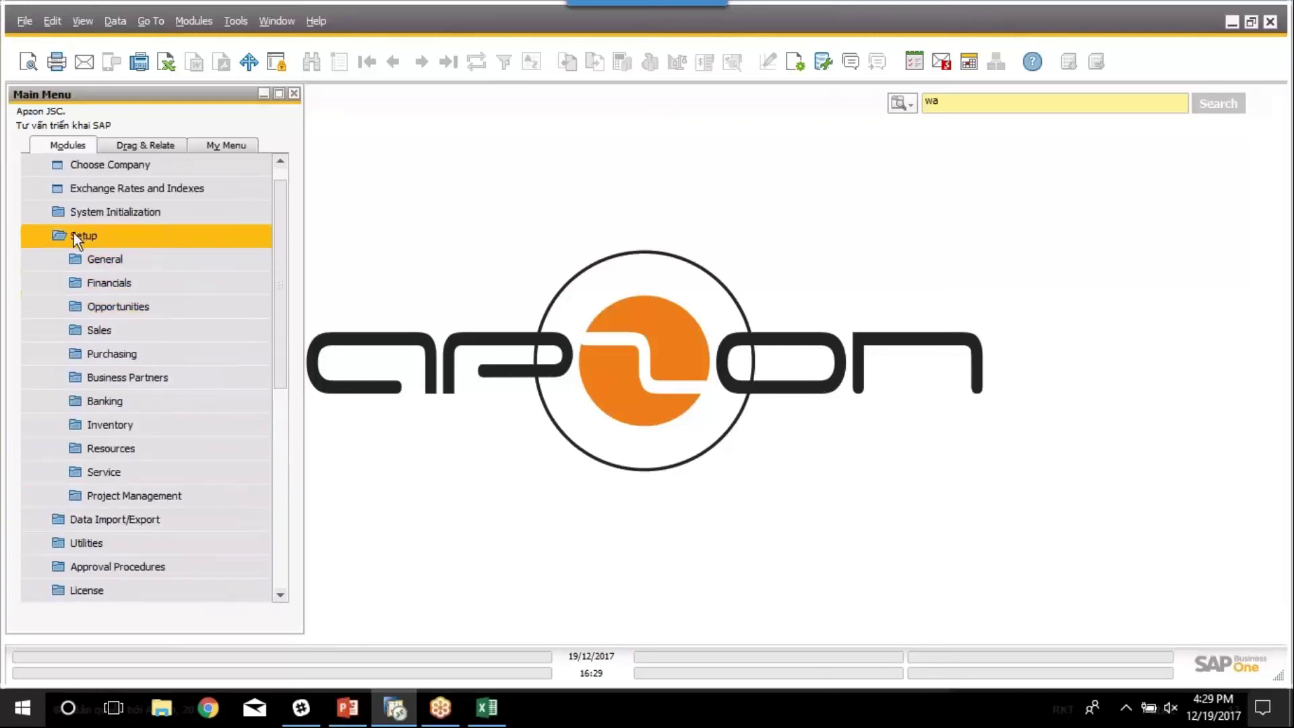
click(74, 236)
scroll(71, 251, up, 1)
click(74, 164)
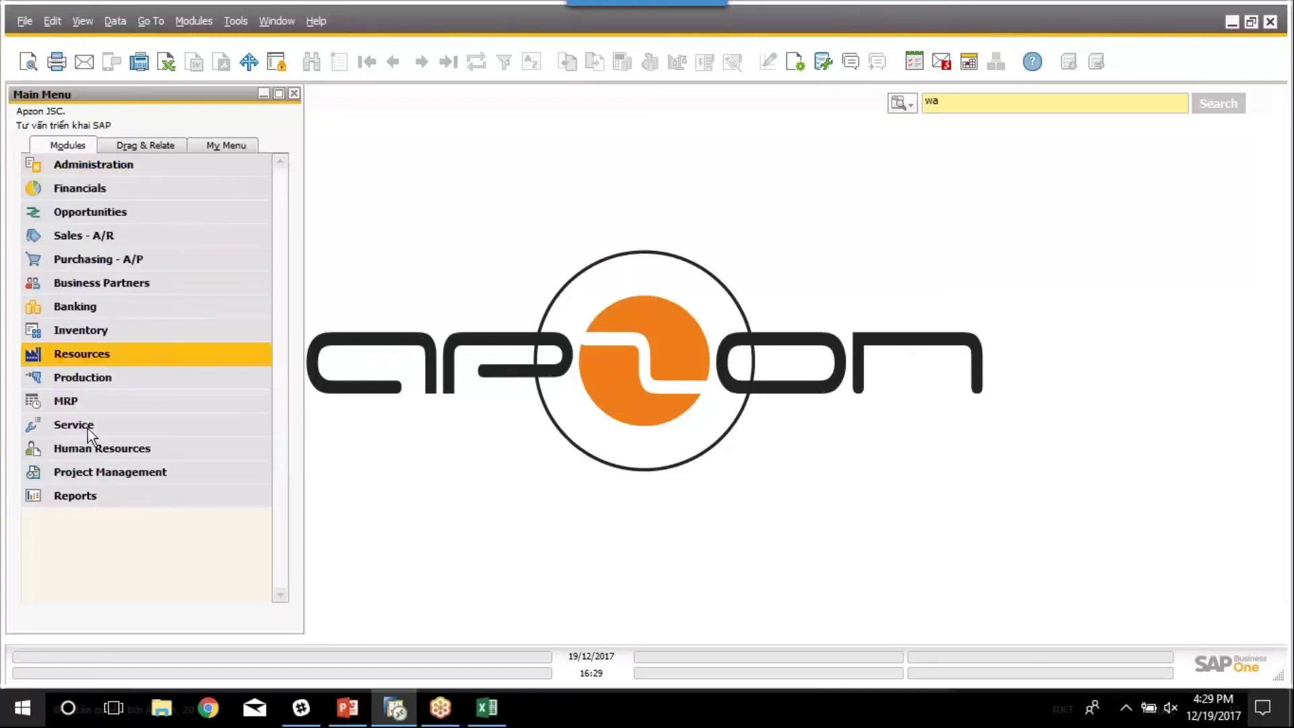
Open the Bin Location Master Data form from the Inventory module's Bin Locations
click(114, 327)
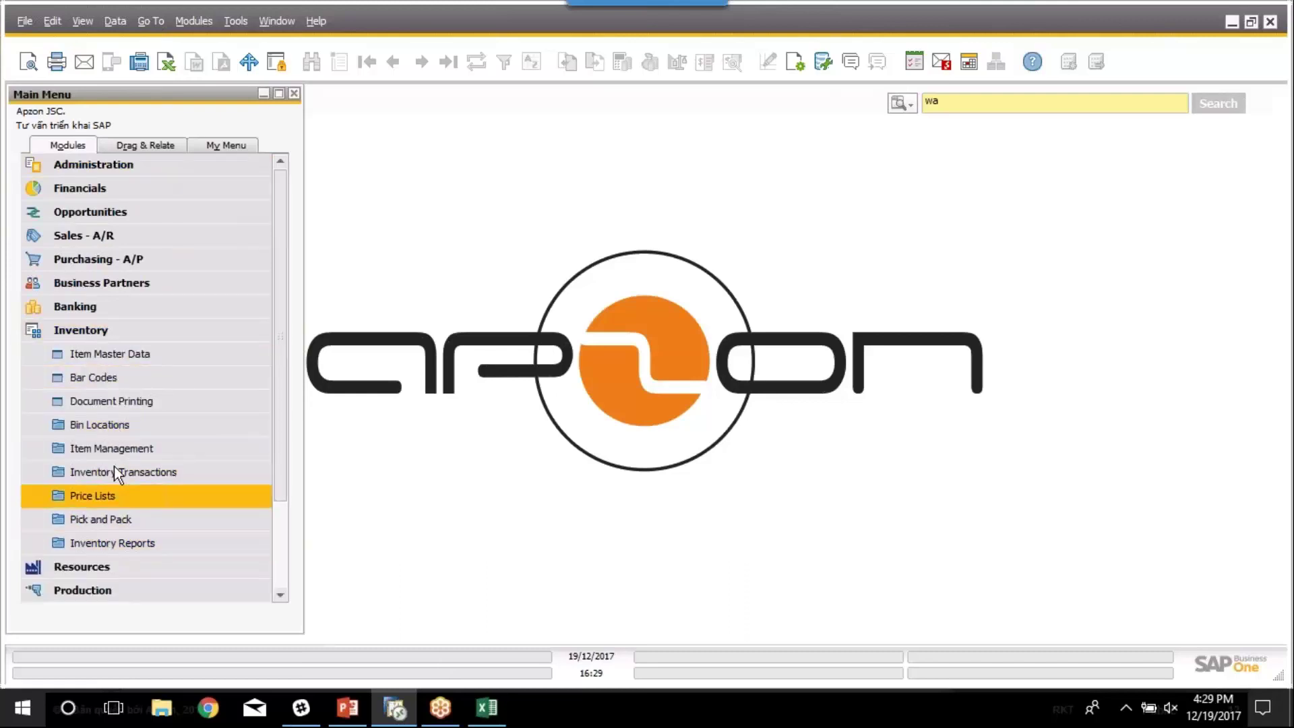
click(109, 426)
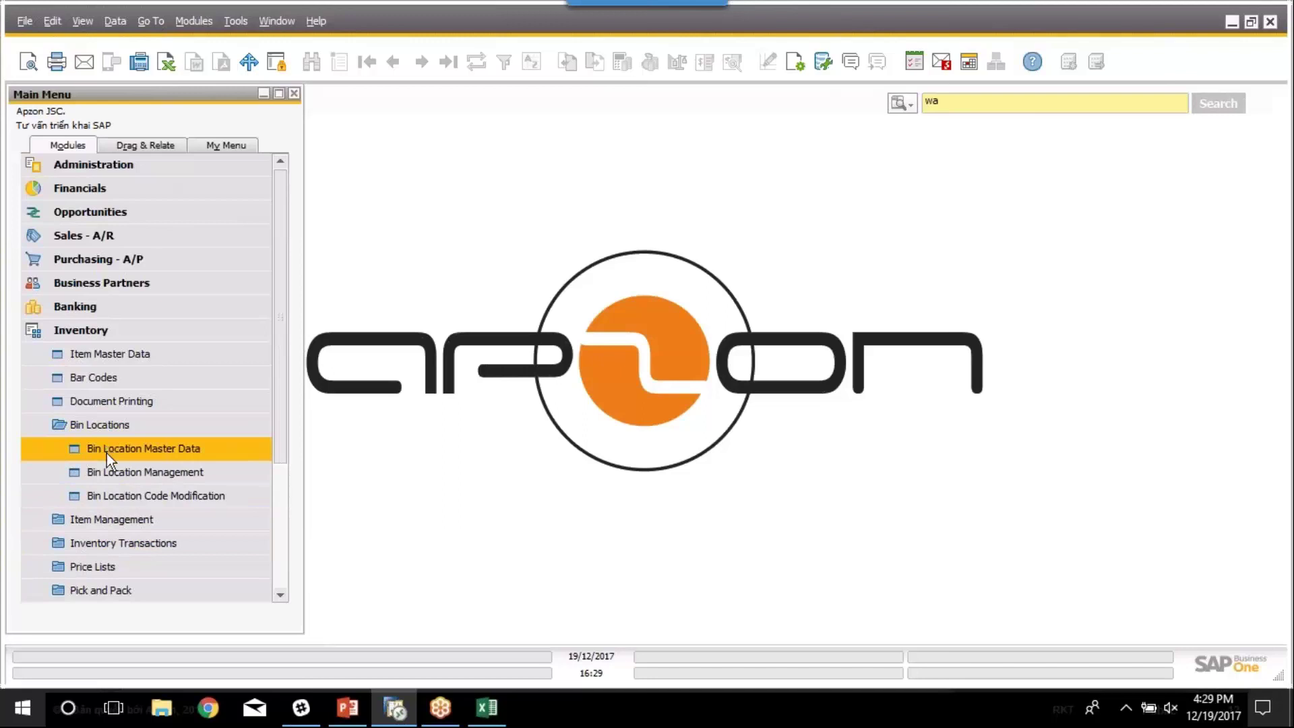
click(106, 450)
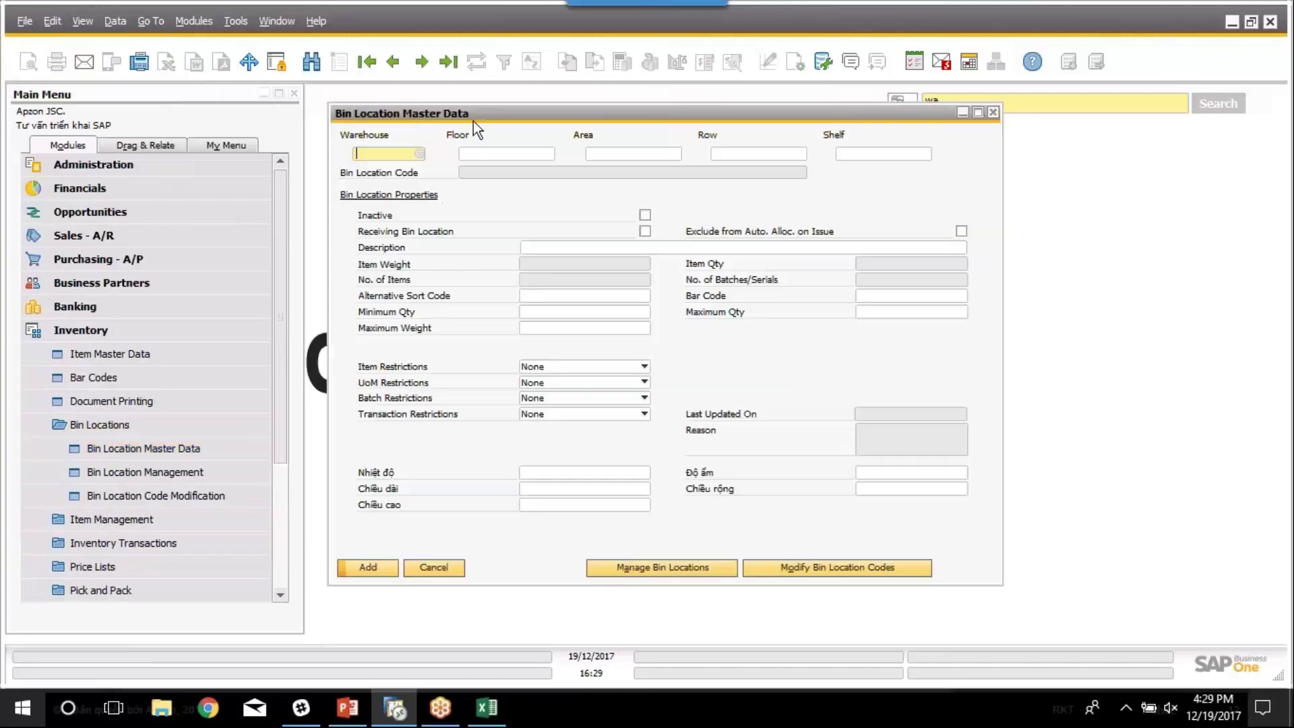
drag(503, 114, 520, 116)
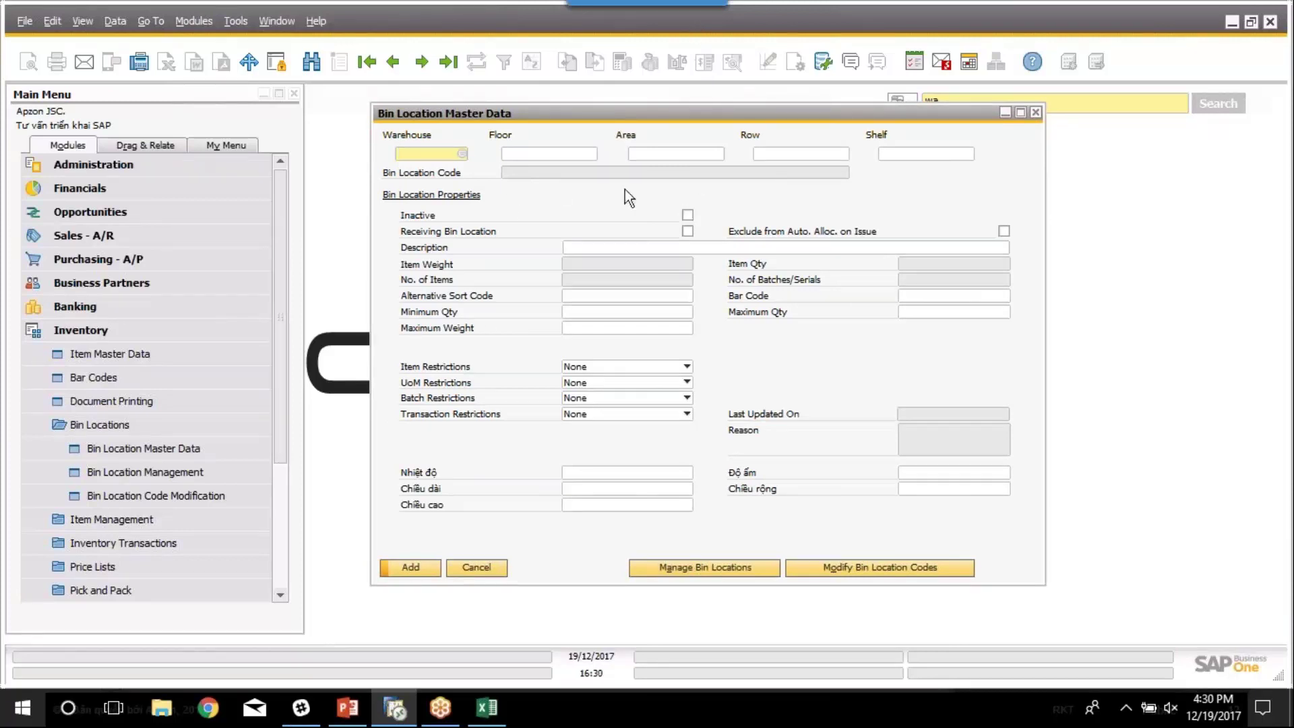
Set the new bin location's warehouse to 05 and its floor to F1
click(462, 154)
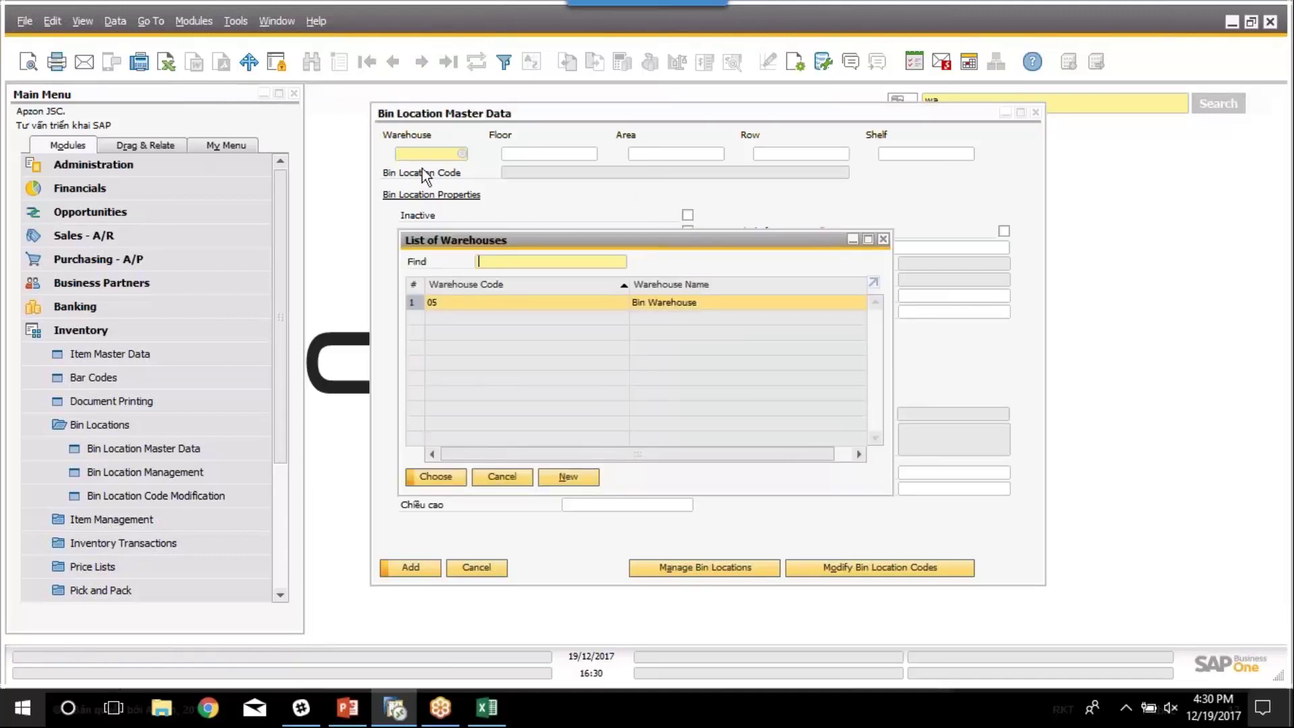
click(427, 479)
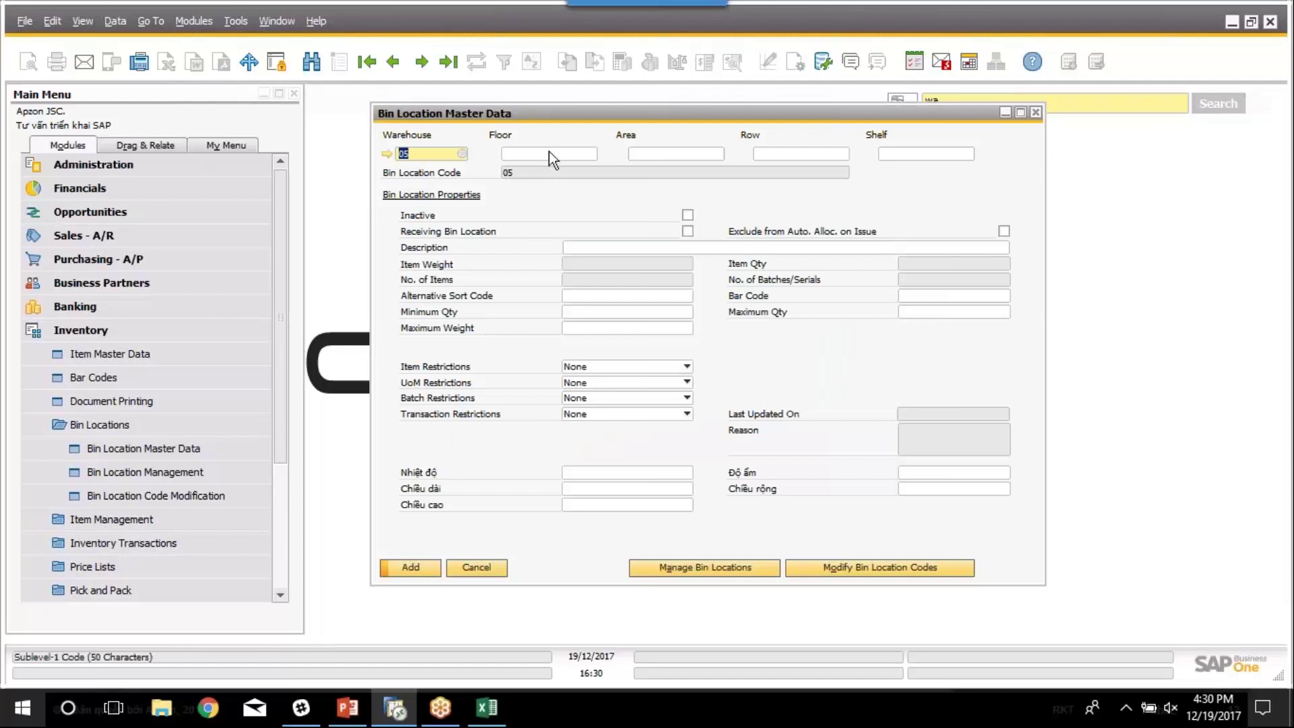
click(581, 155)
click(593, 153)
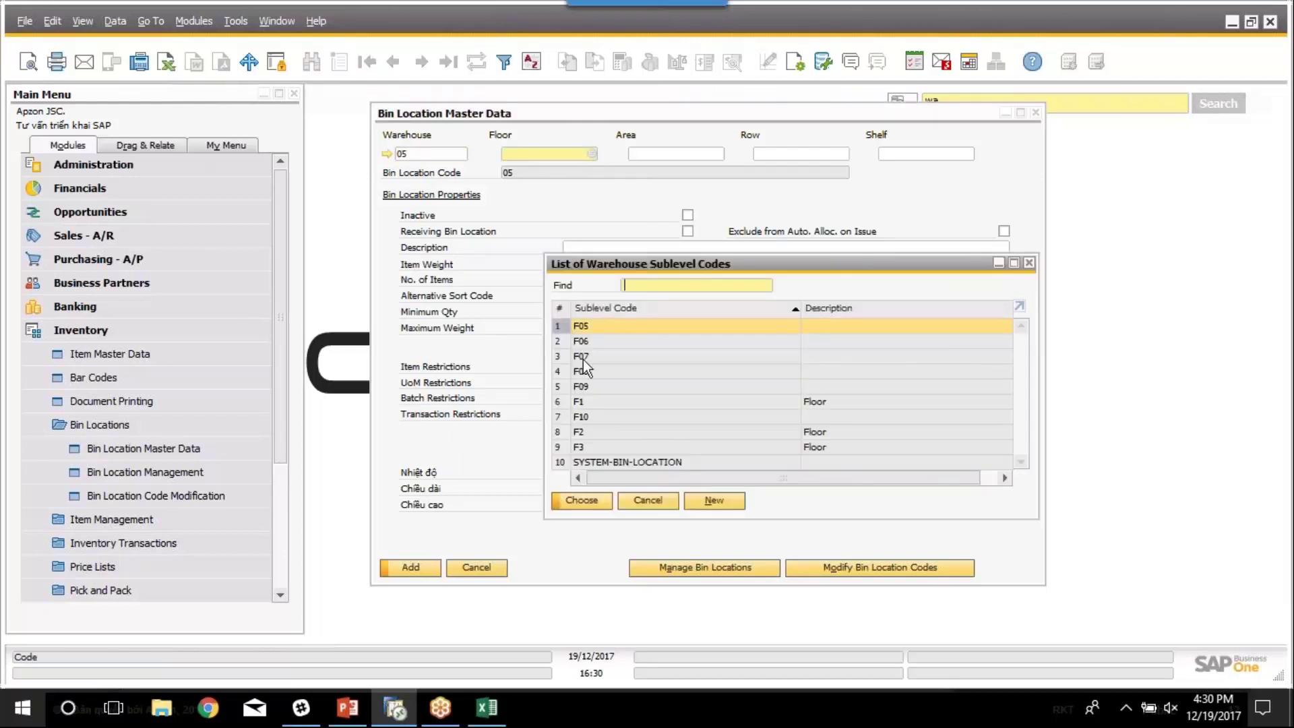
click(593, 417)
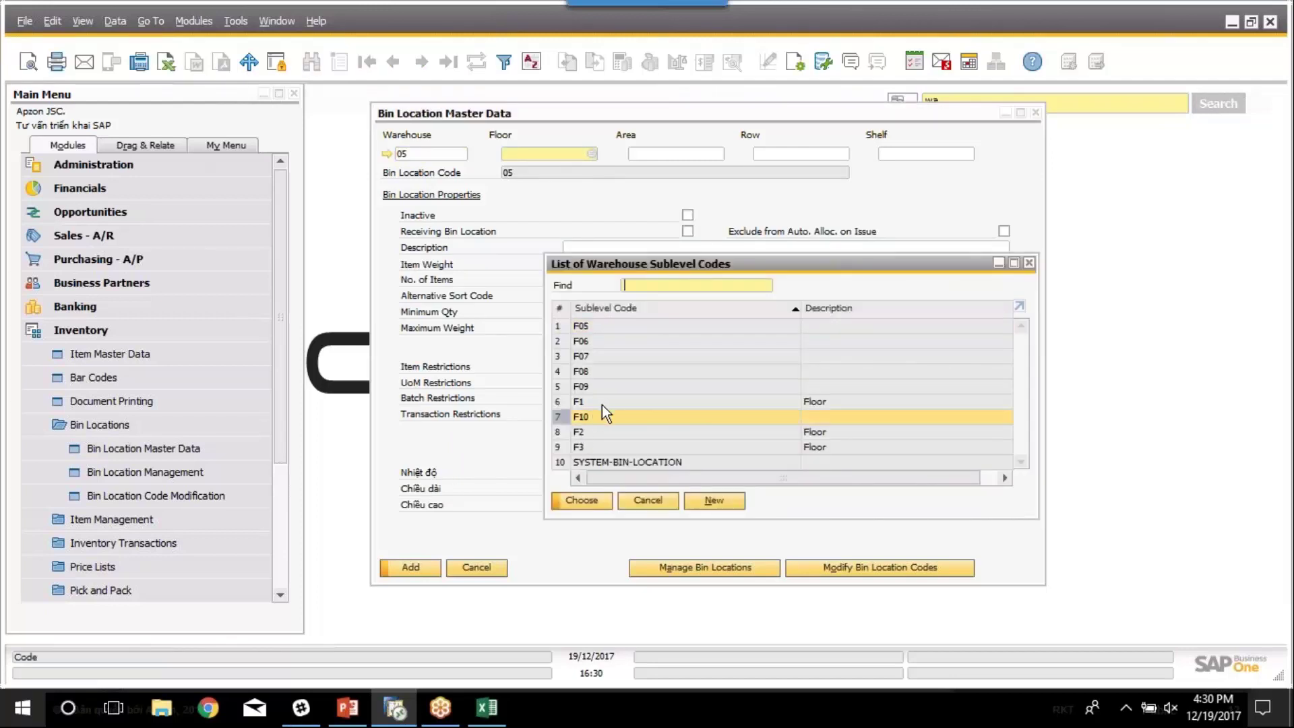
click(601, 402)
click(572, 502)
Set the bin location's area to GREEN and its row to R04
click(719, 155)
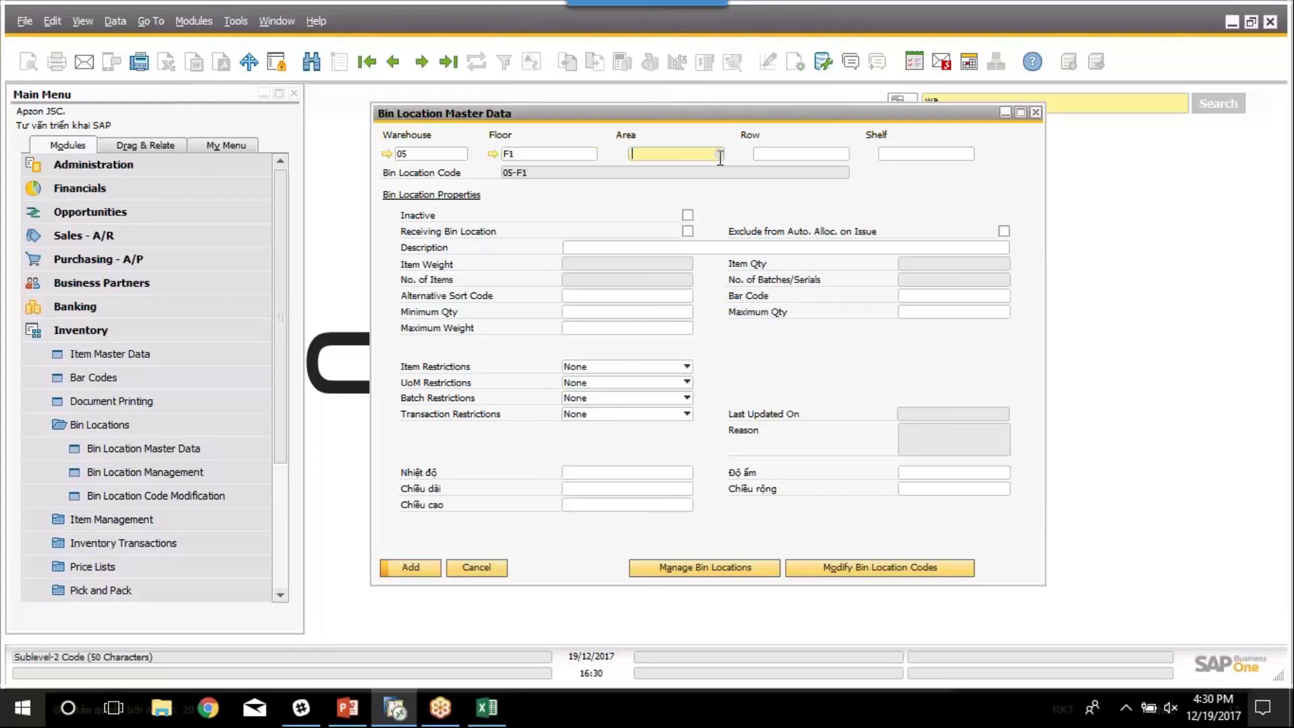
click(718, 154)
click(643, 343)
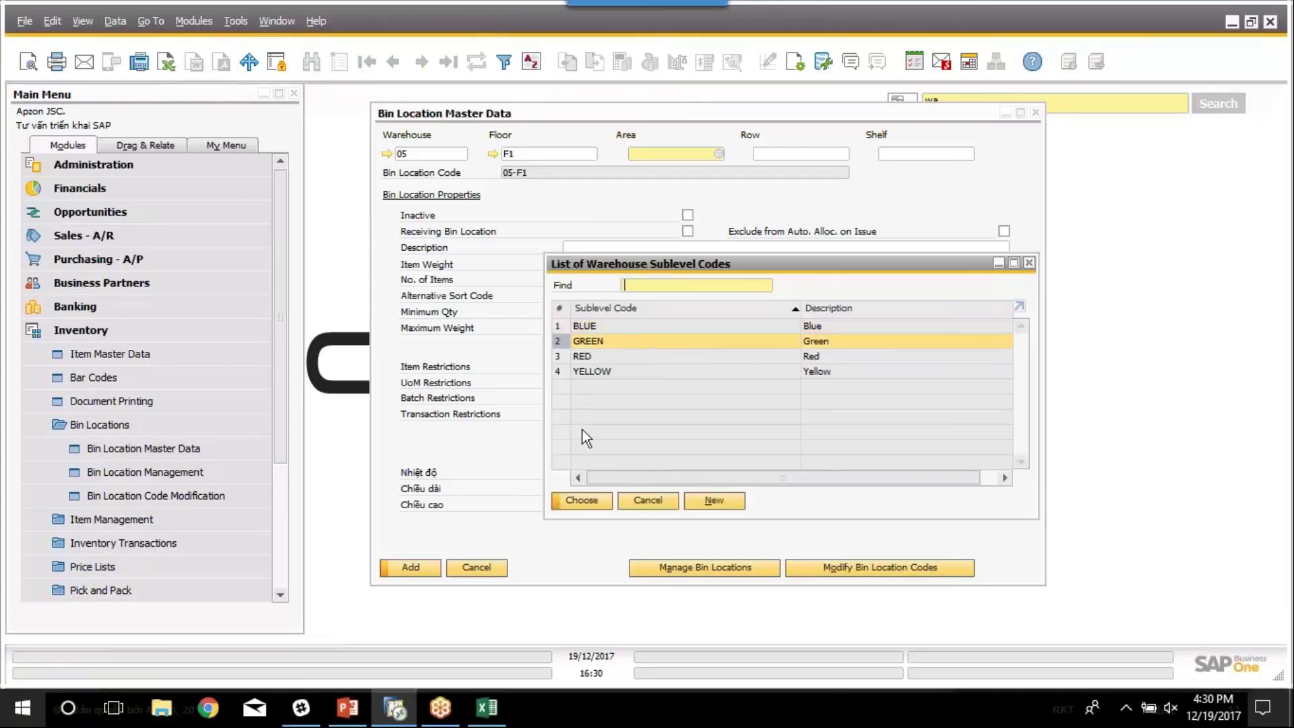
click(583, 502)
click(791, 155)
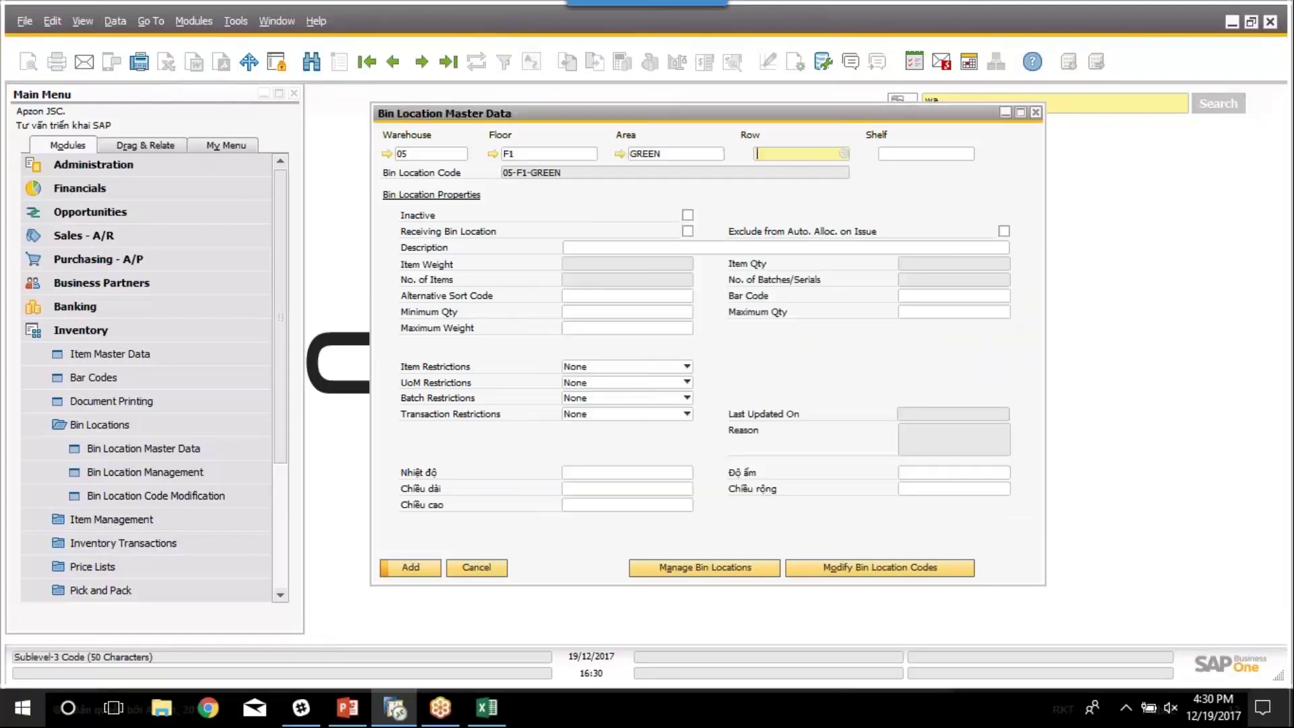
click(793, 156)
click(613, 372)
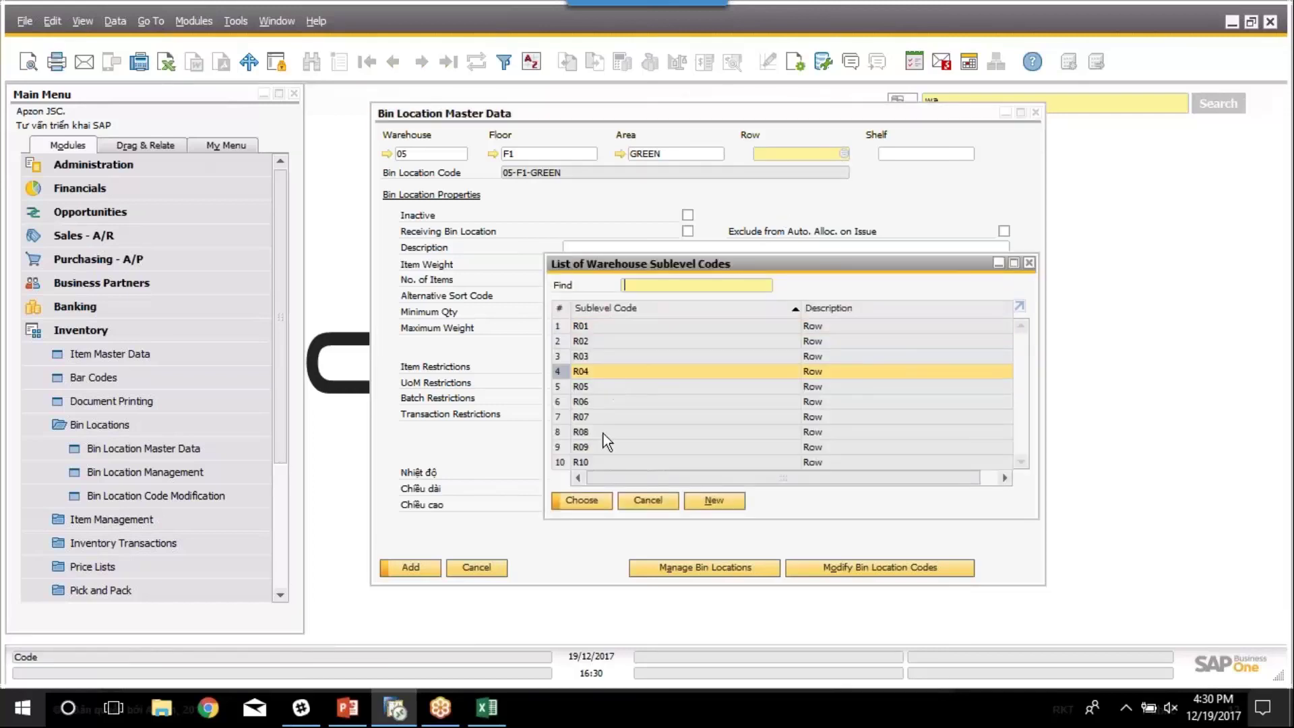
click(584, 501)
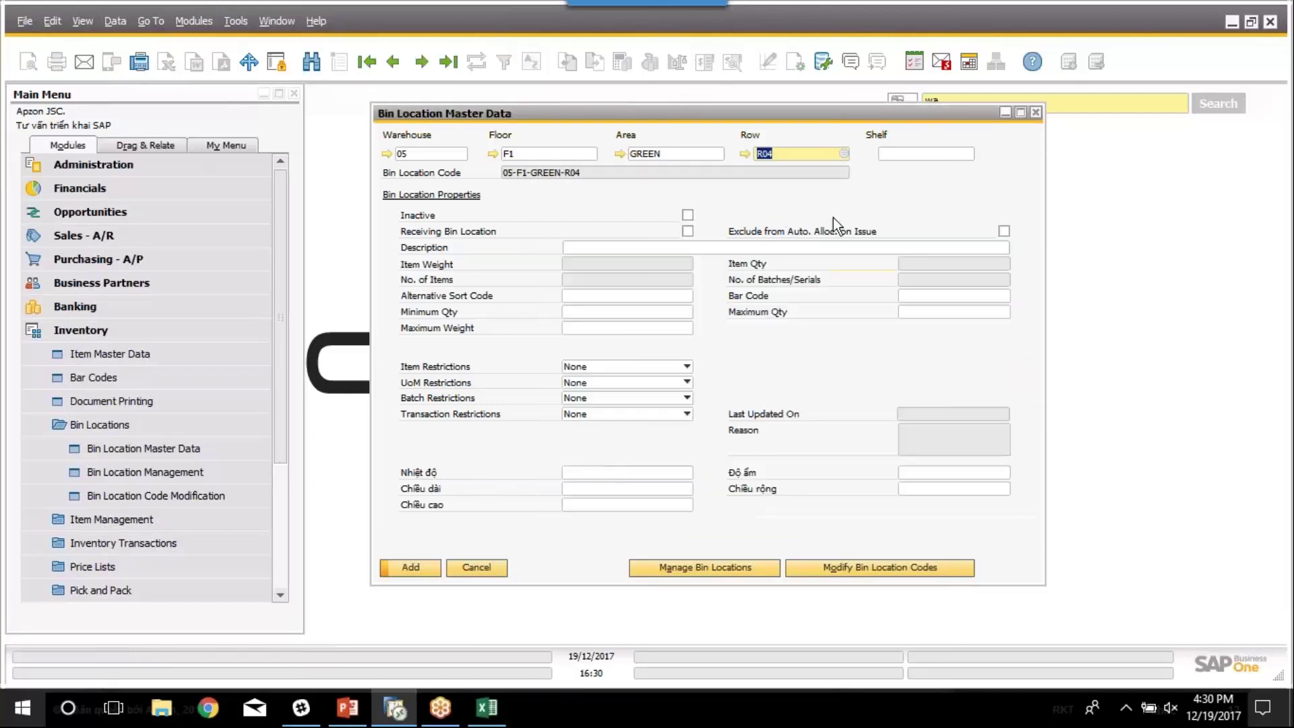
Set the bin location's shelf to E
click(889, 159)
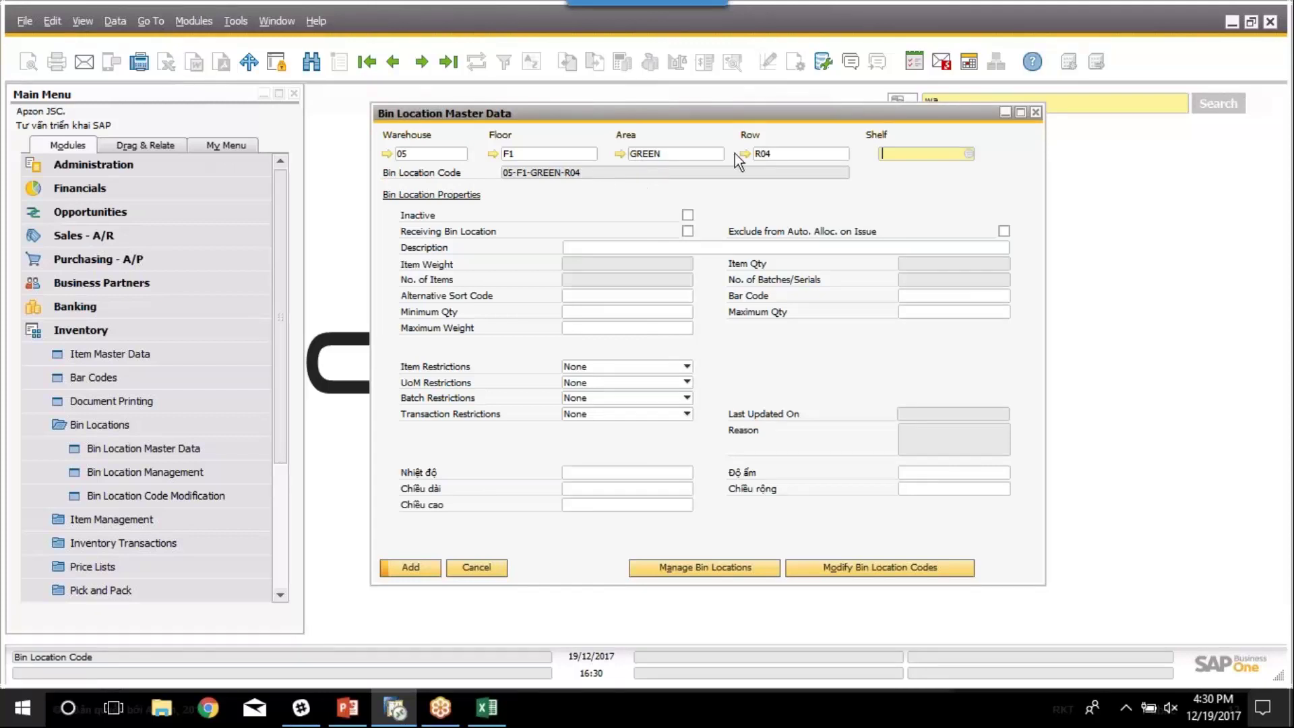
click(969, 154)
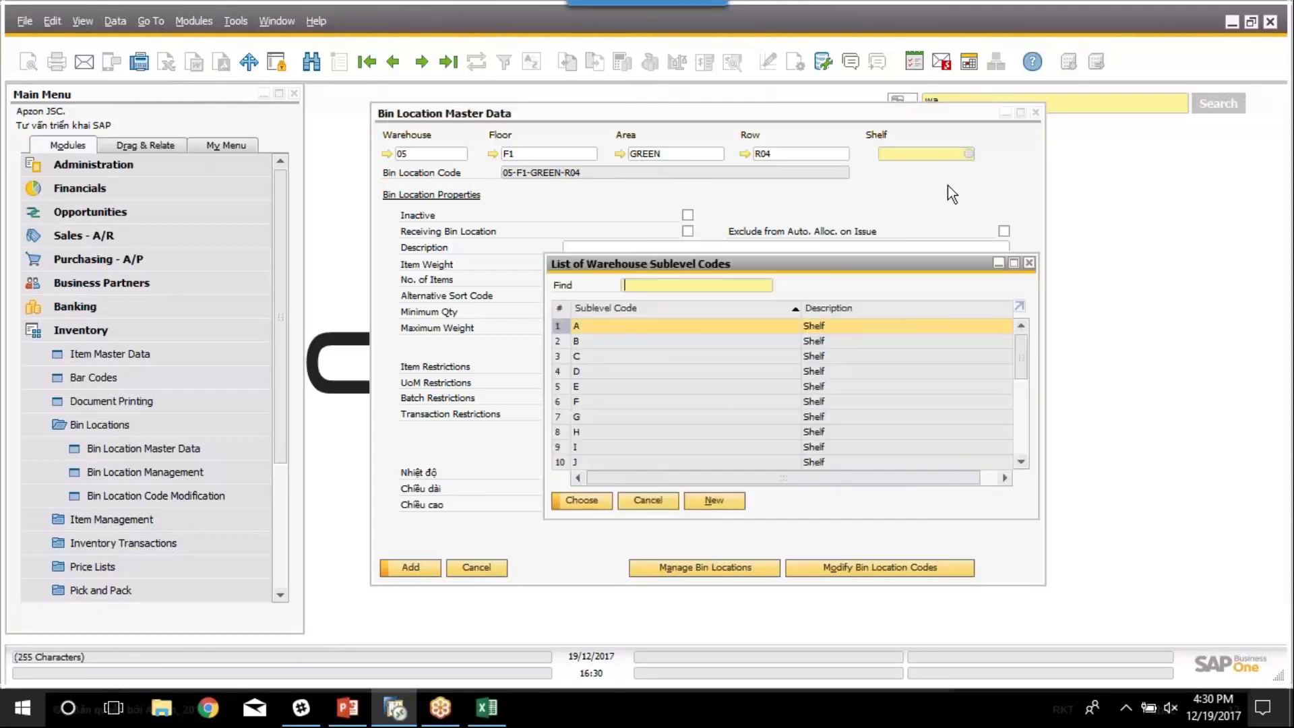
click(651, 387)
click(582, 501)
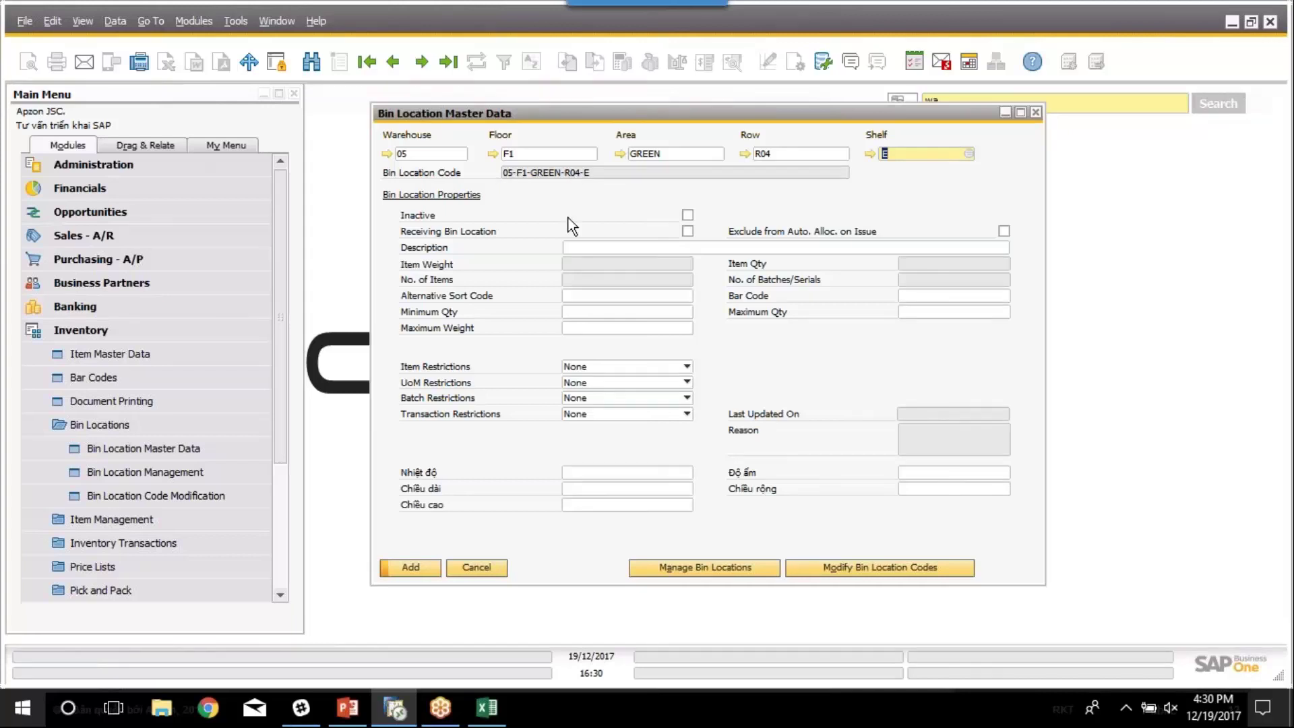
Examine the bin location's description, attribute, quantity and weight limit fields and the available item restriction options
click(583, 248)
key(Tab)
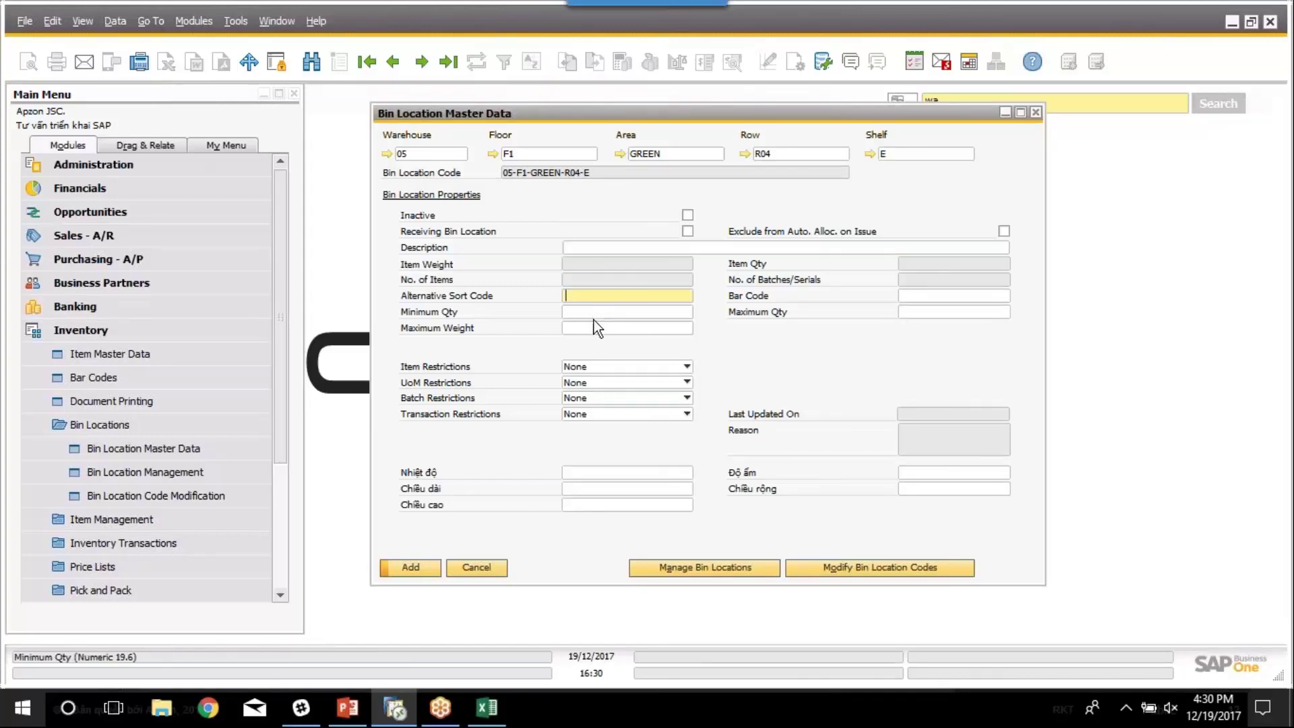
key(Tab)
click(950, 472)
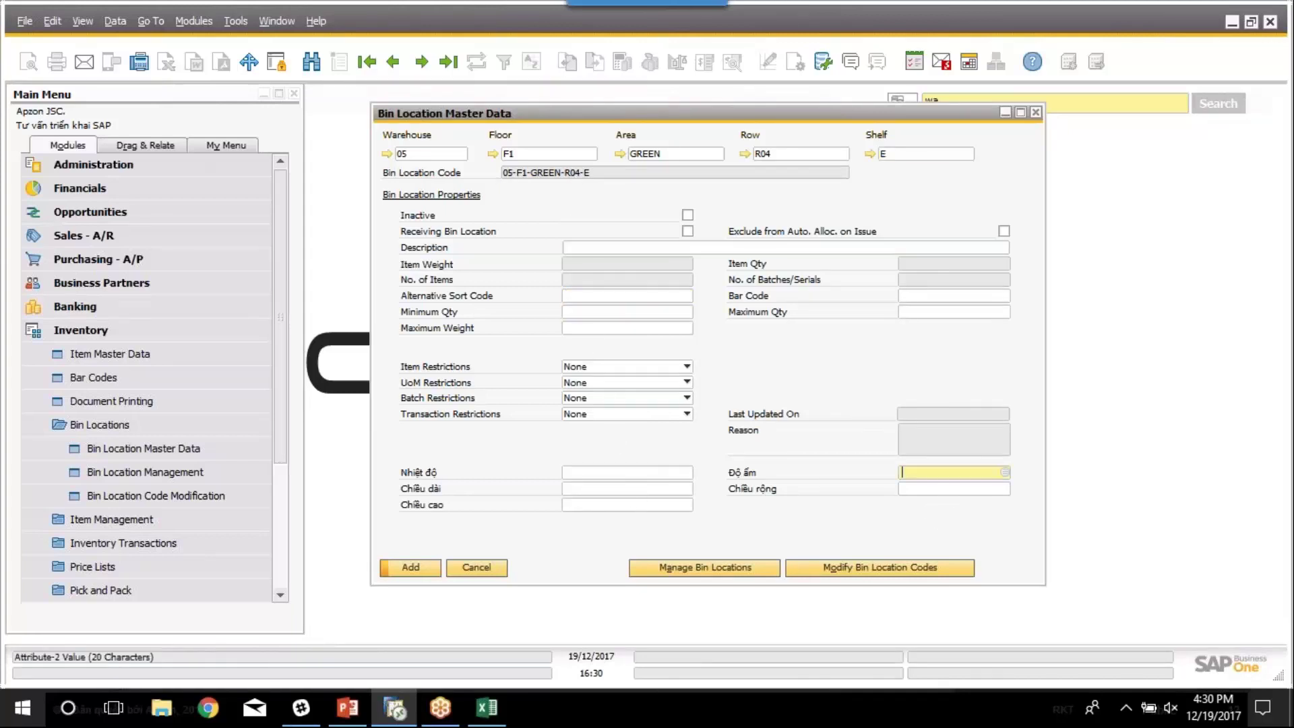
key(Tab)
click(604, 504)
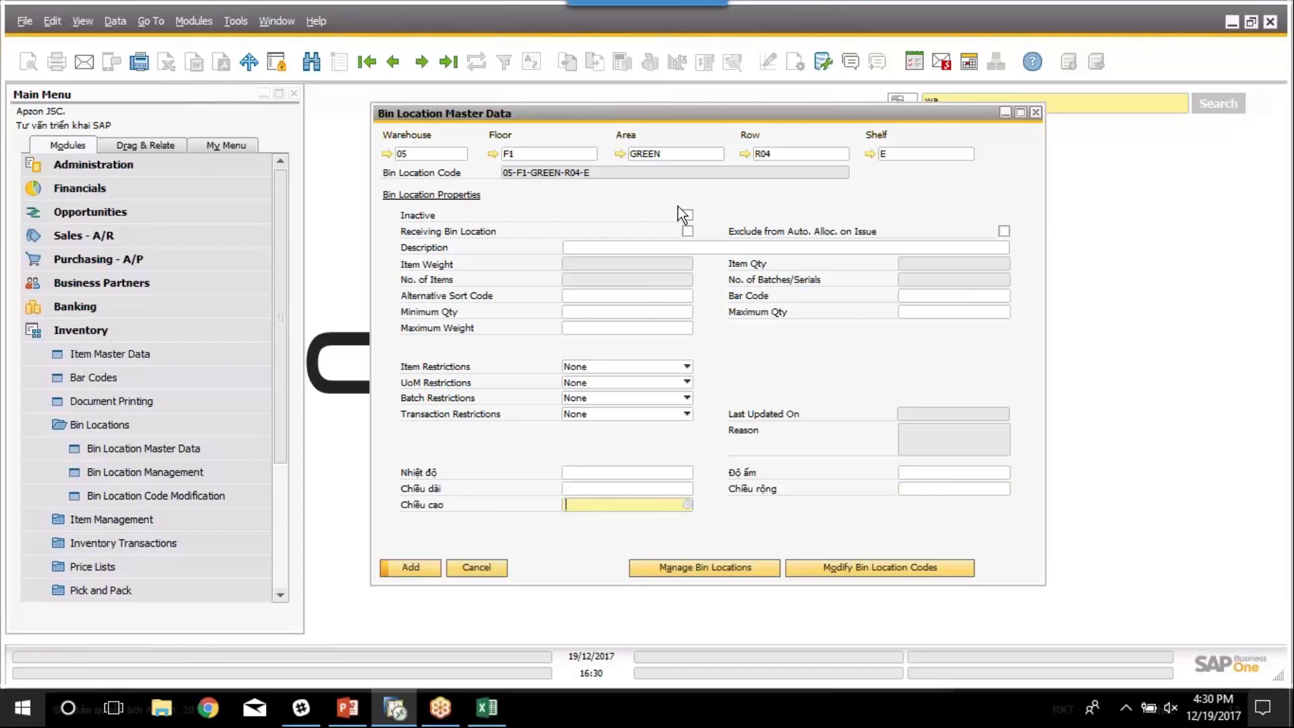
click(606, 248)
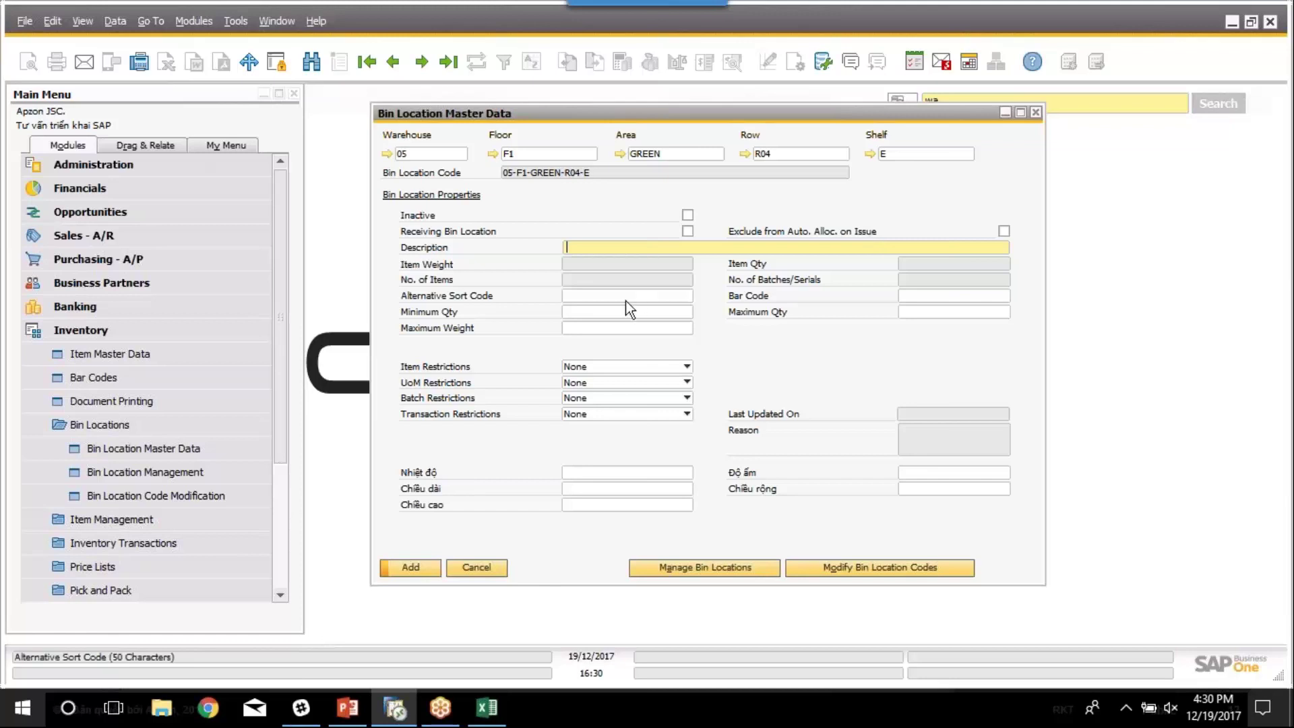
click(599, 314)
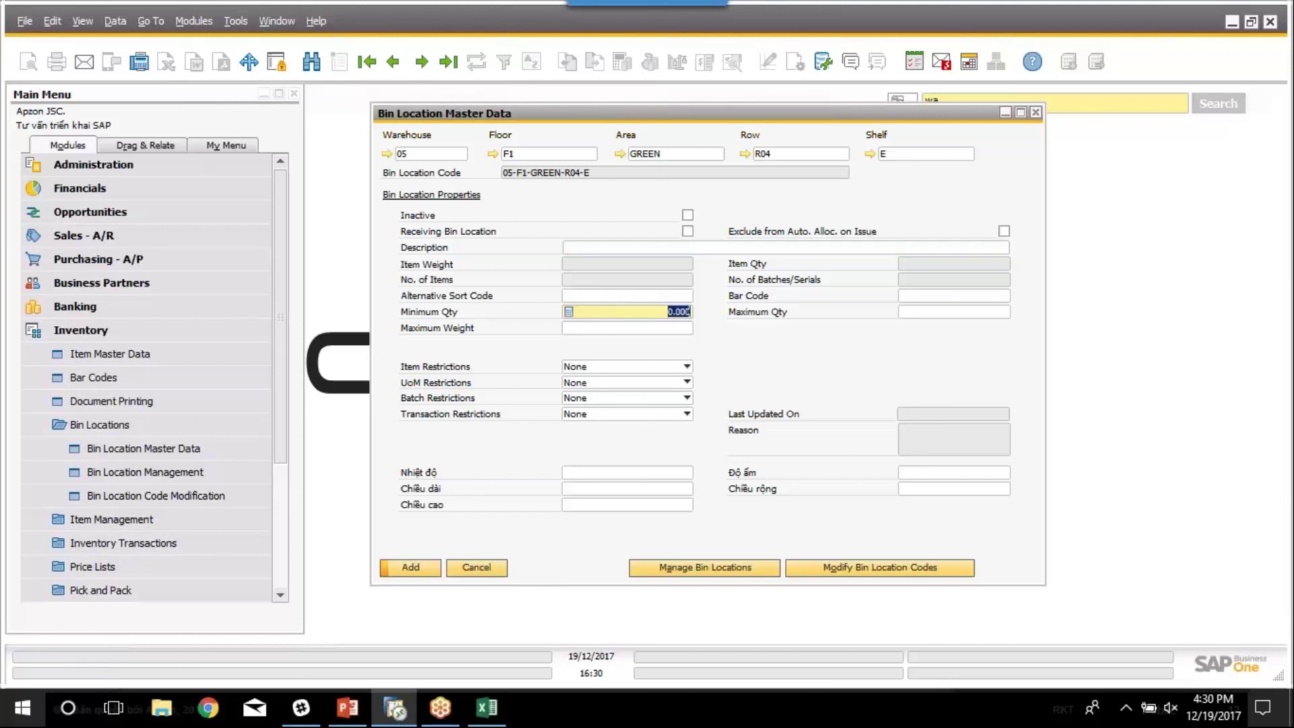
click(917, 313)
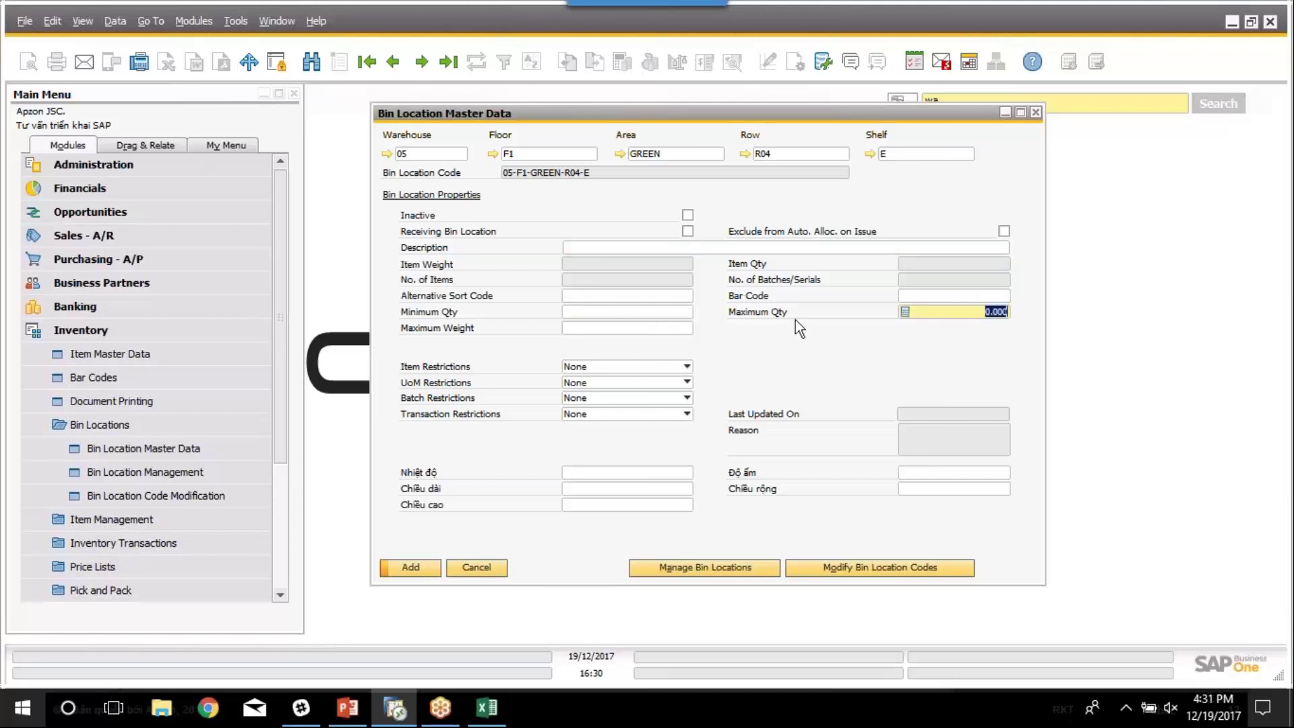
click(584, 329)
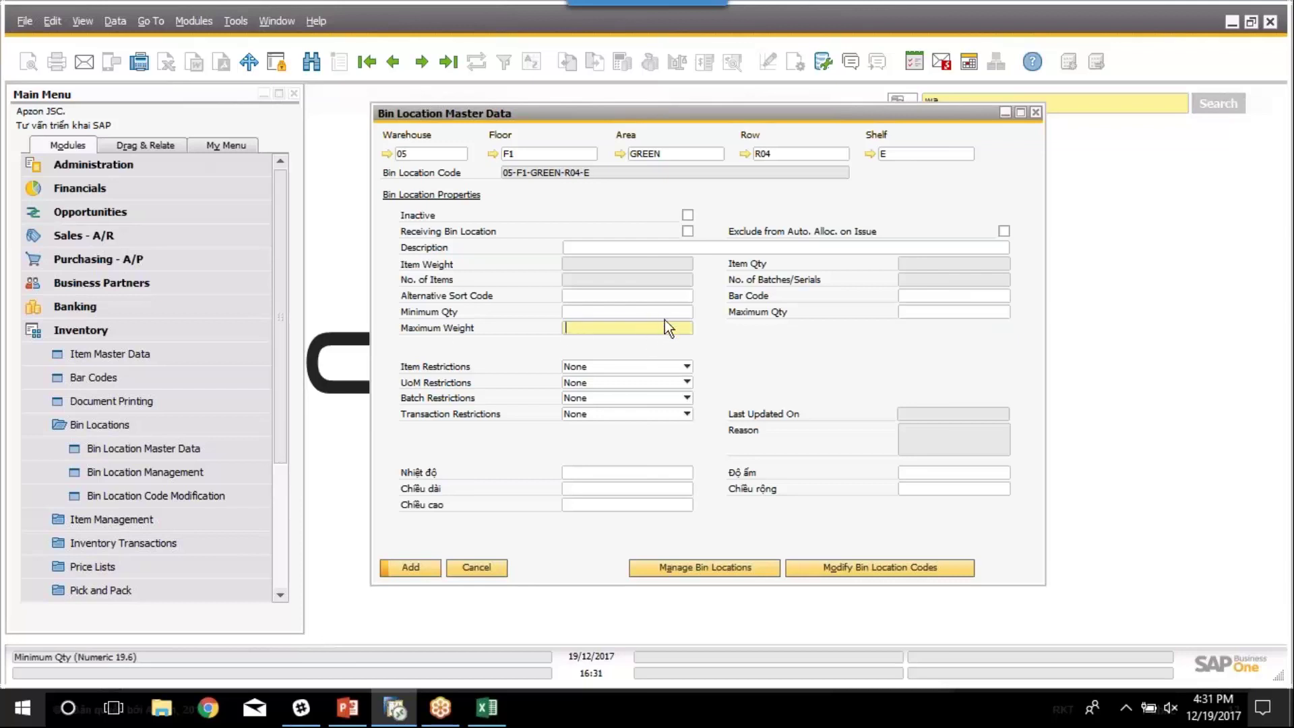
click(650, 367)
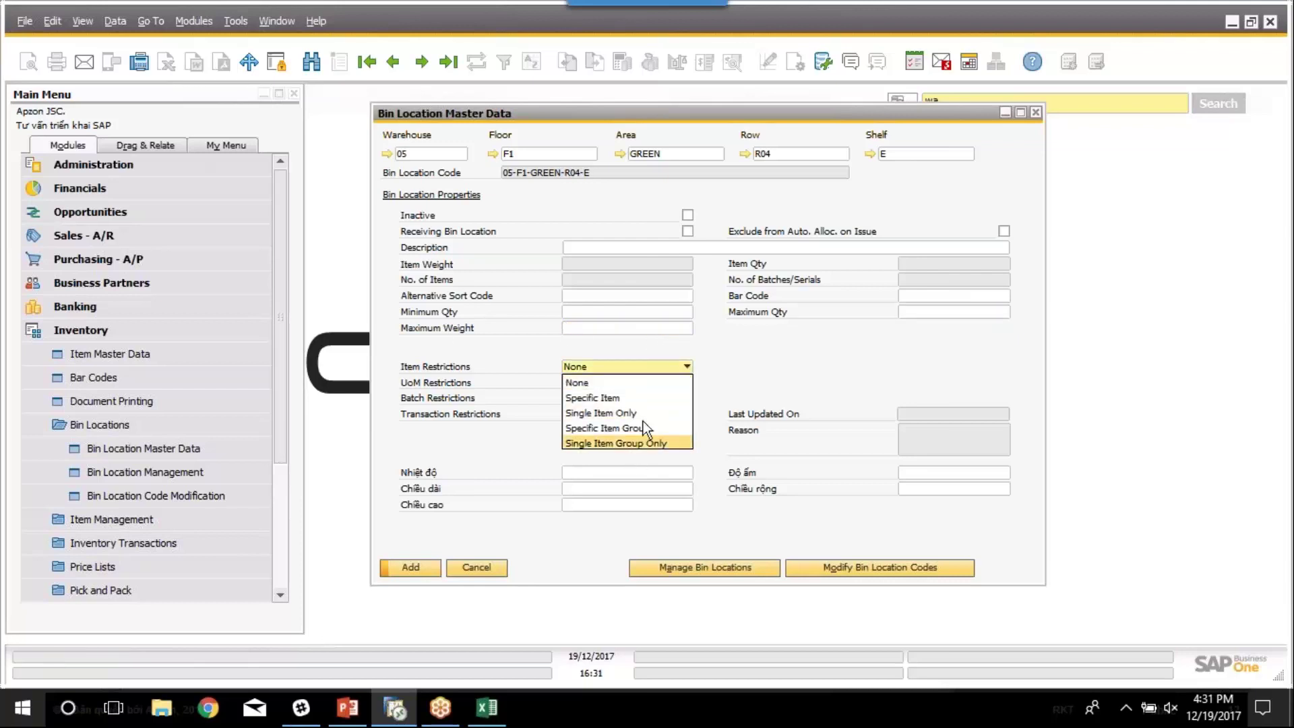
click(443, 385)
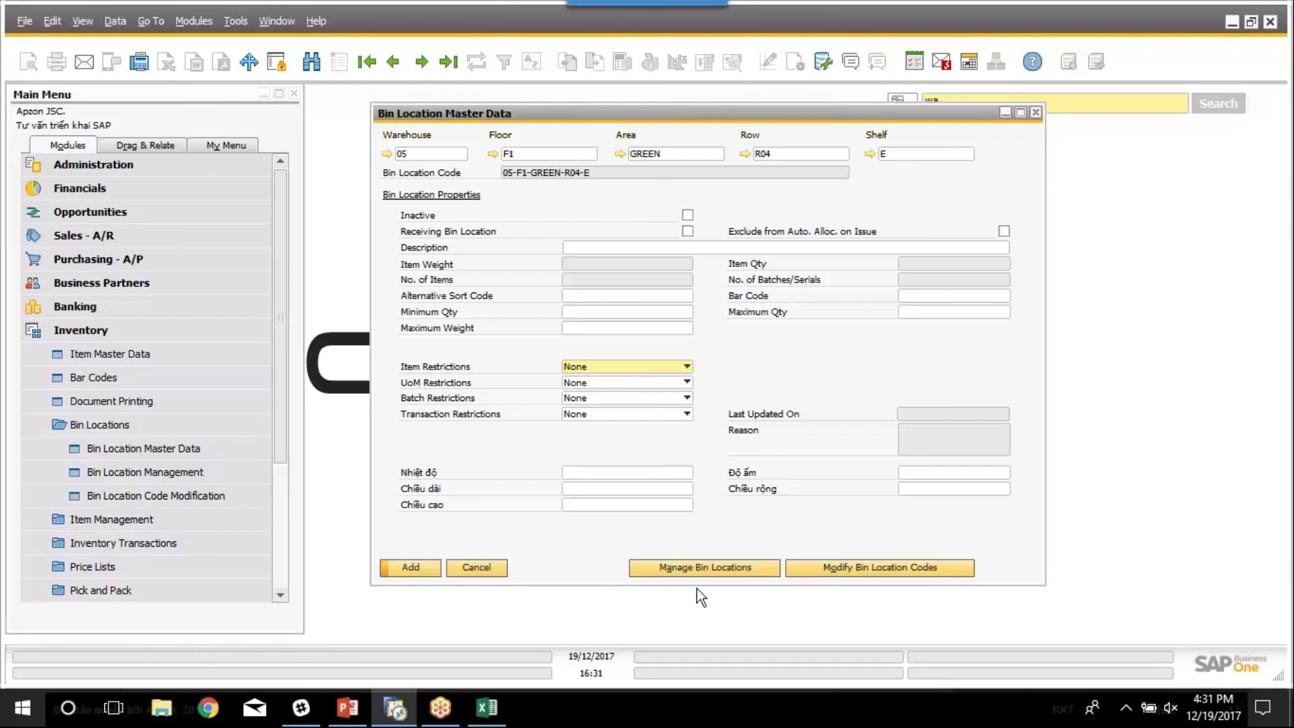
Open Bin Location Management from the bin location master data and choose Generate Bin Locations as the management task
click(708, 569)
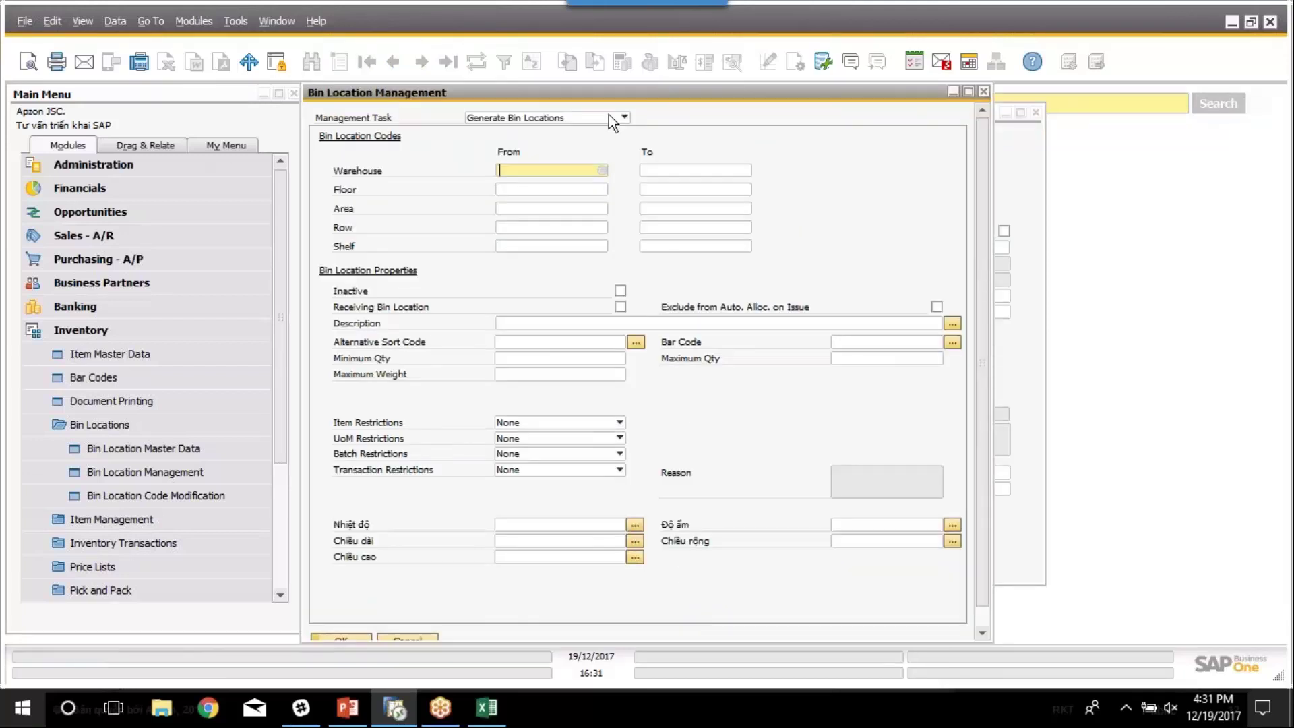
drag(635, 95, 680, 96)
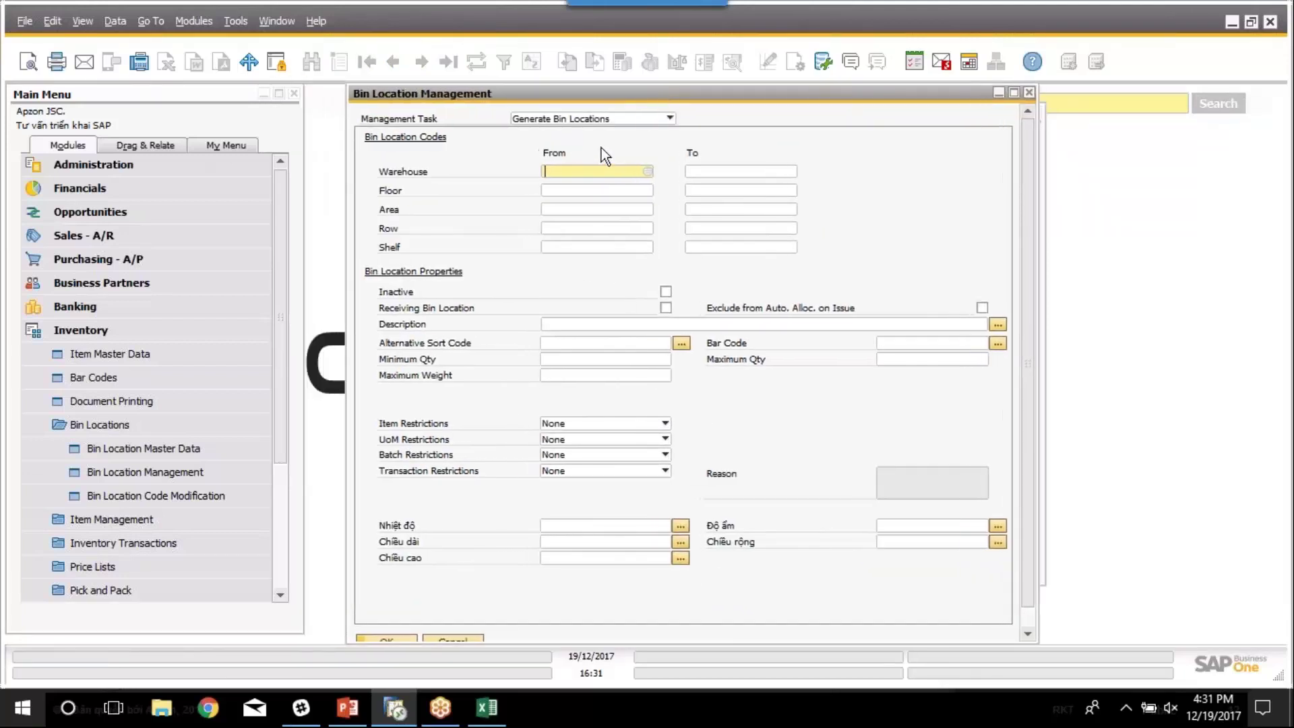
click(586, 118)
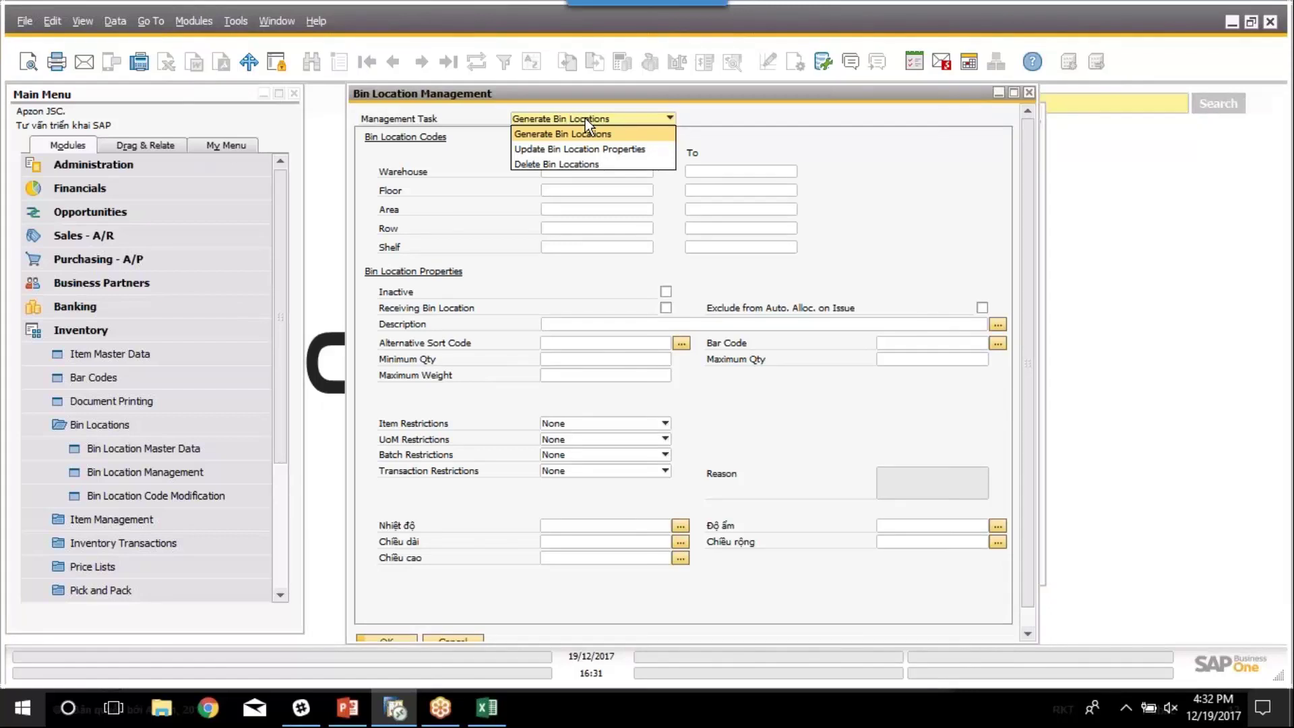
click(544, 133)
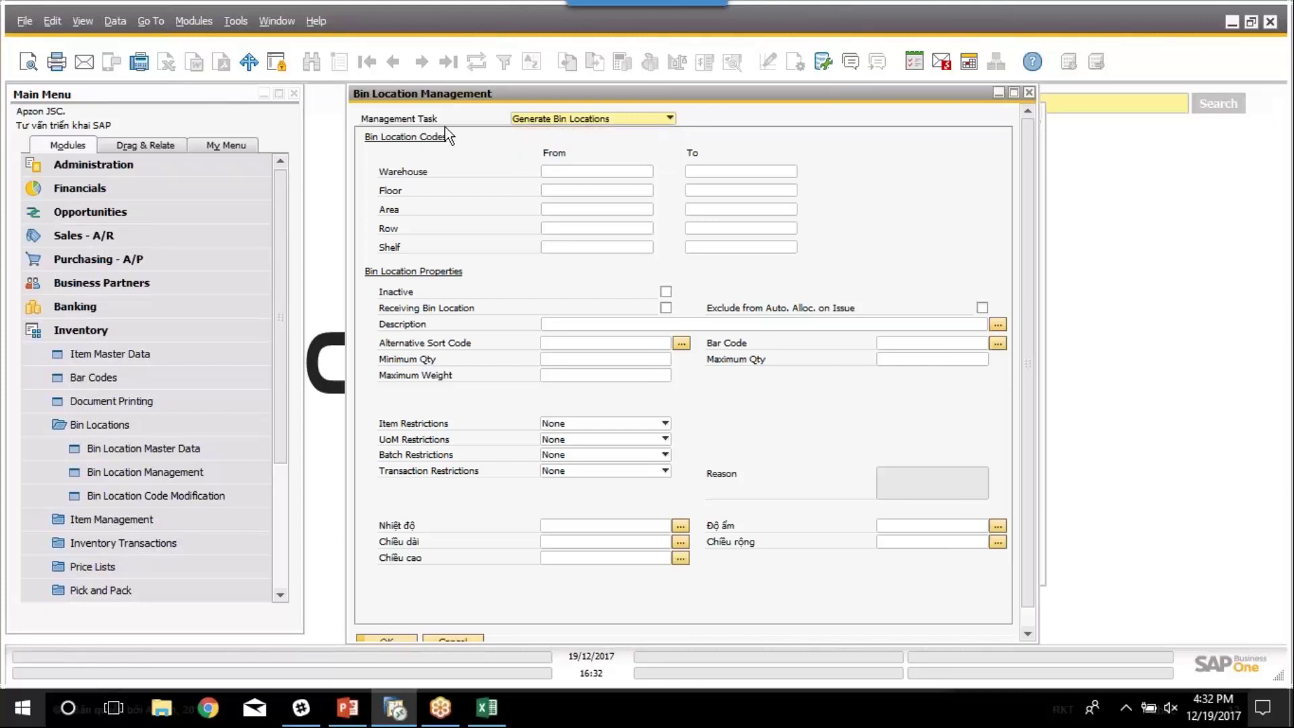
drag(480, 94, 644, 100)
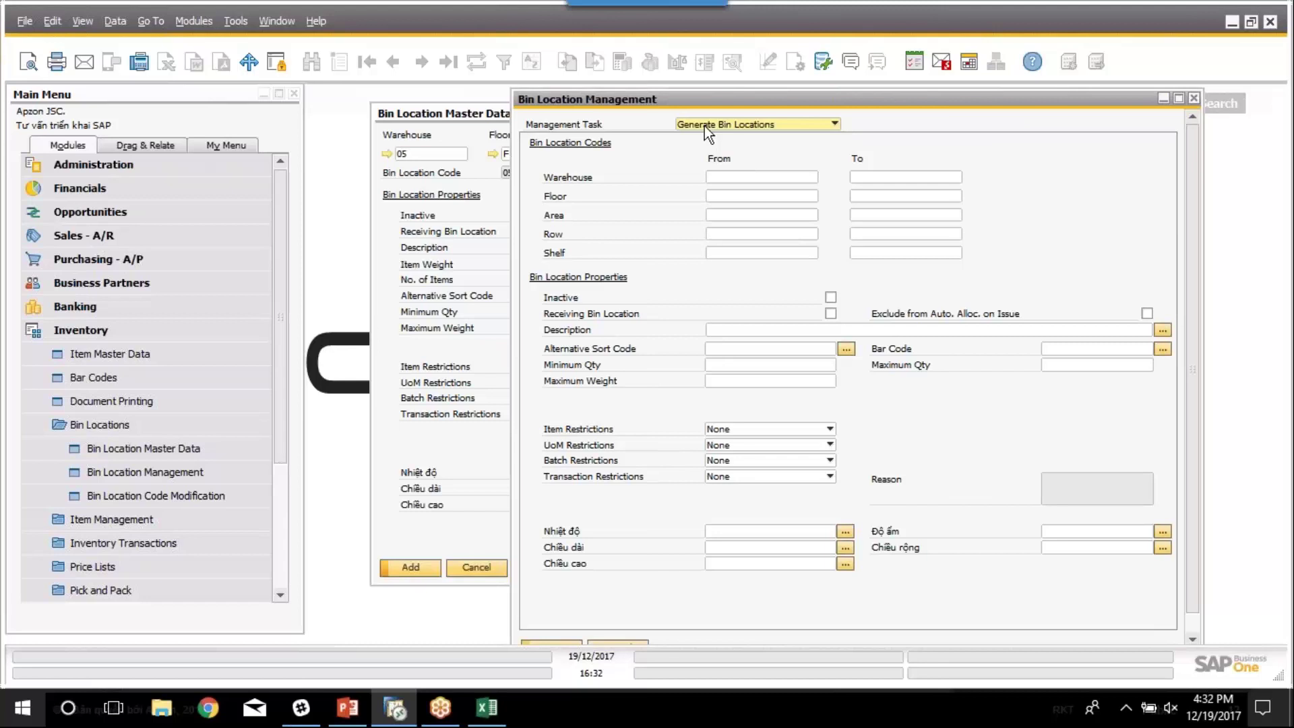
Set the warehouse range for the bin locations to generate from 05 to 05
click(738, 177)
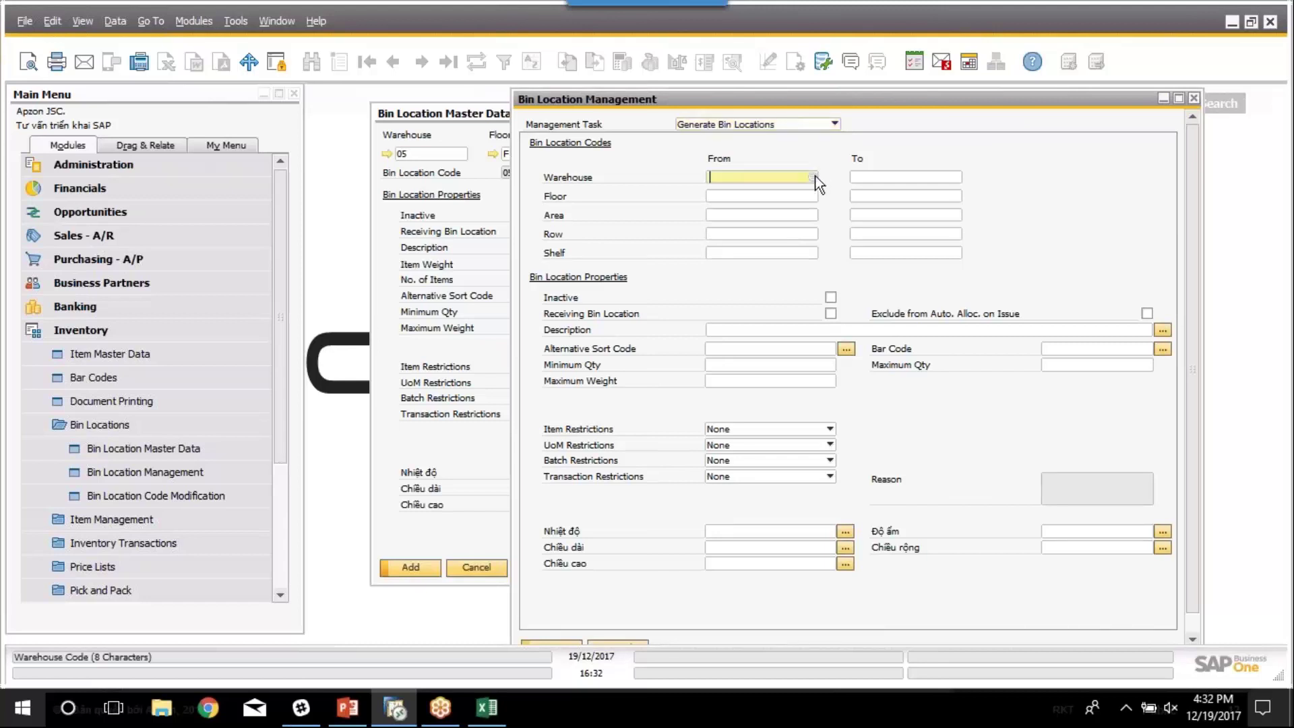
click(813, 177)
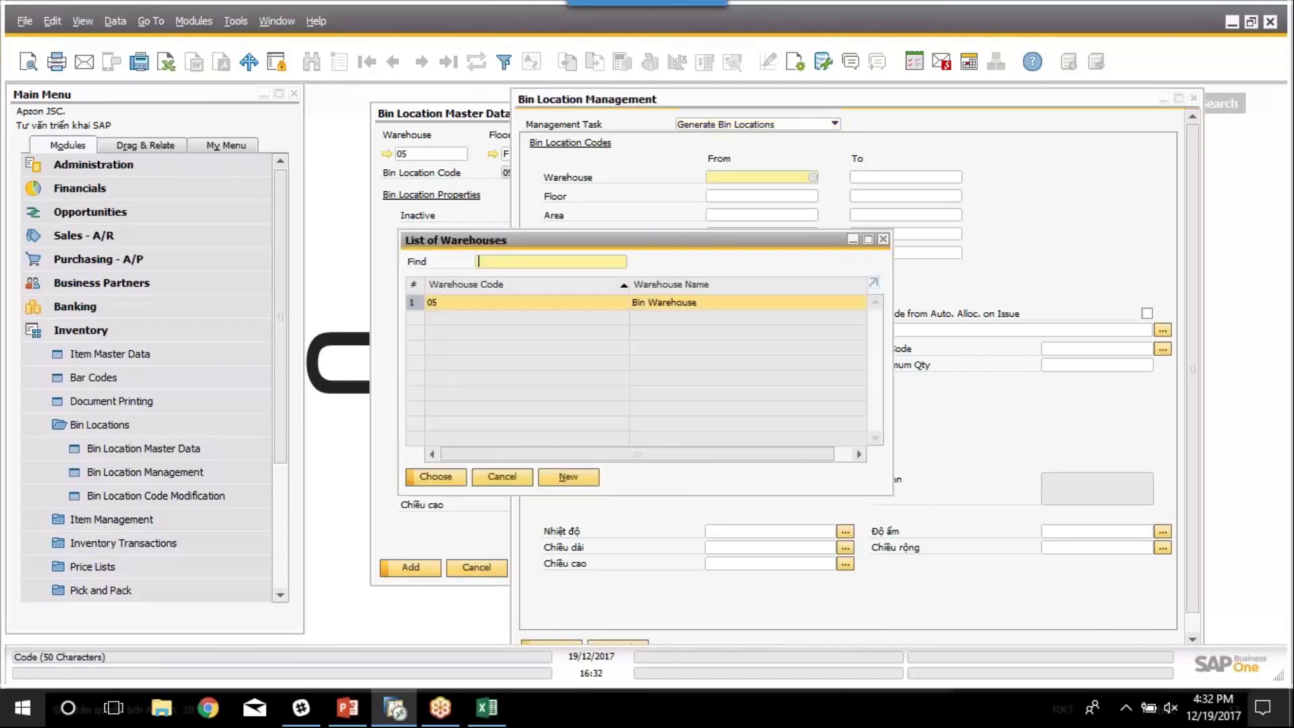
click(450, 480)
click(884, 179)
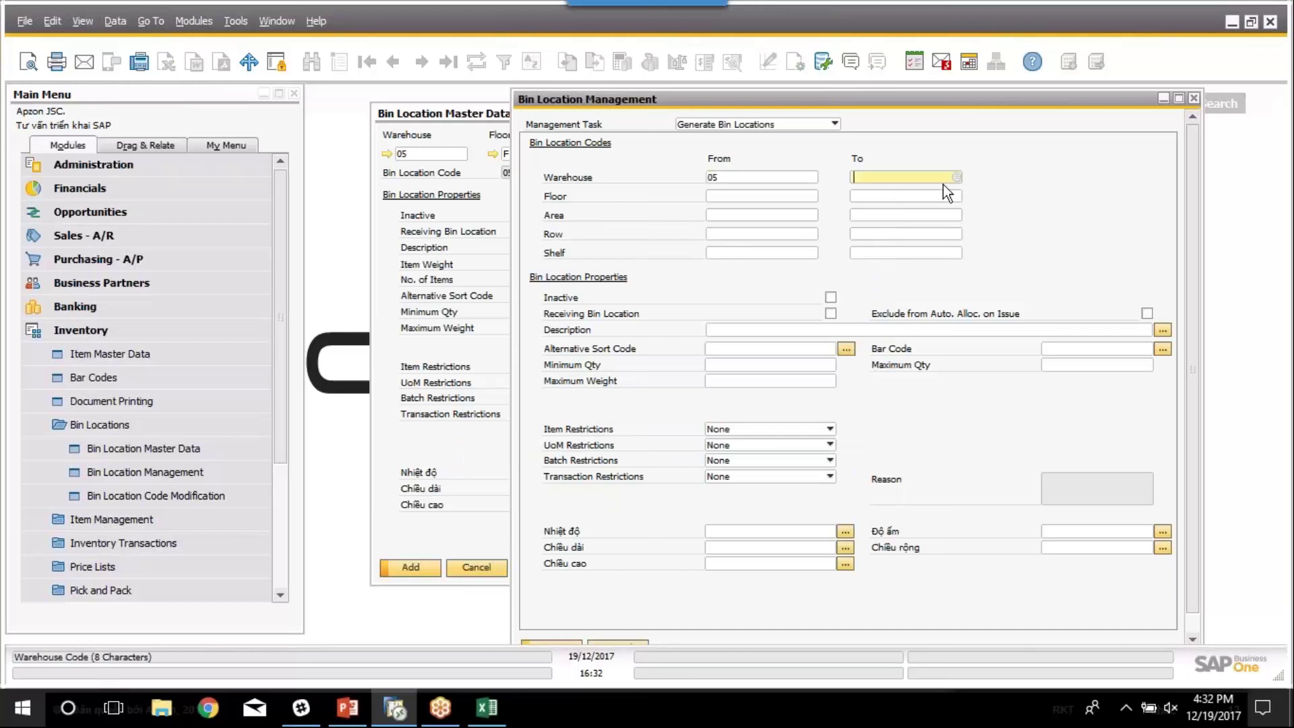
click(957, 177)
click(429, 476)
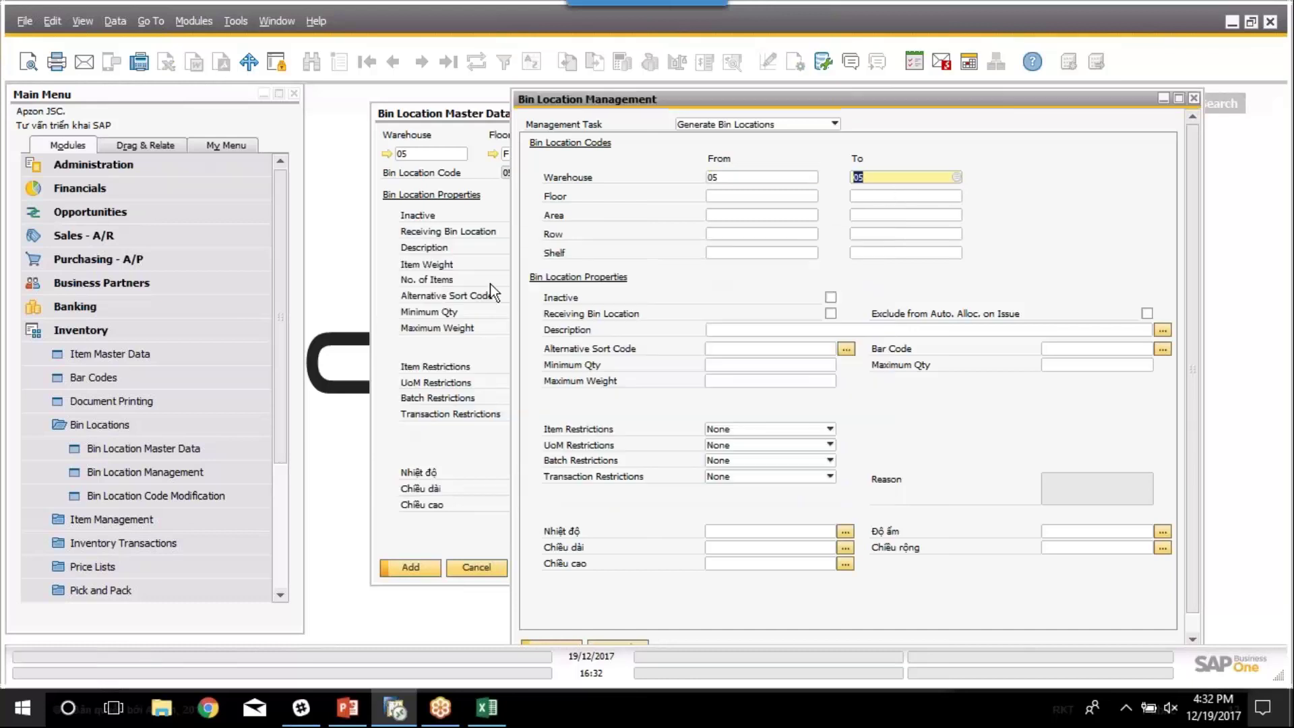
Set the floor range for the generated bin locations from F05 to F09
click(735, 201)
key(Tab)
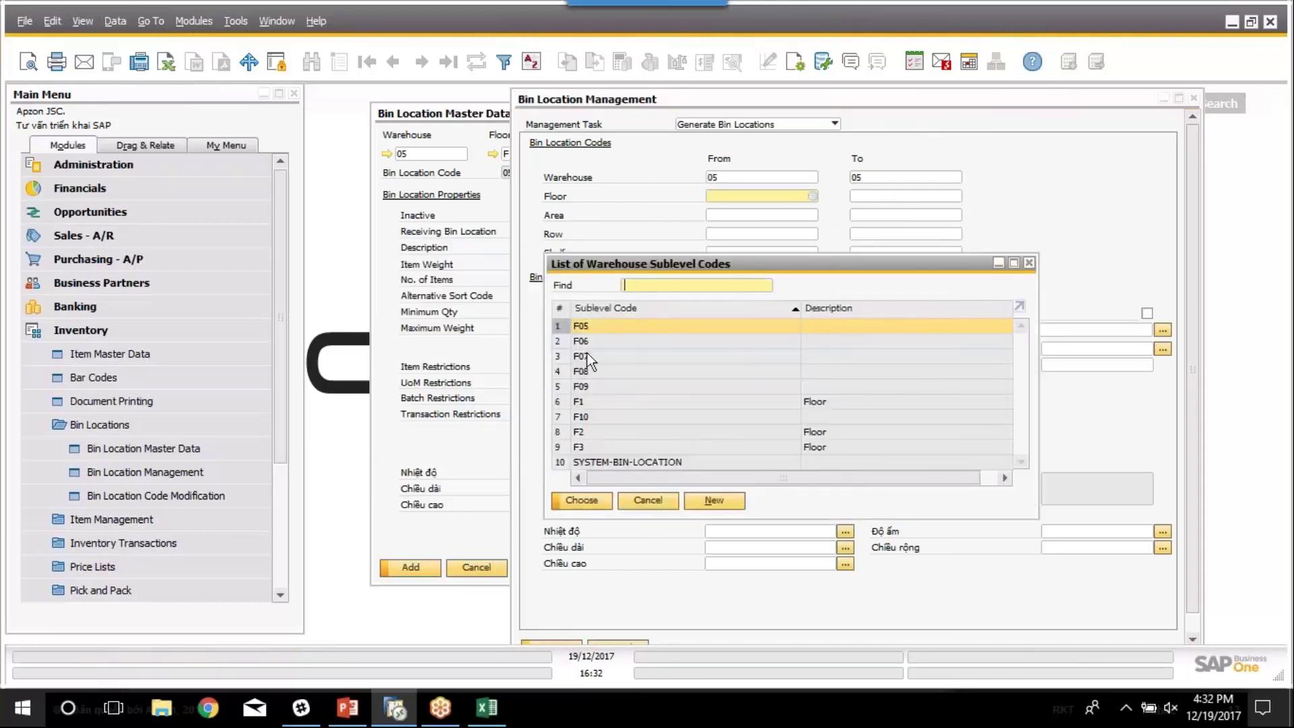
click(591, 501)
click(904, 196)
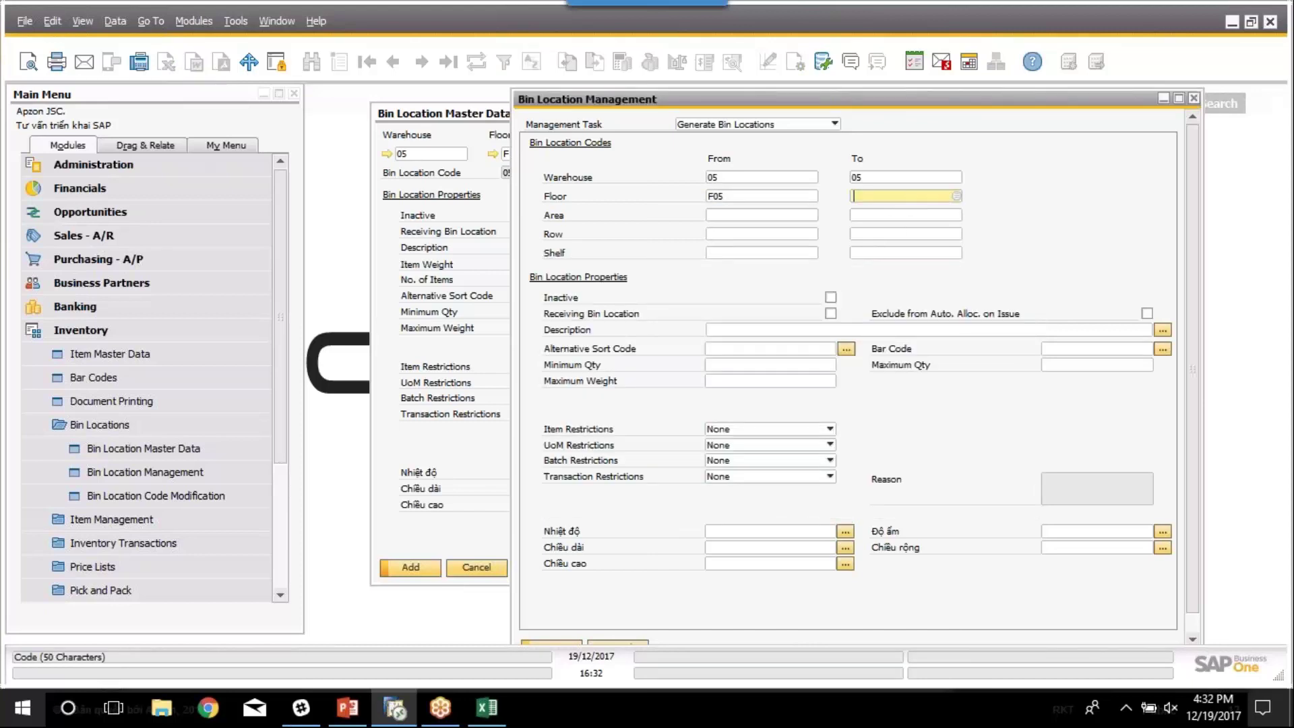
key(Tab)
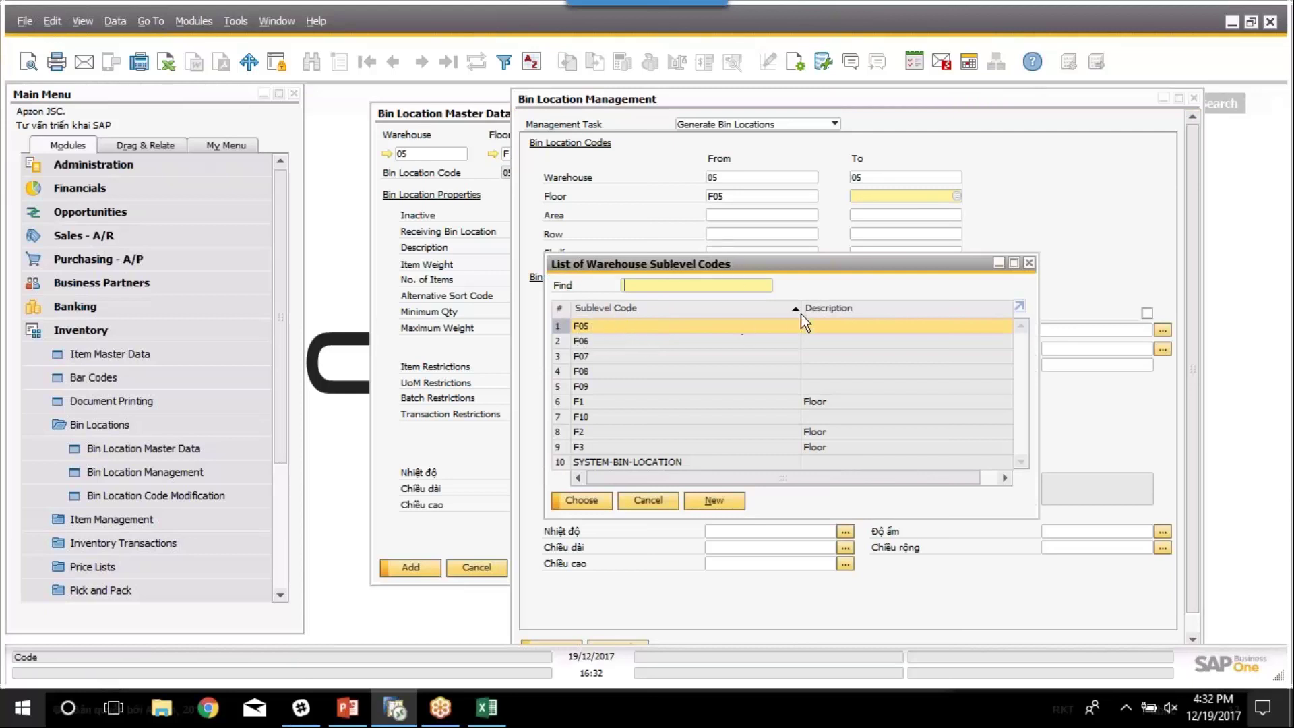
click(597, 389)
click(585, 502)
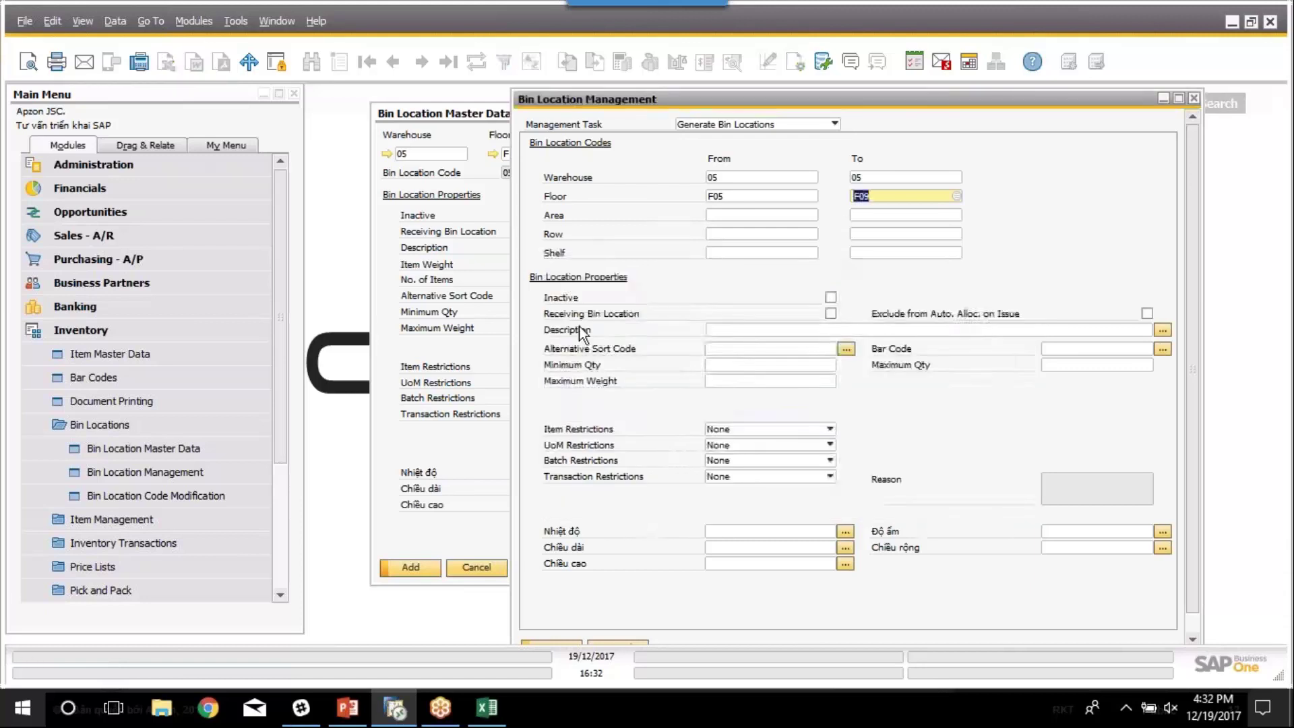
Set the area range for the generated bin locations from BLUE to YELLOW
click(732, 216)
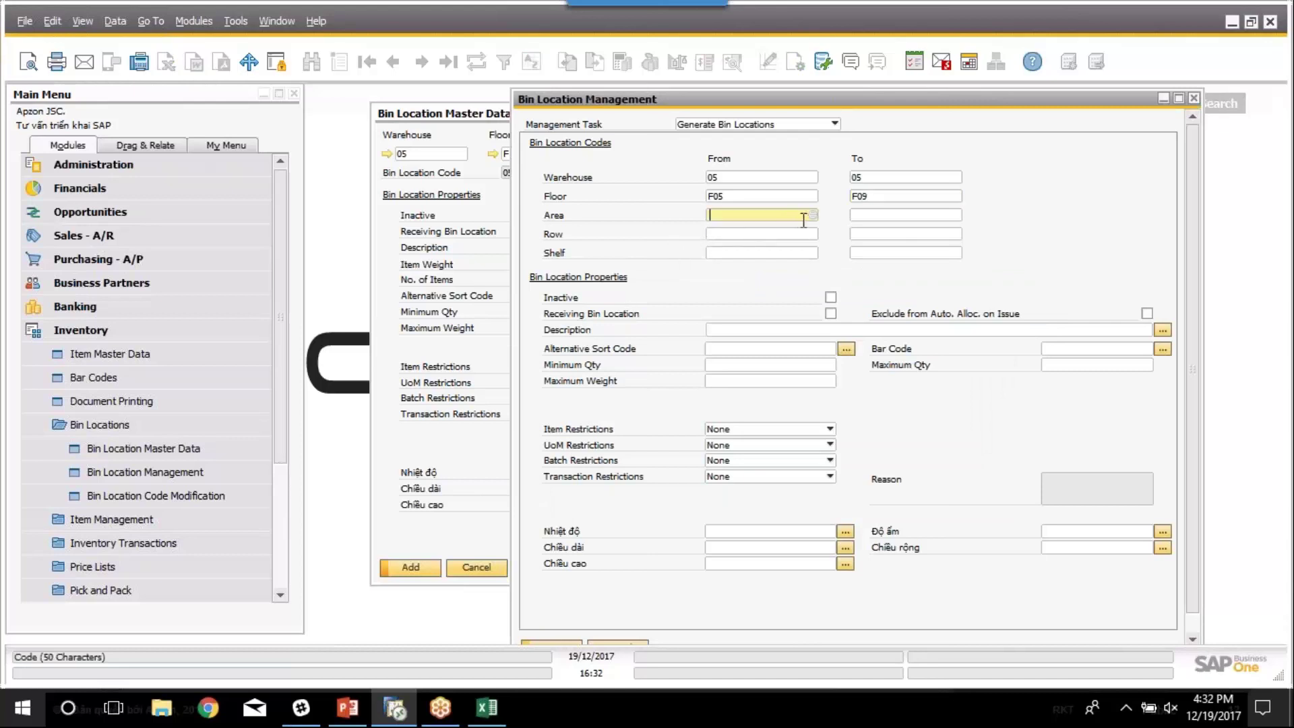
key(Tab)
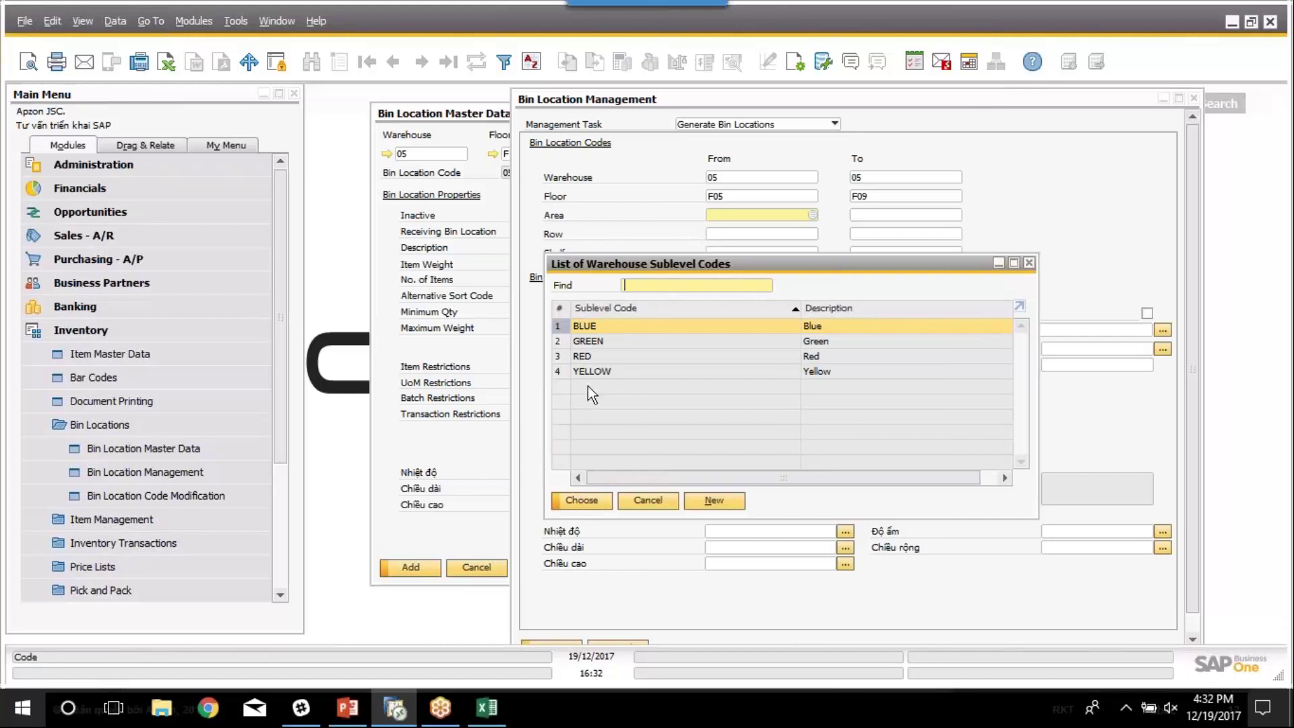
click(573, 501)
click(892, 211)
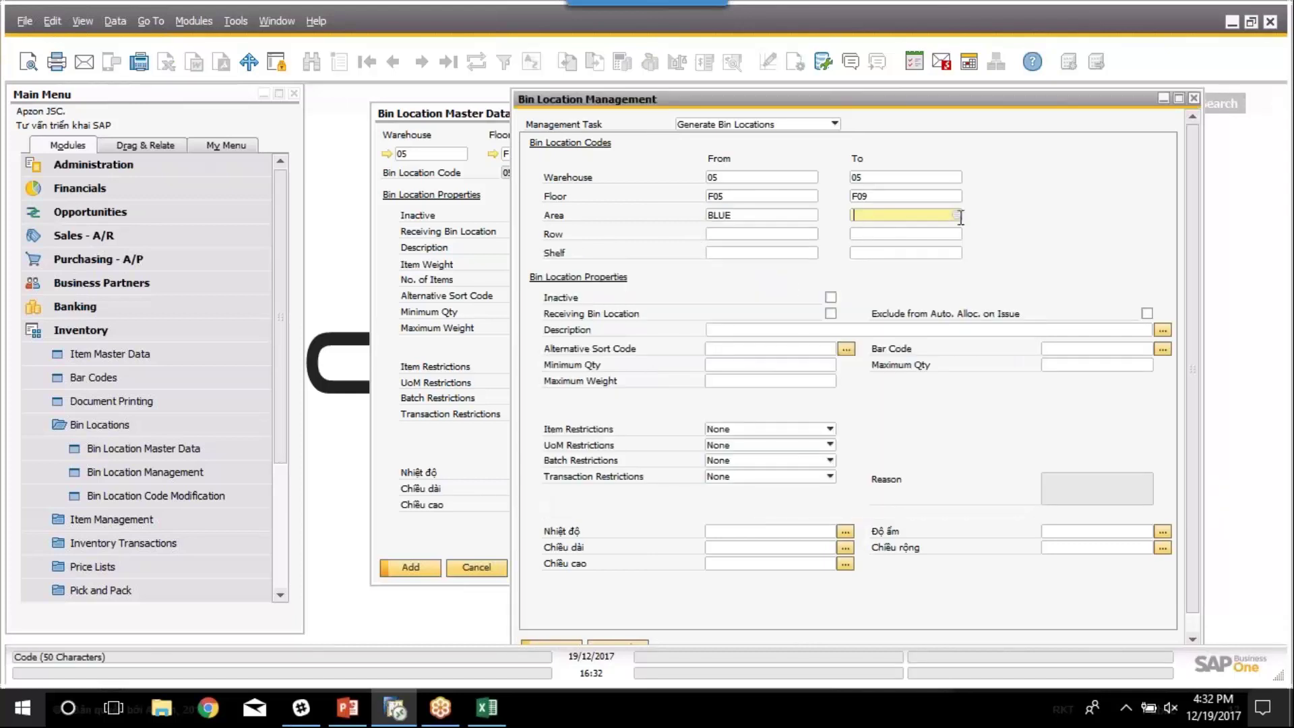
key(Tab)
click(675, 370)
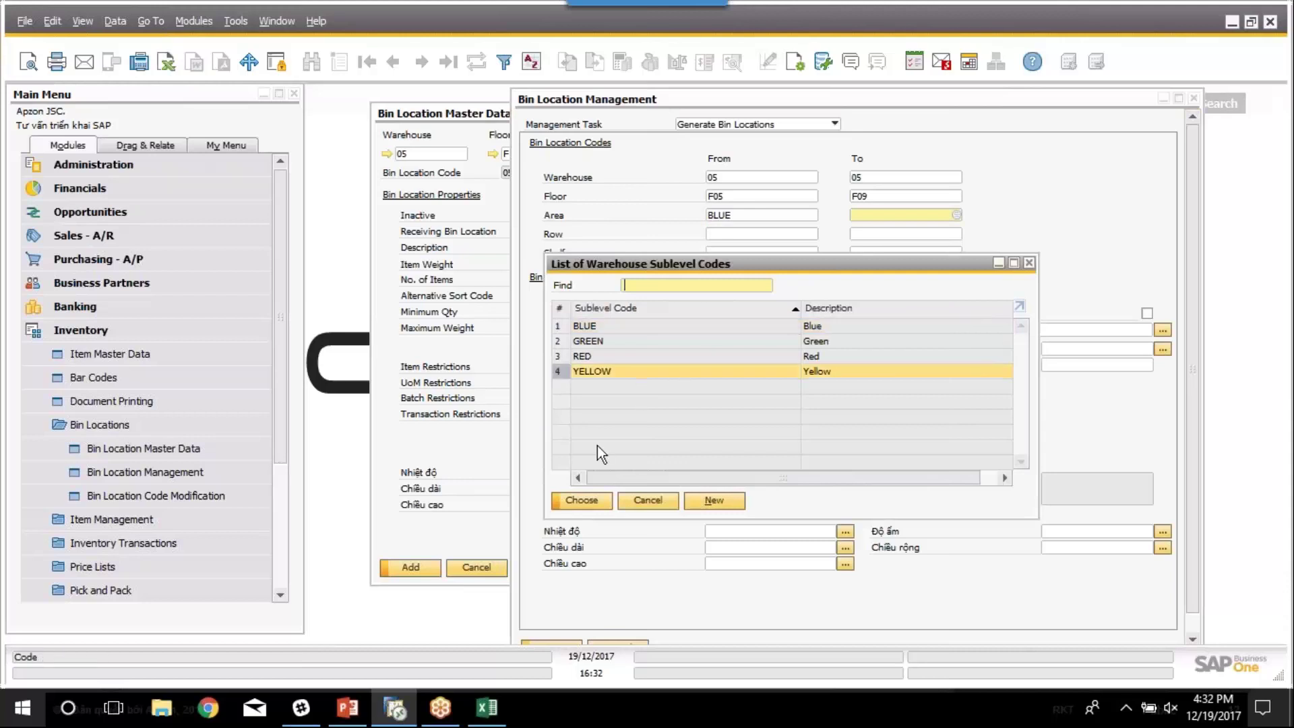
click(573, 501)
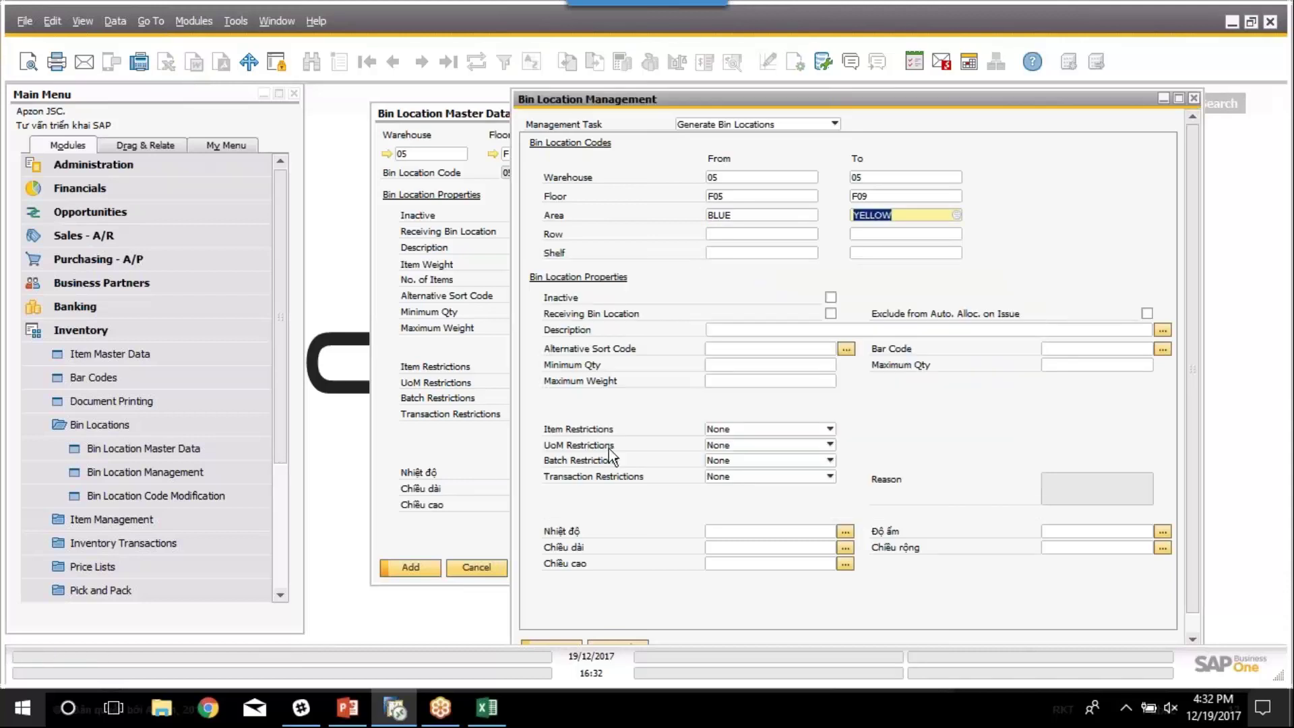
Set the row range for the generated bin locations from R01 to R10
click(796, 235)
click(811, 235)
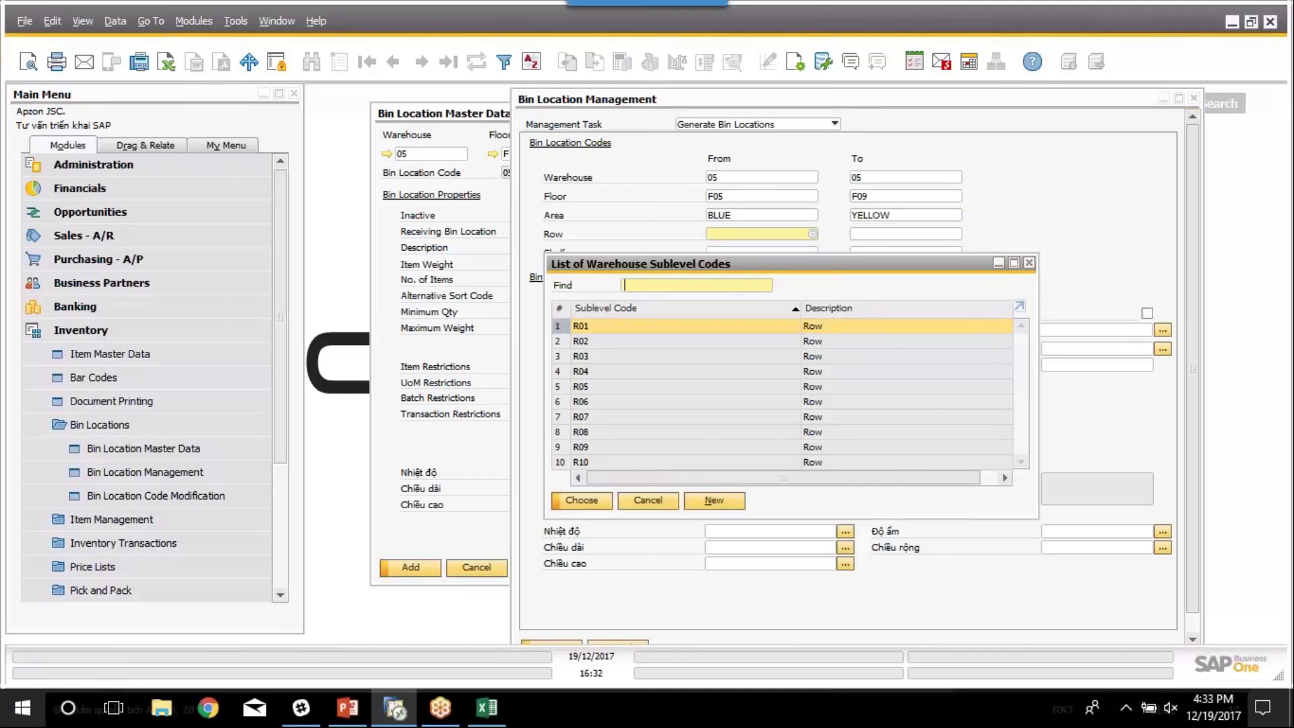
click(596, 501)
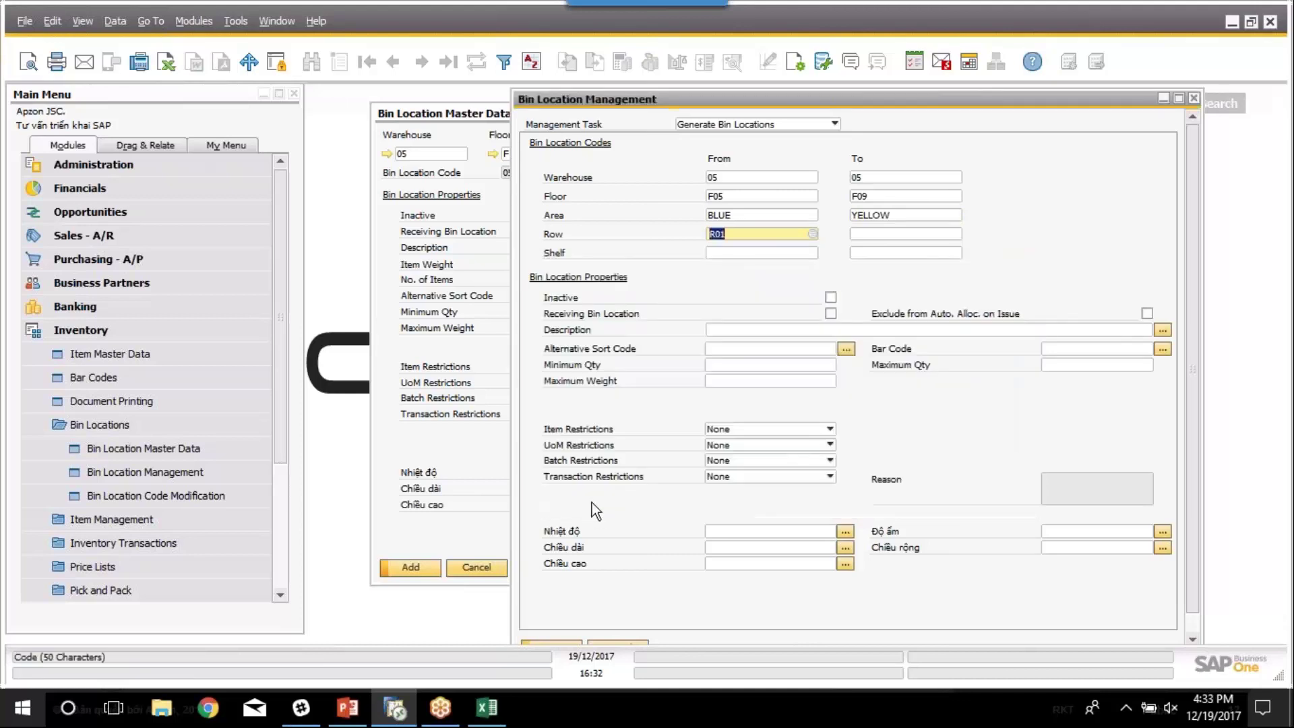
click(936, 236)
key(Tab)
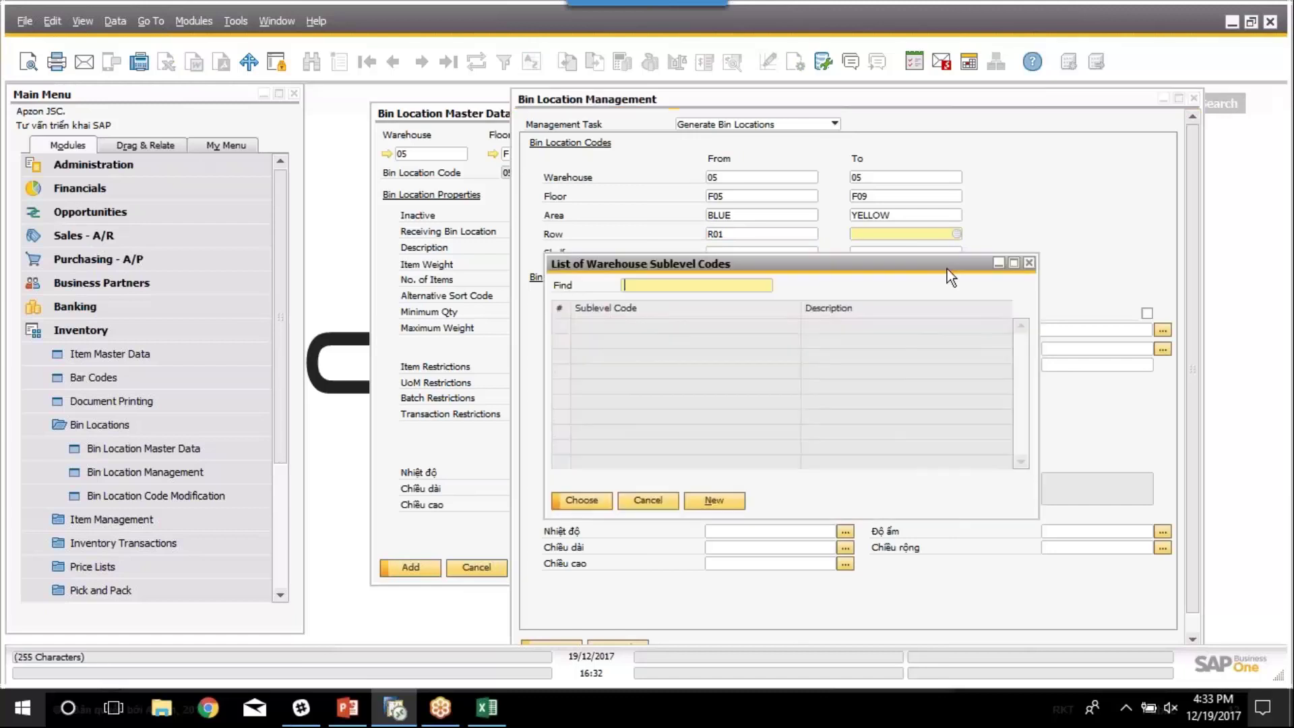
click(716, 463)
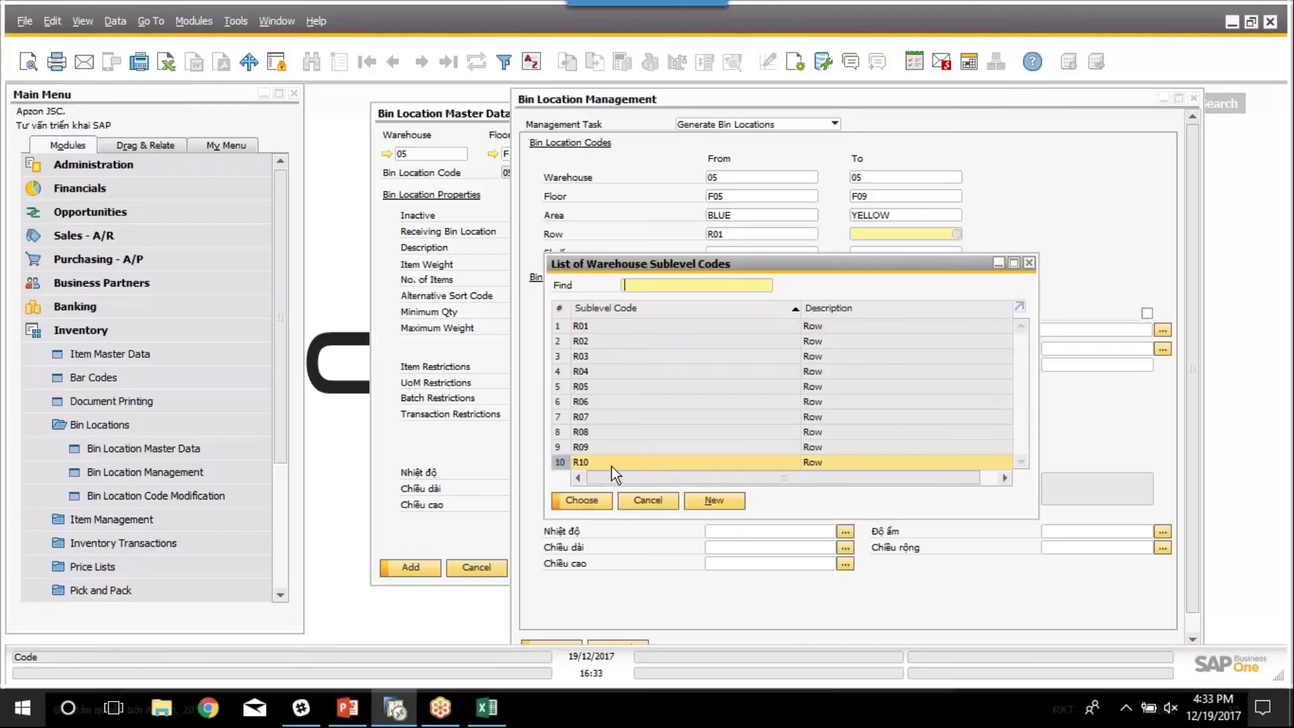
click(581, 499)
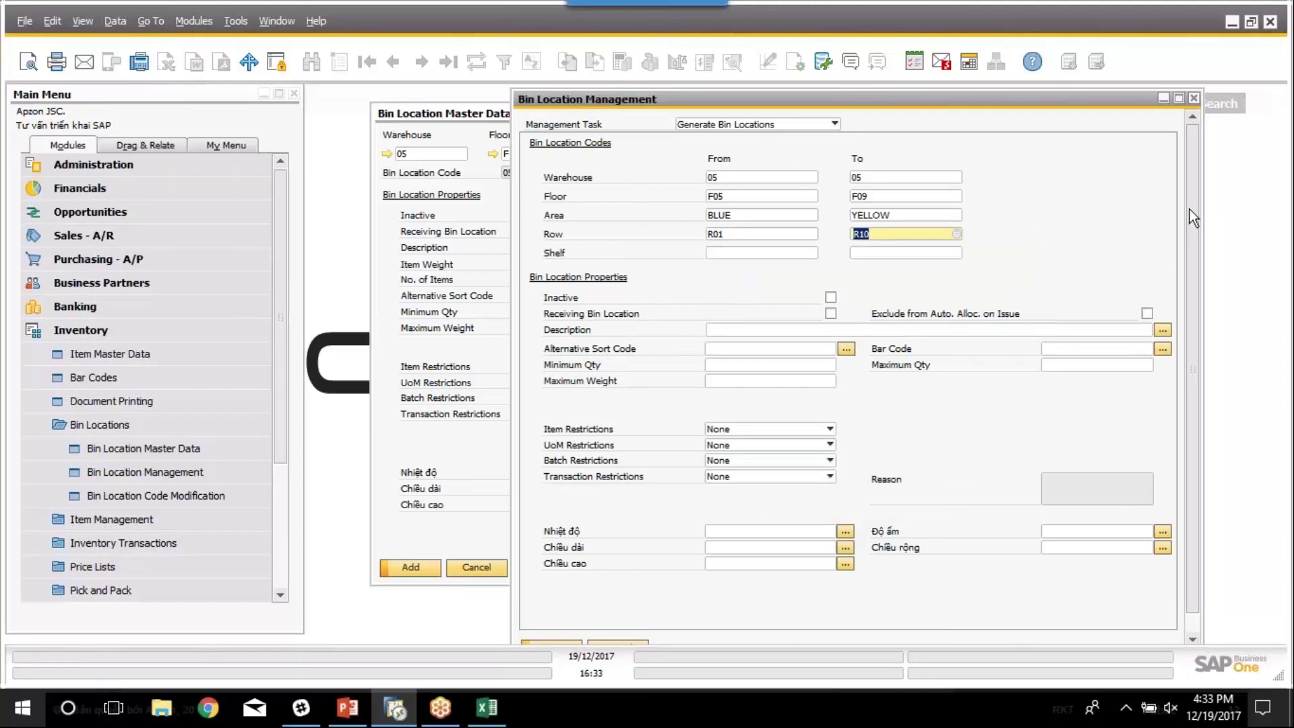
Set the shelf range for the generated bin locations from A to F
scroll(1190, 209, down, 1)
click(754, 232)
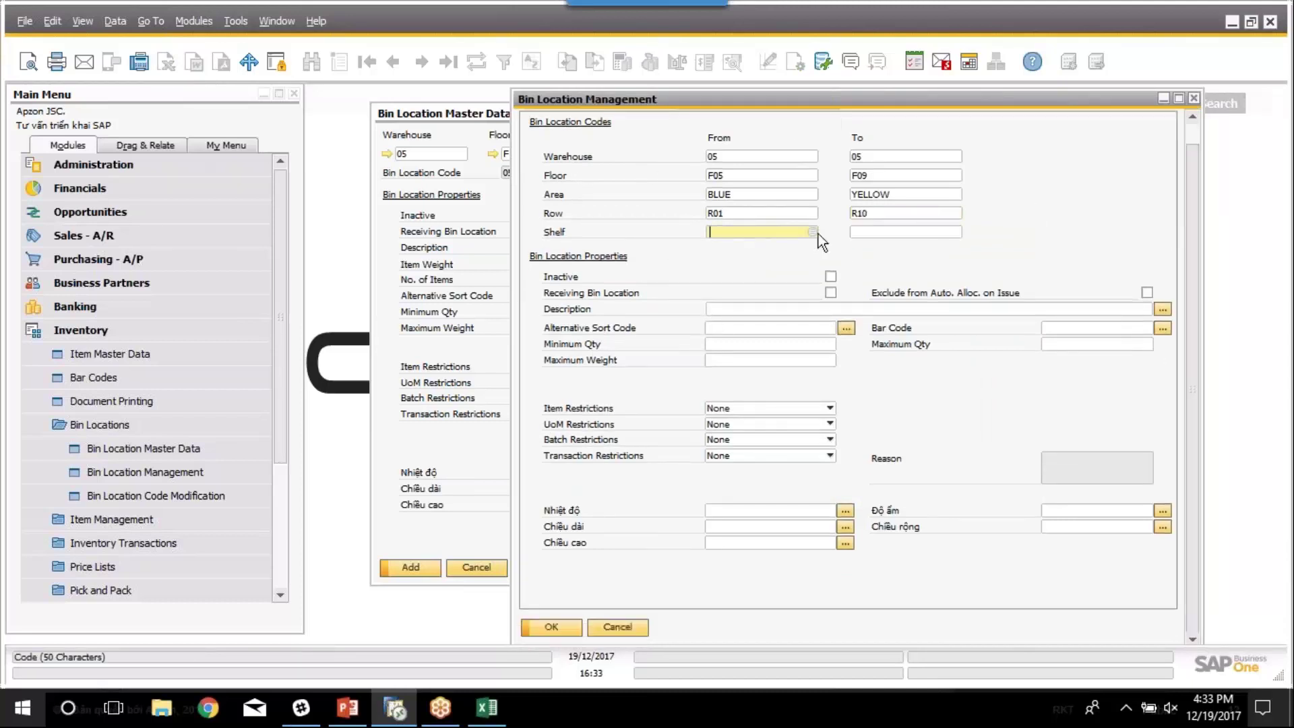
click(815, 233)
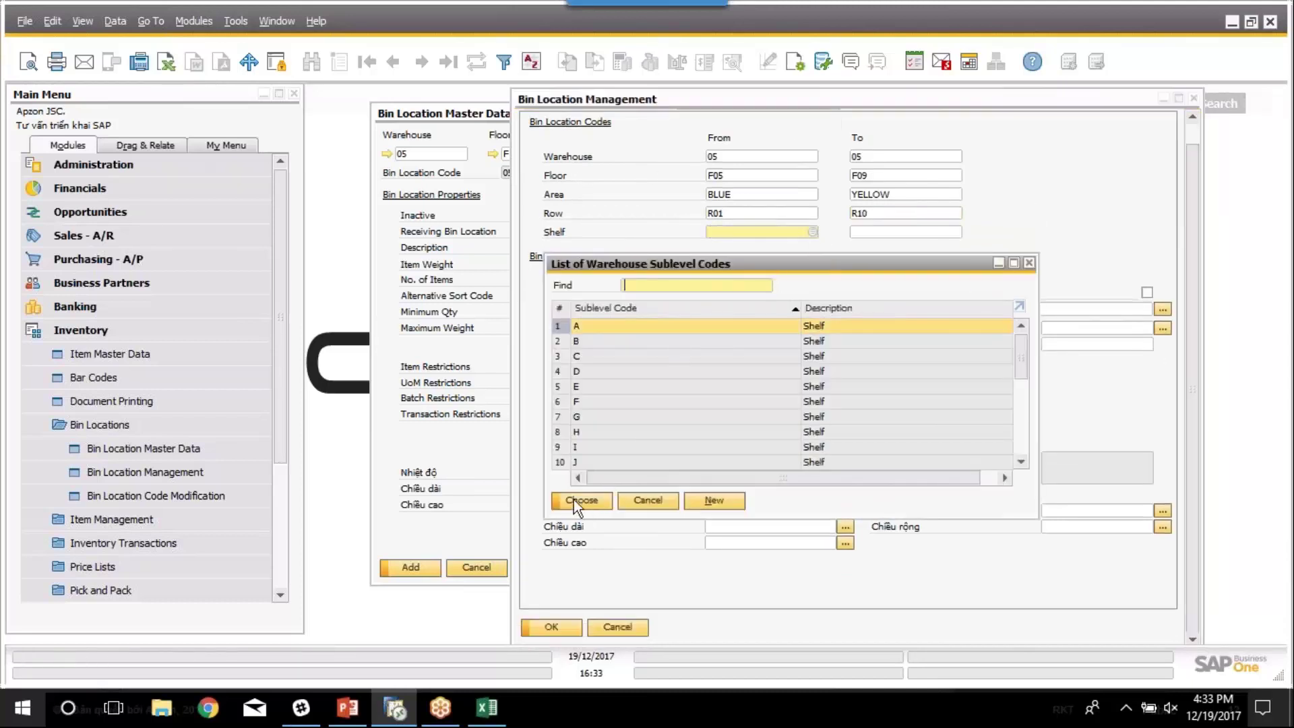
click(573, 500)
click(922, 232)
click(958, 232)
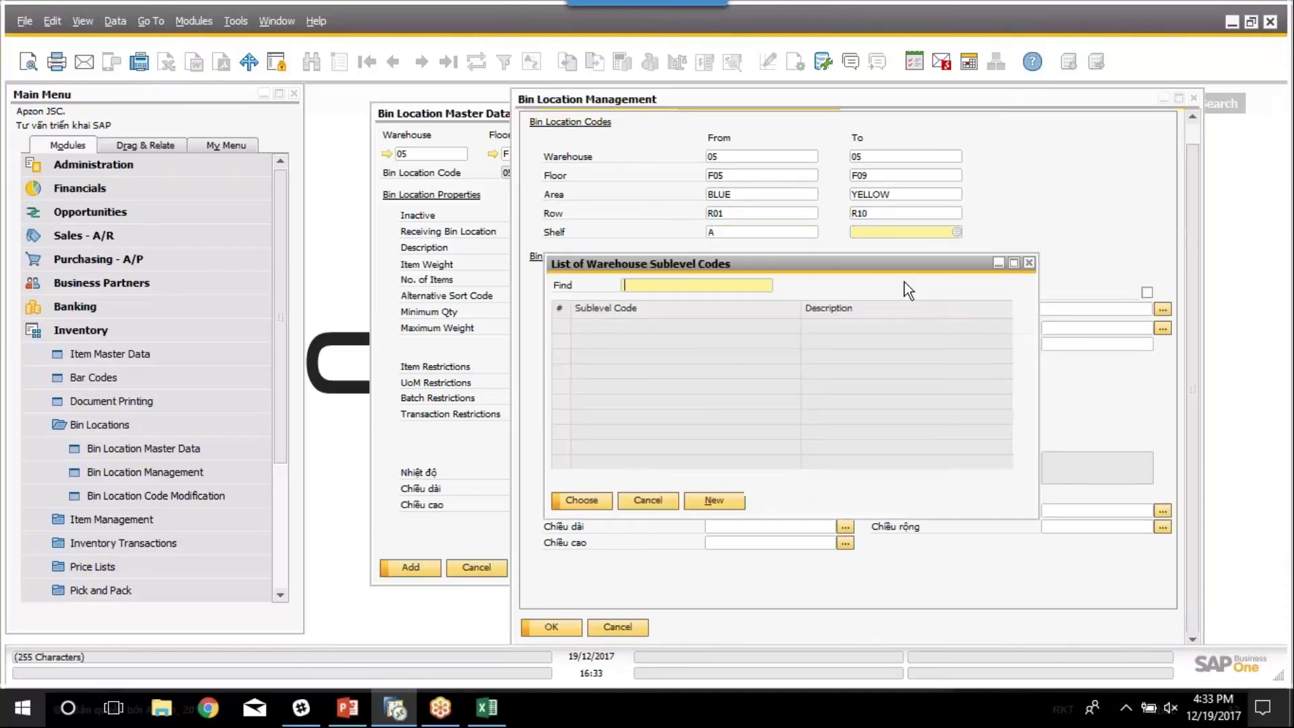
click(634, 403)
click(579, 501)
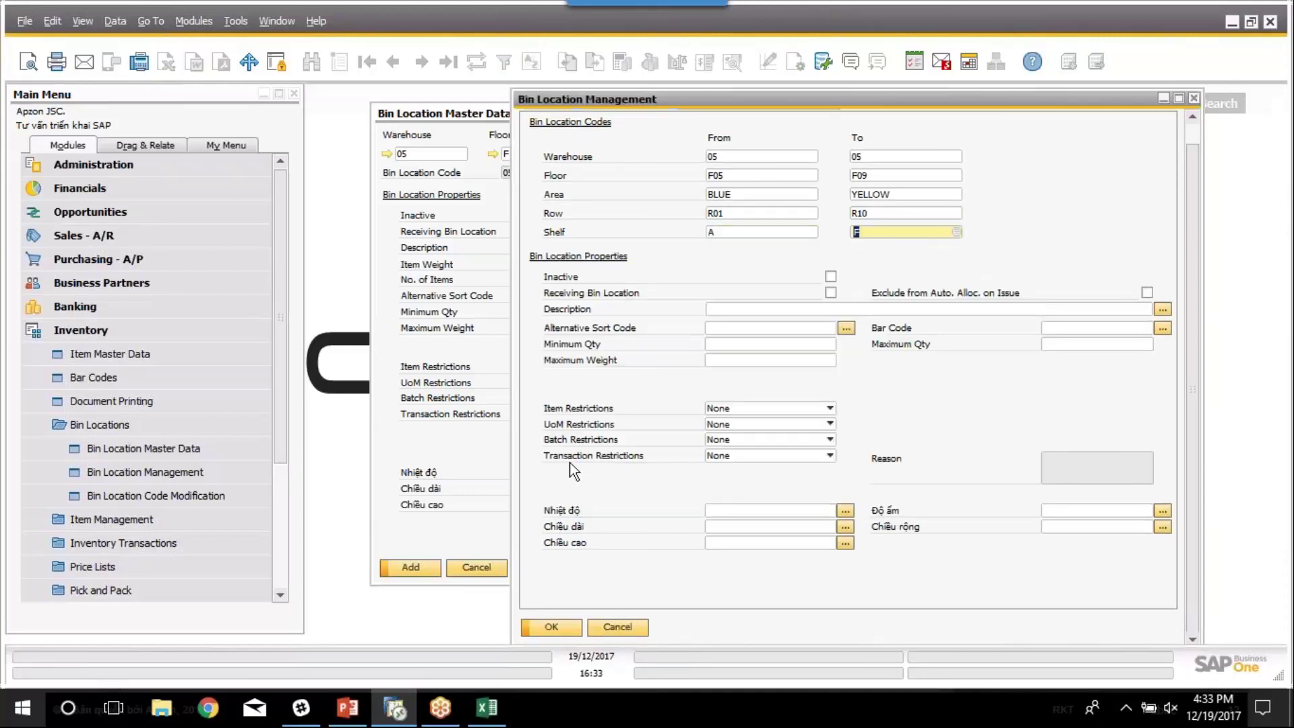
Review the bin location code ranges and the property fields, including description and alternative sort code, alongside the single bin location form
drag(1191, 167, 1188, 127)
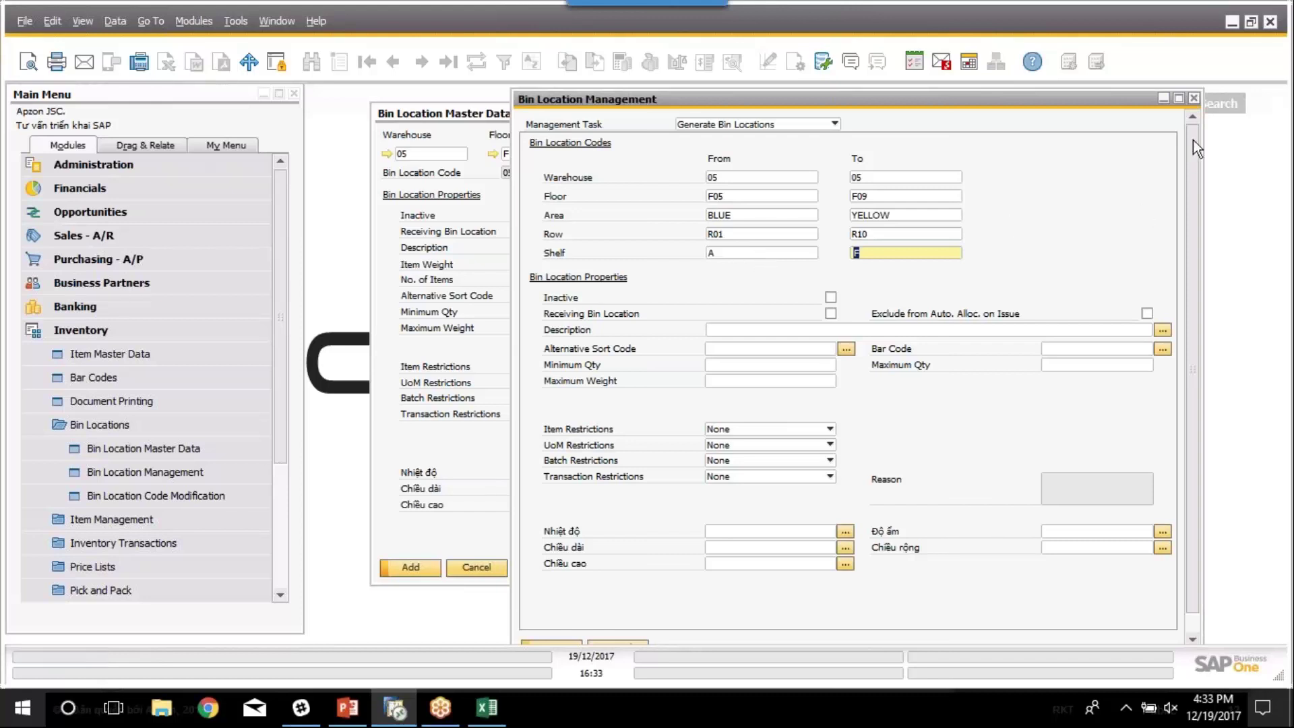
drag(1193, 140, 1176, 199)
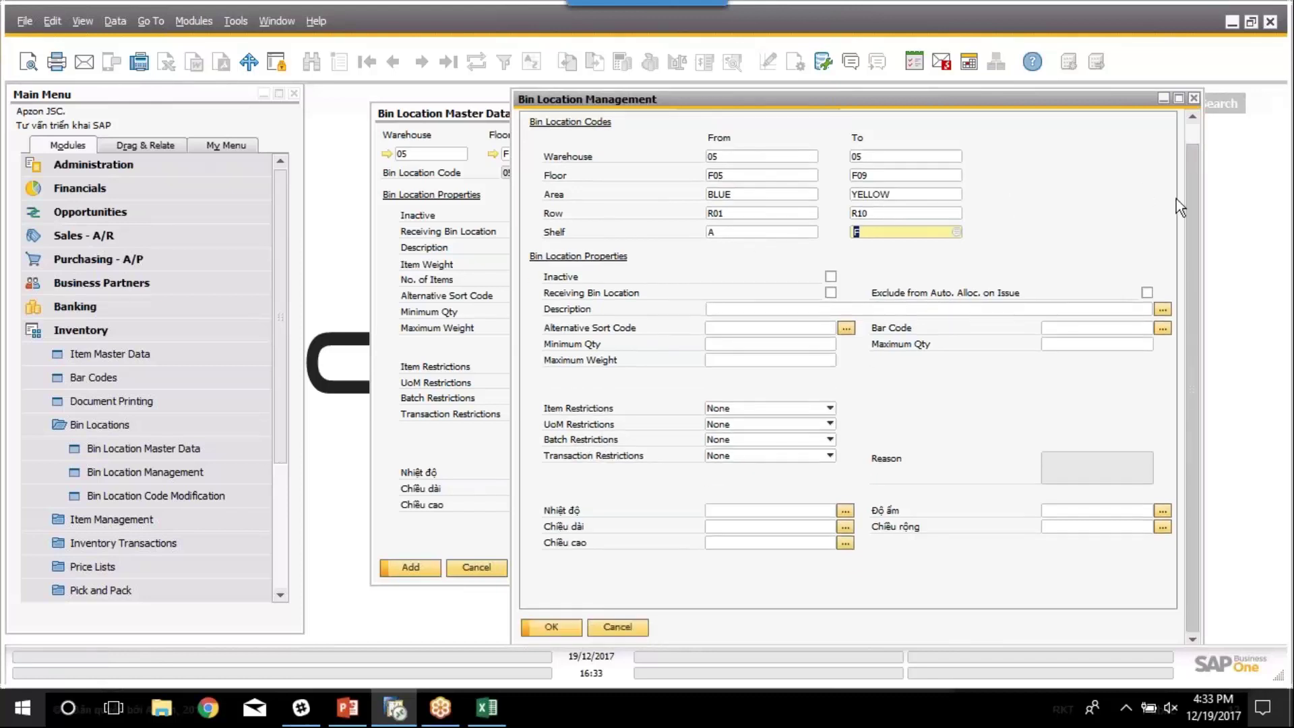
click(782, 313)
click(774, 327)
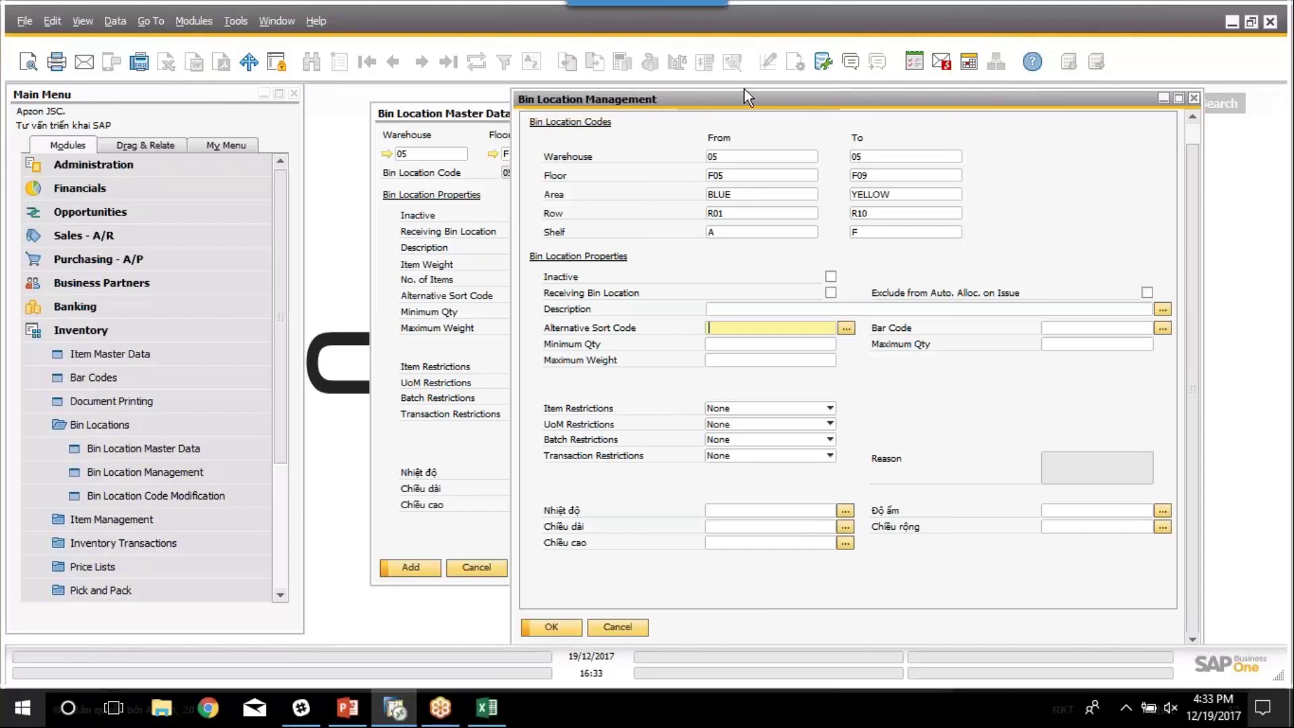
drag(744, 97, 949, 83)
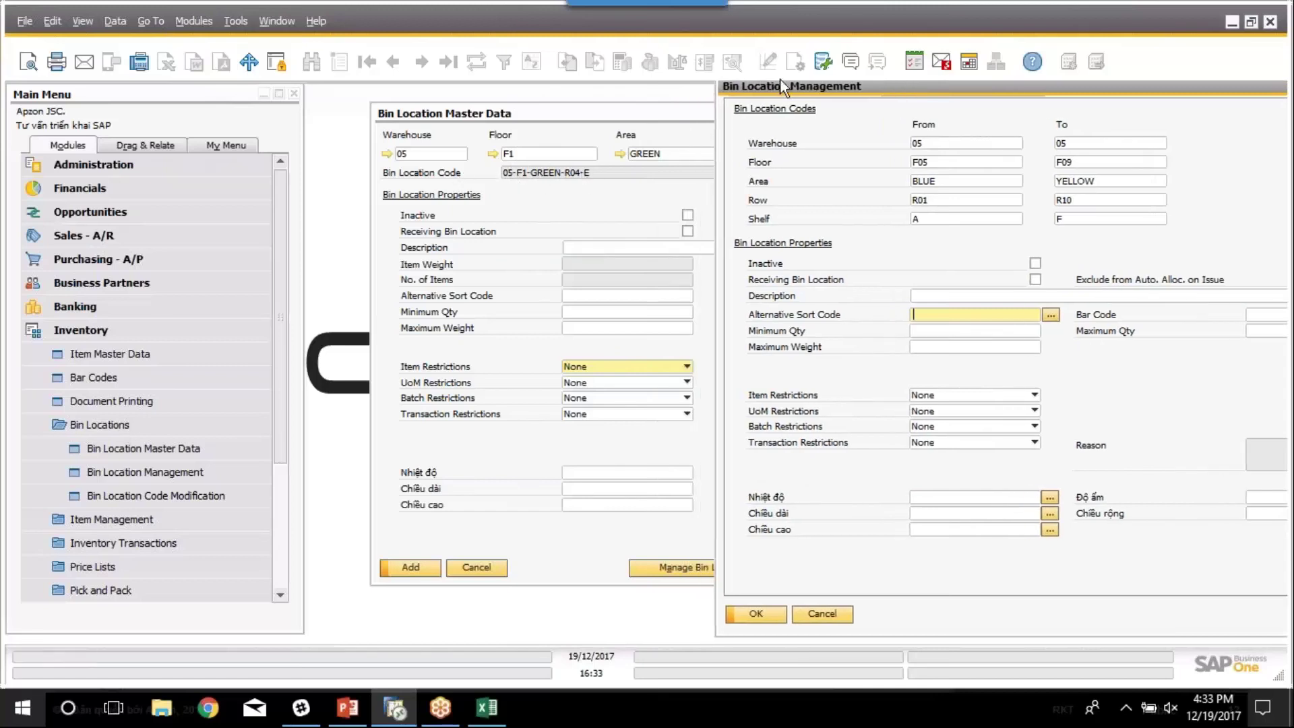
drag(771, 89, 732, 94)
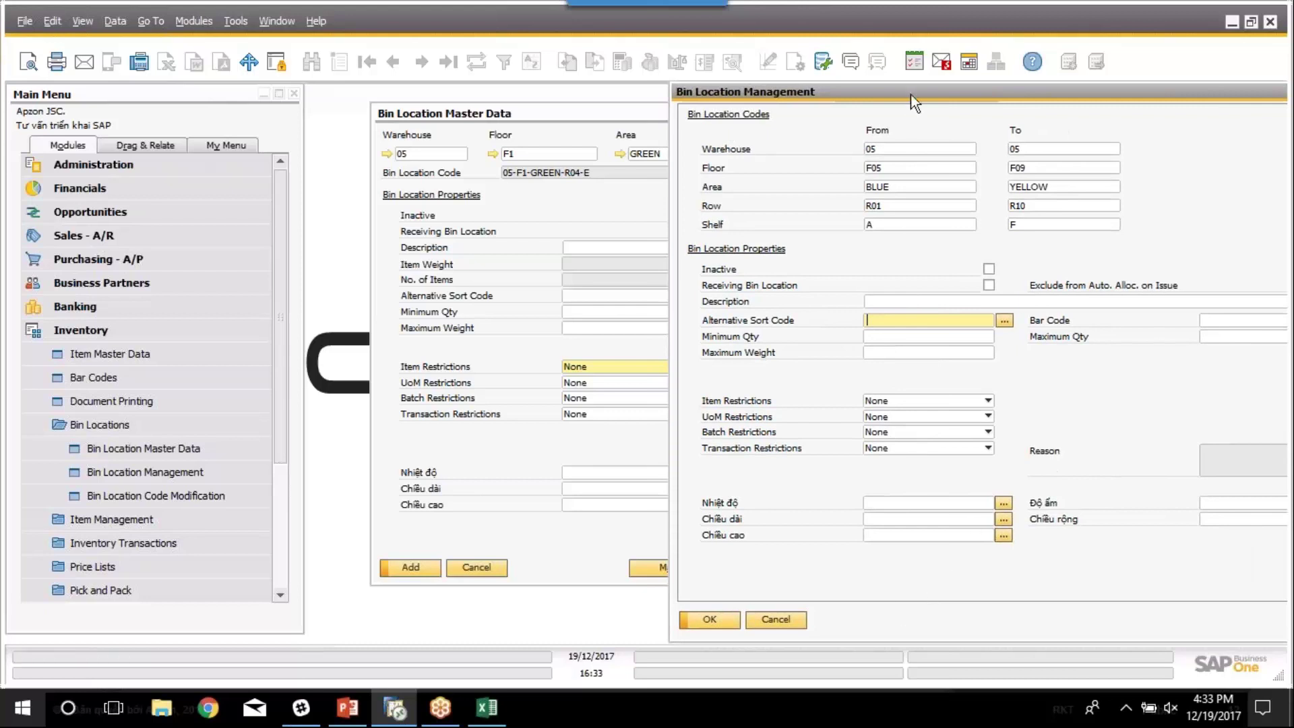
drag(912, 94, 794, 103)
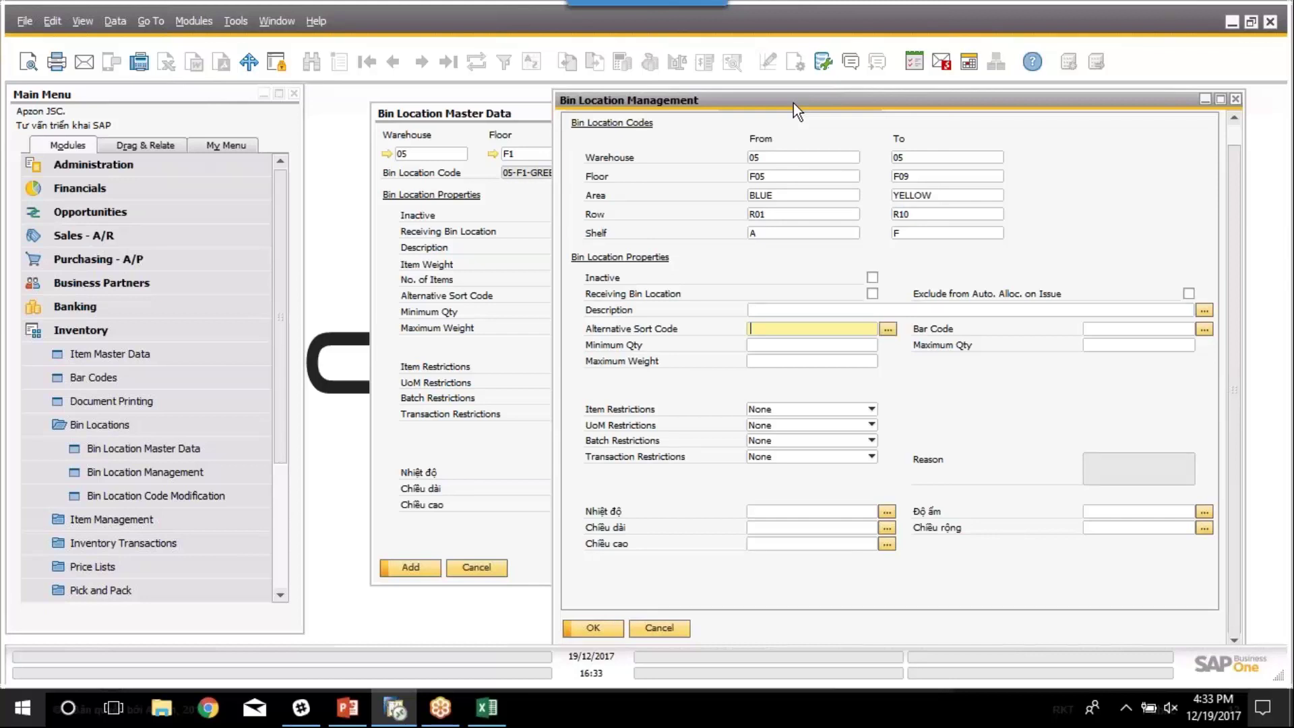
drag(795, 103, 755, 104)
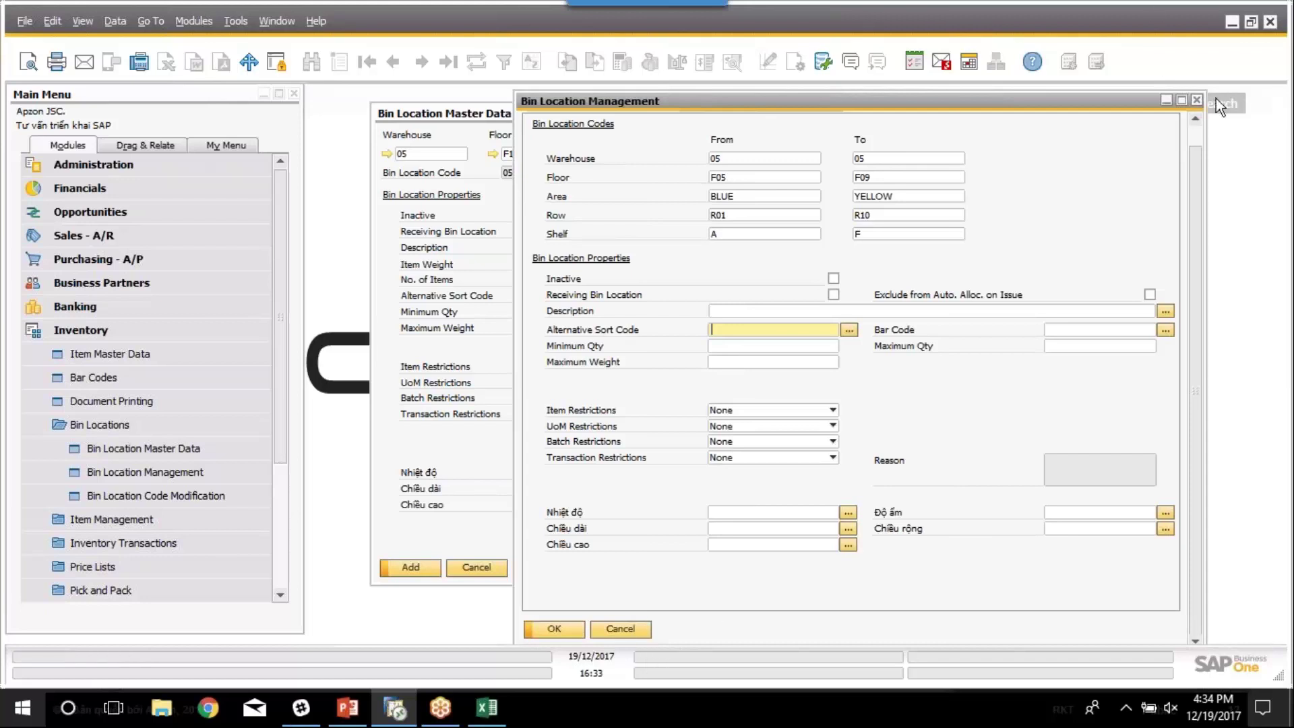
drag(1197, 167, 1194, 148)
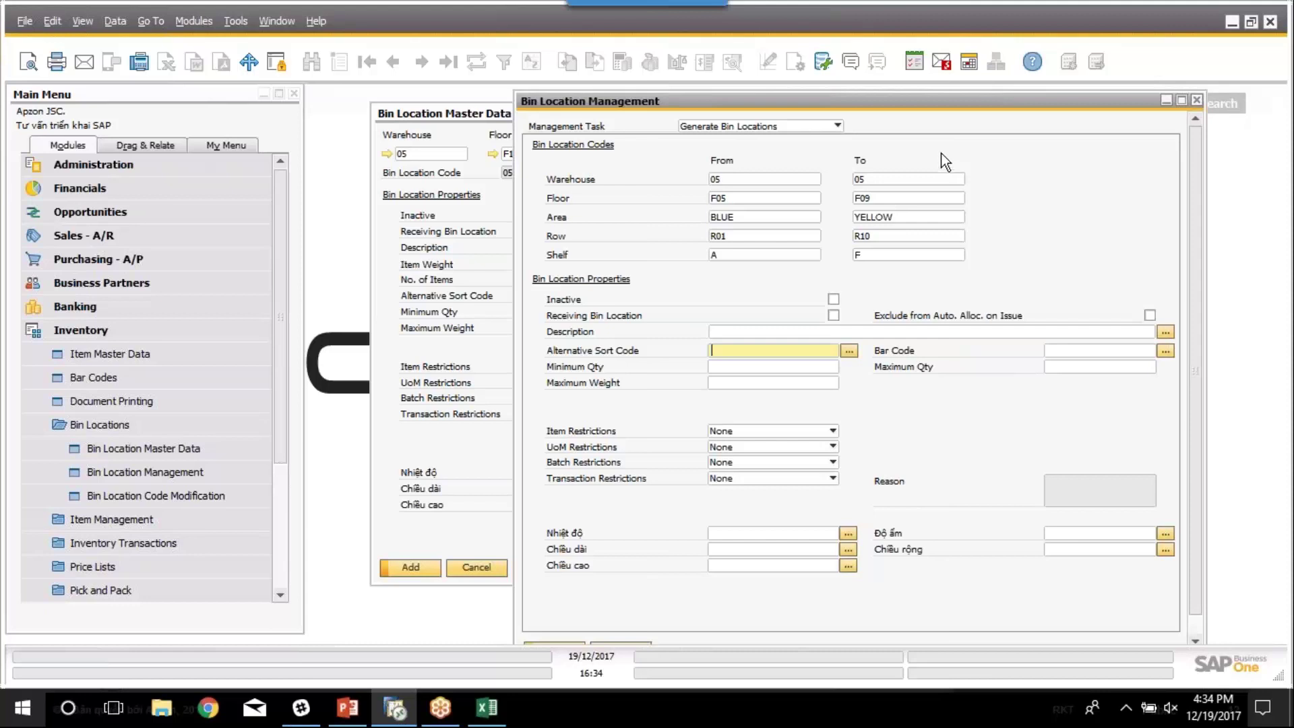
Cancel the bulk generation of bin locations and return to the Bin Location Master Data form
drag(1197, 144, 1185, 261)
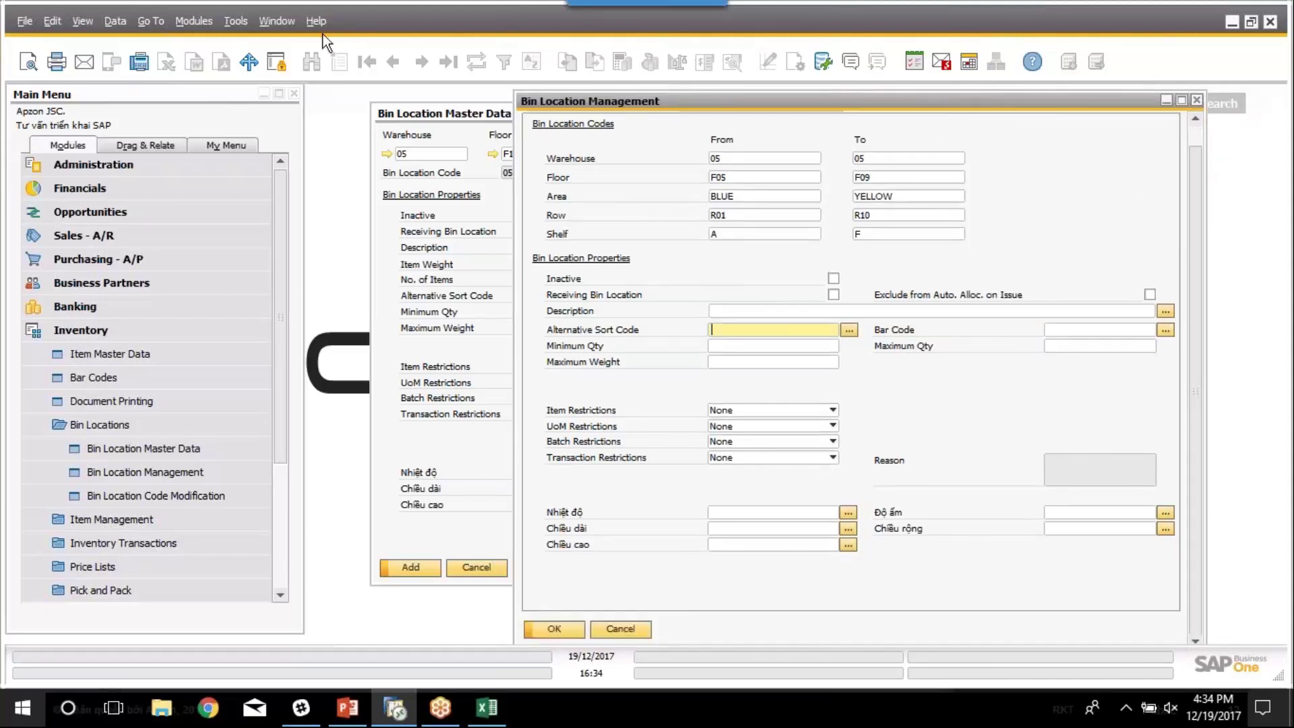
click(638, 631)
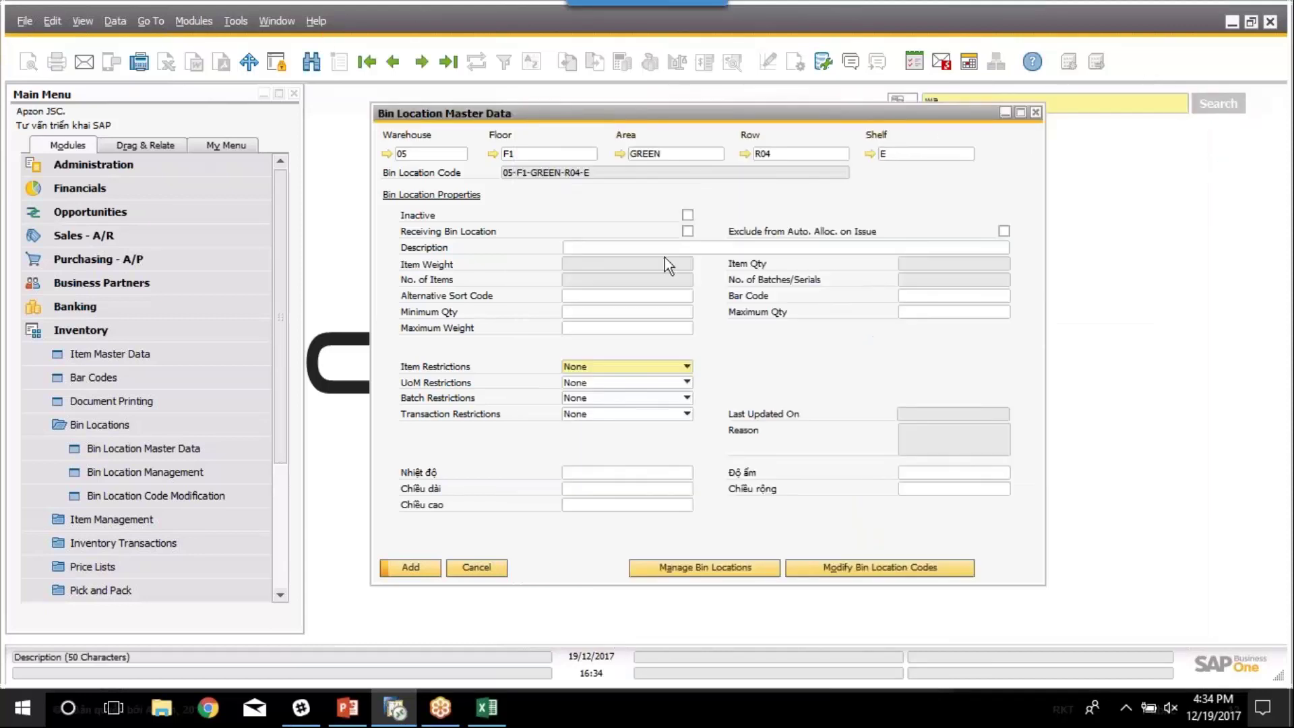
drag(645, 116, 613, 108)
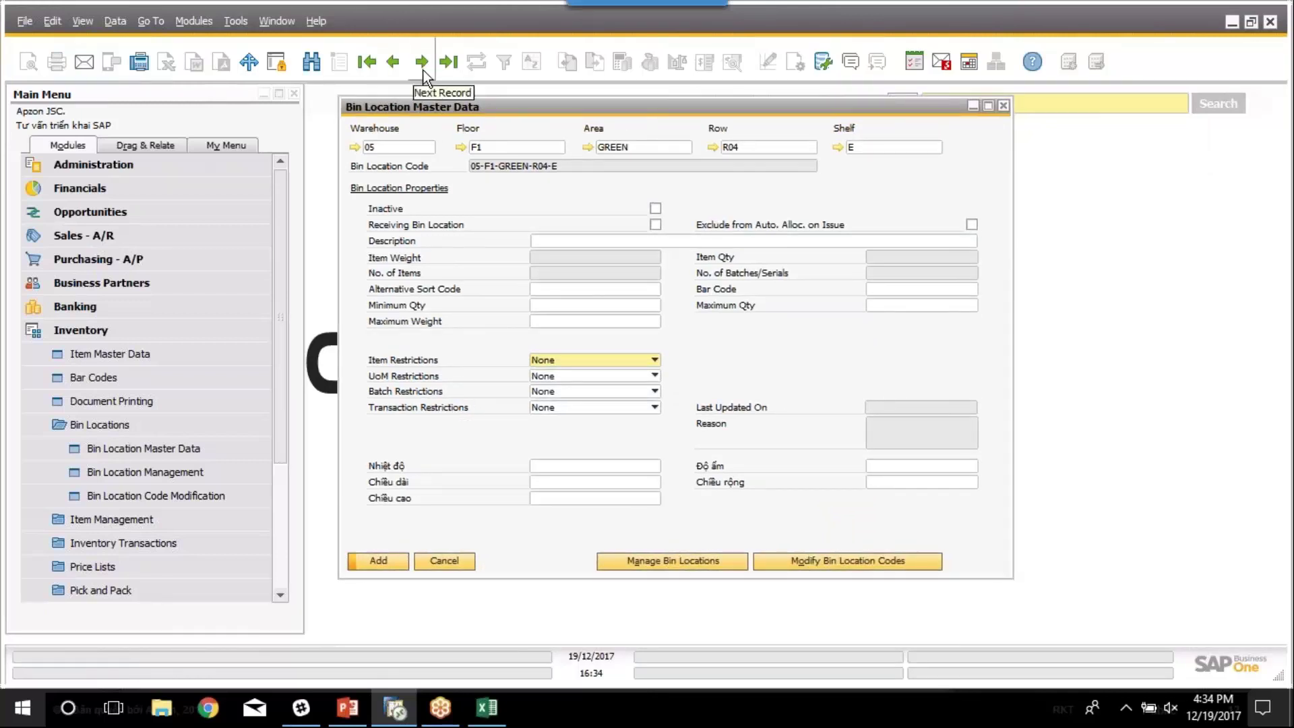
Search the bin location master data for all records with the wildcard * and enlarge the result list
click(424, 70)
click(478, 377)
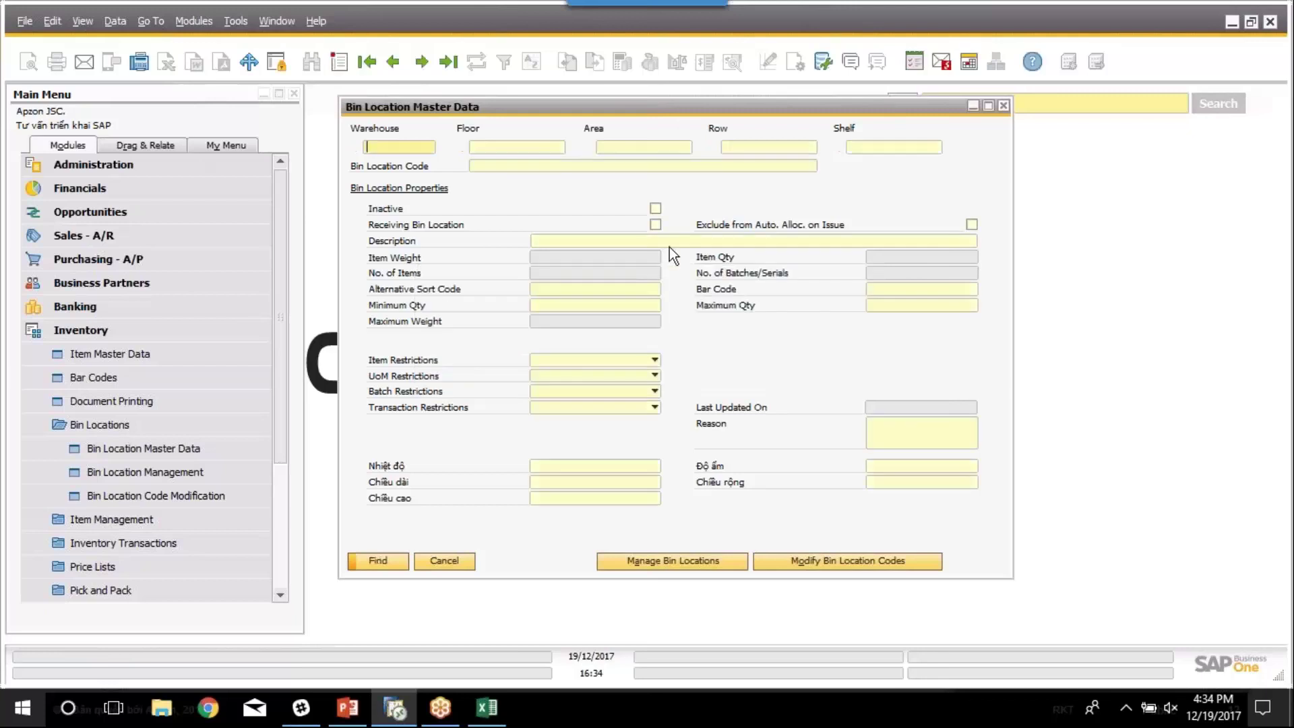
text(*)
key(Tab)
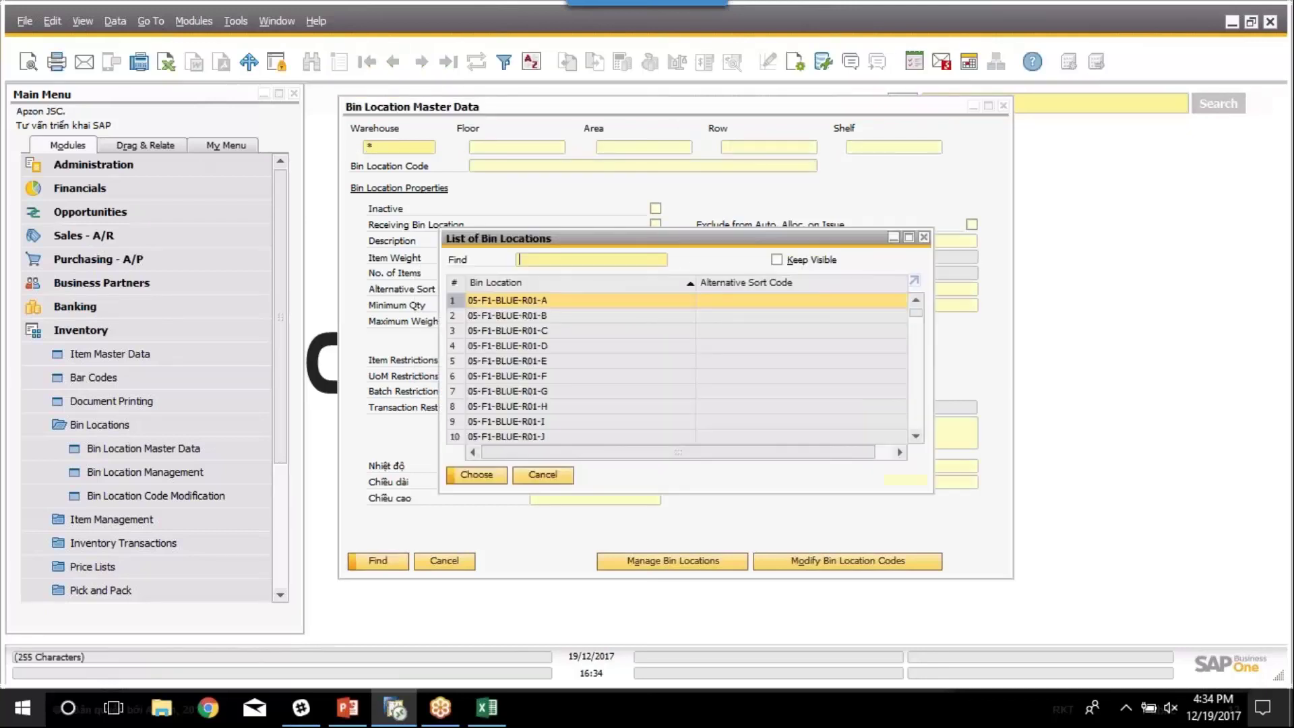
double_click(582, 236)
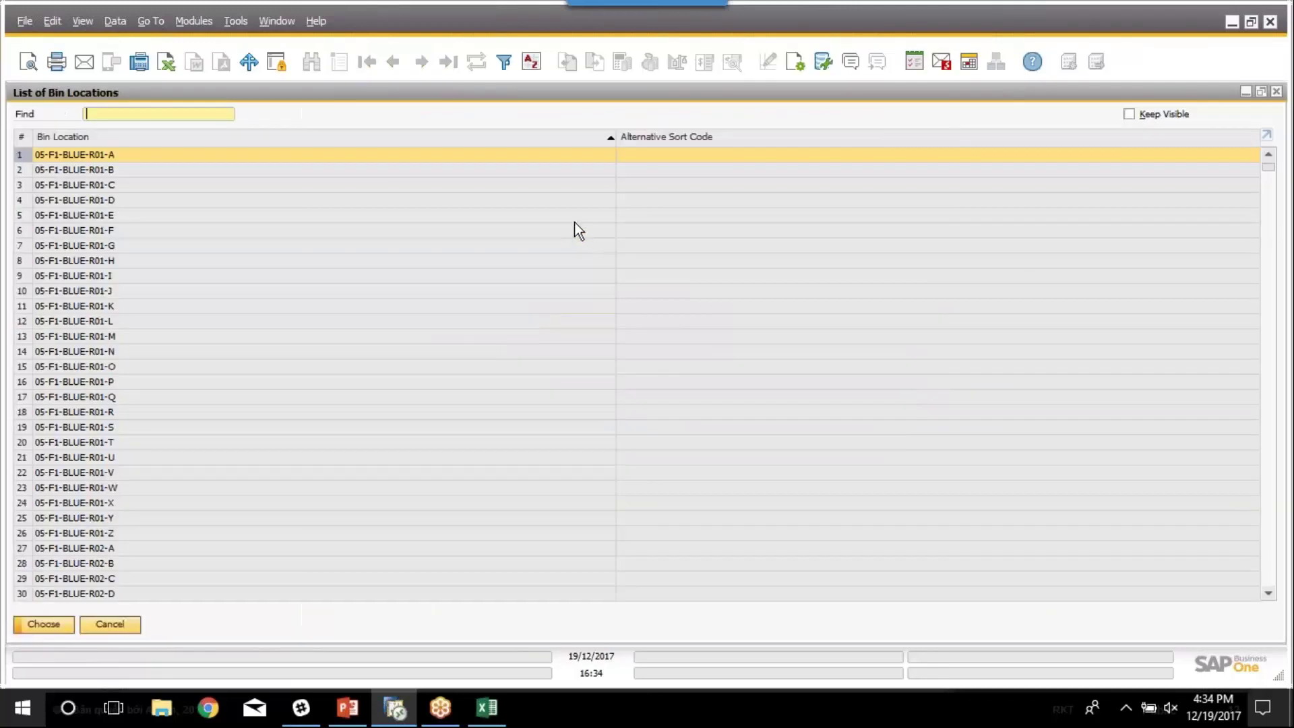
Examine the bin location codes throughout the list, then close it without choosing one
click(239, 215)
click(165, 310)
click(152, 397)
scroll(148, 391, down, 5)
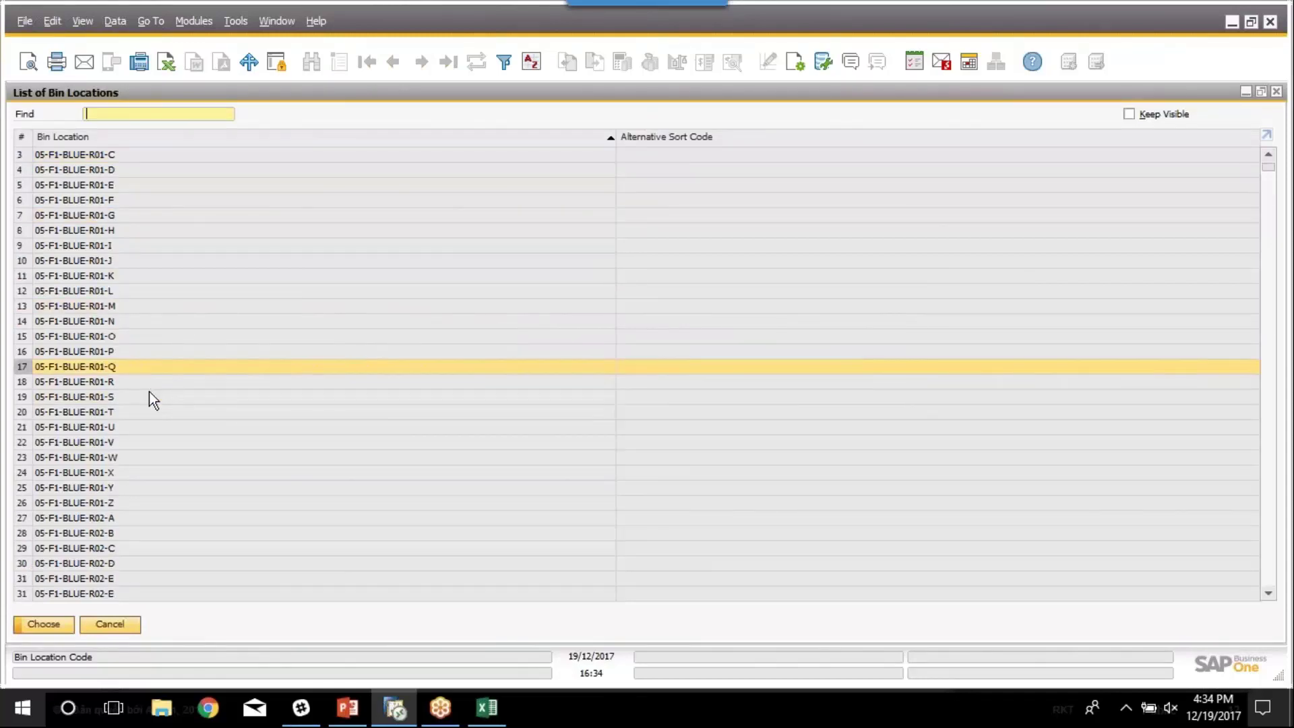
drag(1267, 169, 1268, 389)
click(216, 276)
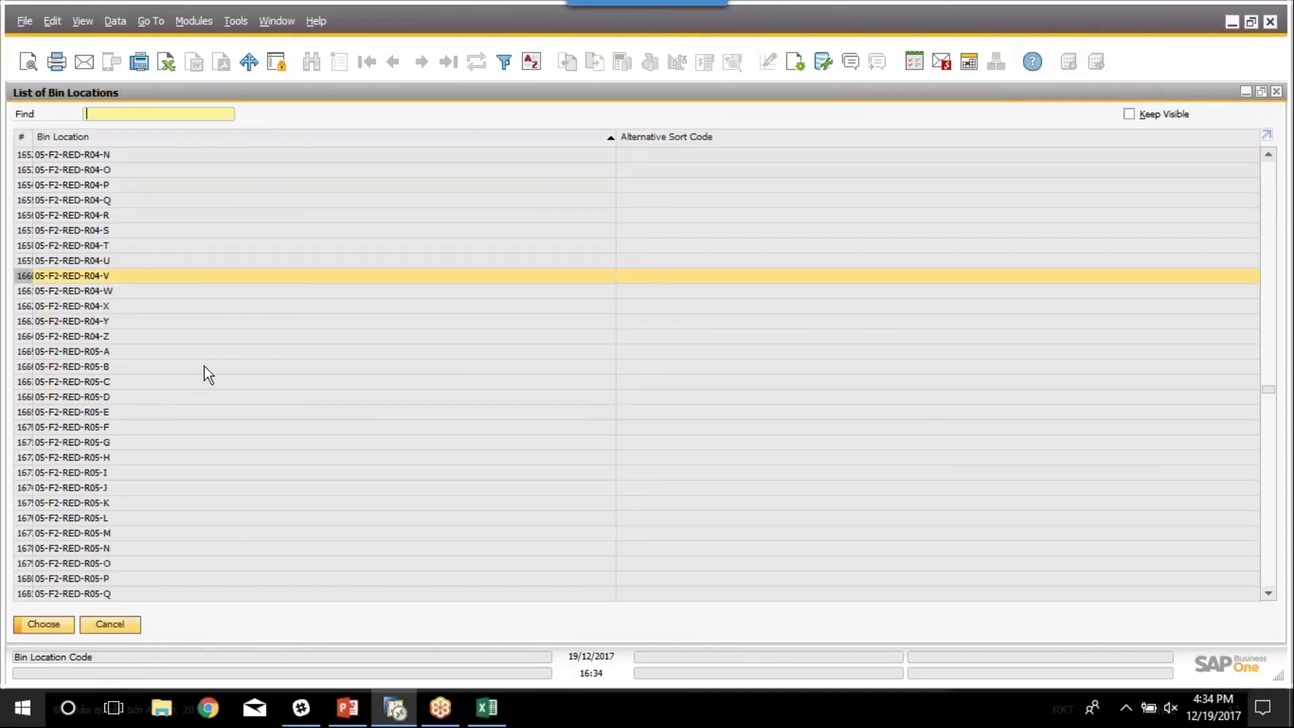
click(204, 471)
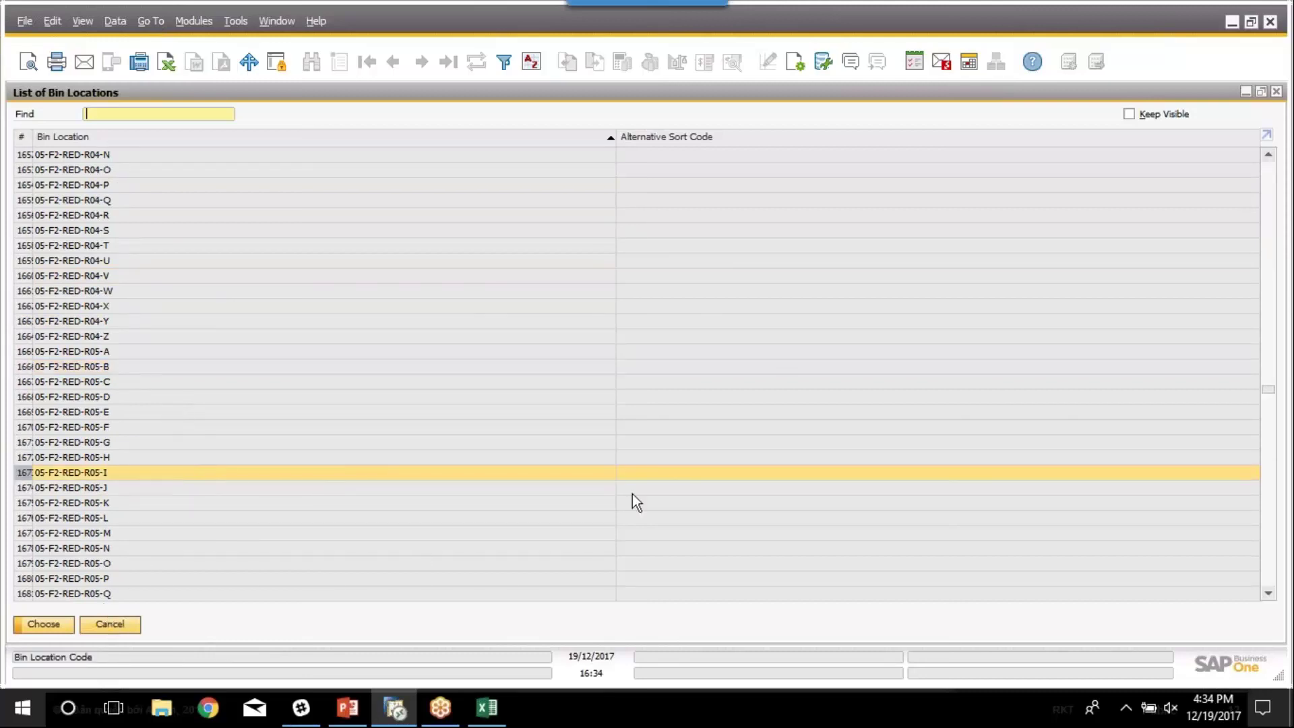
scroll(632, 499, up, 1)
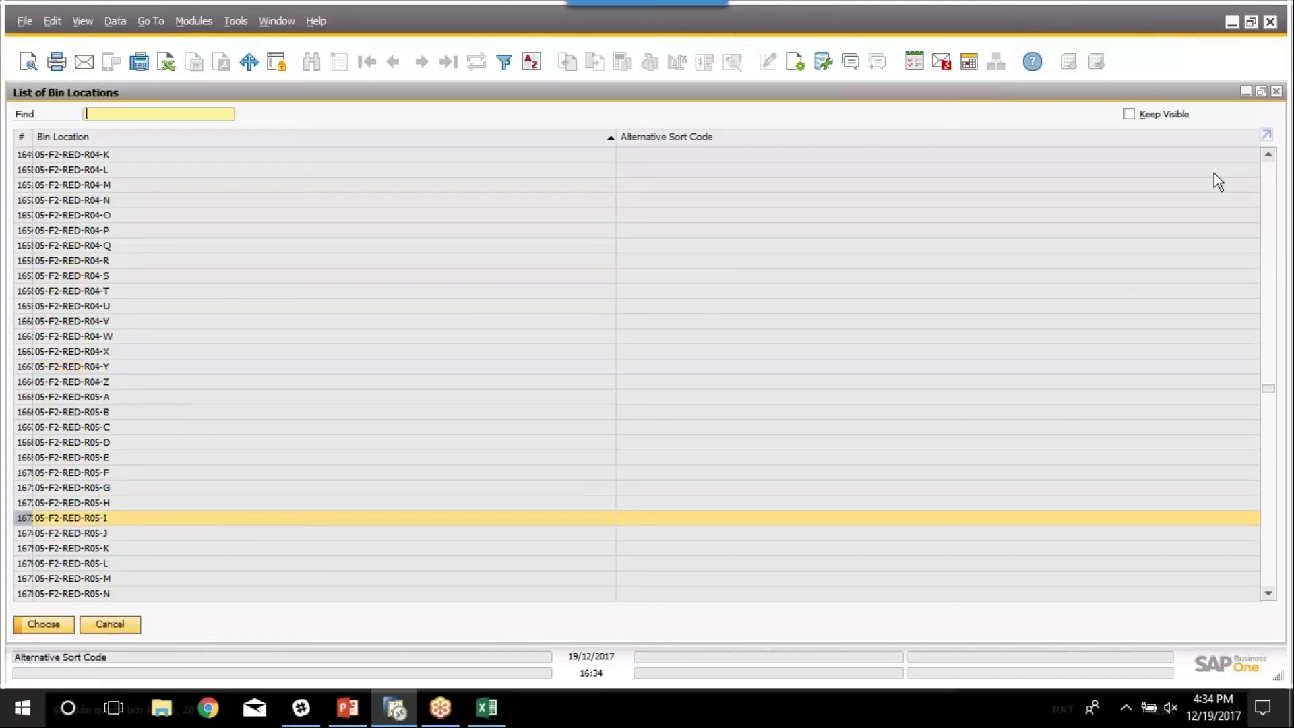
click(1276, 92)
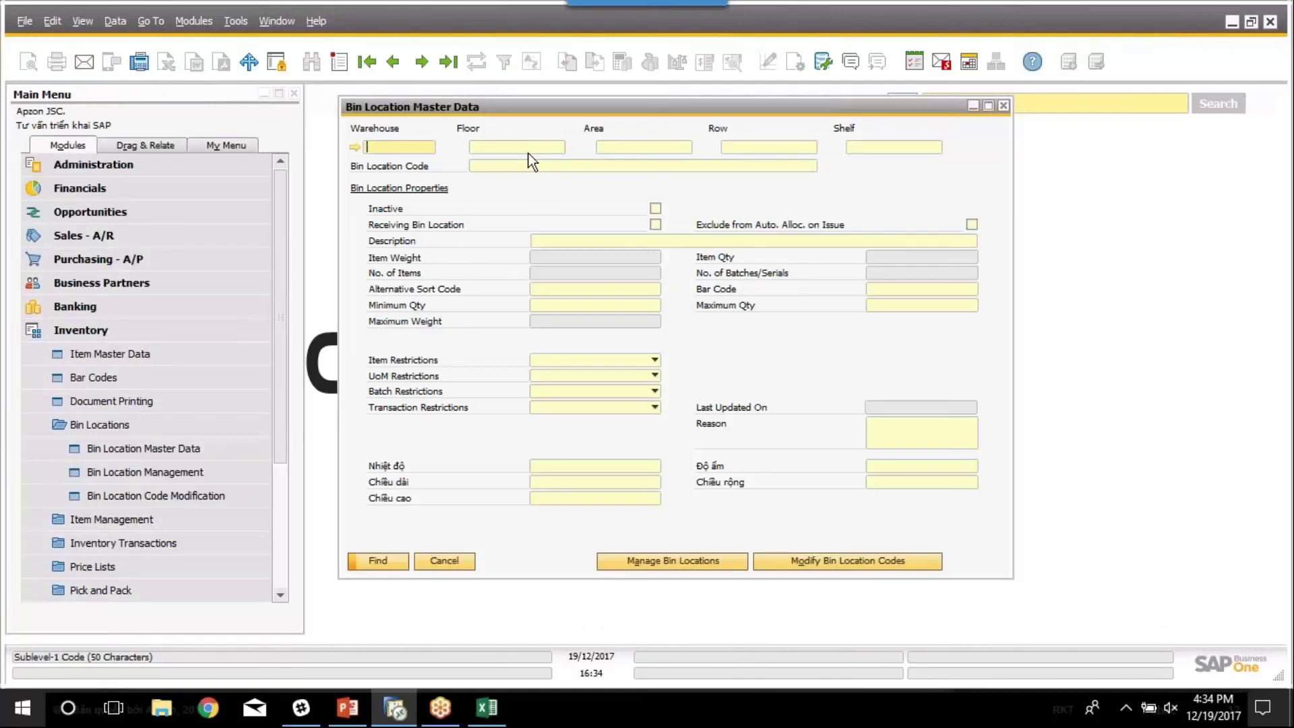
Display the first bin location record, then consult the Set Up Process slide in PowerPoint and return to SAP Business One
click(367, 61)
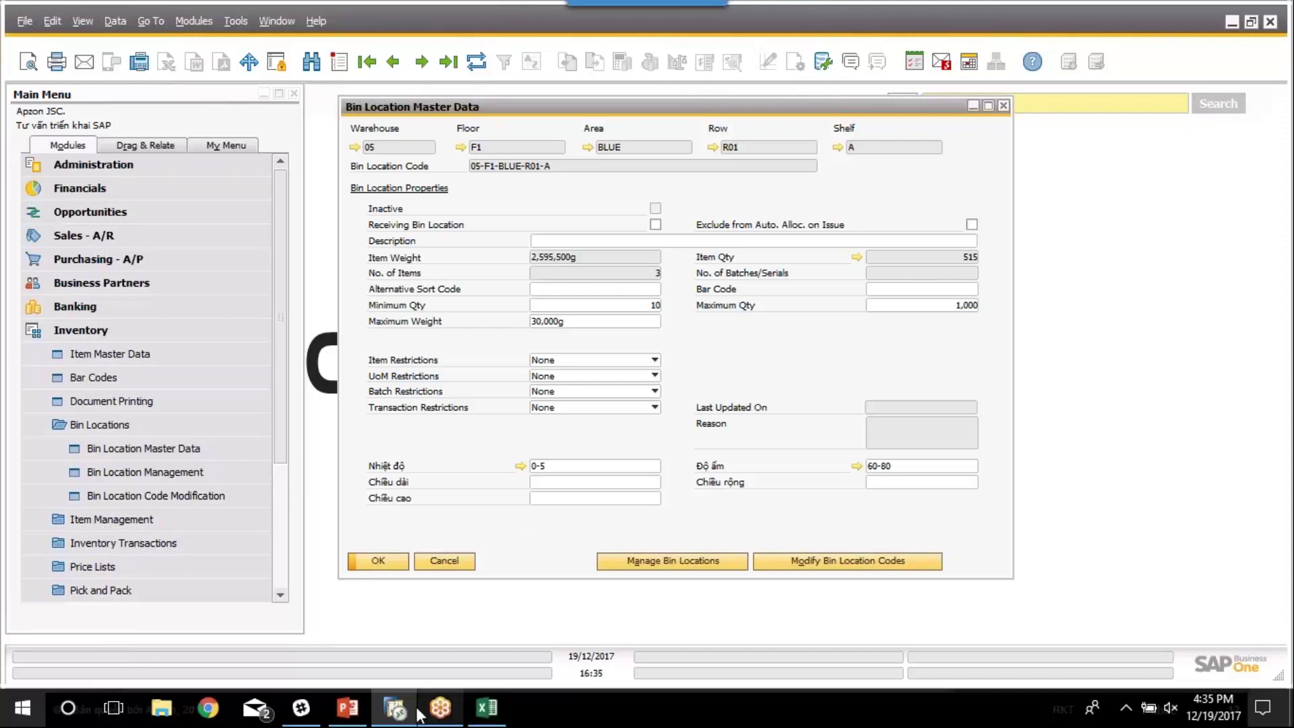
click(360, 708)
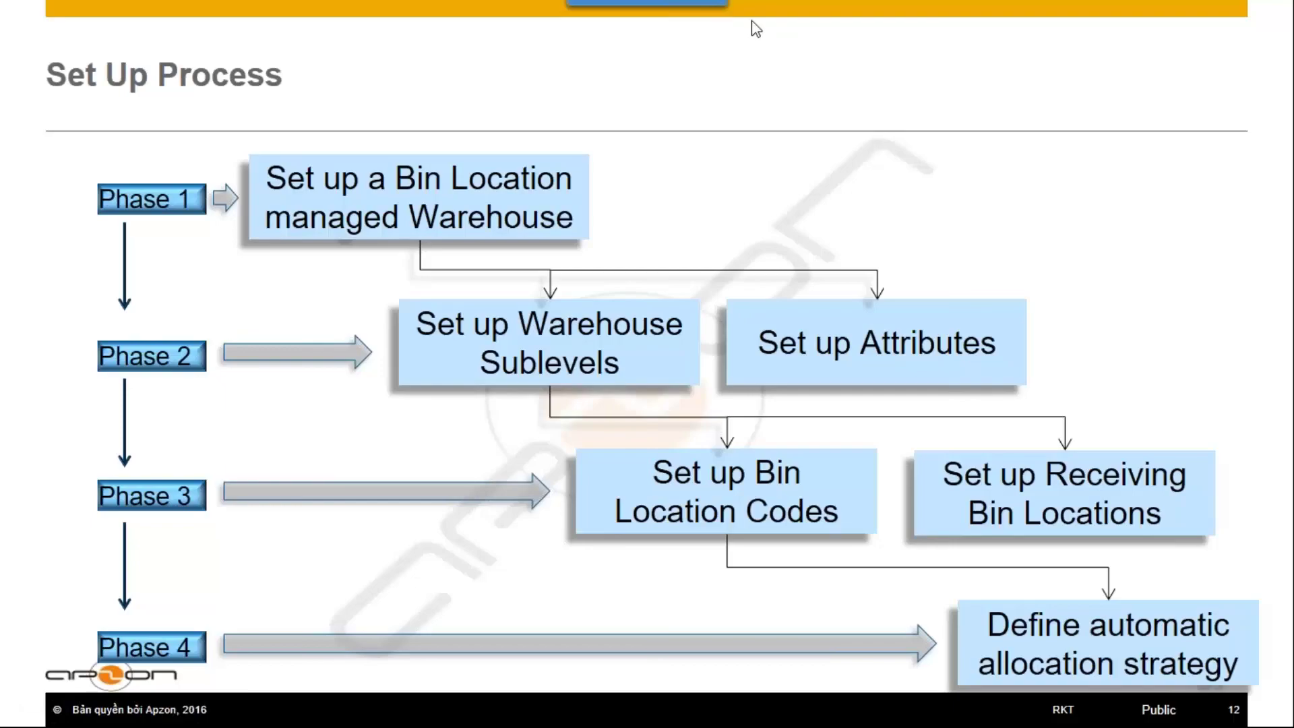
key(alt+Tab)
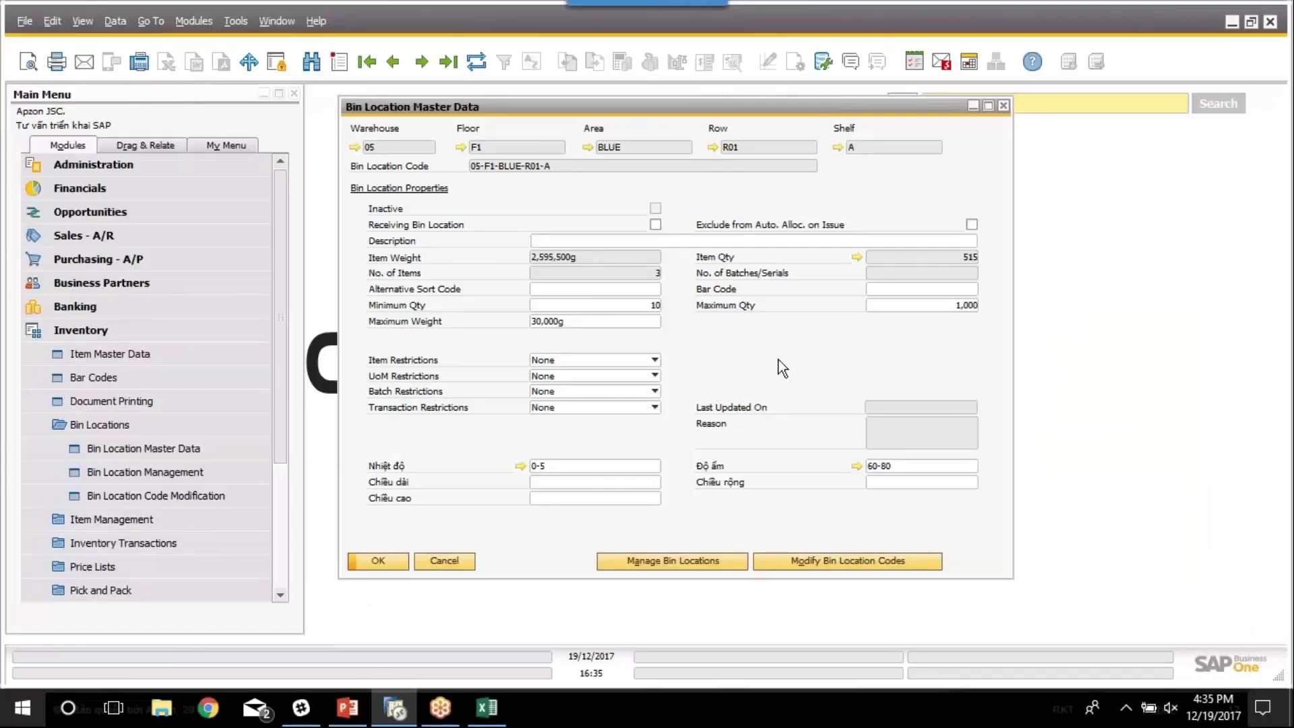
Close the bin location master data and open the Warehouses setup form by looking up "war"
click(1004, 106)
text(wa)
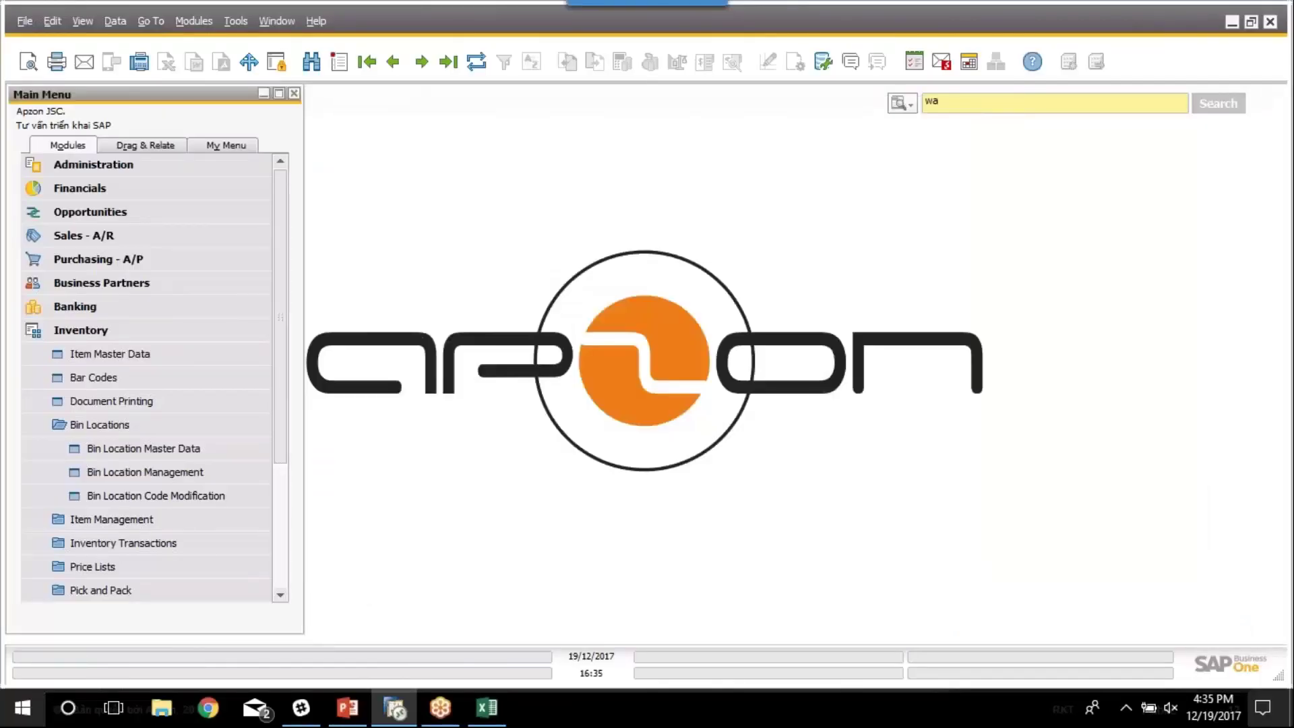
text(r)
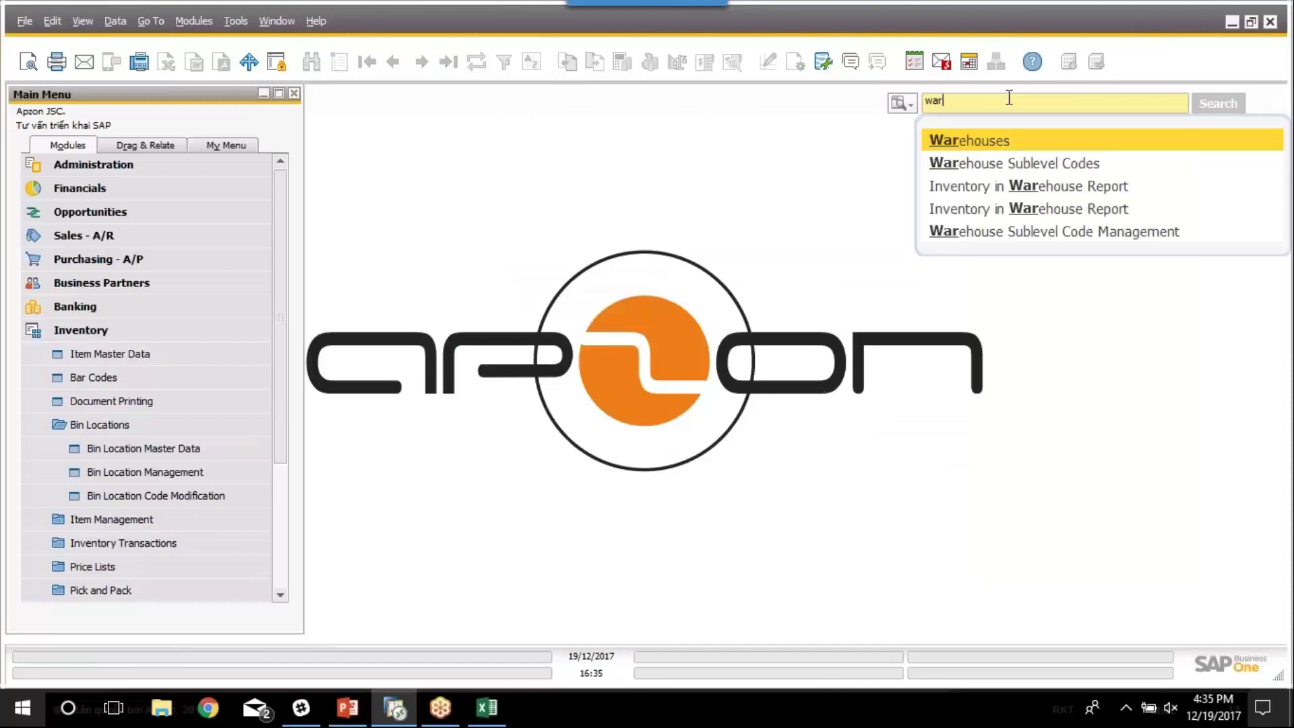
click(1001, 141)
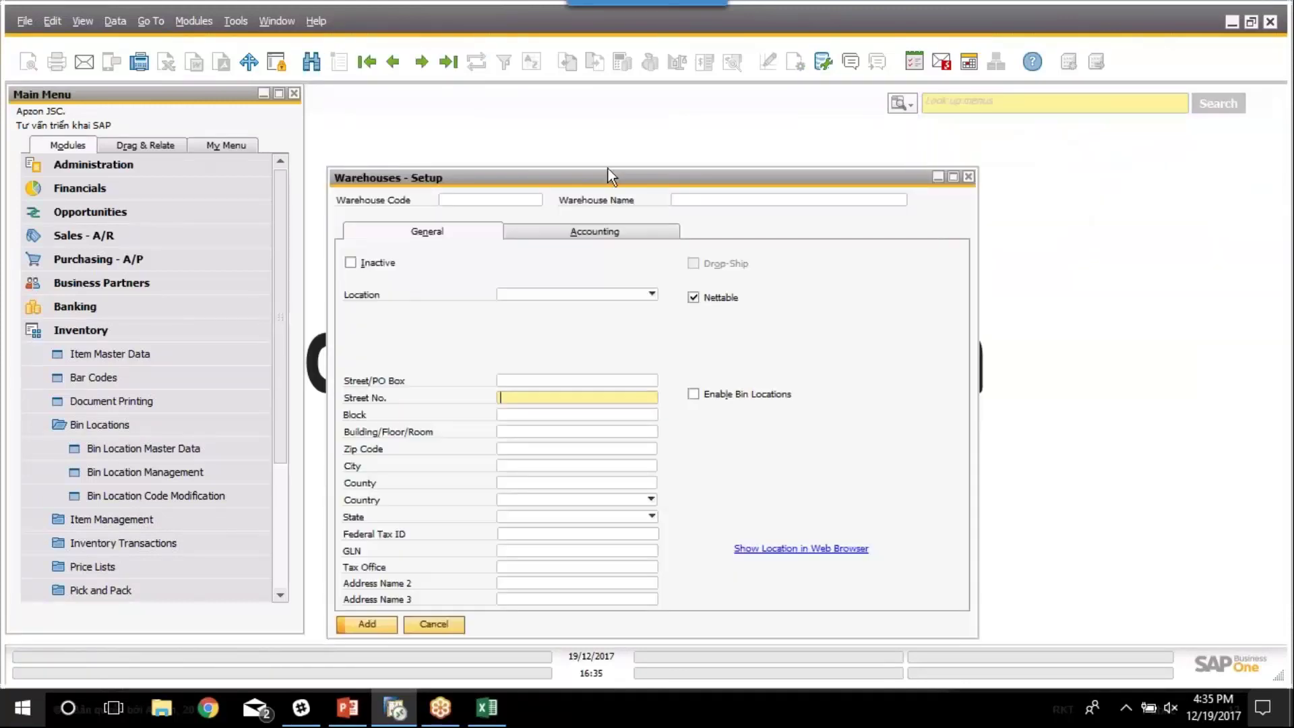
Find warehouse 05, Bin Warehouse, with the wildcard * and display its bin location settings
key(ctrl+f)
text(*)
key(Return)
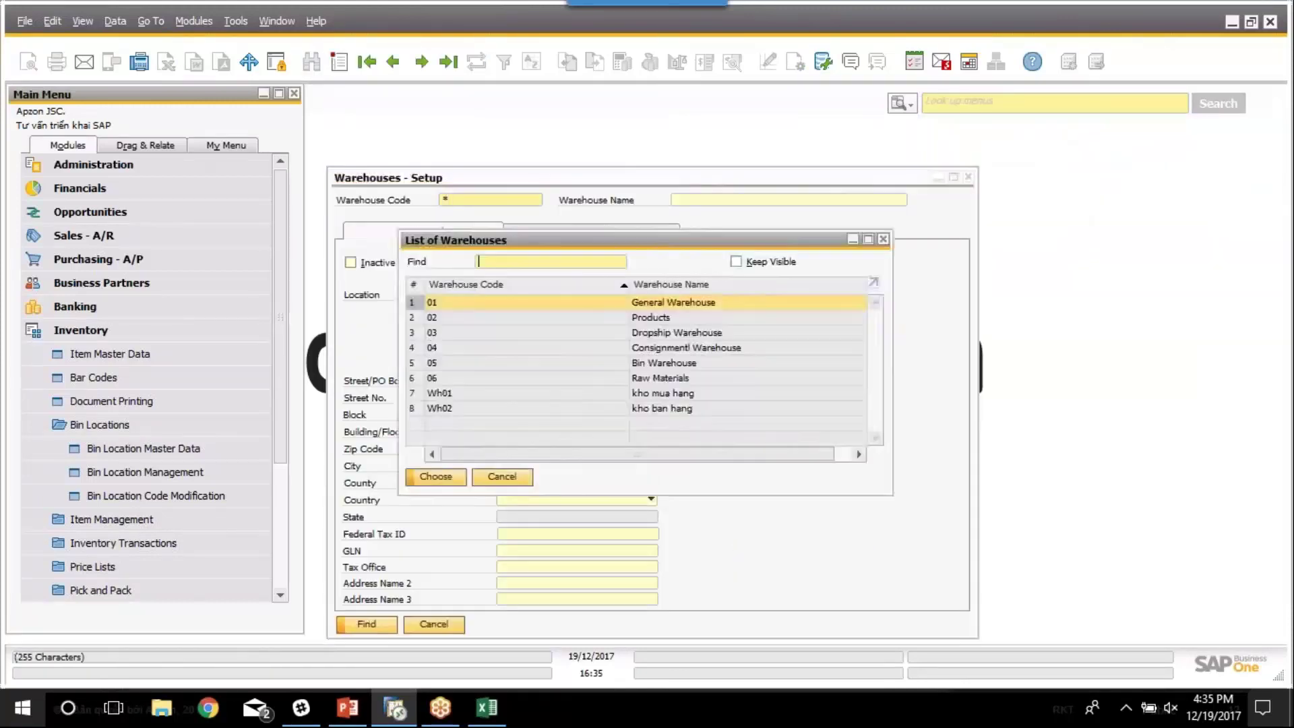
click(621, 334)
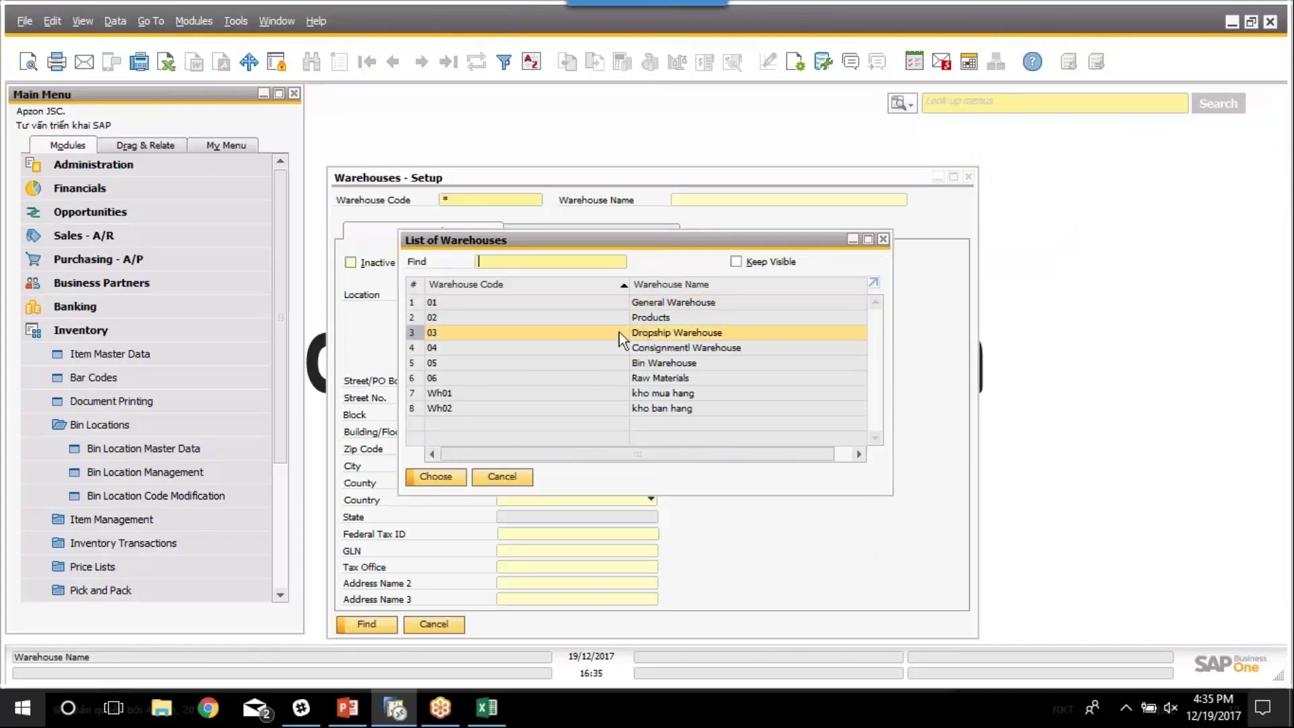
click(463, 367)
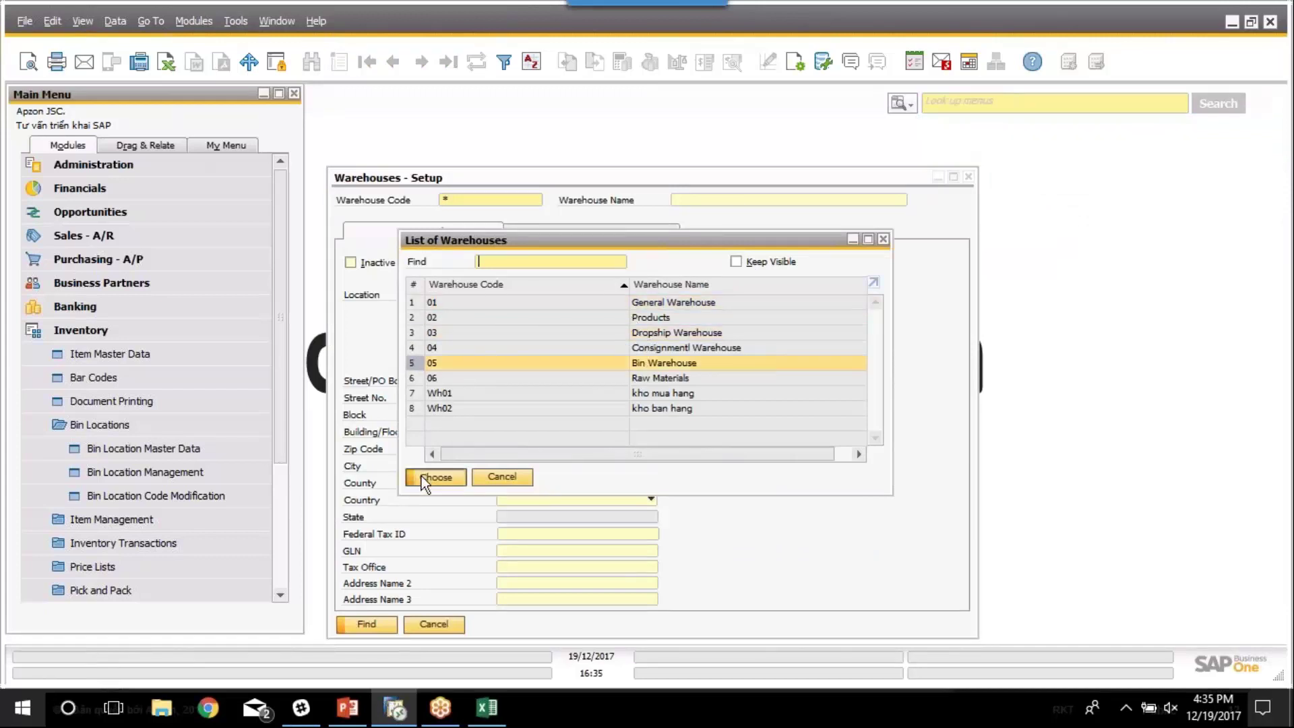
click(423, 476)
click(734, 234)
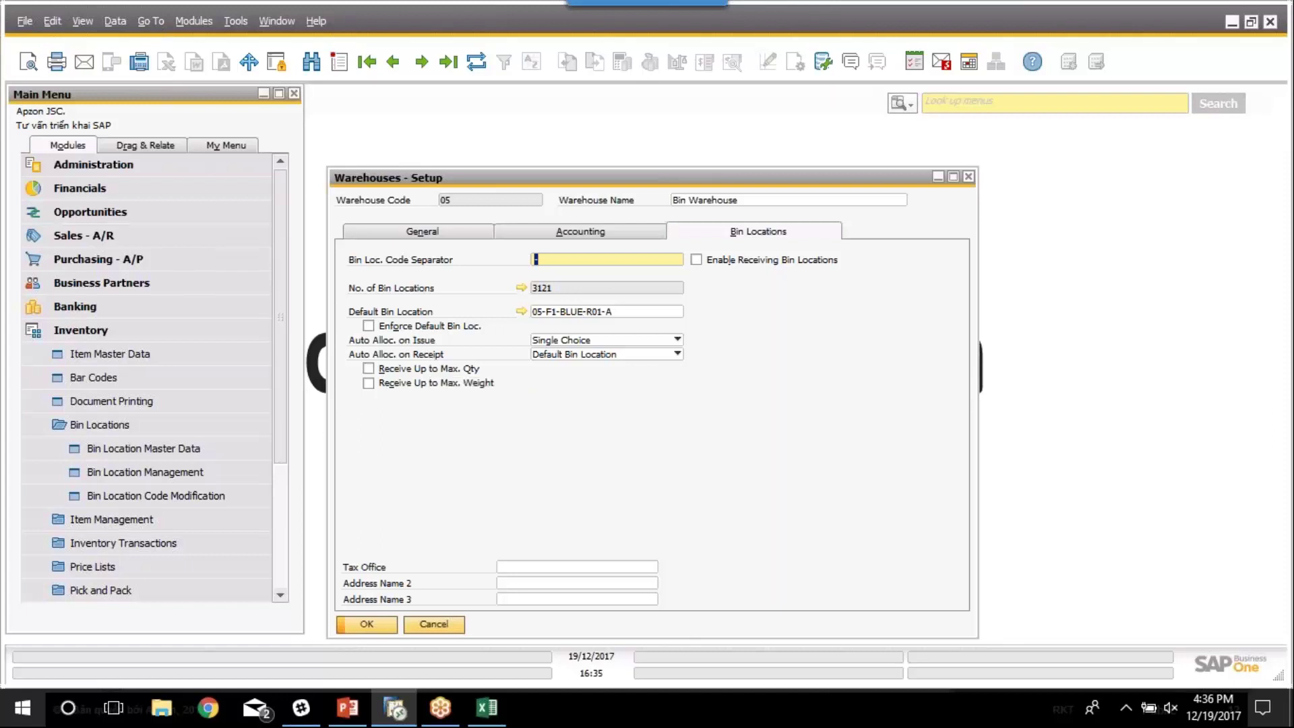
click(487, 708)
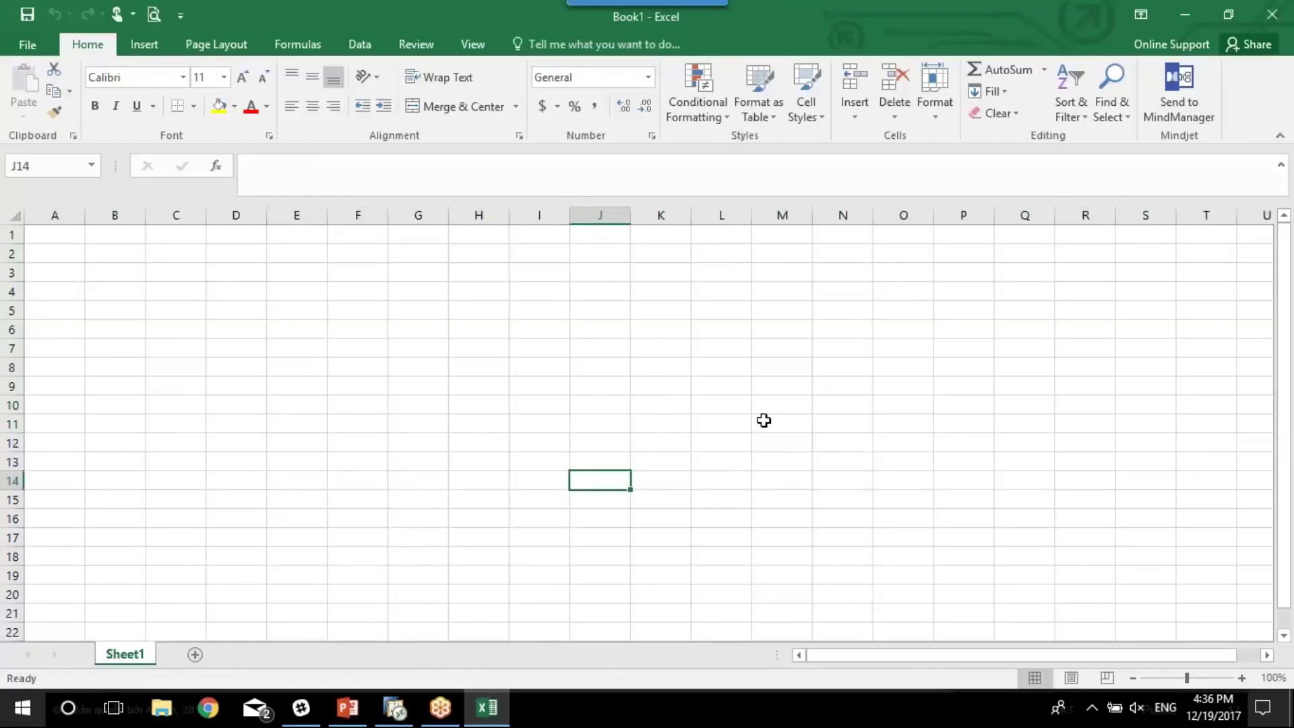
key(Up)
key(Up)
key(Up)
key(Up)
key(Up)
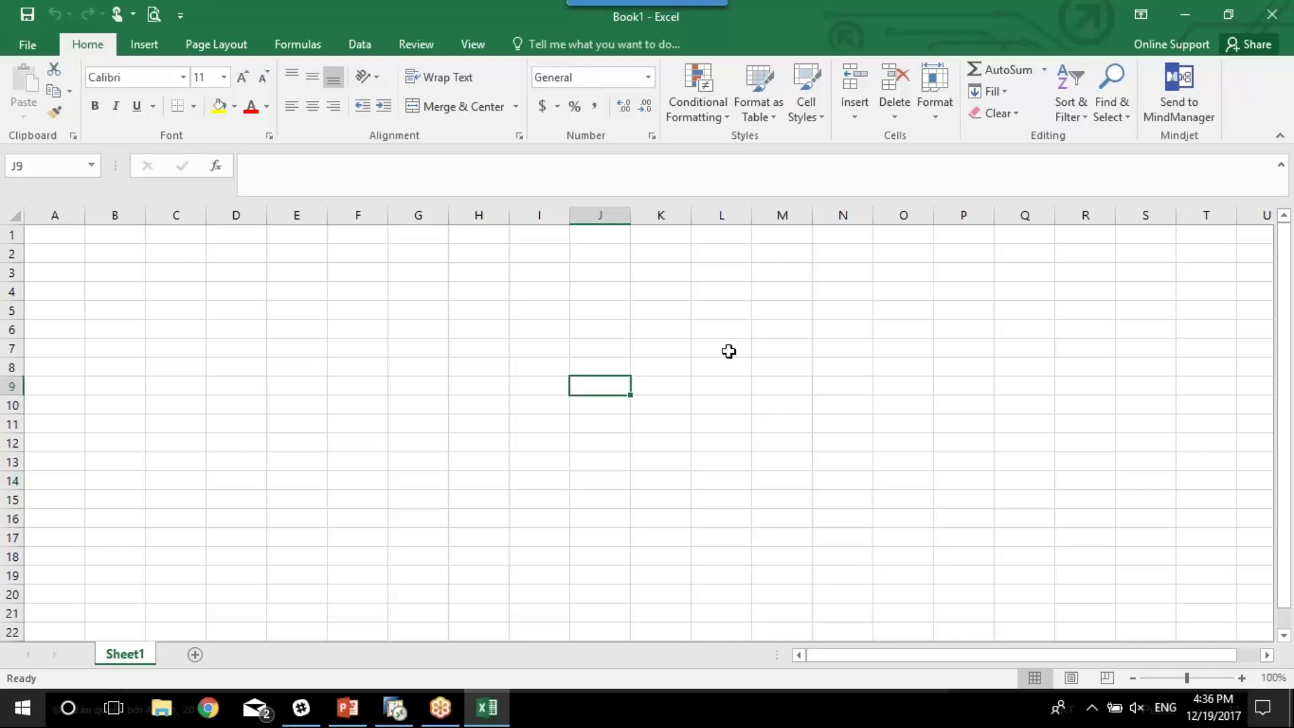
key(Up)
key(Up)
key(Up)
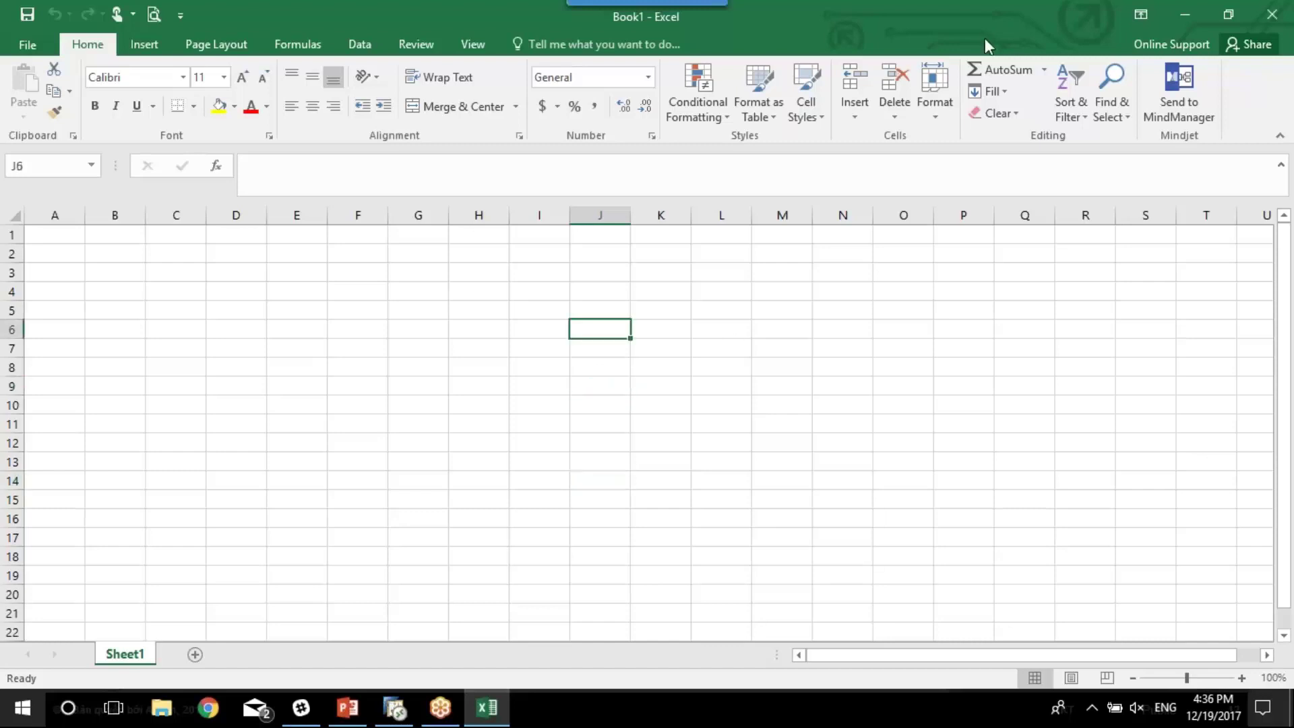
double_click(965, 23)
click(1199, 49)
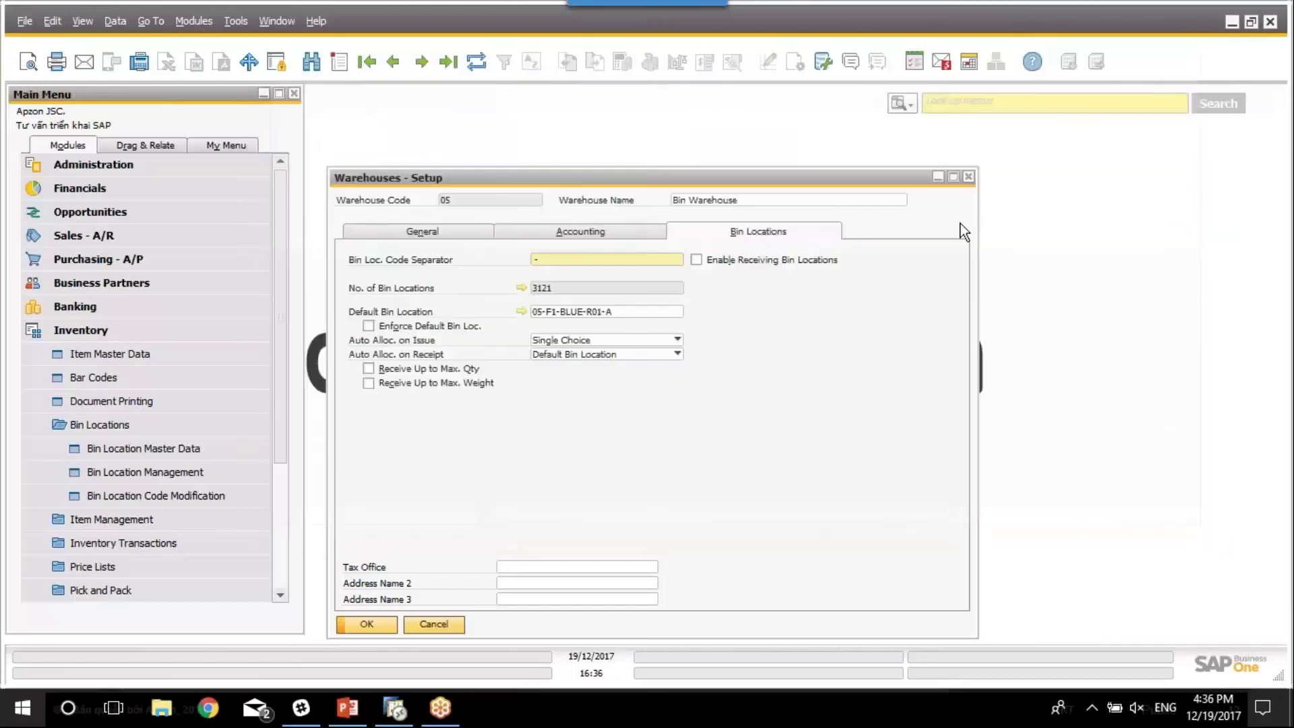
Launch Excel, dismiss the activation notice and create a new blank workbook
key(super)
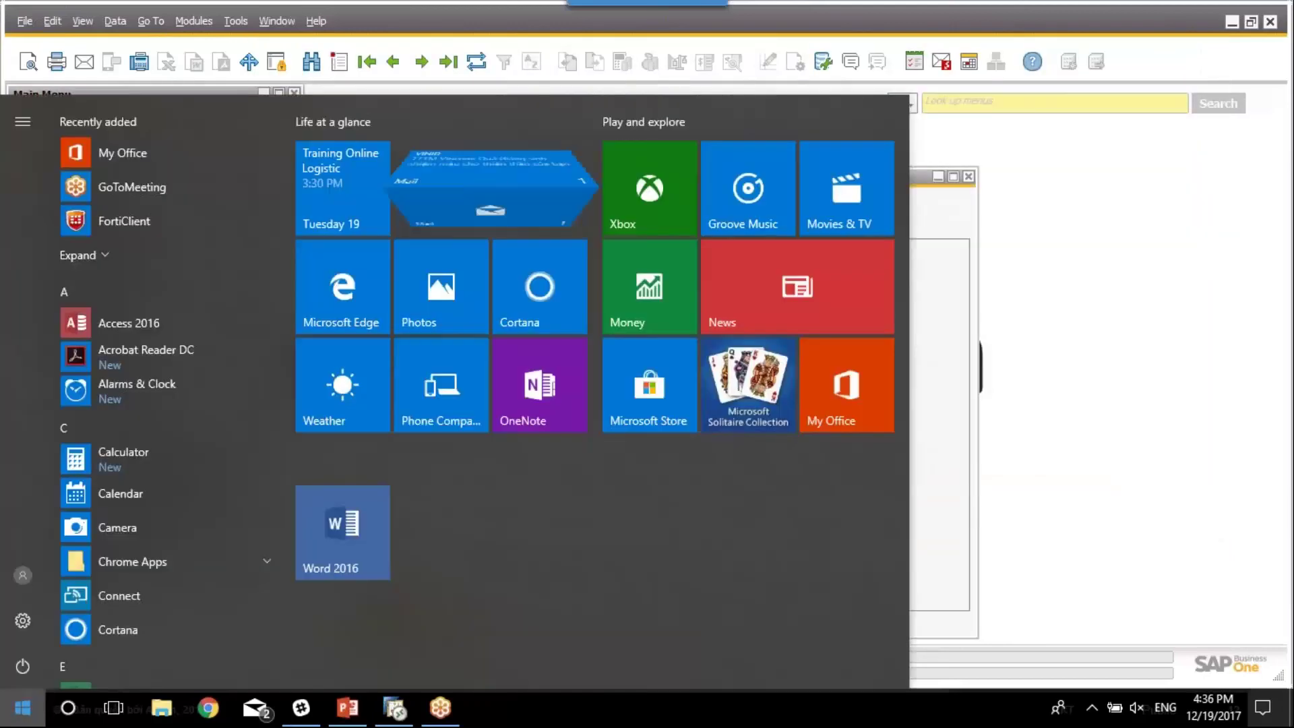
text(e)
key(Return)
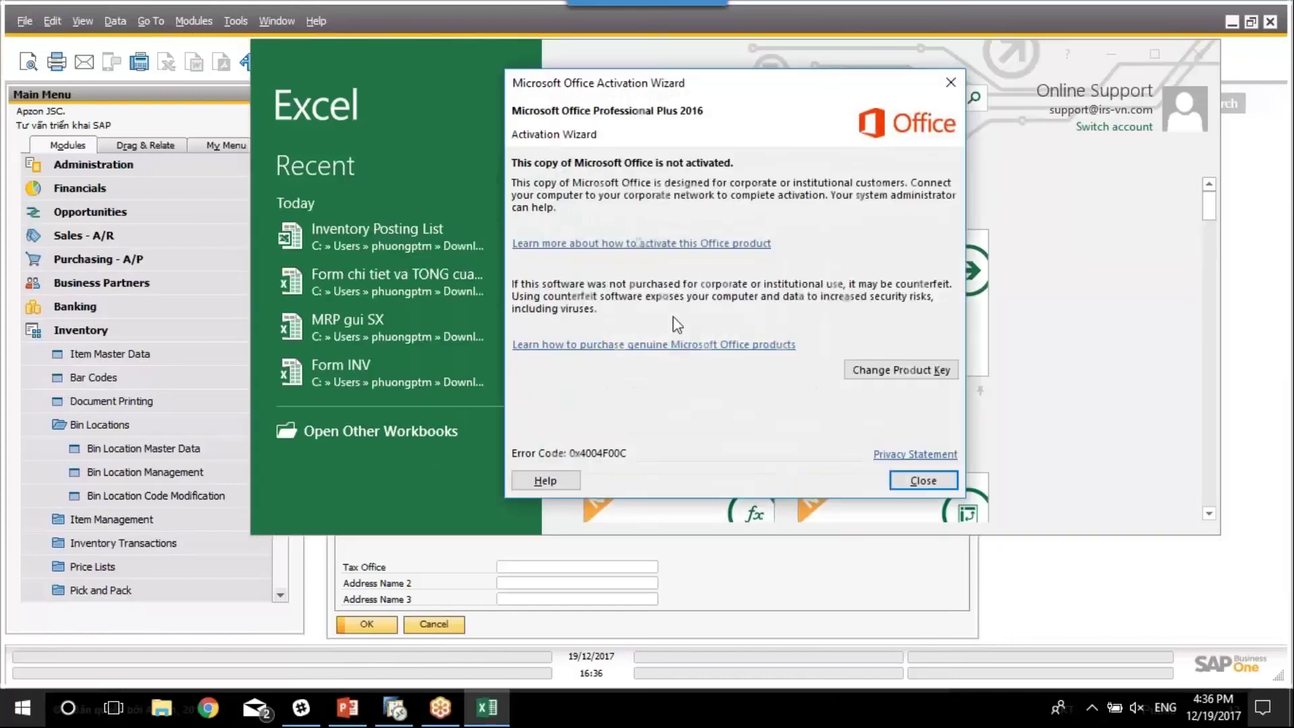
click(924, 481)
click(702, 303)
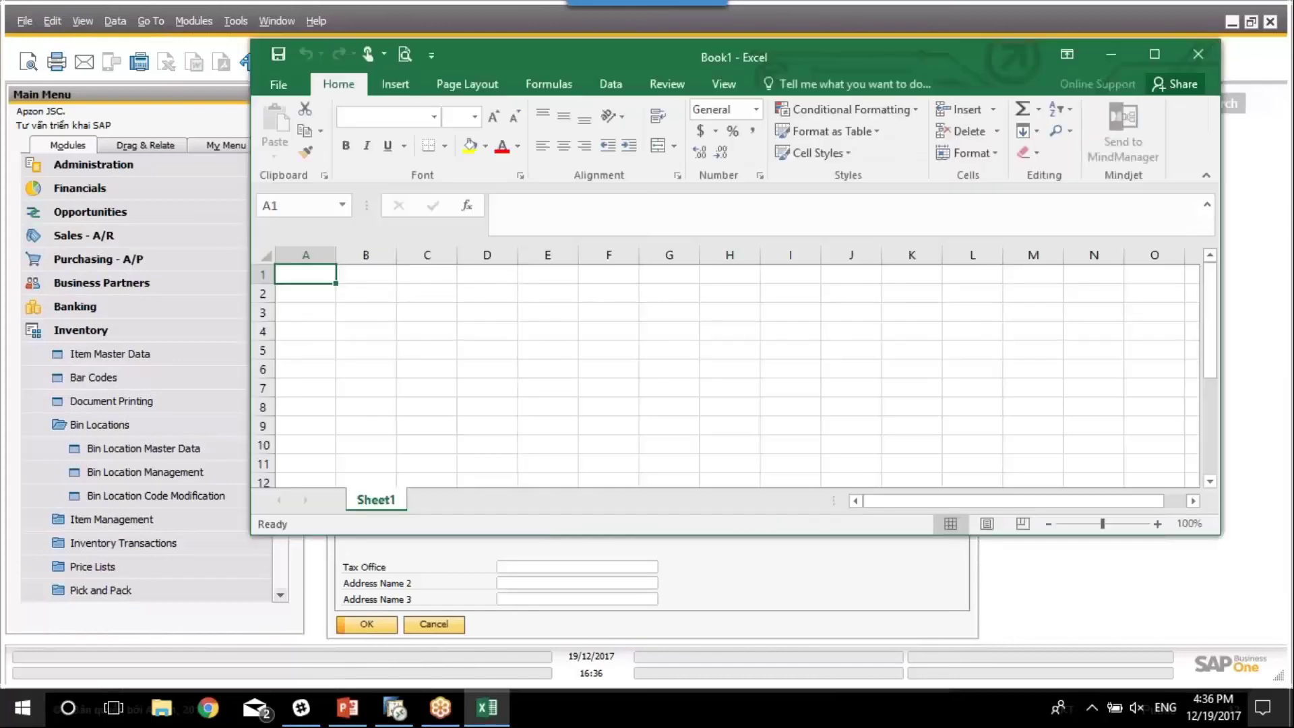
Enter A in cell A1 and insert a blank row above it
text(A)
key(ctrl+Return)
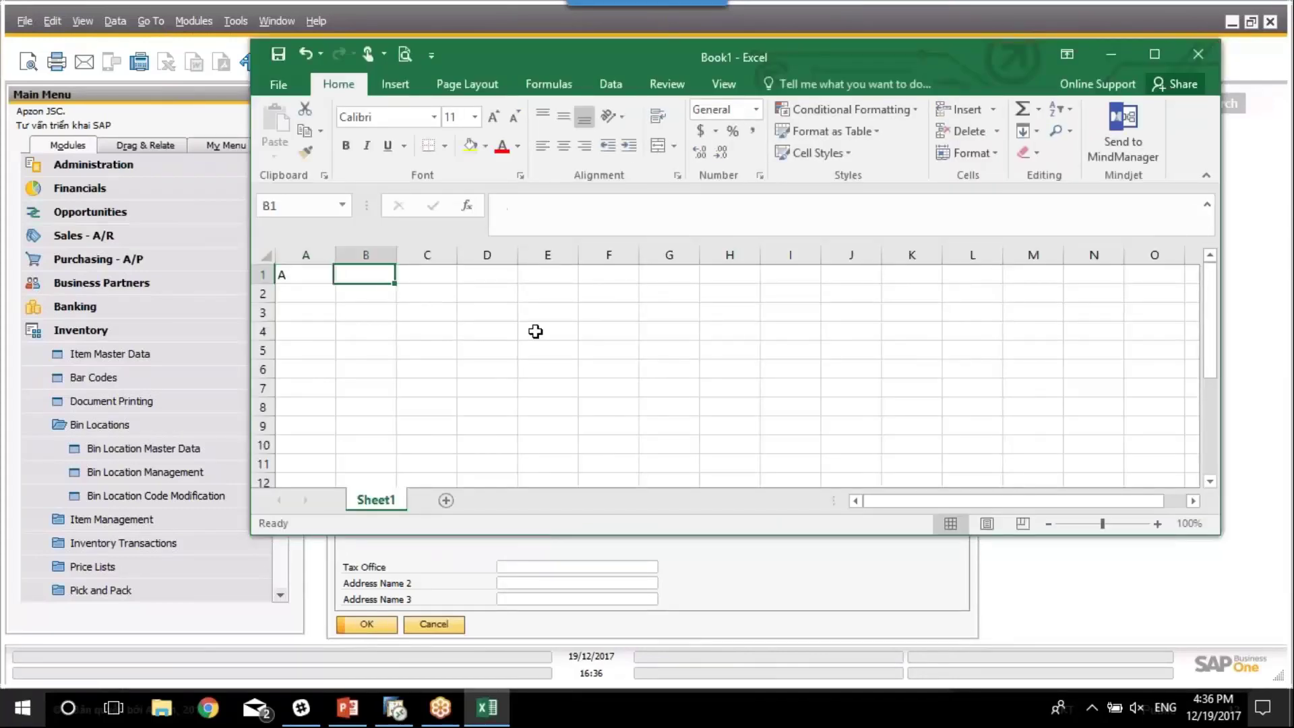
key(alt+i)
text(r)
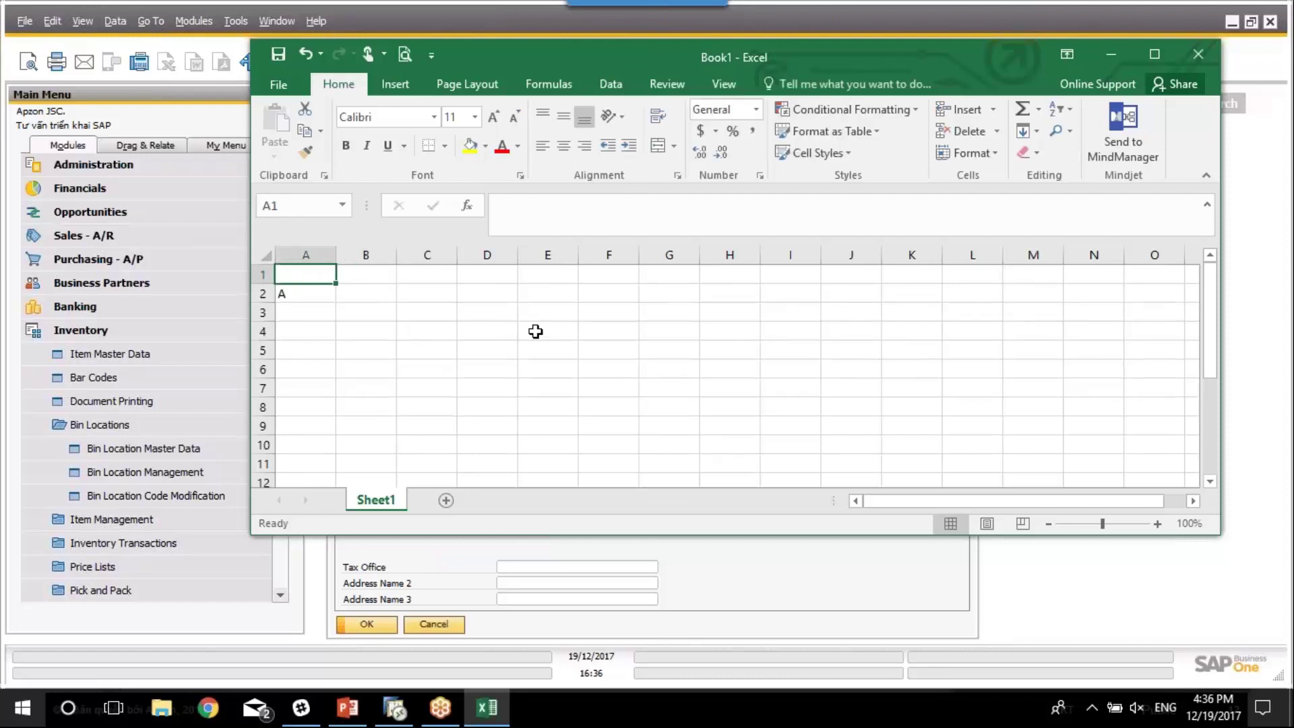
Enter the label "Tồn" in cell A1, above the A entry
text(Tiêu)
key(BackSpace)
key(BackSpace)
key(BackSpace)
key(BackSpace)
text(Tồn)
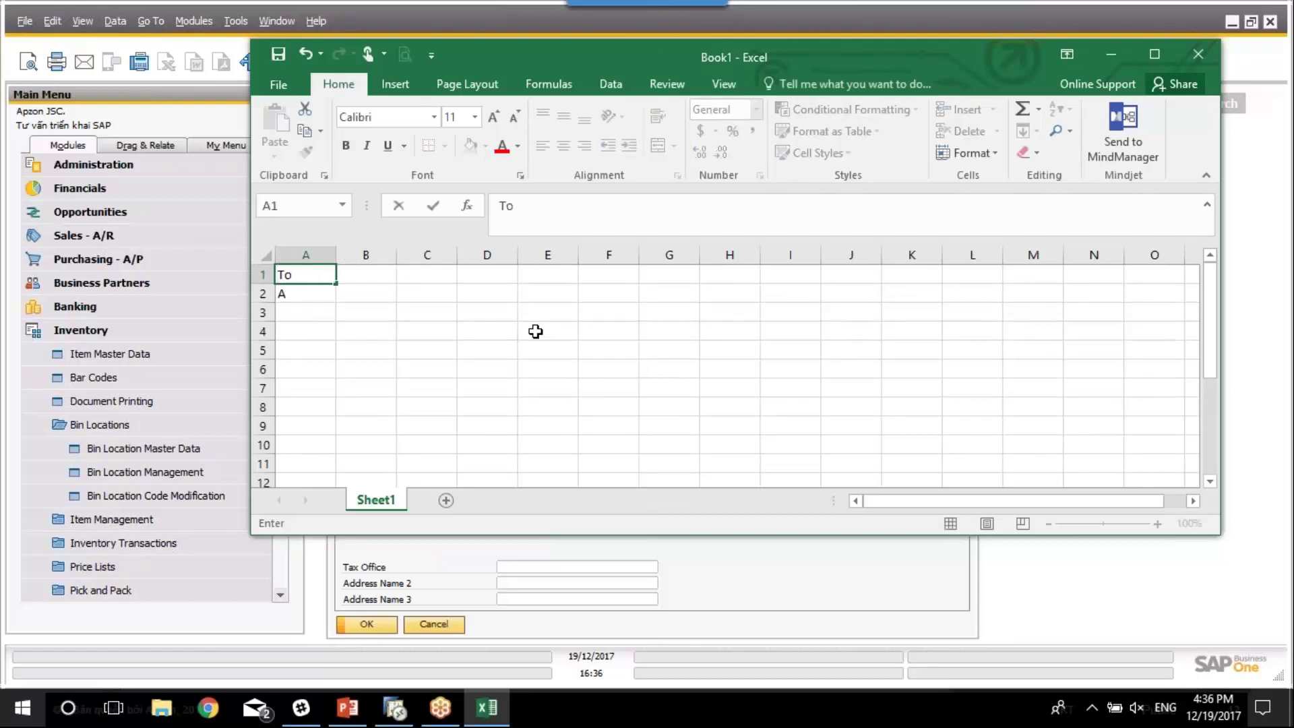
key(Return)
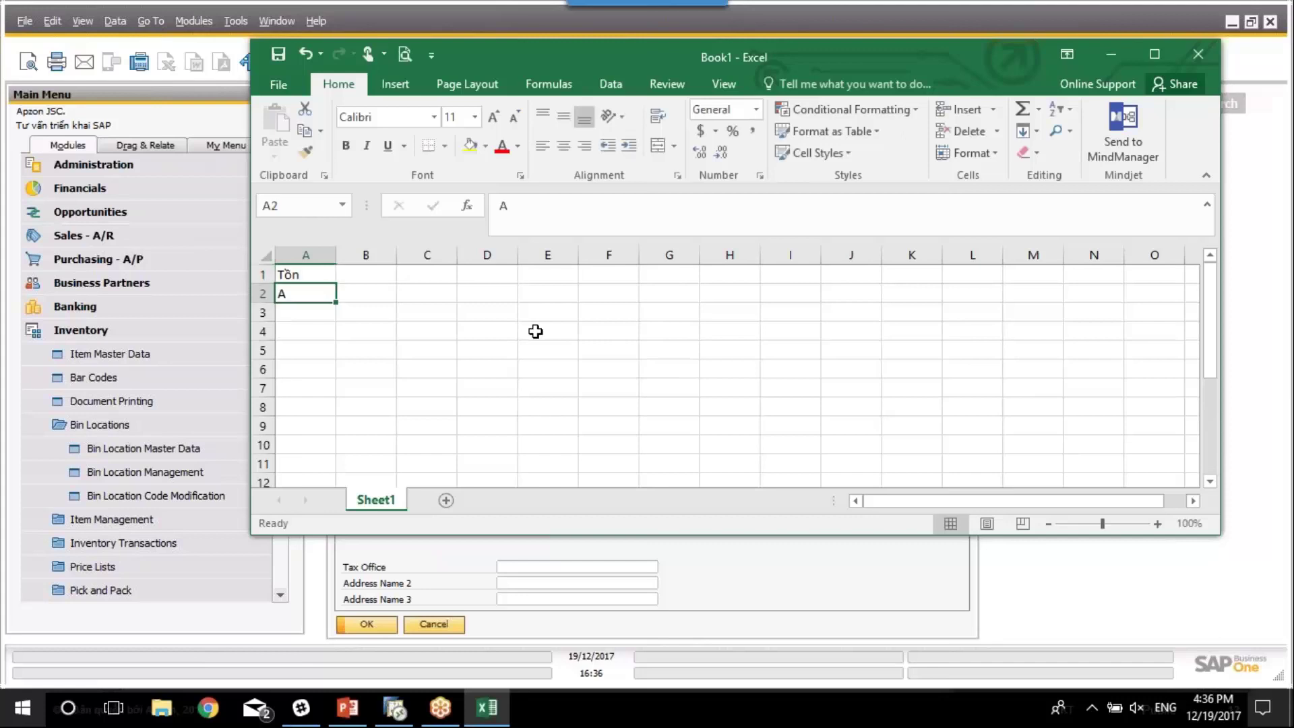
Insert a blank row above the "Tồn" label
key(Up)
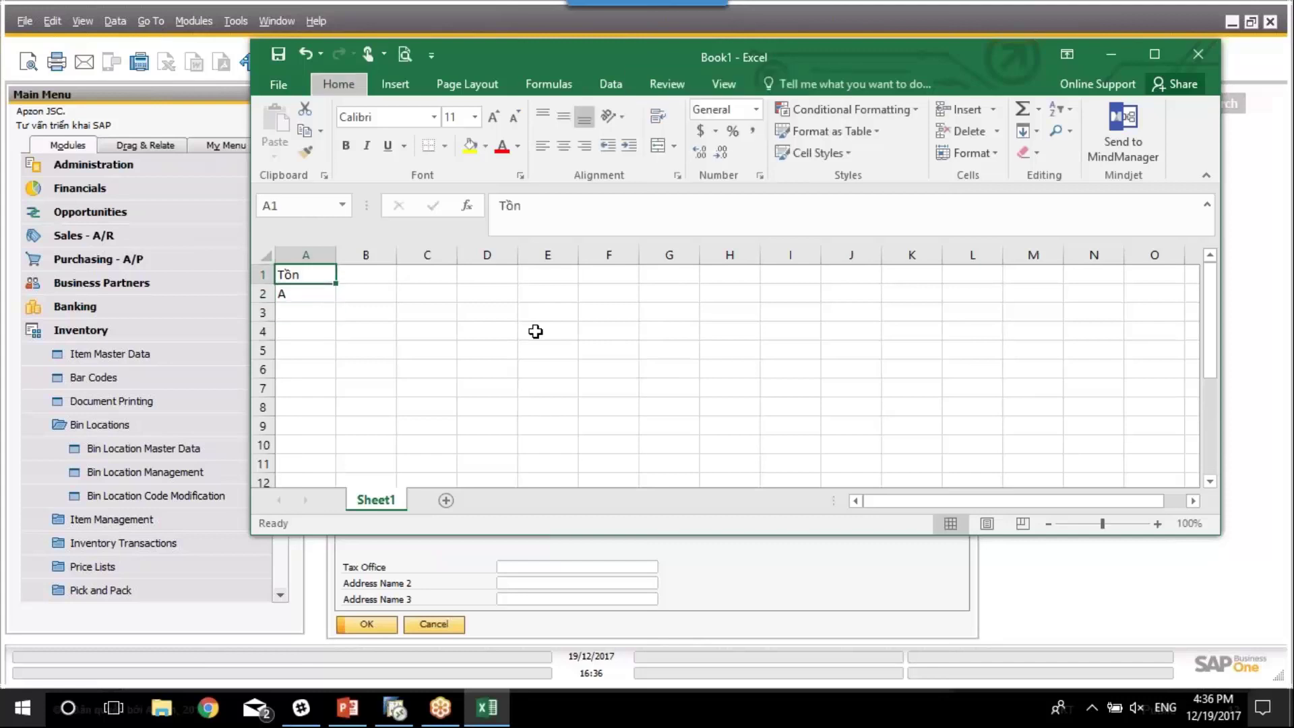
key(alt+i)
key(r)
Enter 100 in cell B2, beside the "Tồn" label
key(Down)
key(Right)
key(Up)
key(Down)
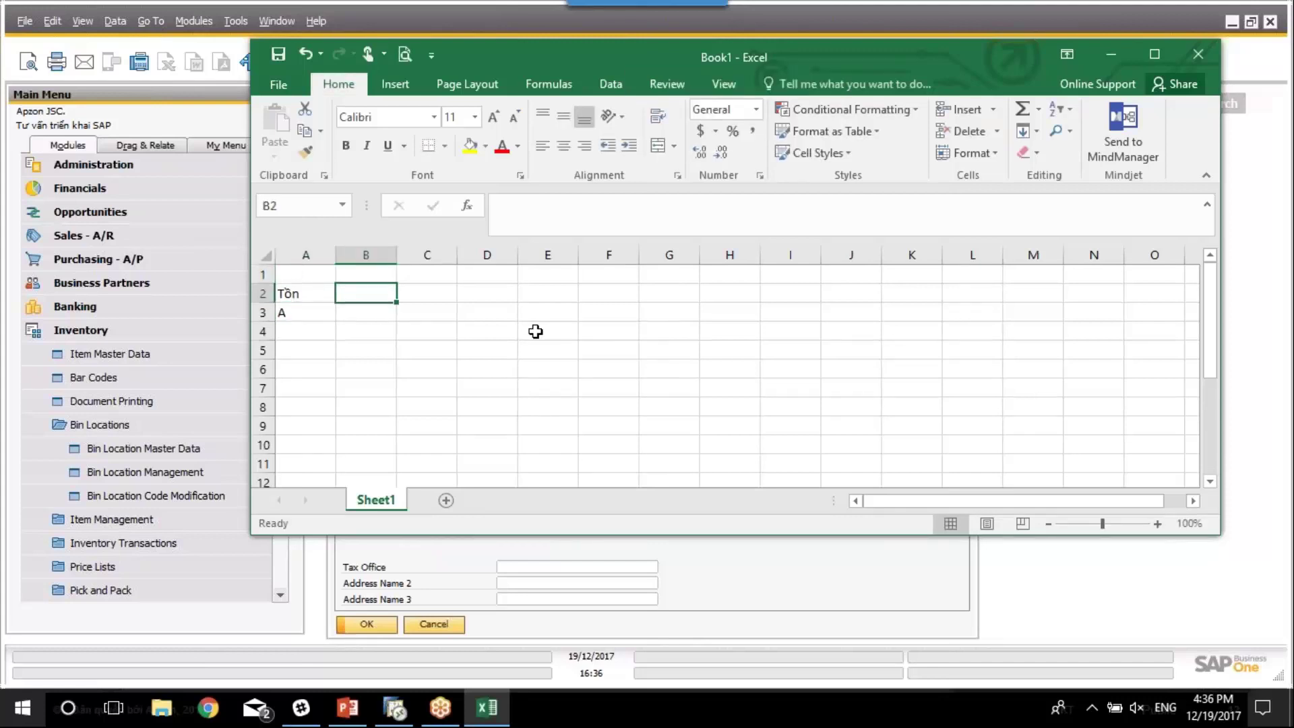
key(Right)
key(Left)
key(F2)
text(100)
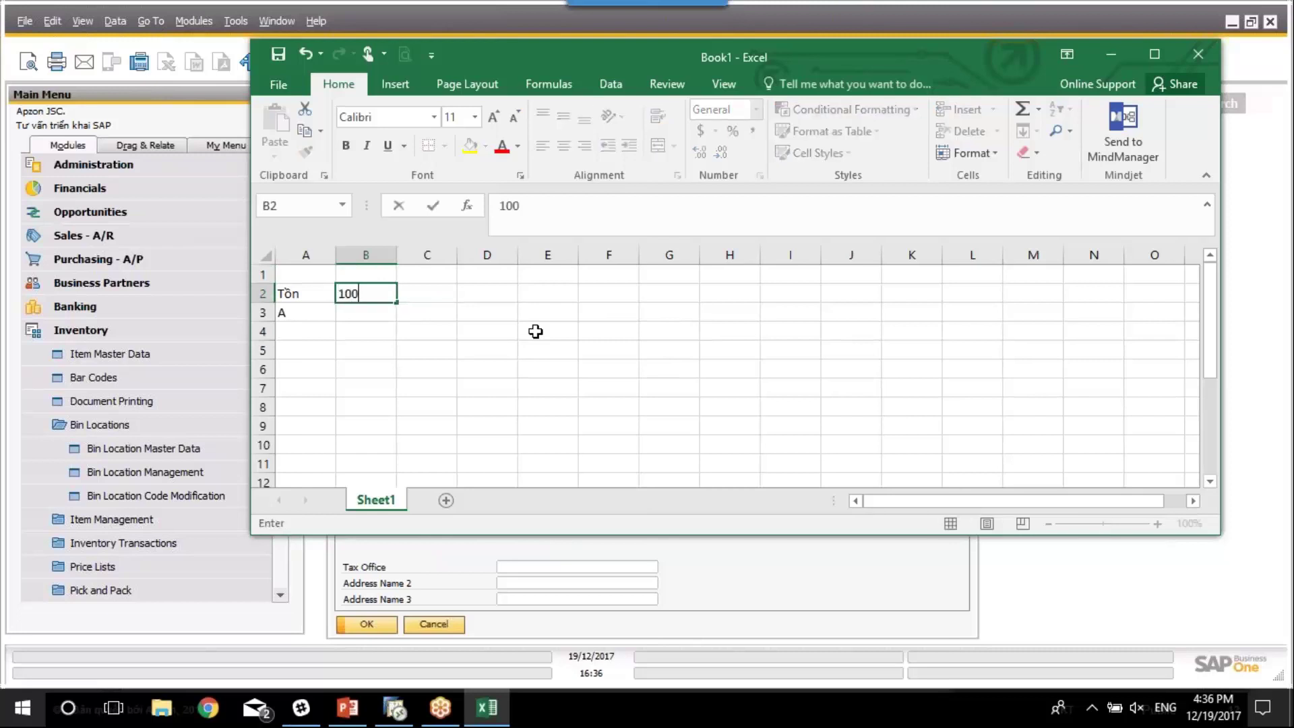
key(Return)
Add the header A1 in cell D1 and enter the quantity 40 beneath it
key(Up)
key(Right)
key(Up)
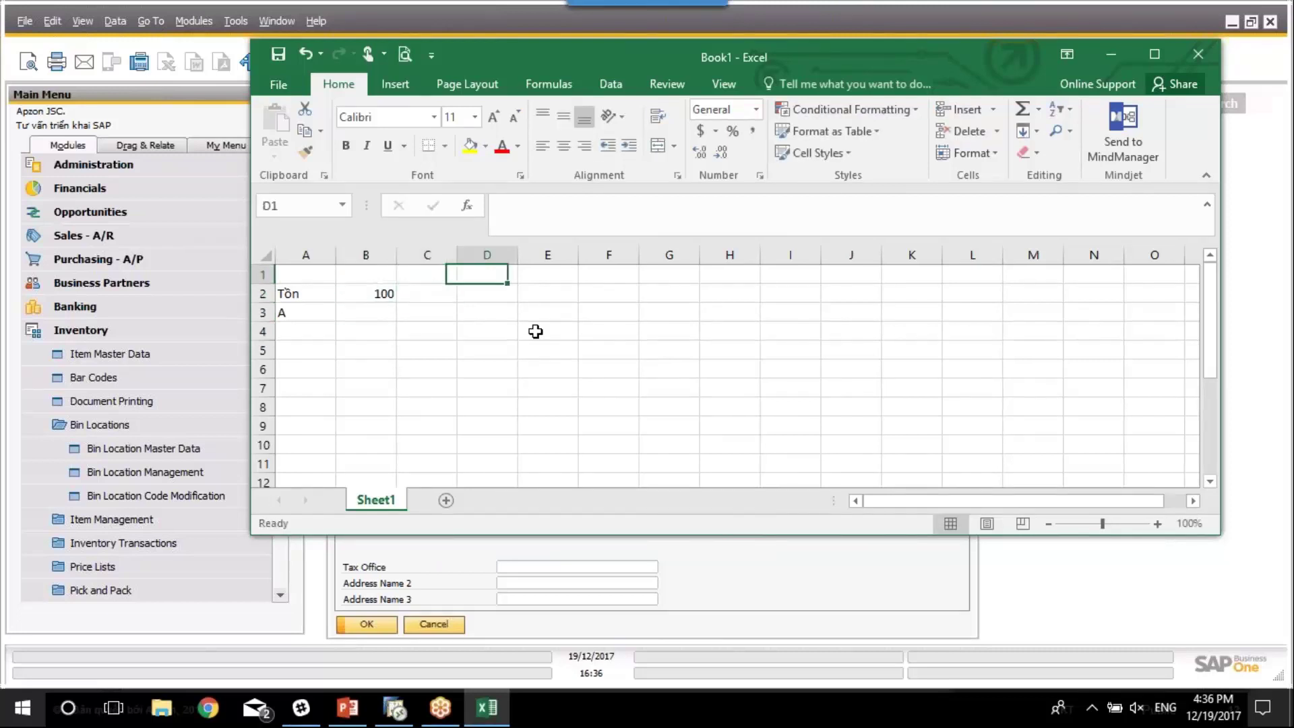
key(Right)
text(A1)
key(Return)
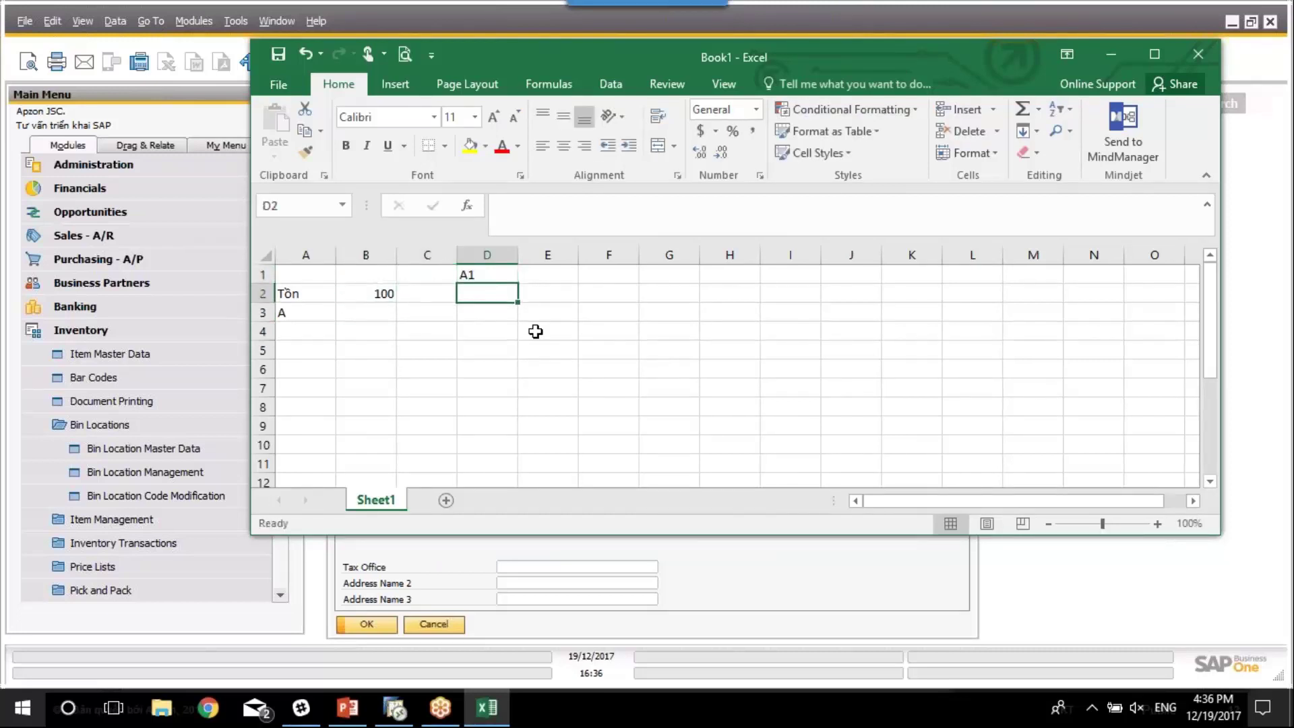
text(400)
key(BackSpace)
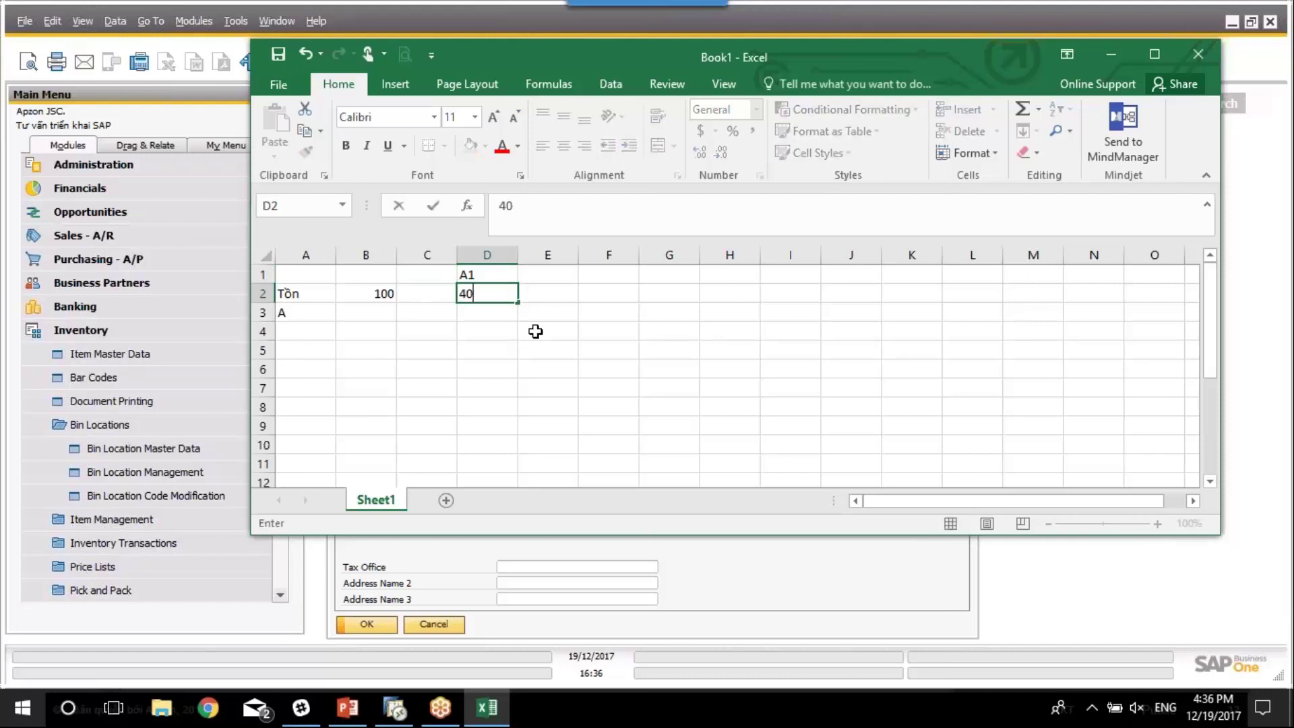
key(Tab)
Add the header A2 in cell E1 with the quantity 40 in the cell beneath it
key(Up)
text(S2)
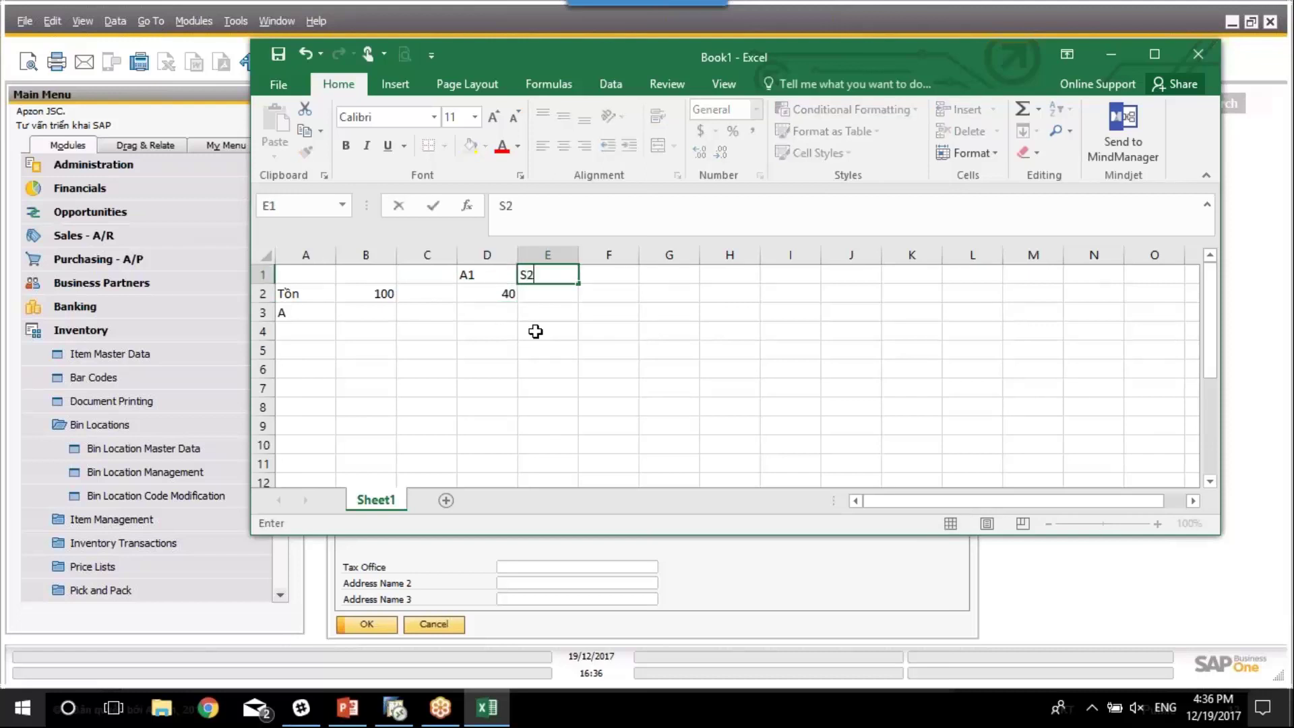
key(BackSpace)
key(BackSpace)
text(A2)
key(Return)
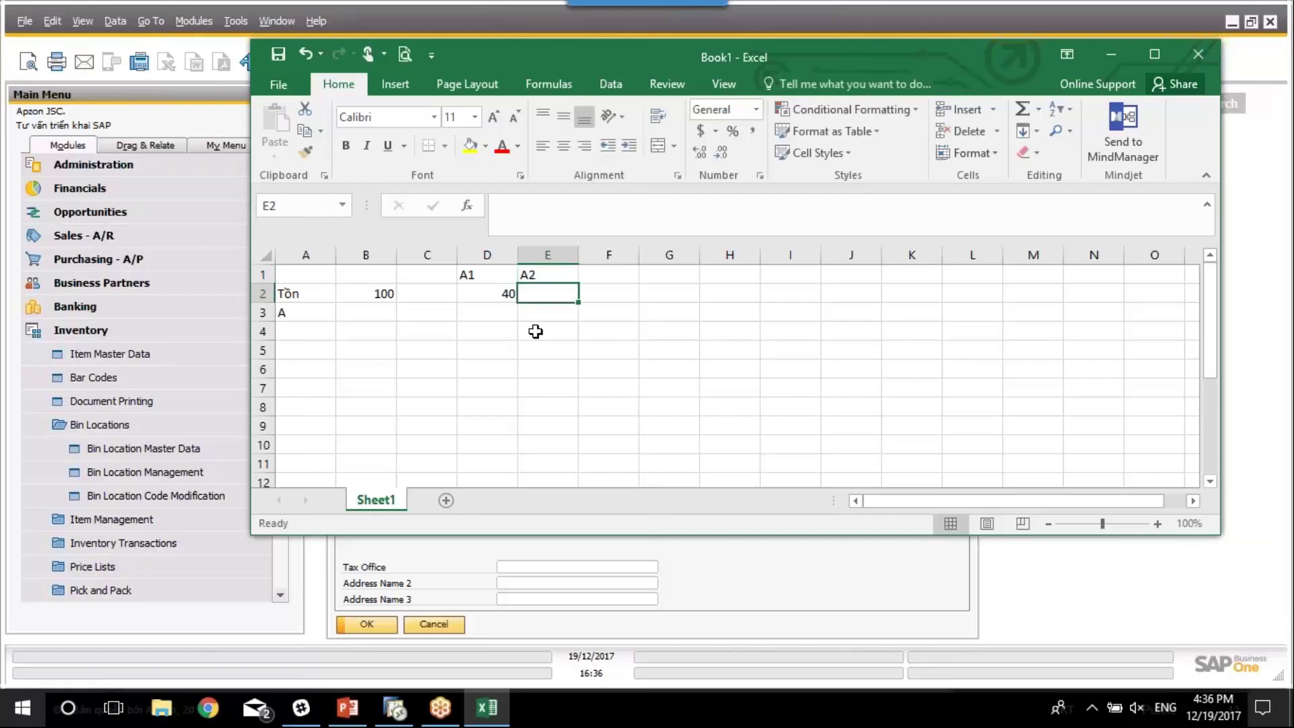
text(40)
key(Tab)
Add the header A3 in cell F1 with the quantity 20 in the cell beneath it
key(Up)
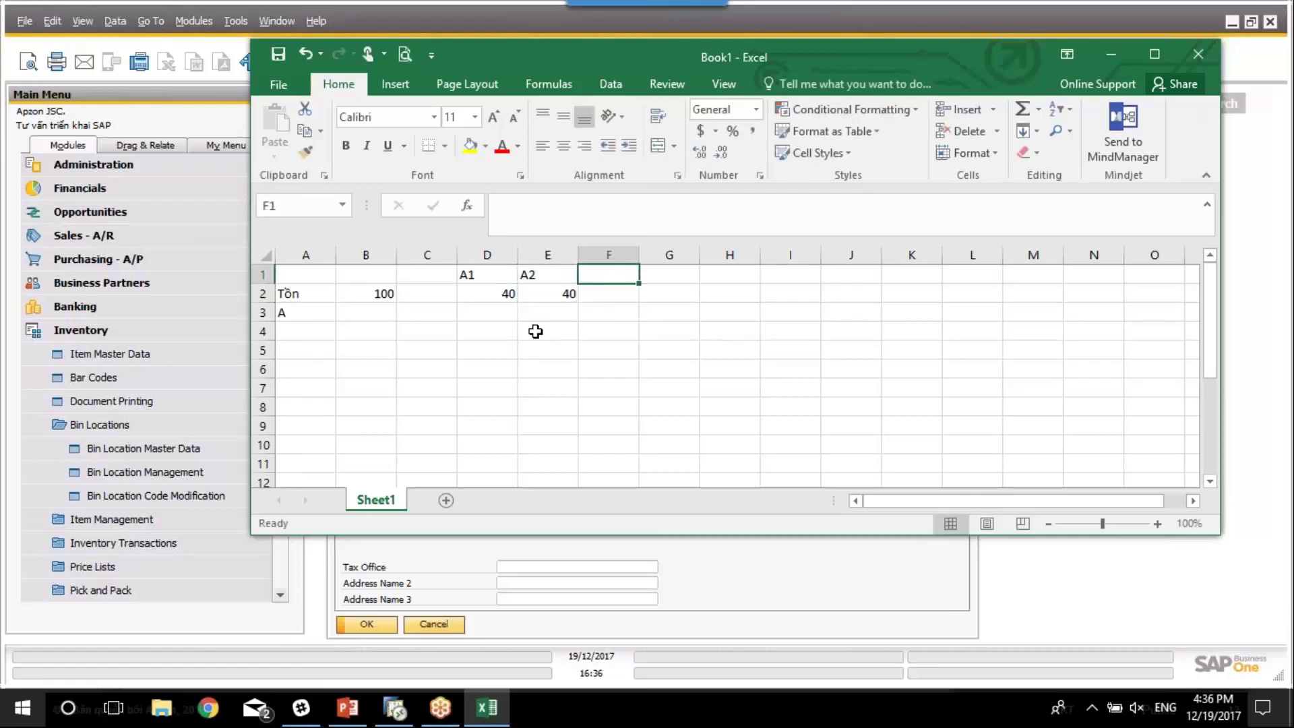
text(S)
key(BackSpace)
text(A)
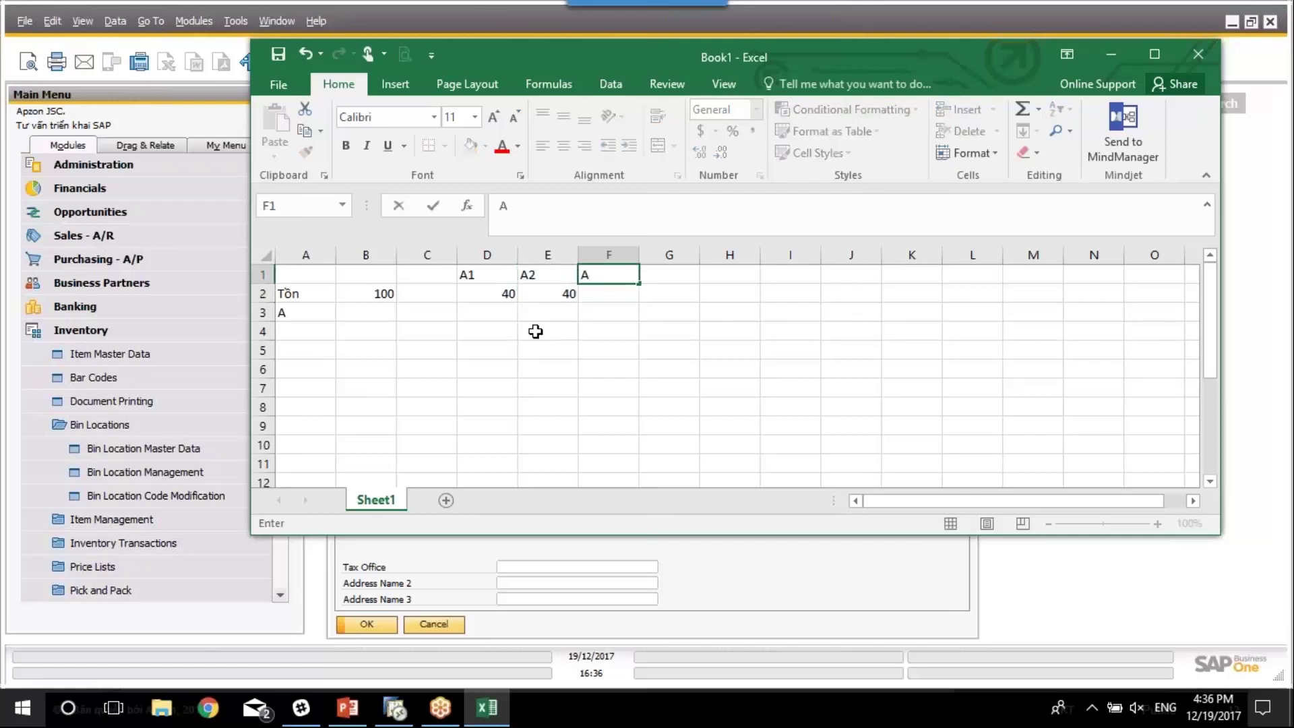
text(3)
key(Return)
text(20)
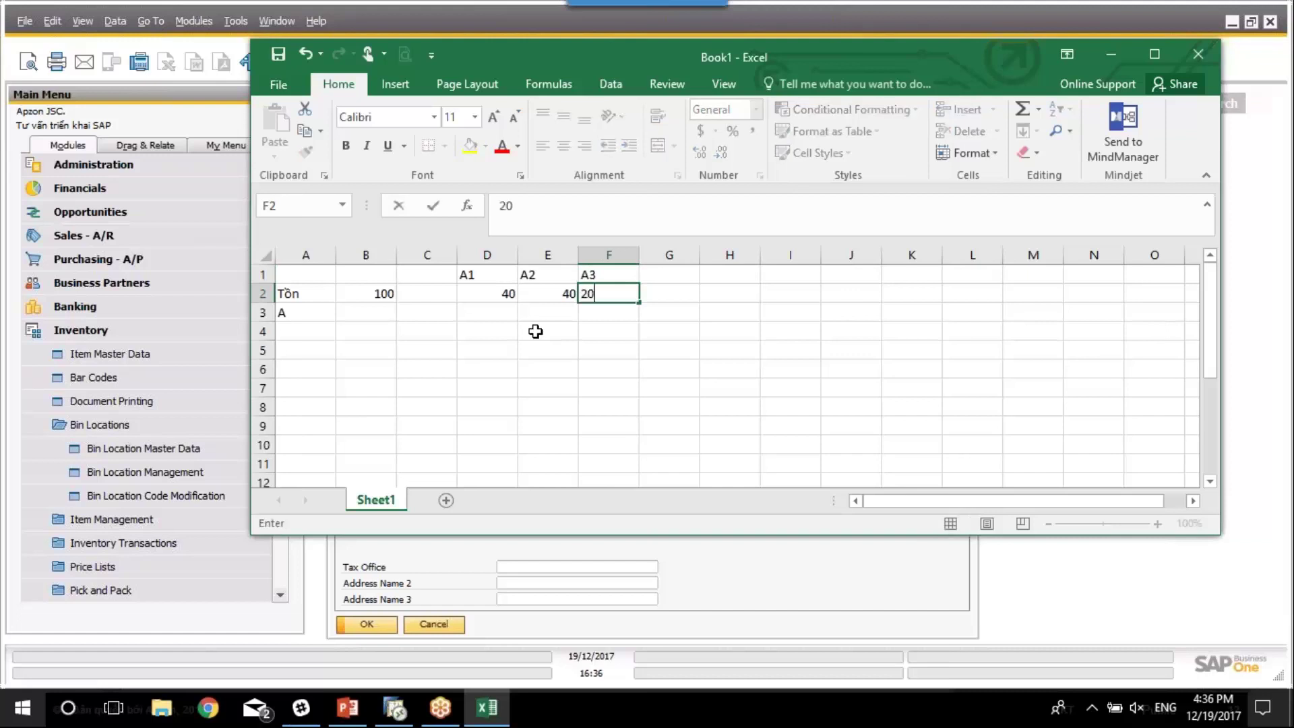
key(Return)
Go over the headers A1 to A3 and the stock quantities listed beneath them
key(Up)
key(Up)
key(shift+Left)
key(shift+Left)
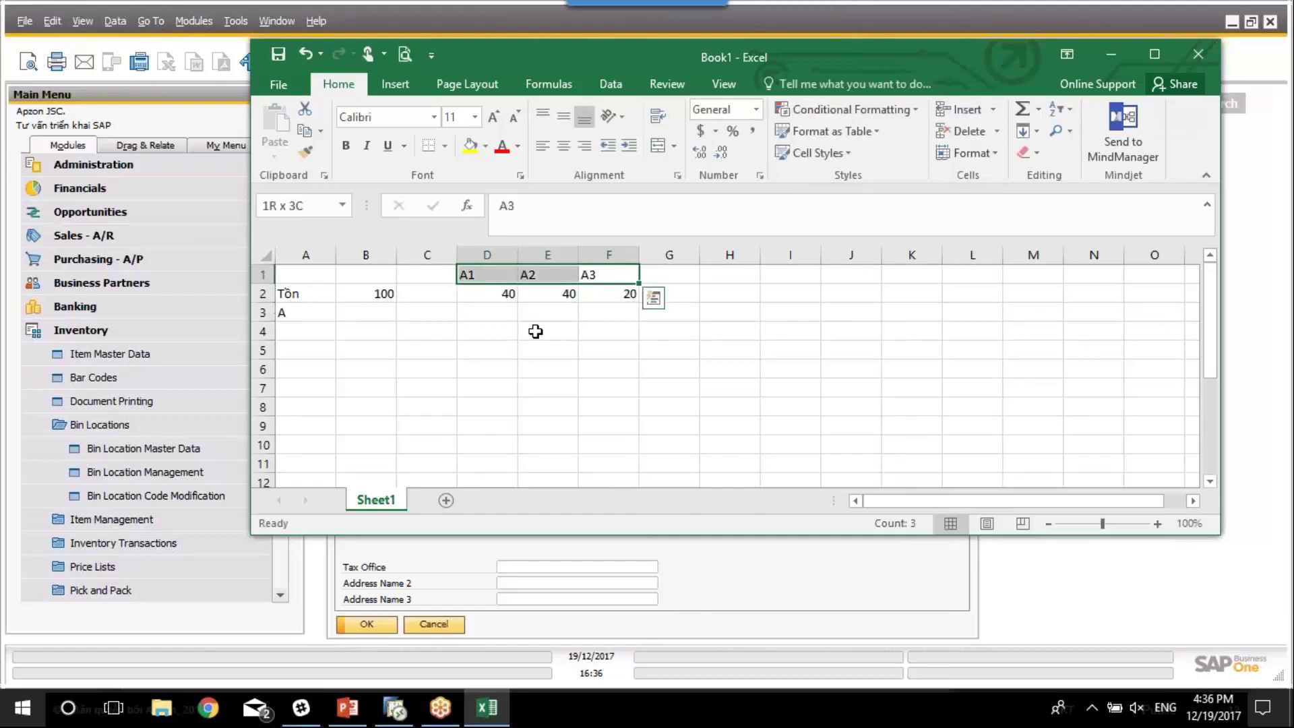
key(Left)
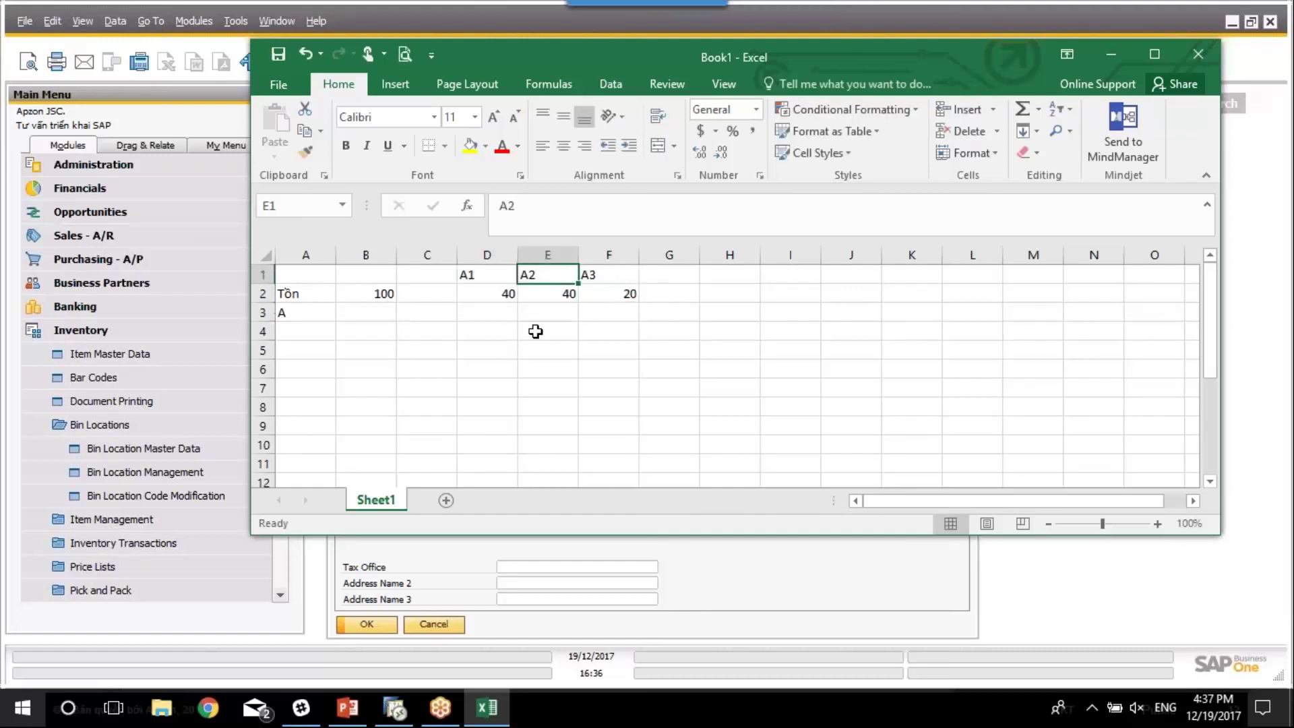
key(Right)
key(Left)
key(Left)
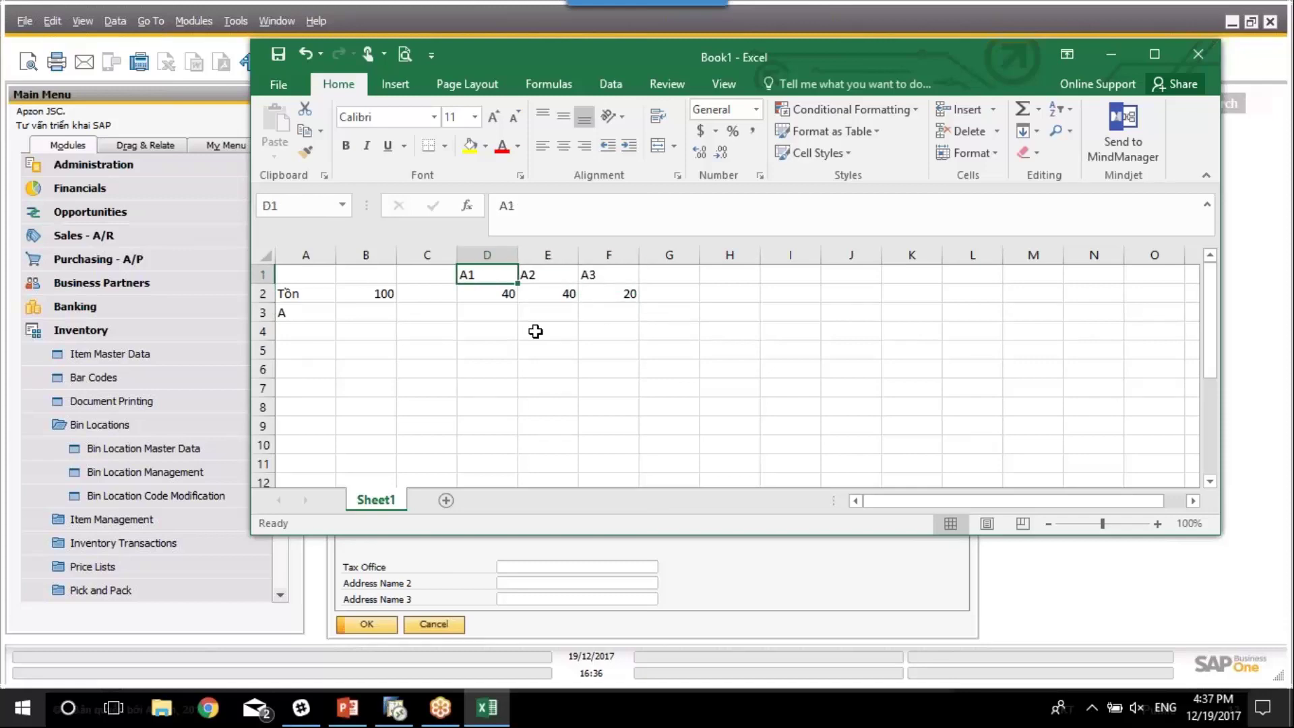
drag(848, 58, 900, 152)
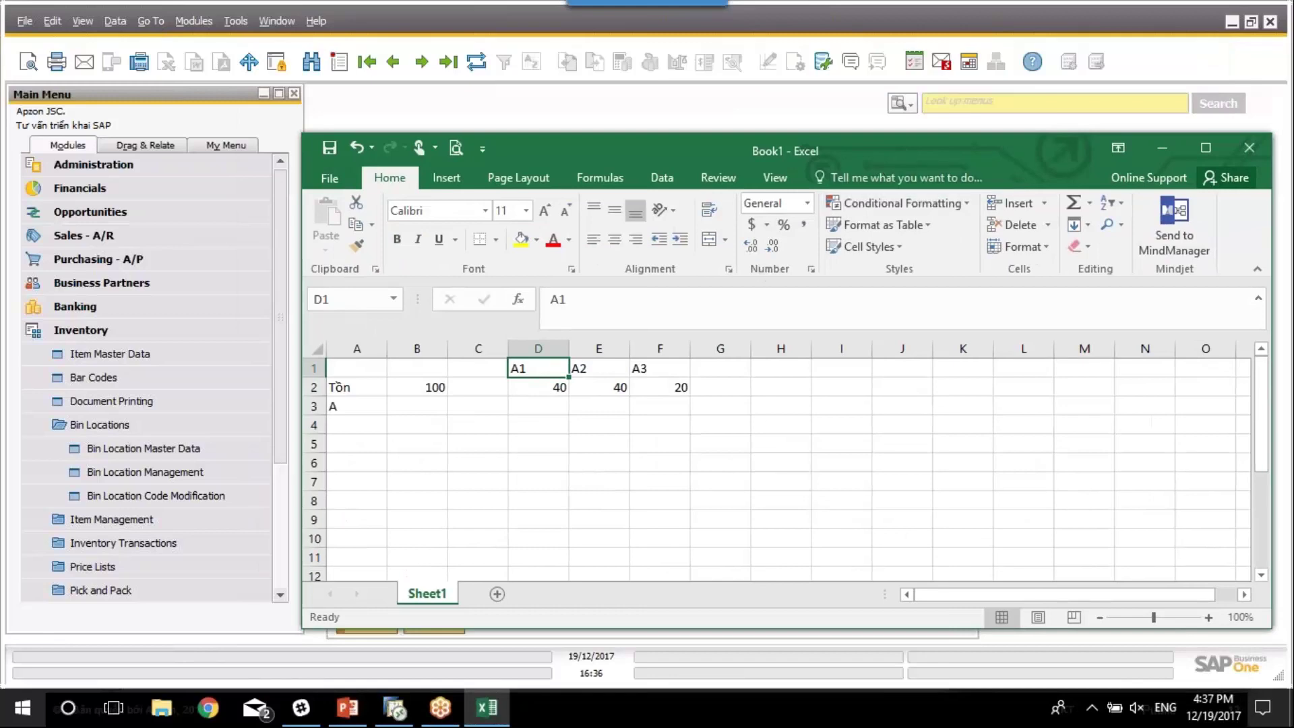
mouse_move(566, 370)
mouse_down()
mouse_move(630, 385)
mouse_move(548, 375)
mouse_up()
click(580, 391)
click(552, 389)
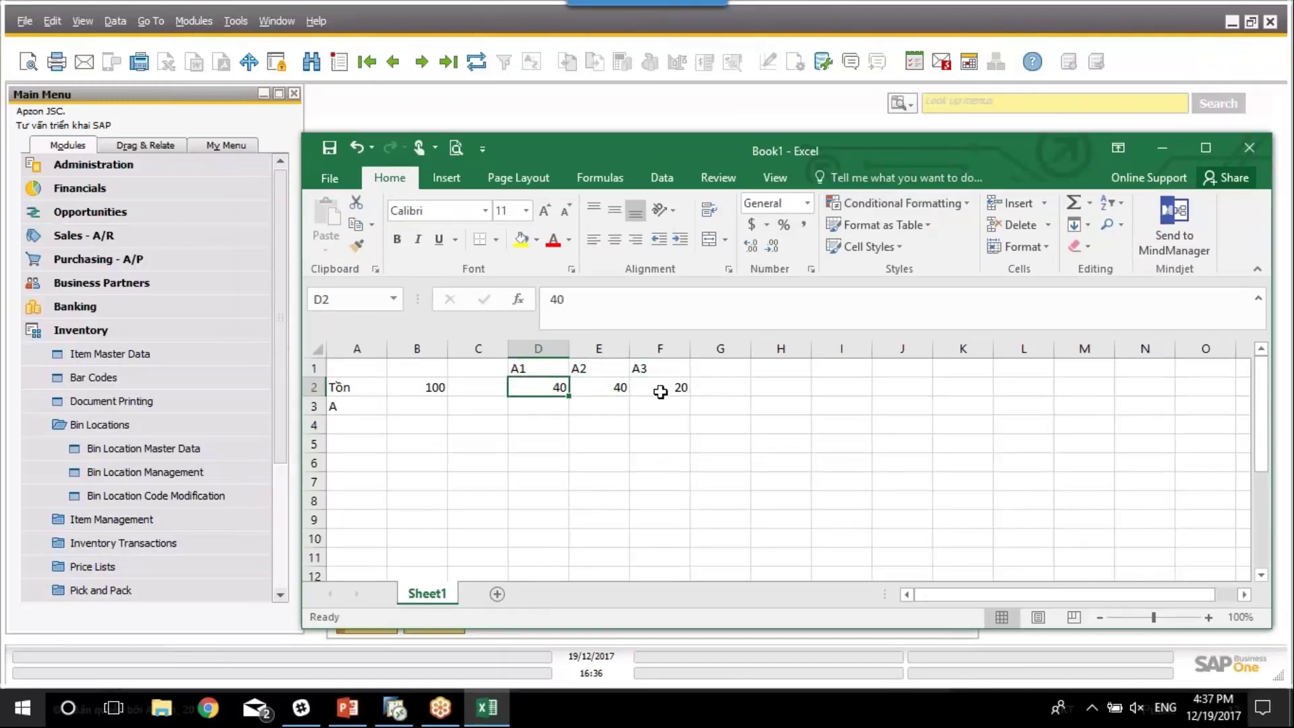
click(664, 391)
click(500, 405)
Enter -50 in cell B3, beside the A entry
click(349, 408)
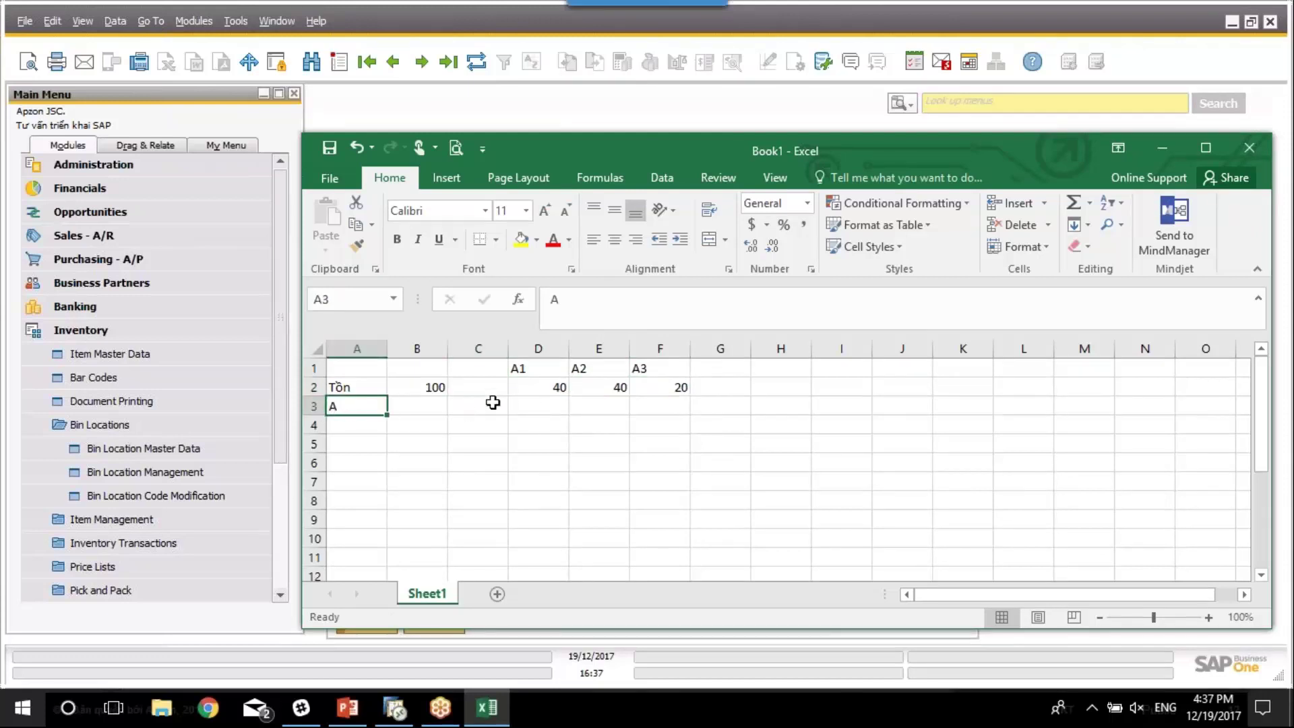
click(422, 406)
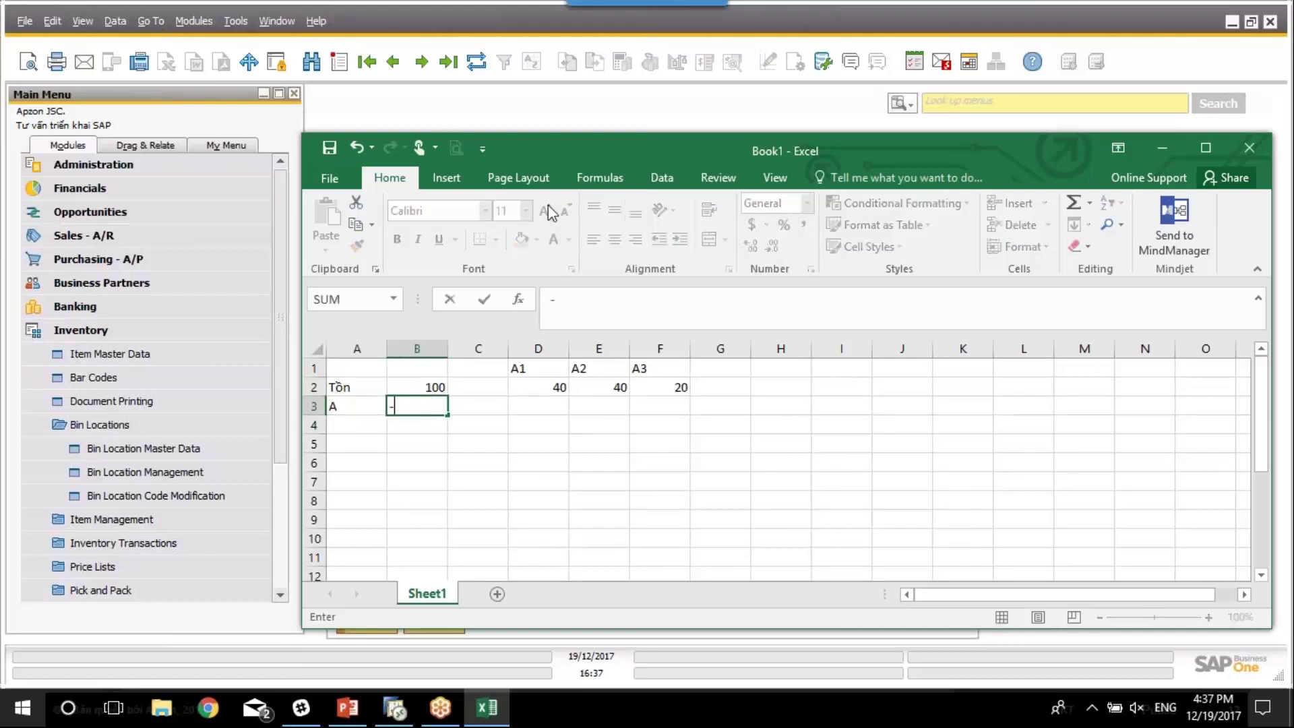
text(-50)
key(Return)
key(Up)
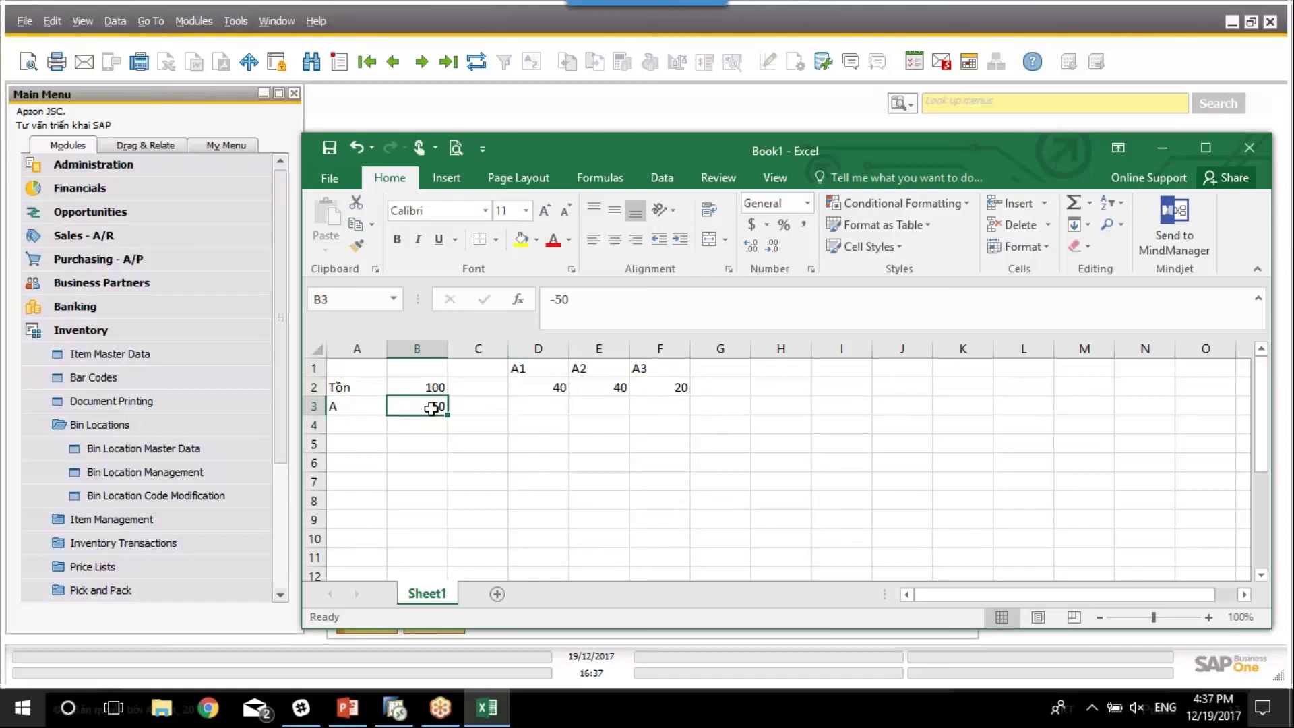
Enter the deductions -30, -5 and -5 in row 3 under A1, A2 and A3
click(555, 386)
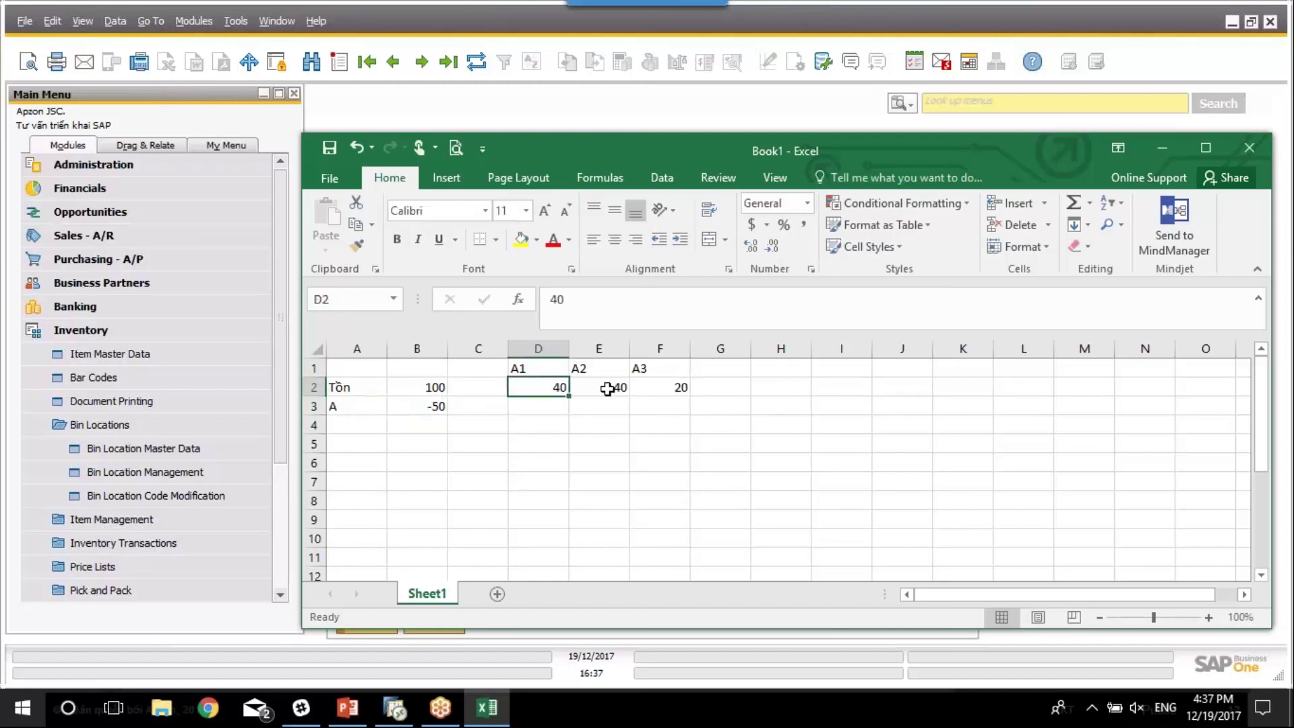
click(678, 389)
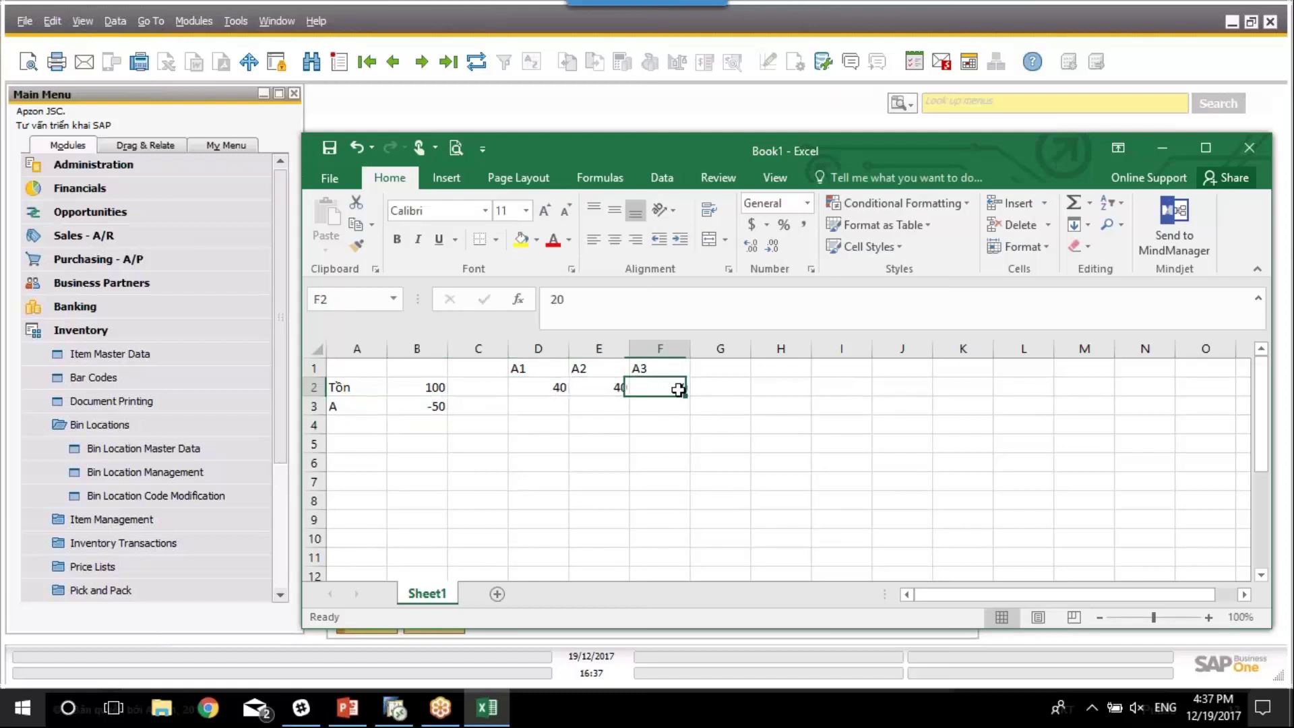
click(429, 408)
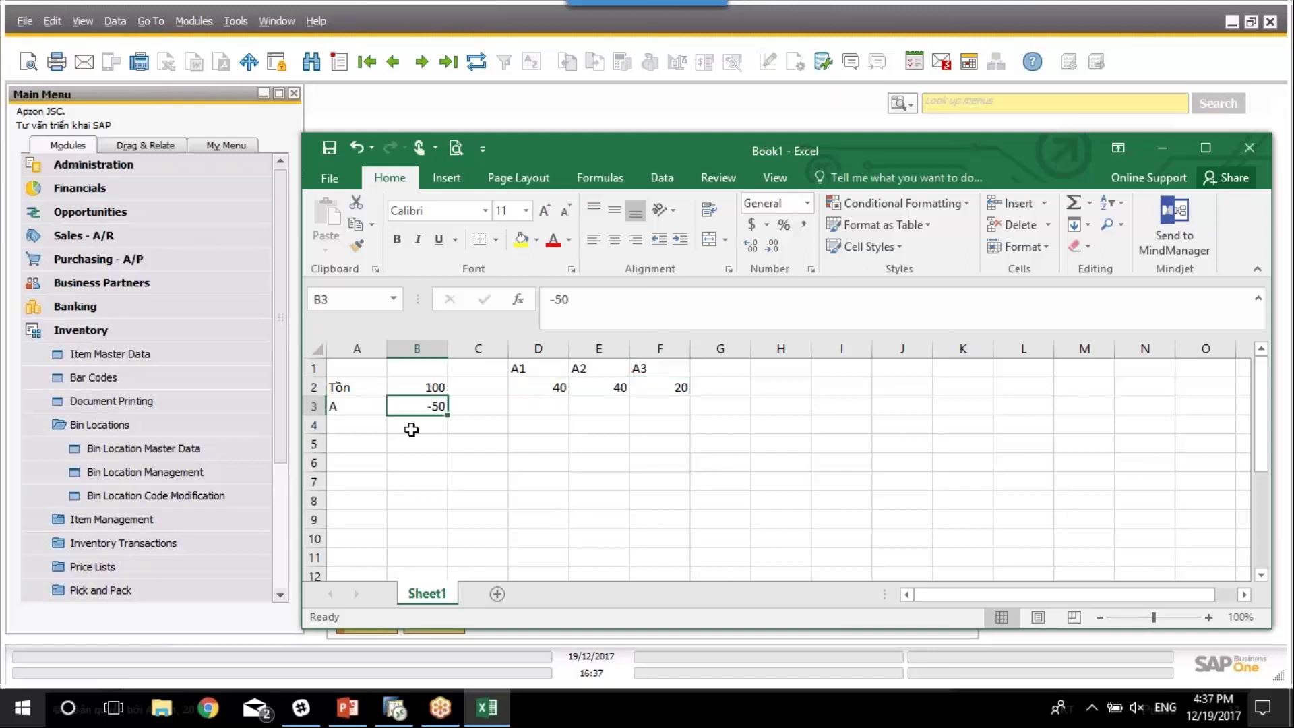
click(553, 403)
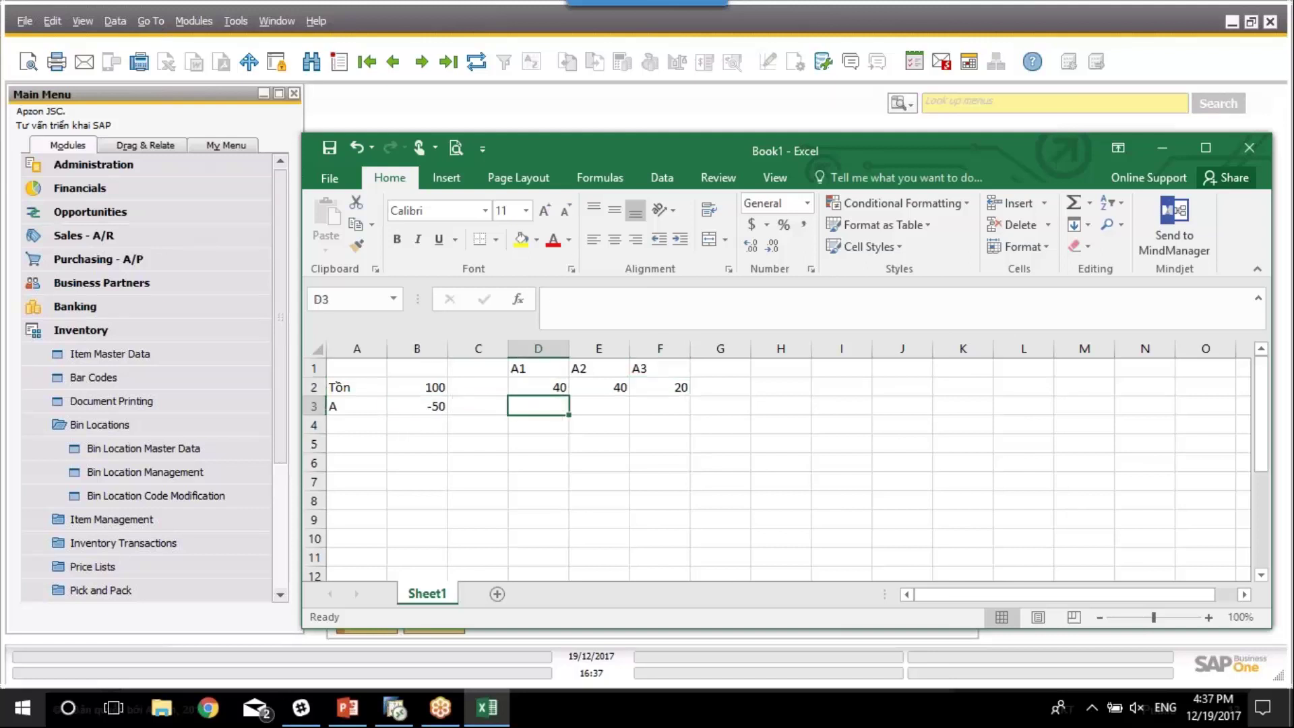
text(-30)
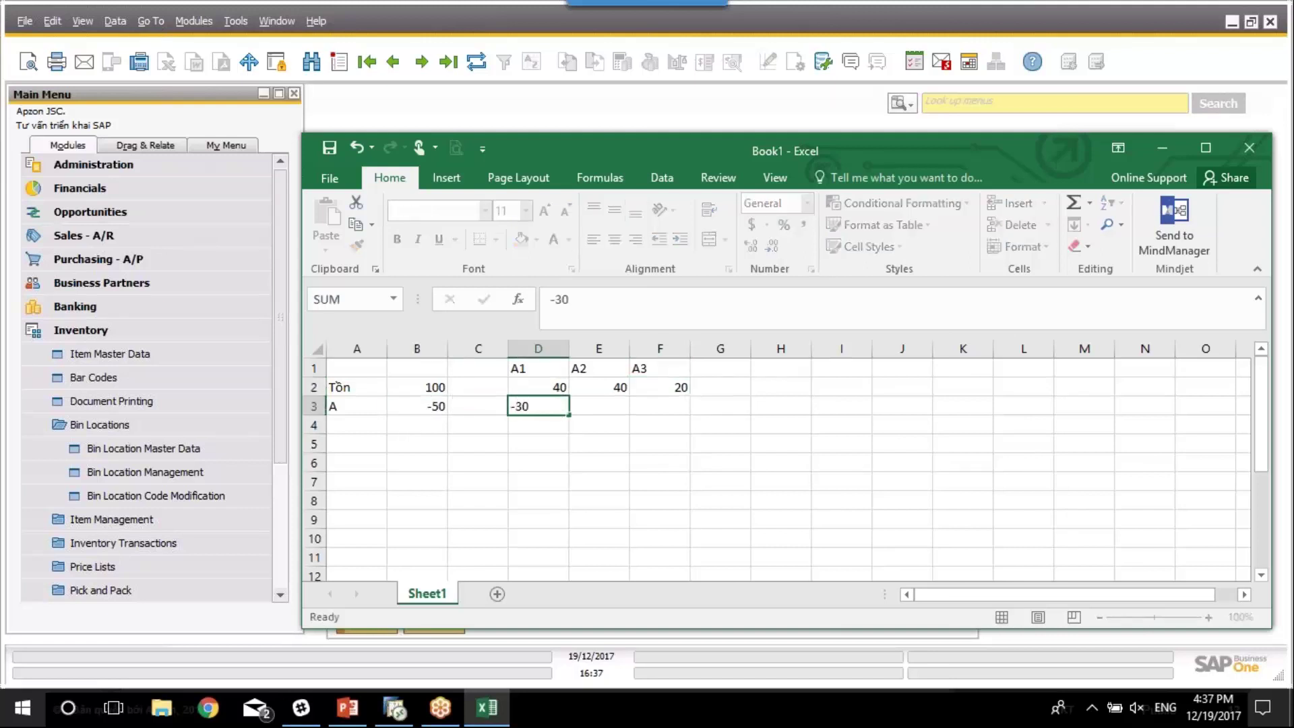
key(Tab)
text(-5)
key(Tab)
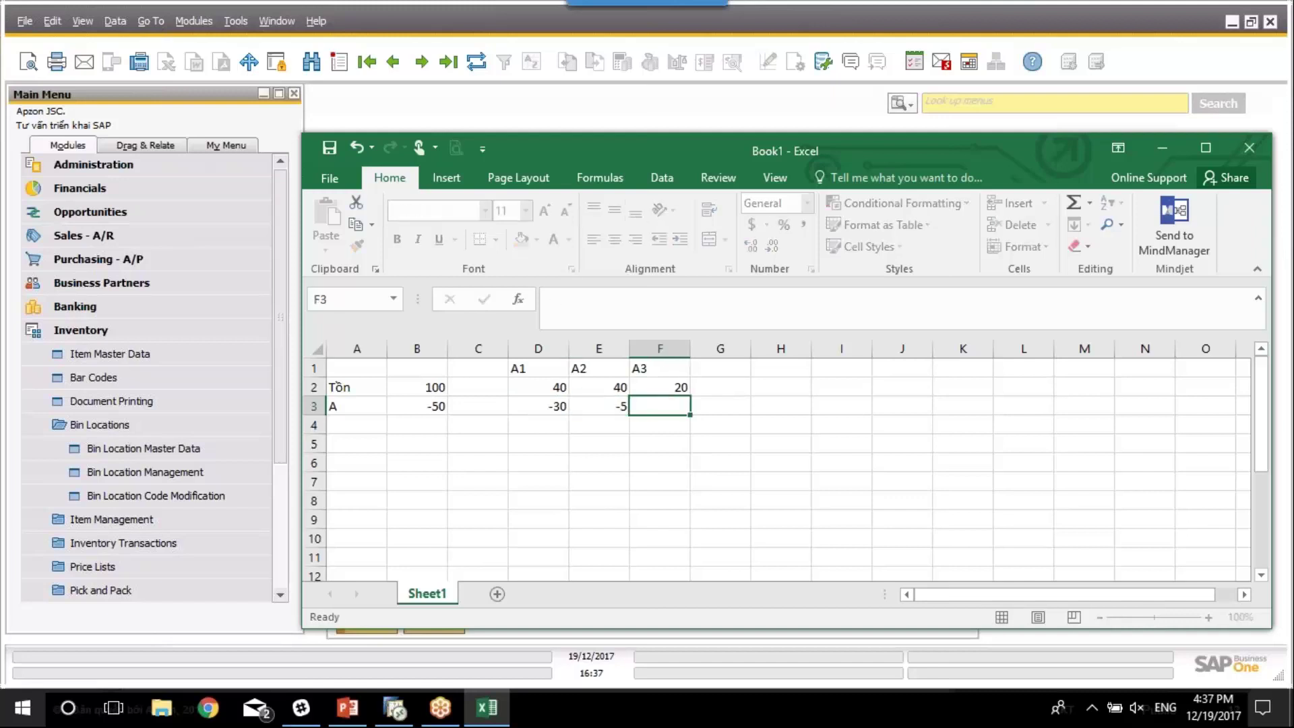
text(-5)
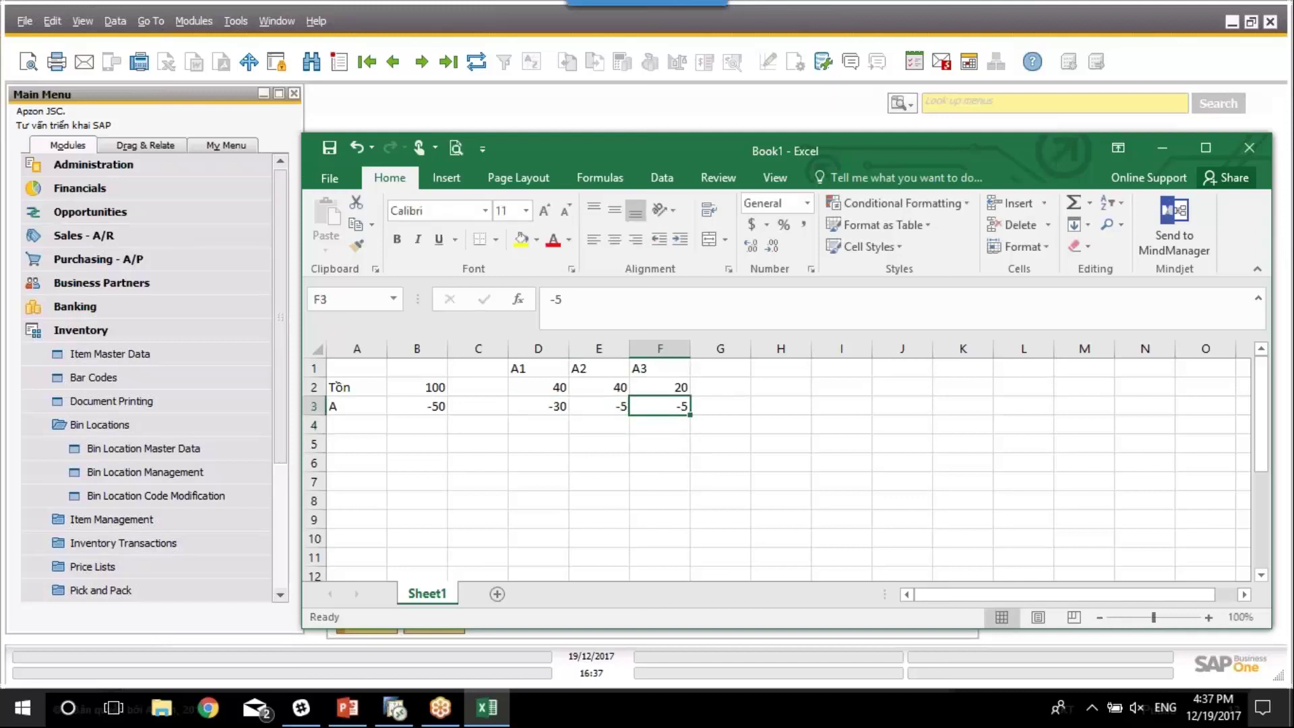
Compare the deductions in row 3 with the stock quantities in row 2, both in column B and under A1 to A3
click(599, 406)
drag(540, 406, 660, 406)
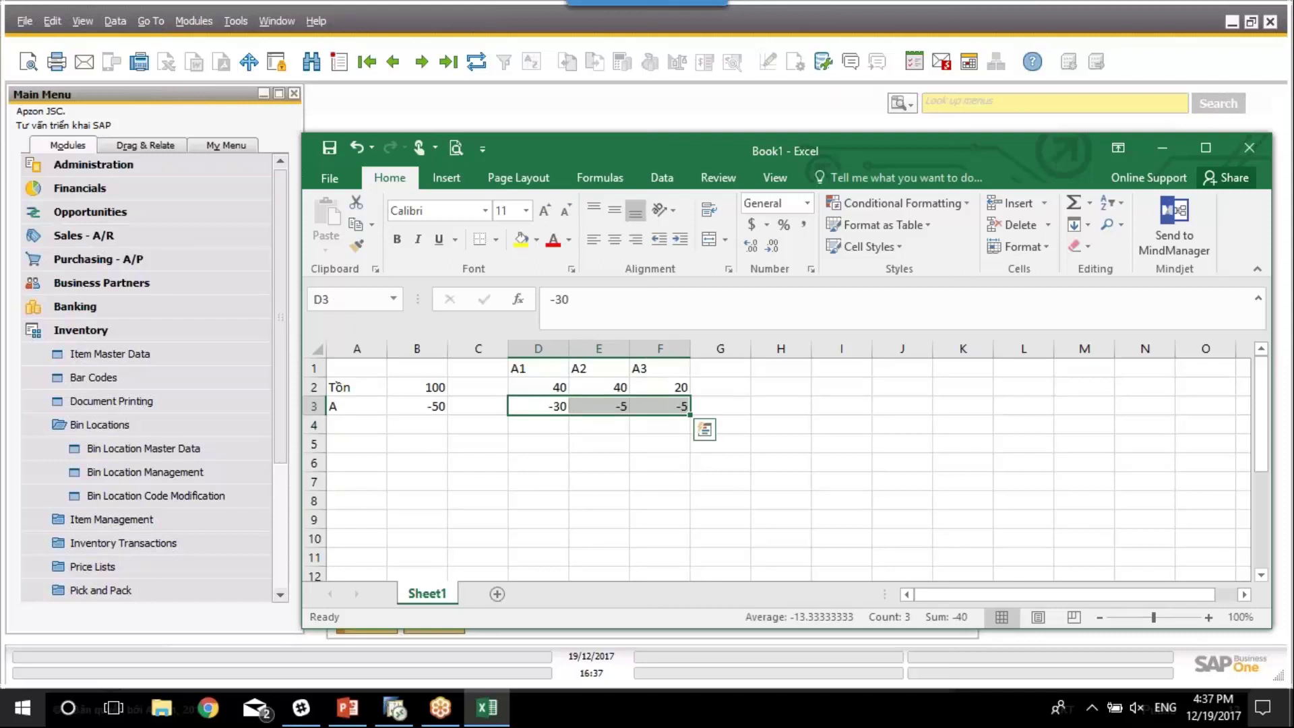
click(540, 406)
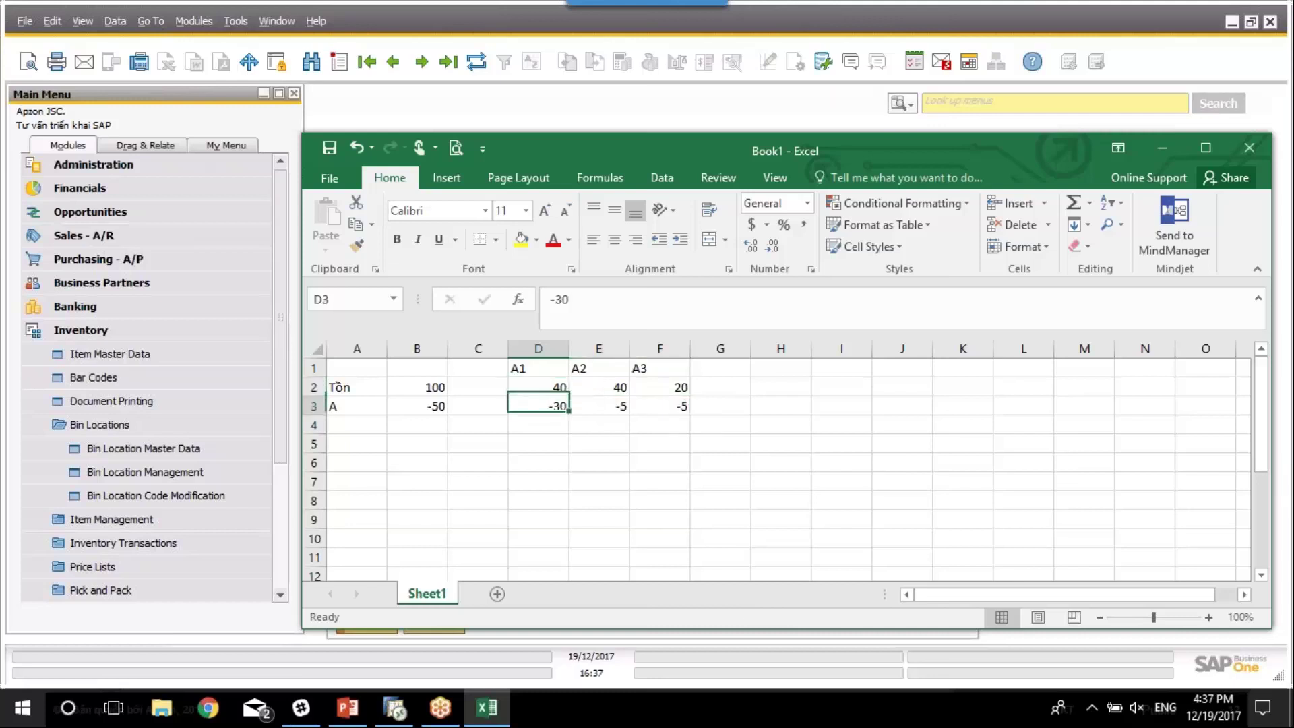
click(538, 387)
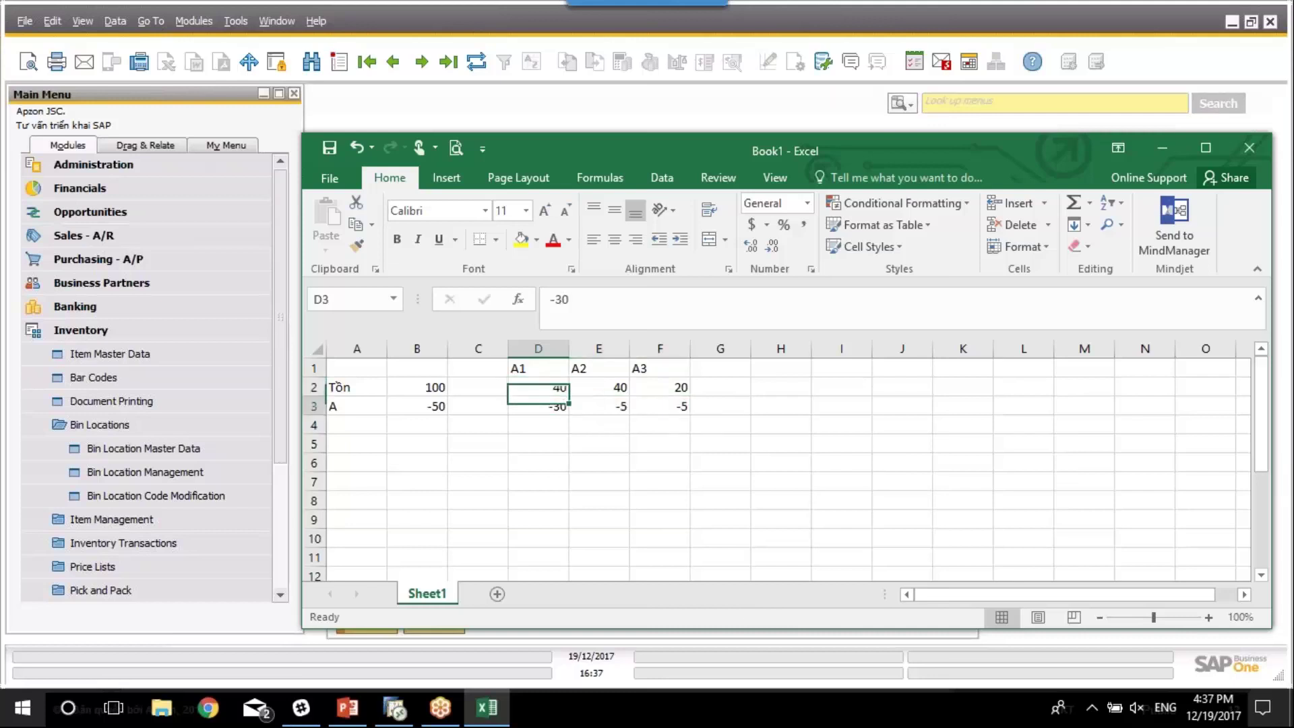
click(538, 406)
key(Return)
key(Left)
key(Left)
key(Left)
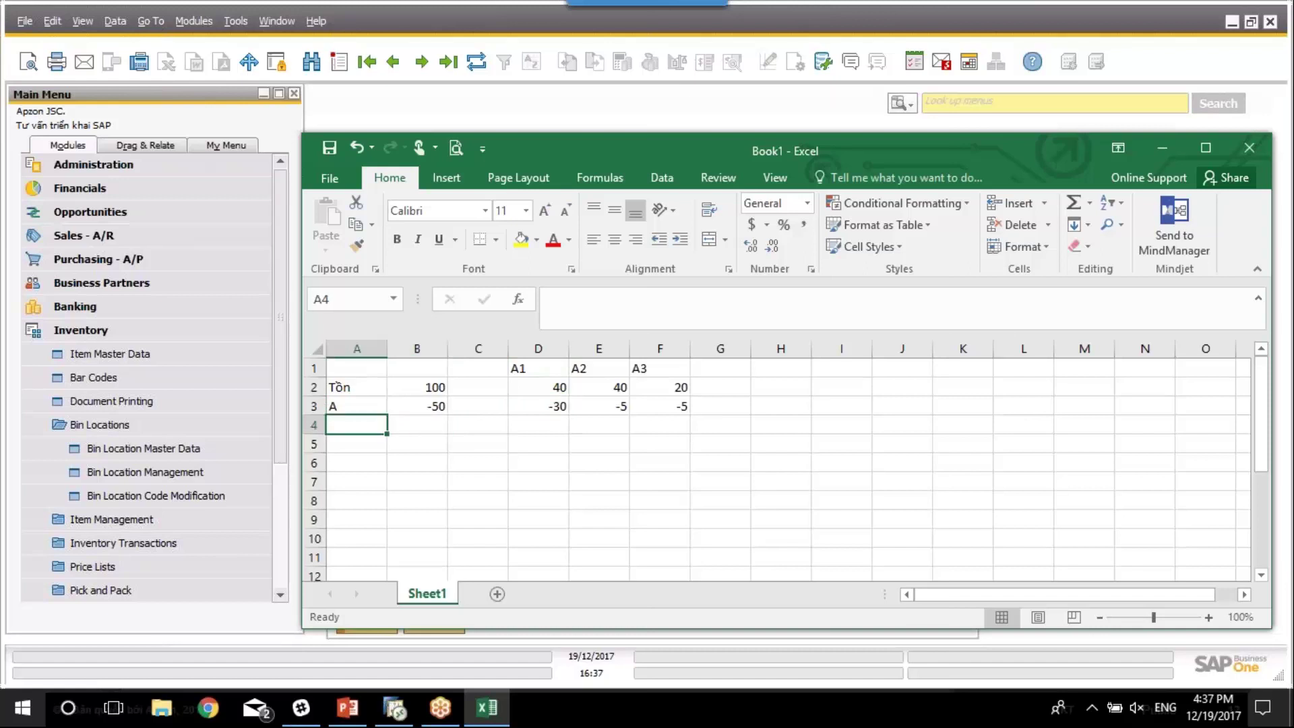
key(Up)
key(Right)
key(Right)
key(Right)
key(Right)
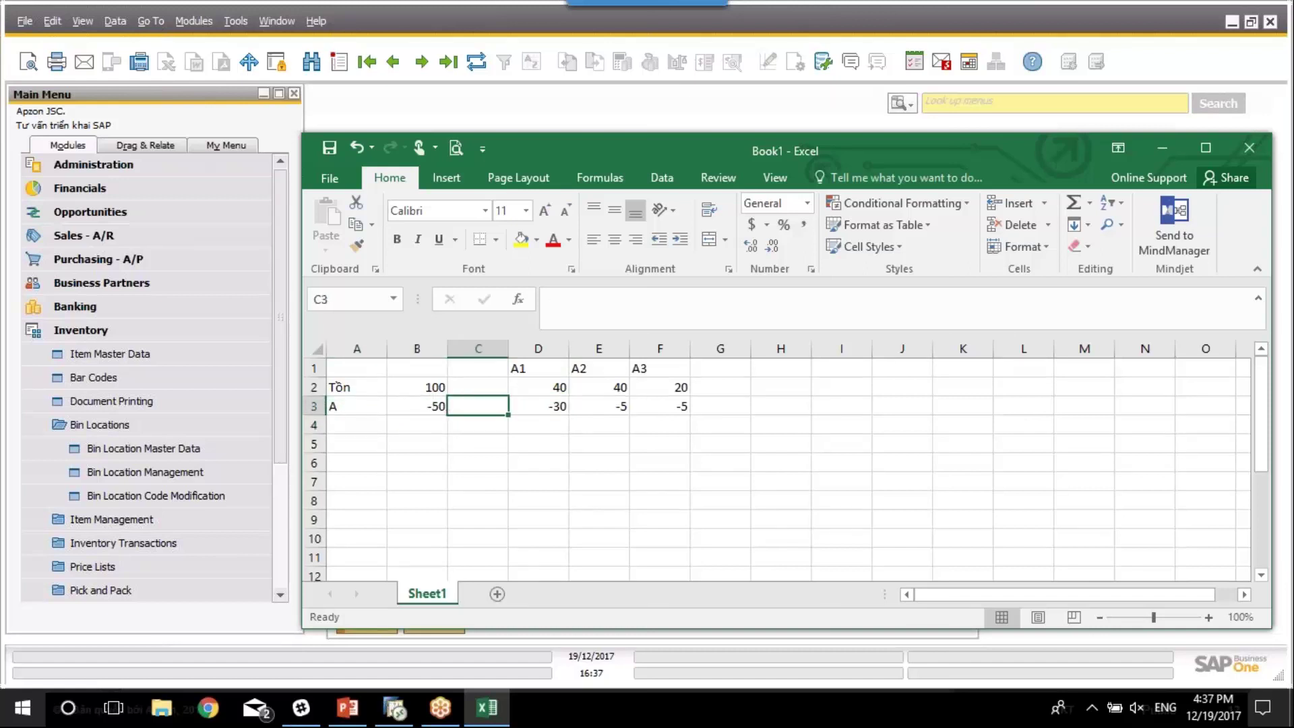
key(Left)
key(Up)
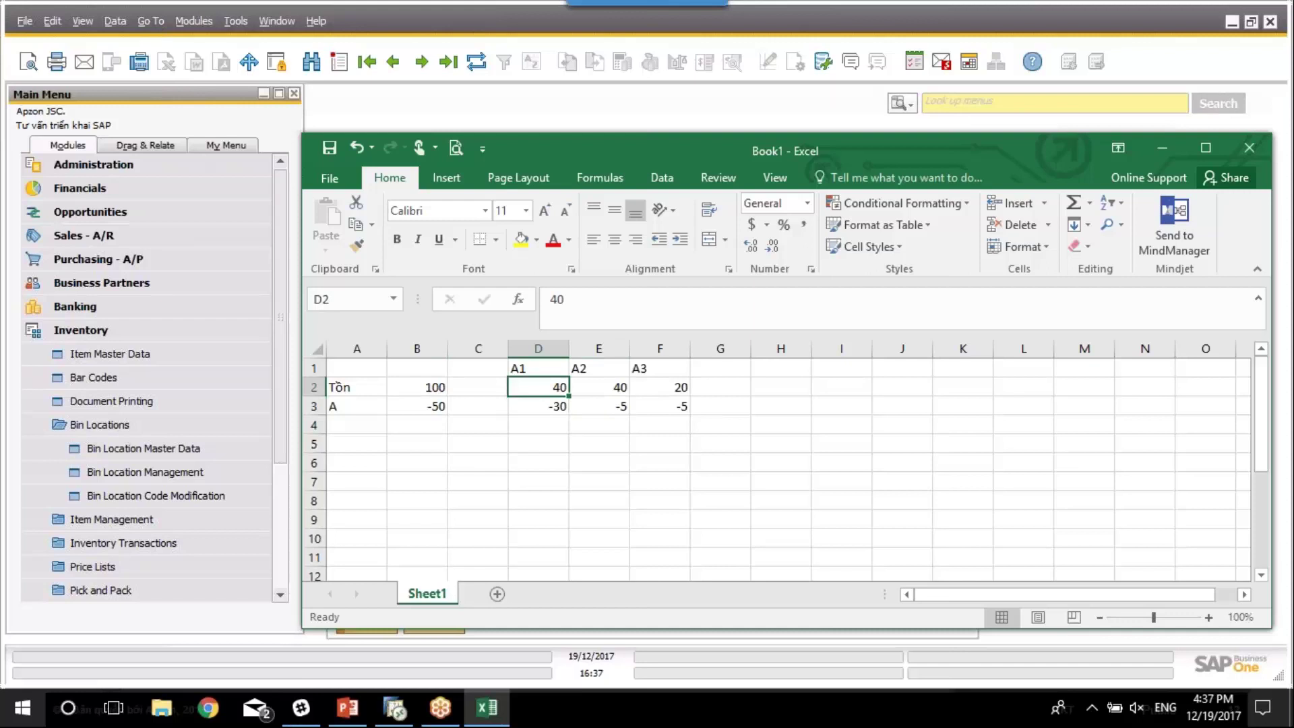
click(432, 407)
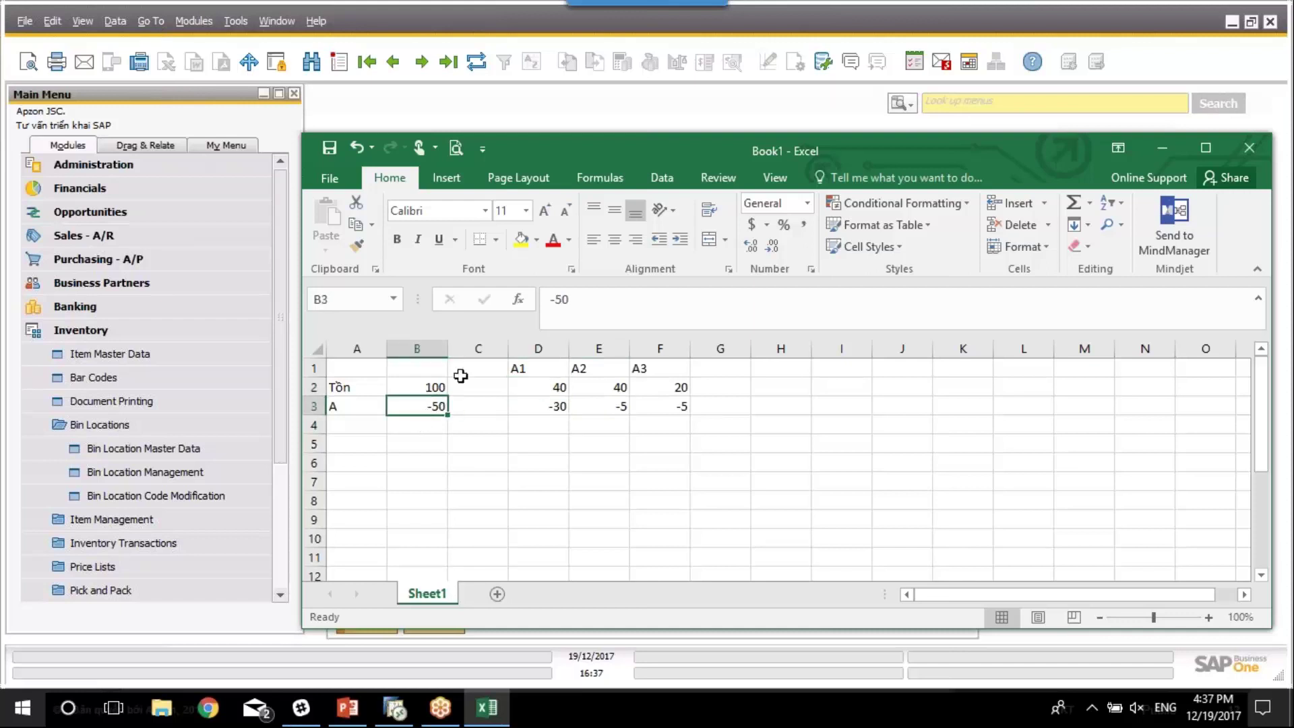
click(533, 391)
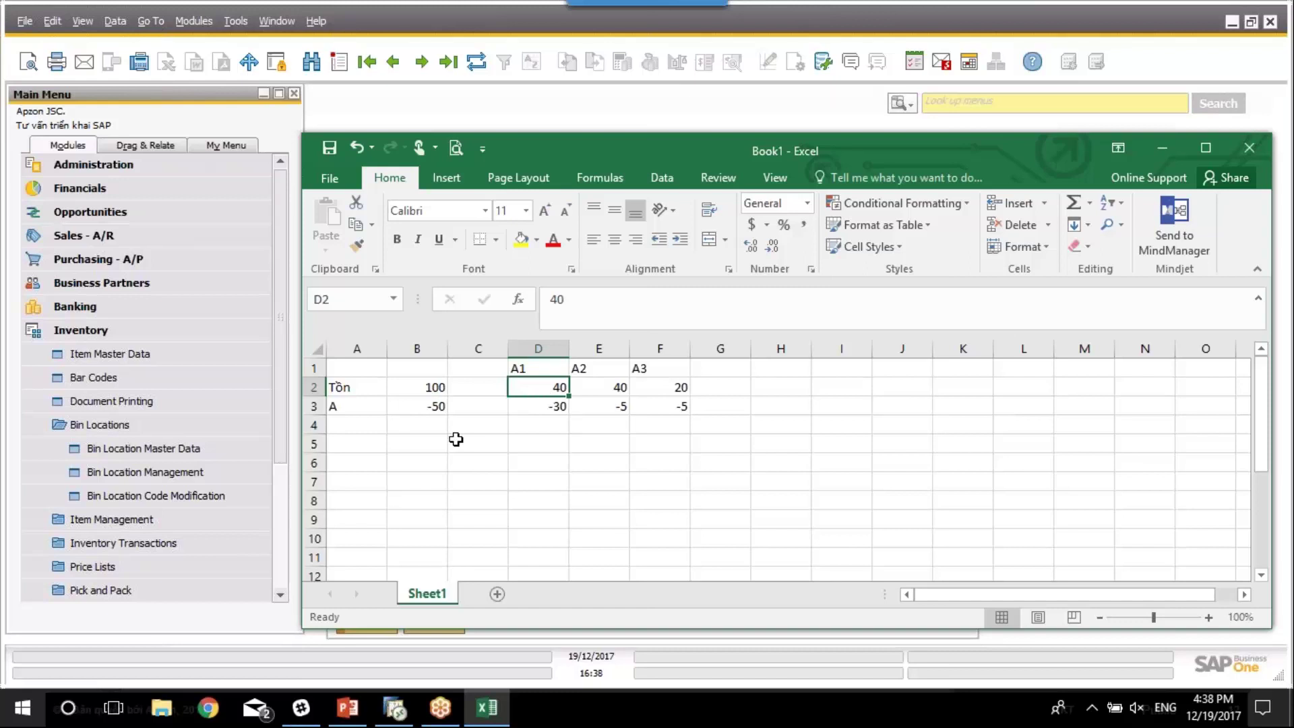
click(427, 407)
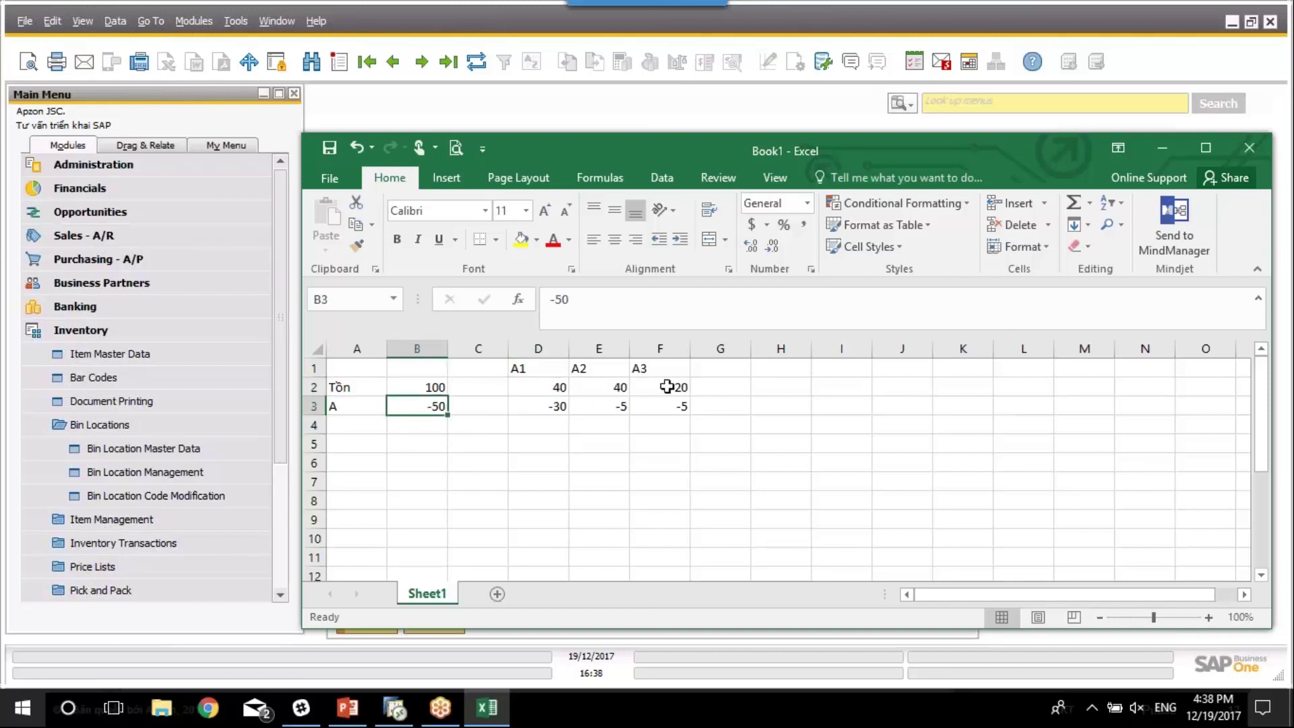
drag(670, 387, 585, 389)
key(shift+Right)
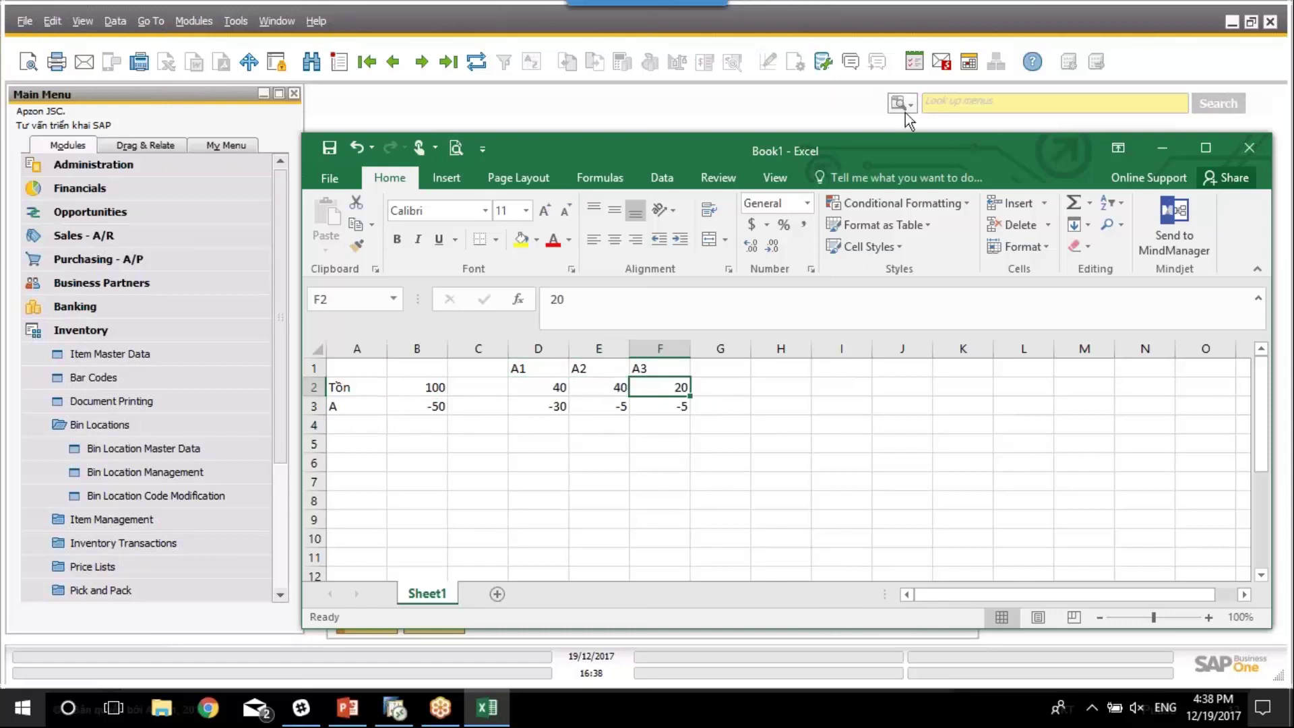
Show the Set Up Process slide in PowerPoint and bring the Excel workbook back in front of it
drag(876, 152, 802, 121)
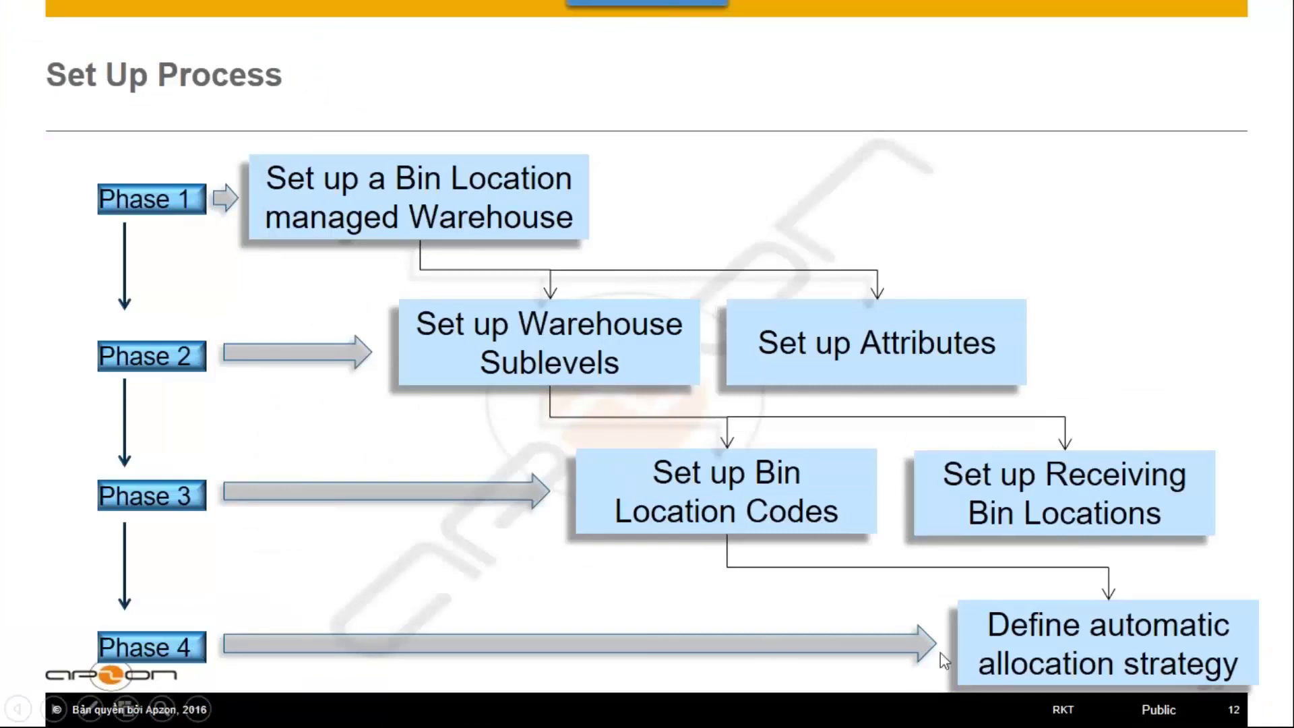
key(alt+Tab)
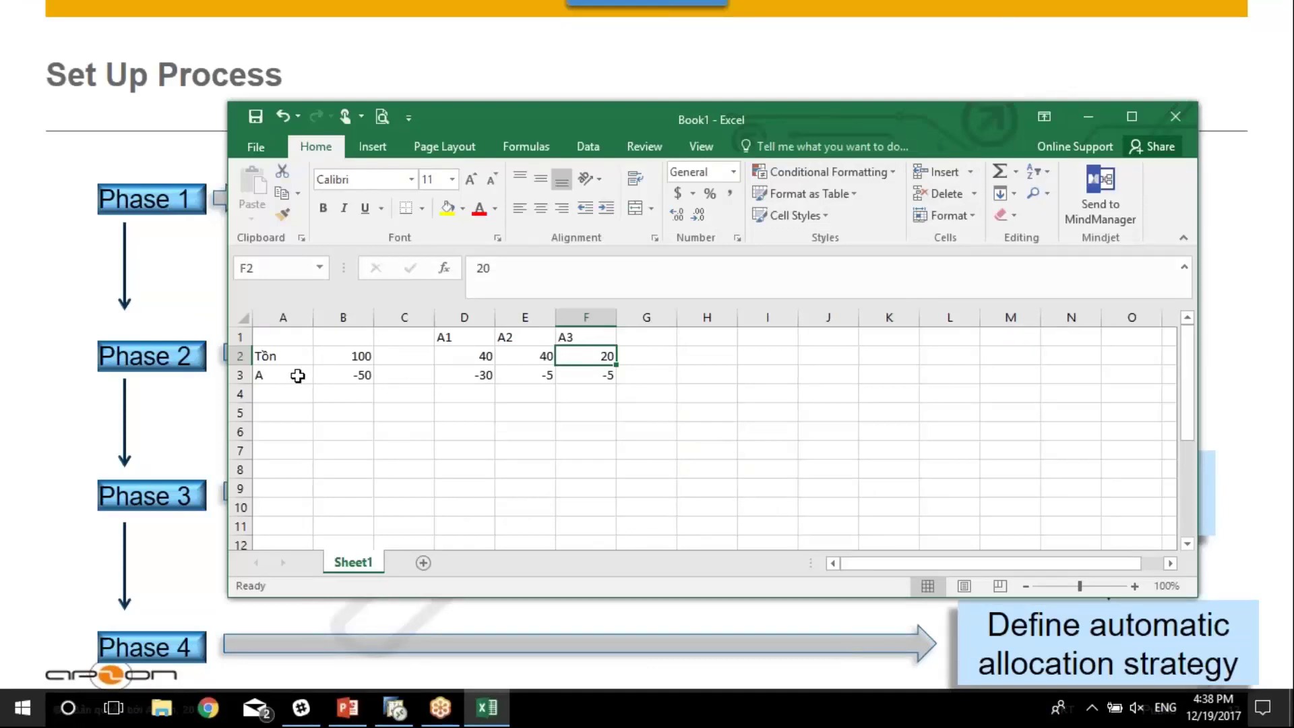
Enter 30 in cell B4, below the -50 for item A
drag(474, 375, 647, 376)
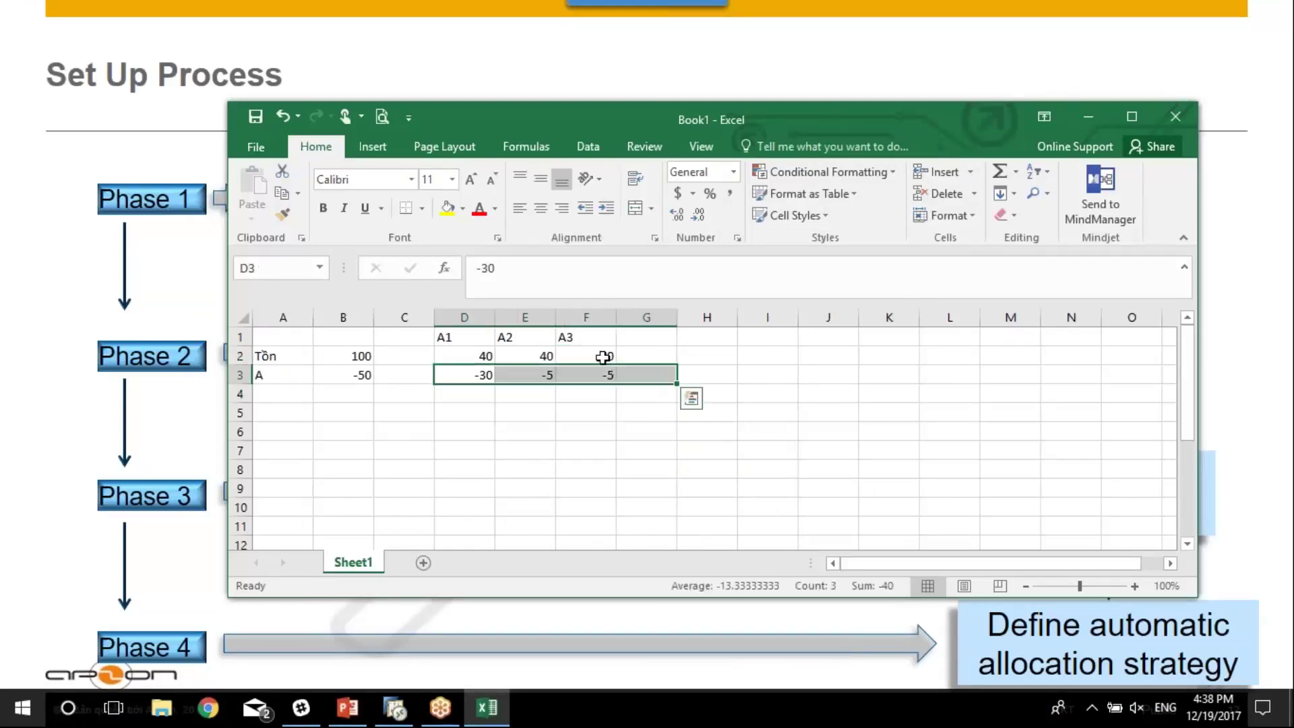
click(294, 395)
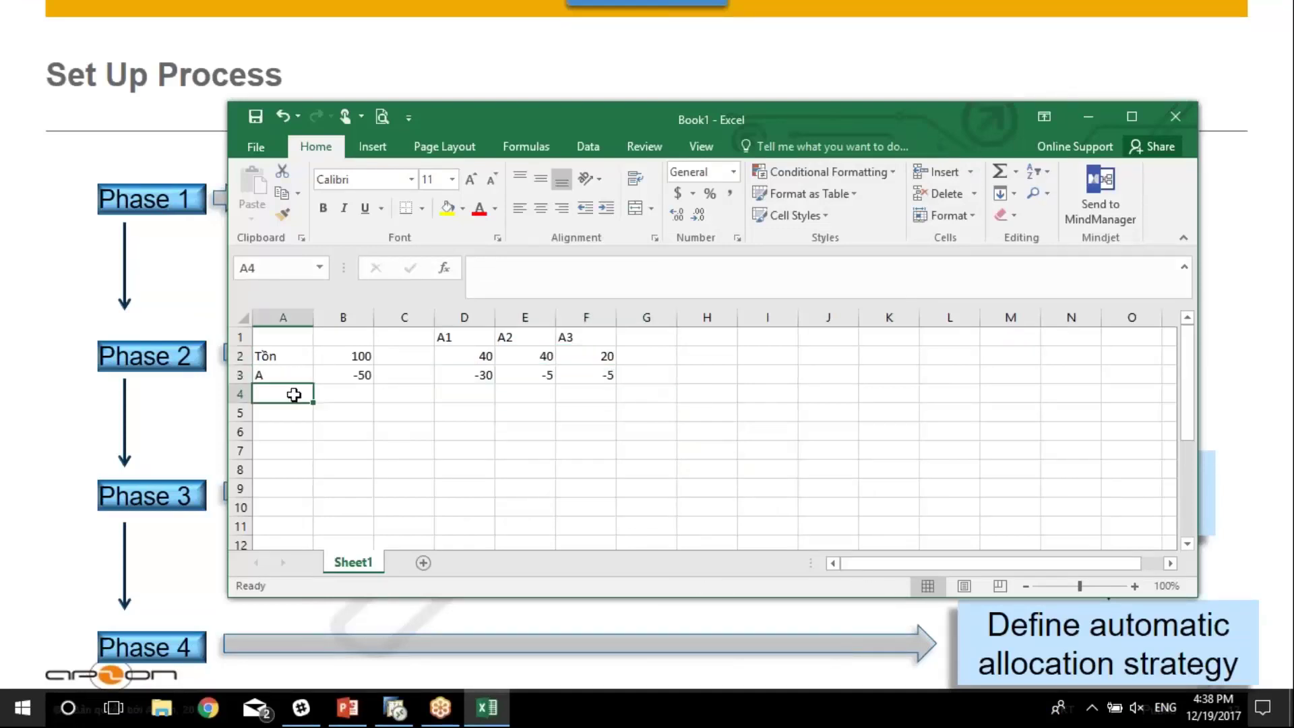
click(340, 393)
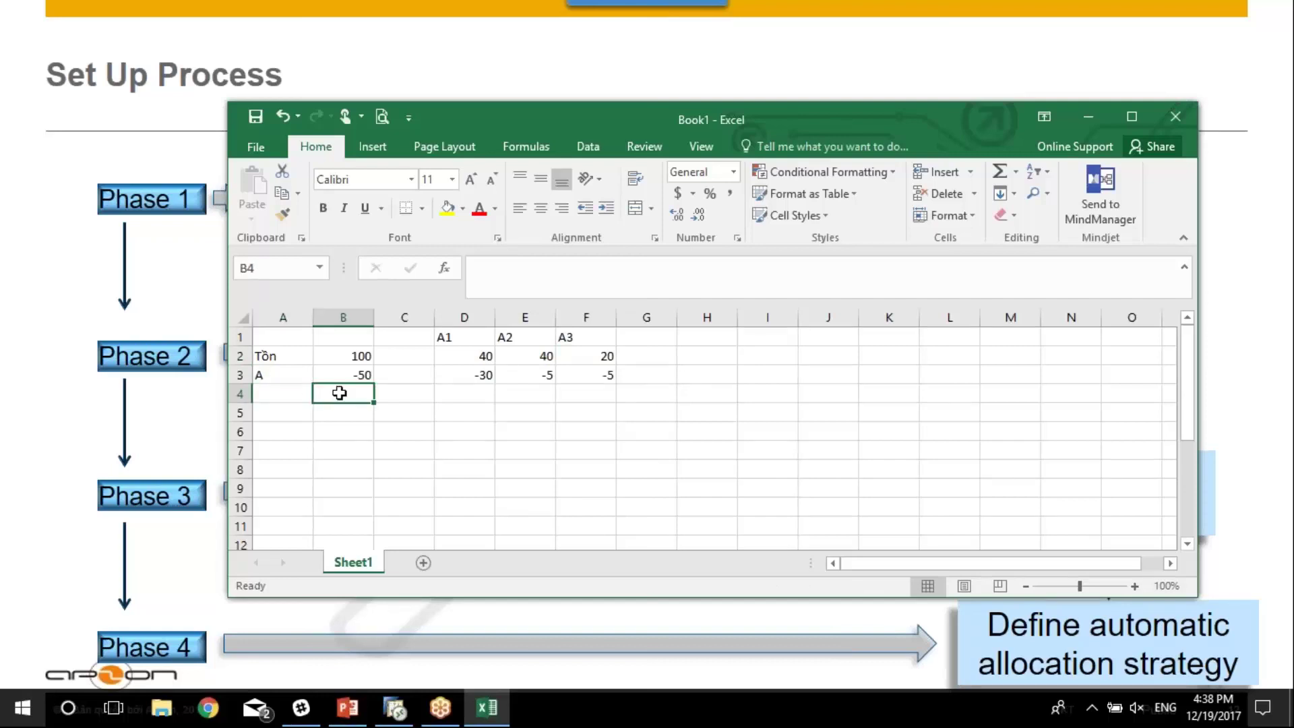
text(30)
key(ctrl+Return)
Point out the A1 header in row 1, followed by the A2 and A3 headers beside it
click(443, 373)
click(468, 338)
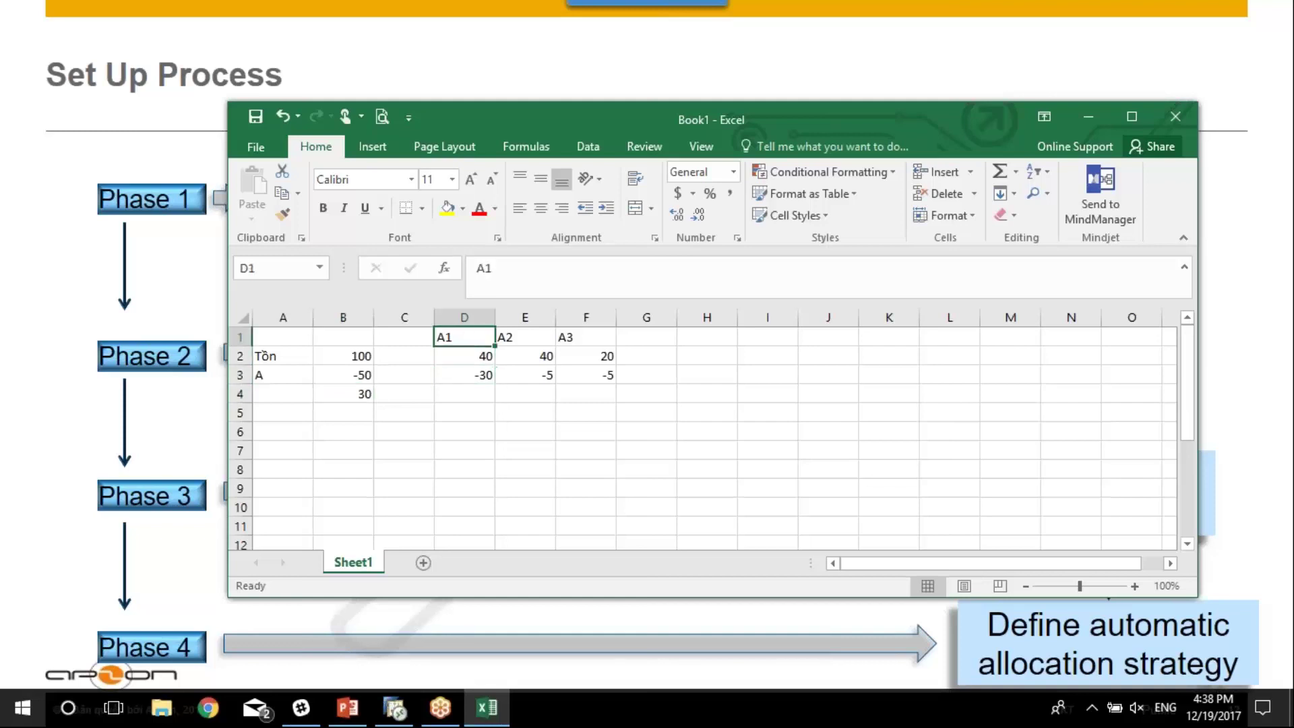
key(Right)
drag(508, 338, 587, 334)
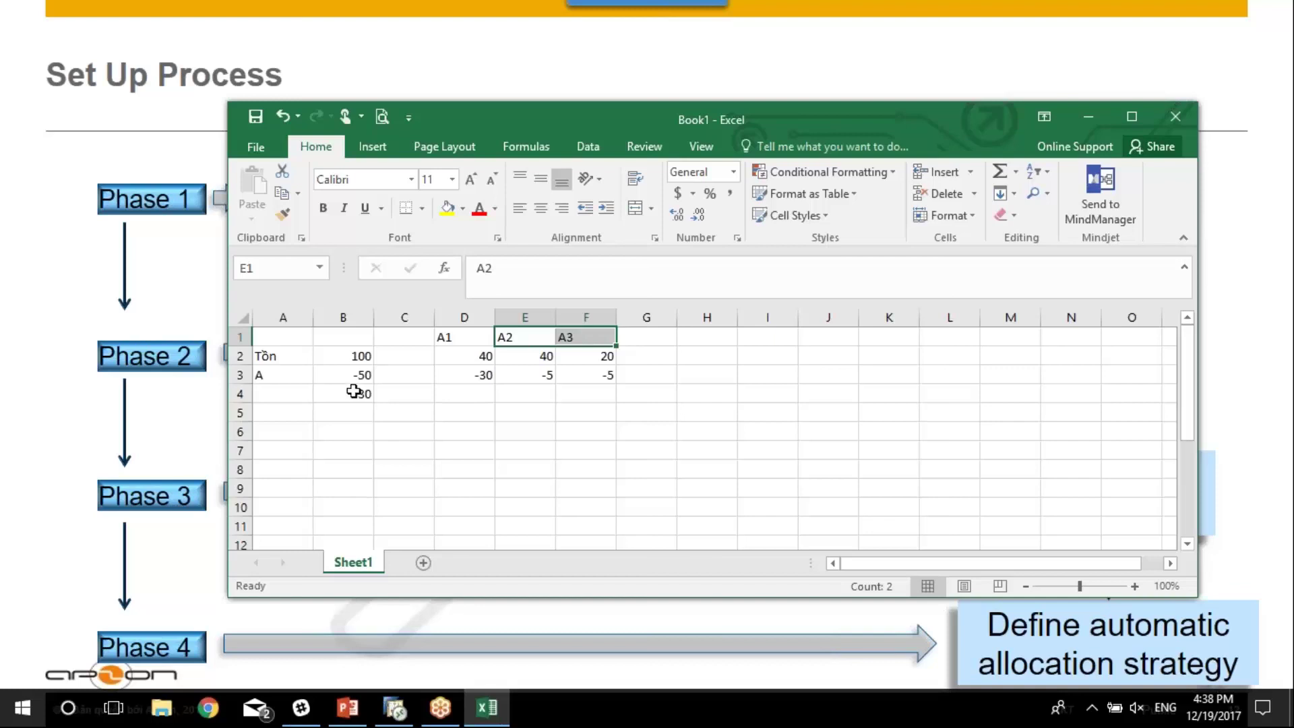
End the slide show and minimize the SAP Business One and Excel windows to reach the desktop
click(1018, 41)
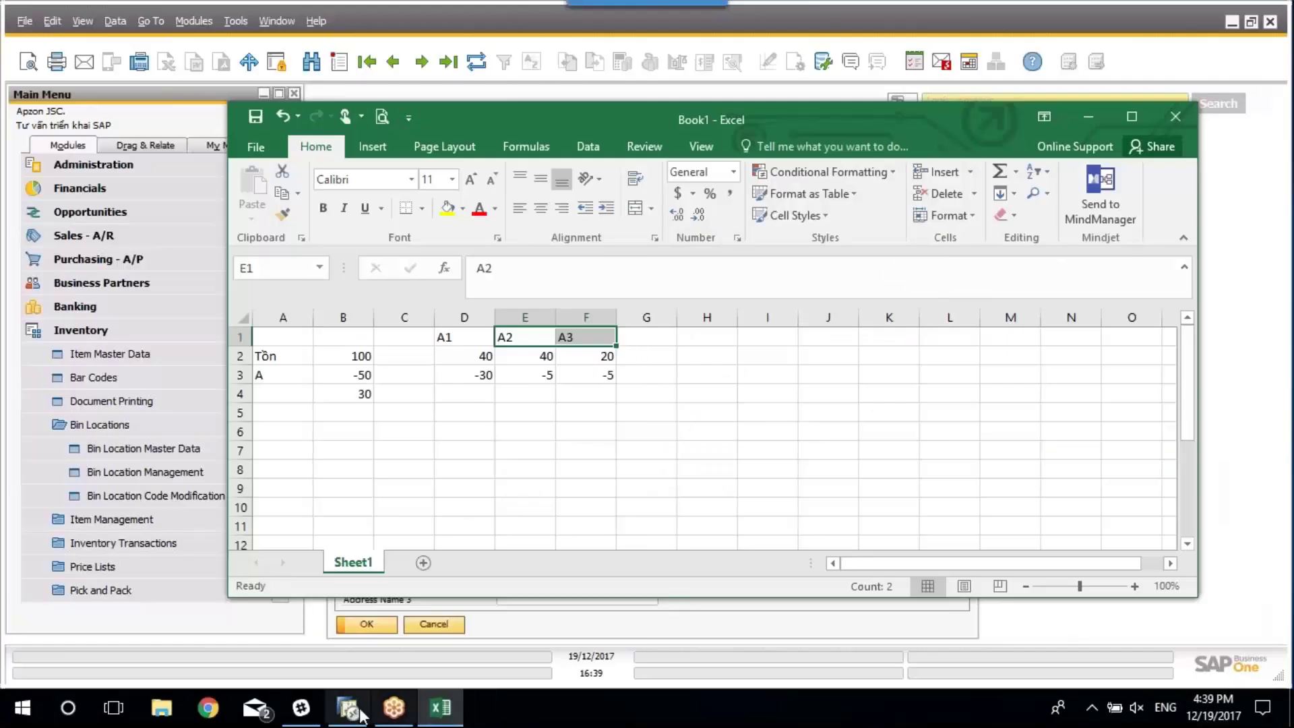
click(349, 708)
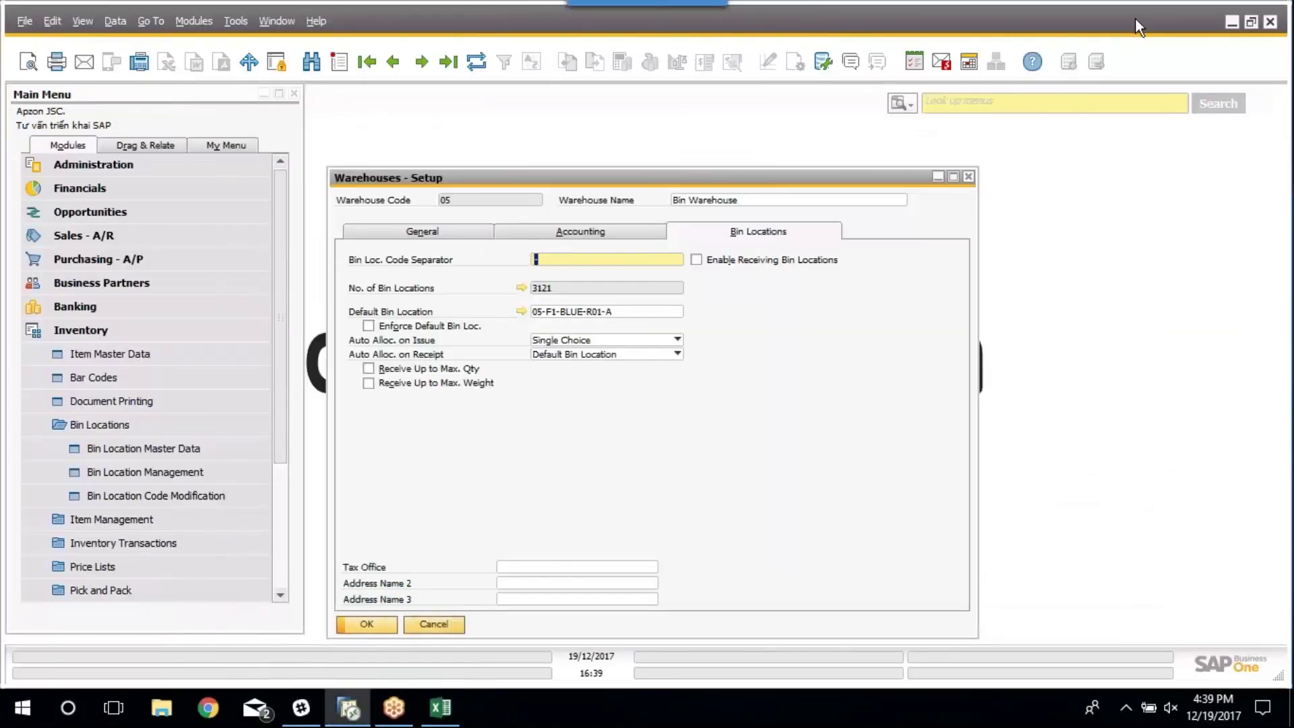
drag(809, 178, 802, 128)
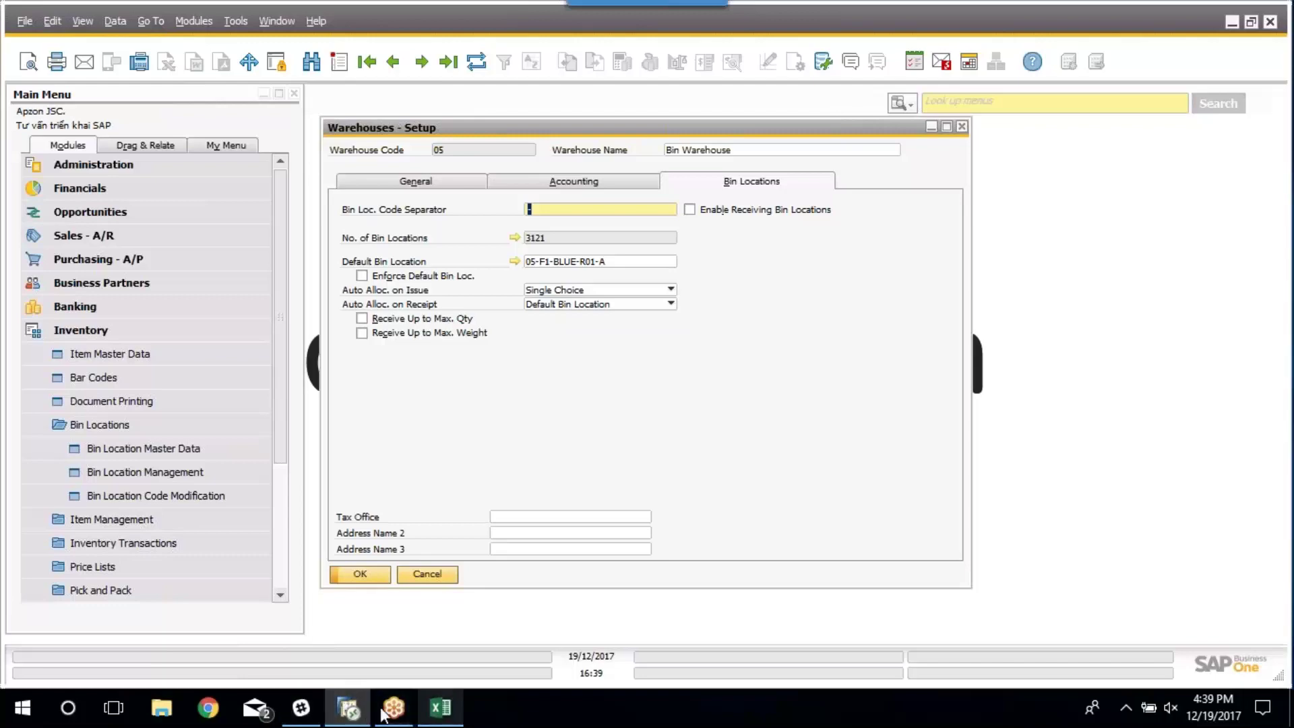
click(1233, 21)
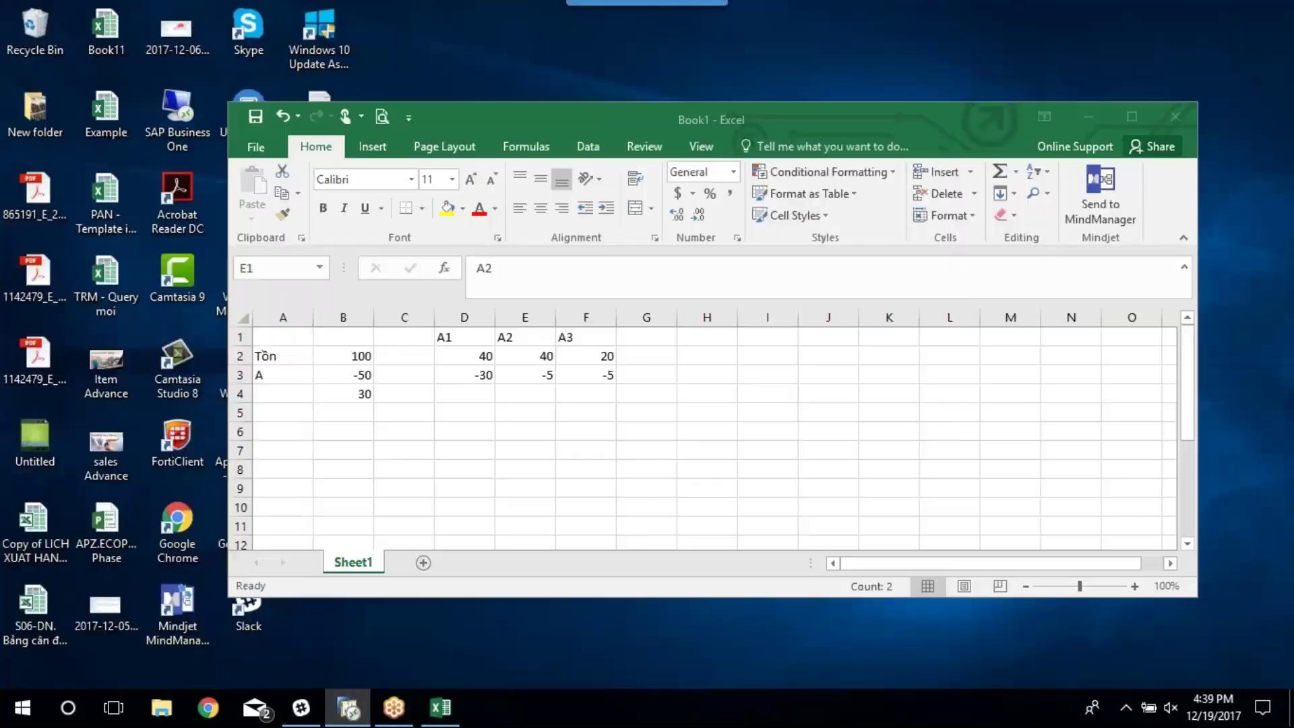
click(1086, 114)
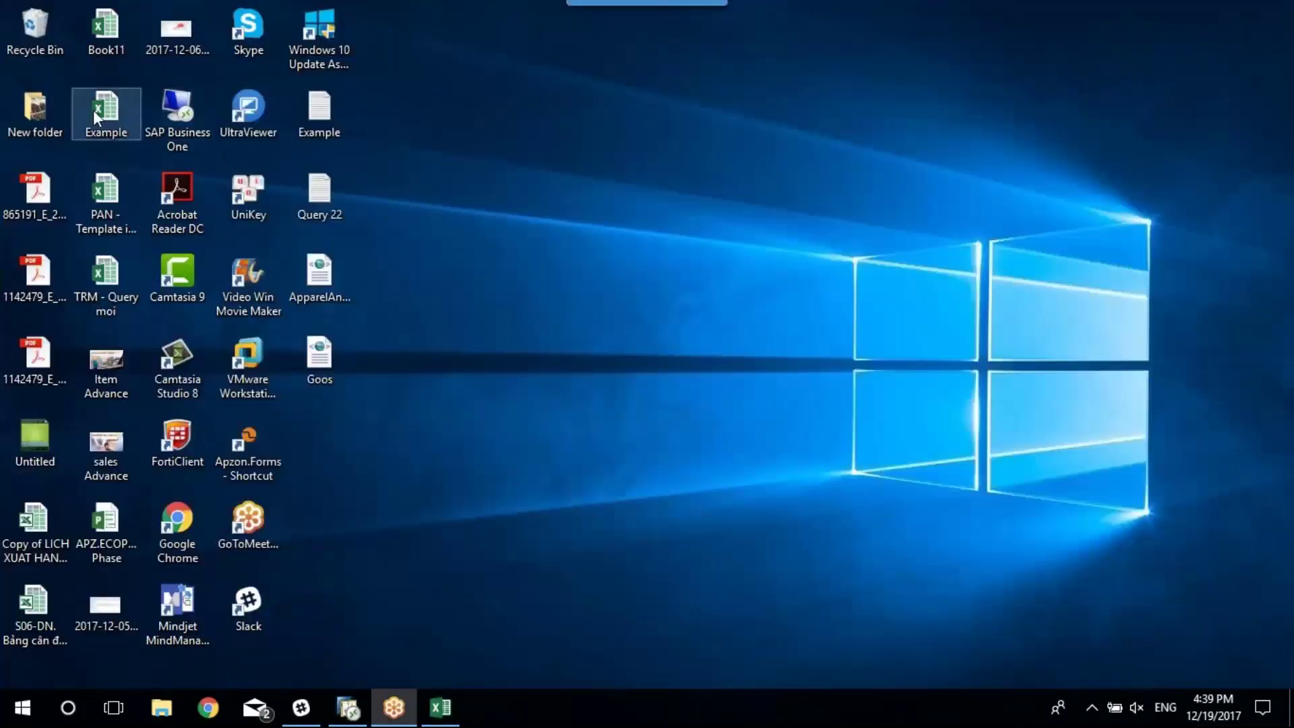
Open New folder on the desktop and launch the "6.1 Bin Locations Overview" PowerPoint slide show from it
double_click(61, 125)
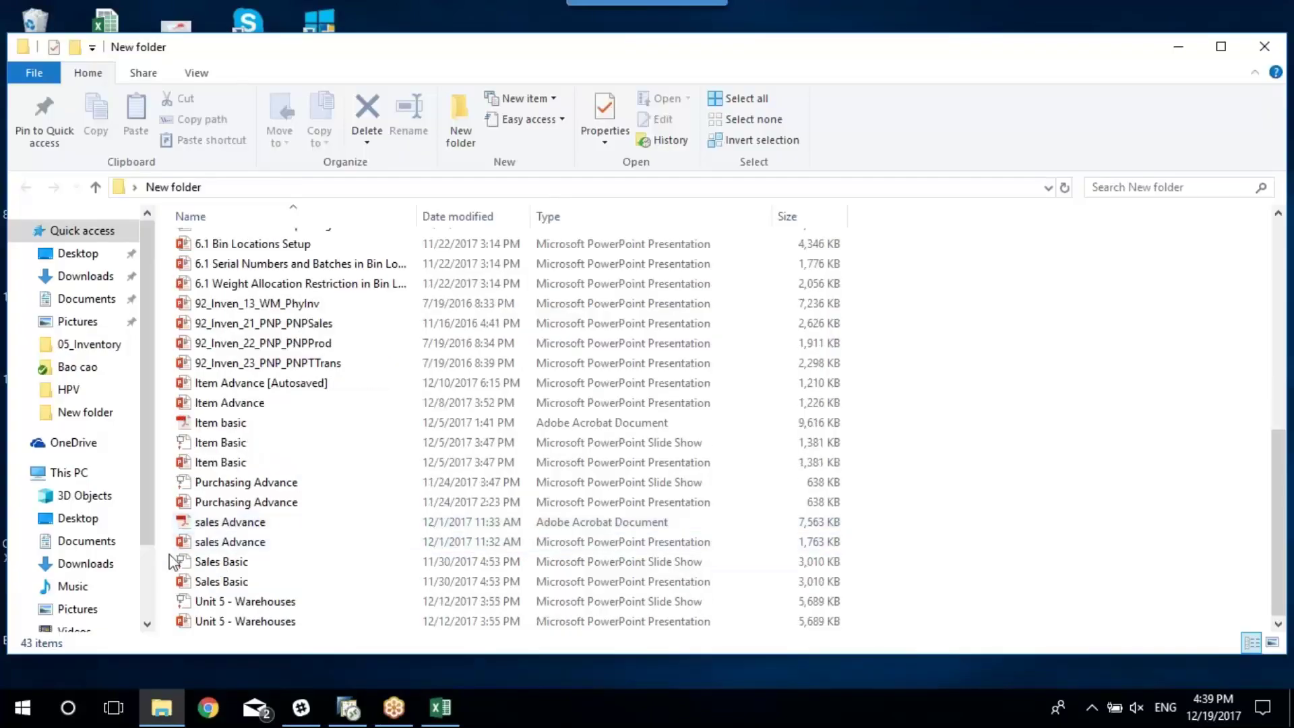
click(222, 525)
scroll(224, 525, up, 5)
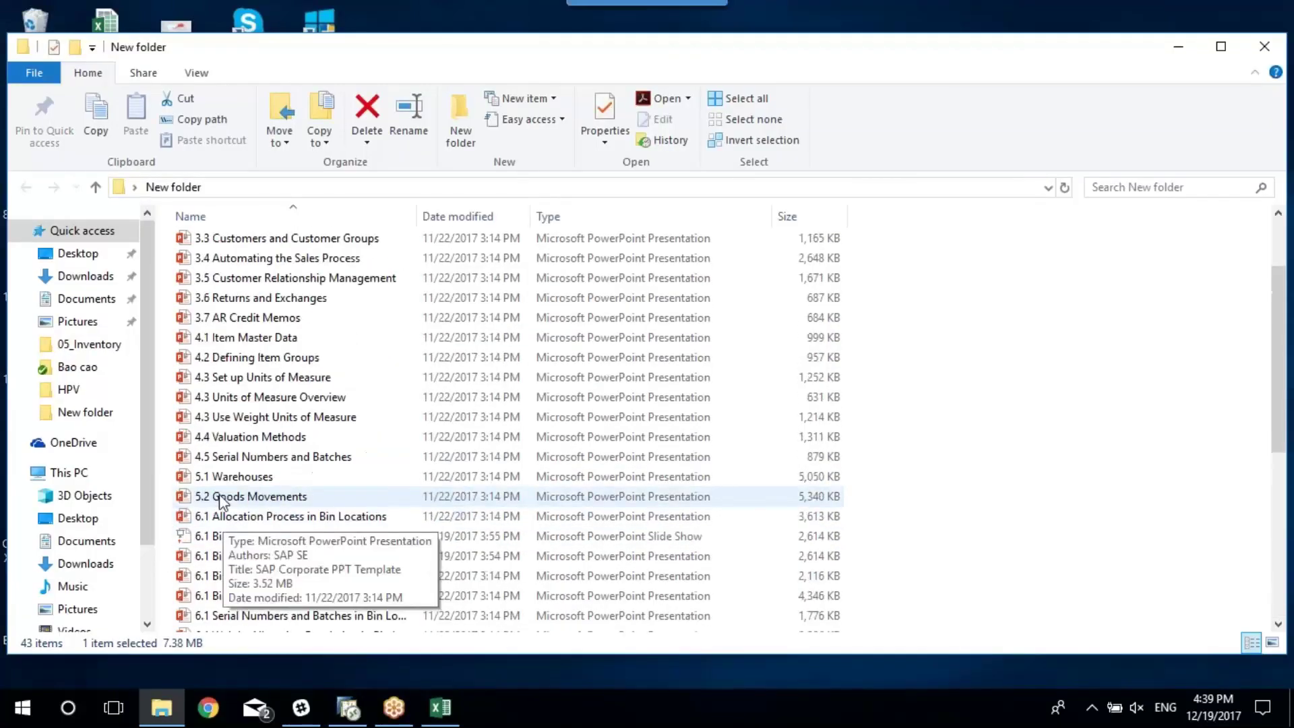
scroll(225, 530, down, 2)
double_click(262, 365)
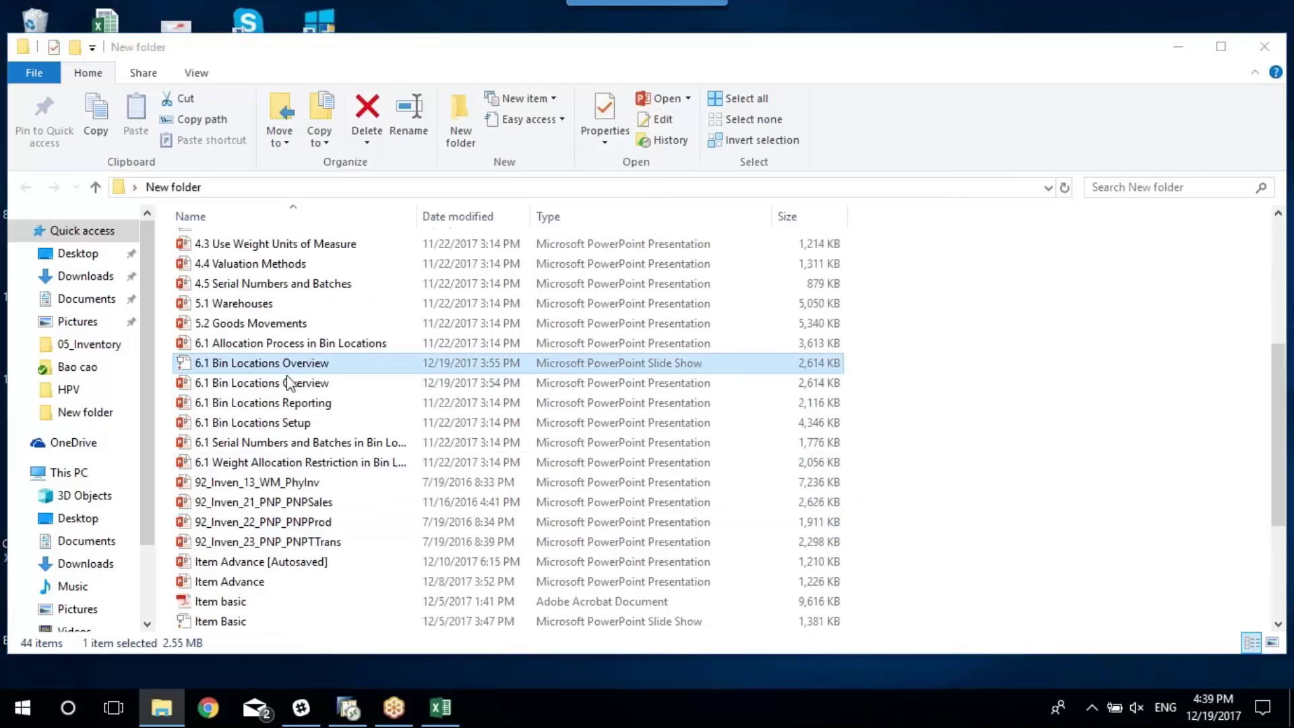
Dismiss the Microsoft Office Activation Wizard covering the title slide
key(Tab)
key(Tab)
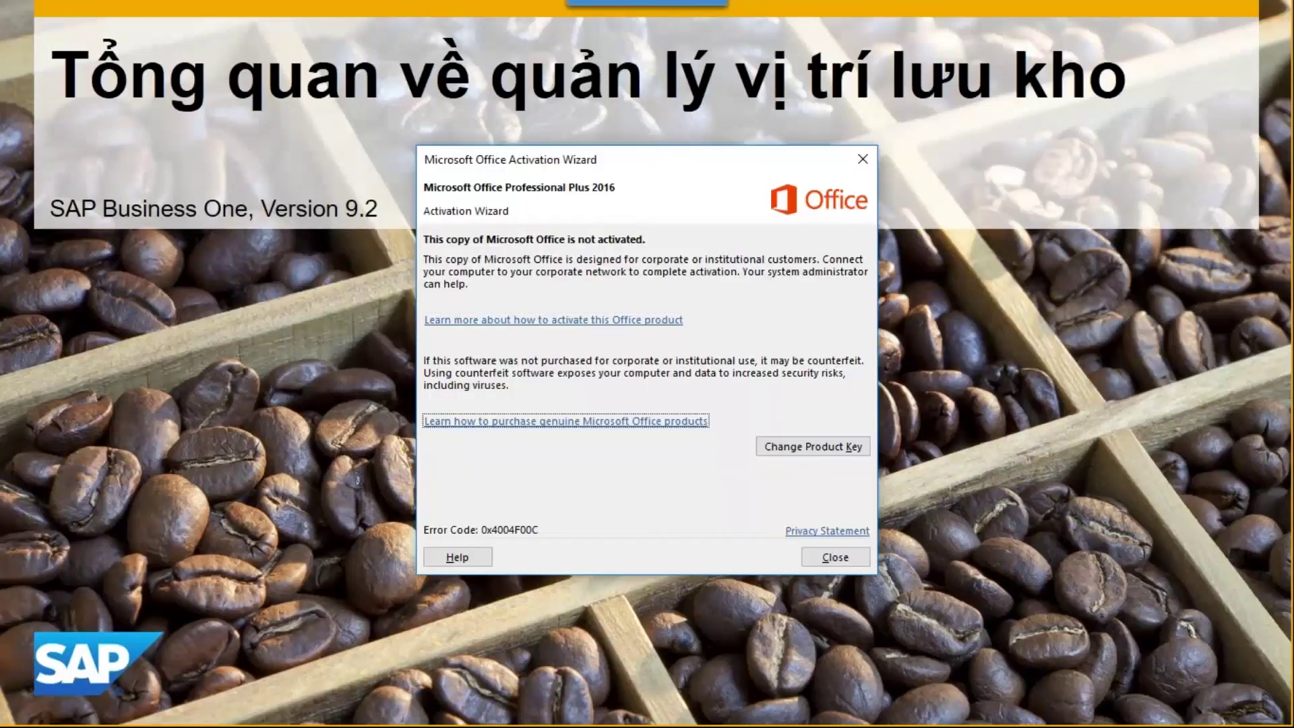
key(Tab)
key(Return)
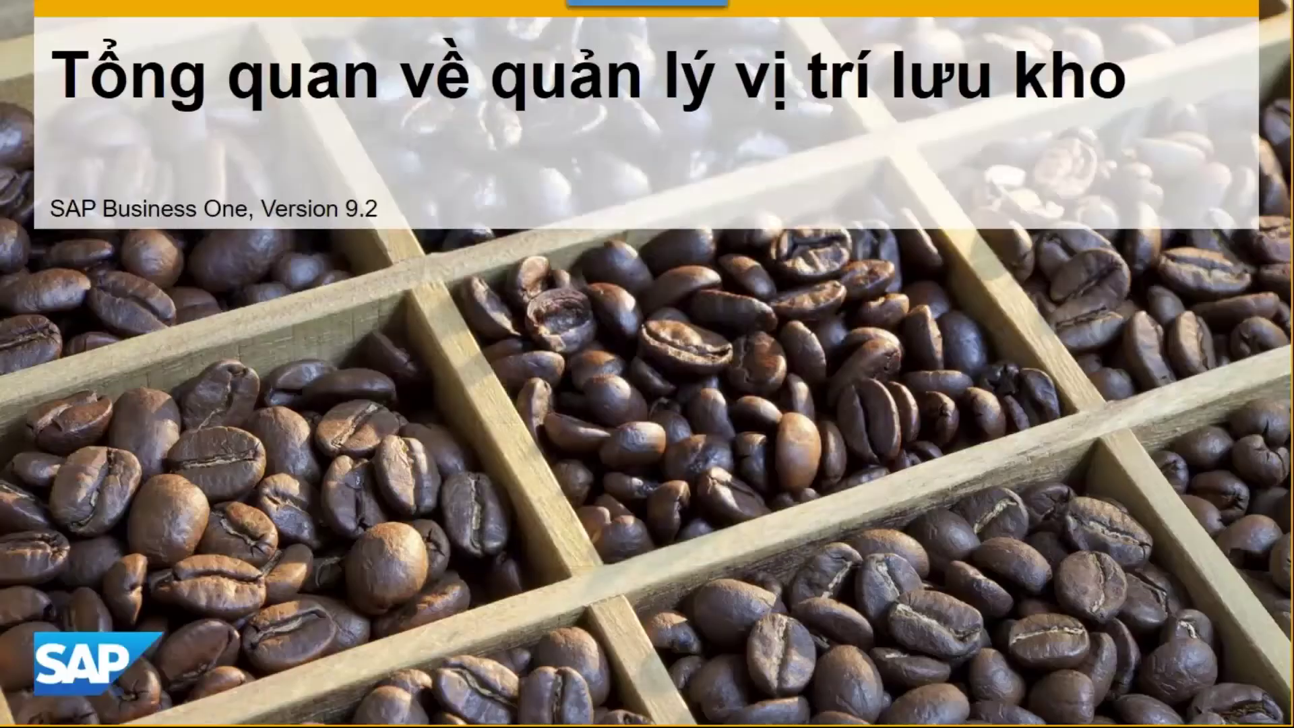
Advance the slide show to slide 15, "Business Process Integrated With Bin Locations"
key(Right)
key(Right)
key(Right)
key(Right)
key(Right)
key(Right)
key(Right)
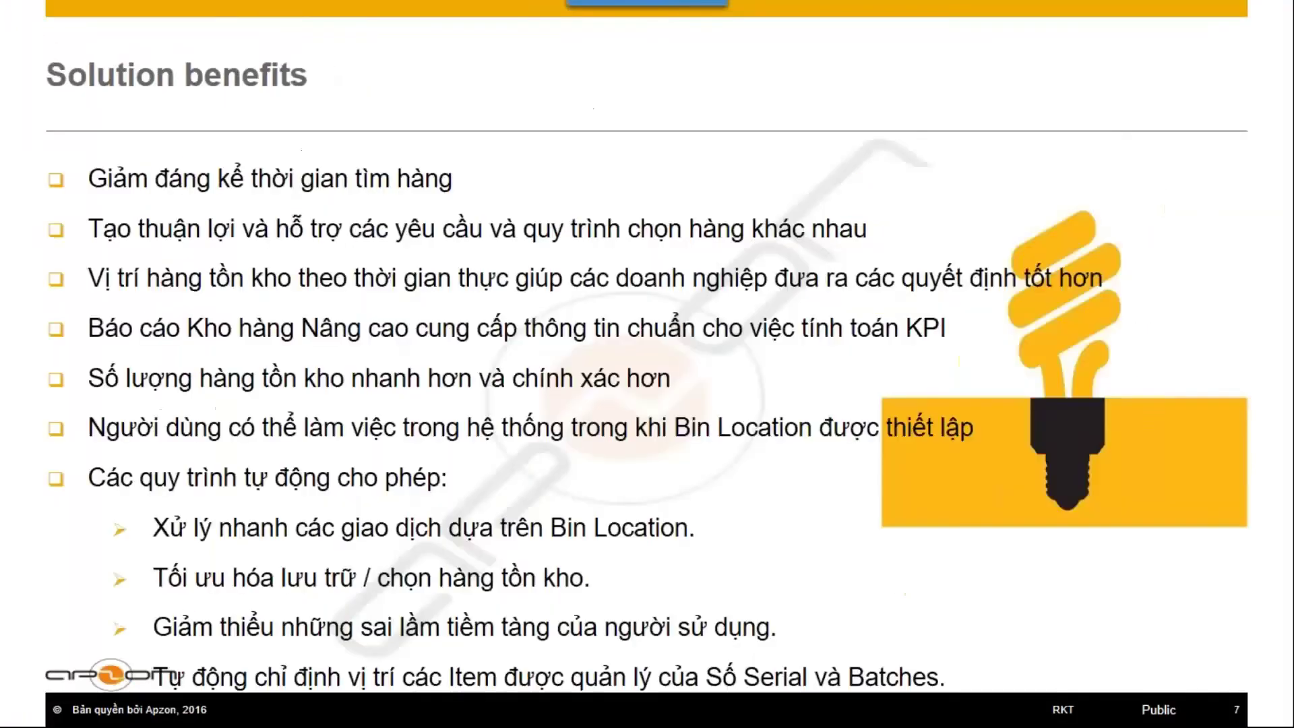
key(Right)
key(Right)
key(Right)
key(Right)
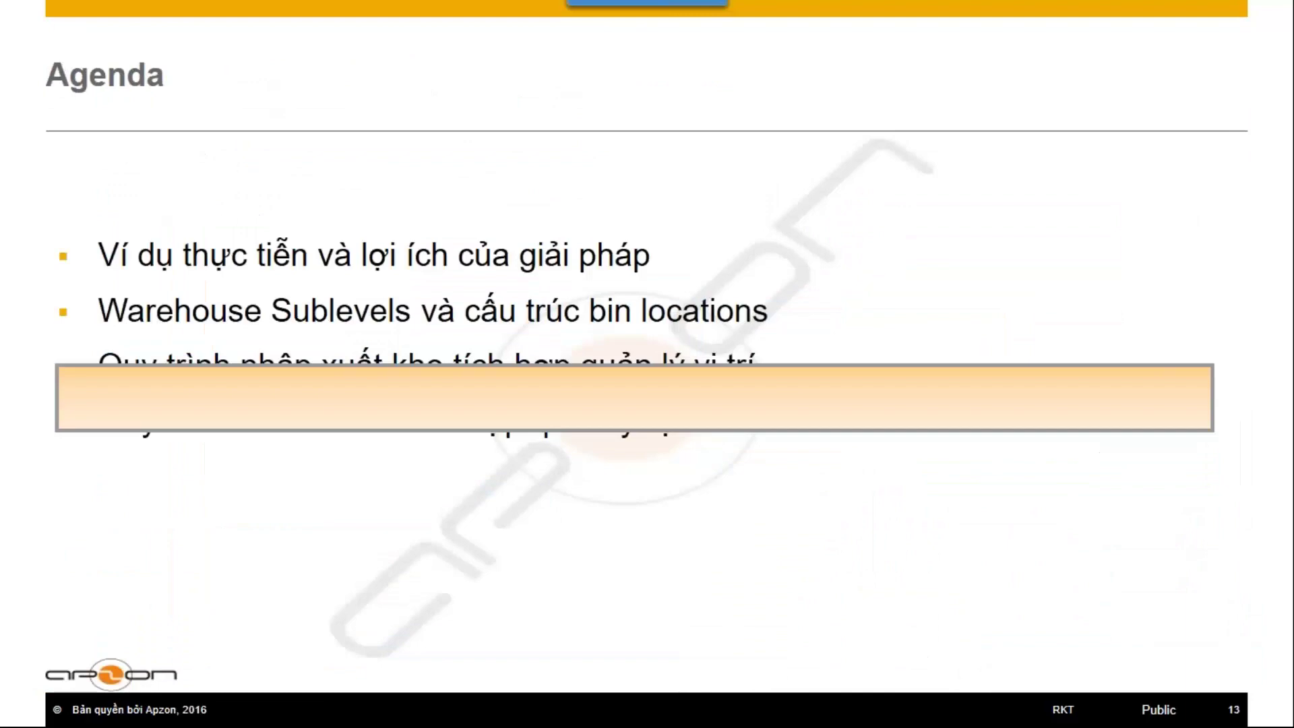
key(Right)
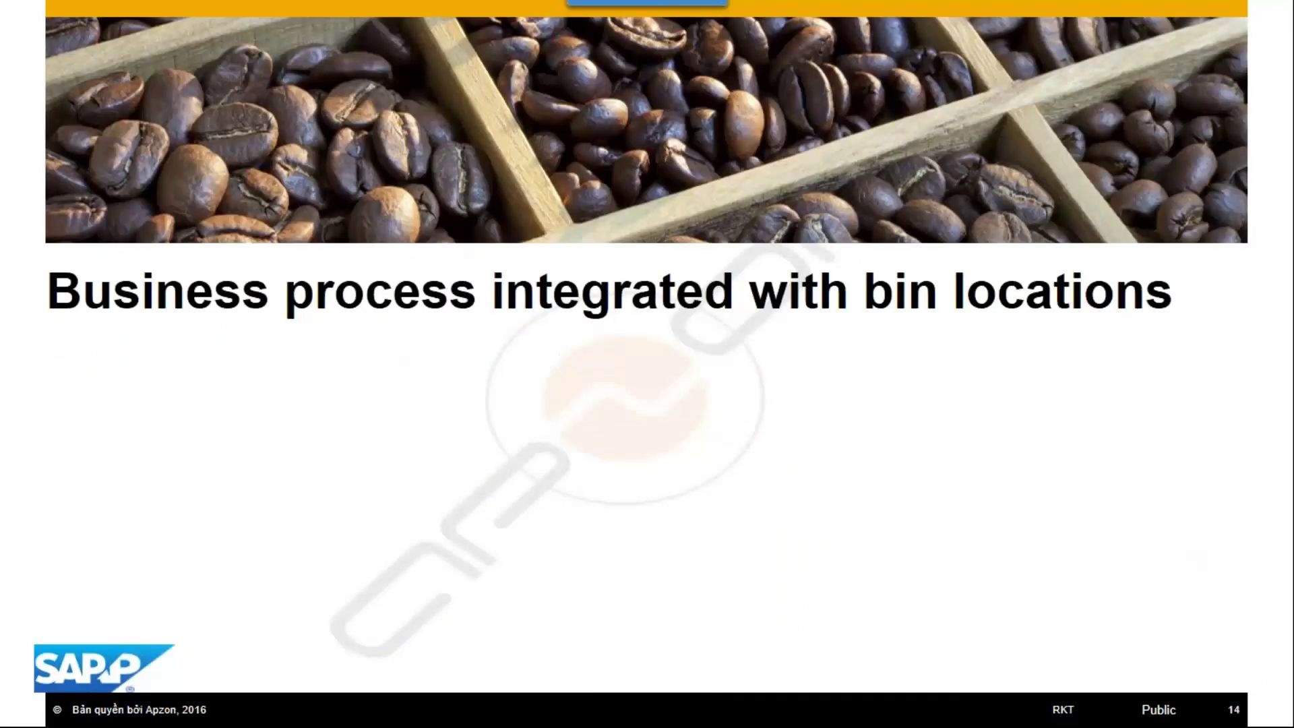
key(Right)
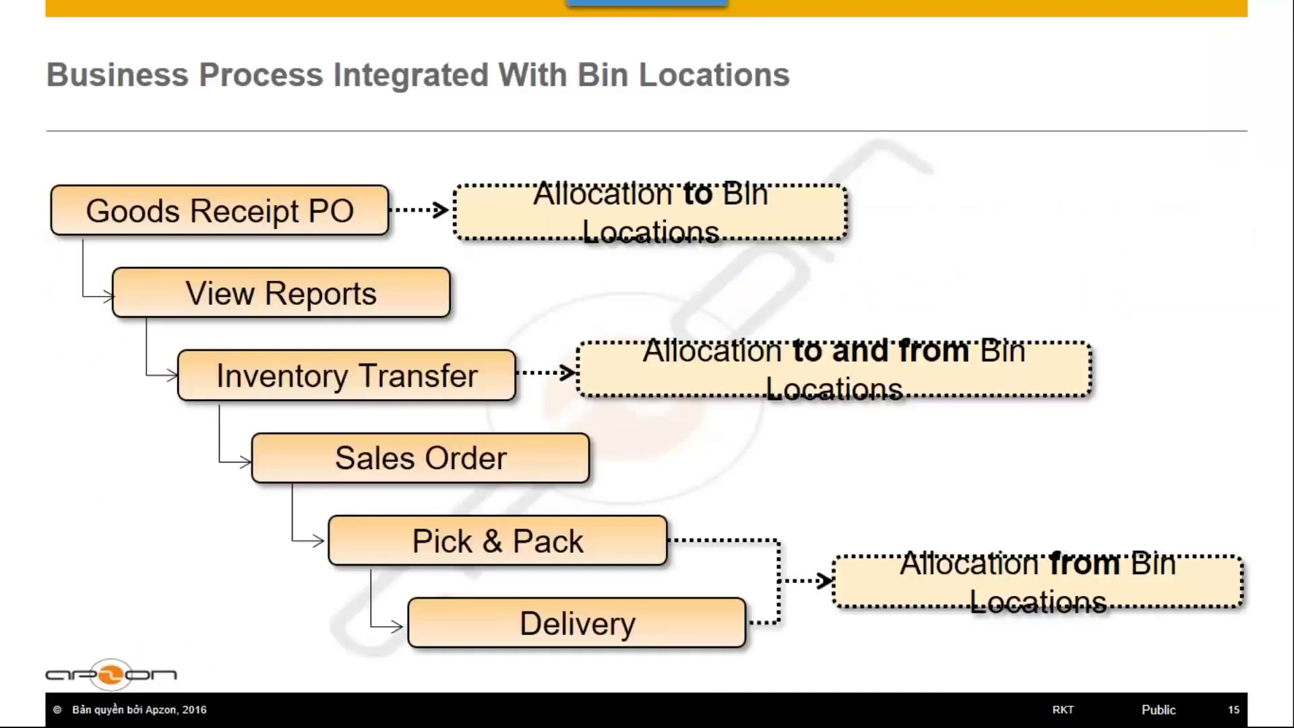
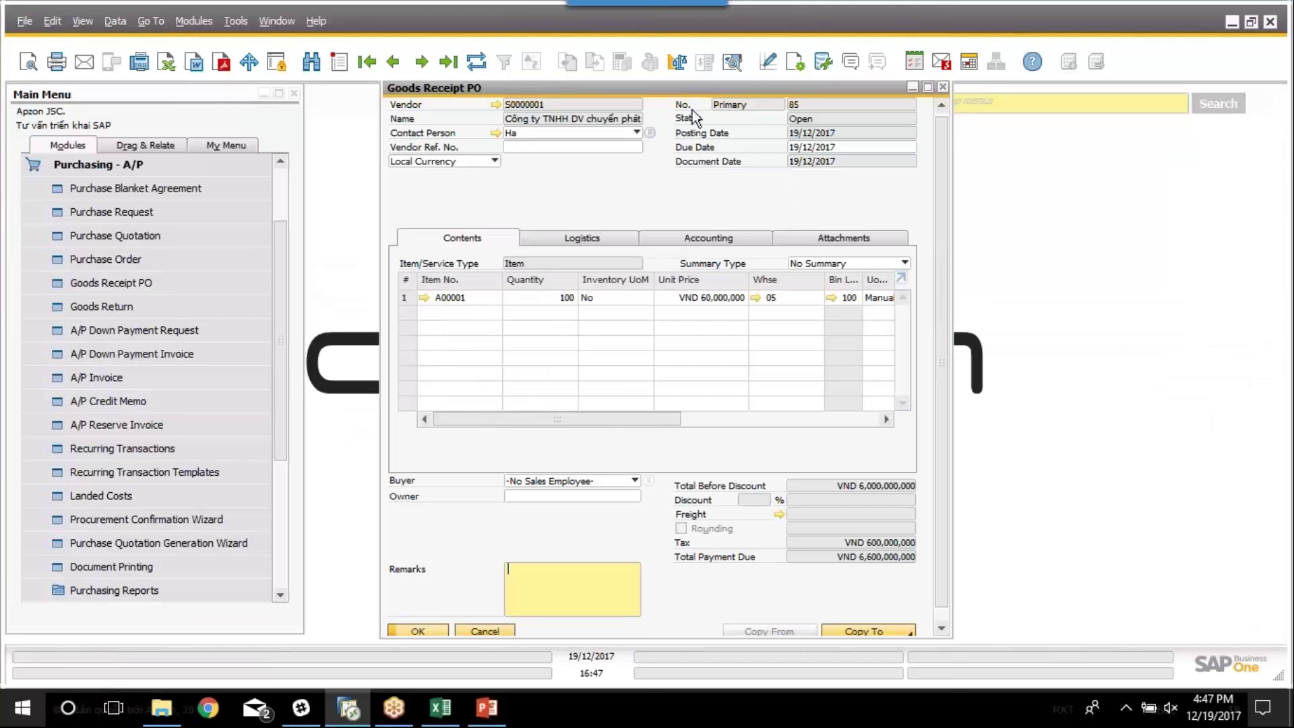
double_click(698, 86)
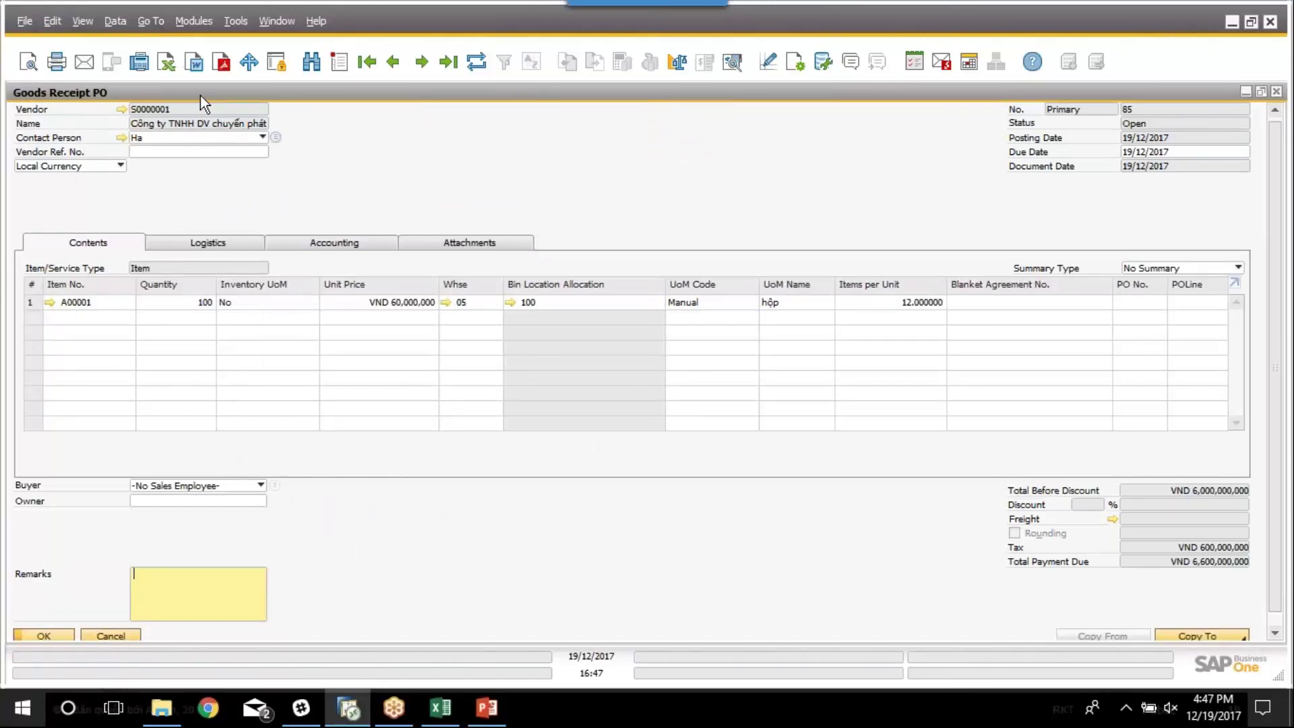
double_click(323, 94)
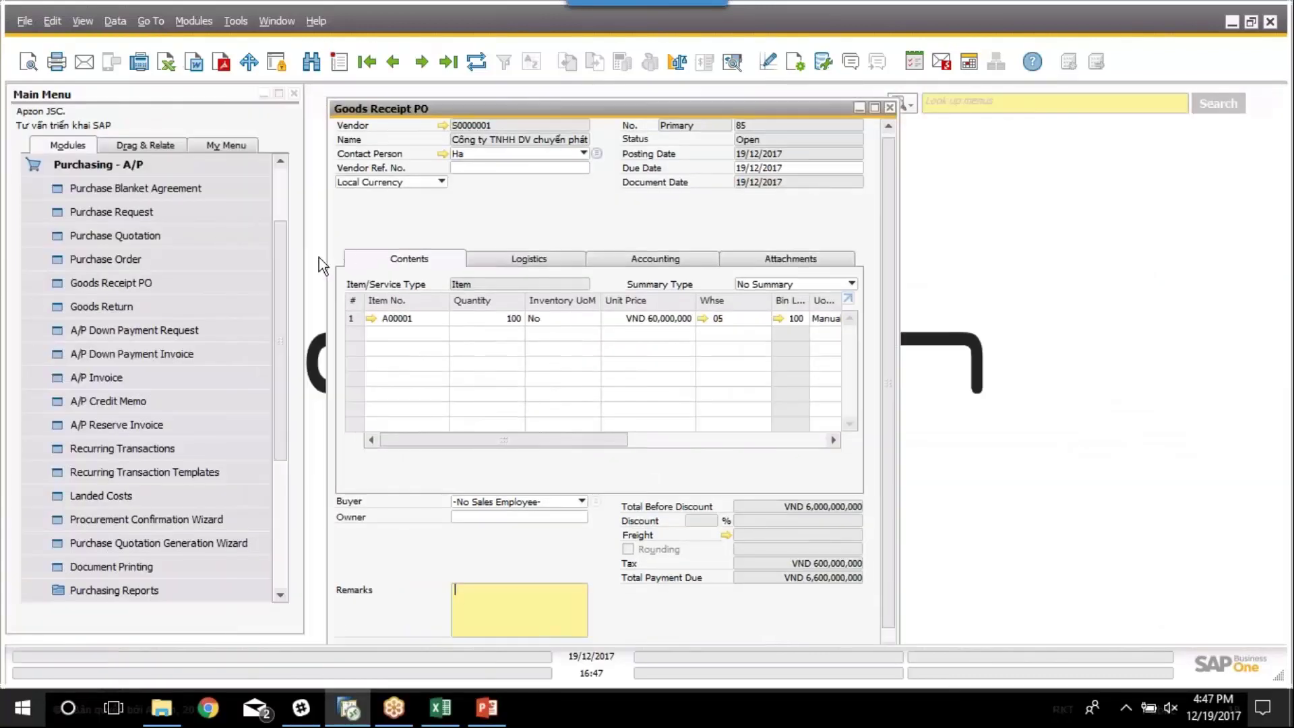
Expand the Inventory module down to its Inventory Reports group to see the available reports
drag(283, 241, 287, 344)
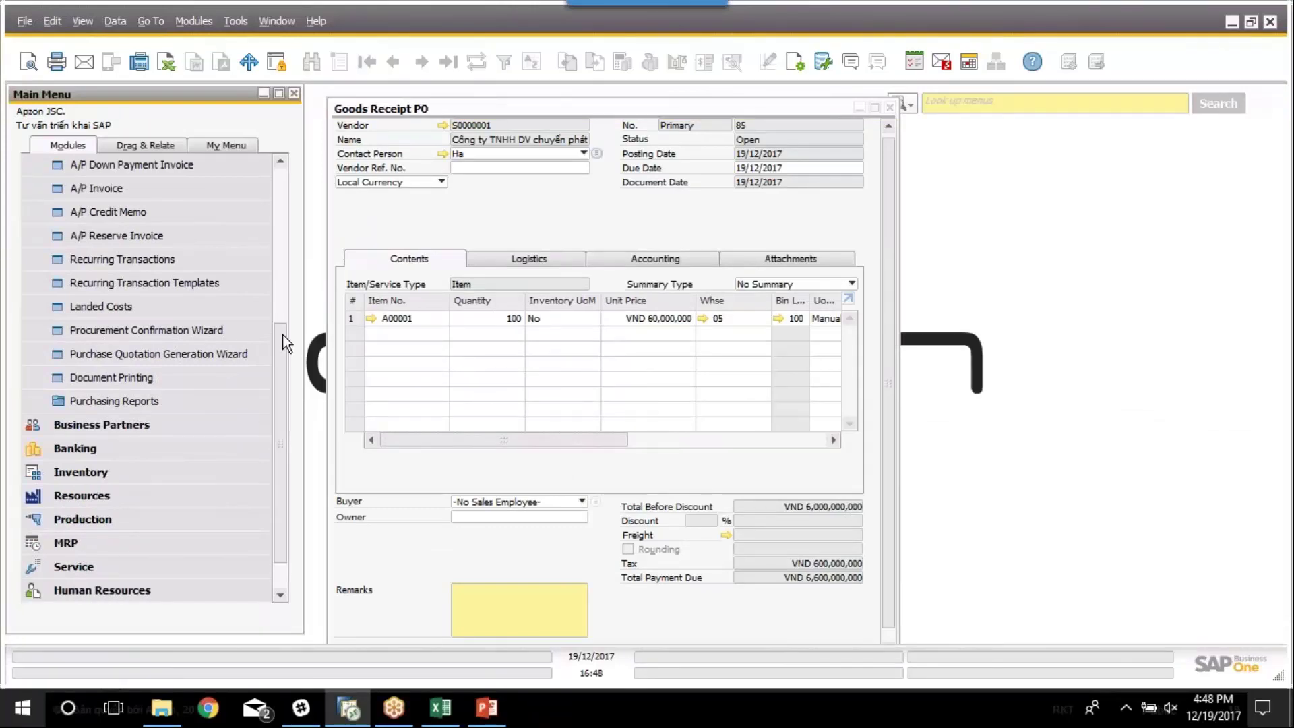
click(92, 475)
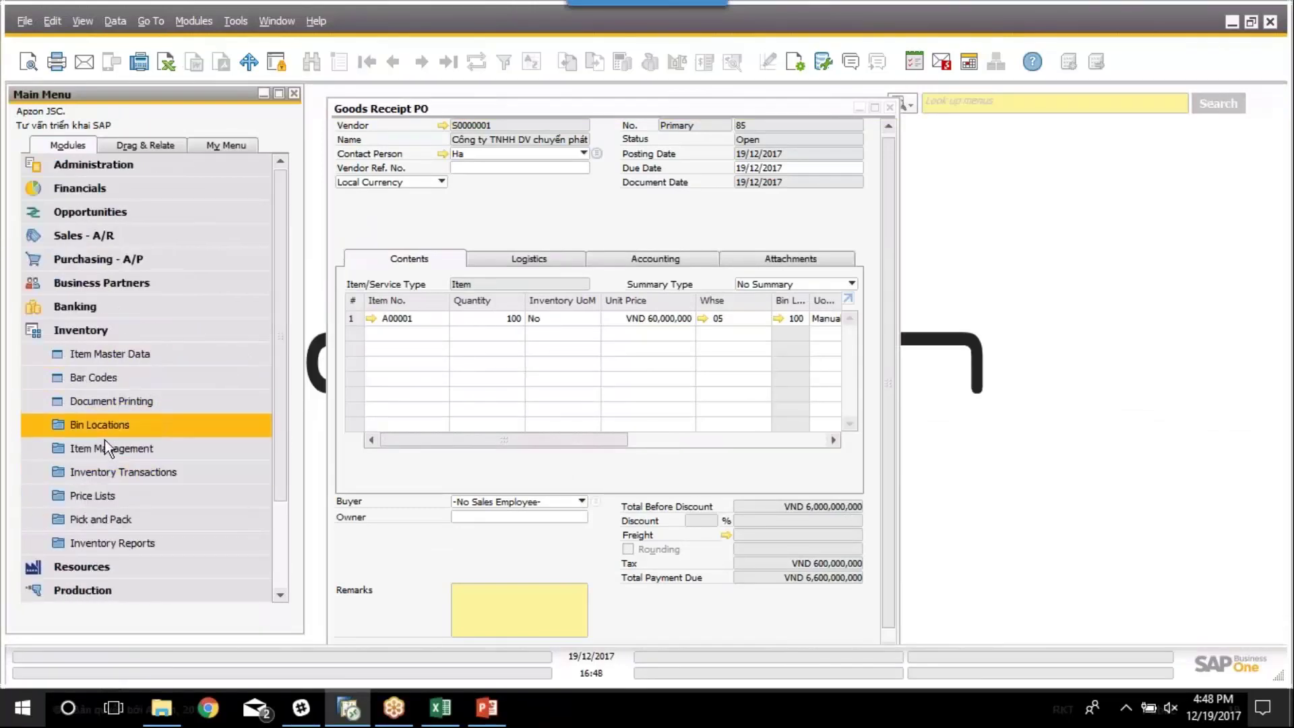
click(112, 473)
scroll(107, 453, down, 1)
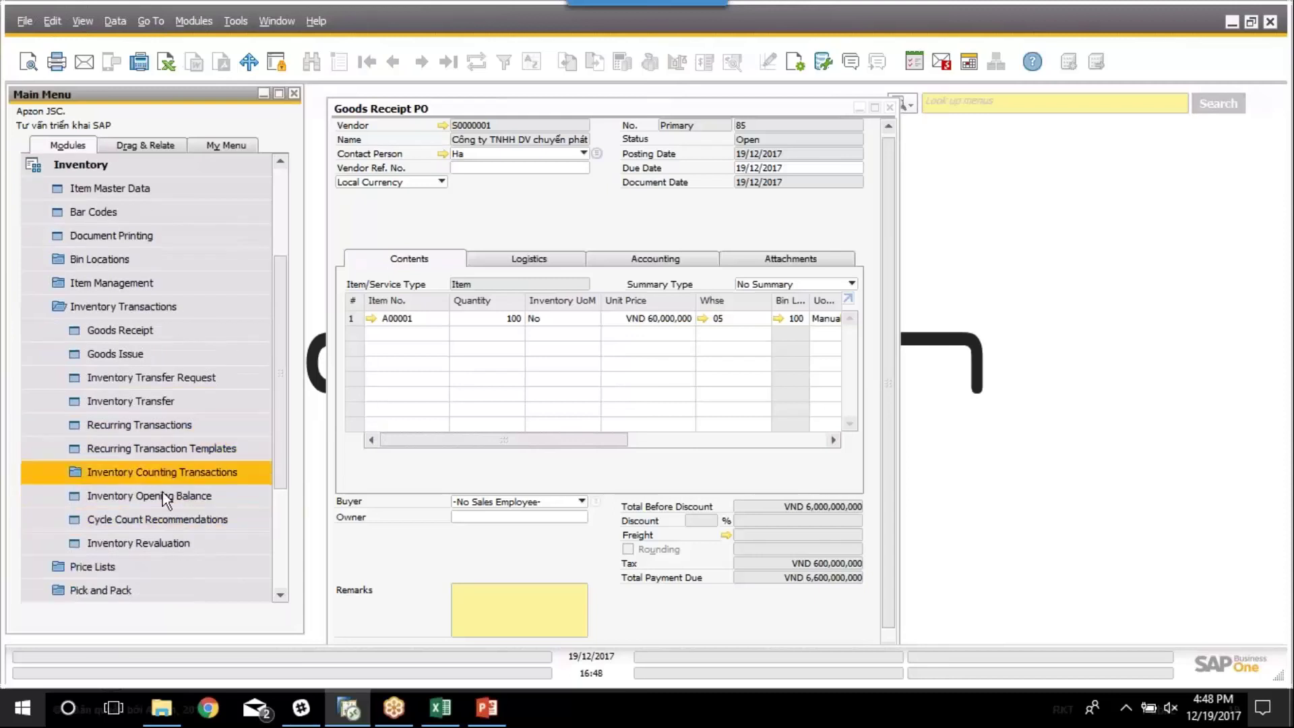
scroll(122, 559, down, 3)
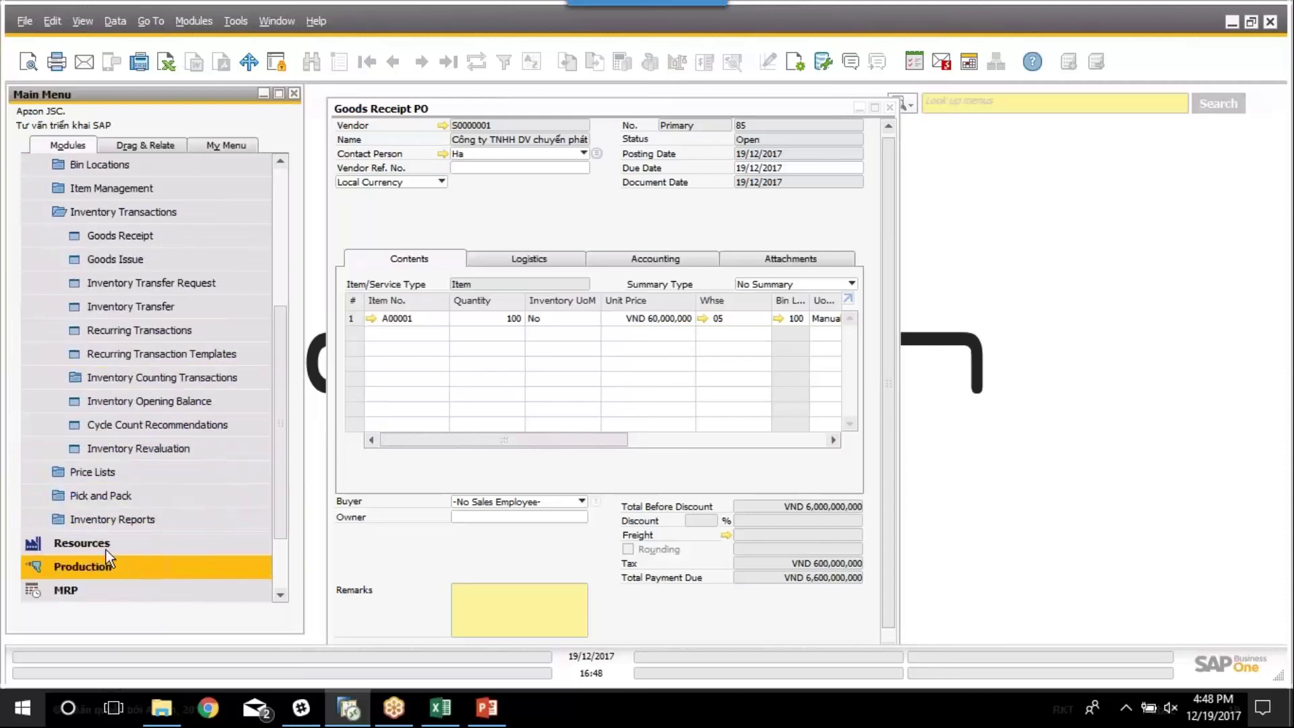
click(116, 516)
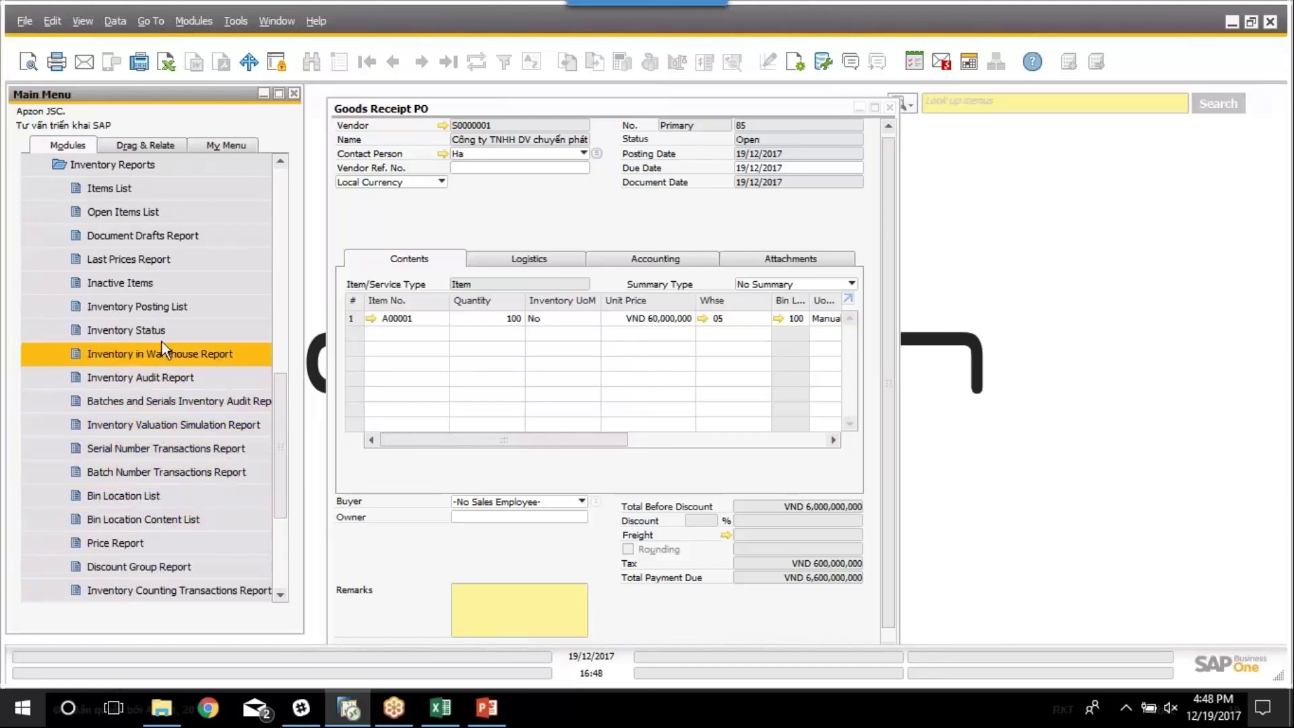
Open the master data of item A00001 from the Goods Receipt PO line and display its Inventory Posting List
click(435, 241)
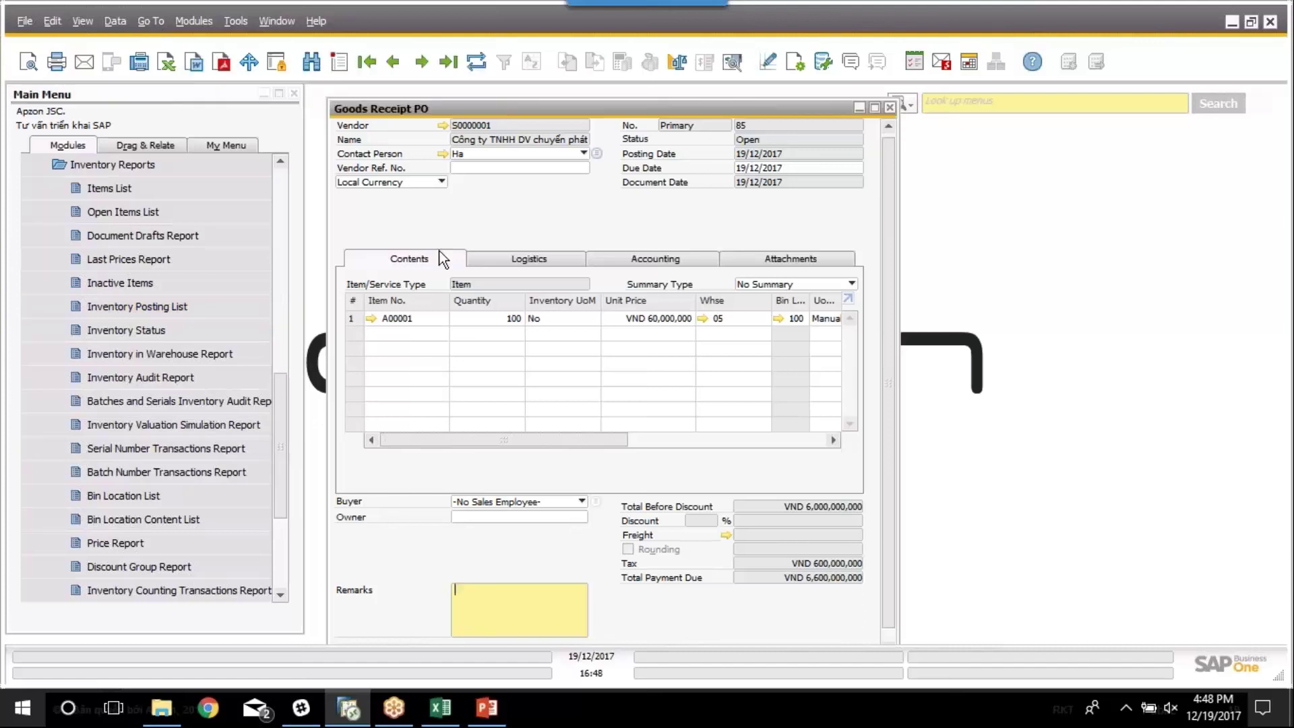
click(371, 319)
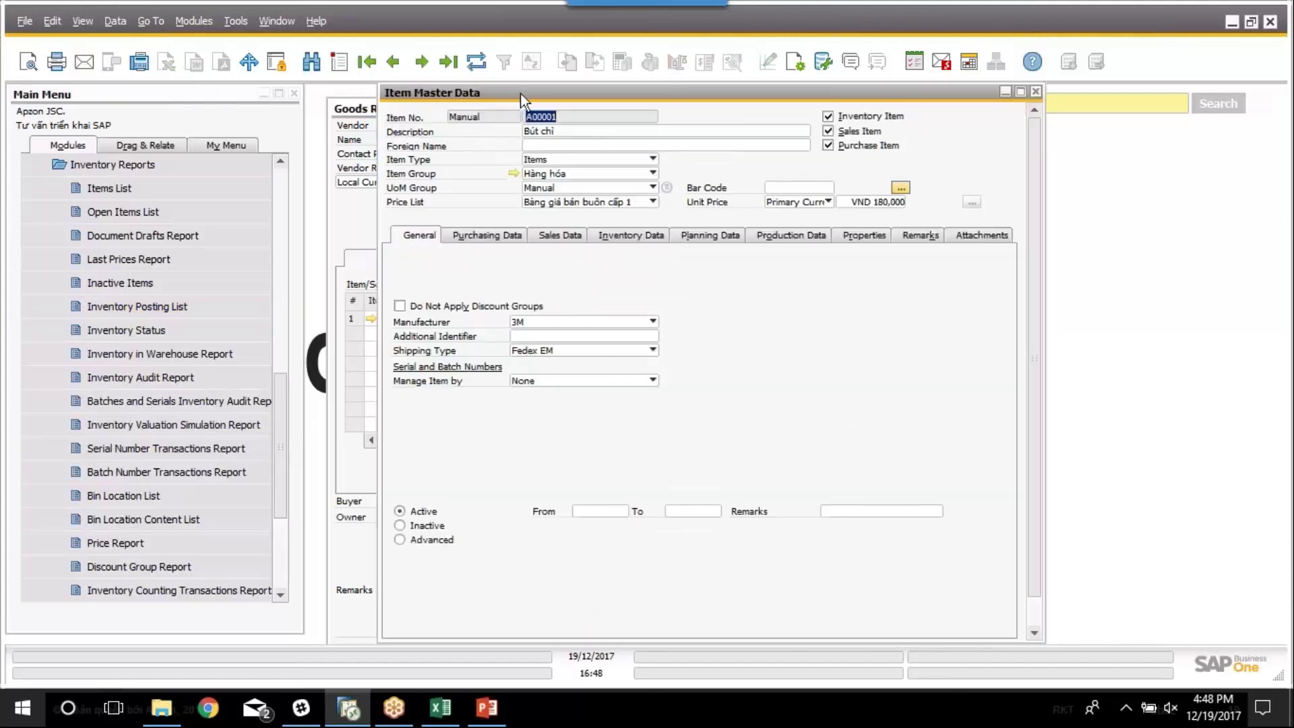
right_click(839, 306)
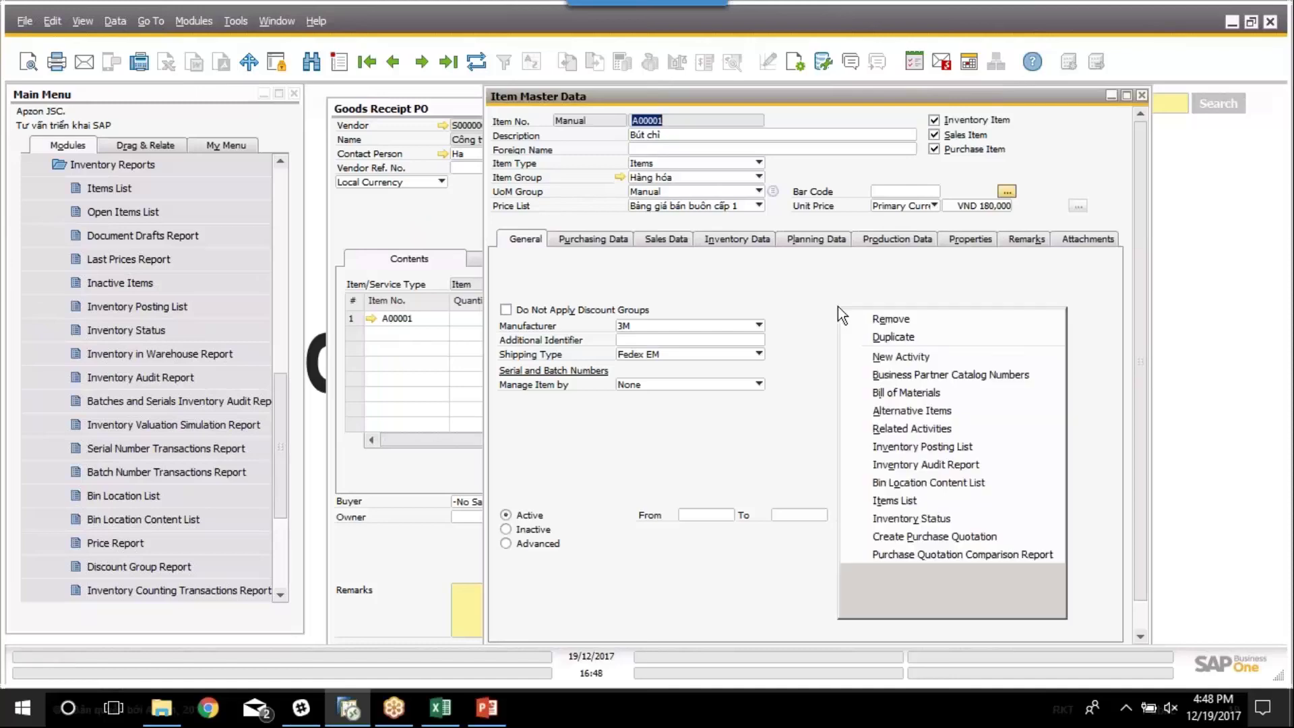
click(926, 447)
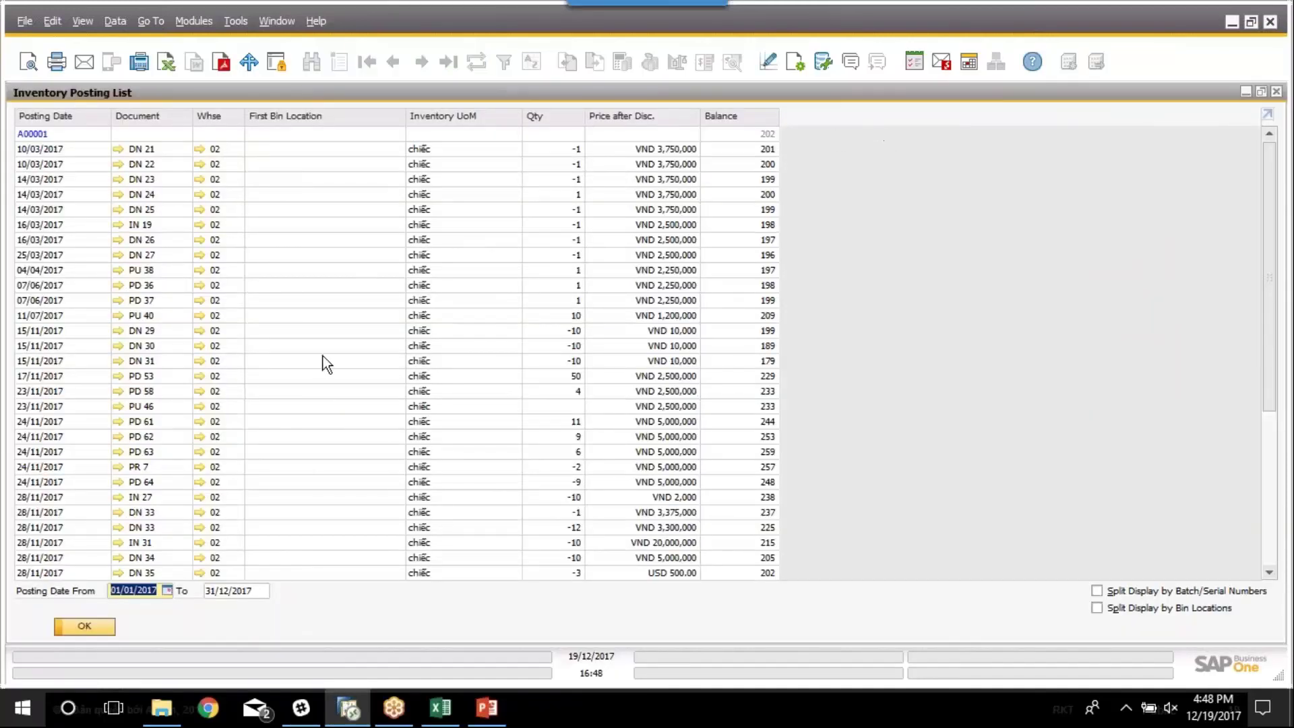
Split the Inventory Posting List display by bin locations and go to the last postings, dated 19/12/2017
scroll(249, 410, down, 3)
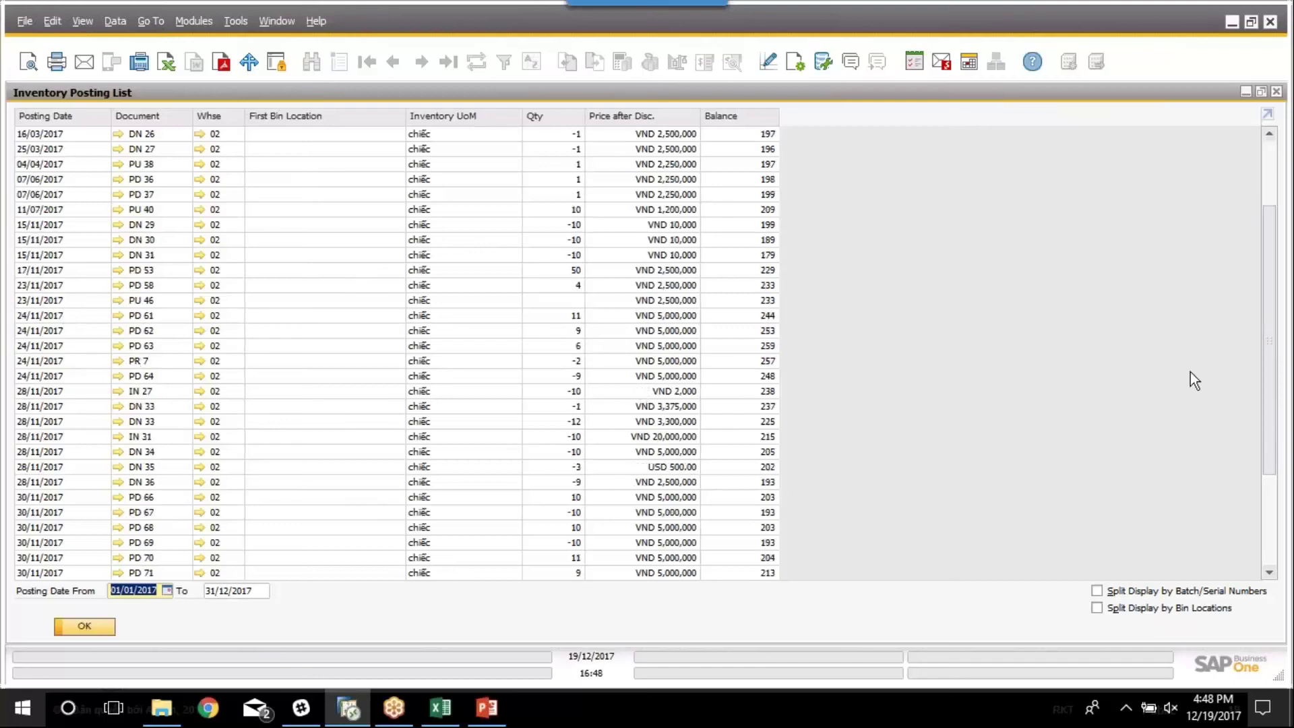
click(1101, 610)
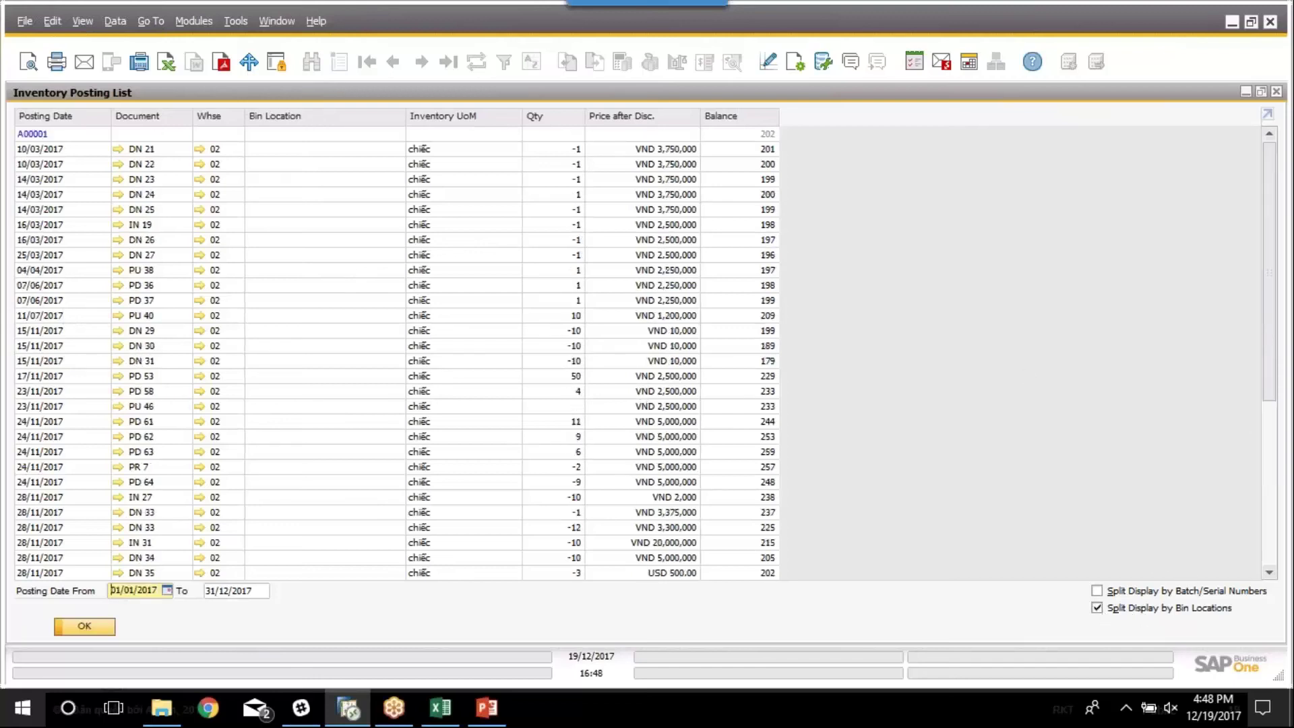
drag(1275, 379, 1271, 539)
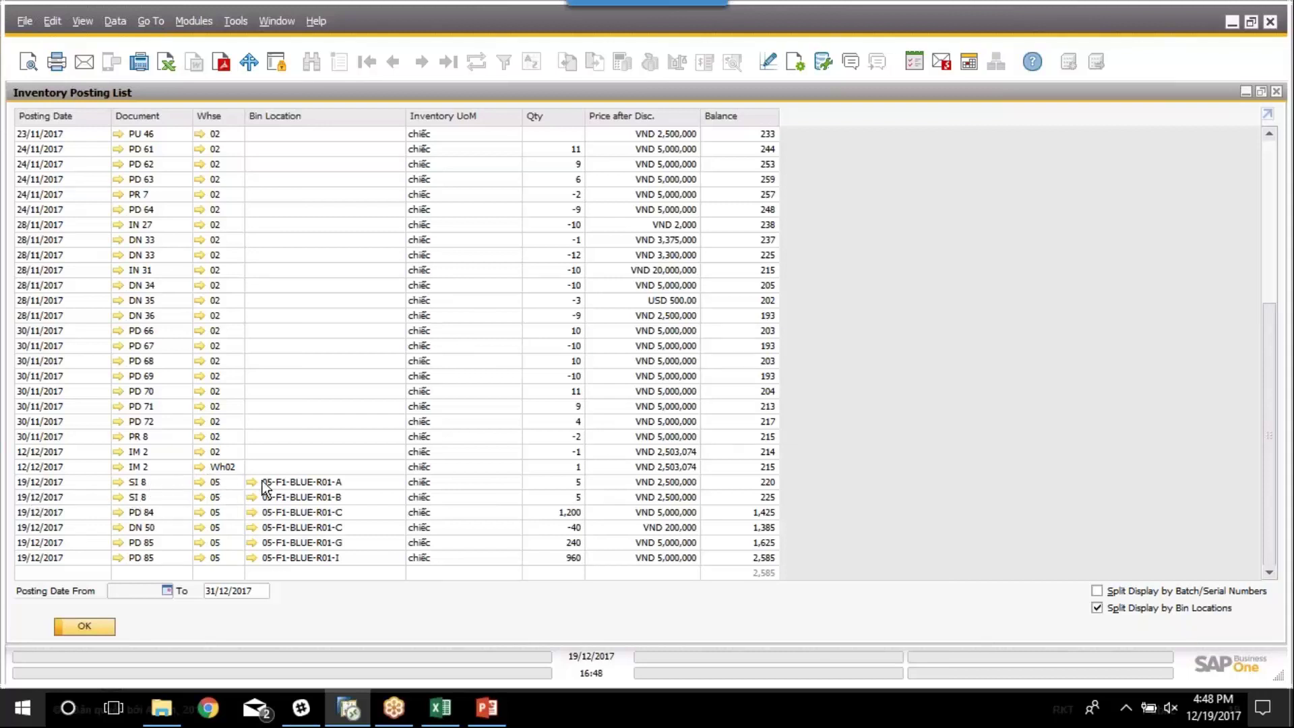
text(01/01/2017)
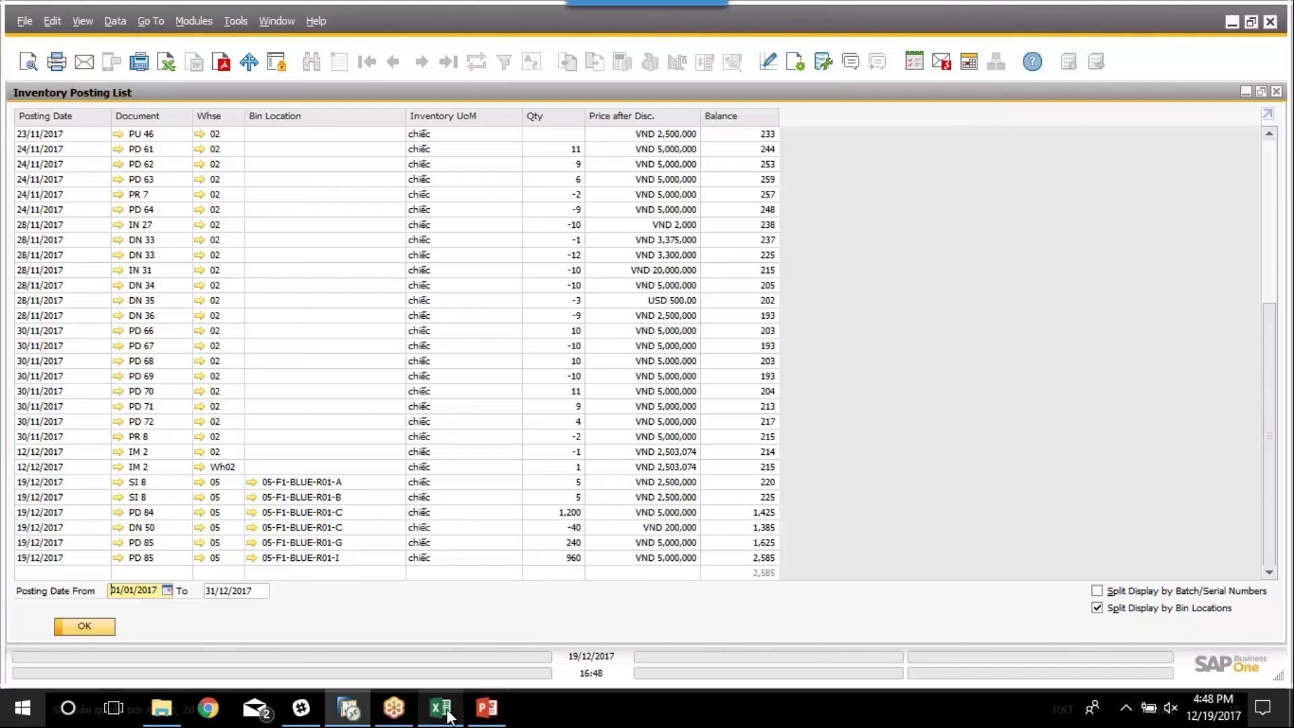
Switch to the PowerPoint slide show and advance from "Changes in the Inventory Posting List" to slide 20, "Bin Location Reports"
mouse_move(443, 711)
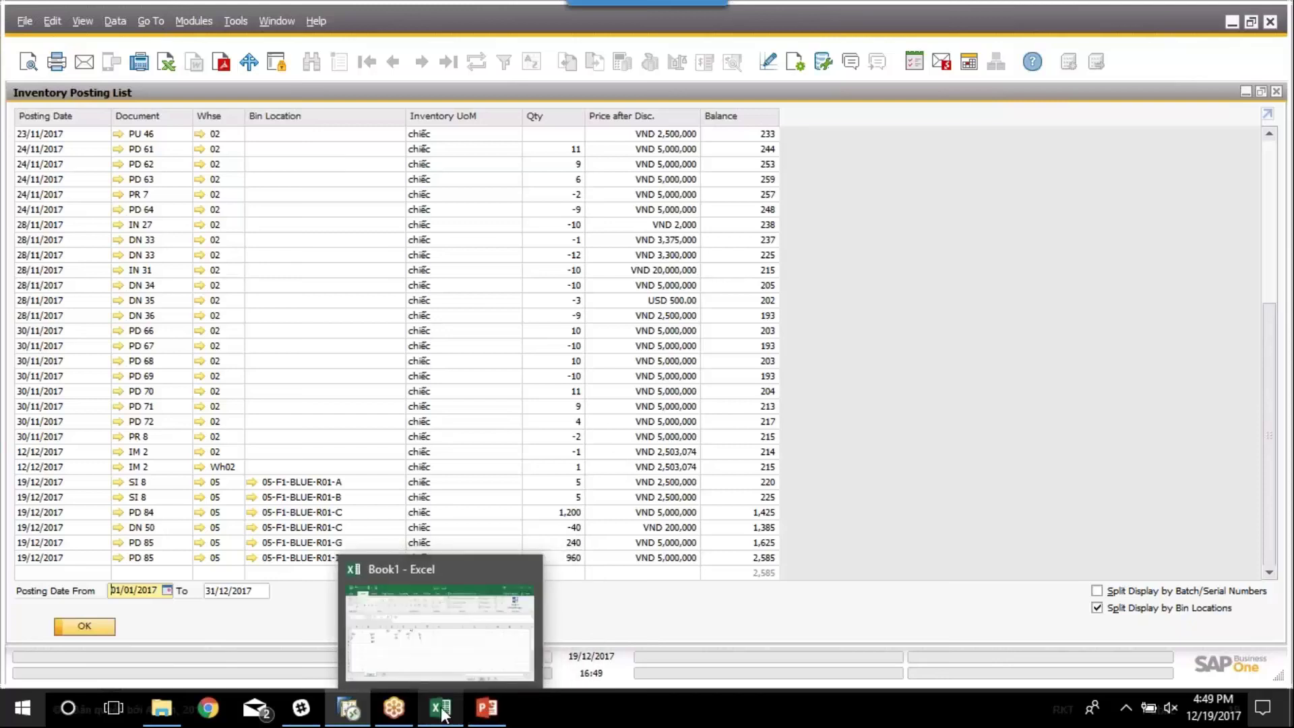
mouse_move(480, 716)
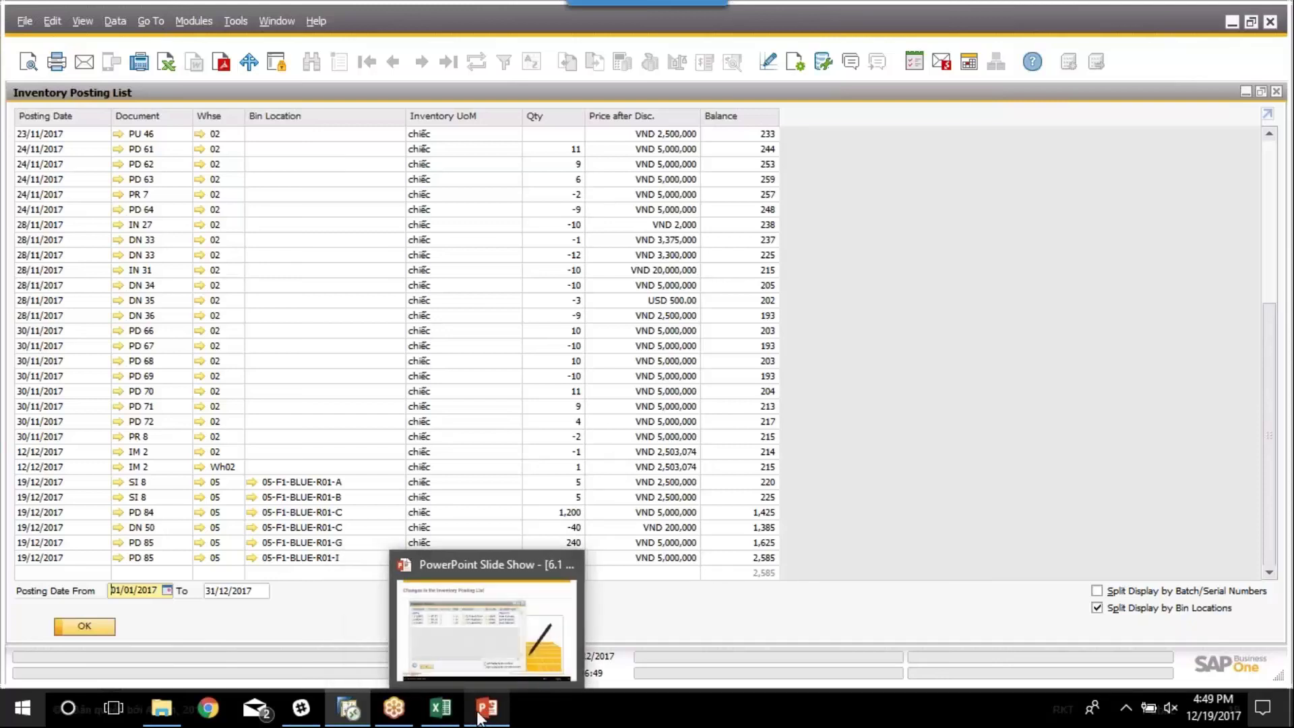
click(480, 713)
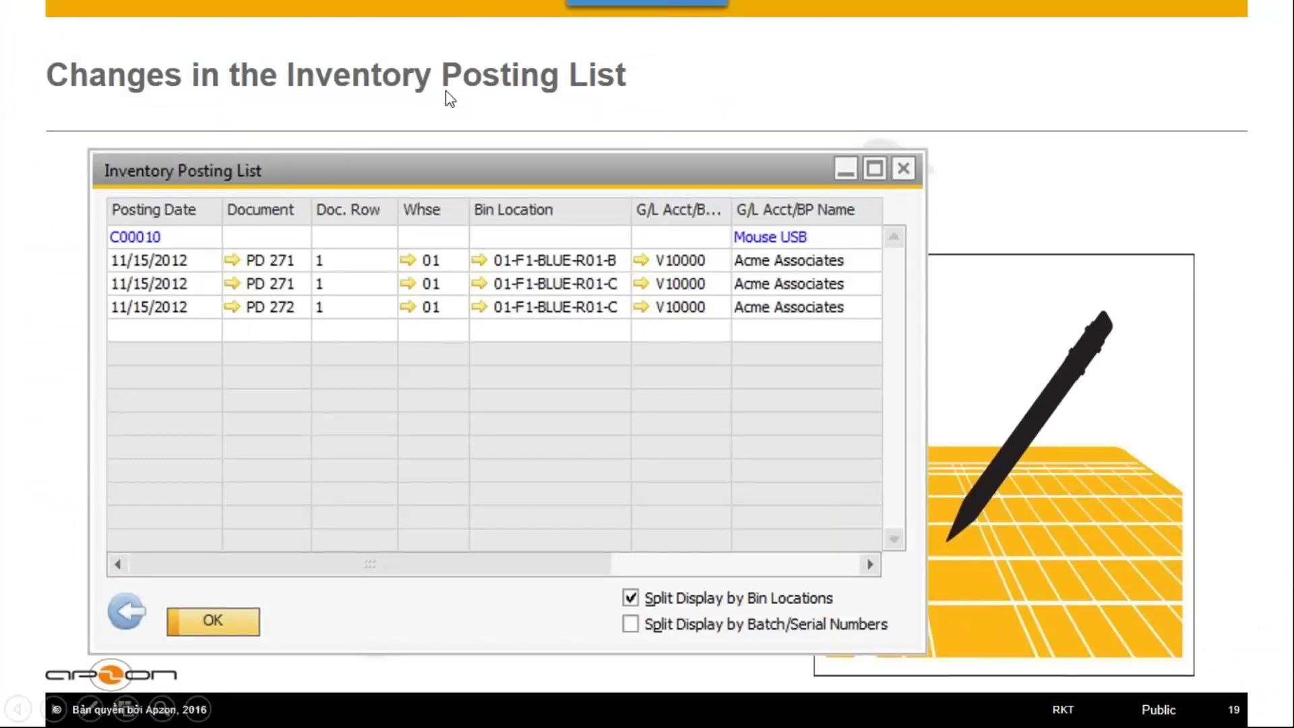
key(Right)
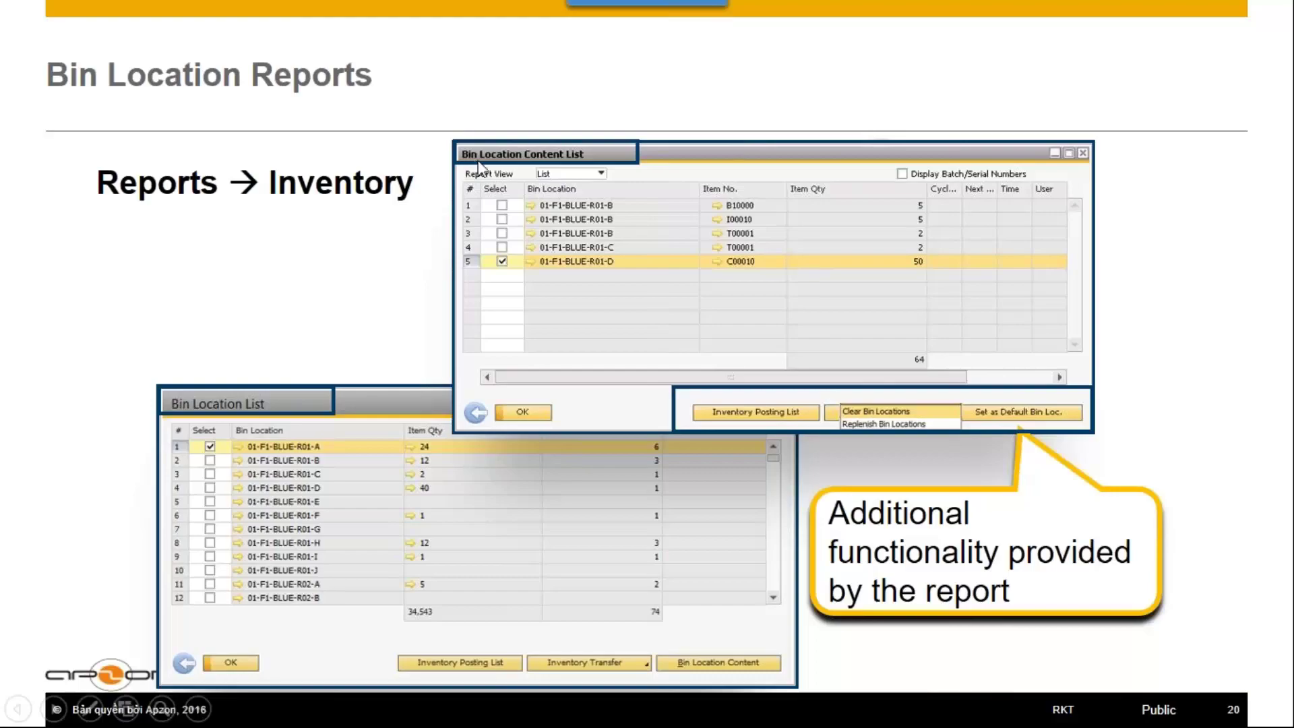
Return to SAP Business One and close the Inventory Posting List, Item Master Data and Goods Receipt PO windows
key(alt+Tab)
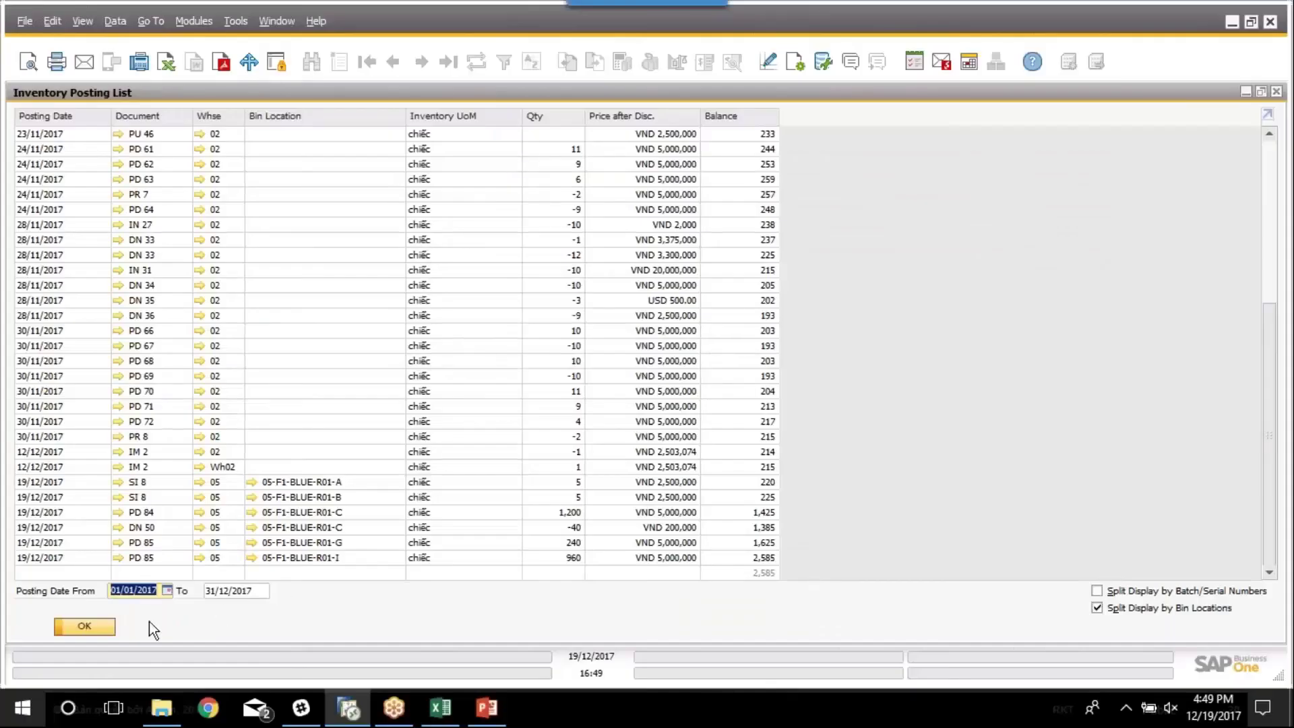
click(97, 624)
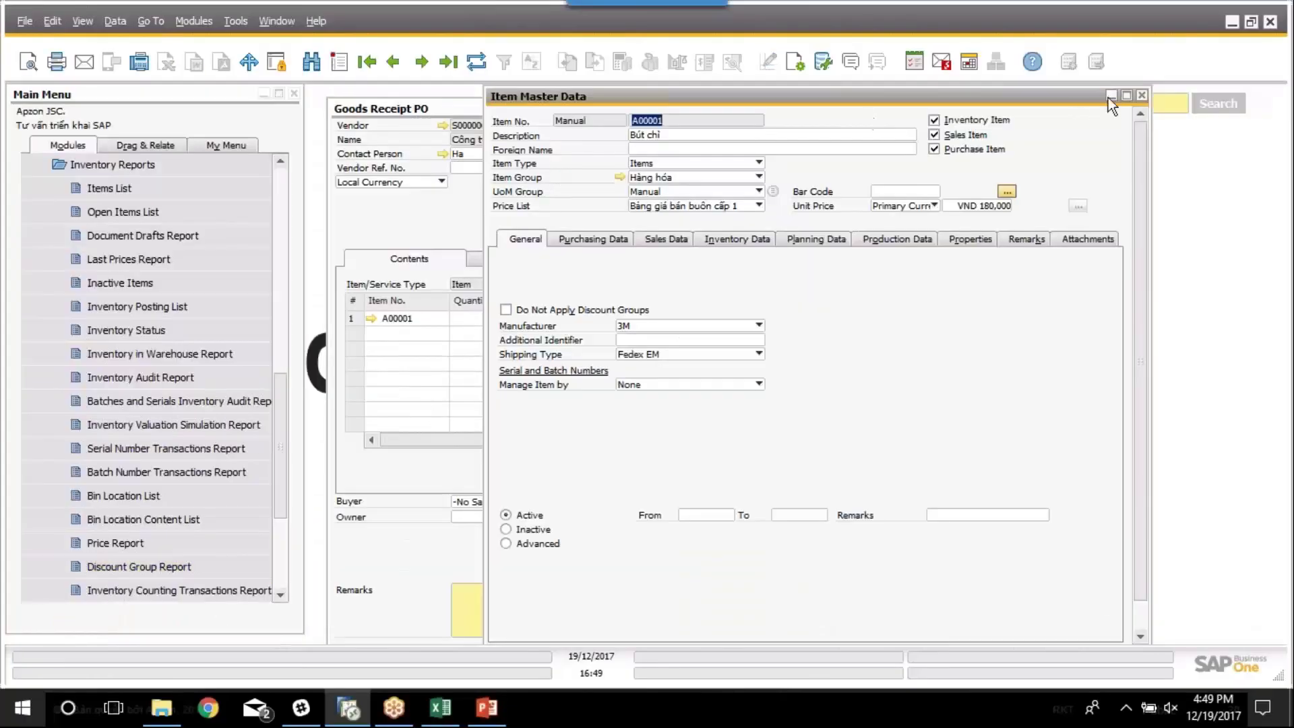
click(1143, 95)
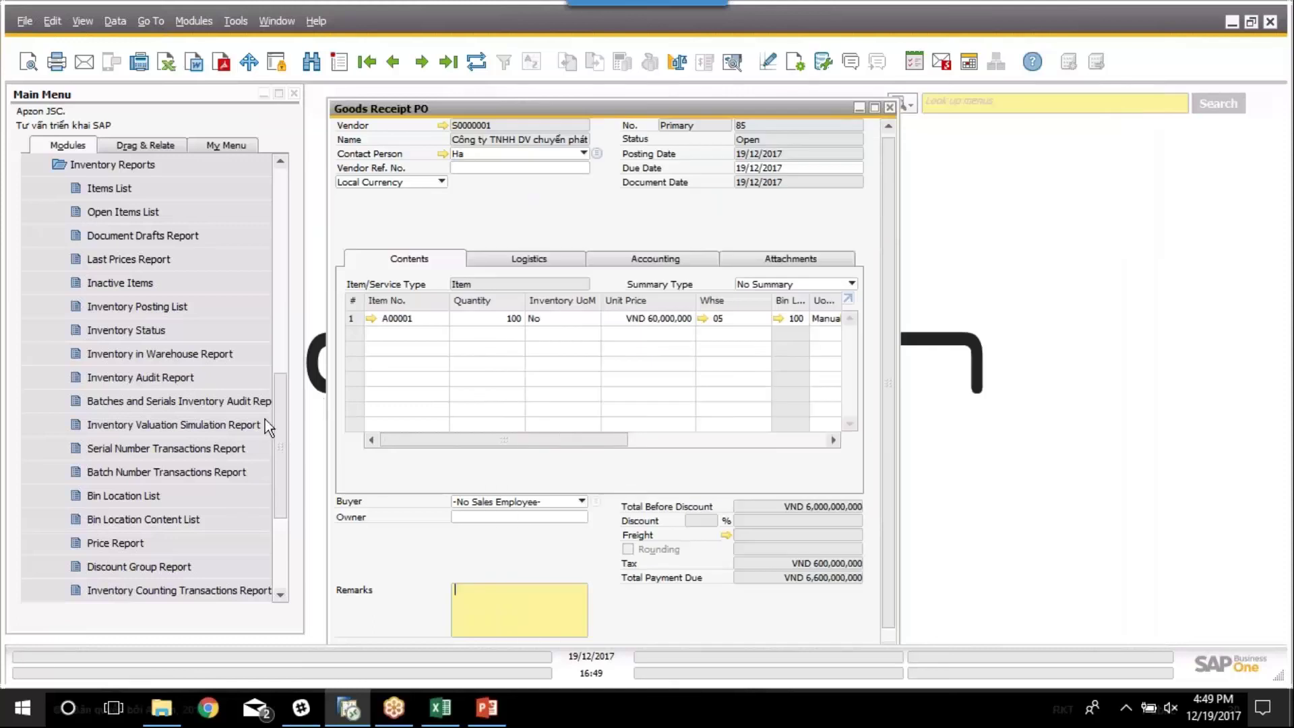
click(891, 107)
Run the Bin Location List report from the inventory reports with its default selection criteria
scroll(284, 445, down, 5)
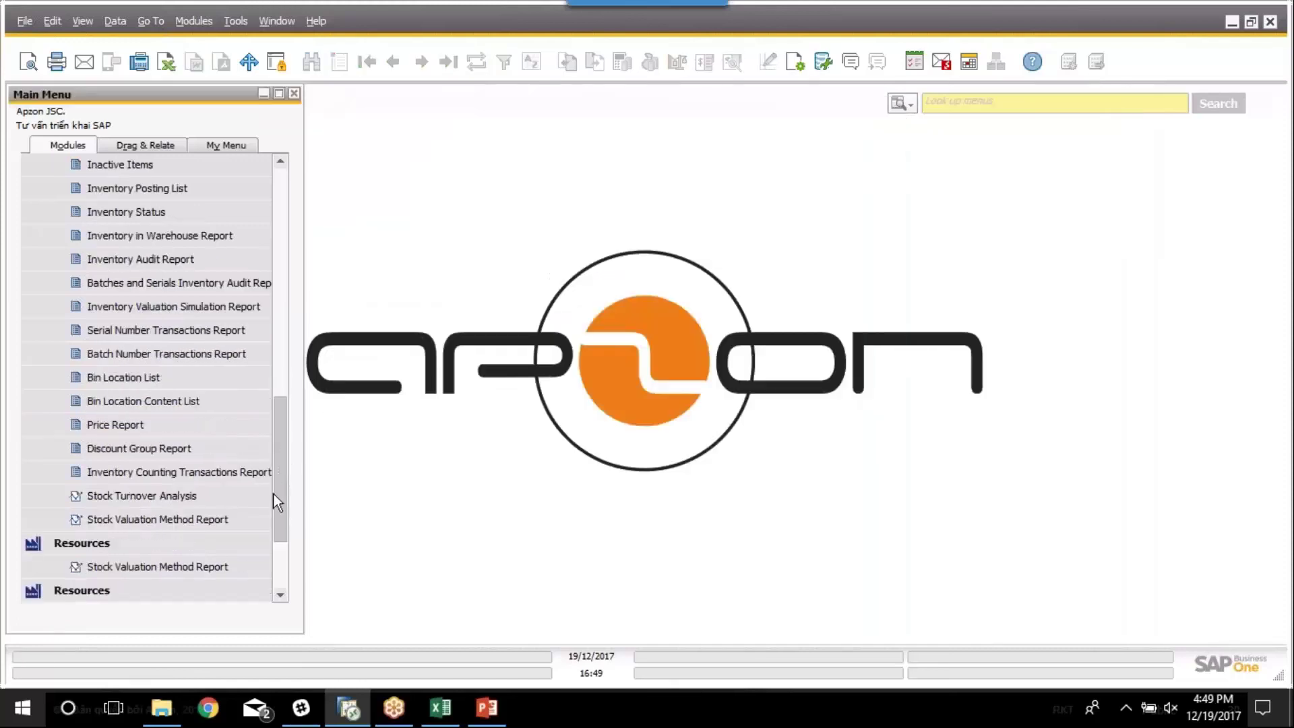
scroll(273, 493, down, 3)
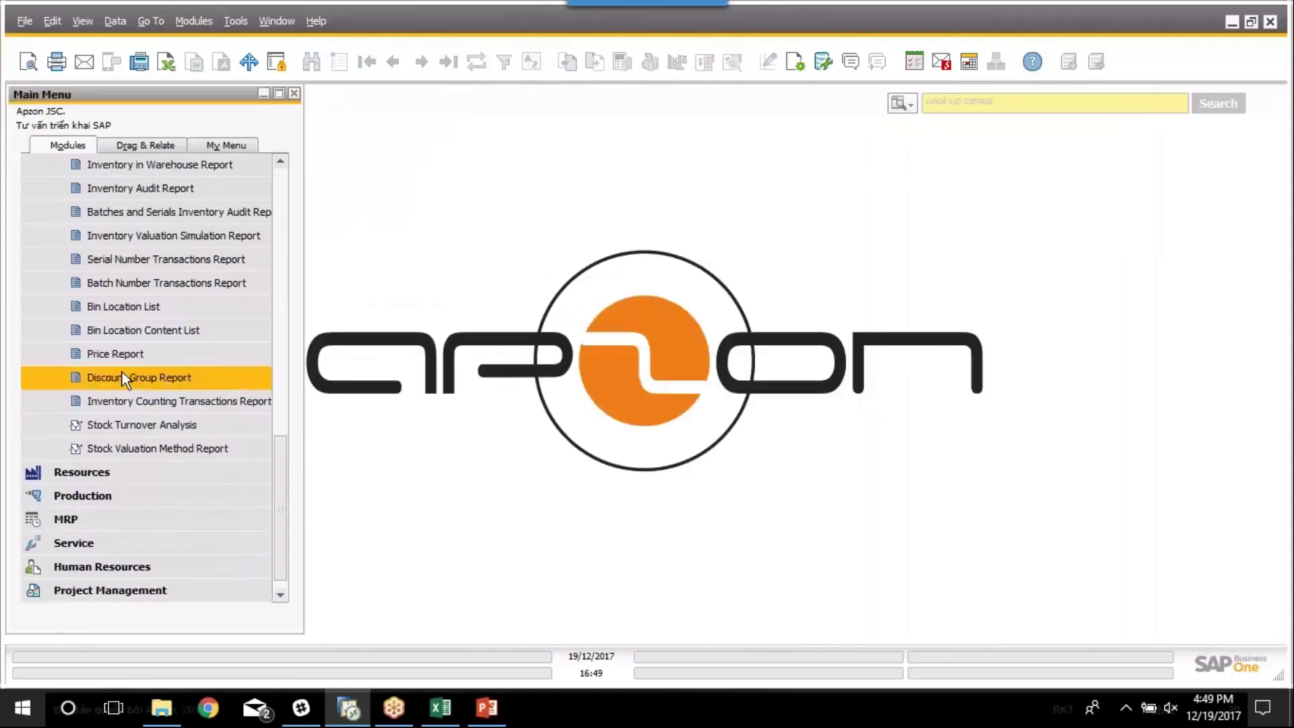
click(95, 310)
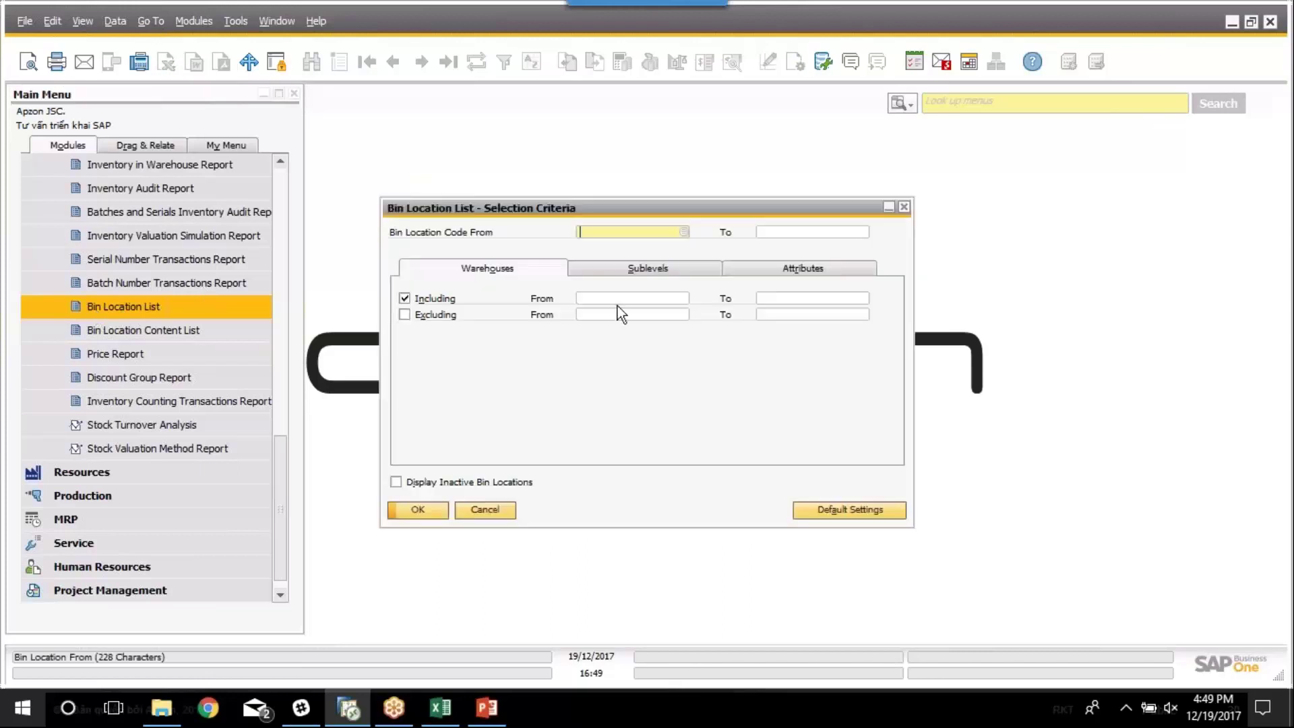
click(418, 509)
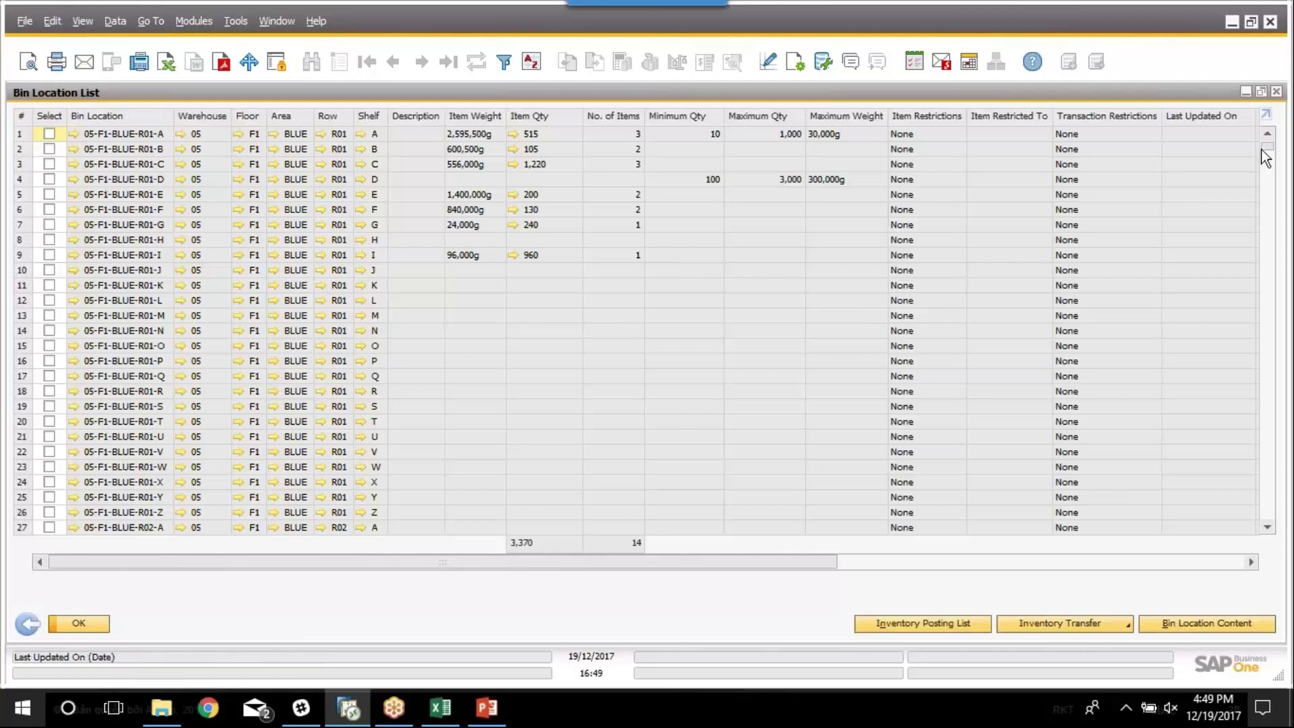
Examine the rows and all columns of the Bin Location List, including item quantities, minimum and maximum limits and restrictions
scroll(1247, 216, down, 15)
scroll(1265, 331, up, 15)
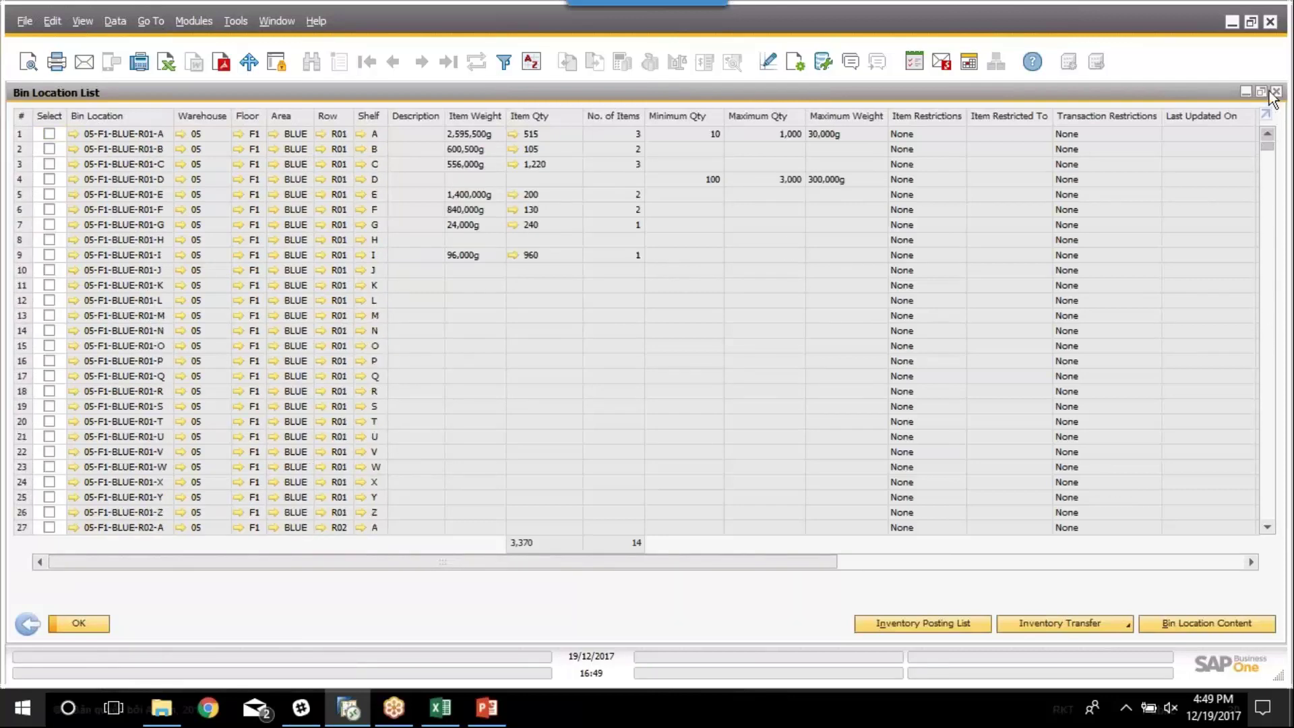
click(401, 134)
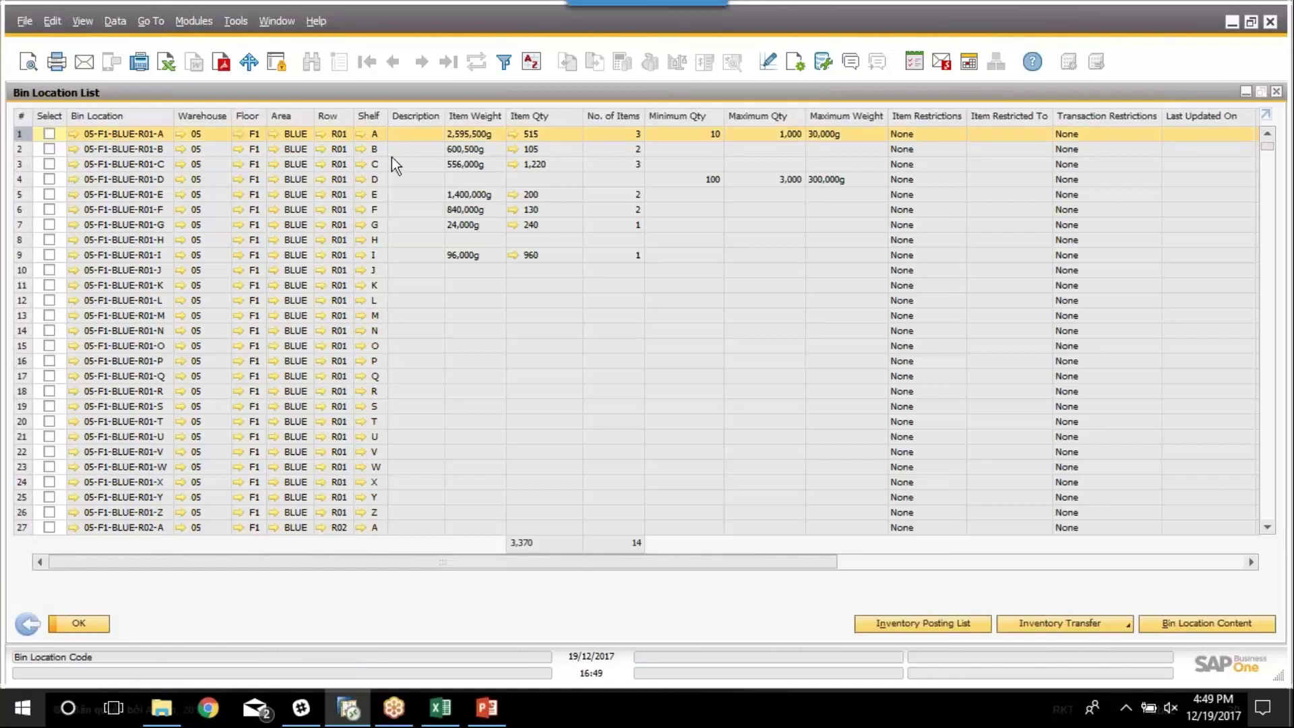
drag(492, 563, 572, 571)
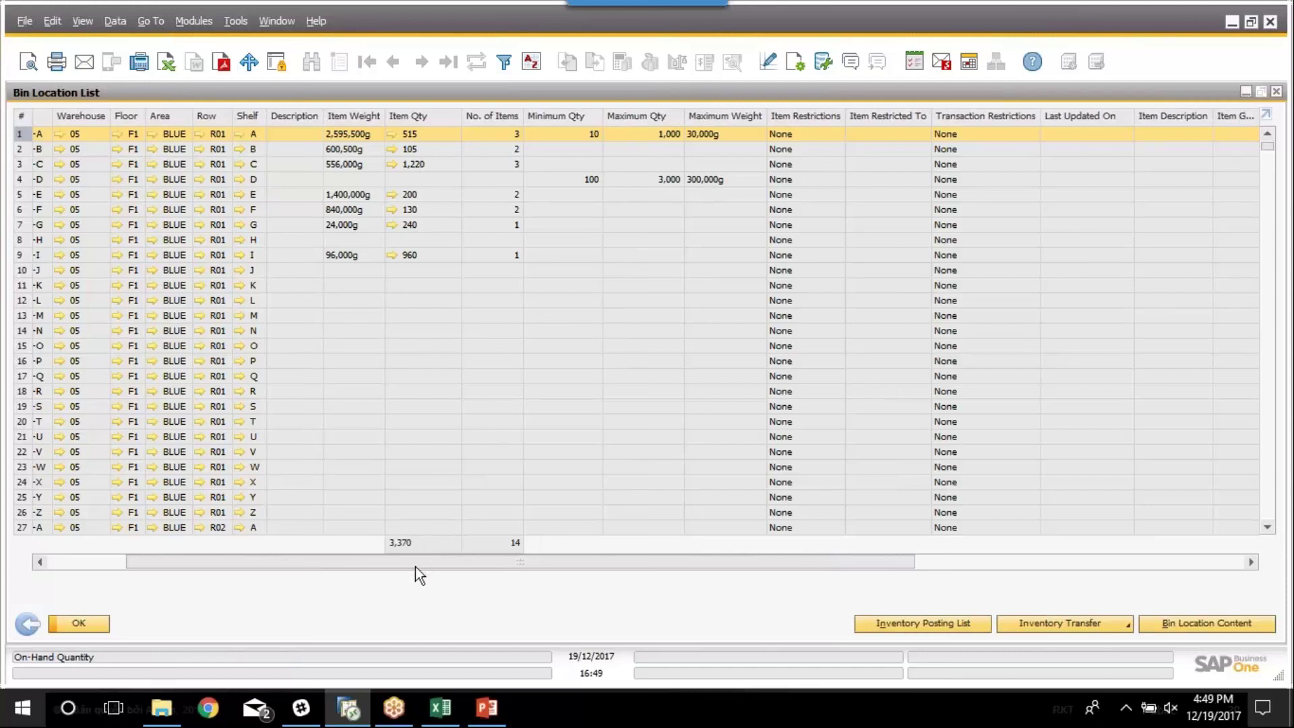
drag(415, 567, 261, 564)
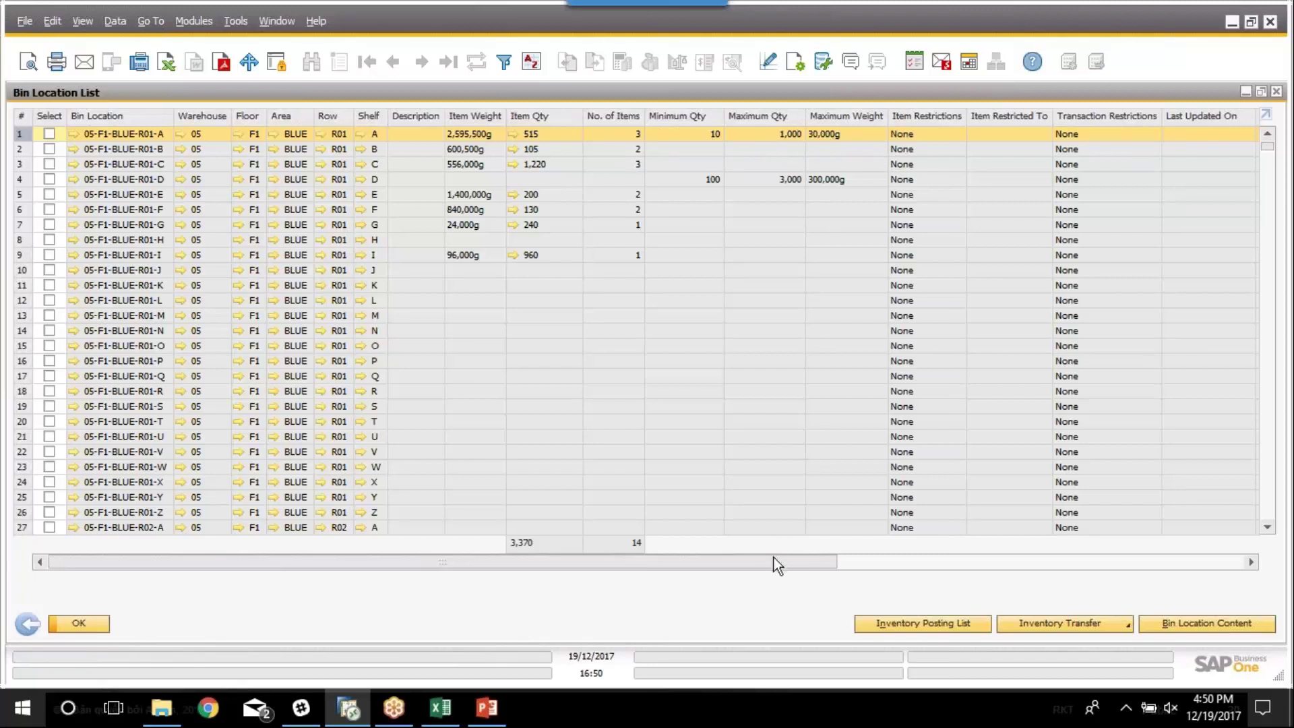
drag(774, 560, 748, 538)
Display the content of bin 05-F1-BLUE-R01-A and show the Bin Location Content List in the Hierarchical view
click(47, 135)
click(1194, 629)
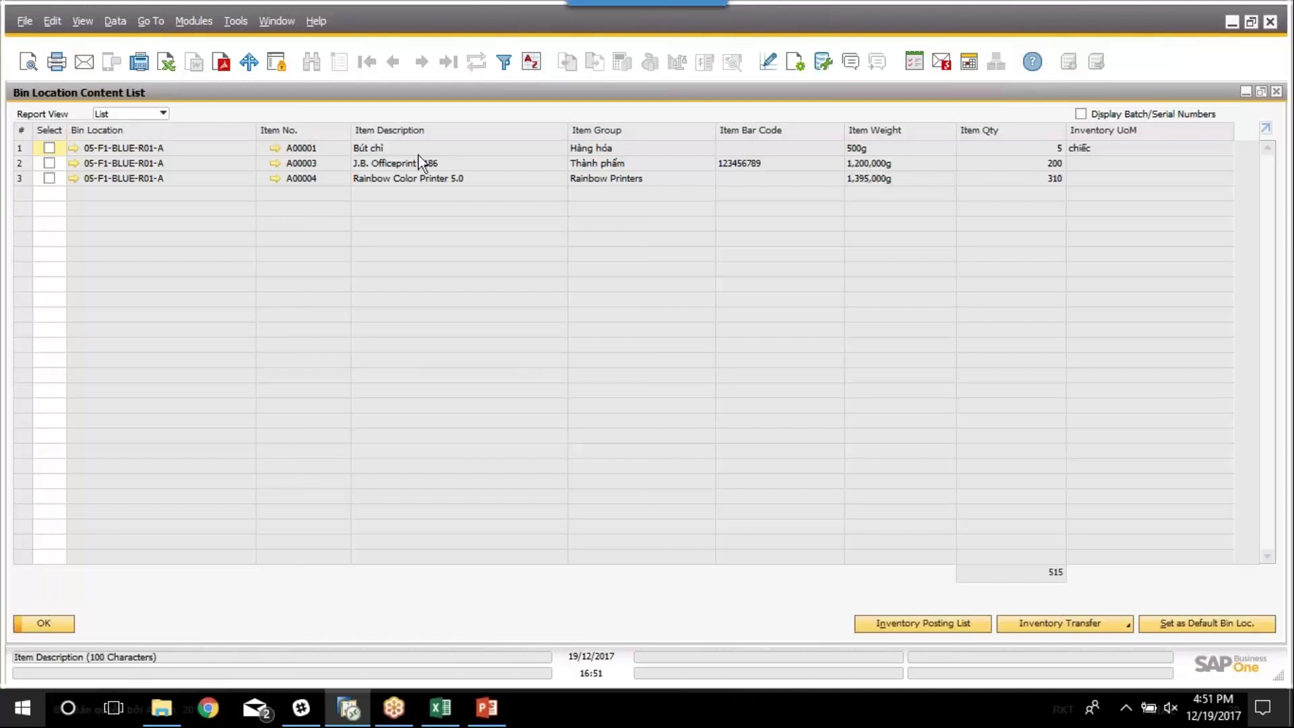
click(104, 111)
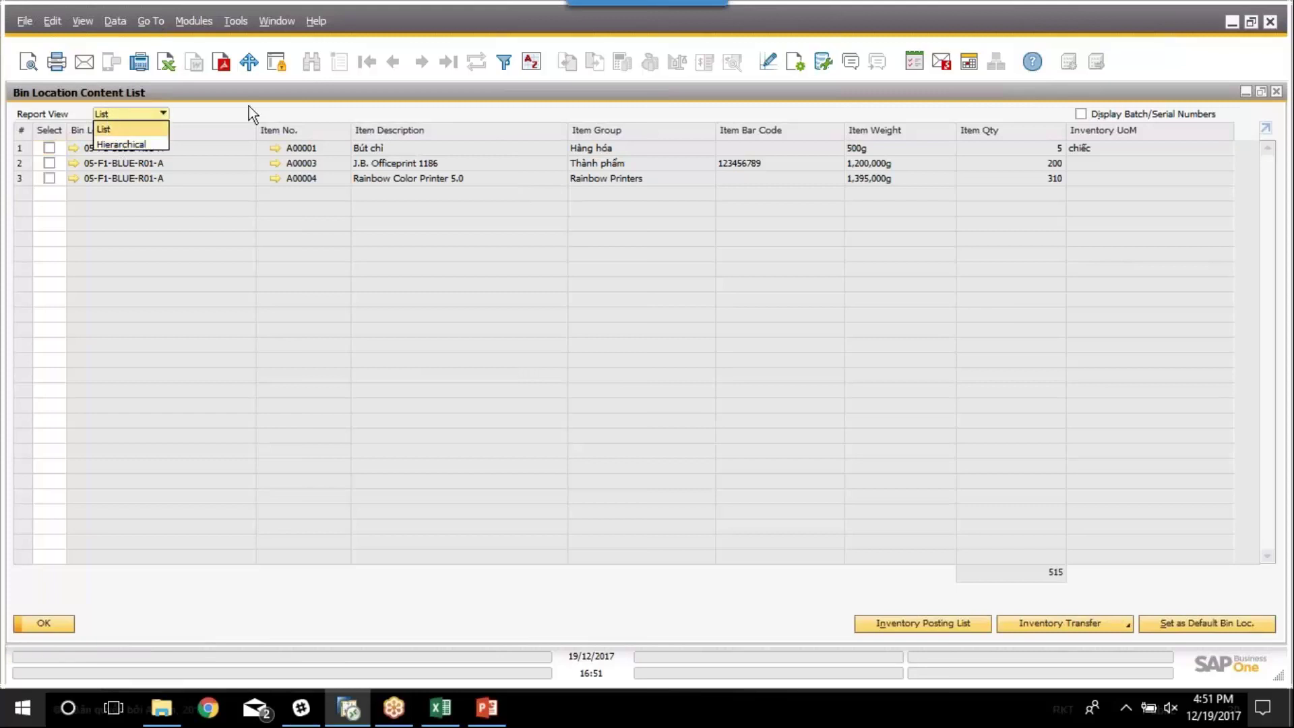
click(131, 144)
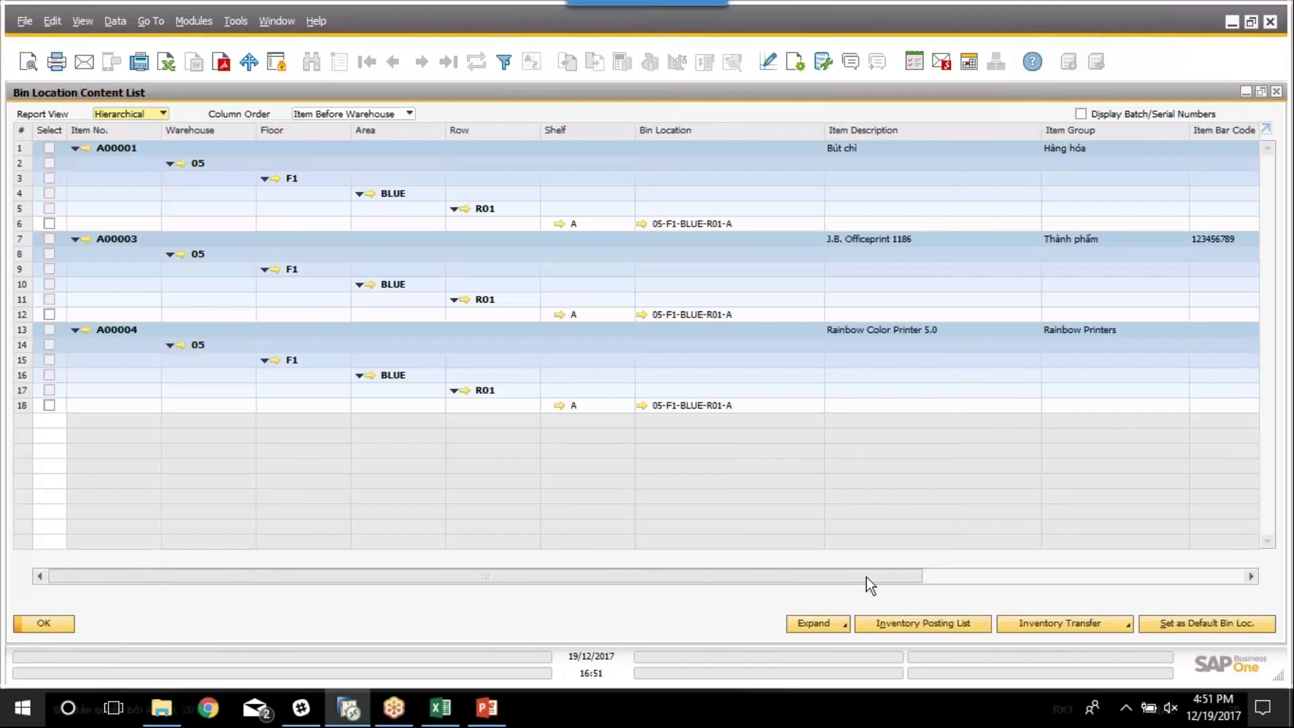
drag(922, 580, 477, 598)
Set the content report back to List view, close it, and reopen the bin's content from the Bin Location List
click(161, 115)
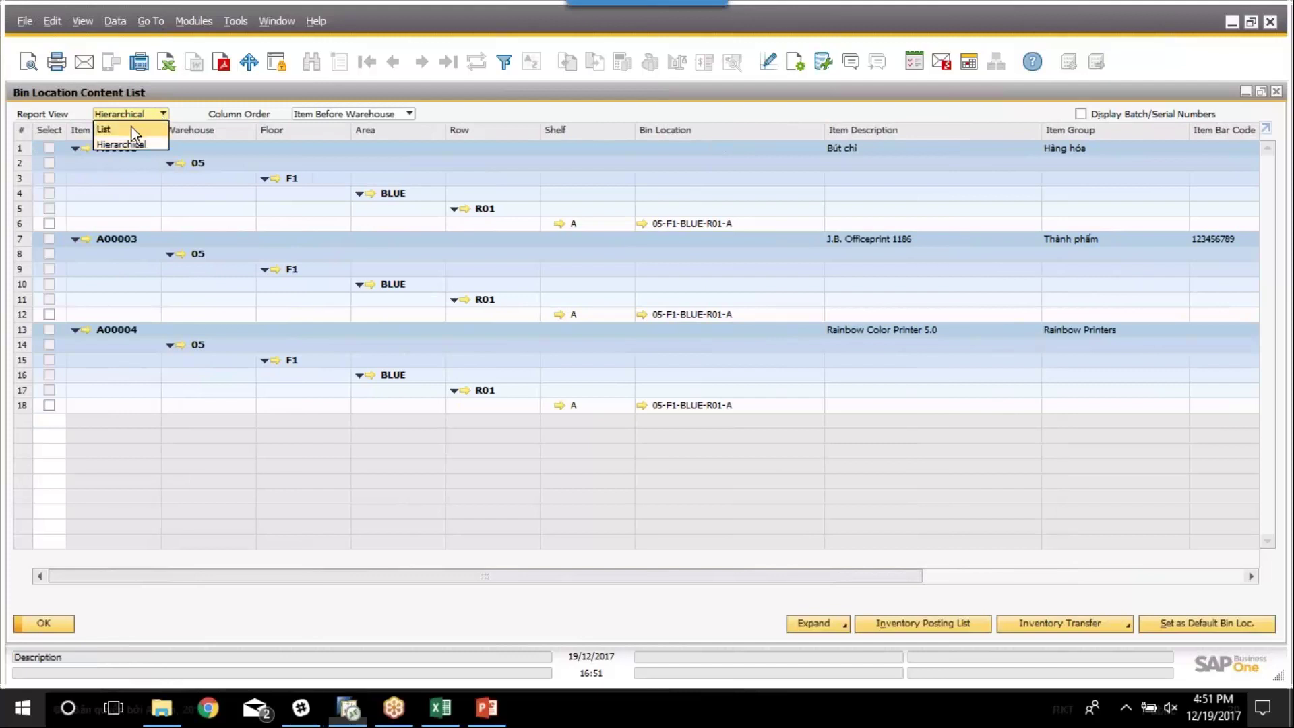
click(132, 128)
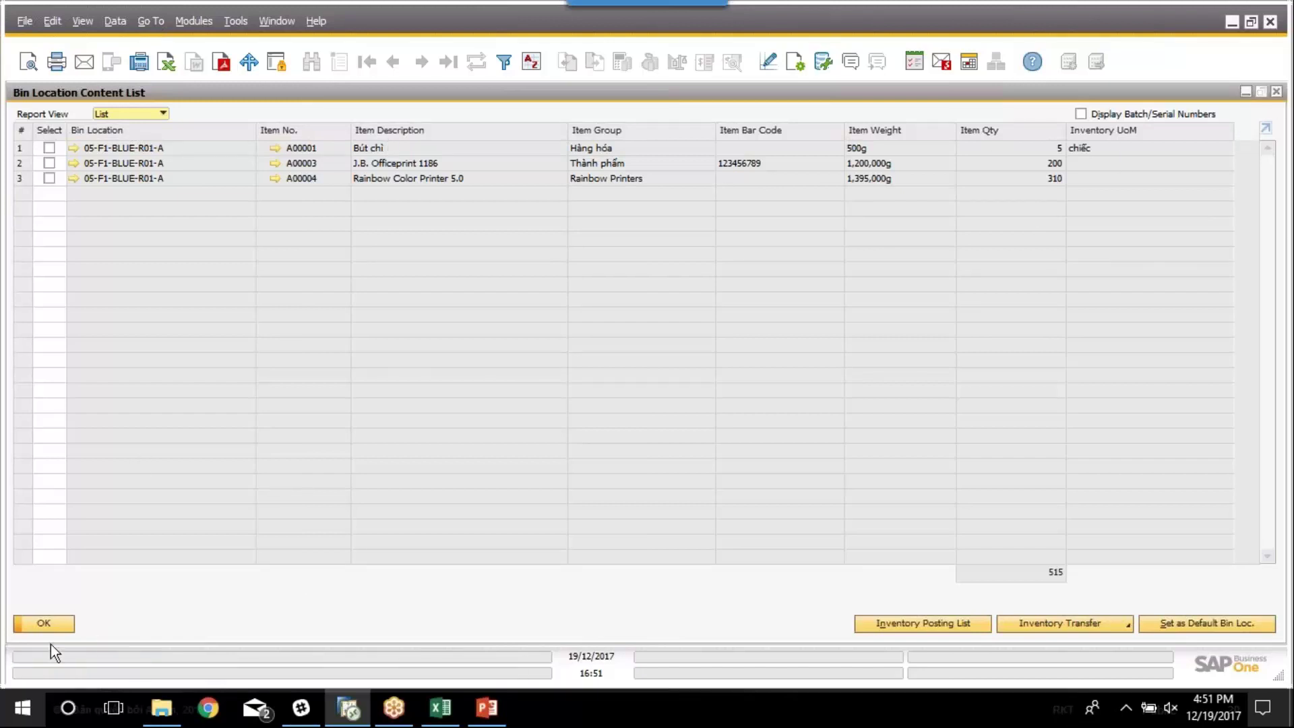
click(44, 624)
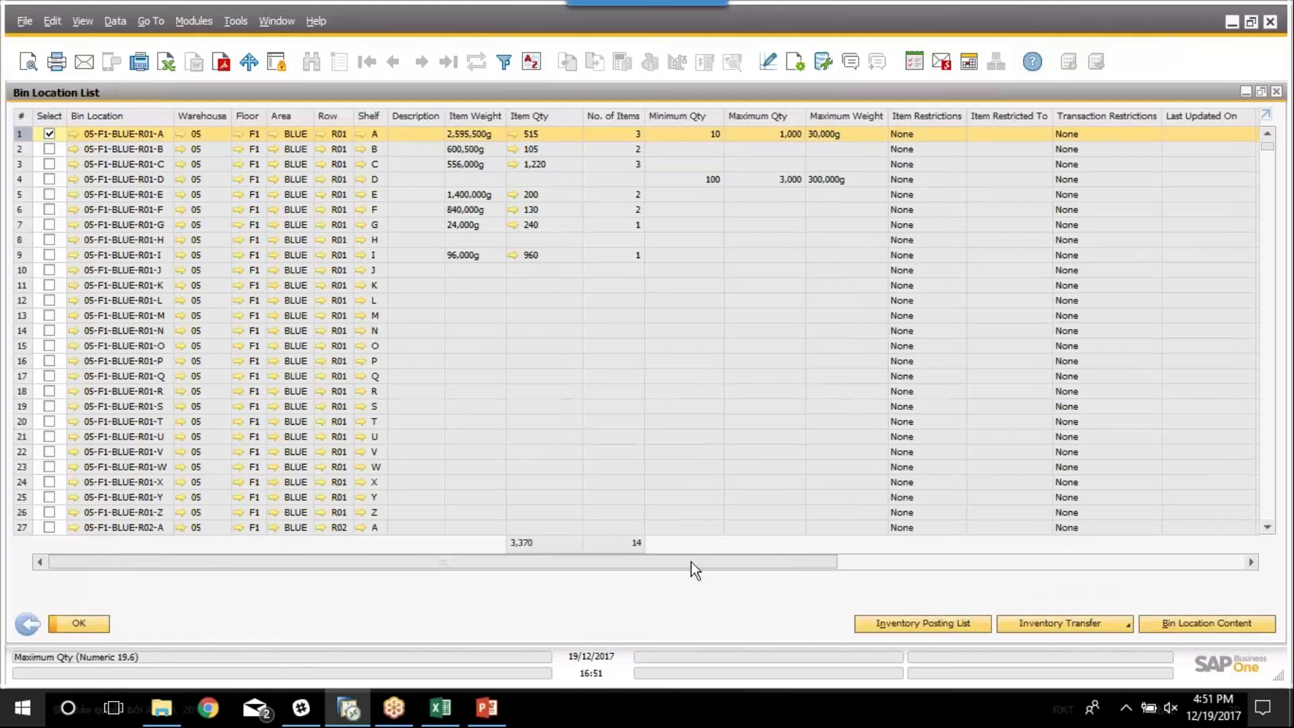
drag(718, 561, 495, 553)
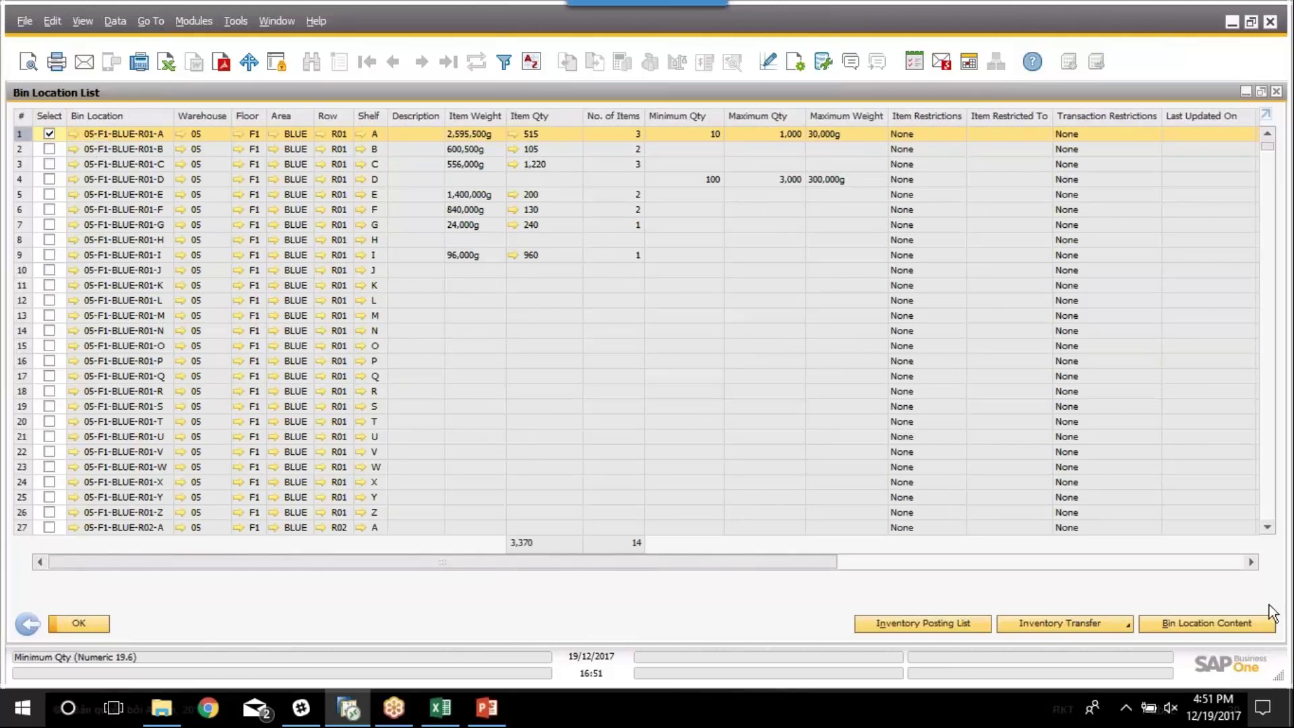
click(1207, 624)
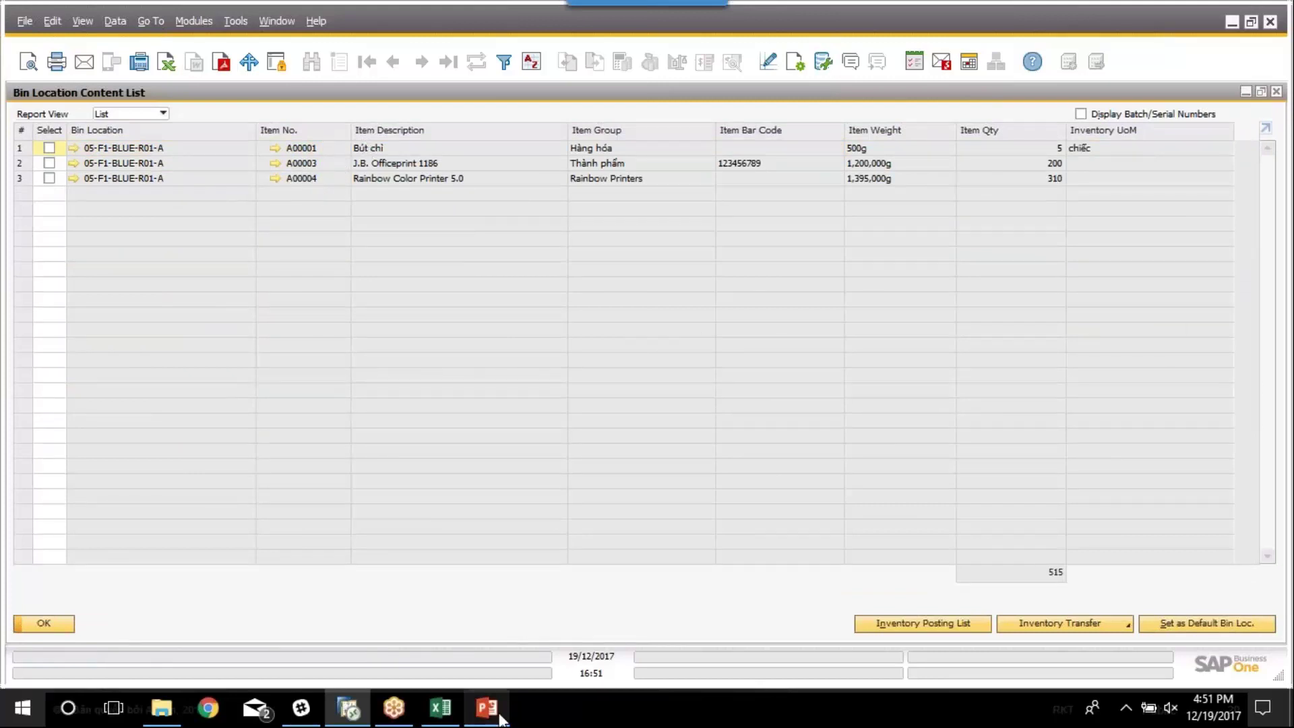
Switch to the PowerPoint slide show and advance past the "Bin Location Reports" slide
mouse_move(506, 719)
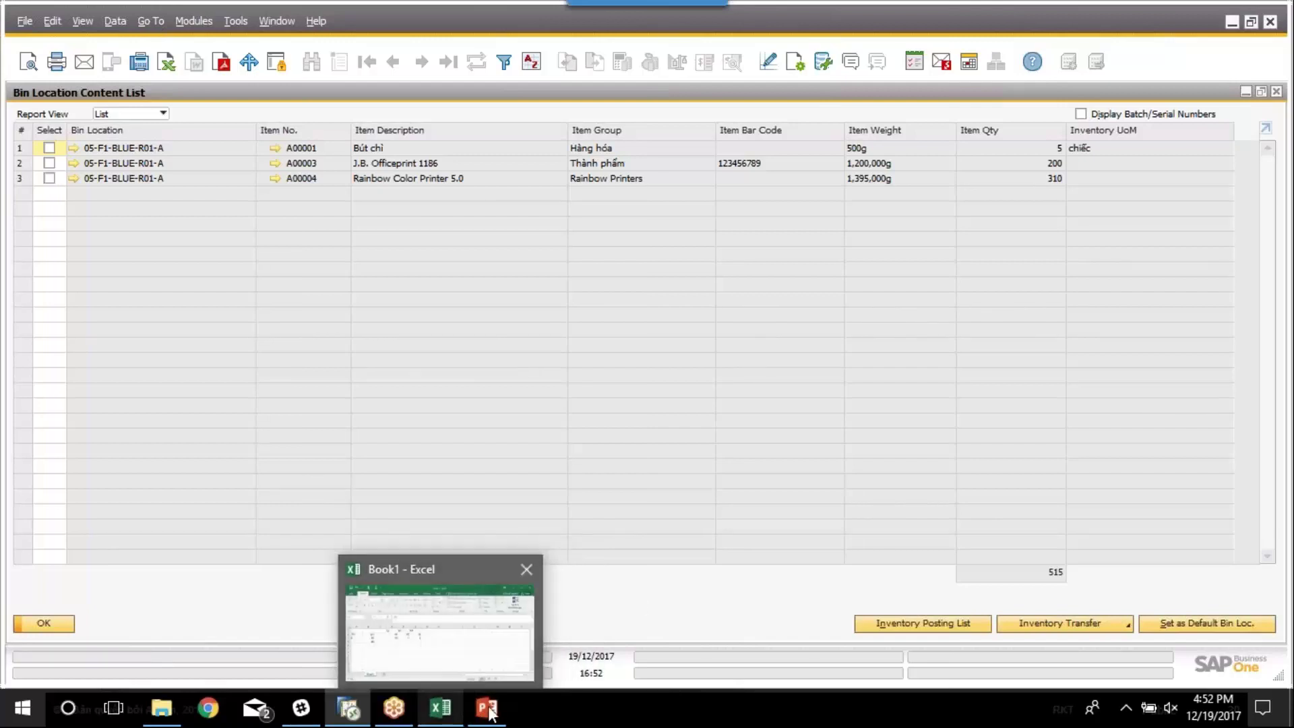
click(487, 707)
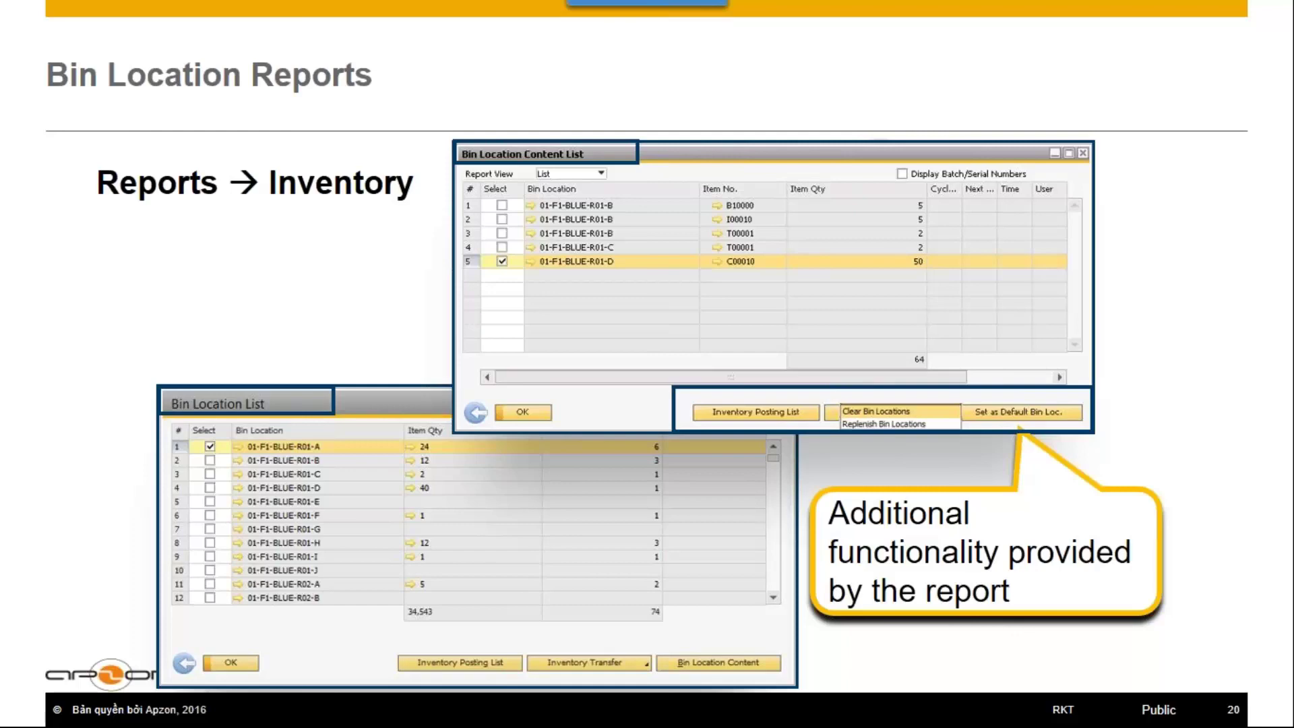
key(Right)
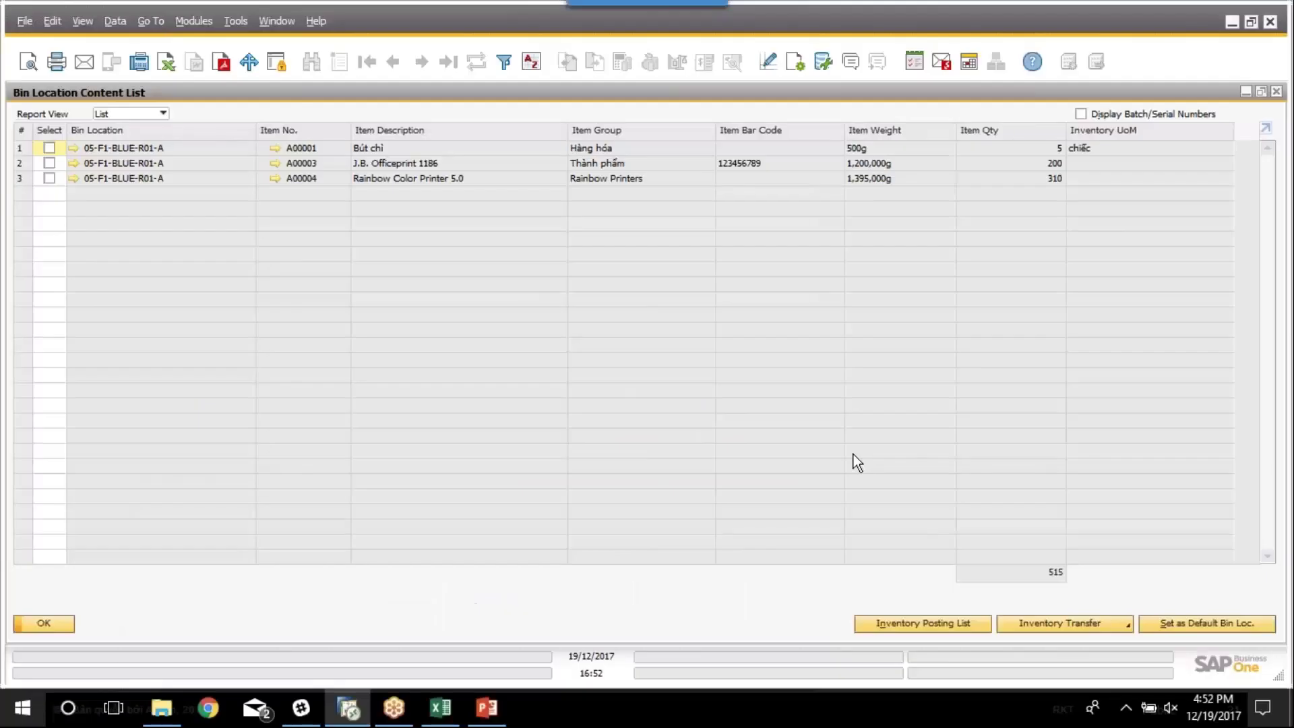
Minimize the Bin Location Content List, the Bin Location List and its selection criteria window in SAP Business One
click(1078, 624)
click(973, 404)
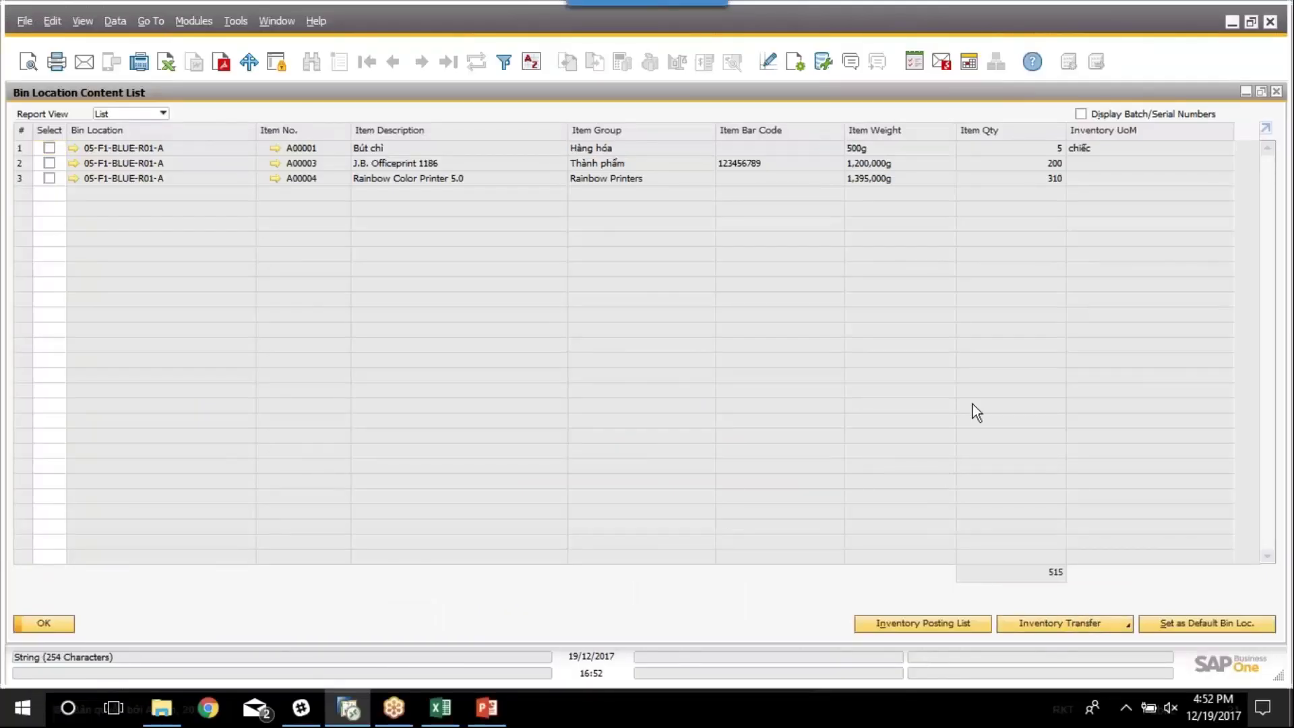
click(1247, 93)
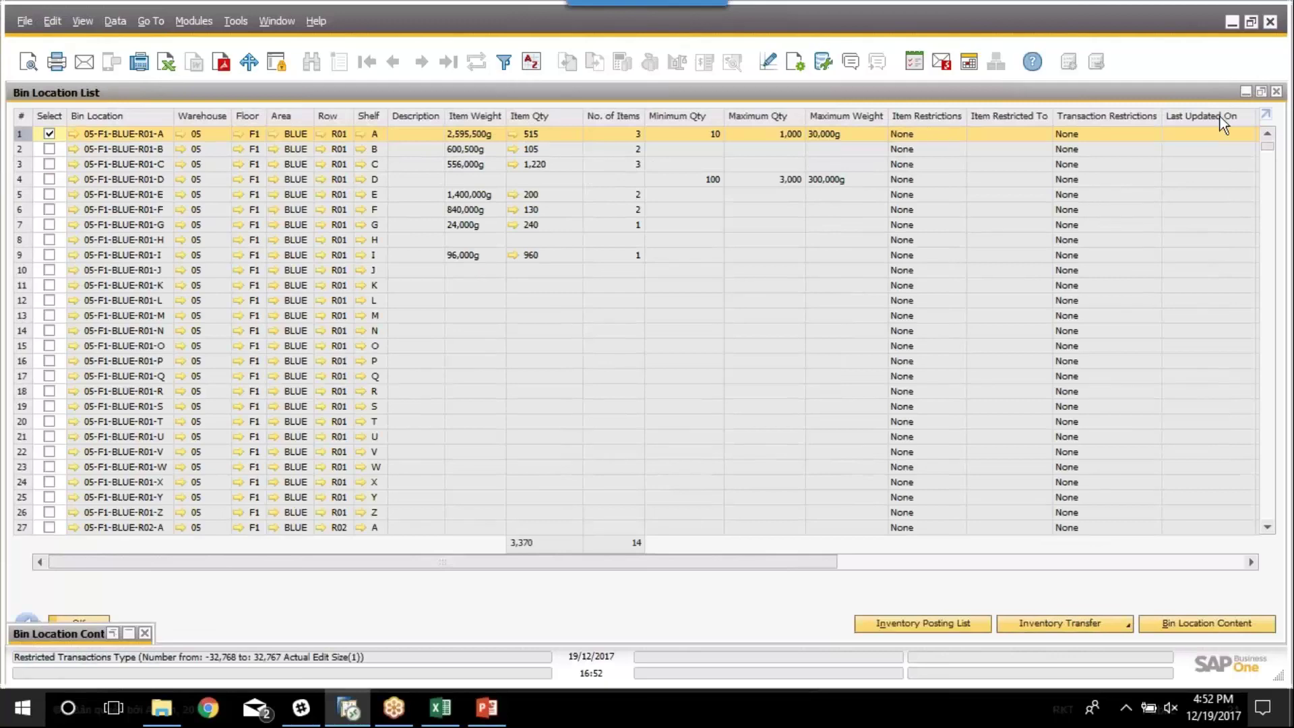
click(1245, 92)
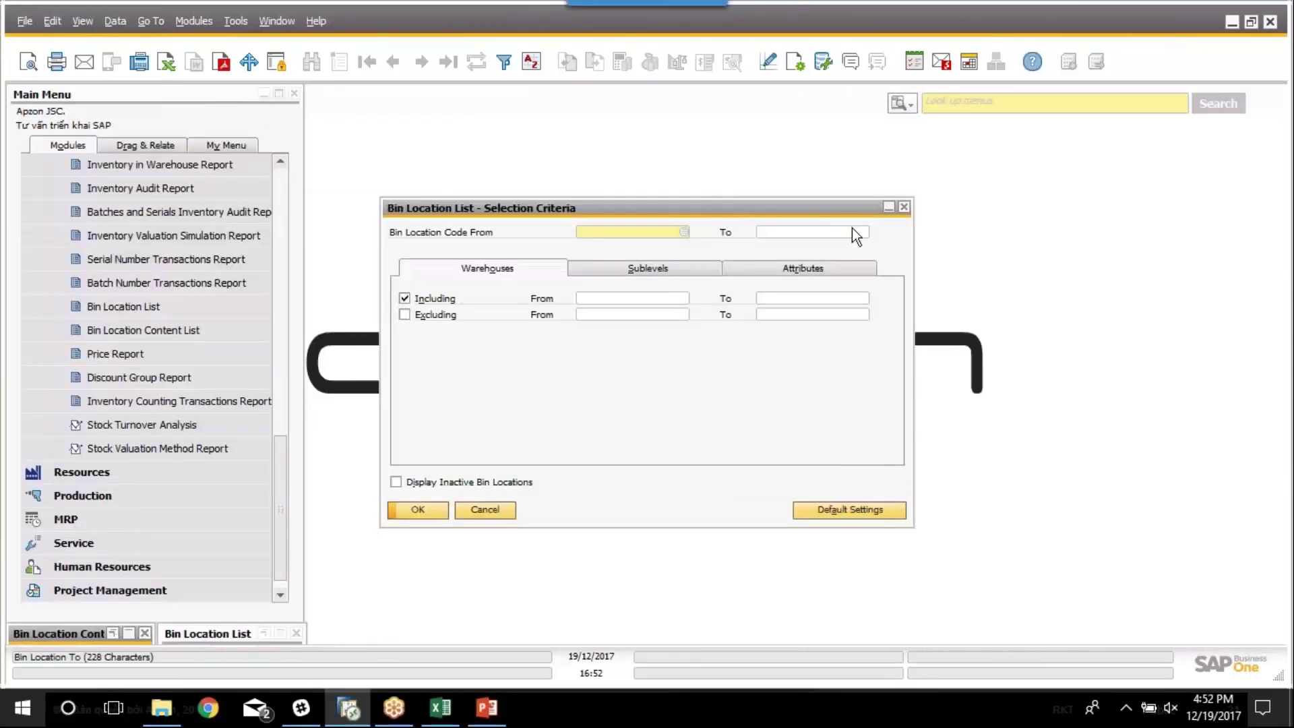
click(889, 207)
Open a new Inventory Transfer document and set both the From Warehouse and the To Warehouse to 05
drag(282, 439, 289, 256)
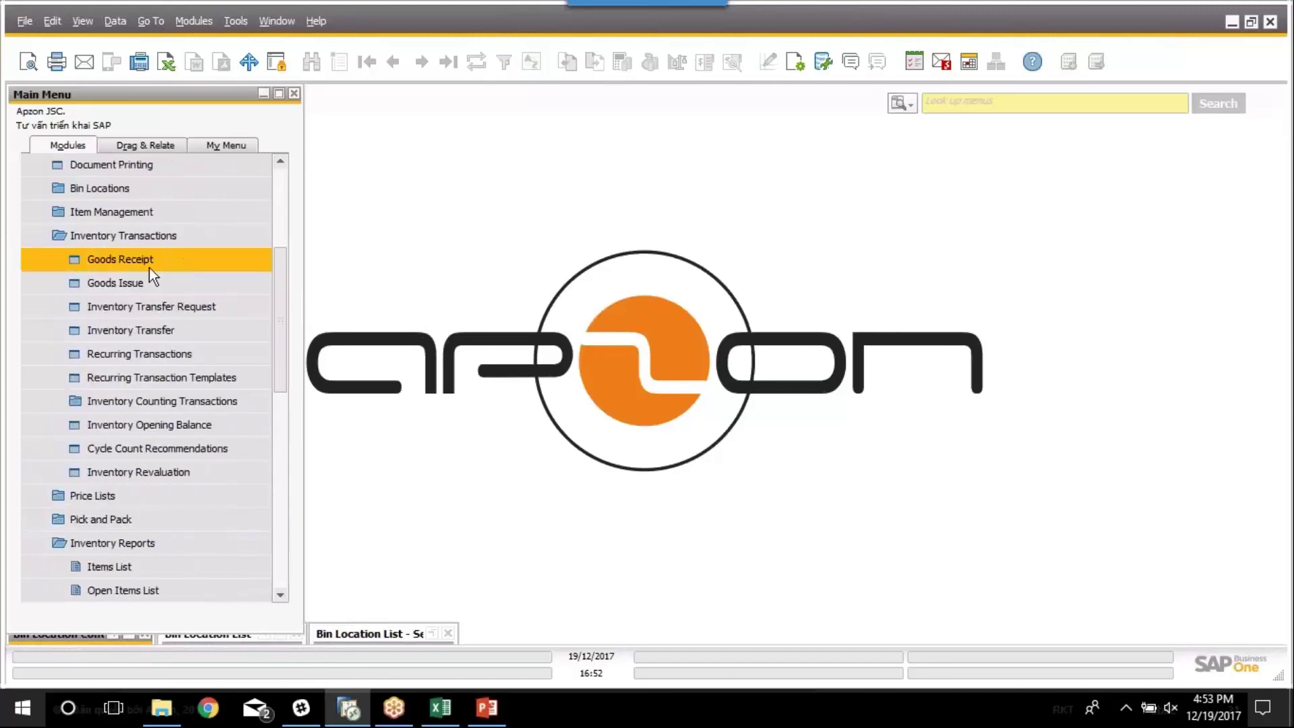
click(140, 325)
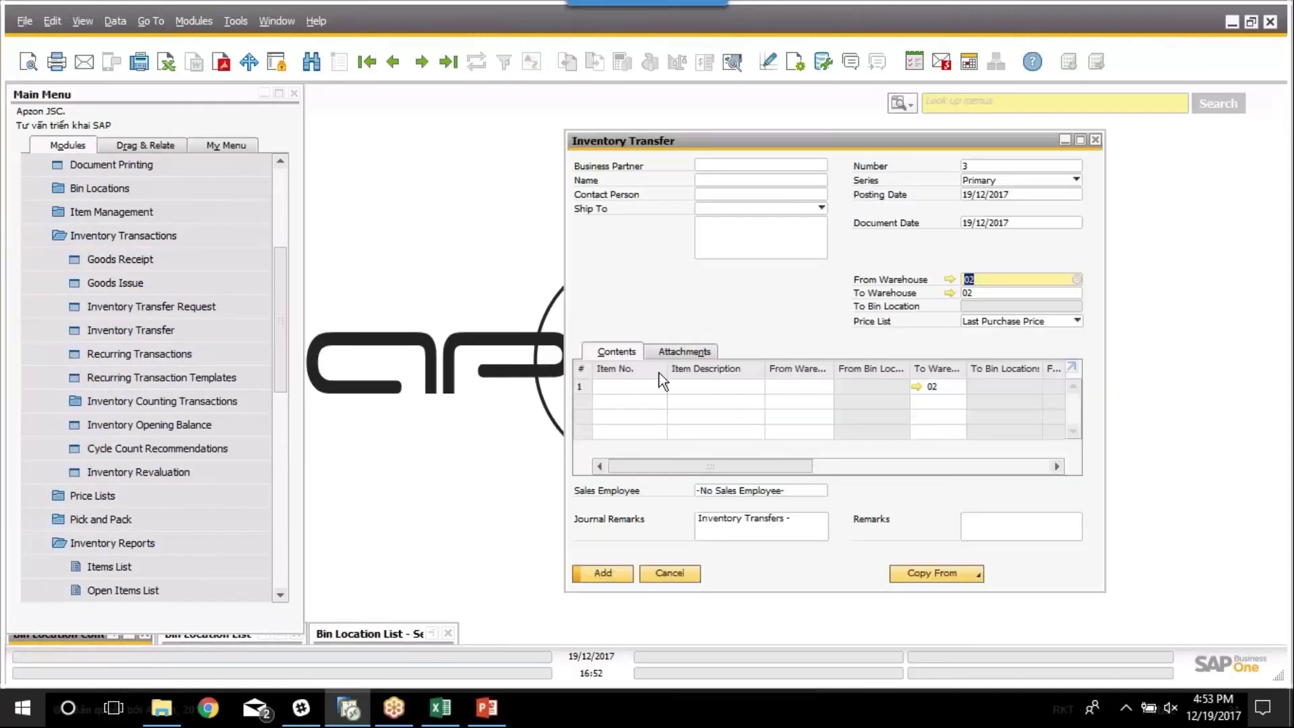
click(977, 279)
click(697, 381)
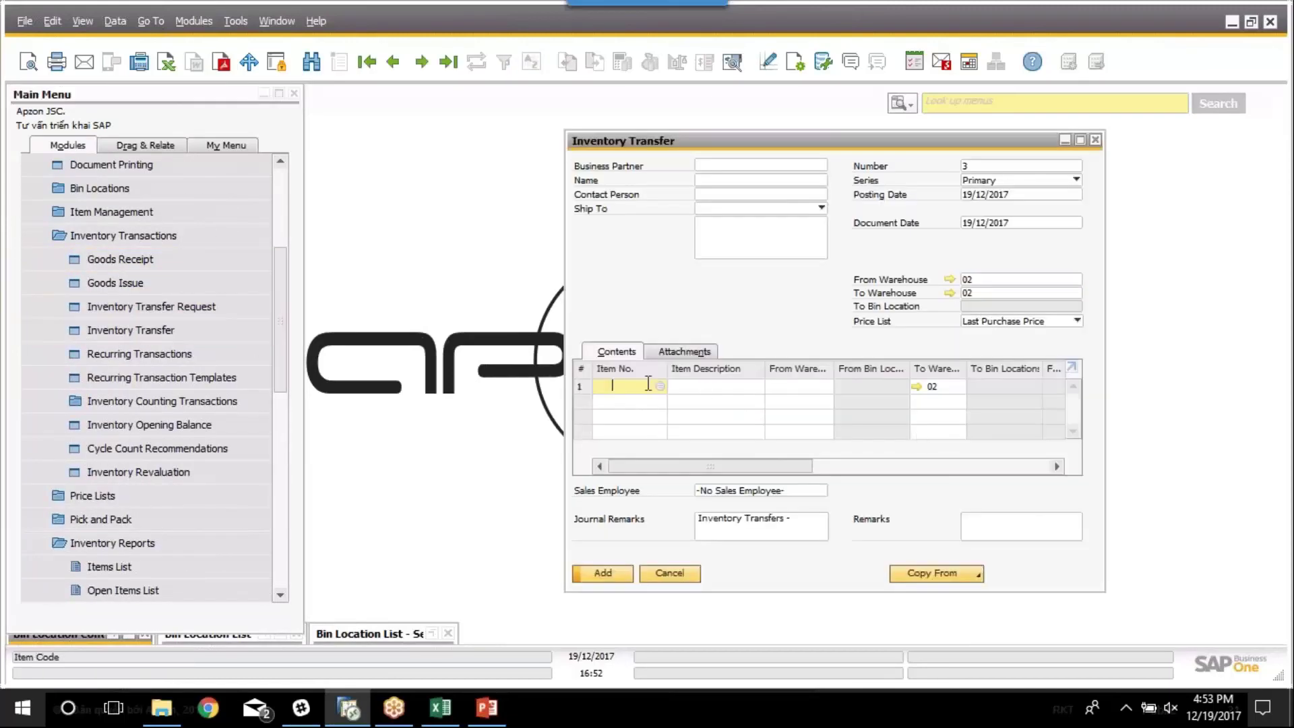
click(1042, 279)
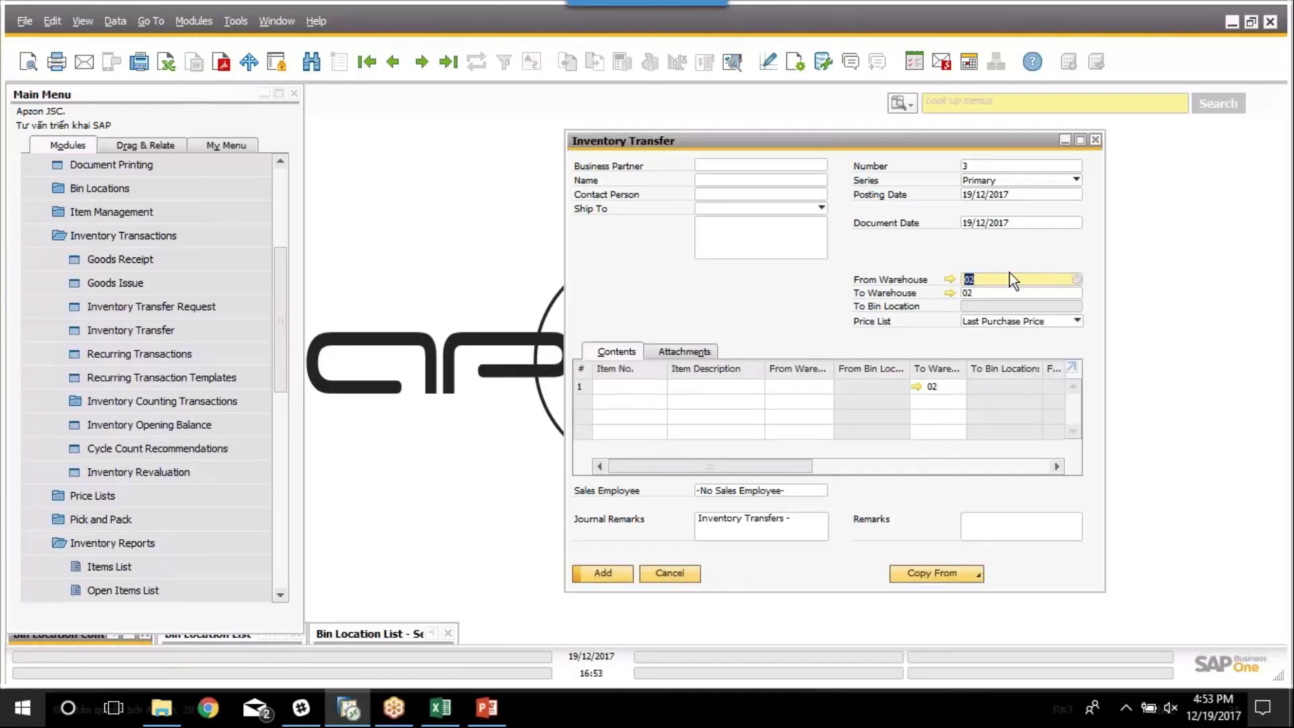
text(05)
click(1029, 296)
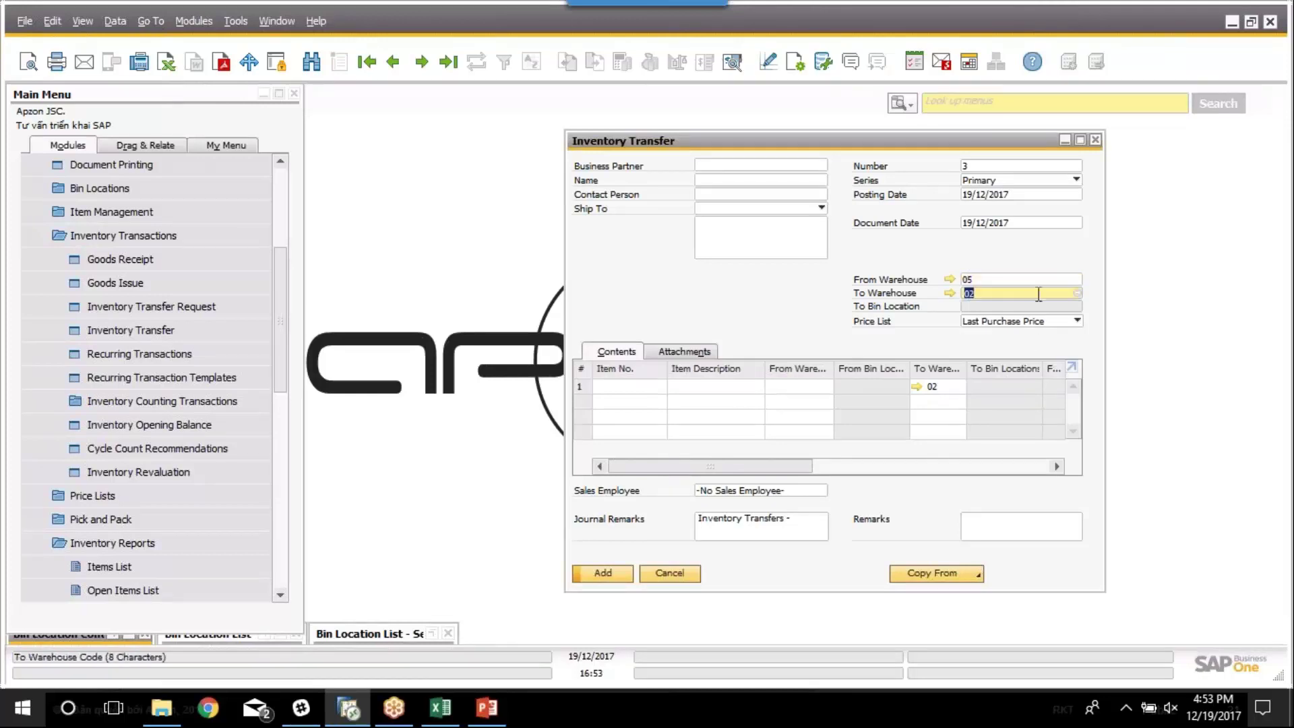
text(05)
click(627, 387)
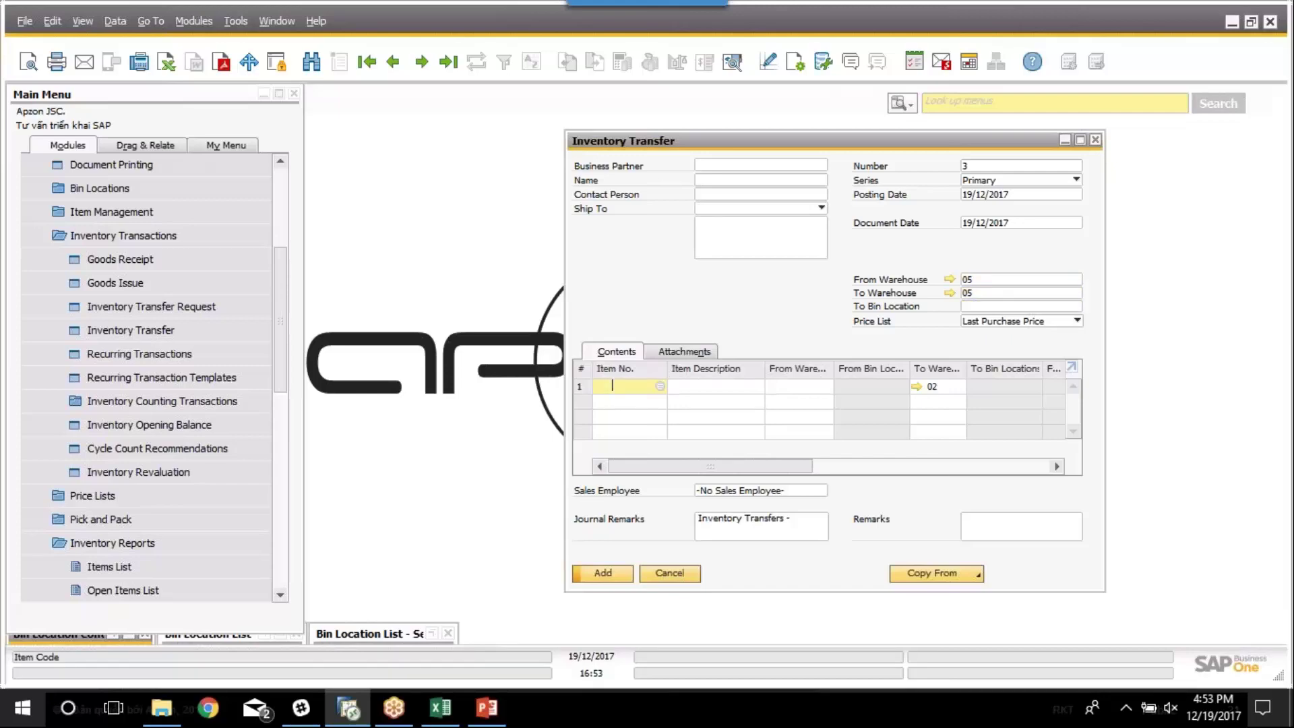
Add item A00001 to the first row of the inventory transfer with a quantity of 10, maximizing the document window
key(Tab)
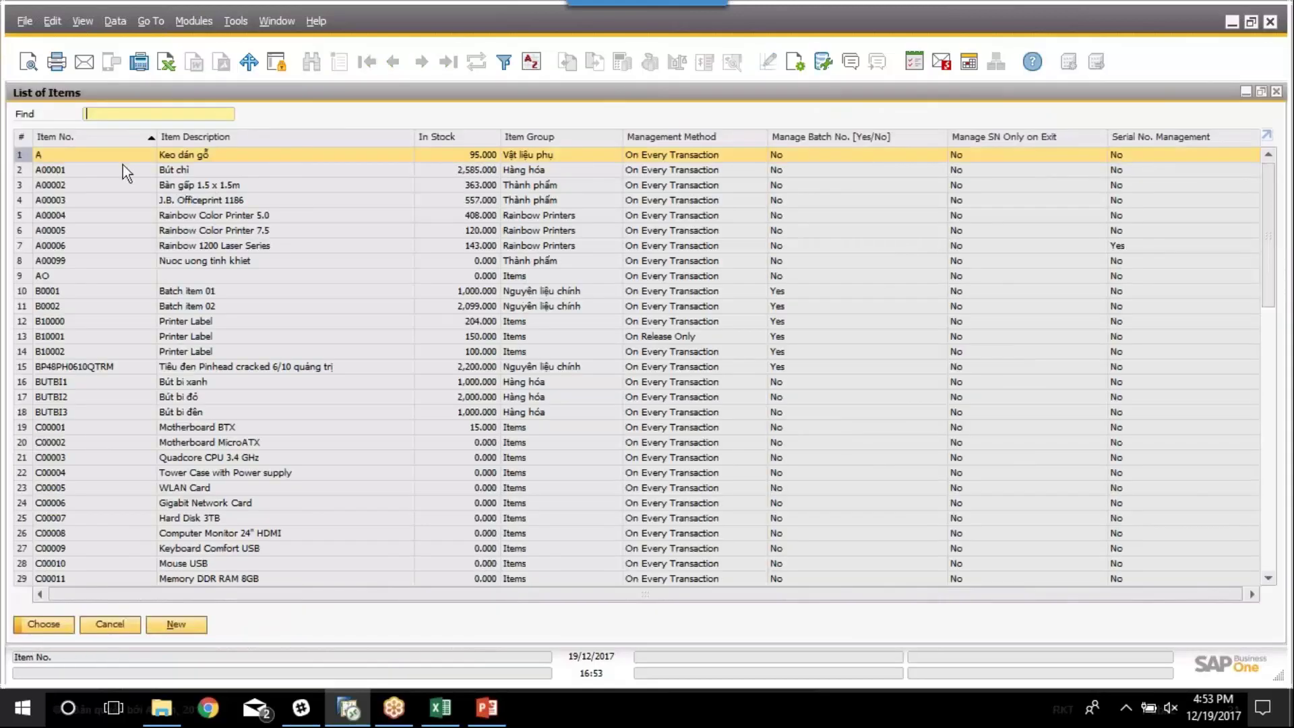
click(95, 172)
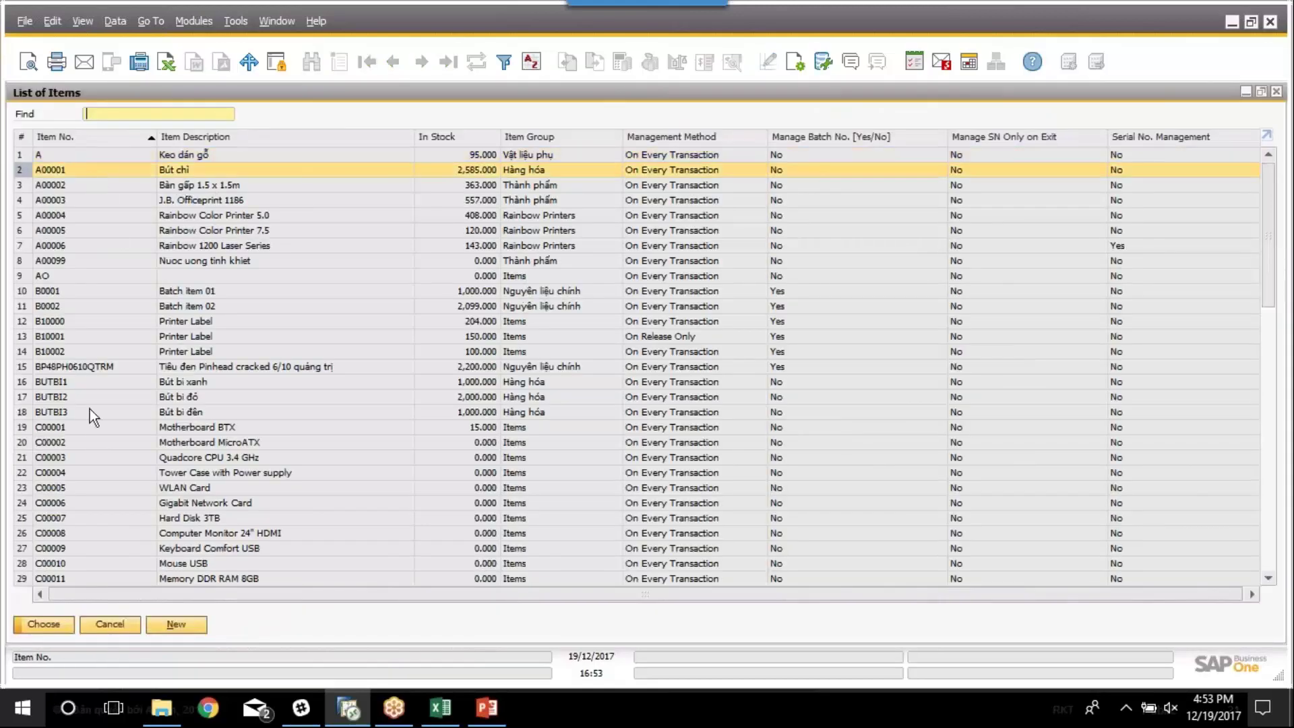
click(43, 624)
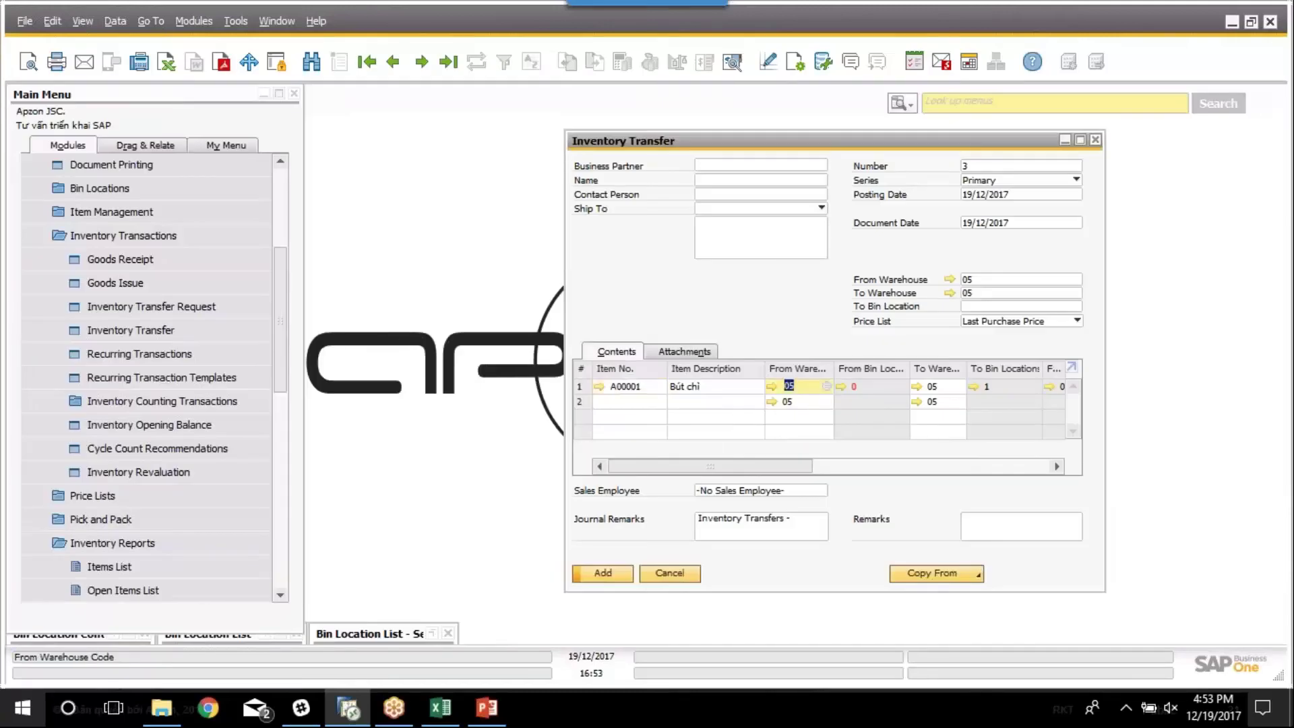
double_click(1013, 145)
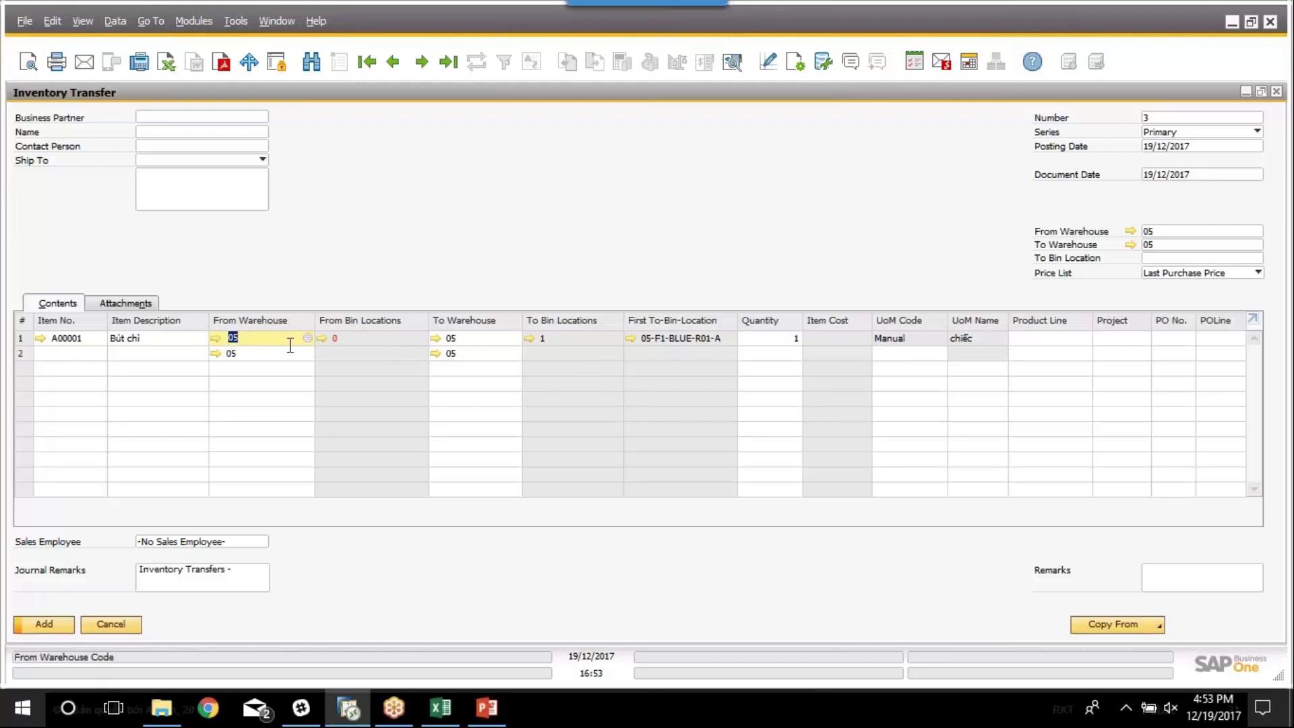
click(782, 338)
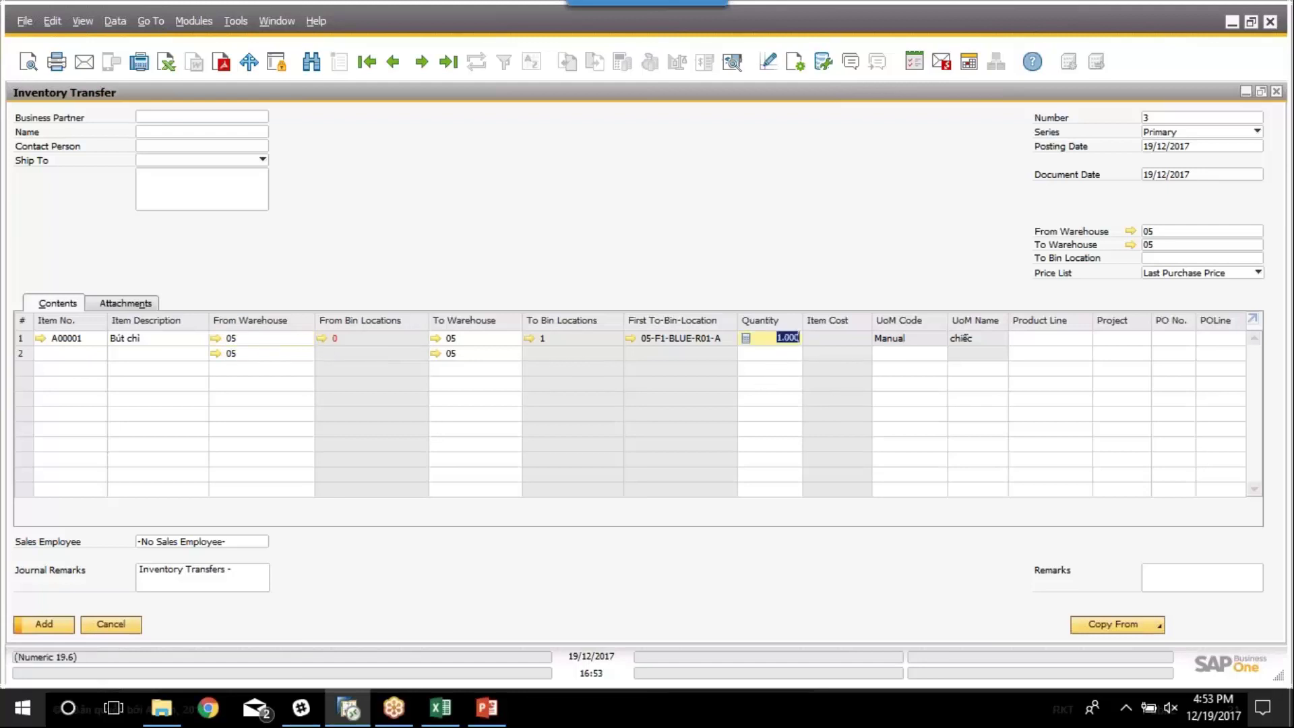
text(10)
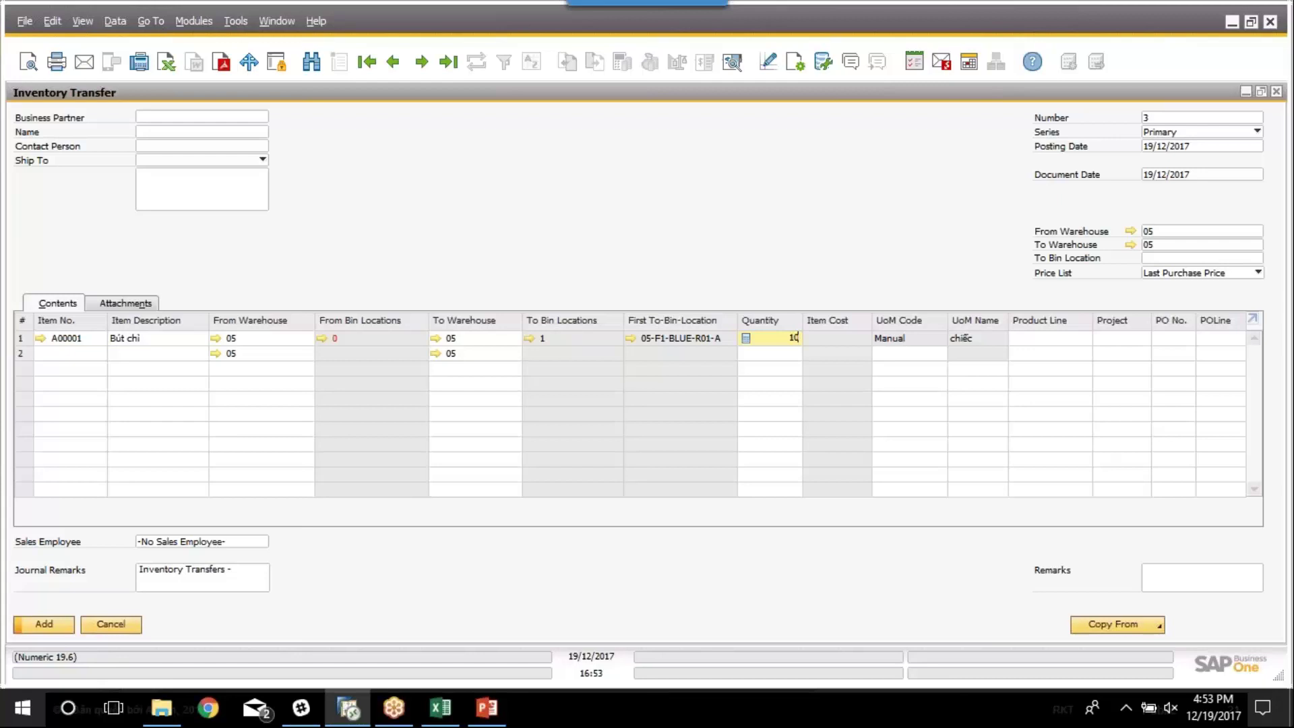
In the row's issue allocation, allocate 5 units each from bins 05-F1-BLUE-R01-A and 05-F1-BLUE-R01-B
double_click(326, 341)
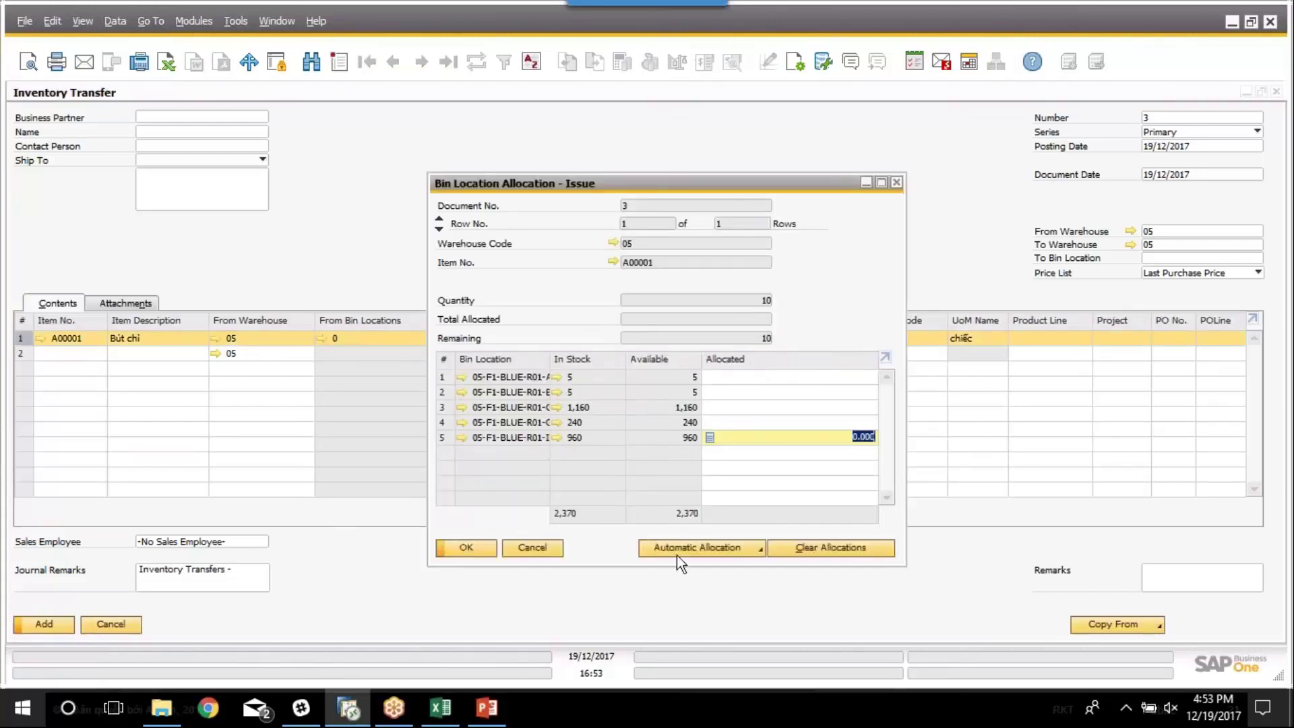
click(766, 377)
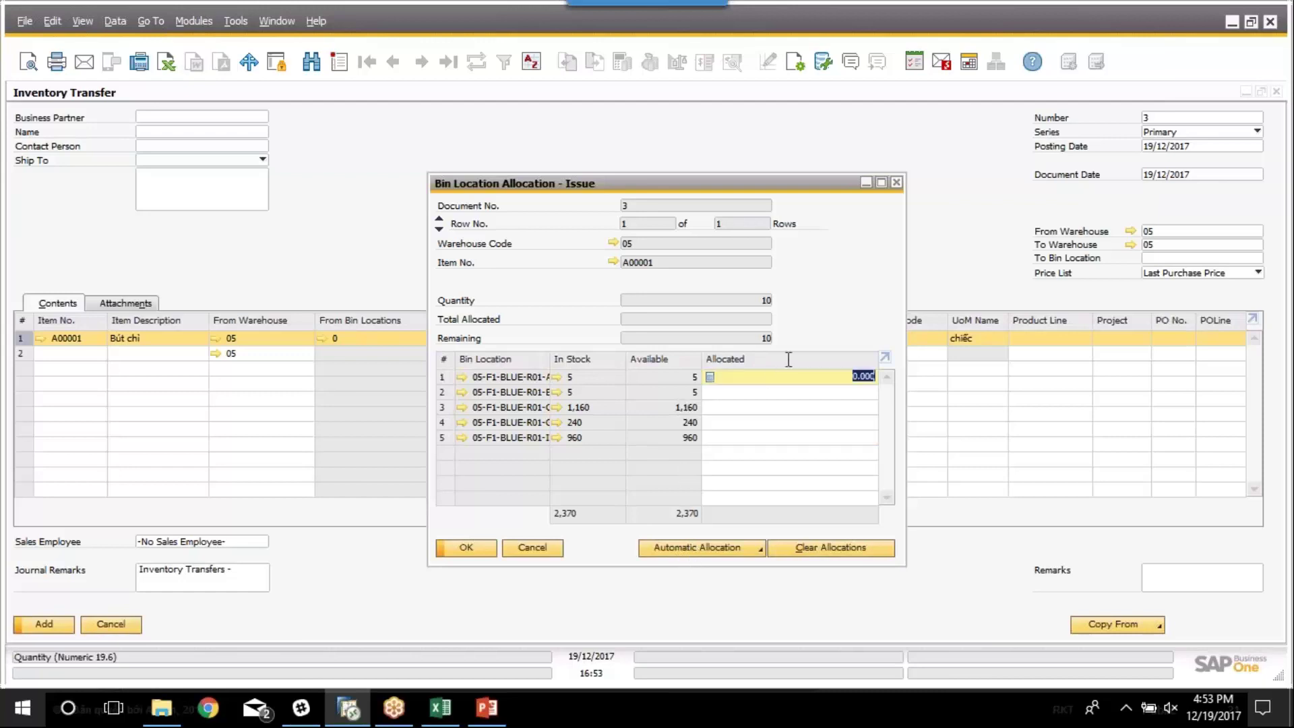
drag(792, 182, 596, 168)
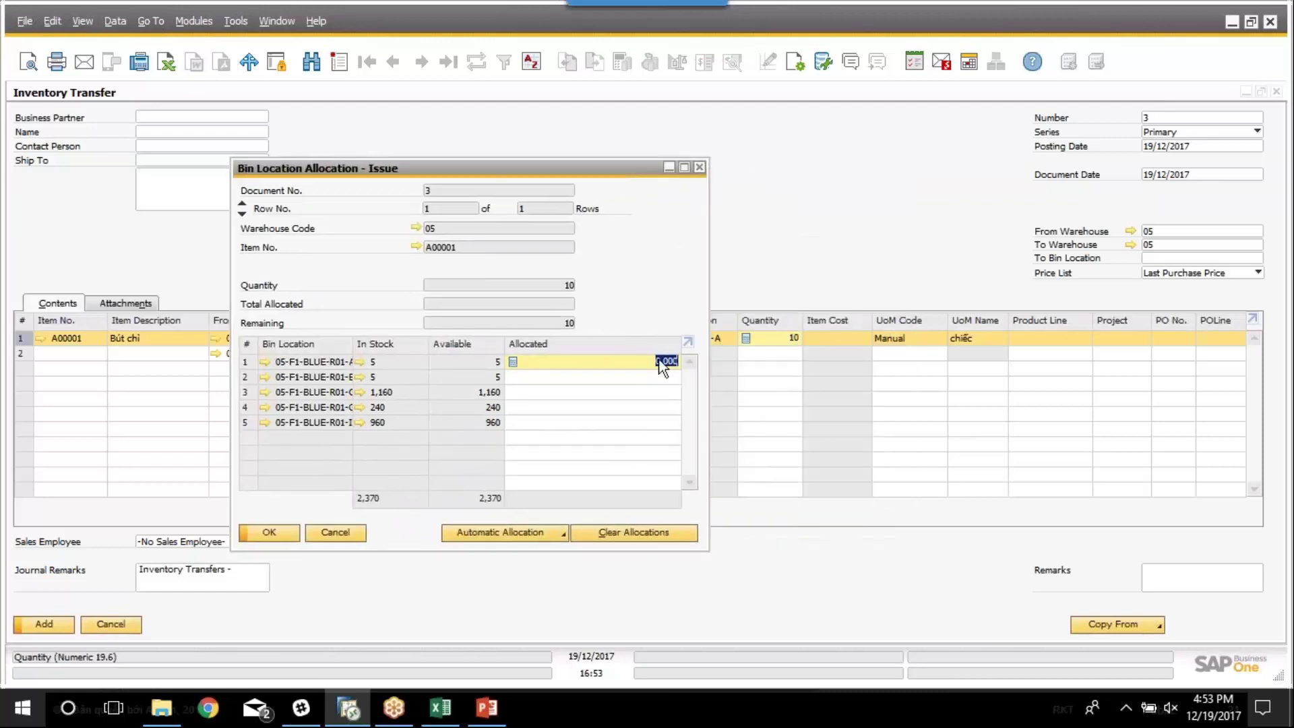
text(5)
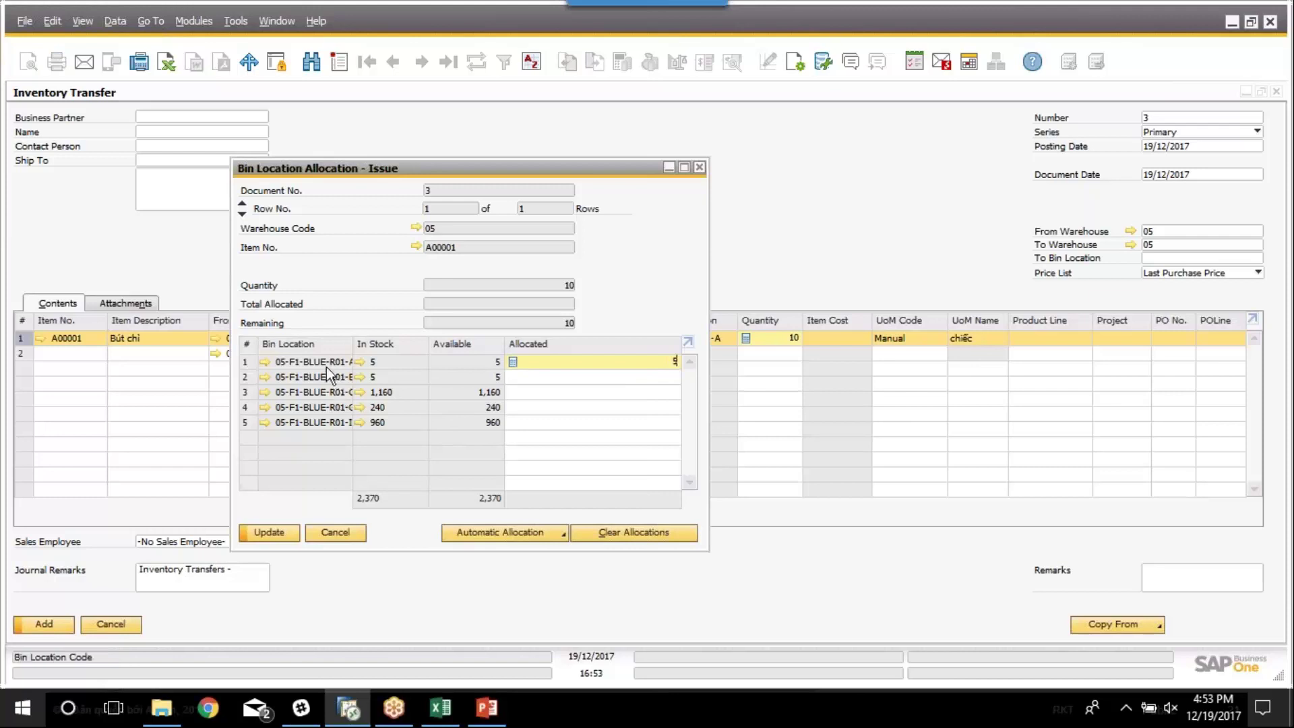
click(511, 374)
text(5)
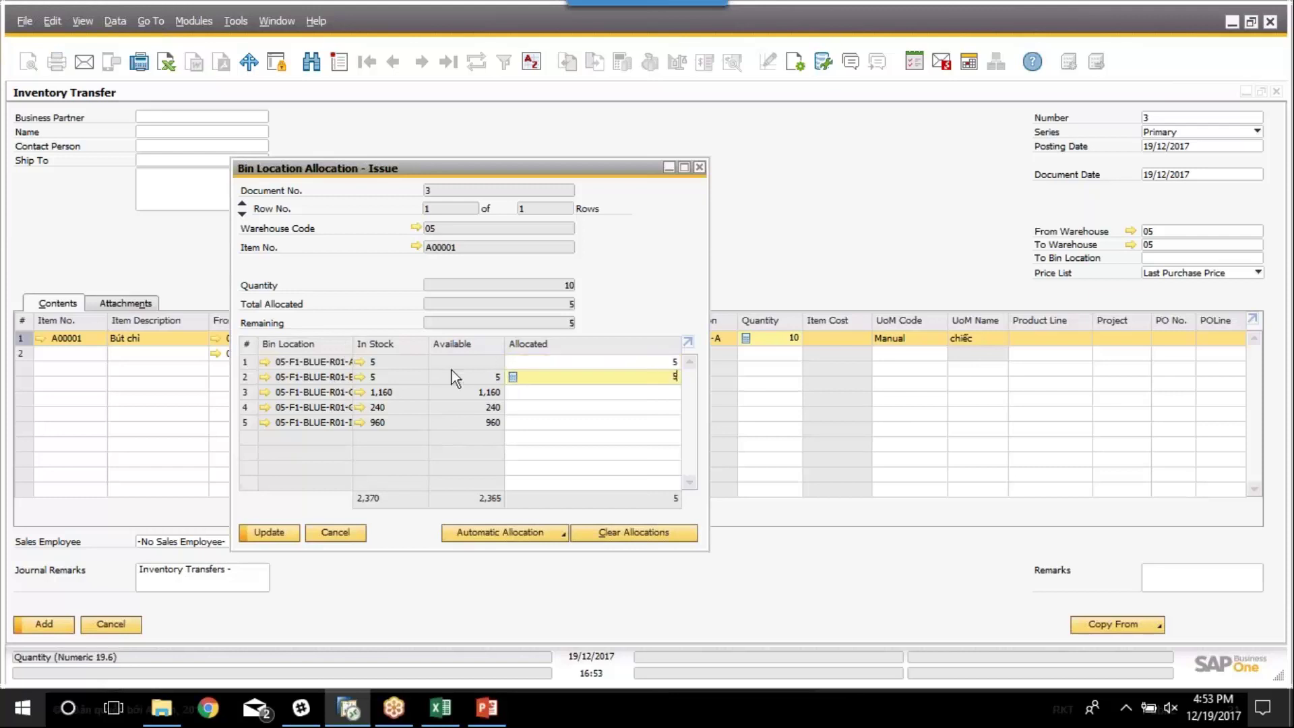
key(Tab)
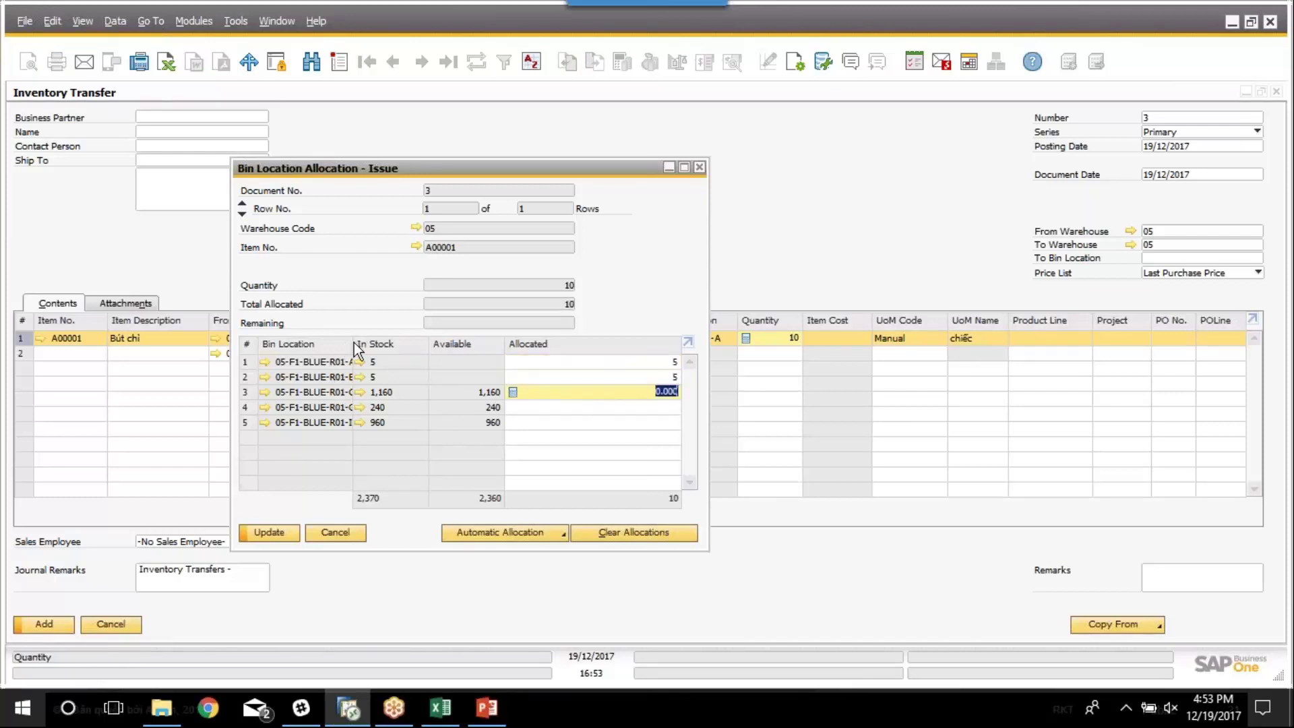
Widen the Bin Location column and the issue allocation window, then save and close the issue allocation
drag(357, 345, 395, 350)
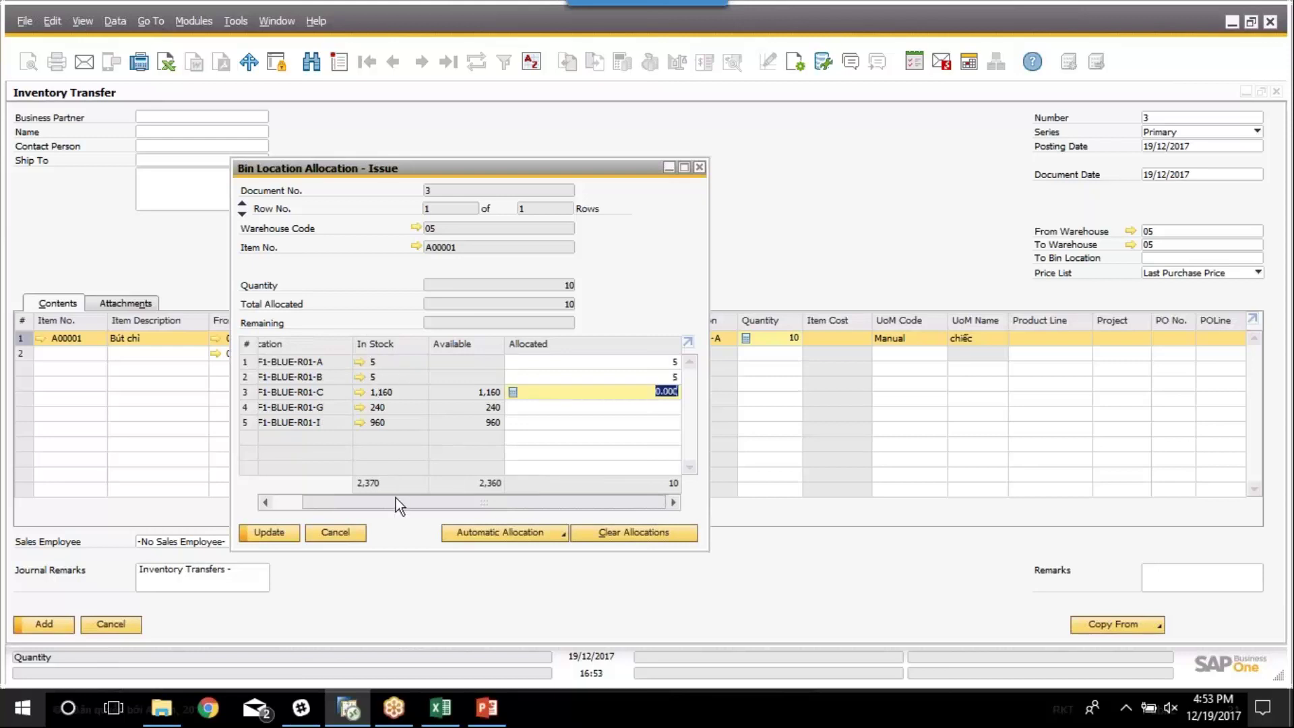
drag(396, 503, 290, 503)
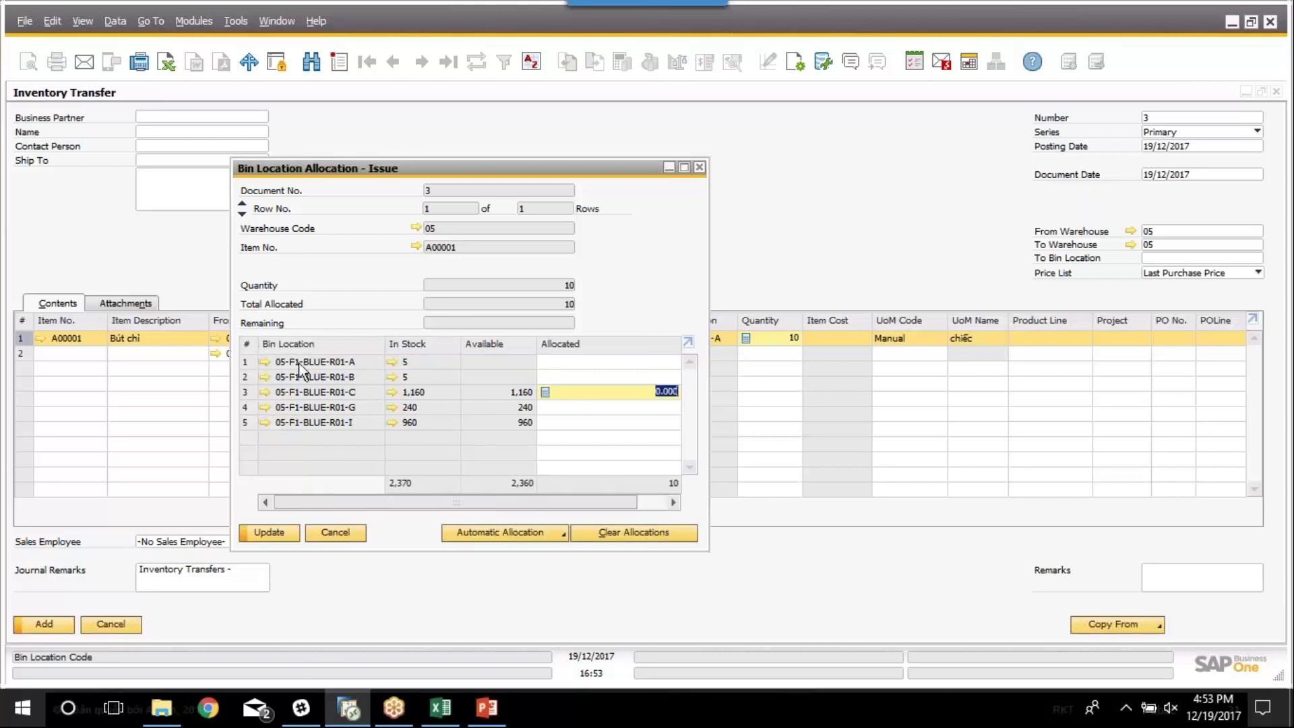
drag(731, 417, 789, 417)
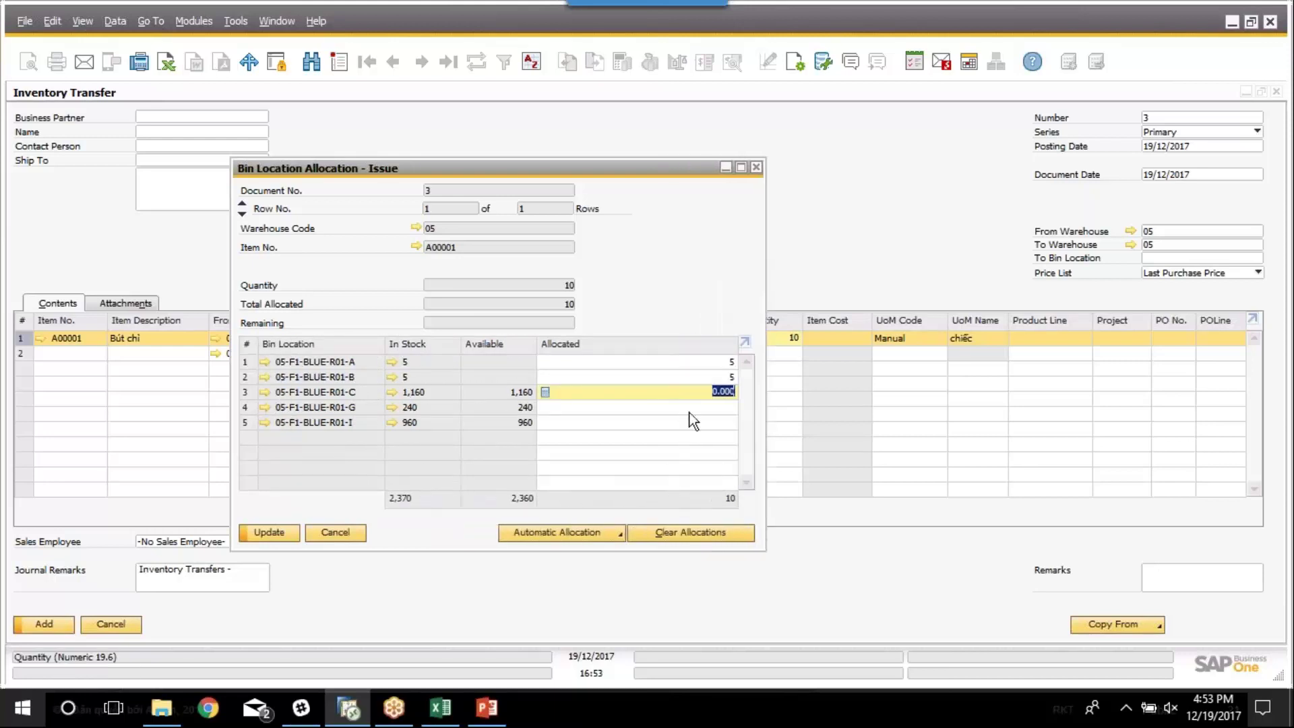
click(712, 361)
click(712, 376)
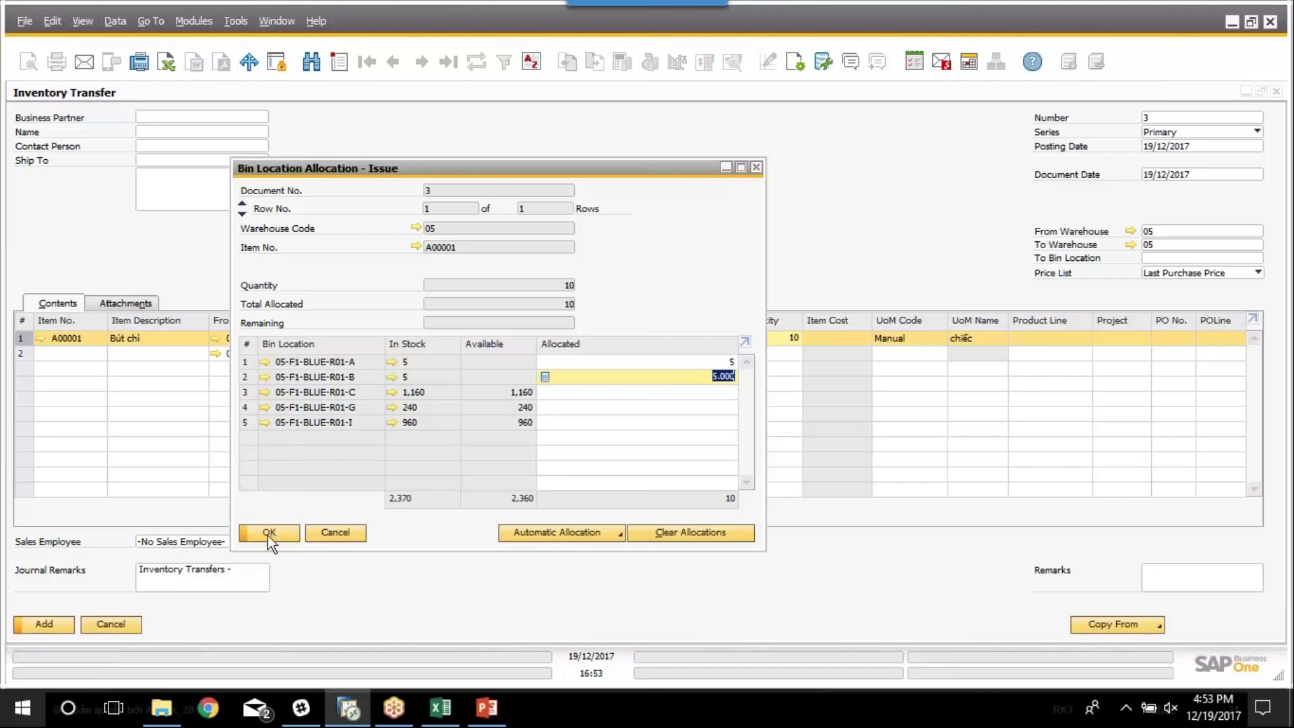
click(269, 536)
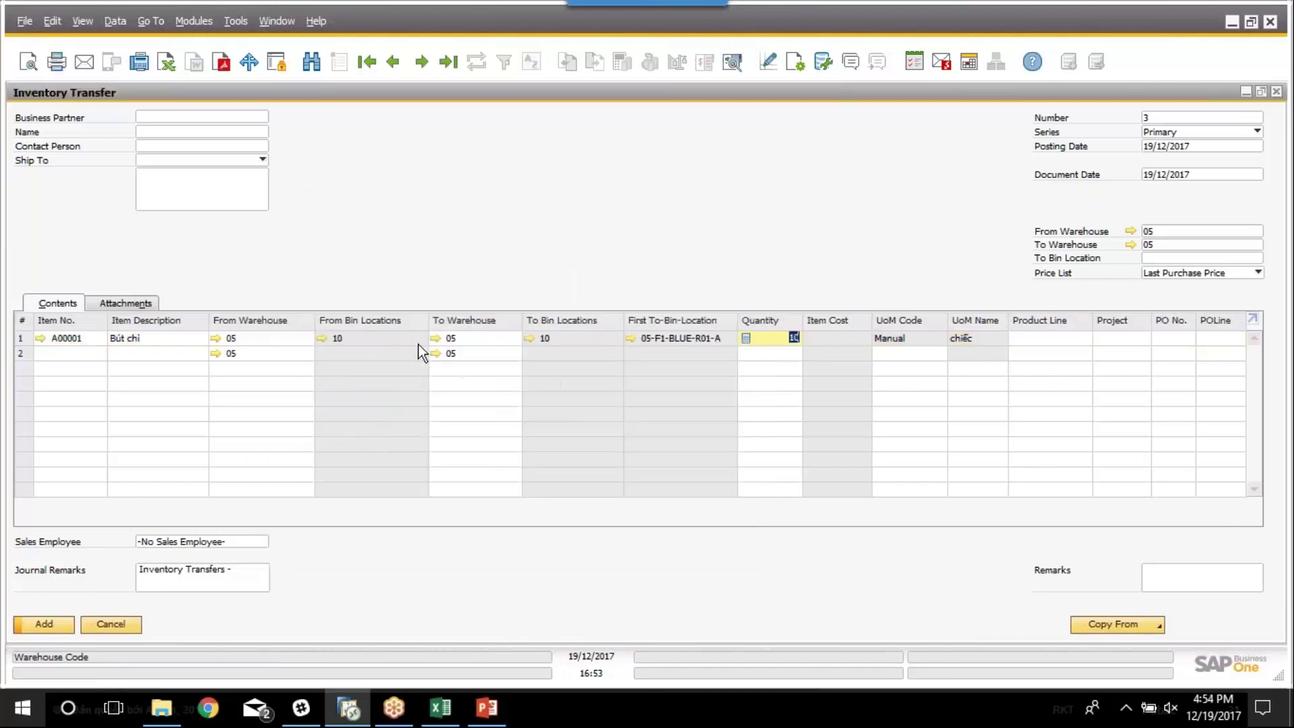
In the row's receipt allocation, replace the receiving bin with 05-F3-BLUE-R01-A for all 10 units and save the allocation
click(480, 339)
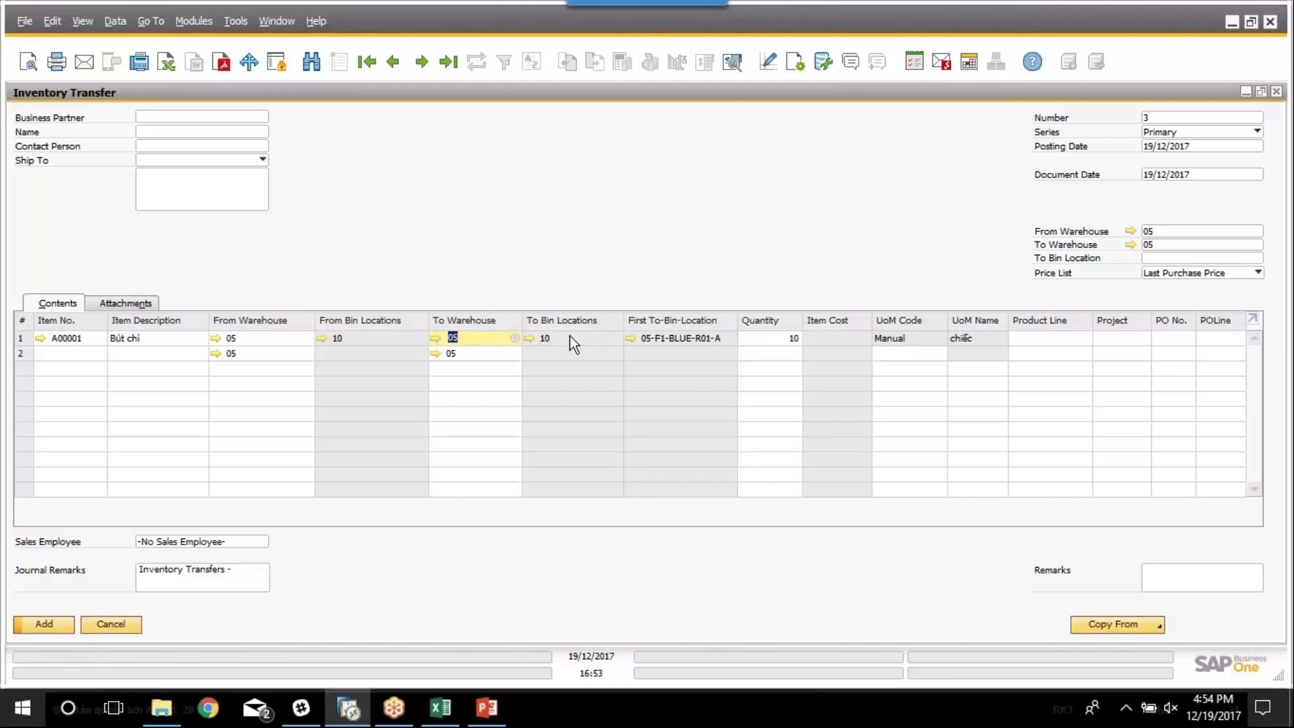
click(530, 339)
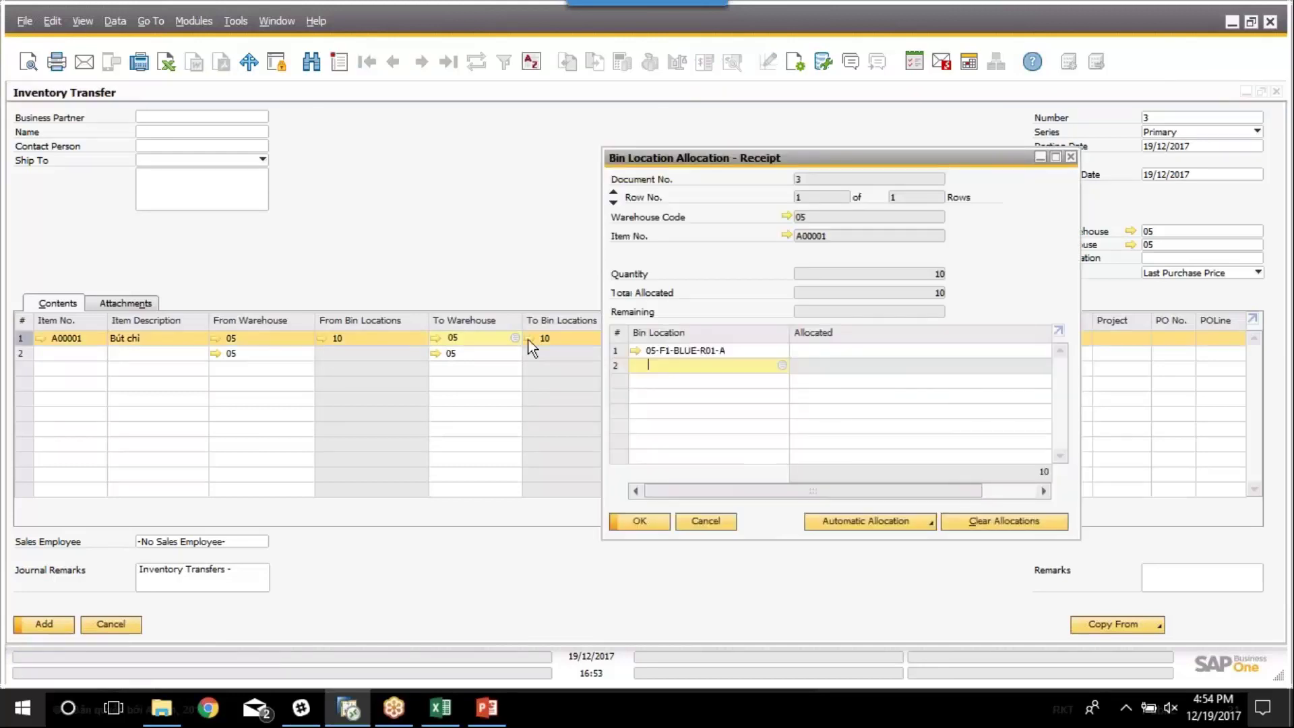
click(706, 349)
key(BackSpace)
key(Tab)
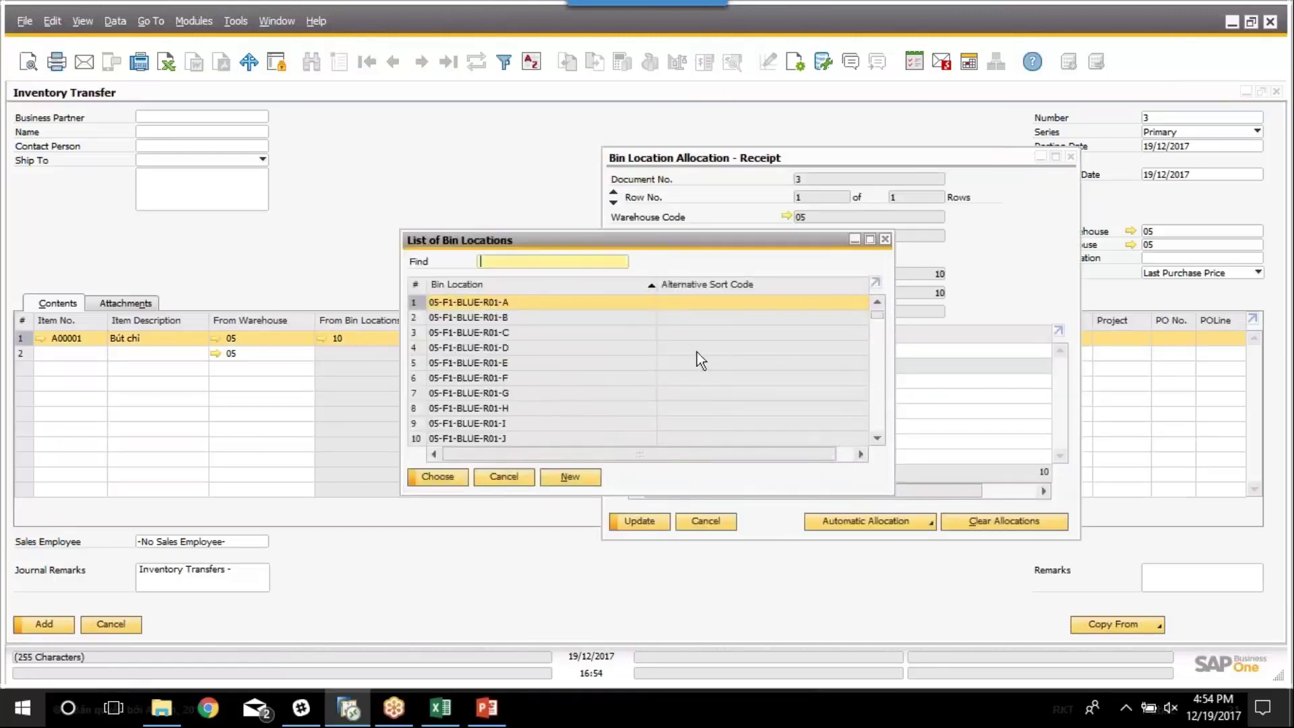
text(05-f3)
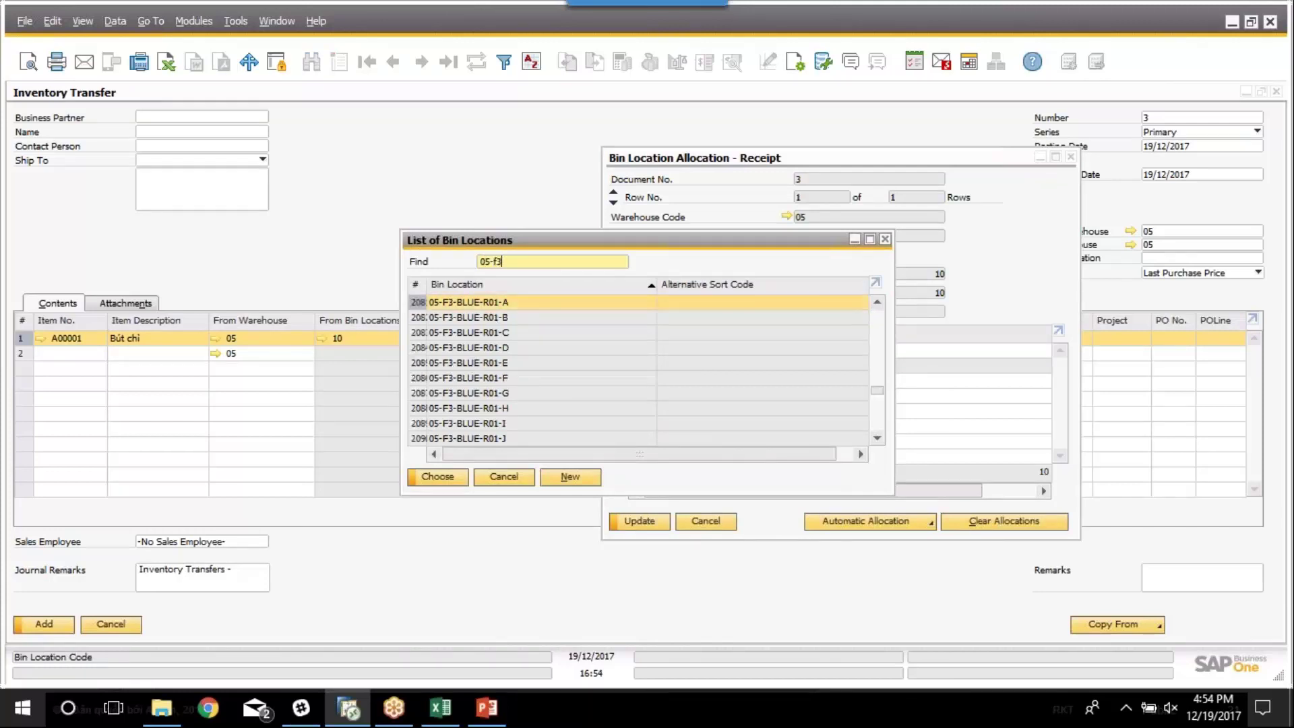
click(439, 479)
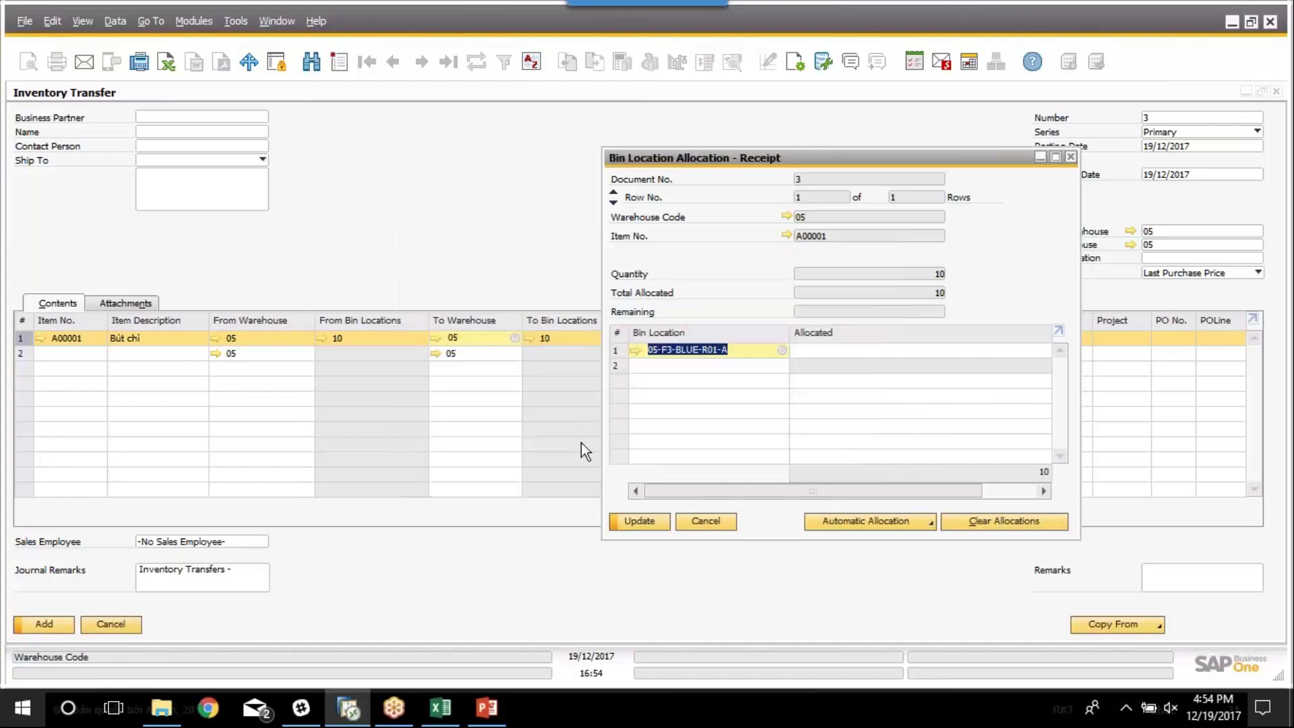
click(843, 349)
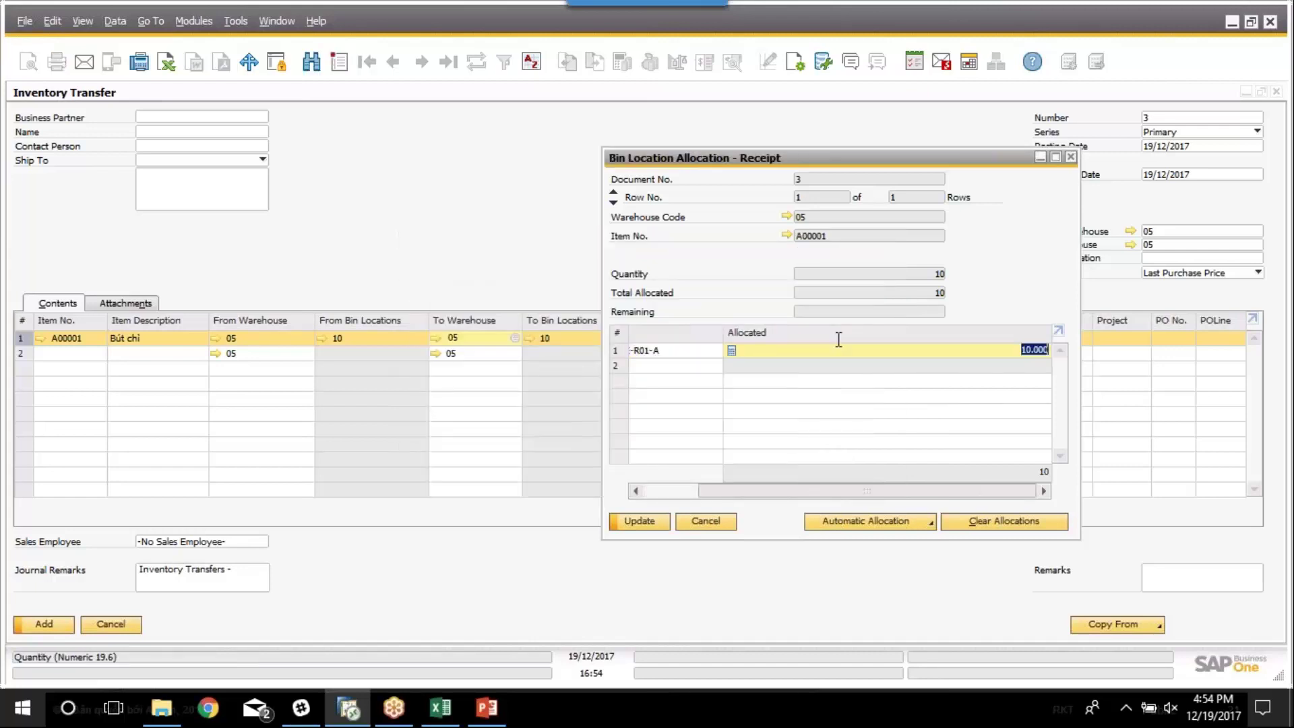
click(643, 522)
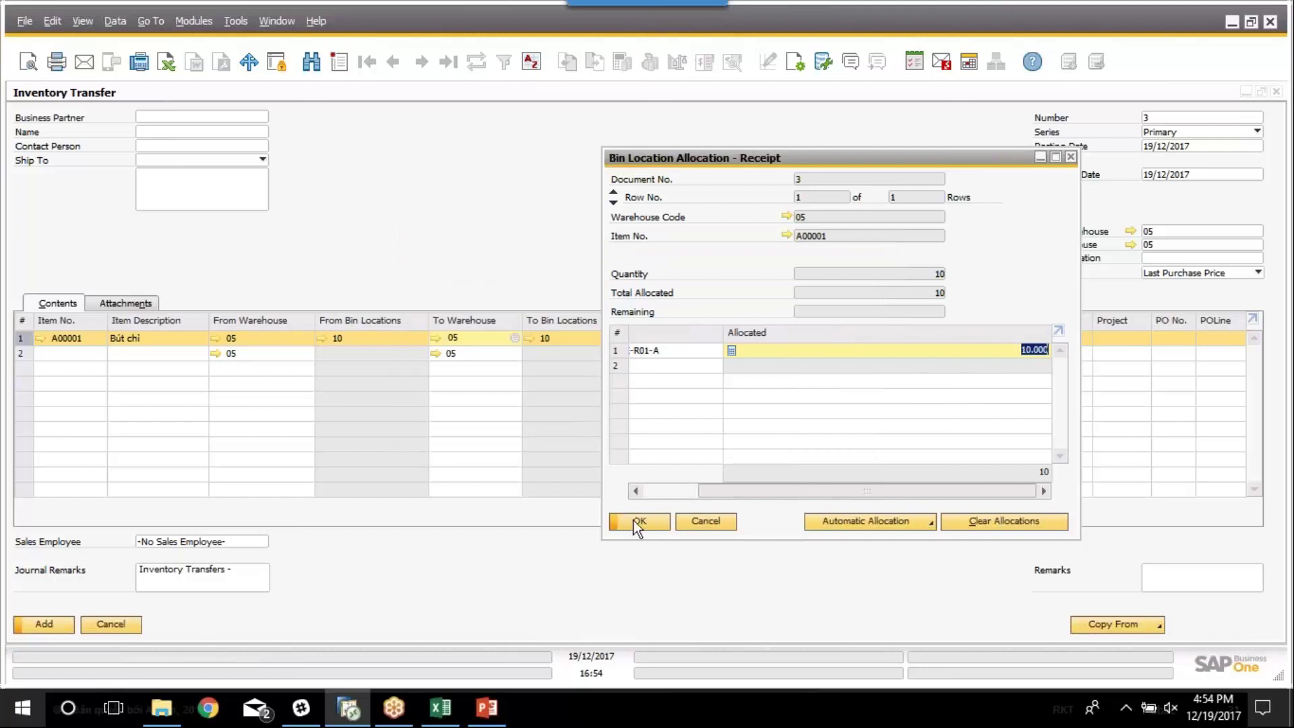
click(637, 523)
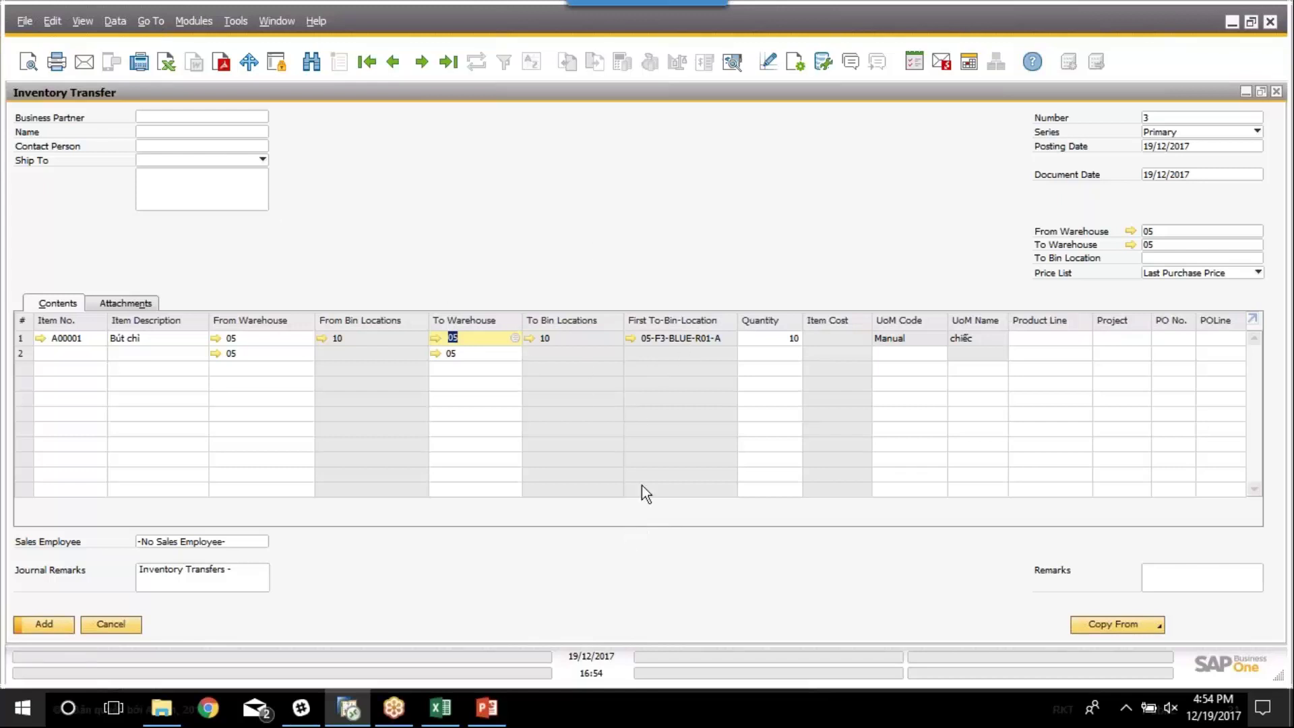
Add the inventory transfer document and confirm that it can no longer be changed
click(43, 623)
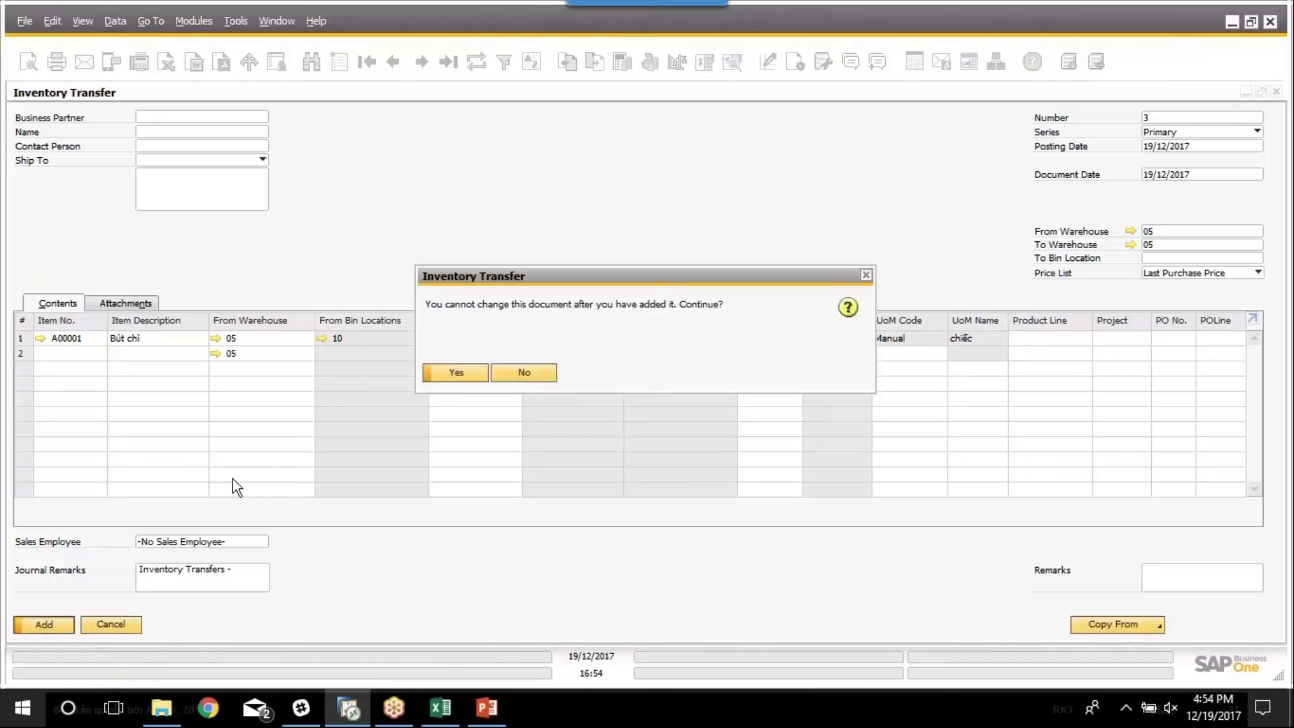
click(456, 375)
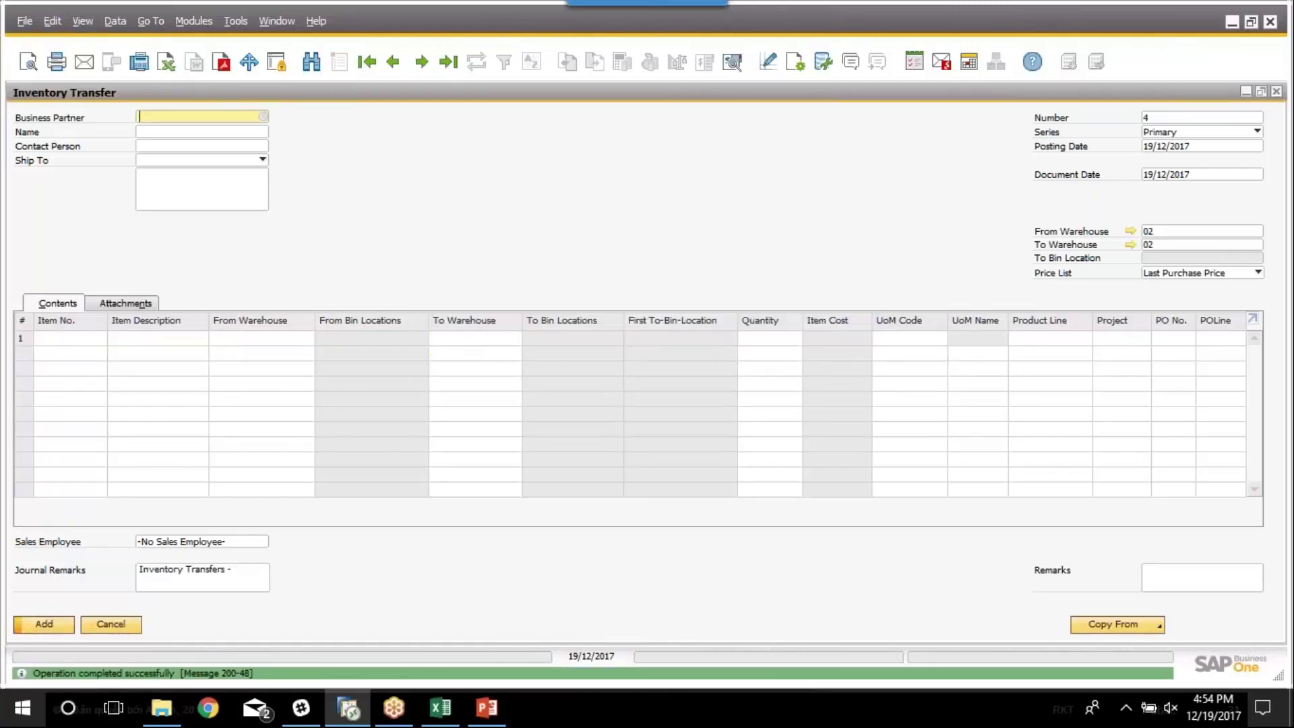
click(442, 712)
click(452, 719)
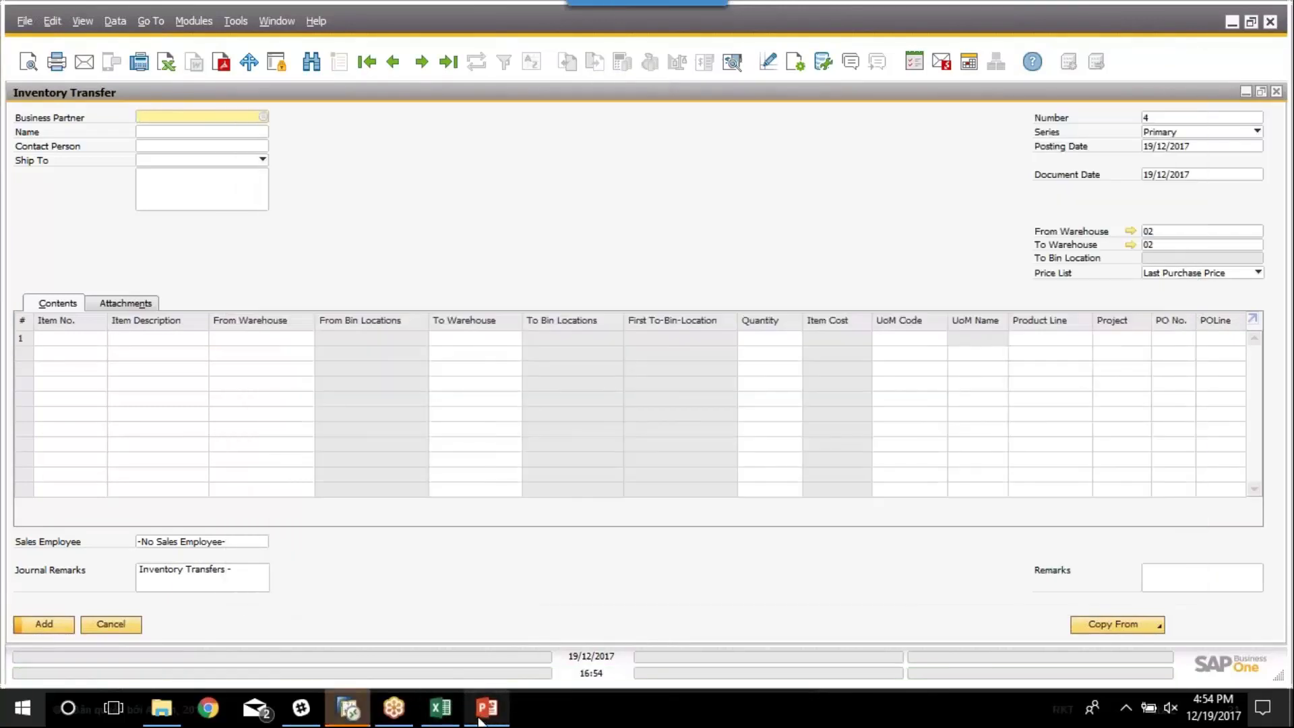
click(343, 708)
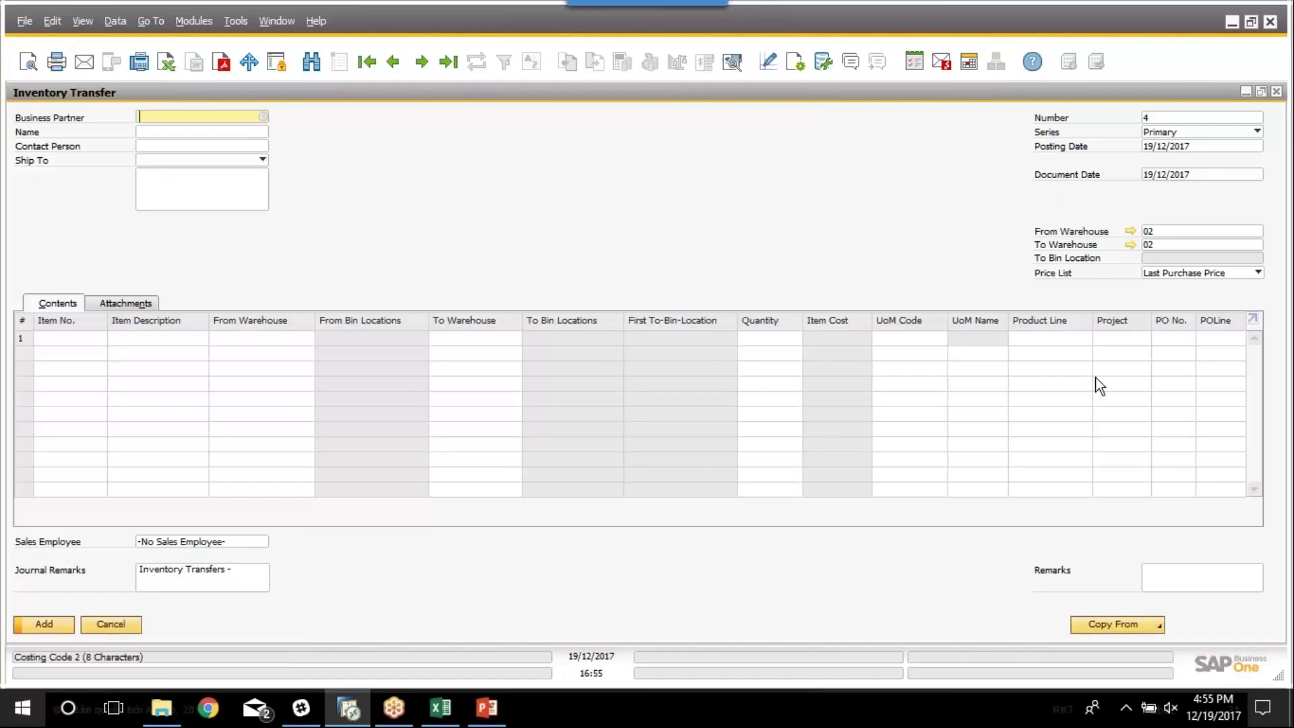
Close the blank Inventory Transfer document and restore the minimized Bin Location List in front of its selection criteria
click(1277, 91)
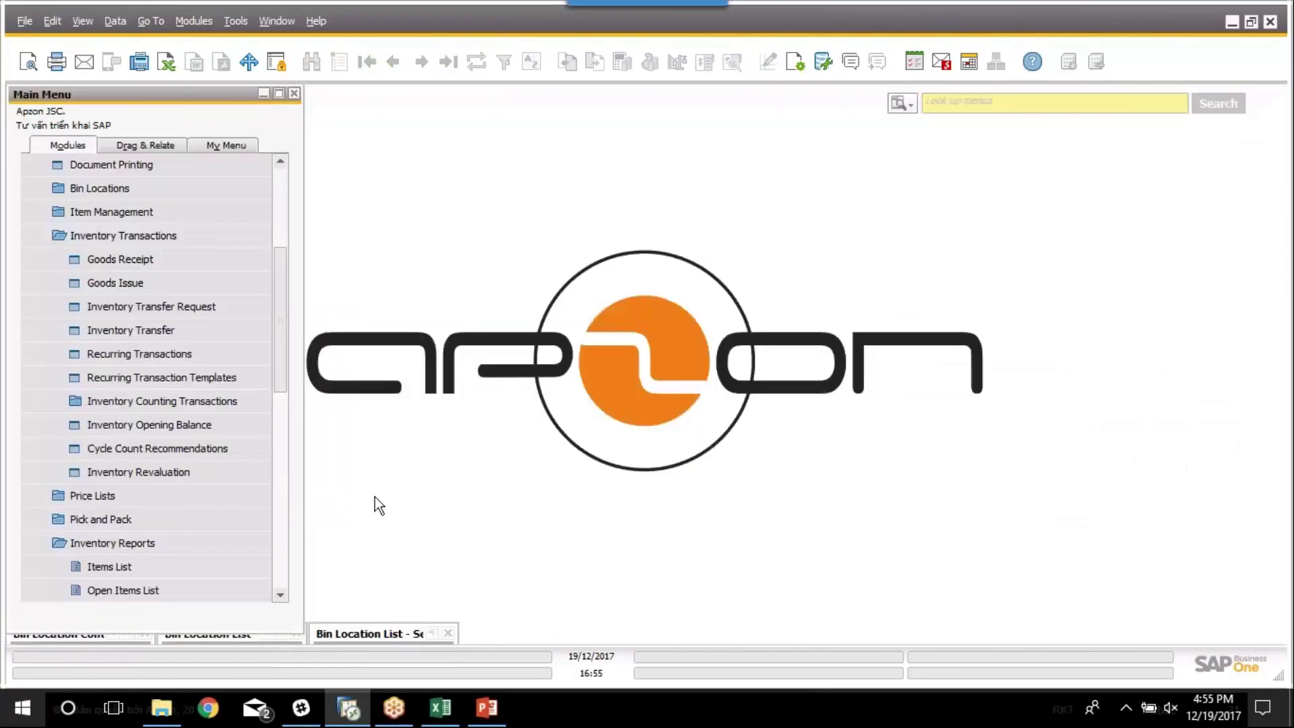
click(356, 628)
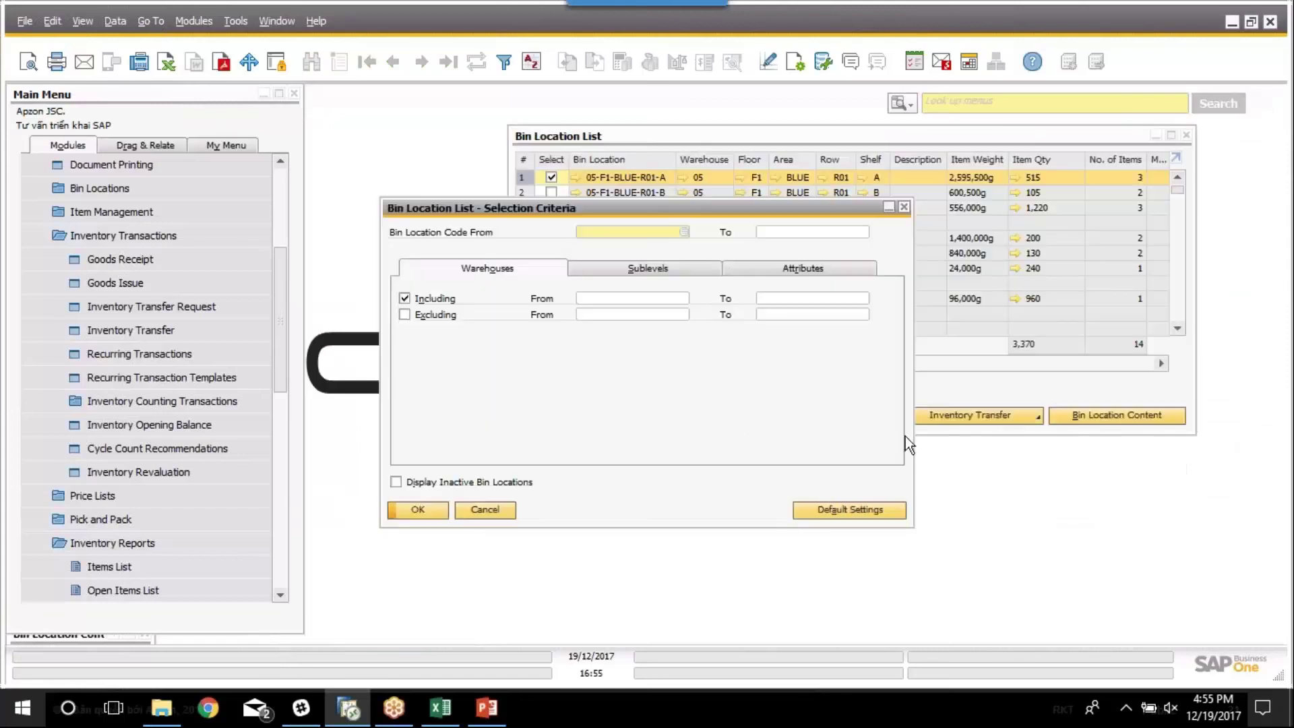
click(904, 220)
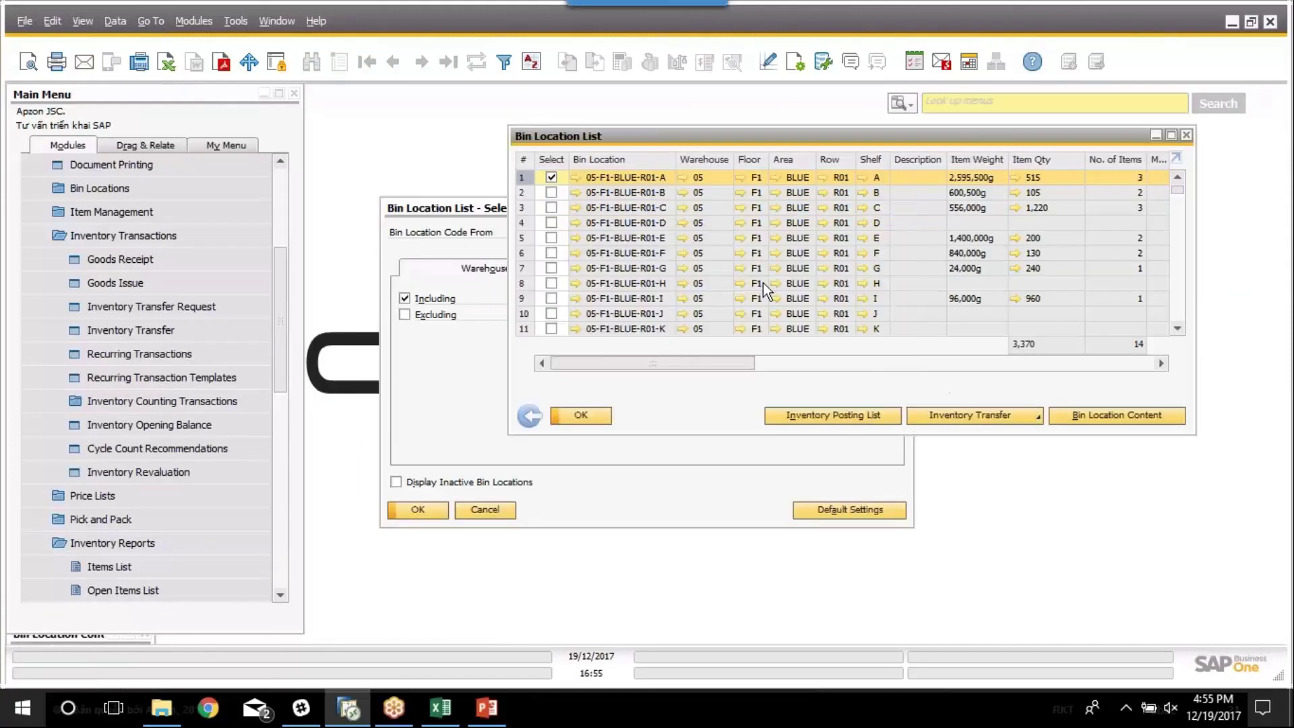
Add bins 05-F1-BLUE-R01-B and 05-F1-BLUE-R01-C to the selection, generate a Clear Inventory transfer, and restore its window beside the Bin Location List
click(551, 192)
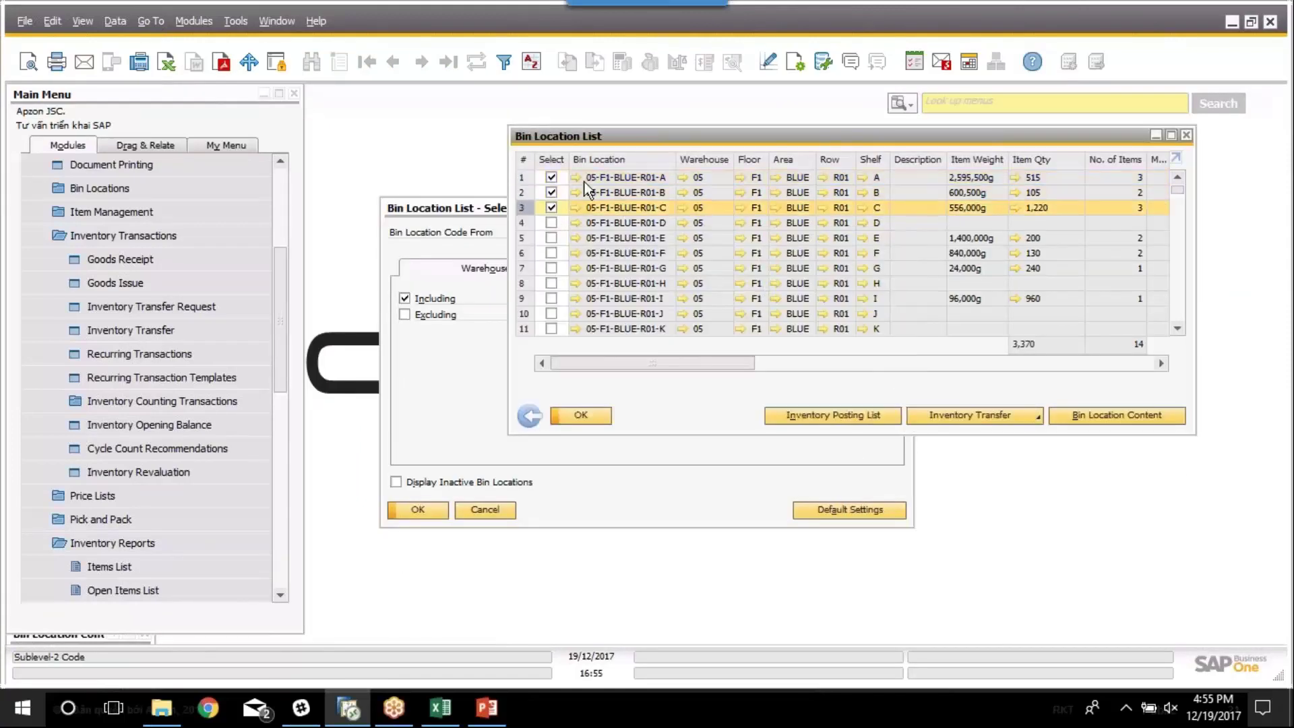
click(552, 207)
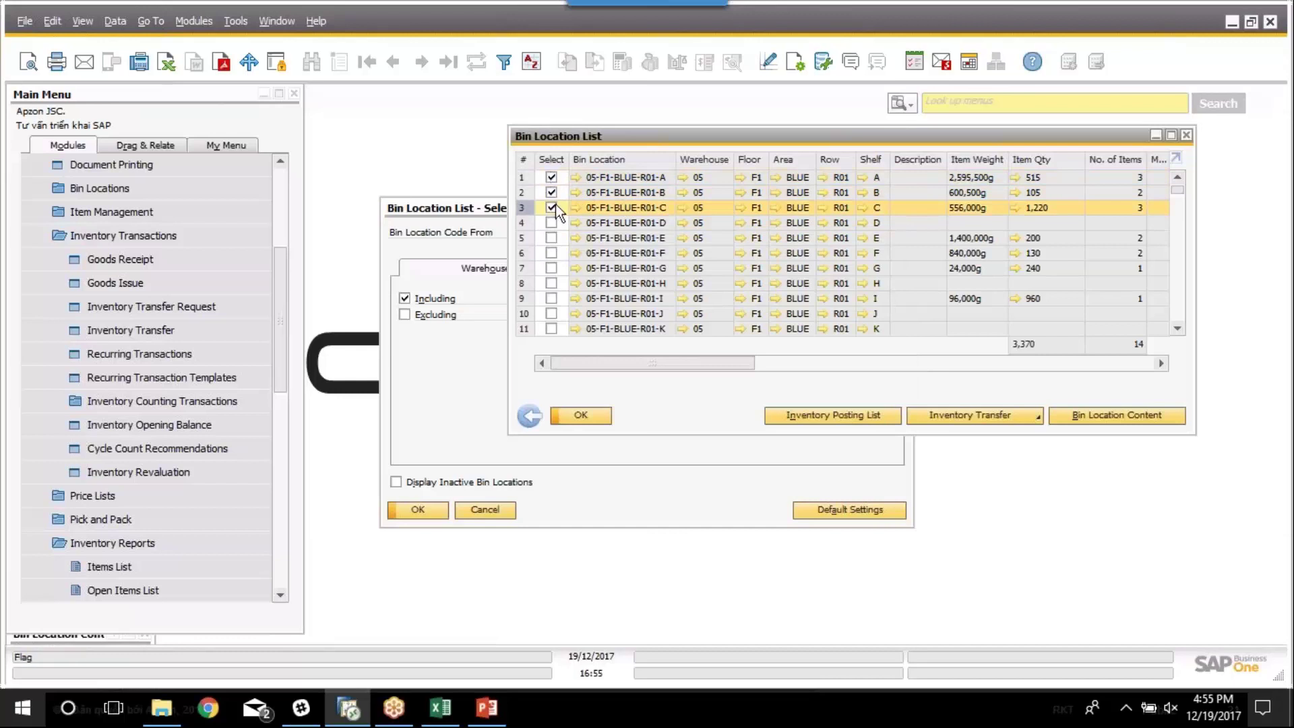
click(977, 420)
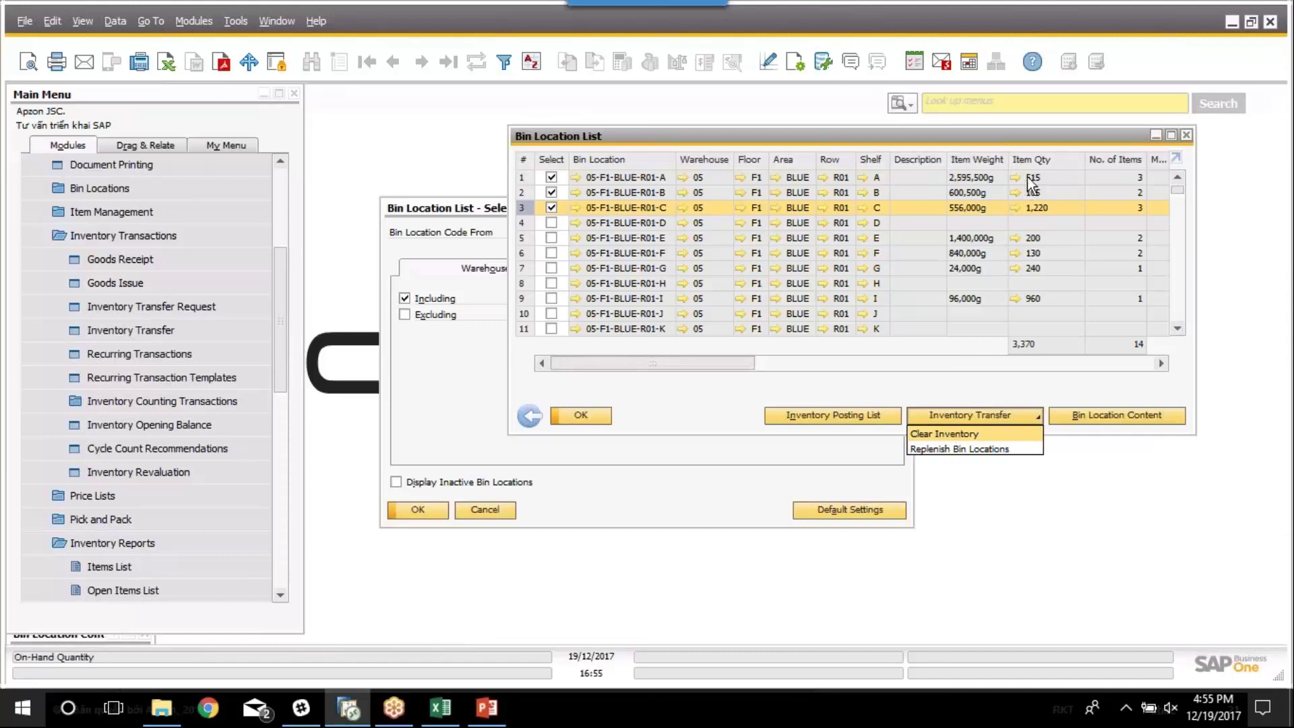
click(944, 440)
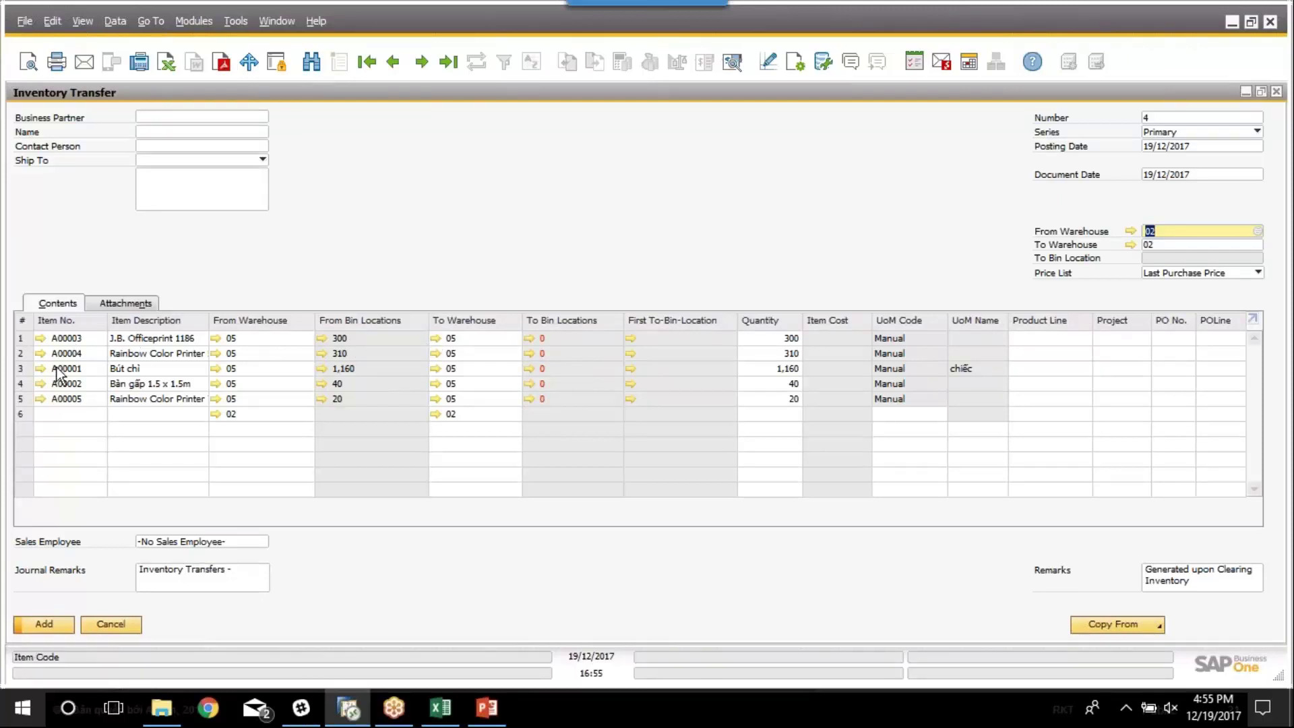
click(458, 342)
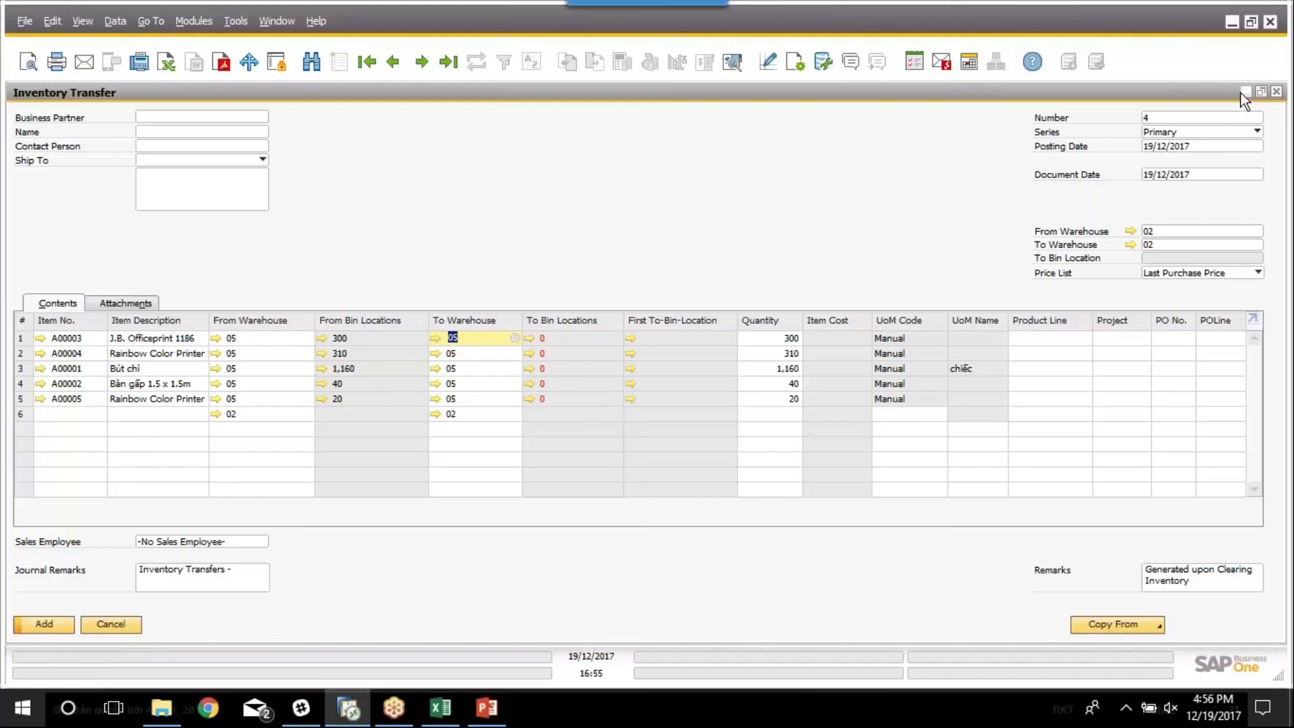
click(1261, 91)
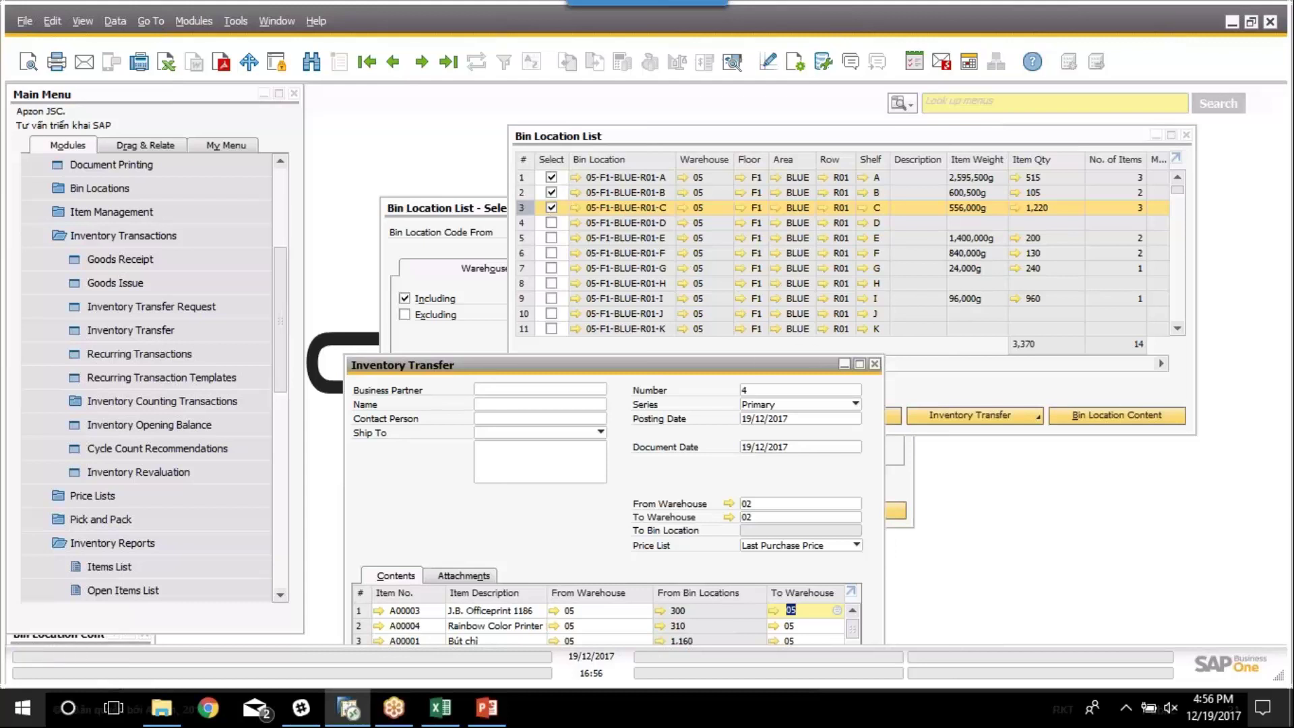
drag(774, 369, 722, 233)
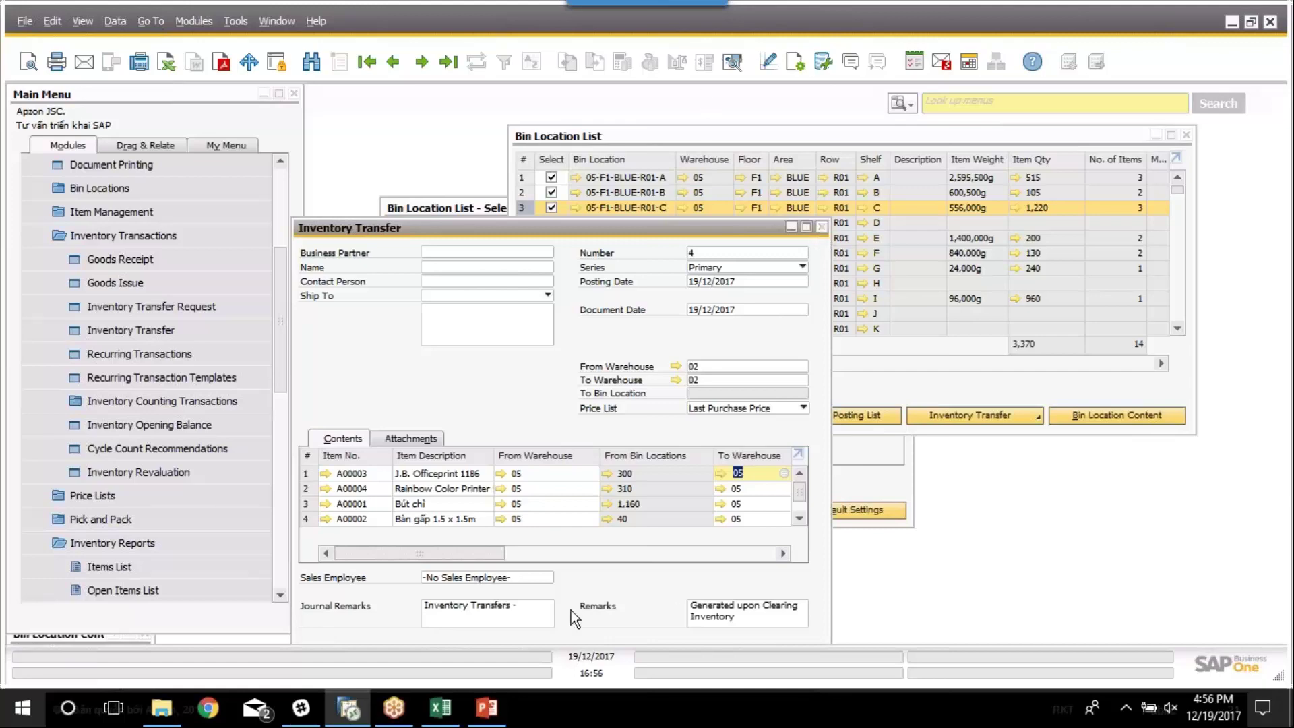
Switch to the PowerPoint presentation and review the Automatic Allocation Issuing Methods slide
click(480, 706)
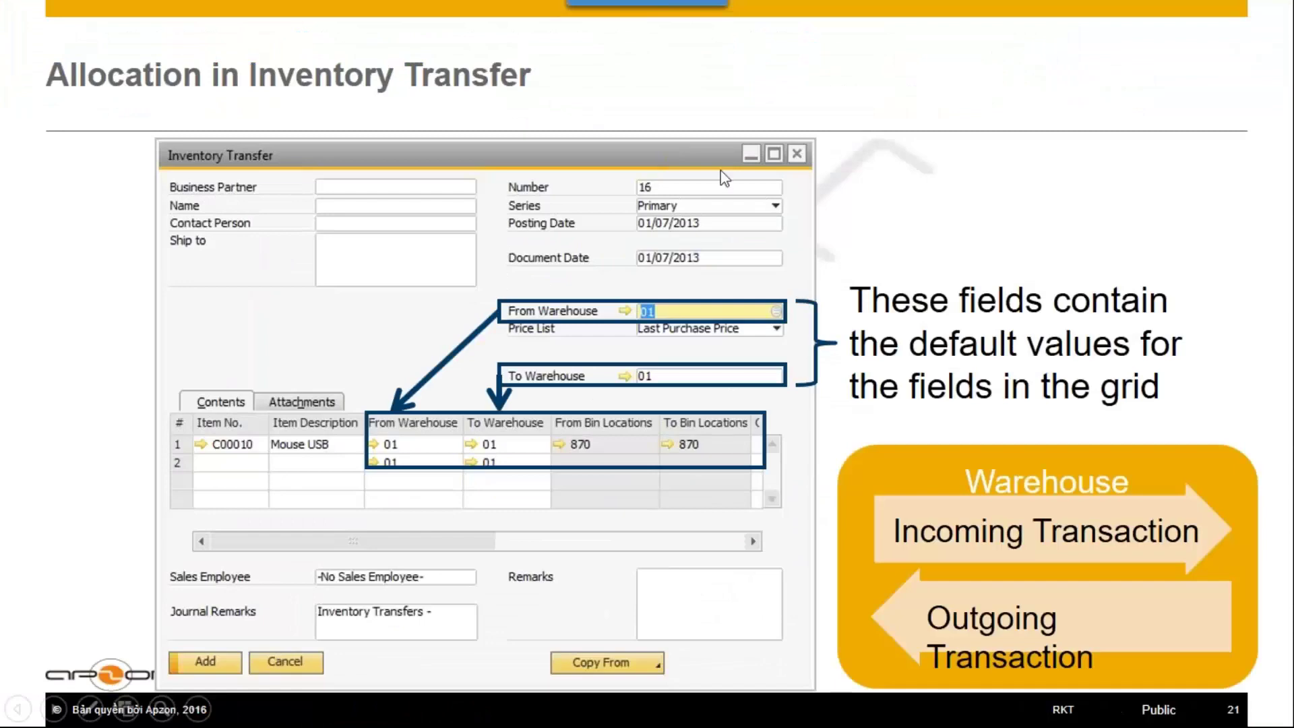
key(Right)
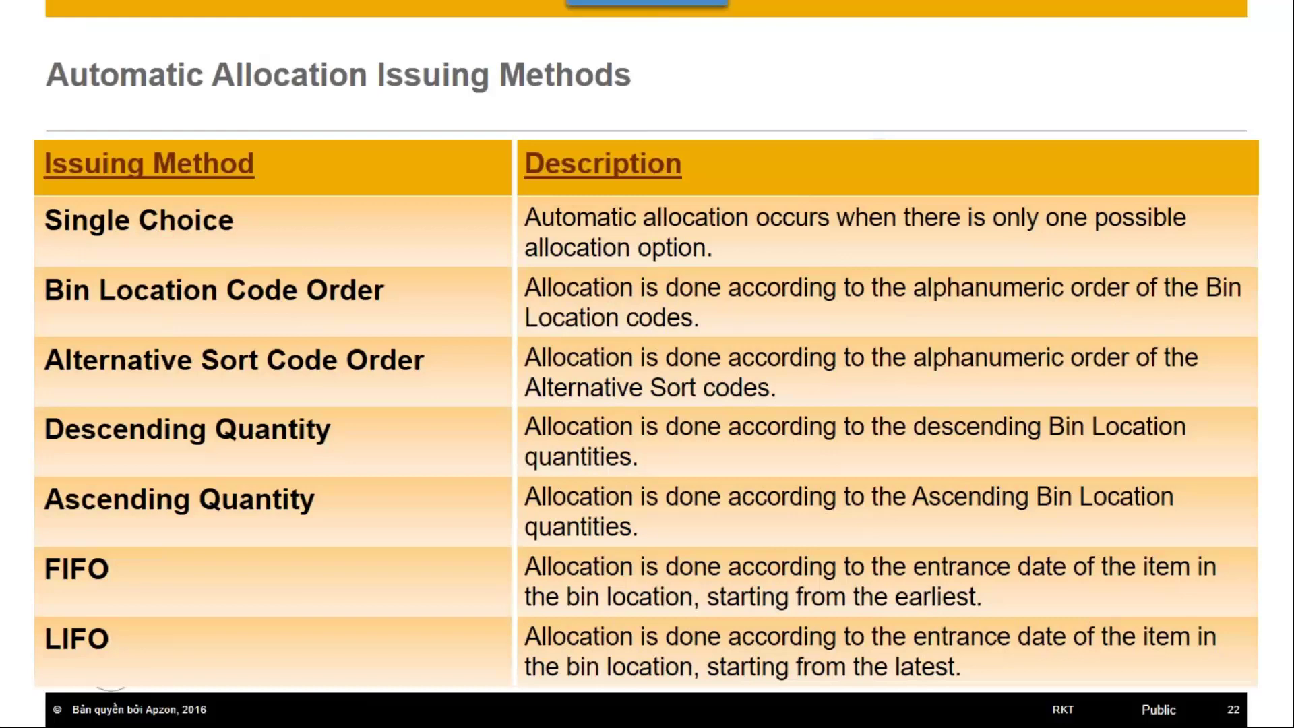
key(Right)
key(Left)
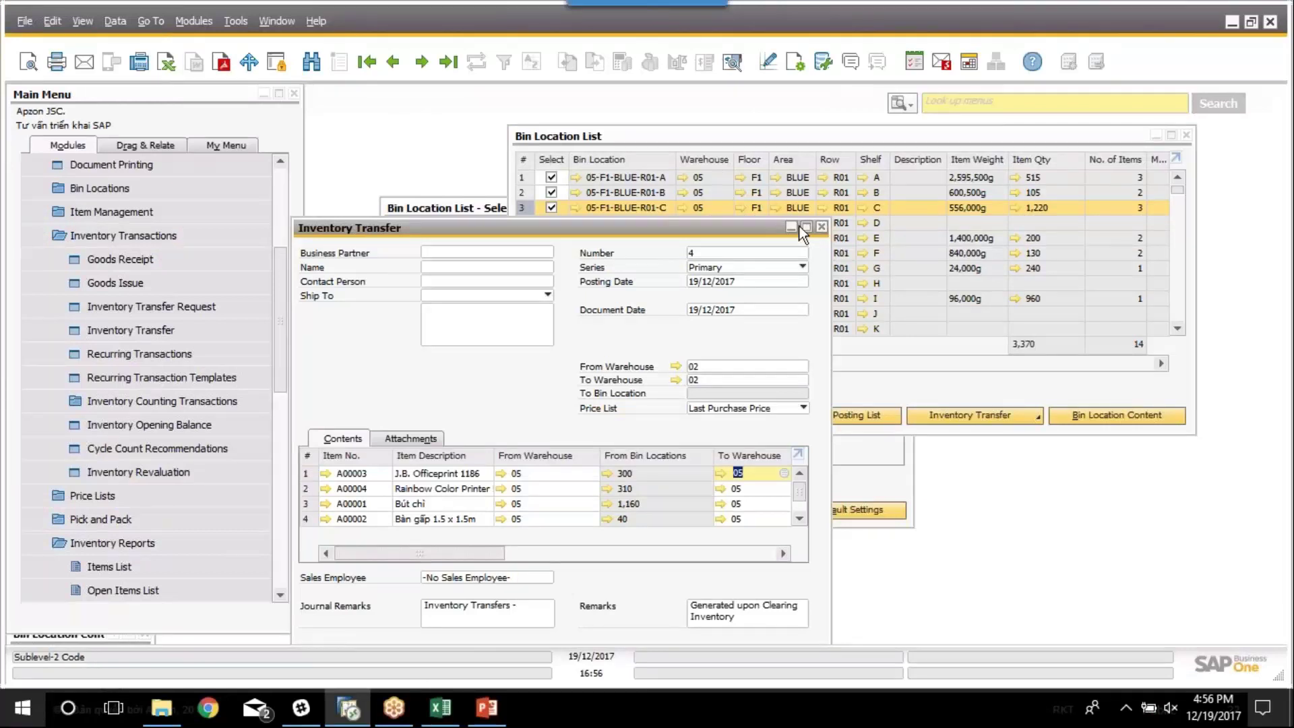
Close the unsaved Inventory Transfer and the Bin Location List windows, and open a new Delivery document from Sales - A/R
click(822, 227)
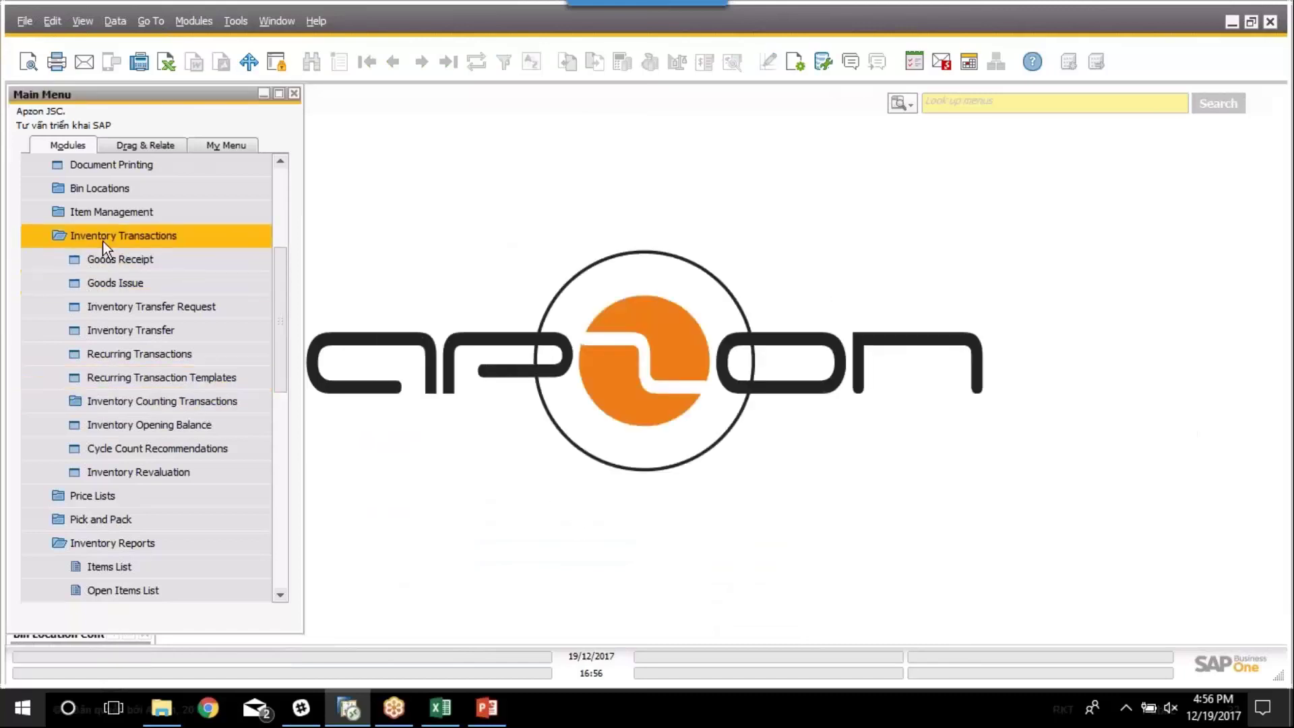
scroll(102, 241, up, 4)
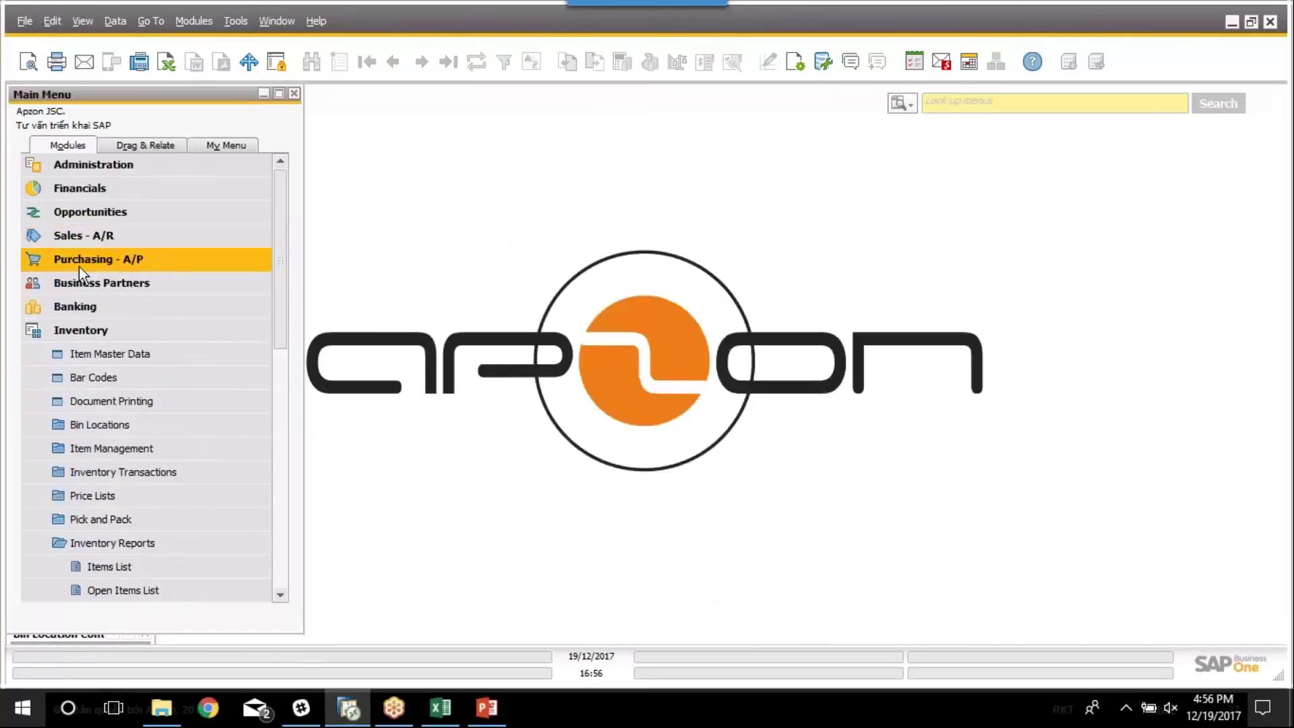
click(76, 236)
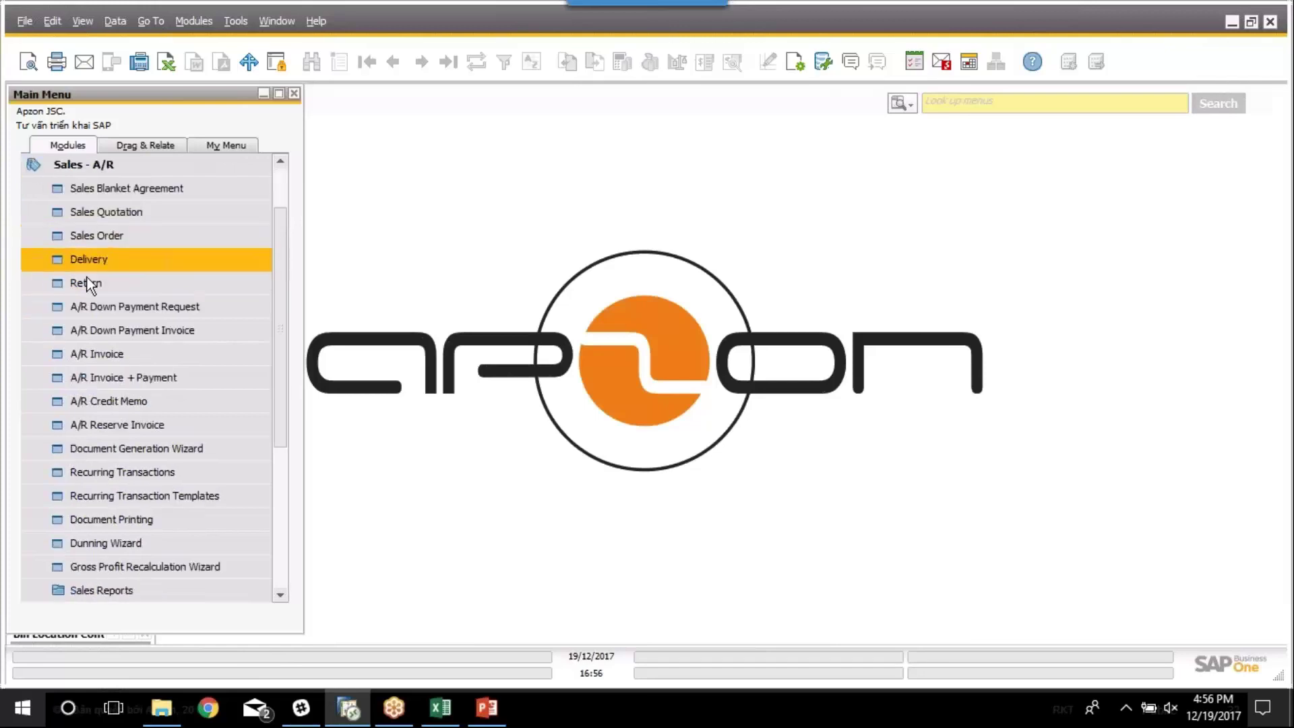
click(125, 257)
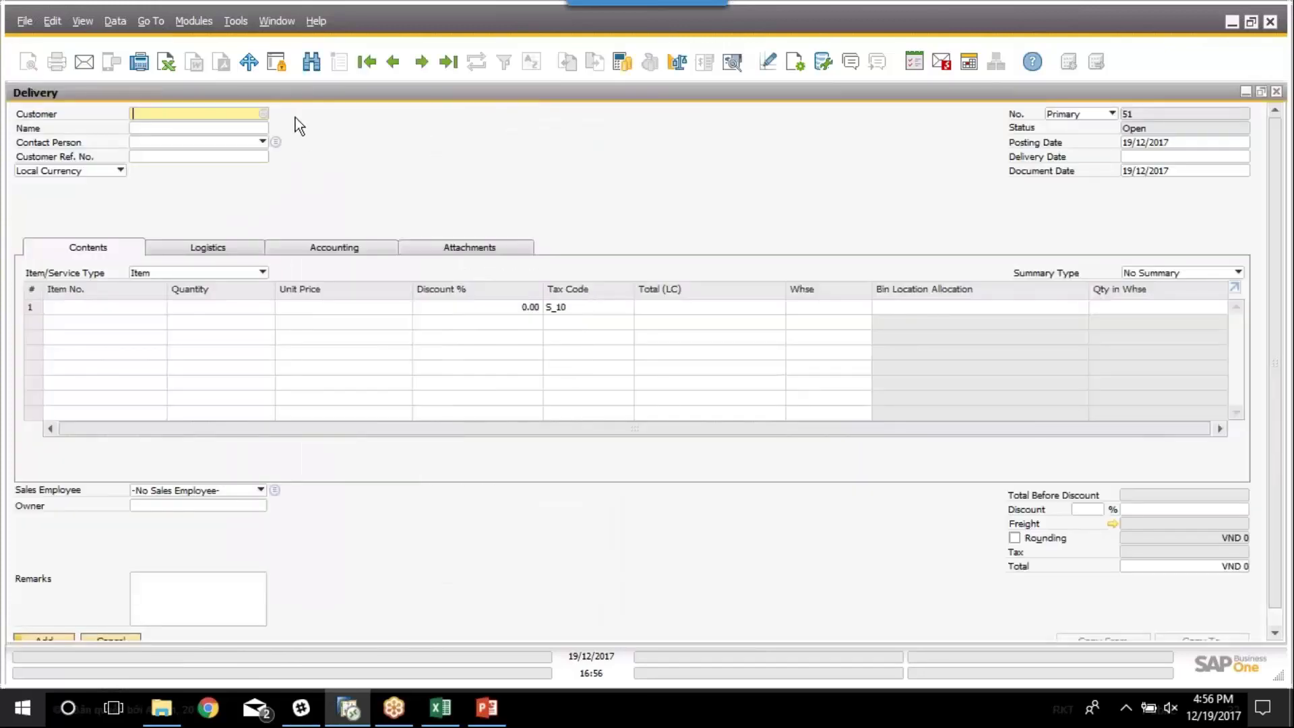
Choose the customer Công ty TNHH TM dịch vụ CDF for the delivery and enter item A00001 with quantity 10
click(268, 114)
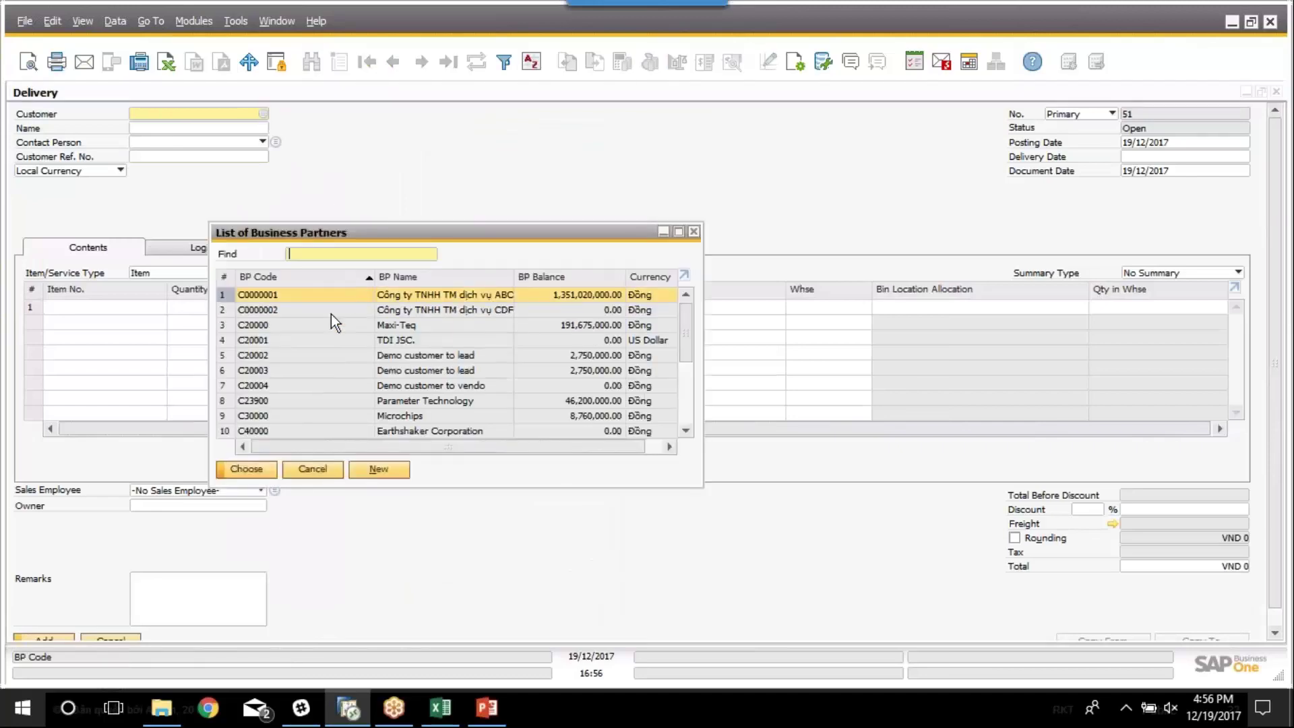
double_click(330, 314)
click(123, 310)
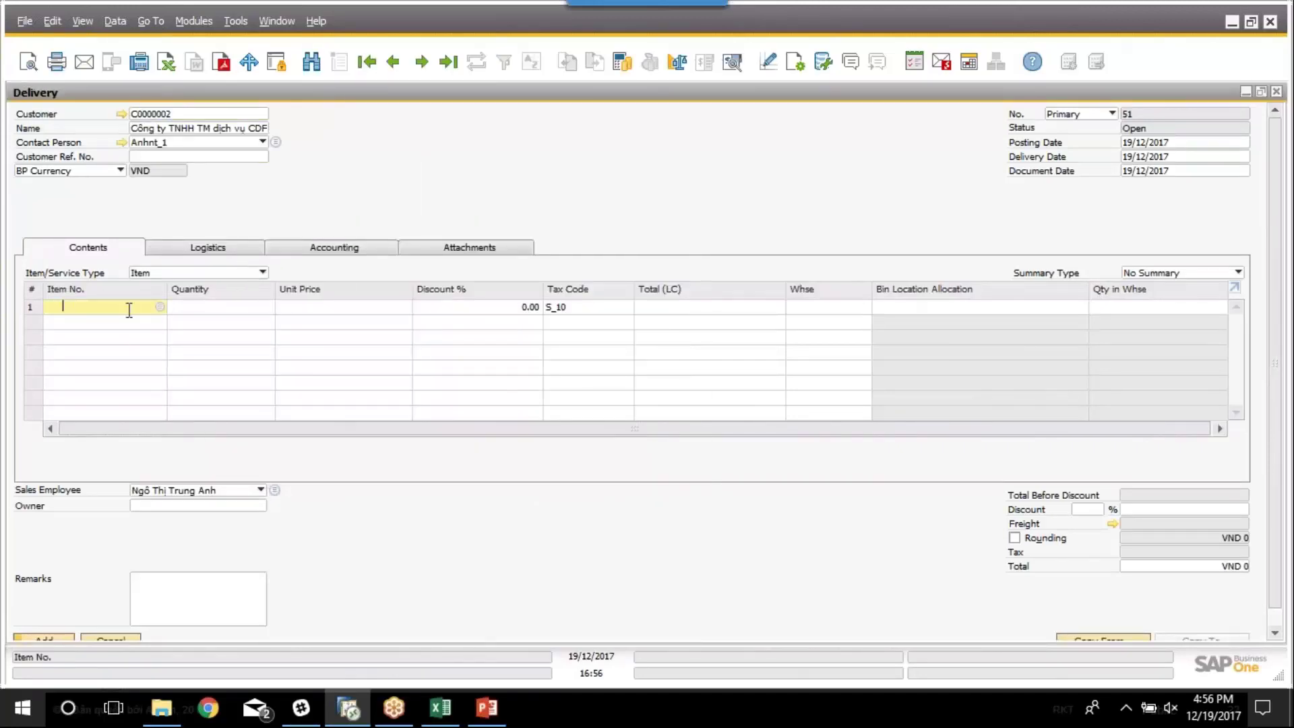
key(Tab)
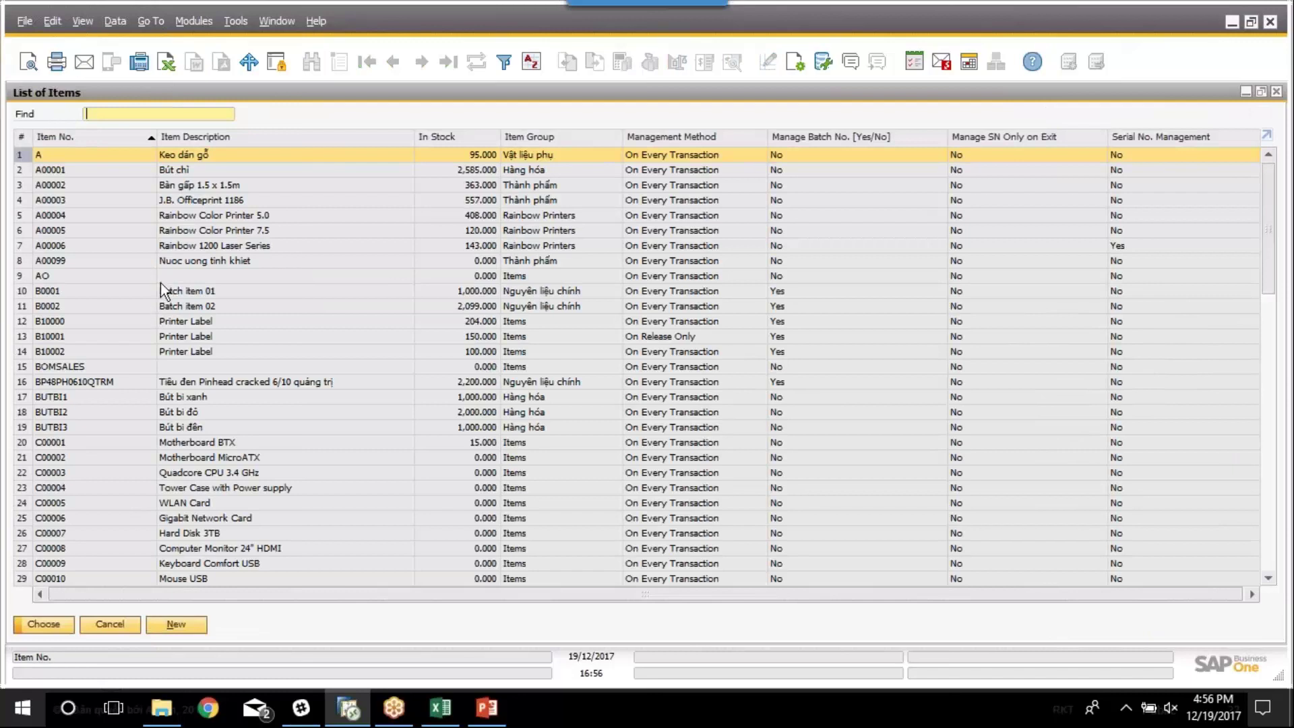
click(58, 172)
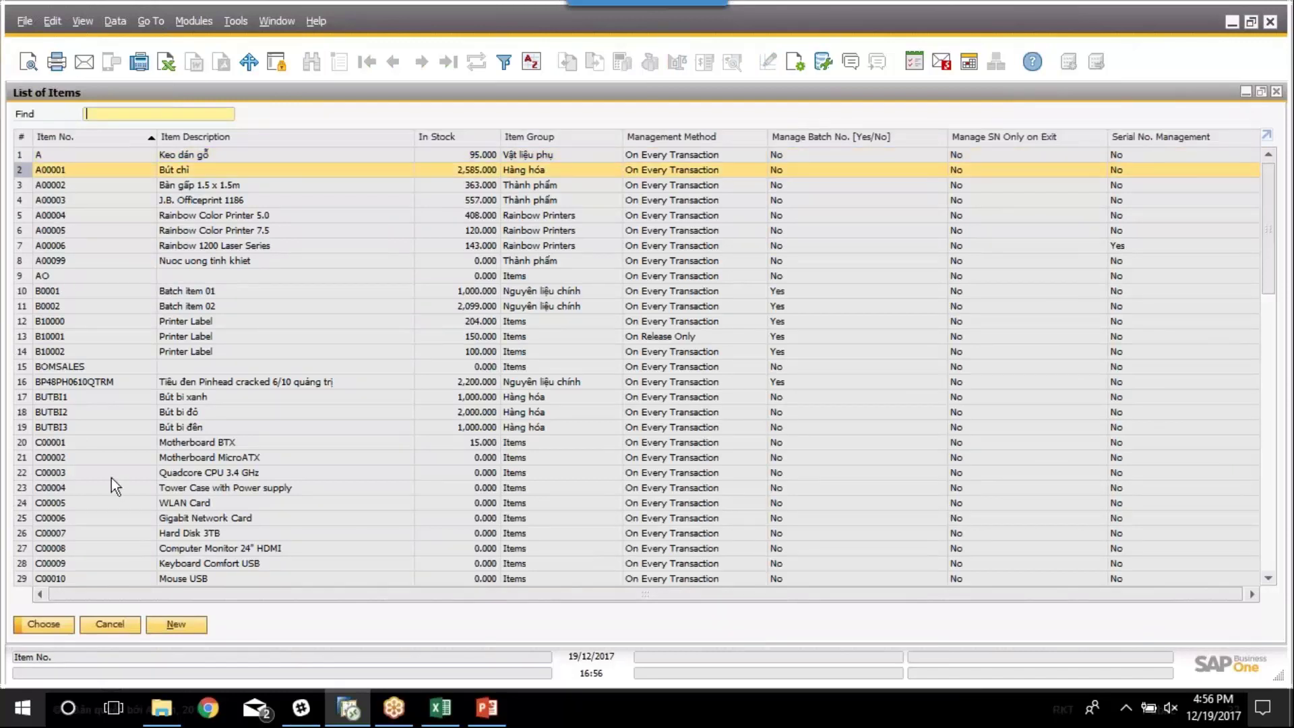
click(43, 625)
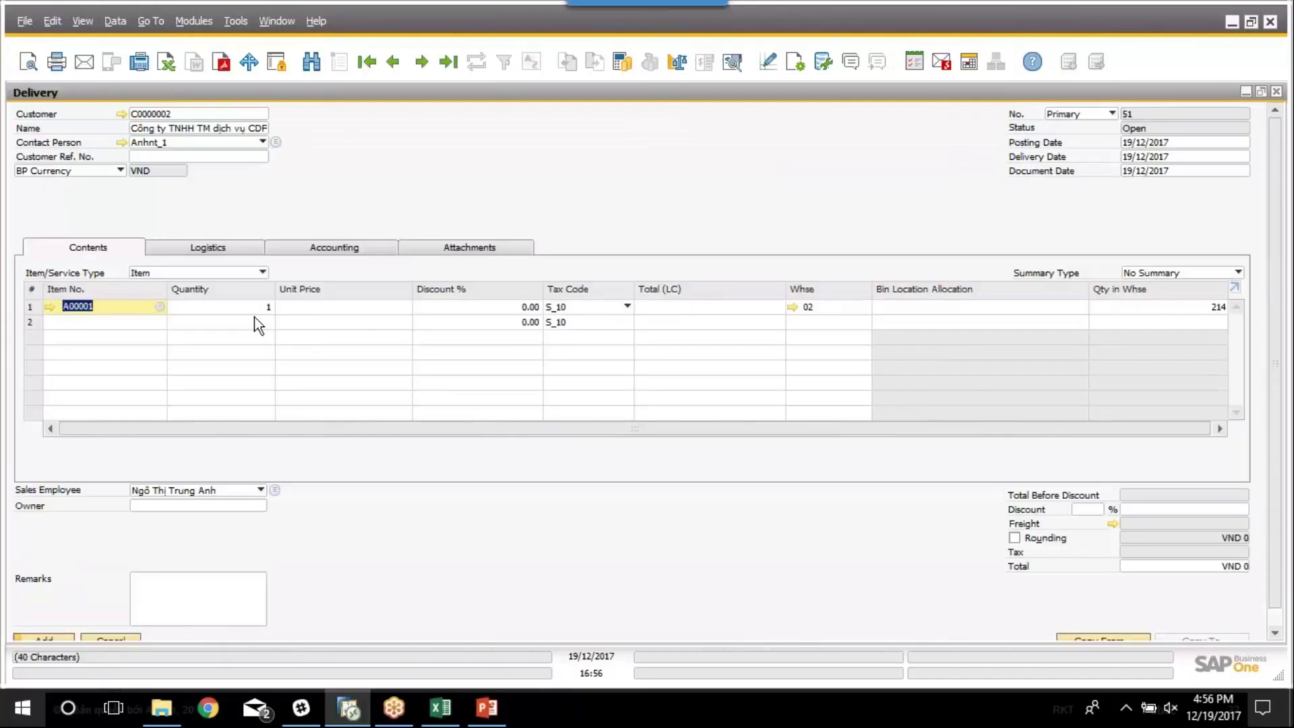
text(10)
key(Tab)
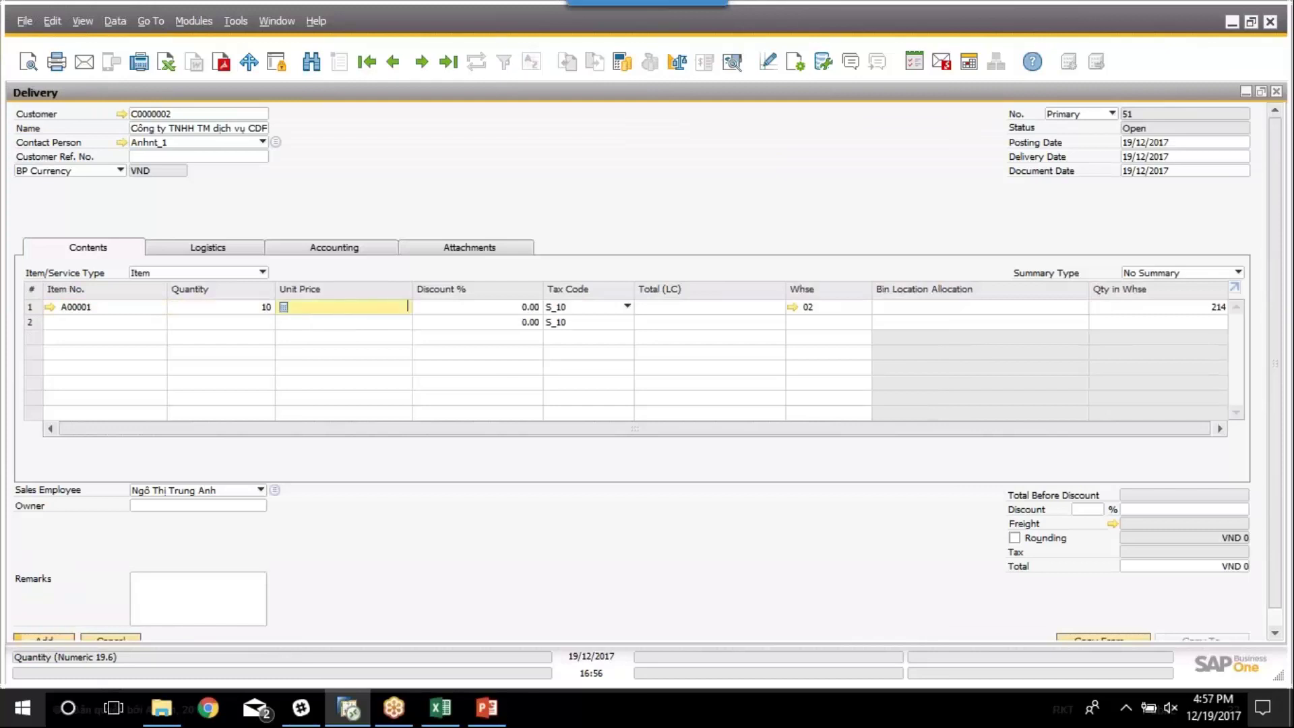
Set the item row's warehouse to 05 and its unit price to 3000
click(809, 308)
key(BackSpace)
key(BackSpace)
text(05)
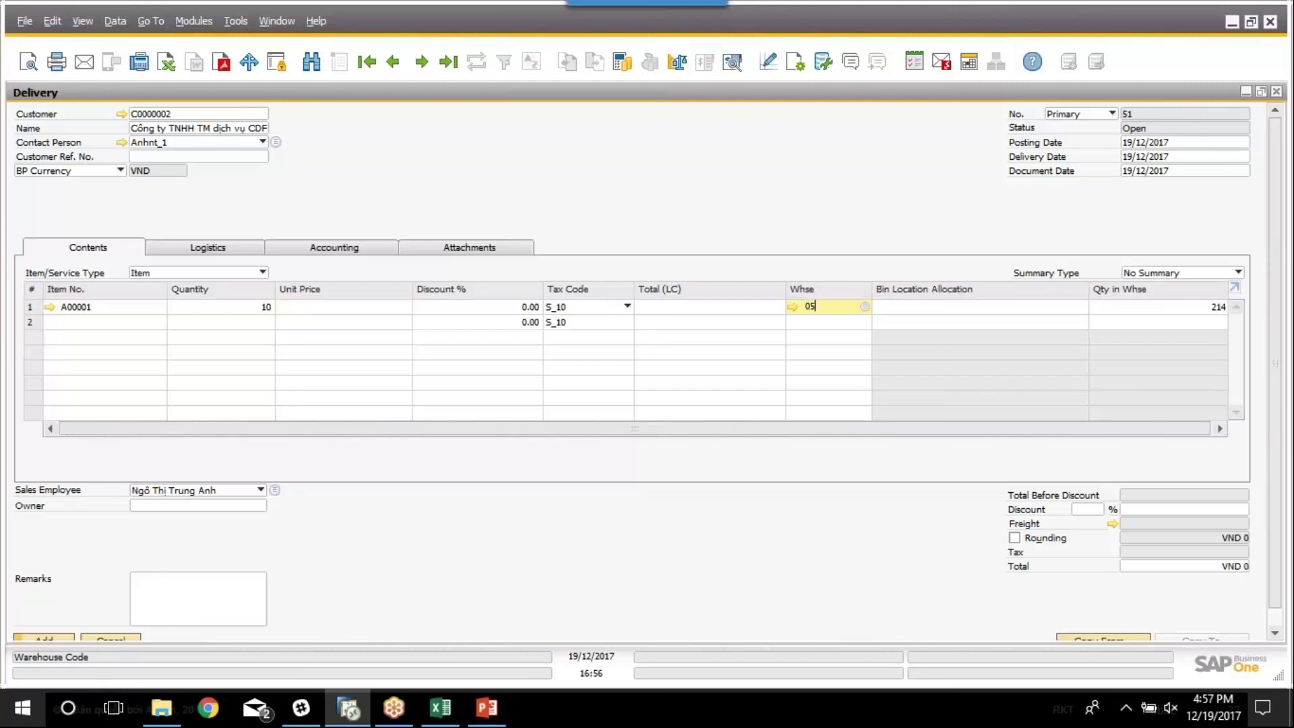
key(Tab)
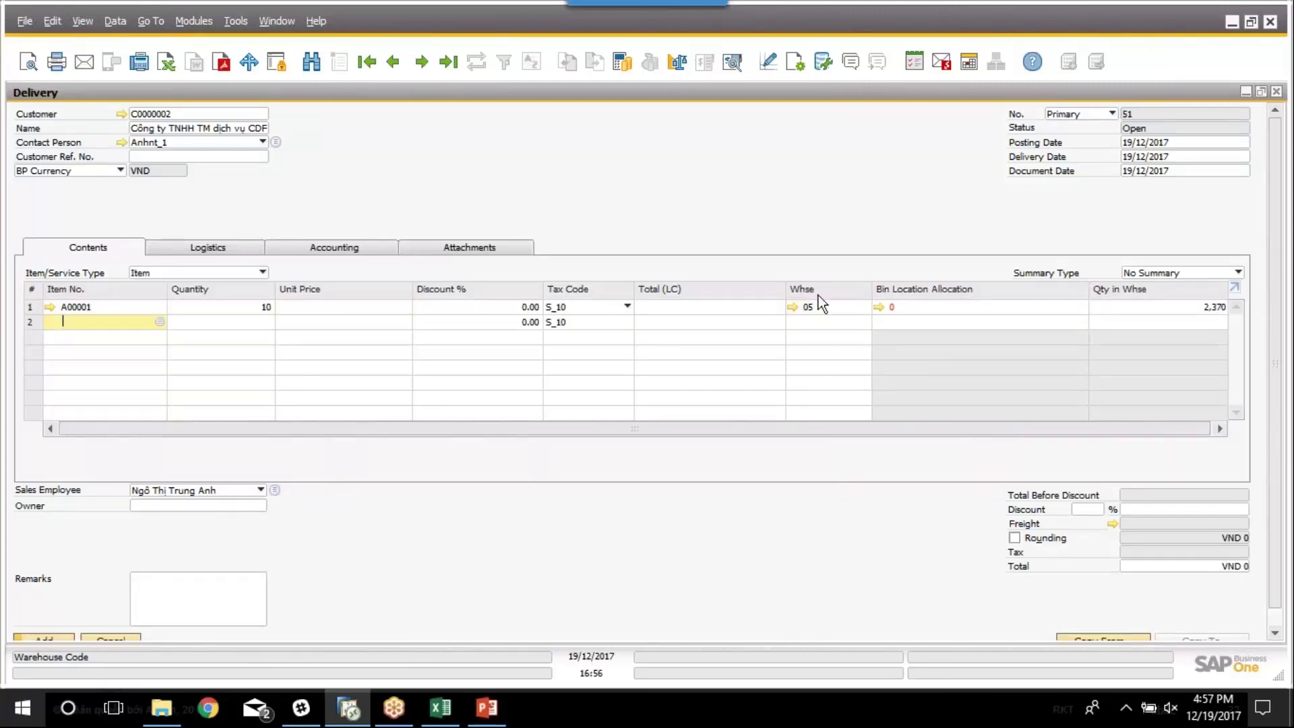
click(294, 310)
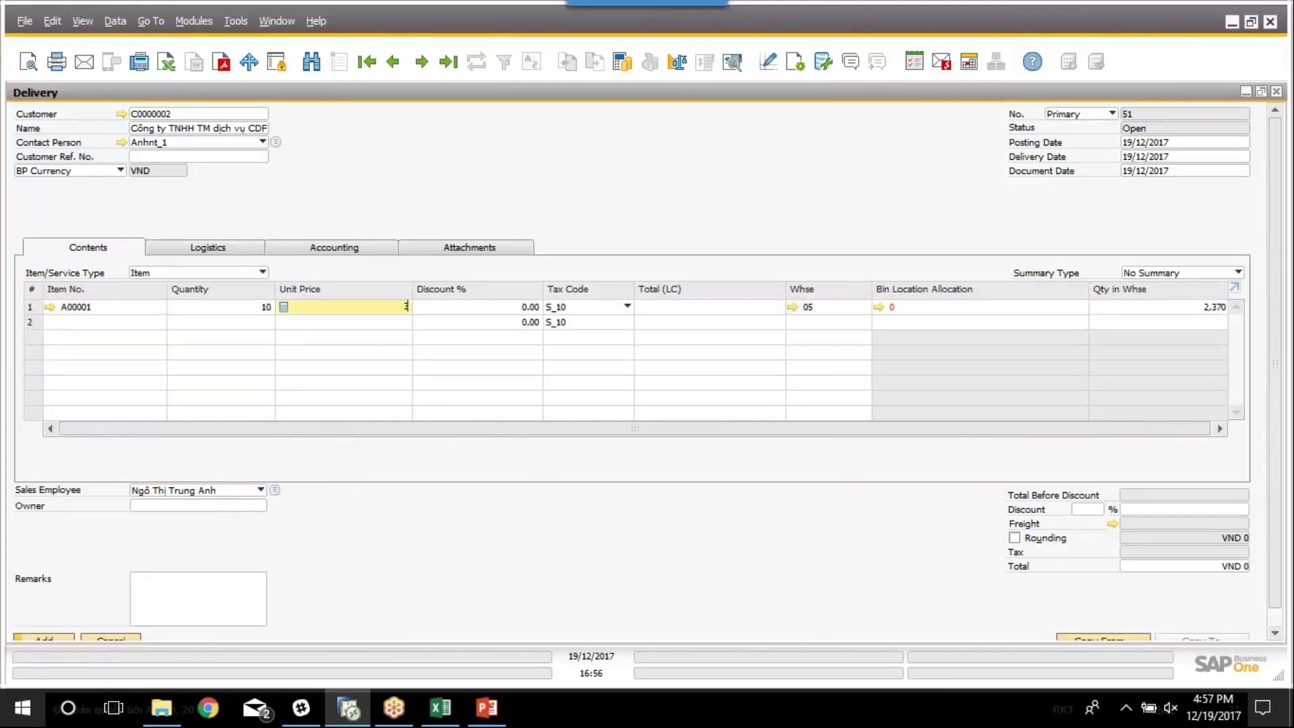
text(3000)
key(Tab)
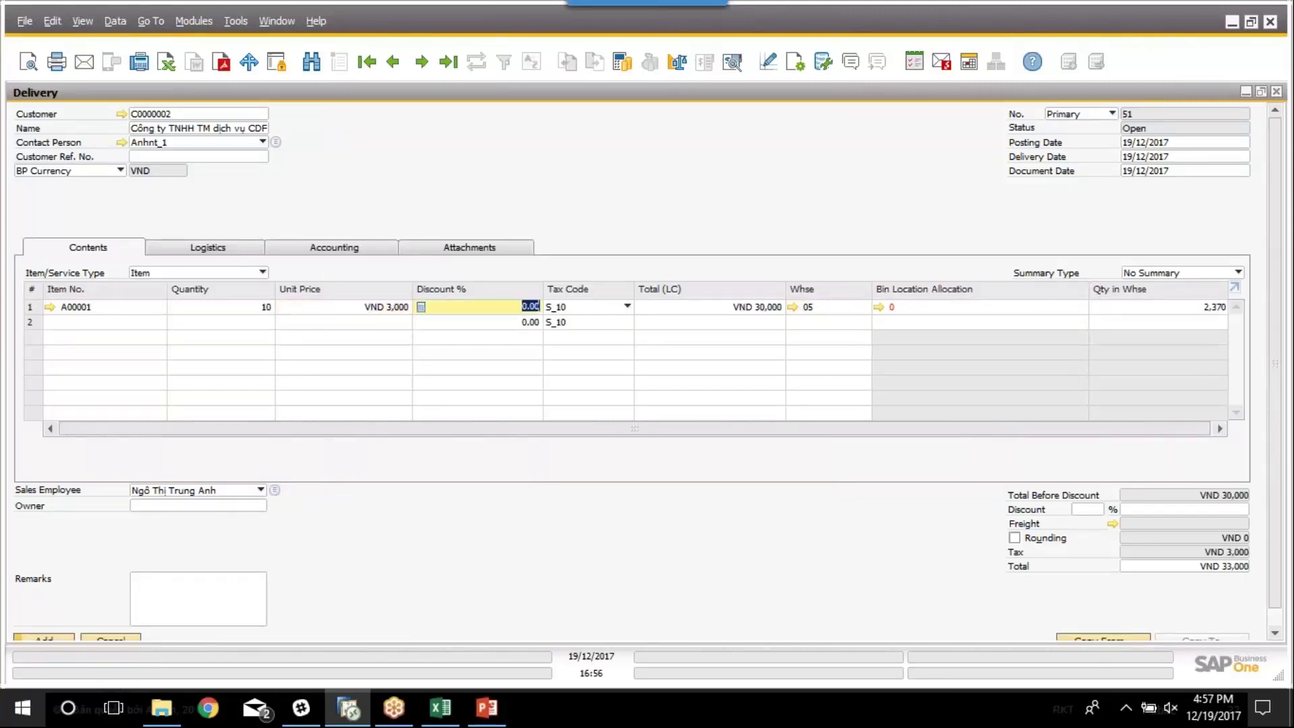
click(929, 430)
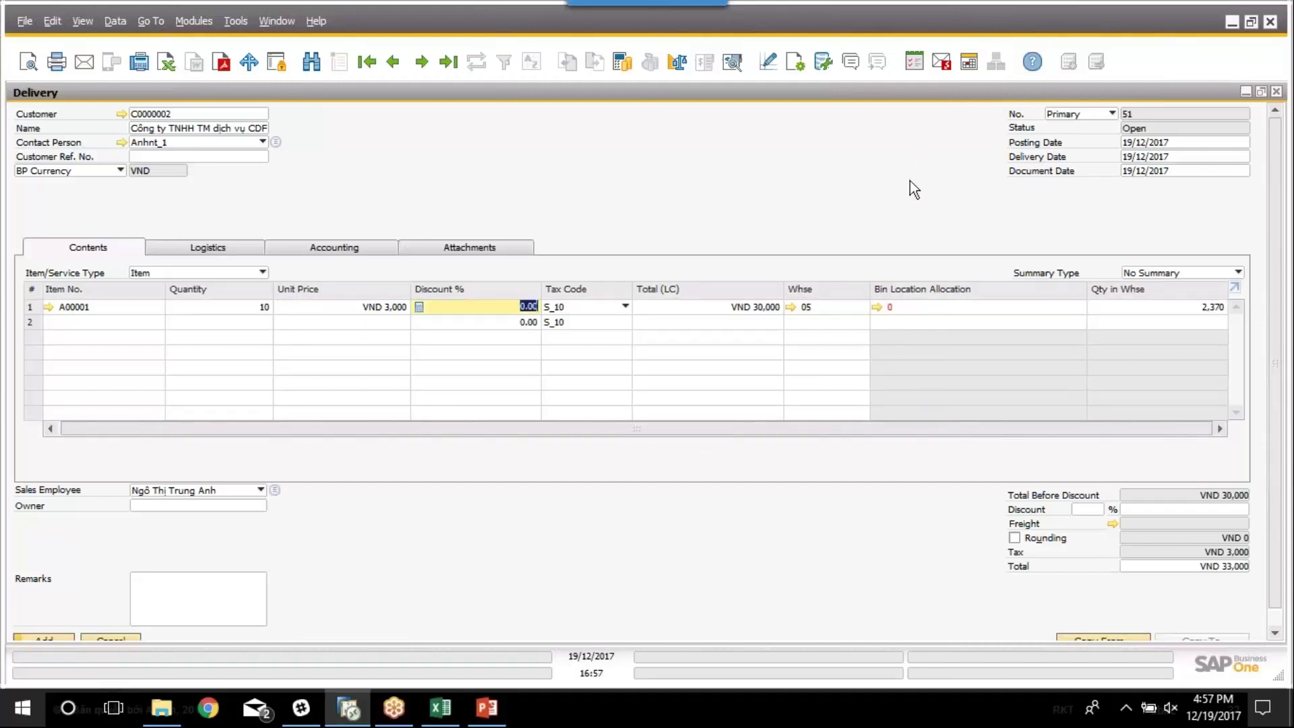
In the row's bin location allocation, issue 5 units from 05-F3-BLUE-R01-A and 5 from 05-F1-BLUE-R01-I, and update the allocation
click(263, 308)
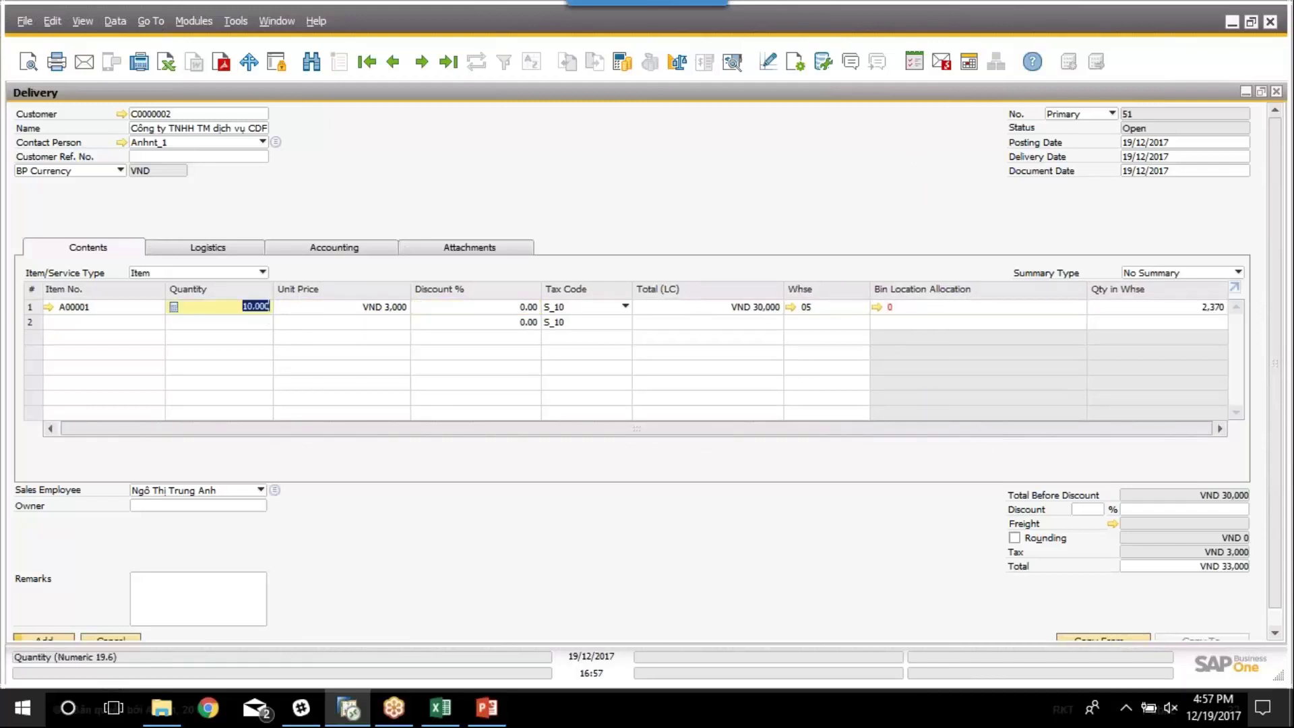
click(878, 308)
click(877, 307)
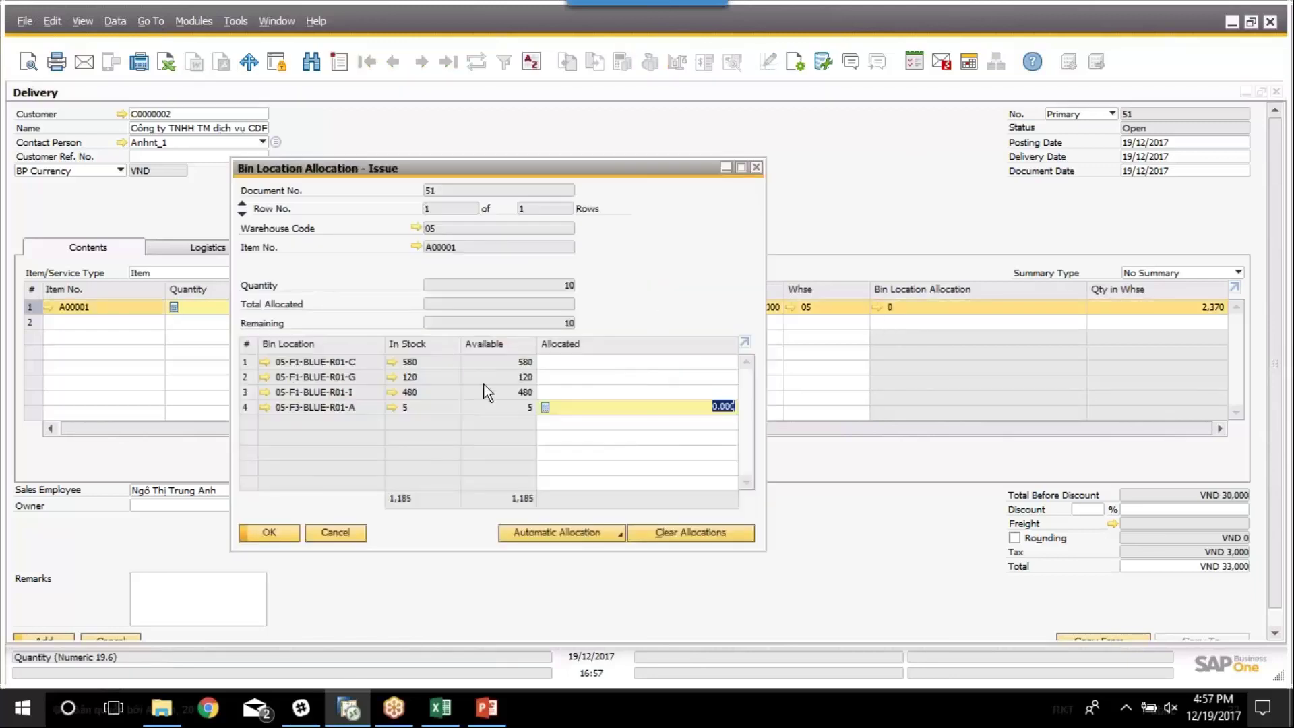
click(614, 362)
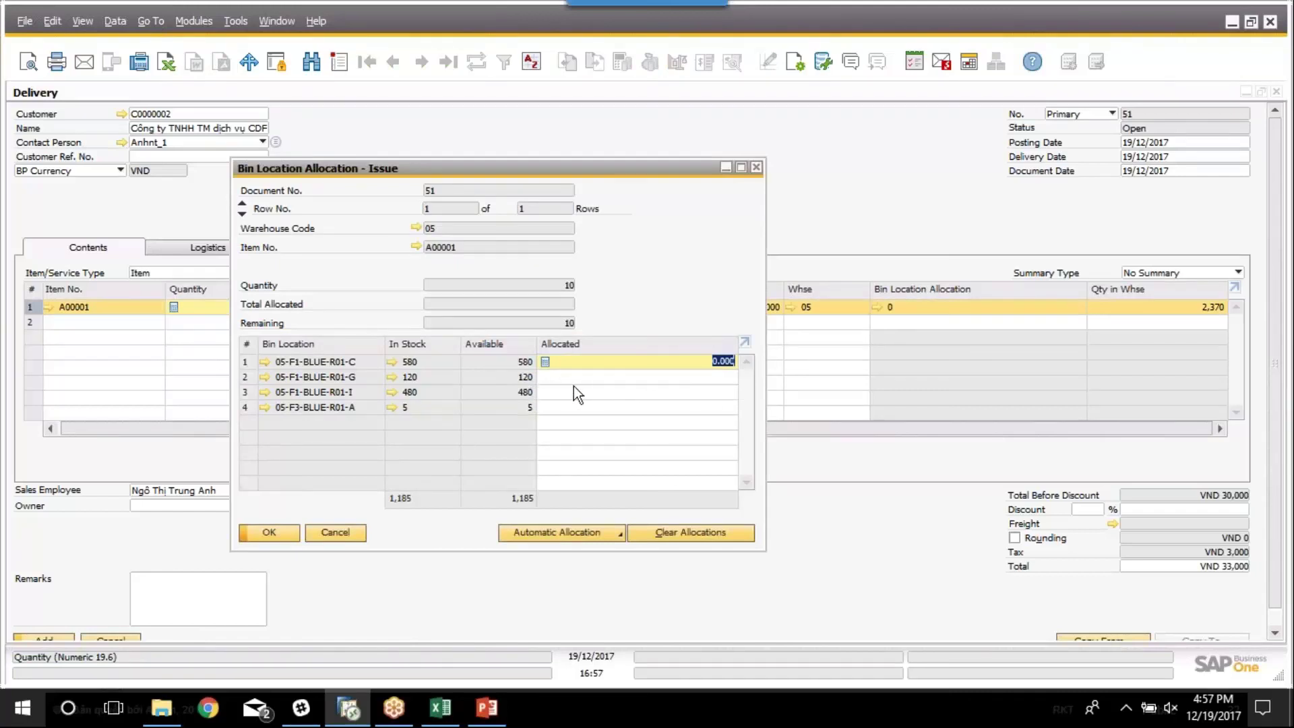
click(610, 407)
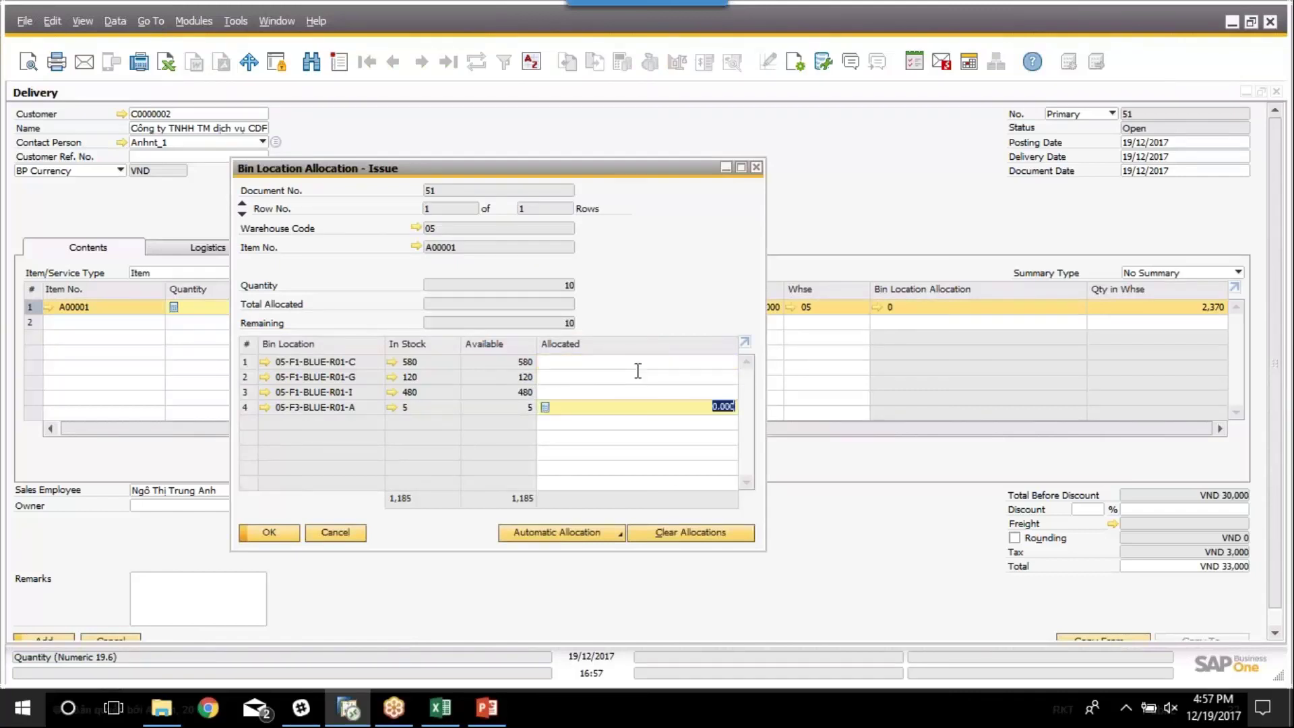
text(5)
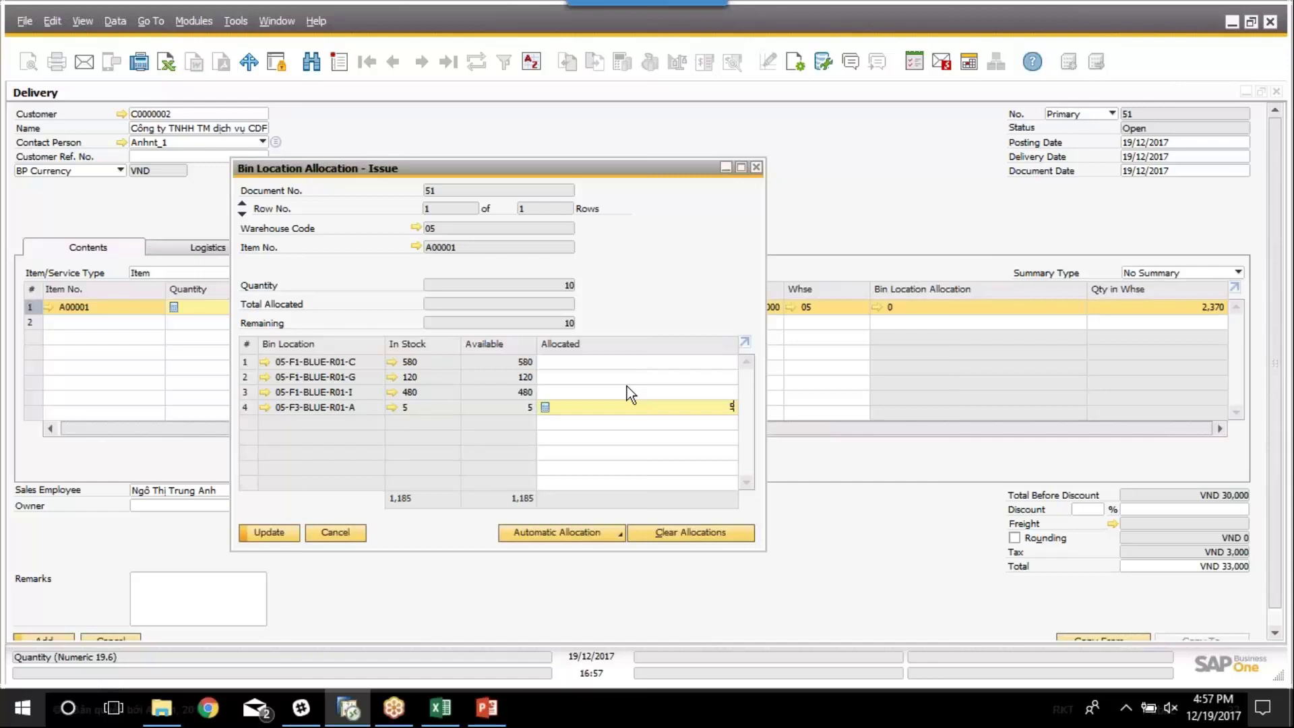
click(627, 387)
text(5)
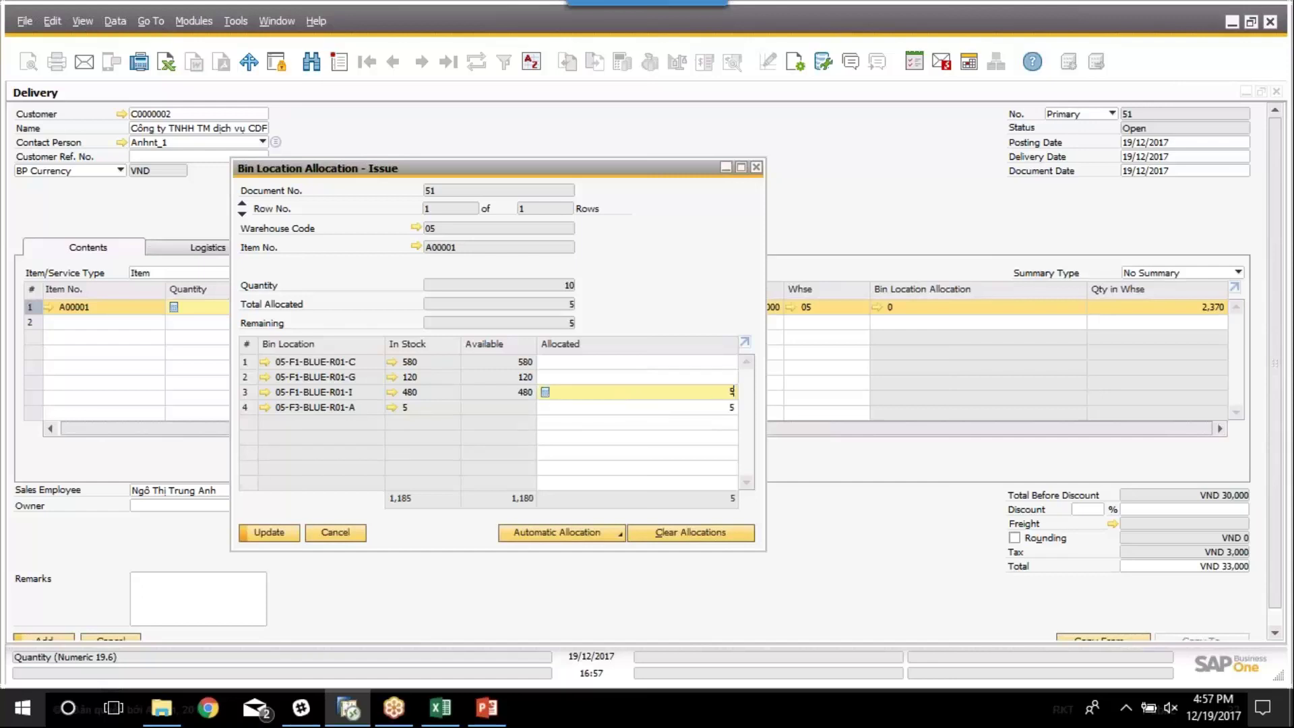
click(677, 364)
click(277, 536)
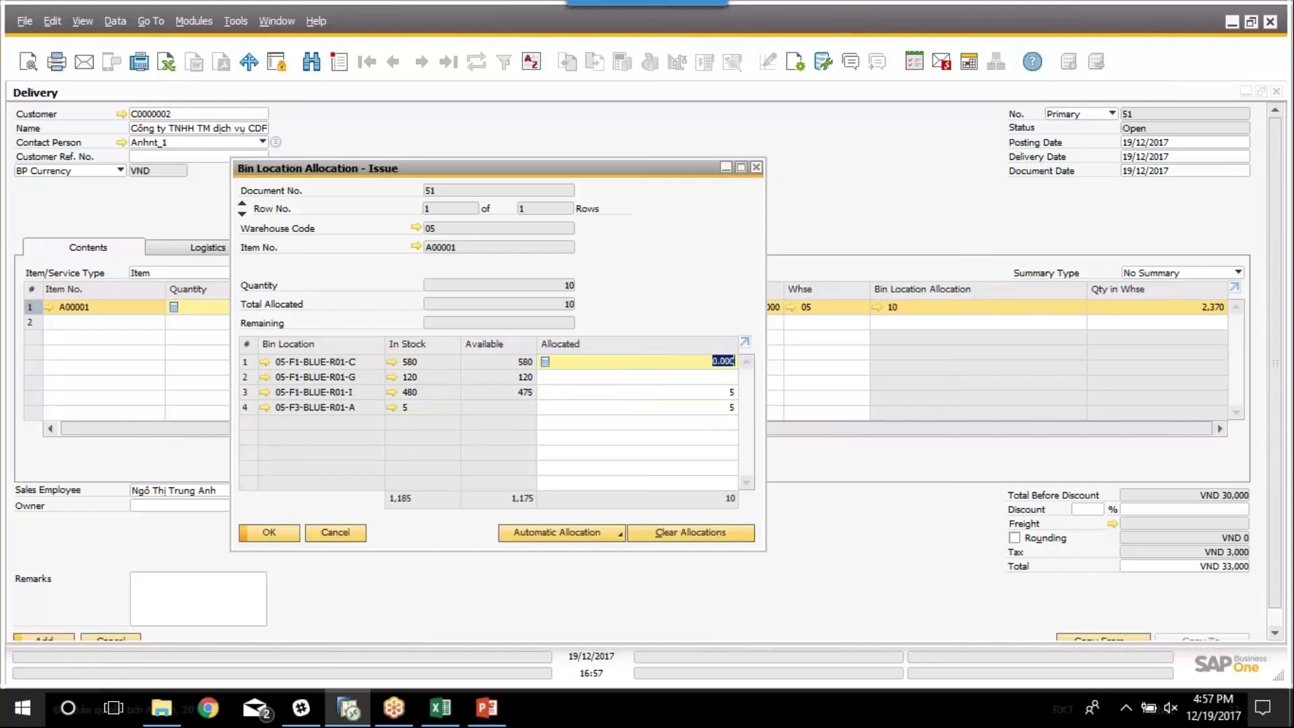
Close the issue allocation and add the delivery document, accepting that it cannot be changed
click(282, 535)
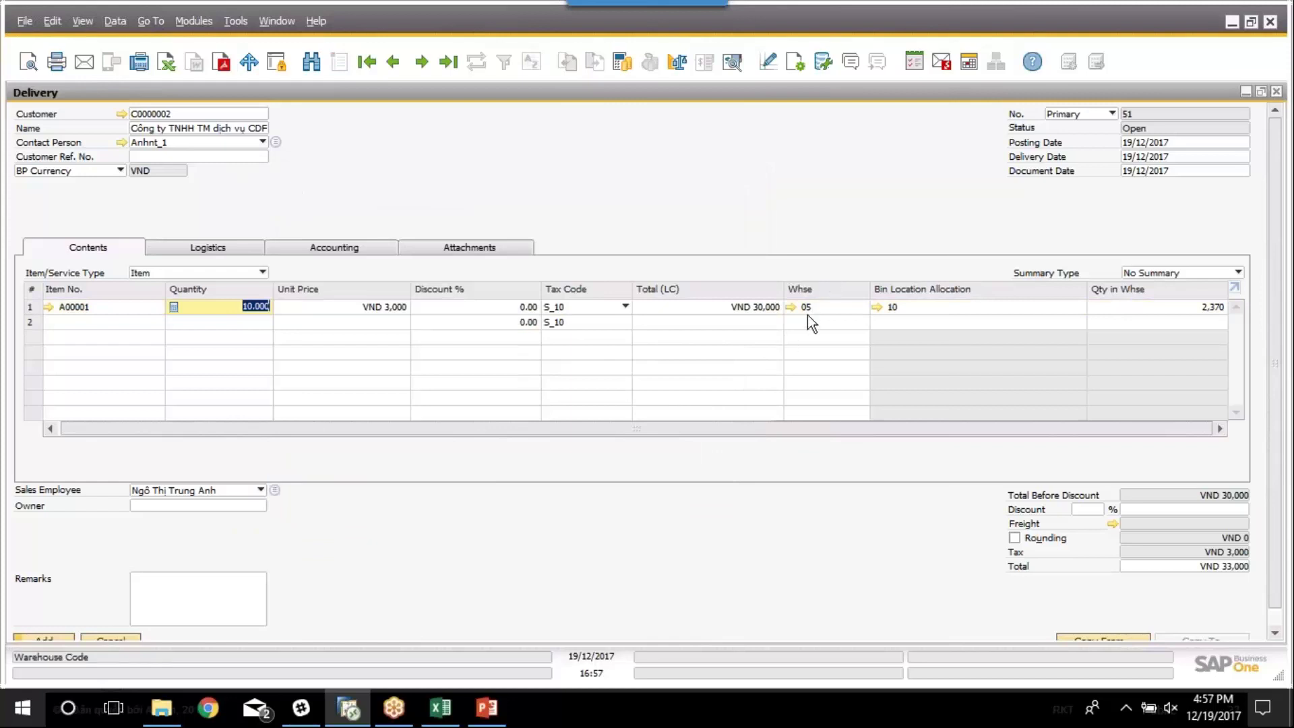
click(70, 637)
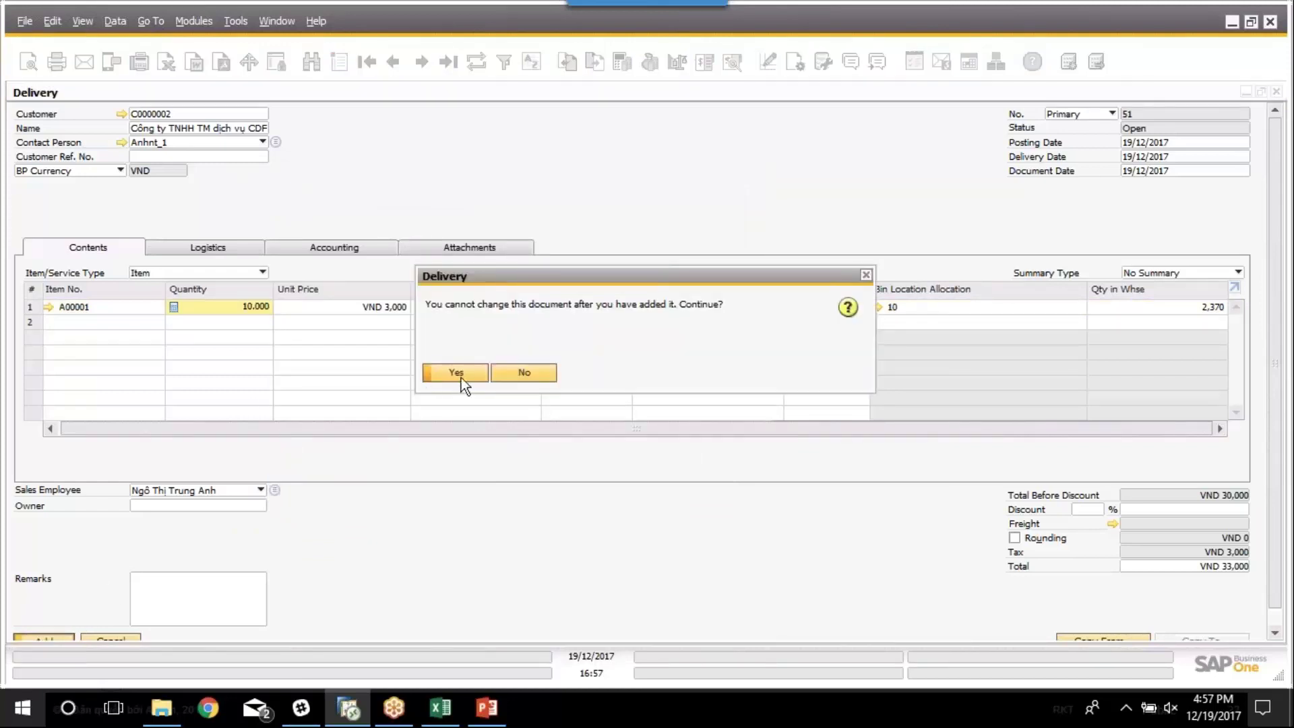
click(465, 375)
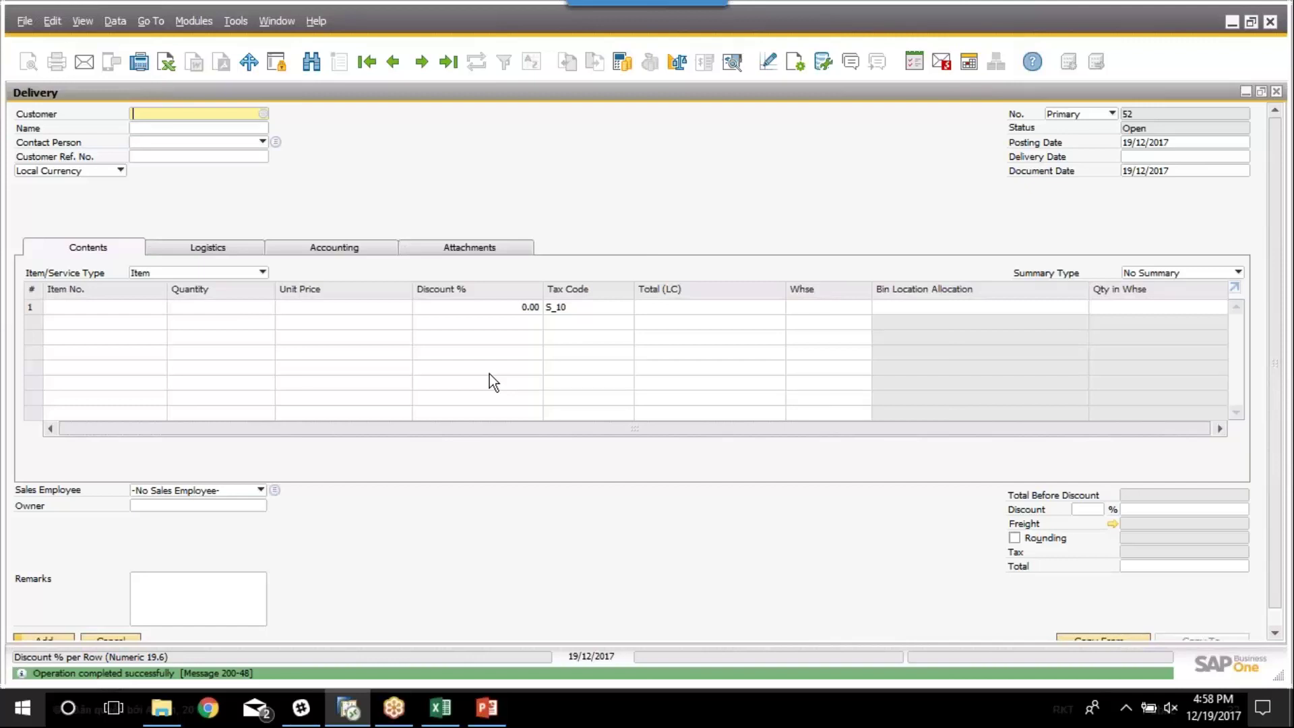
Switch to the Book1 workbook in Excel and enter the label Thủ kho in cell H5
click(440, 708)
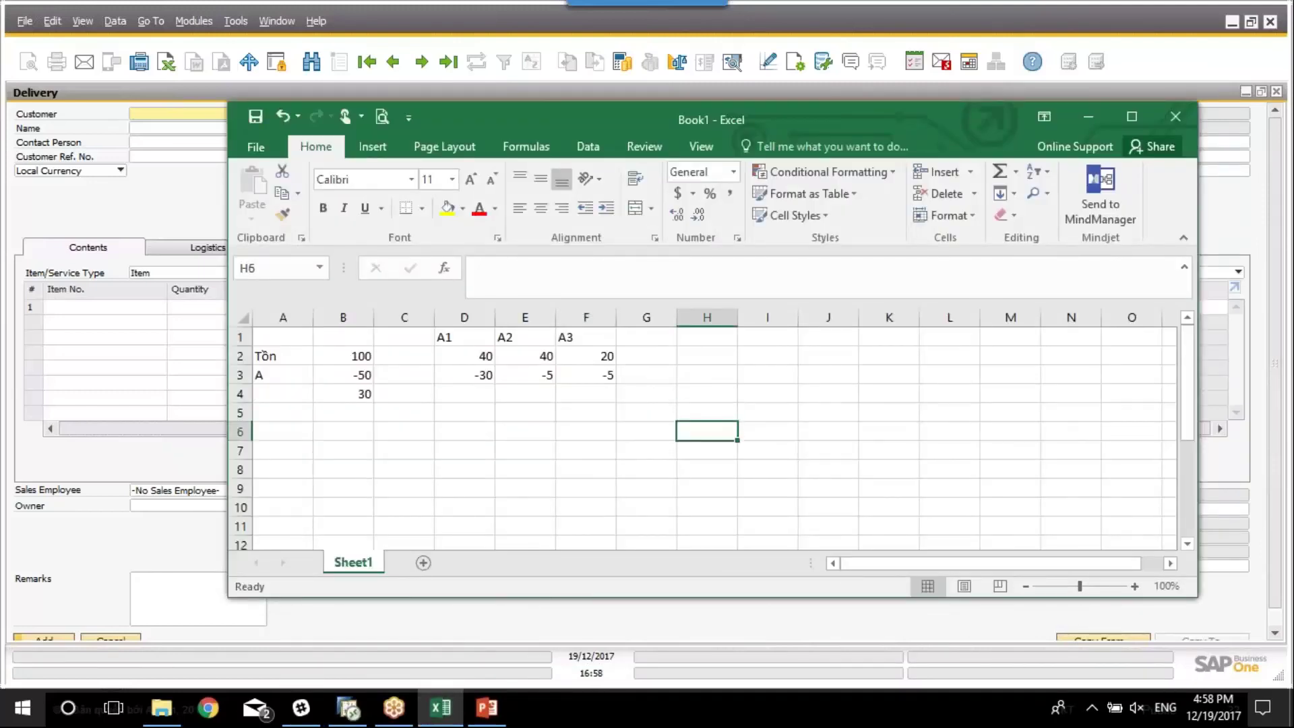
text(Thur kho)
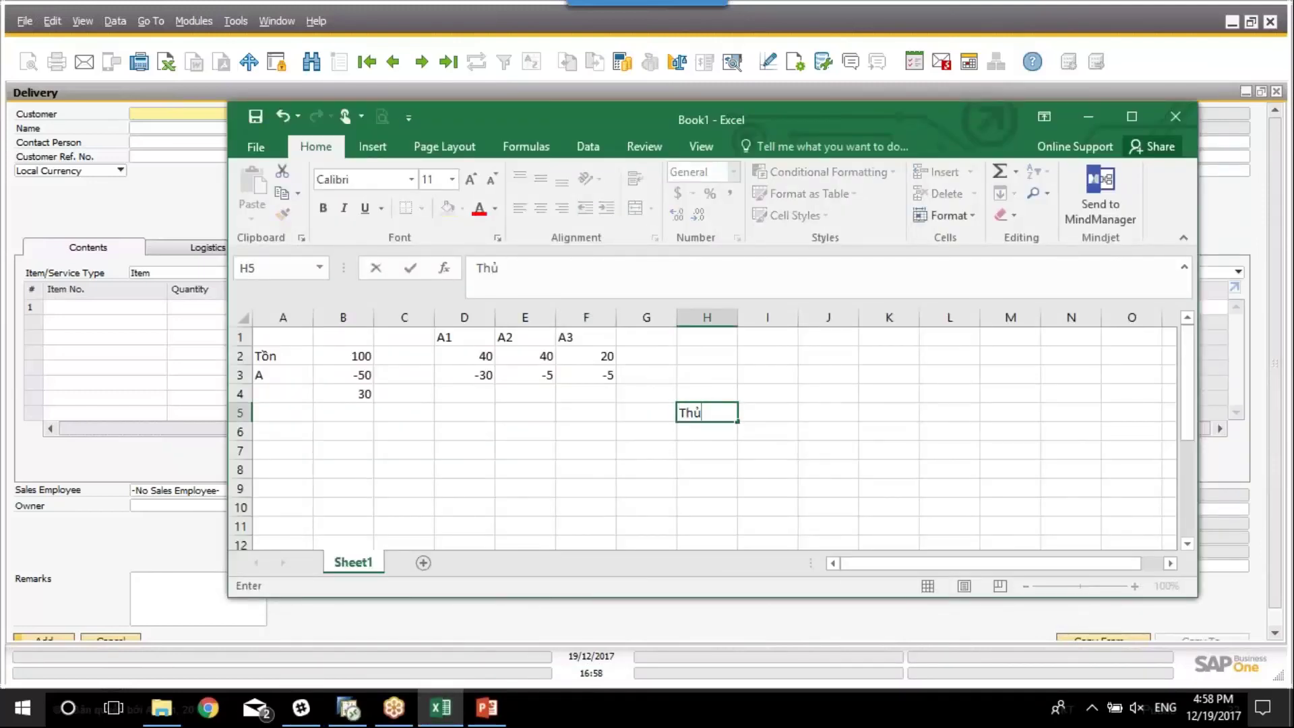
key(Return)
Enter the label Mặt hang in cell F8
key(Down)
key(Down)
key(Left)
key(Left)
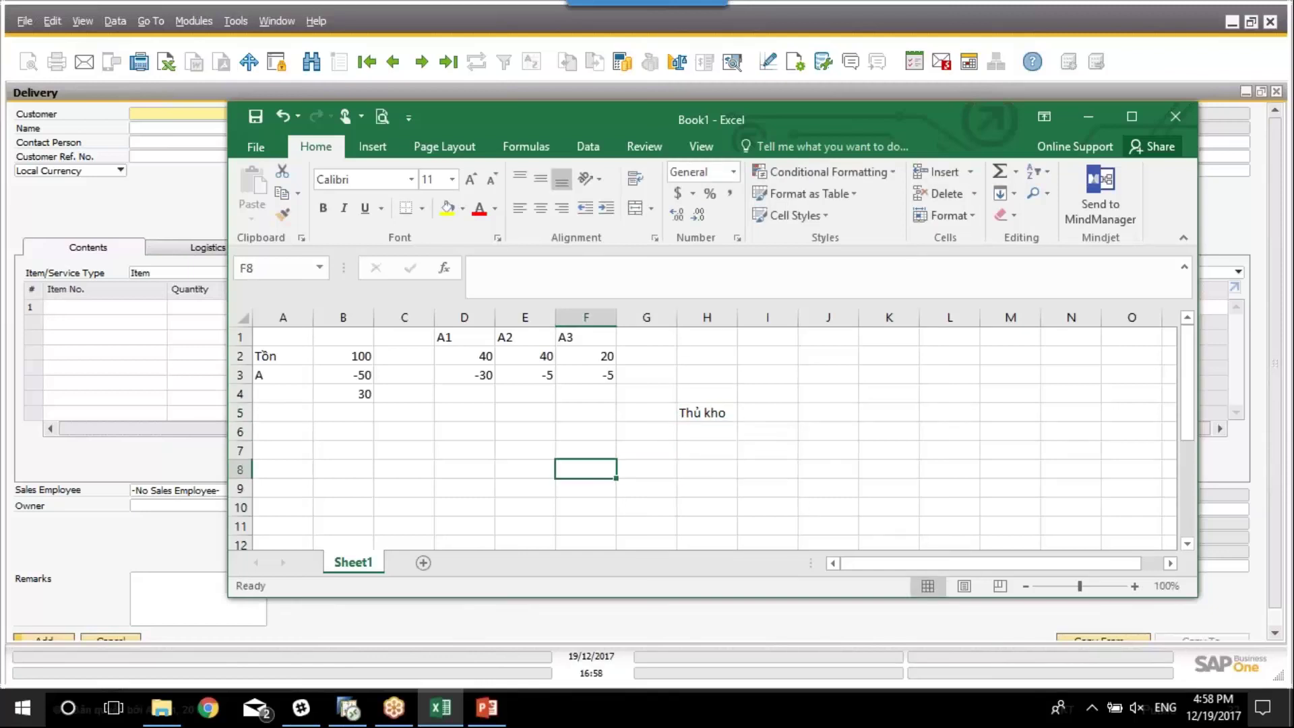
text(Mã ha)
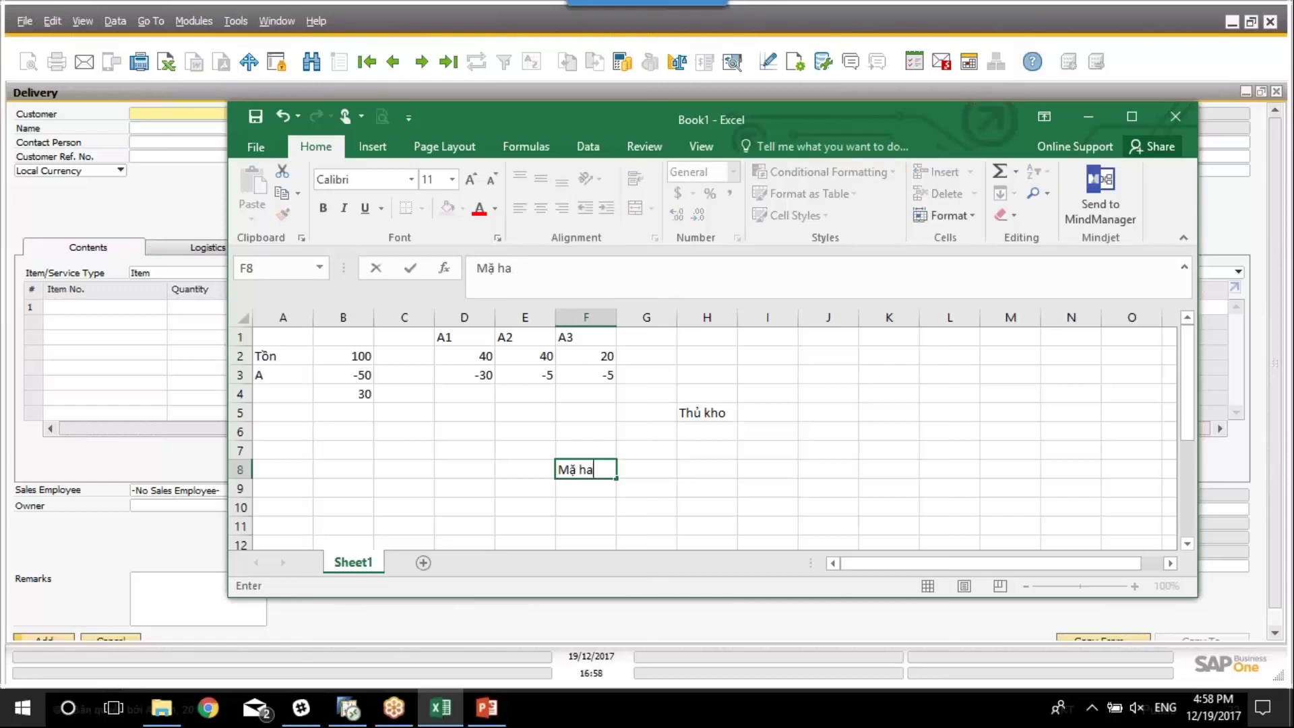
key(BackSpace)
key(BackSpace)
key(BackSpace)
text(t hang)
key(Return)
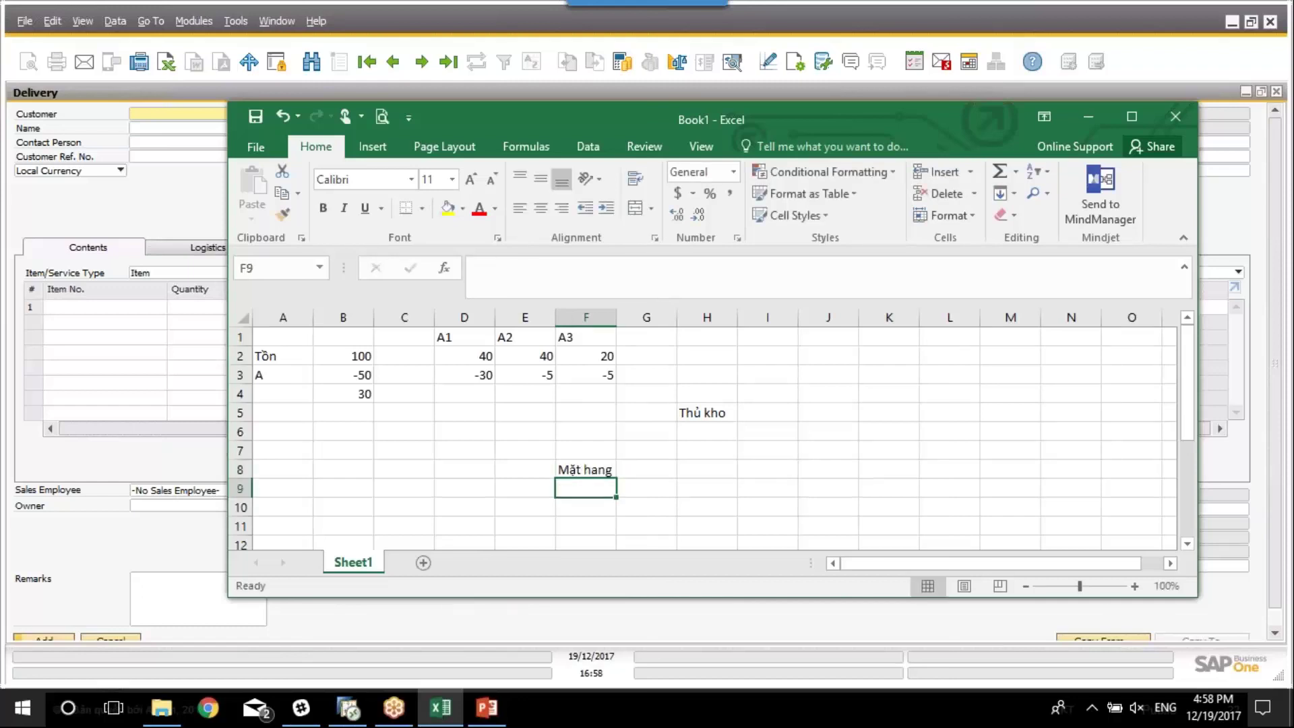
Correct the spelling of the label in cell F8 to Mặt hàng
key(Up)
key(F2)
key(Left)
key(Left)
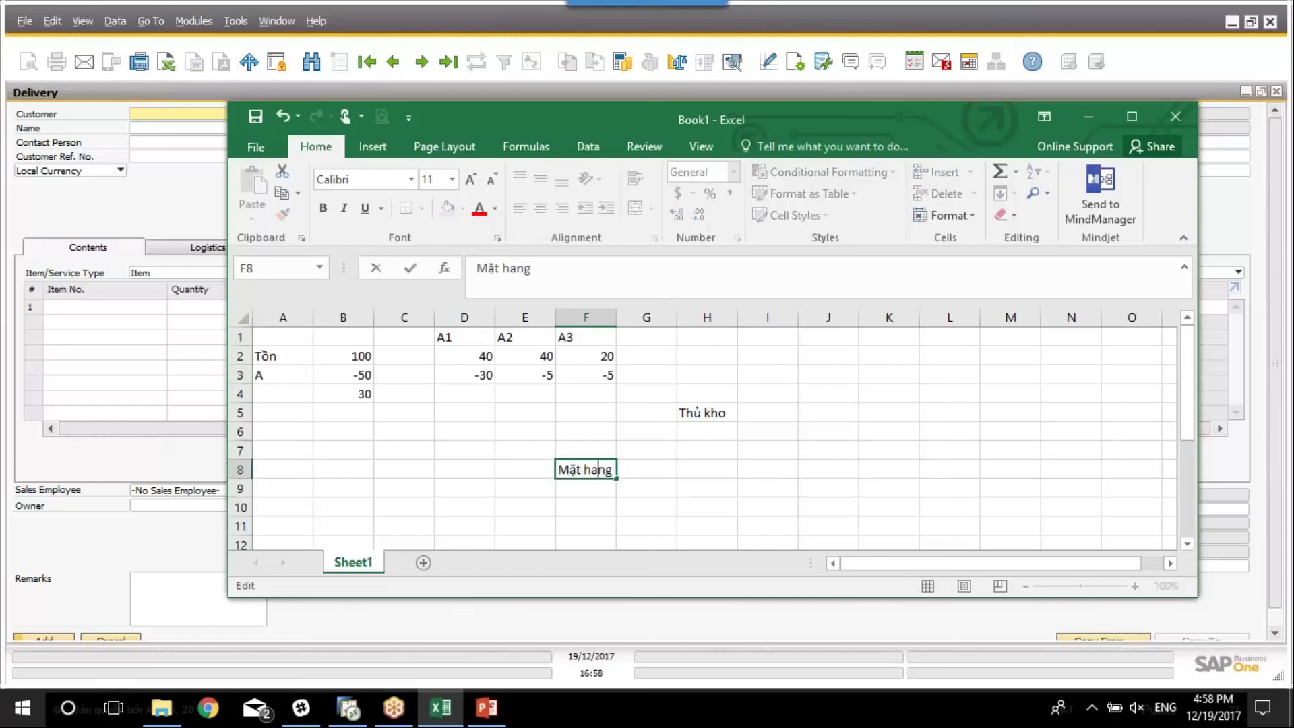
text(f)
key(Return)
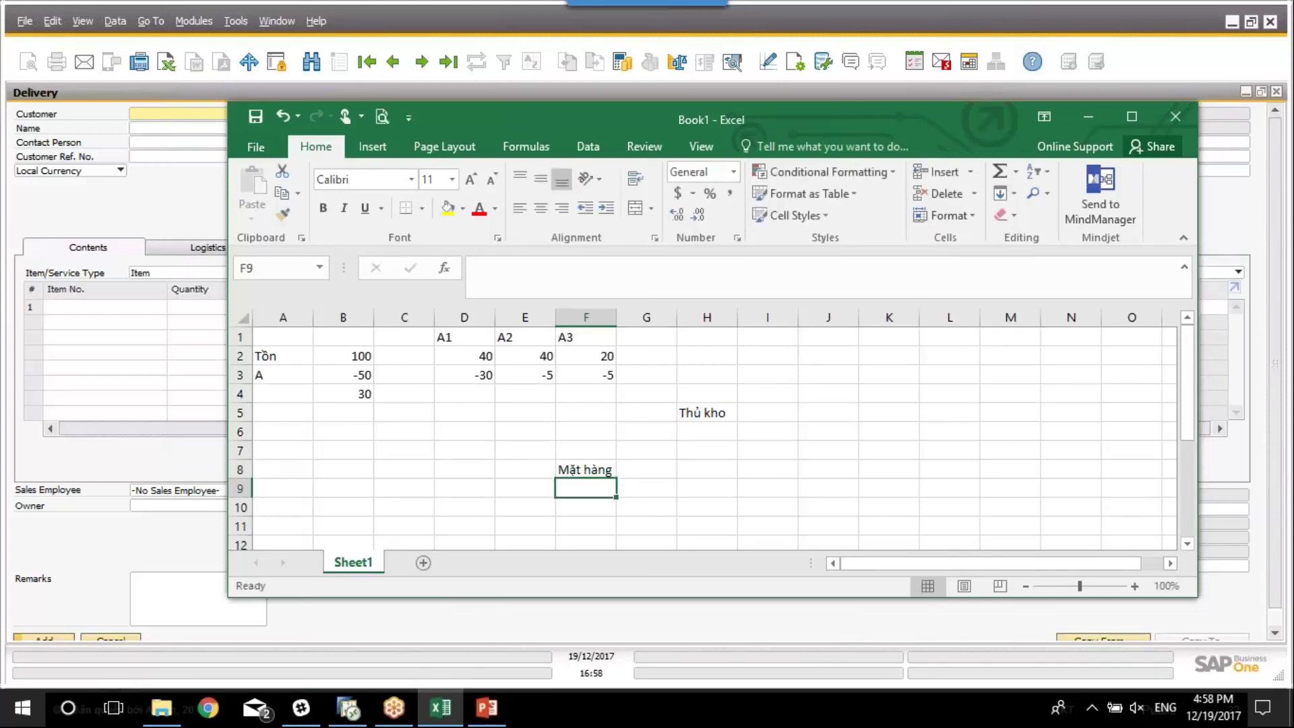
Enter the label SAP in cell J8, on the same row as the Mặt hàng label
key(Up)
key(Right)
key(Right)
key(Right)
key(Right)
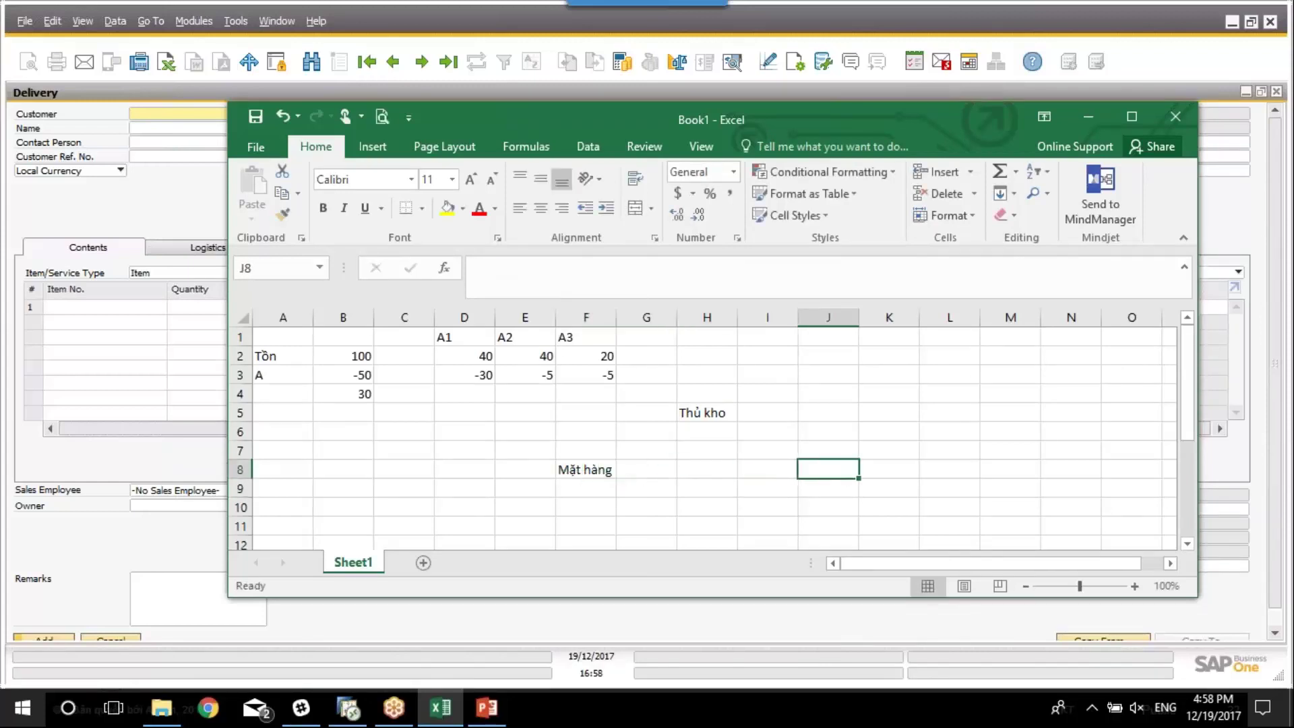
text(SAP)
key(Return)
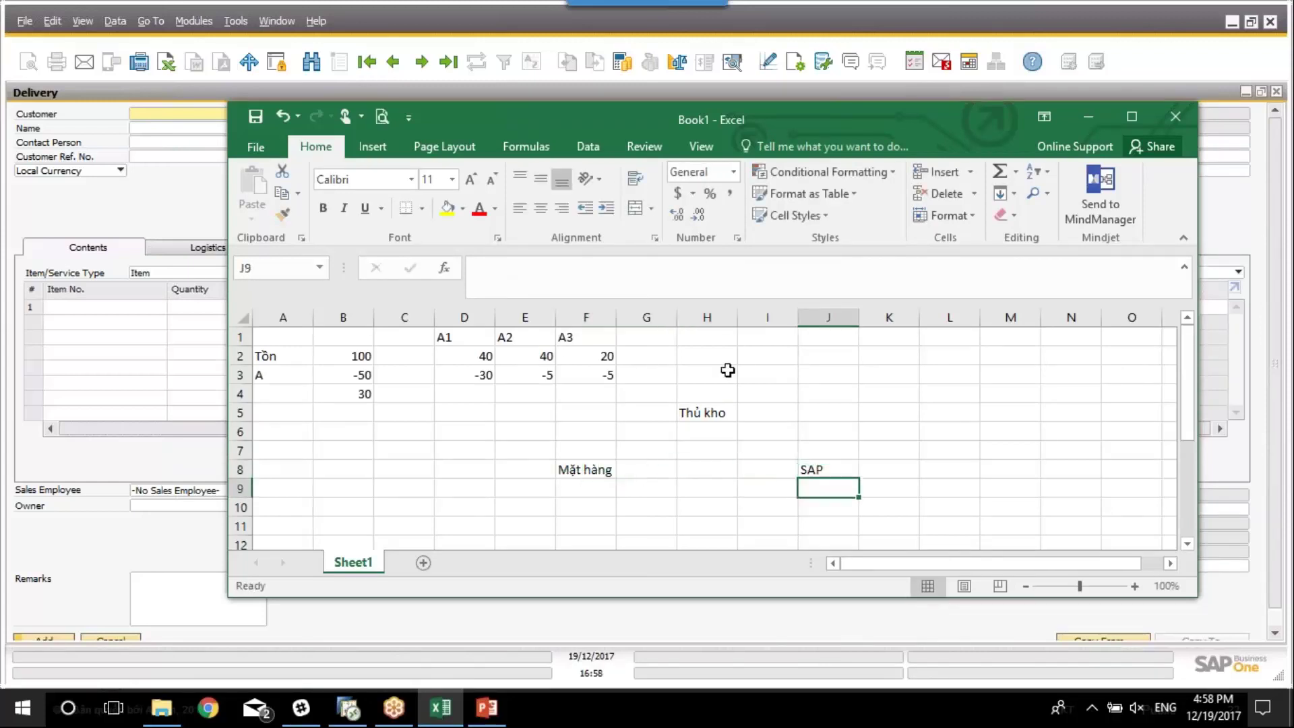
Maximize the workbook window and enter C1 in cell L4
click(1132, 116)
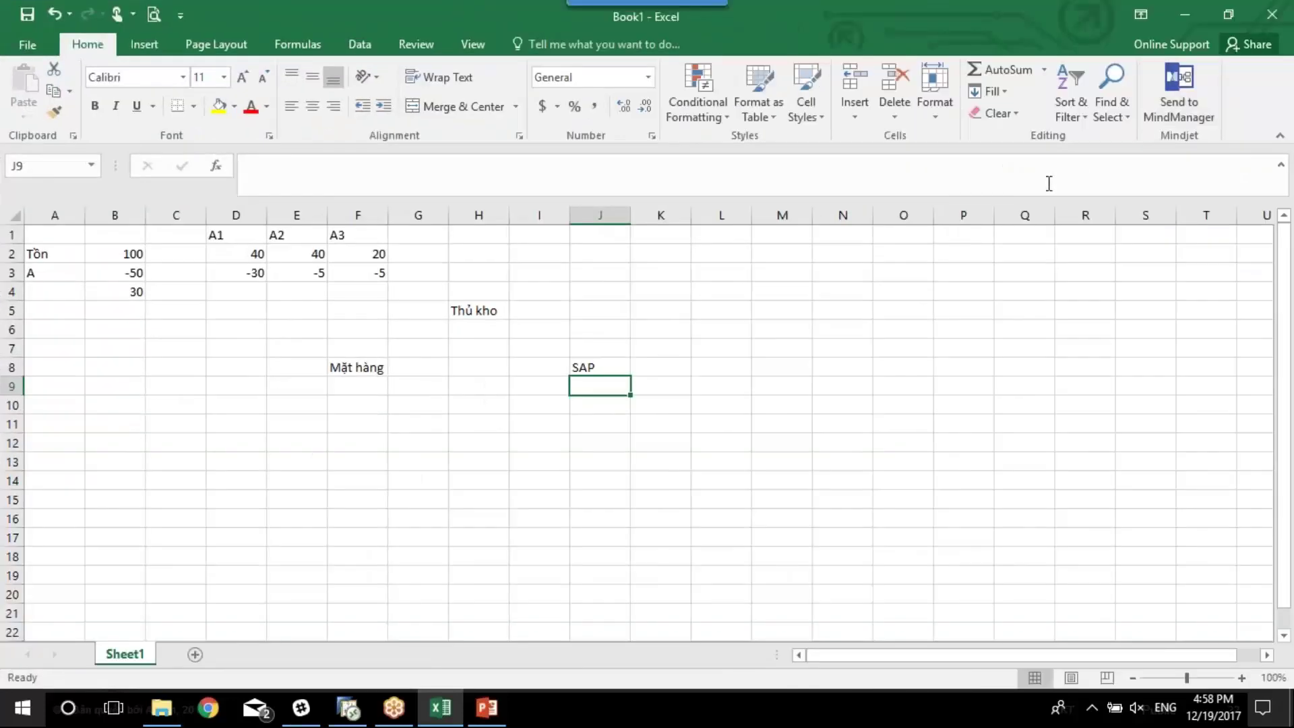
click(633, 364)
click(591, 361)
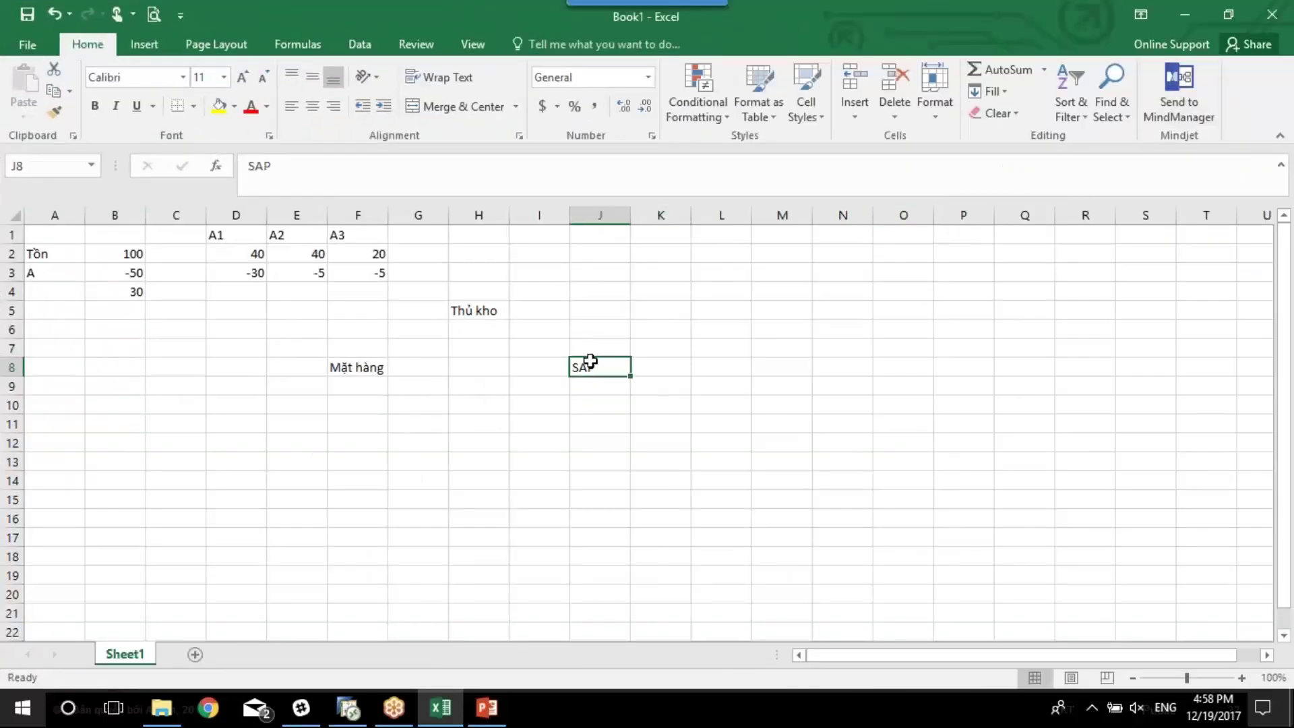
click(749, 291)
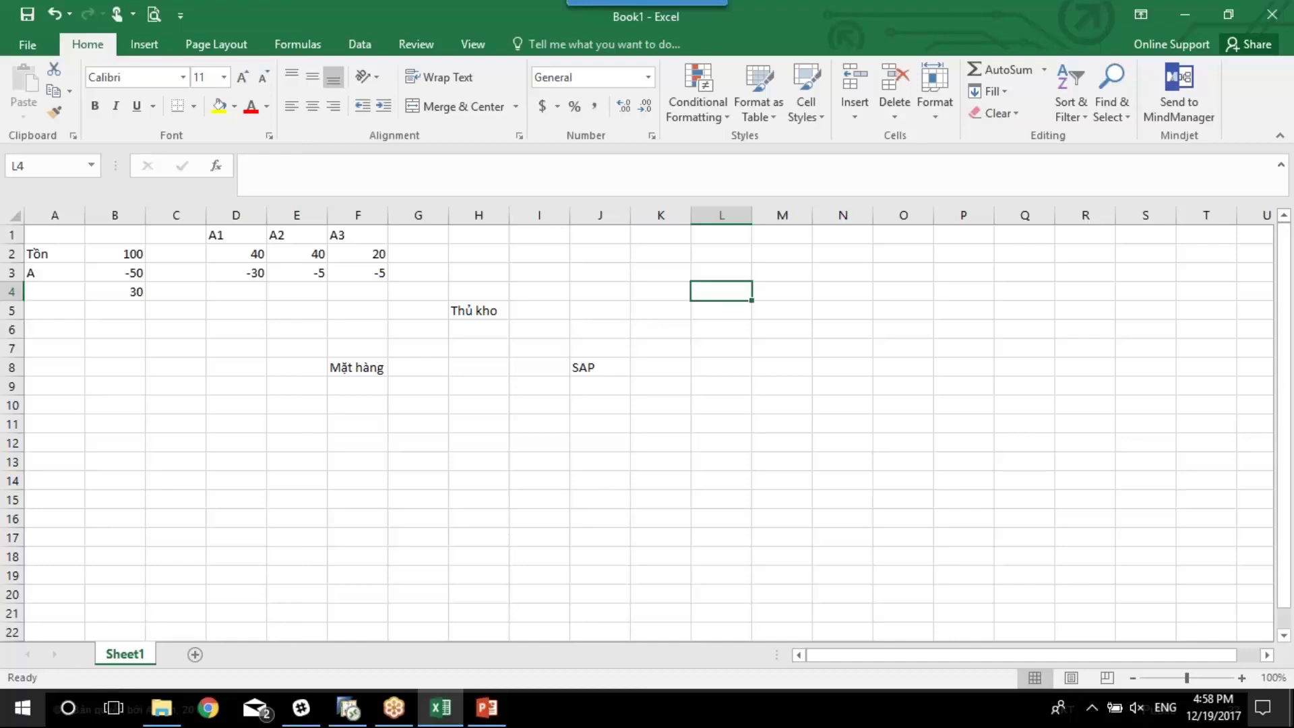
text(C1)
key(Return)
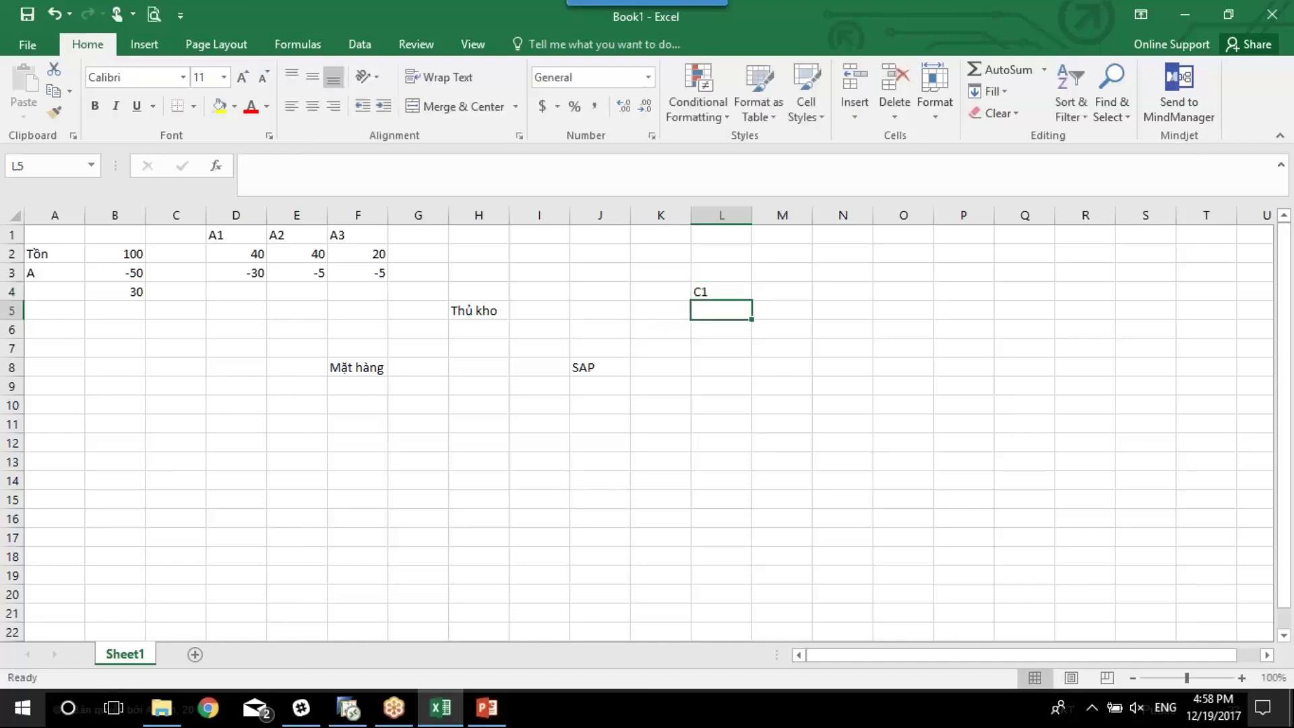
click(599, 372)
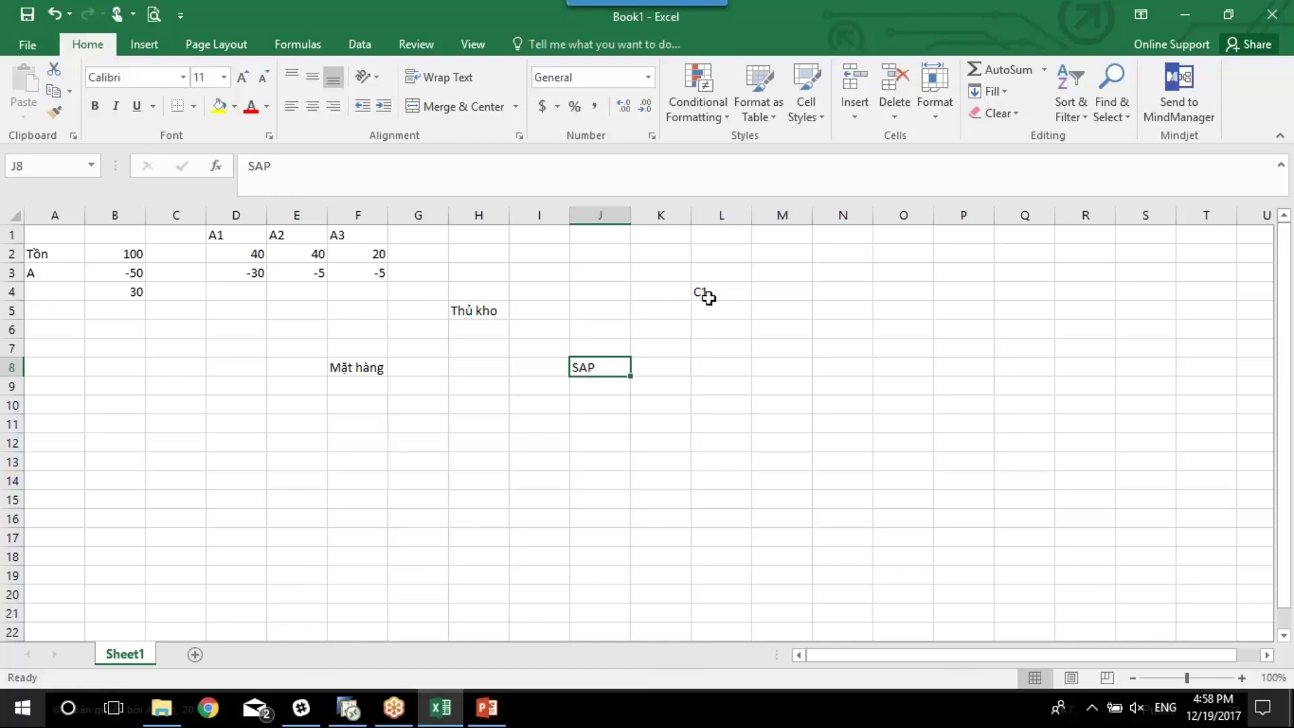
click(637, 269)
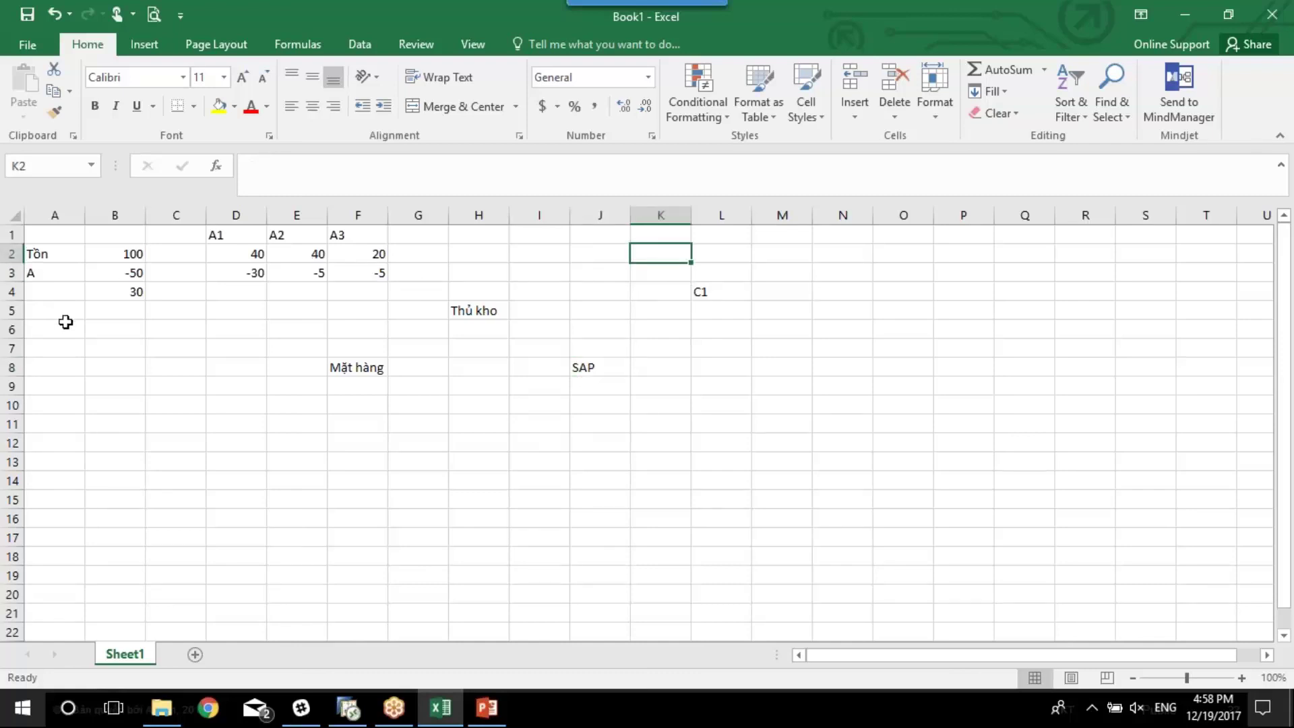
click(598, 370)
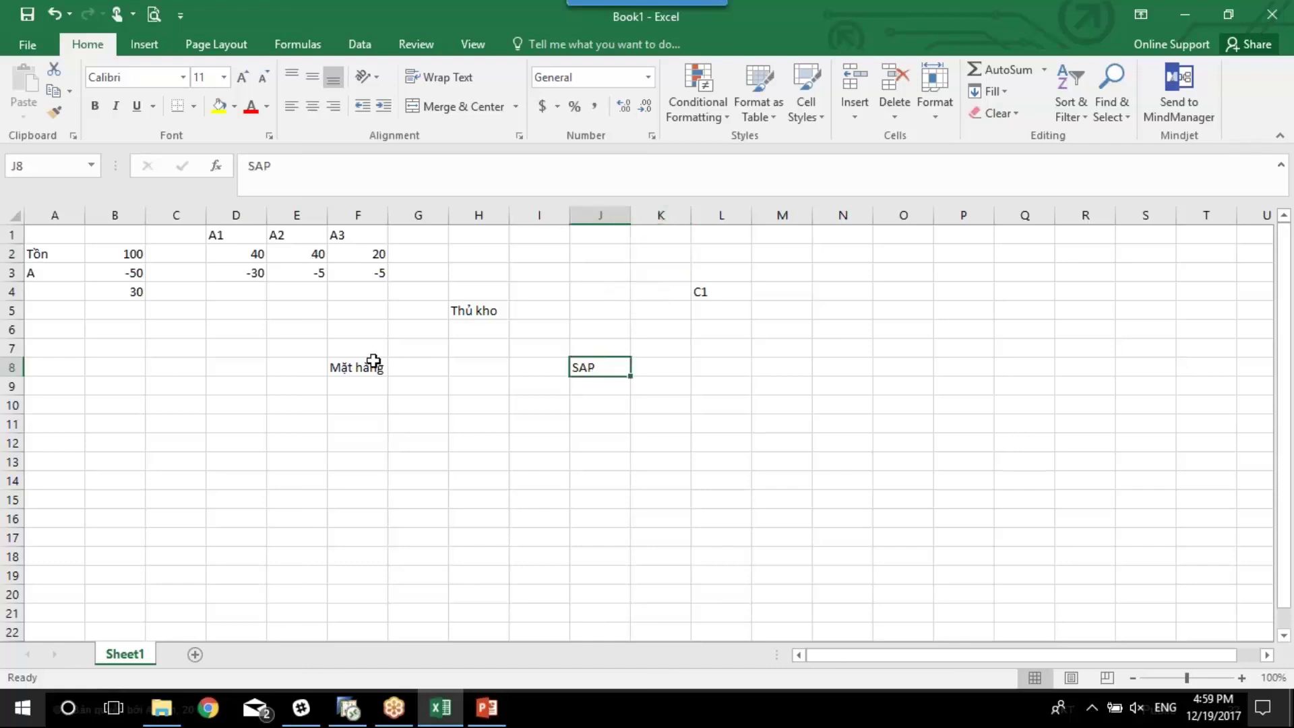
click(199, 236)
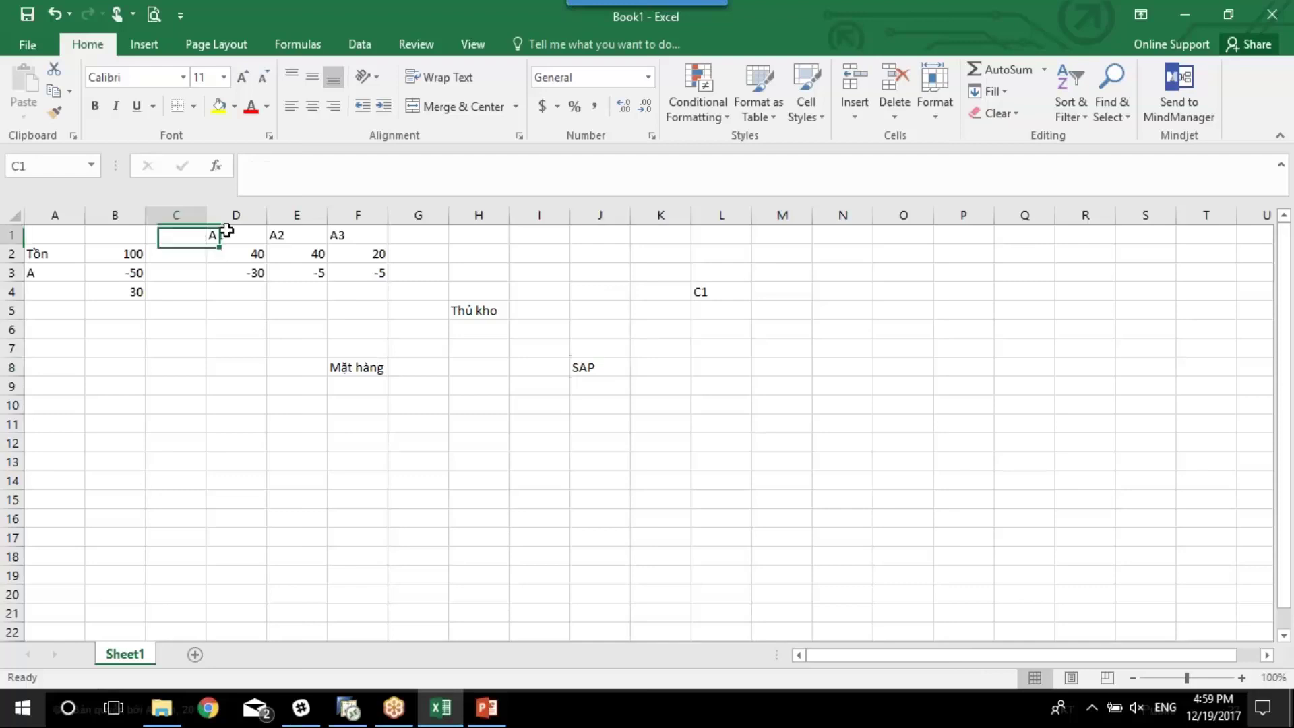
click(217, 233)
click(297, 234)
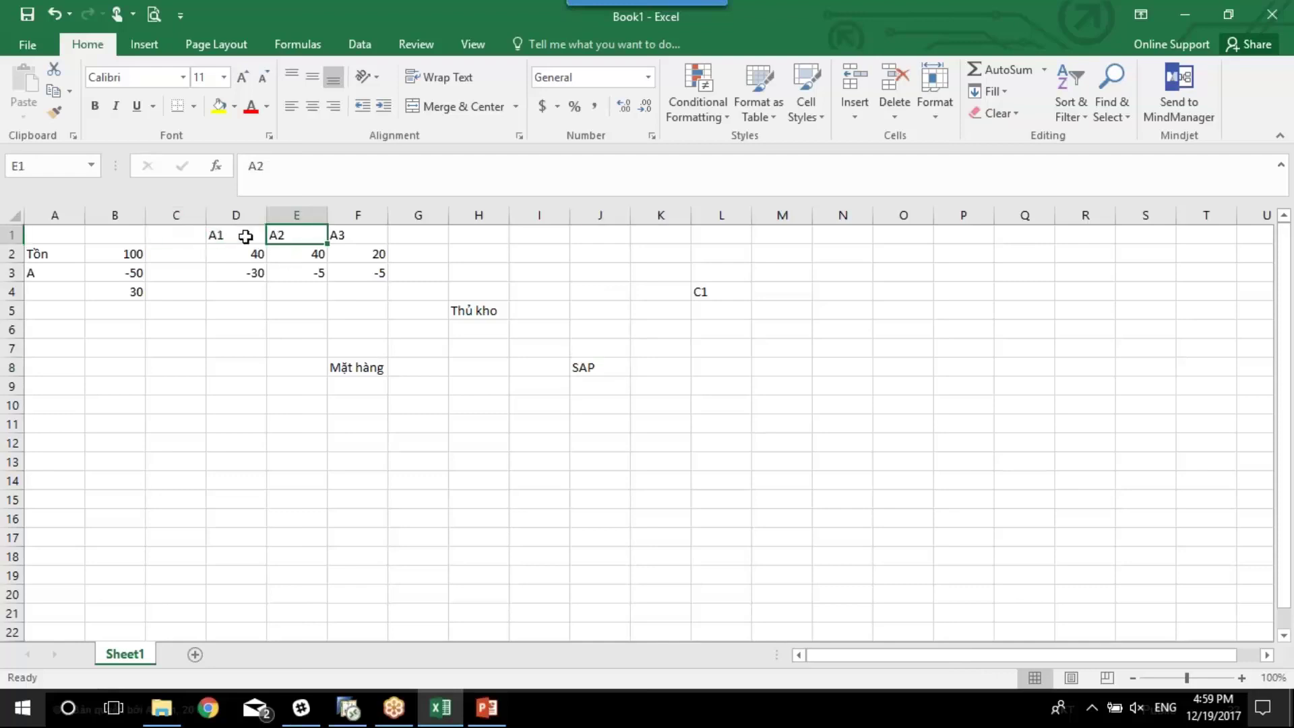
drag(248, 233, 283, 234)
Enter A1 in cell K8 and A2 in cell K9, beside the SAP label
click(663, 368)
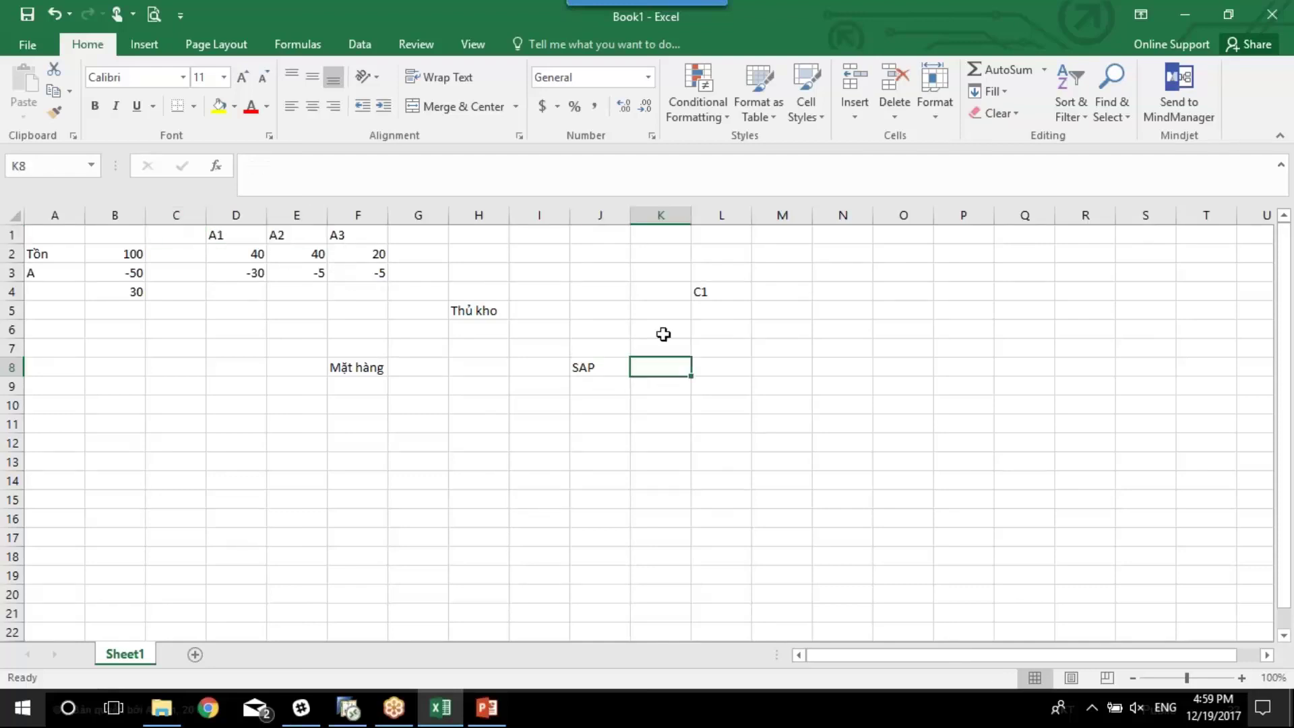
text(A1)
key(Return)
text(A2)
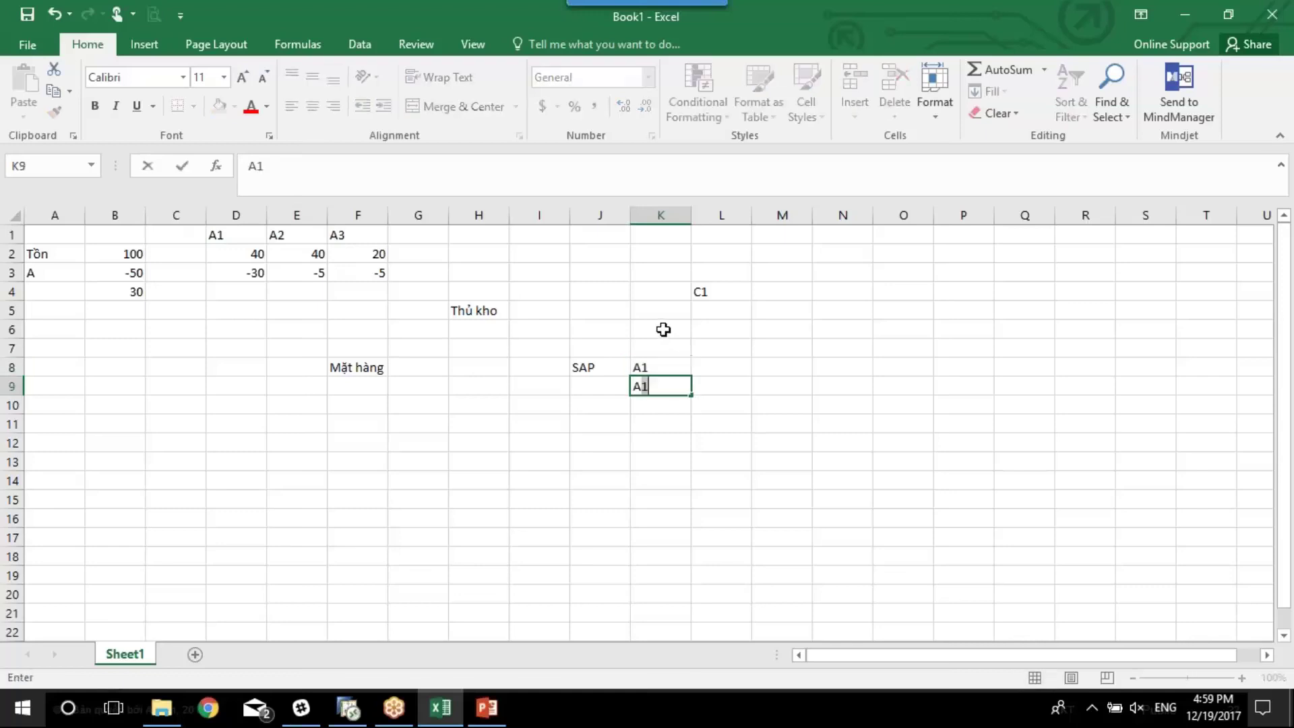
key(Return)
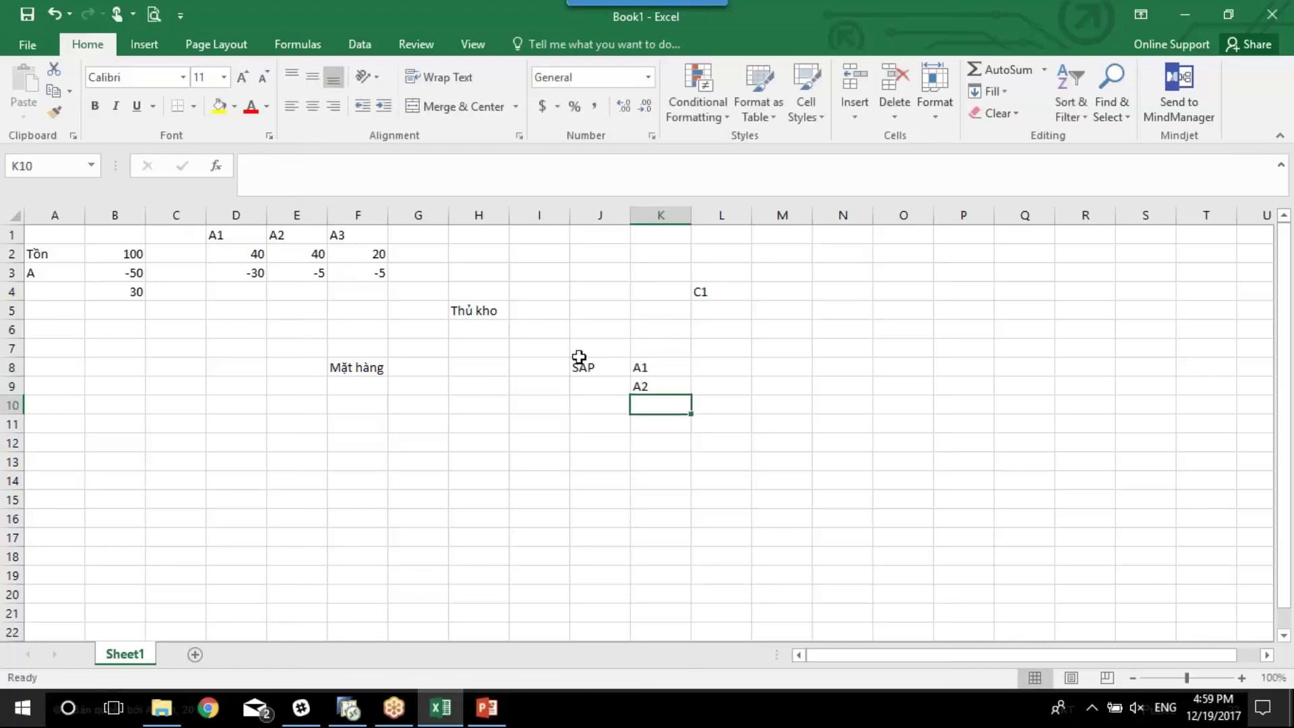
drag(581, 350, 657, 386)
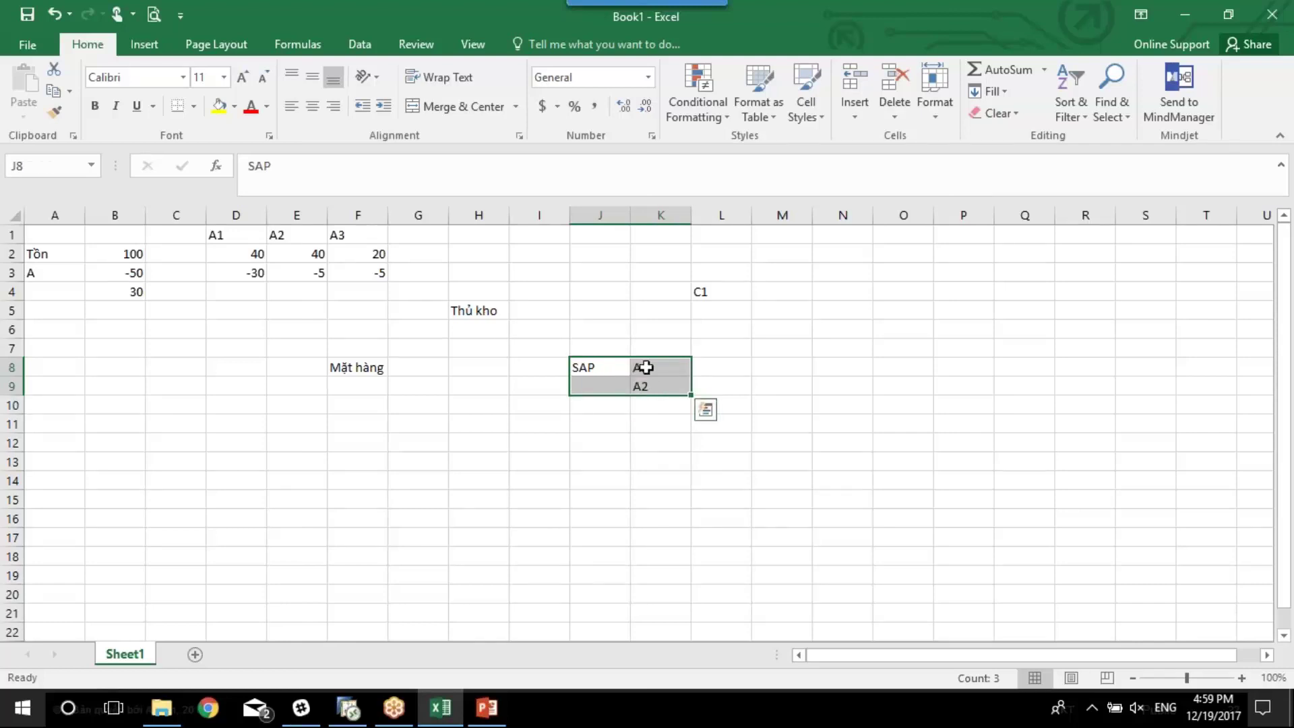
Replace the label in cell F8 with Vị trí
click(340, 365)
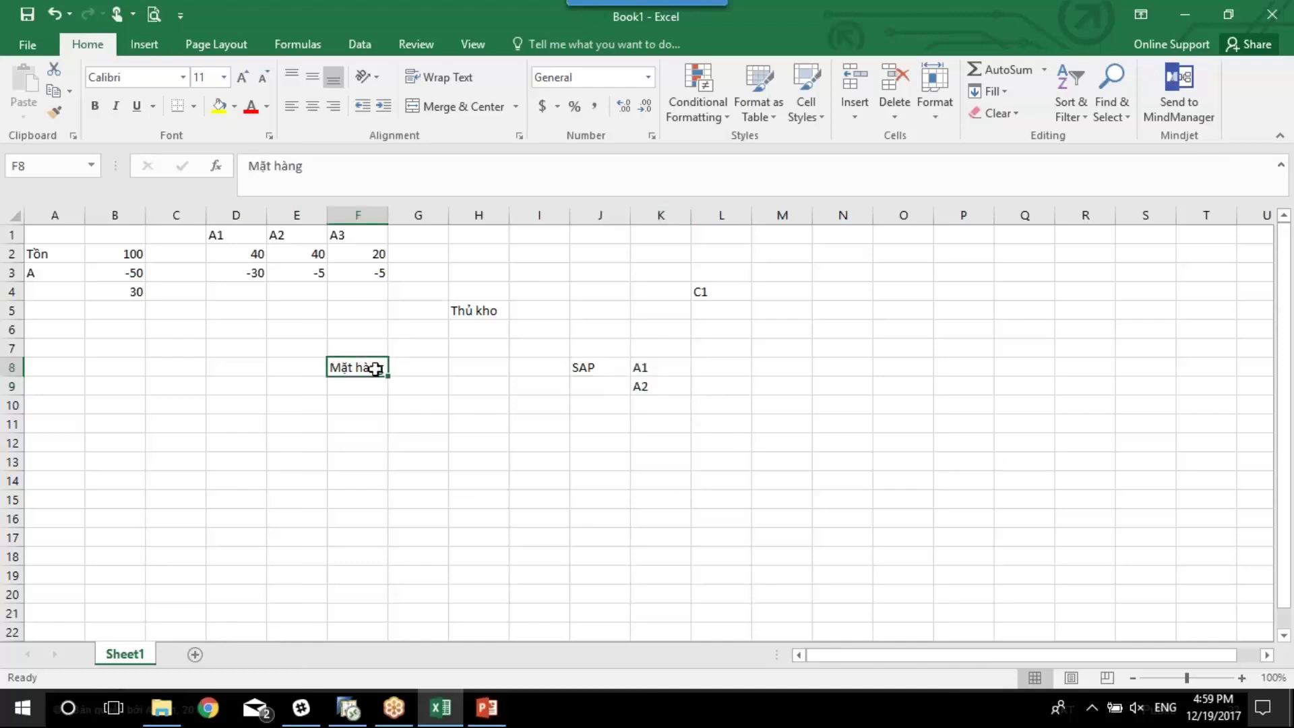
text(vc)
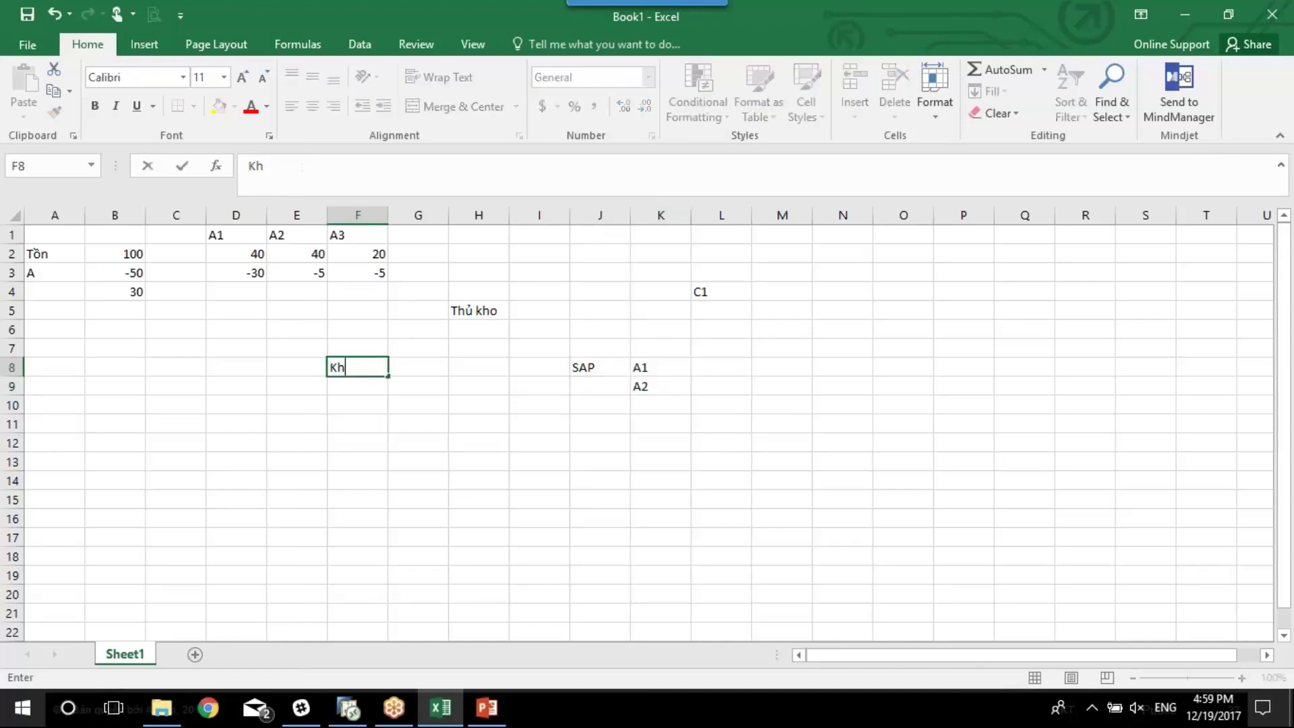
key(BackSpace)
key(BackSpace)
text(Vị trí)
key(Return)
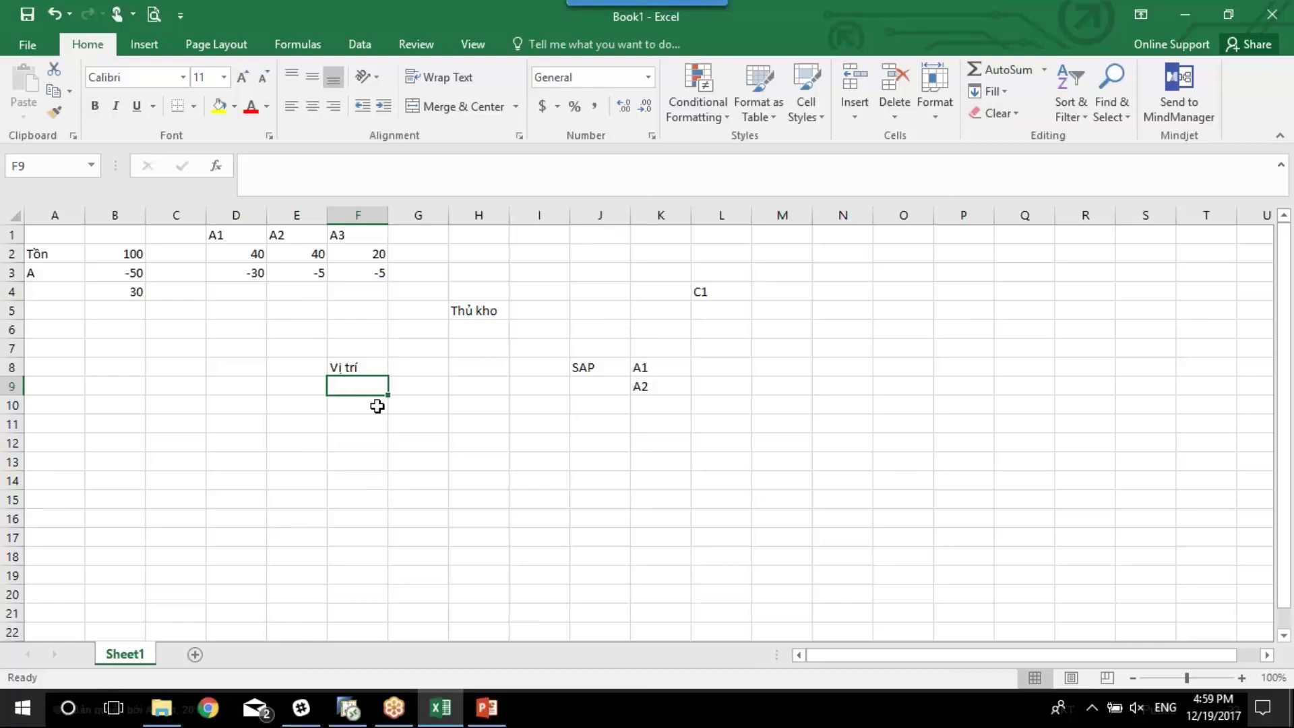
click(711, 310)
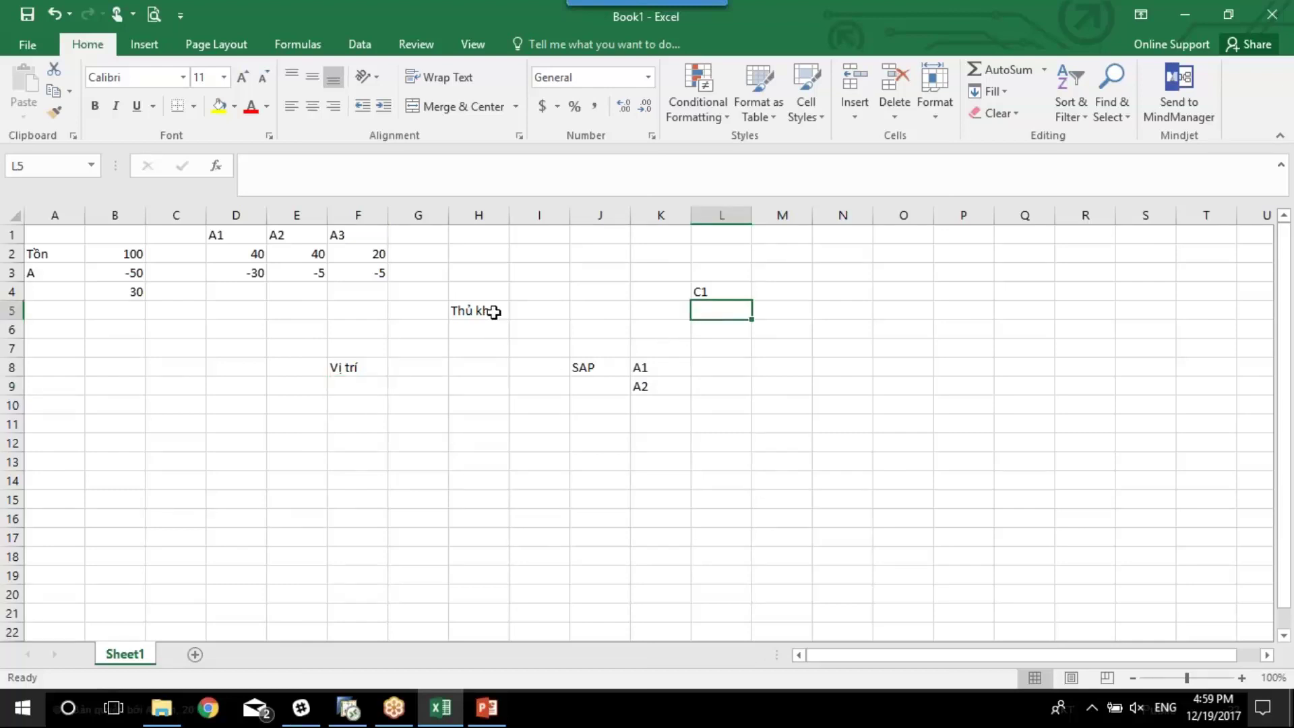
click(494, 311)
click(538, 310)
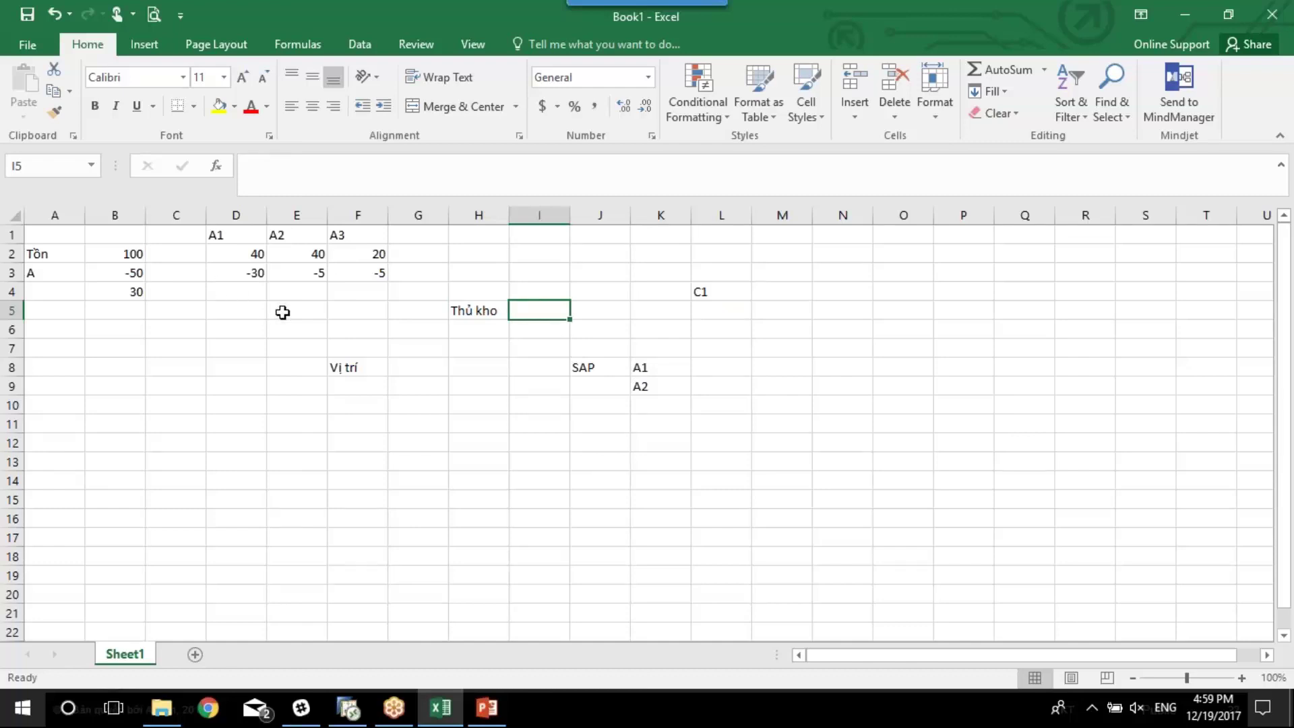
click(490, 312)
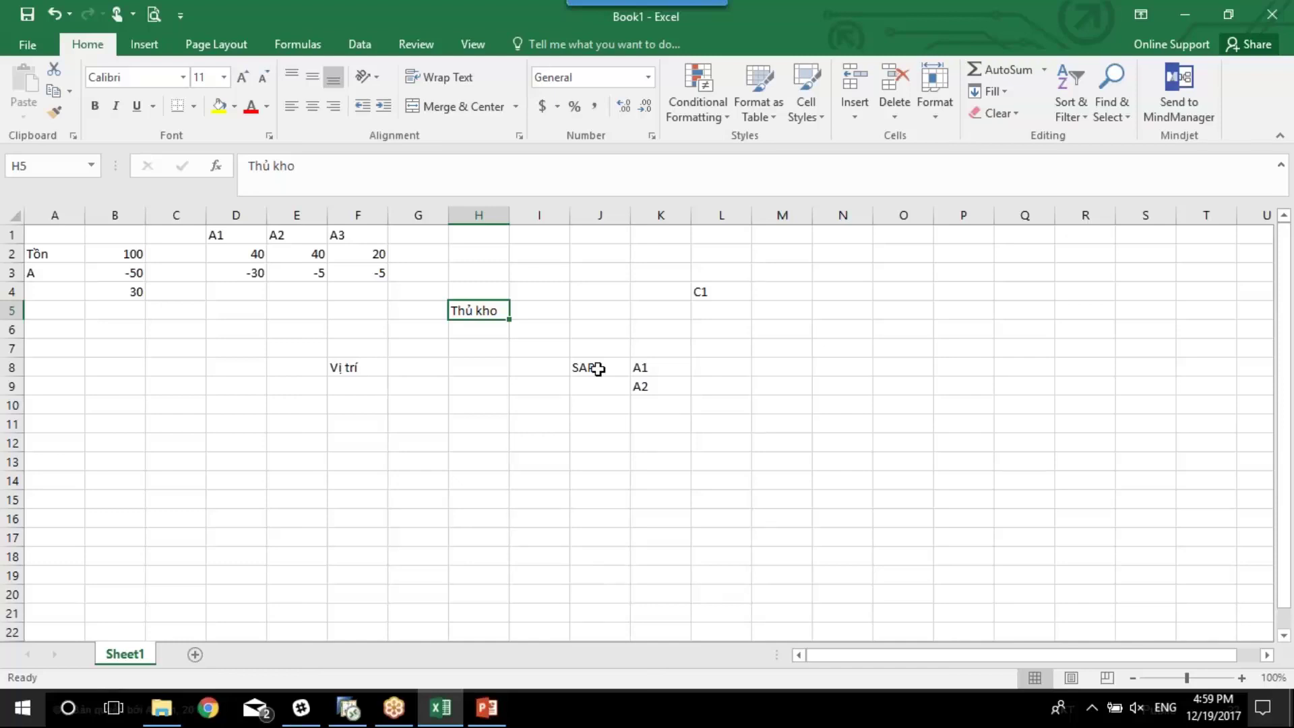
Enter C2 in cell L5, directly below C1
click(724, 311)
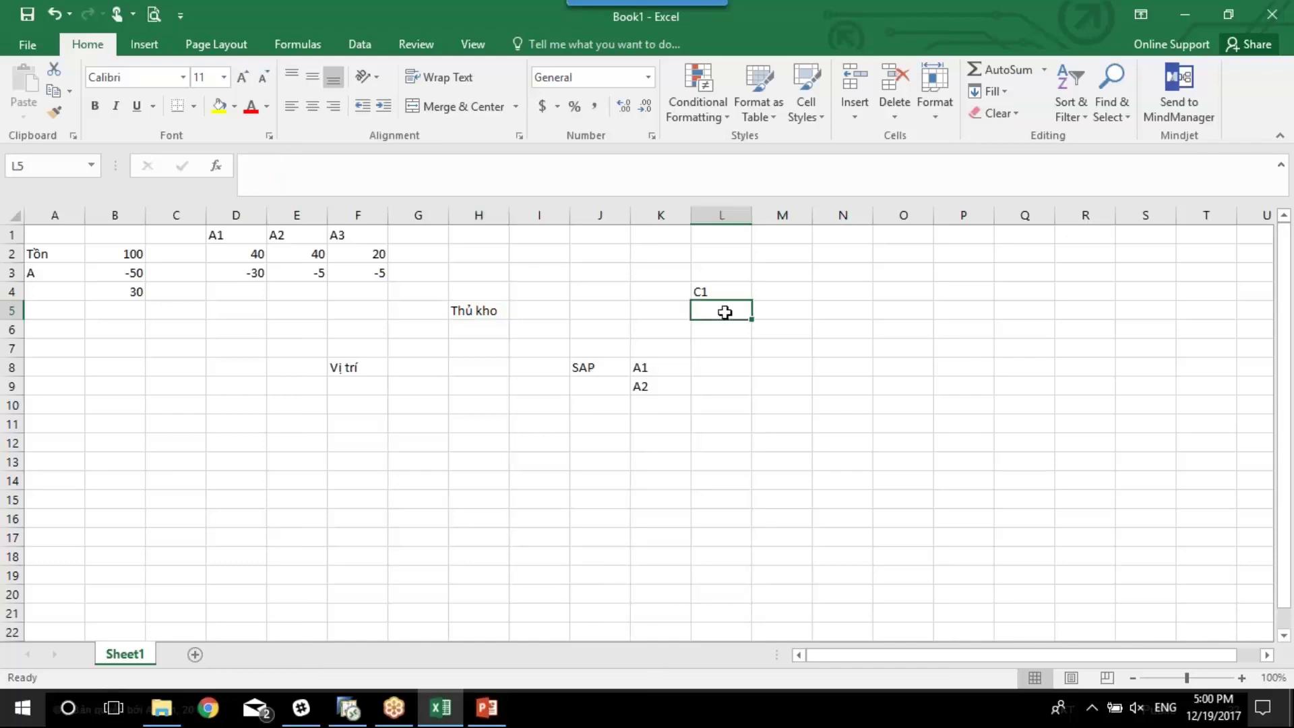
text(C12)
key(ctrl+Return)
click(721, 291)
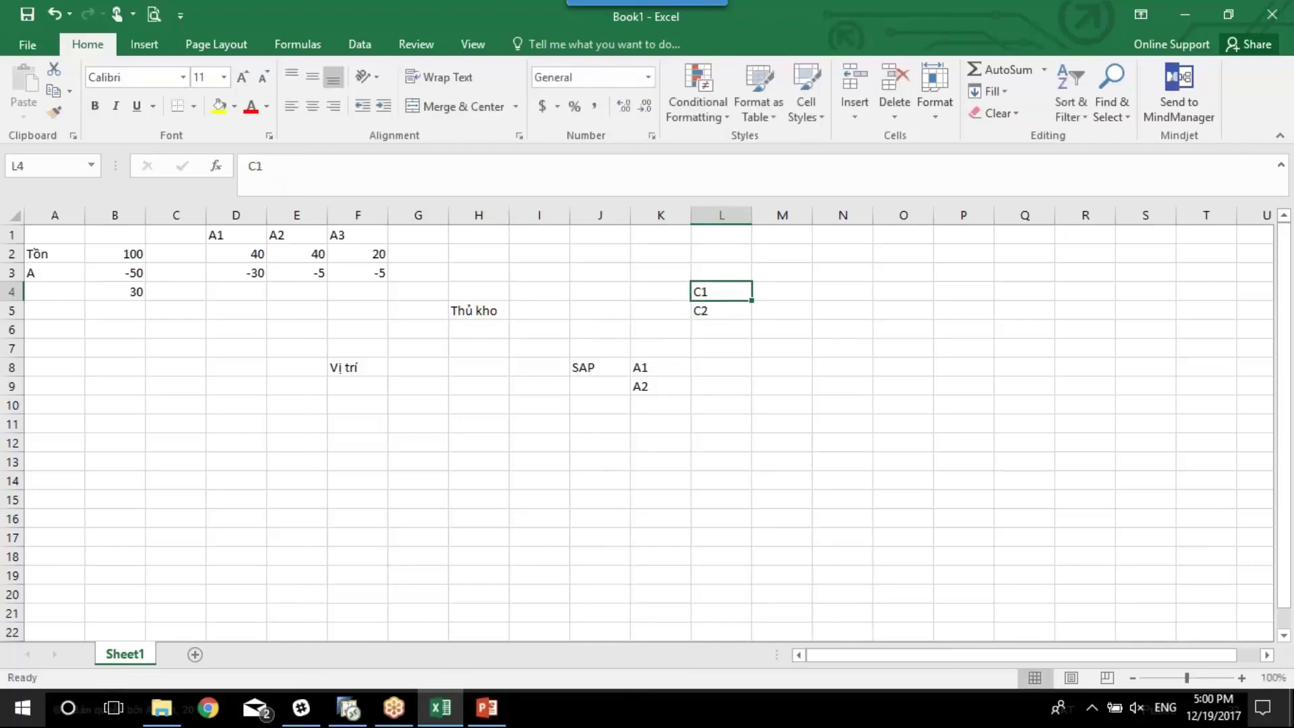
click(722, 310)
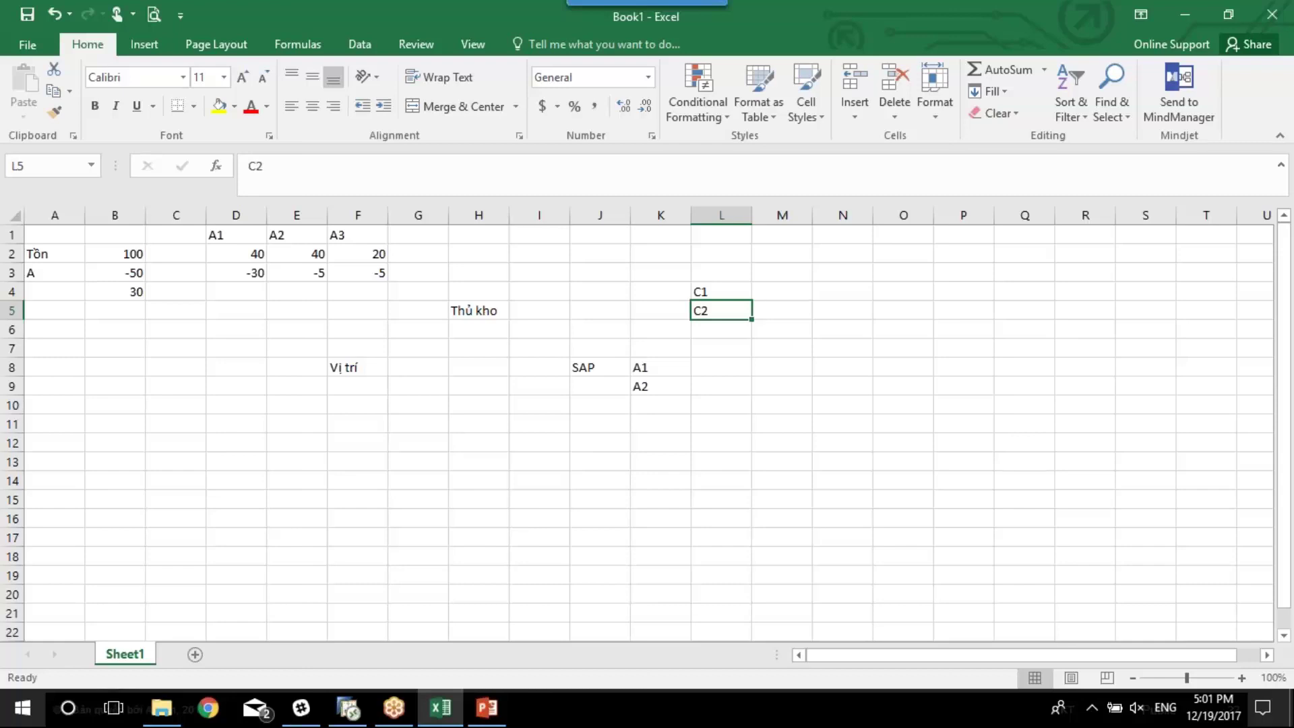
drag(641, 371, 648, 385)
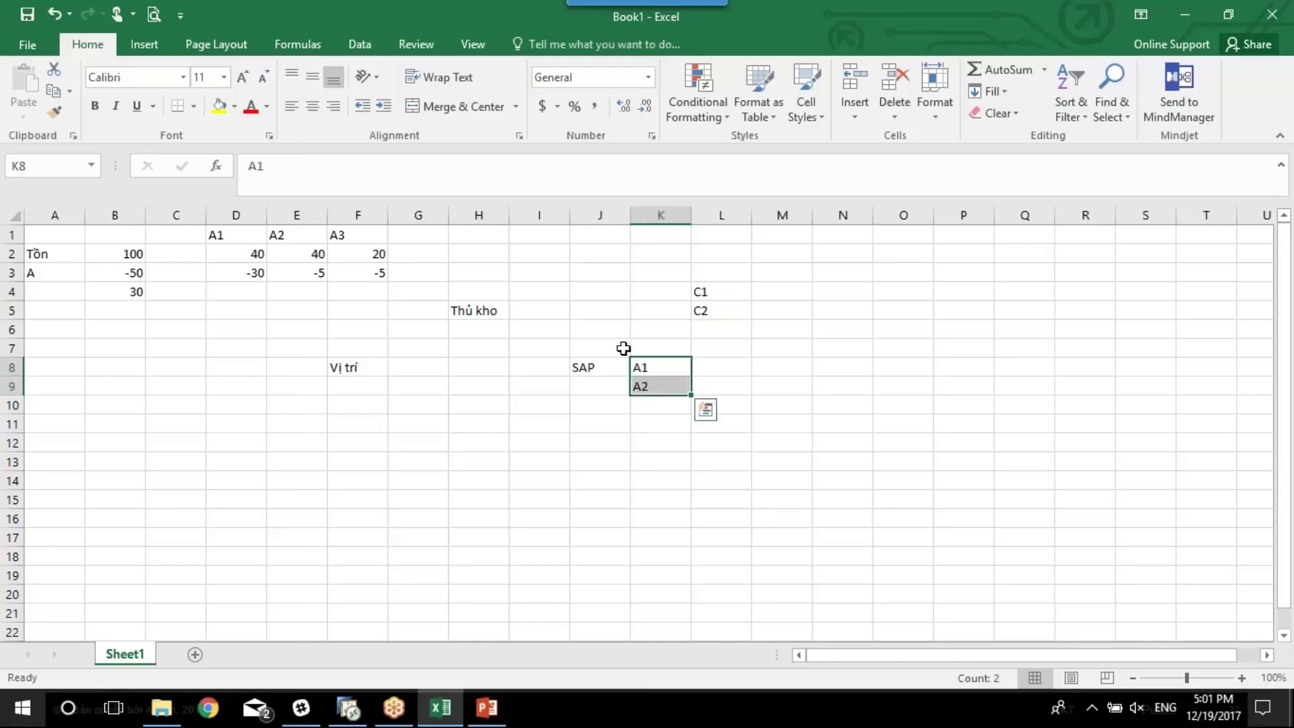
drag(600, 311, 656, 376)
click(656, 374)
click(653, 389)
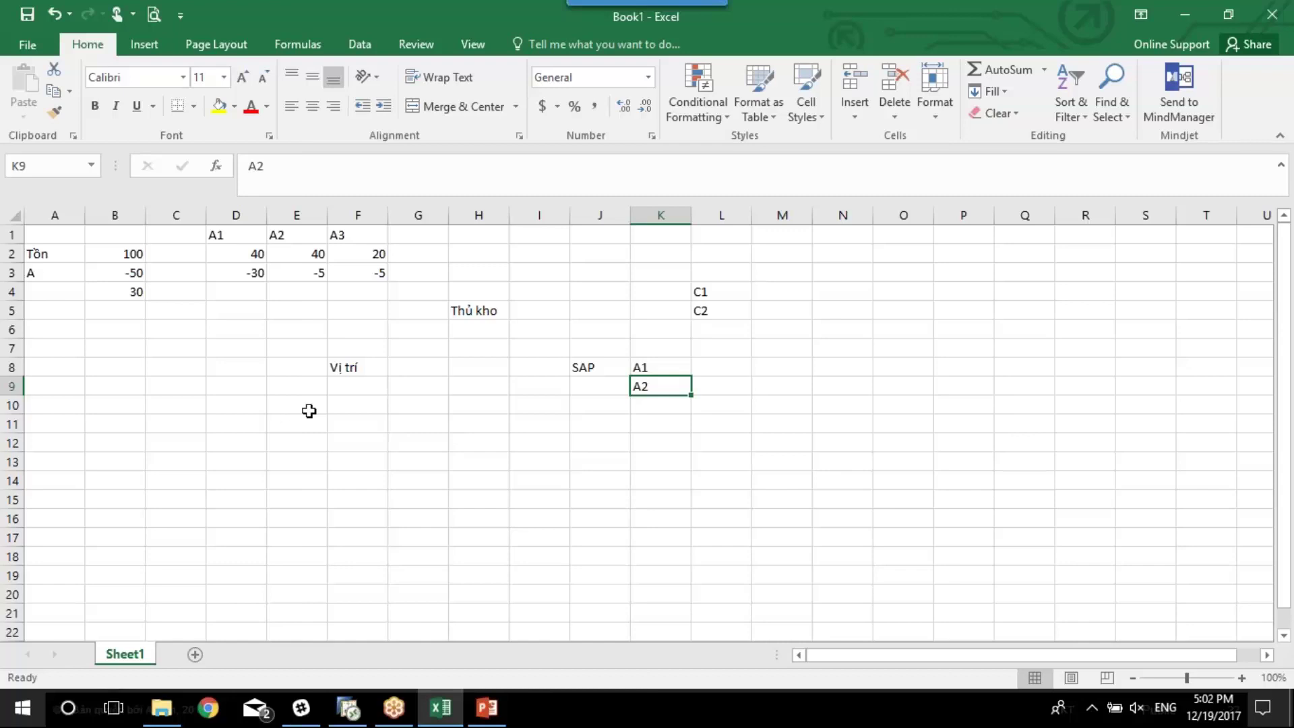
click(347, 371)
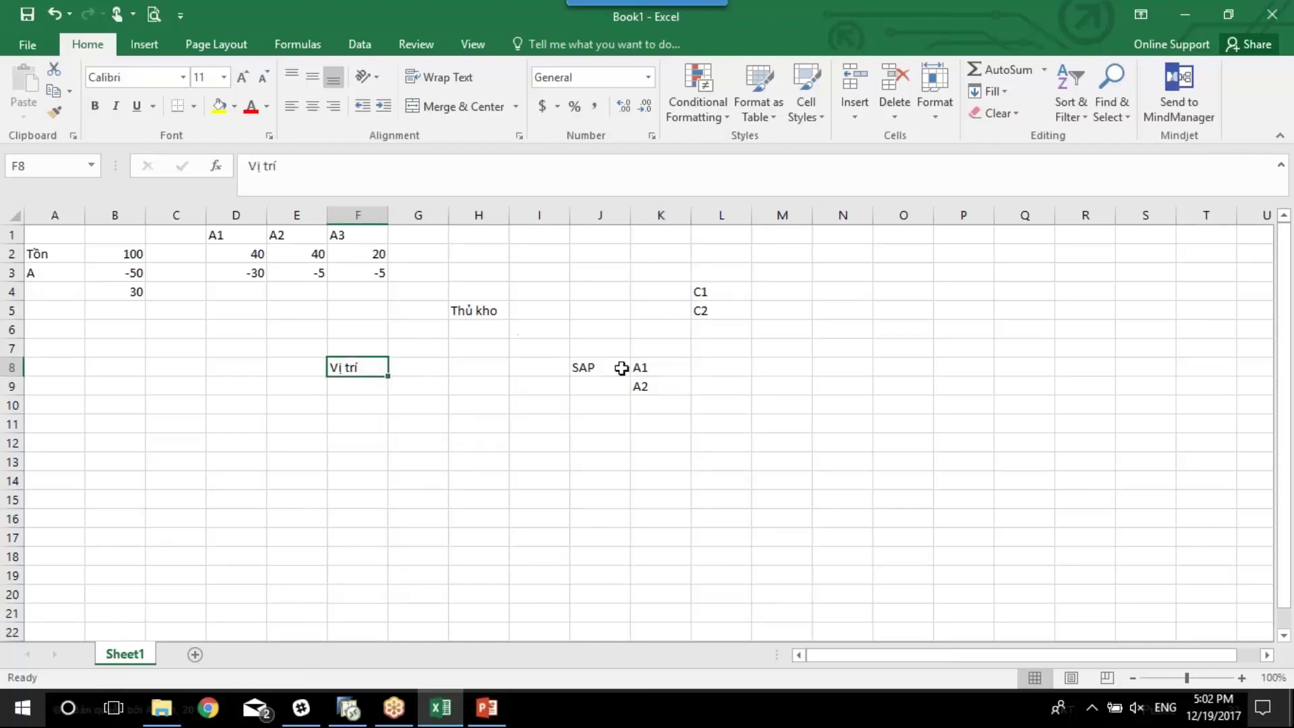
click(651, 373)
drag(654, 383, 648, 388)
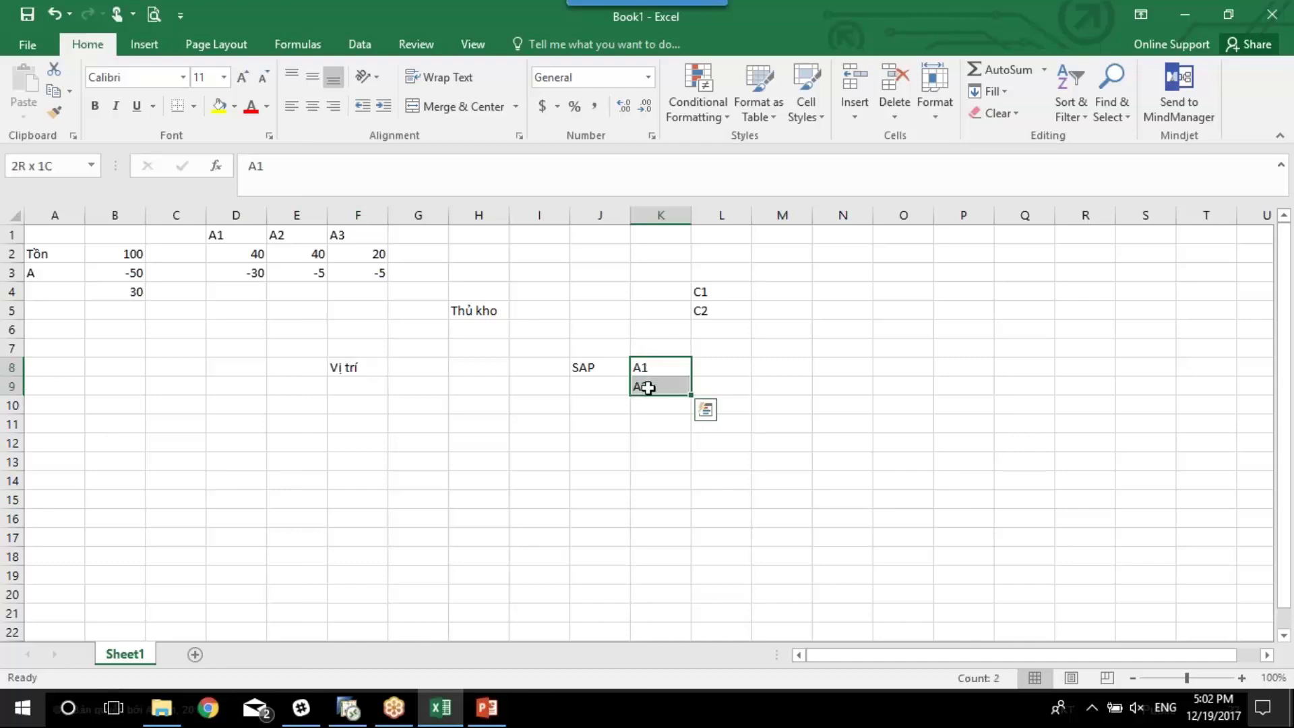
Enter 2 in cell L8 and 5 in cell L9, beside A1 and A2
click(710, 364)
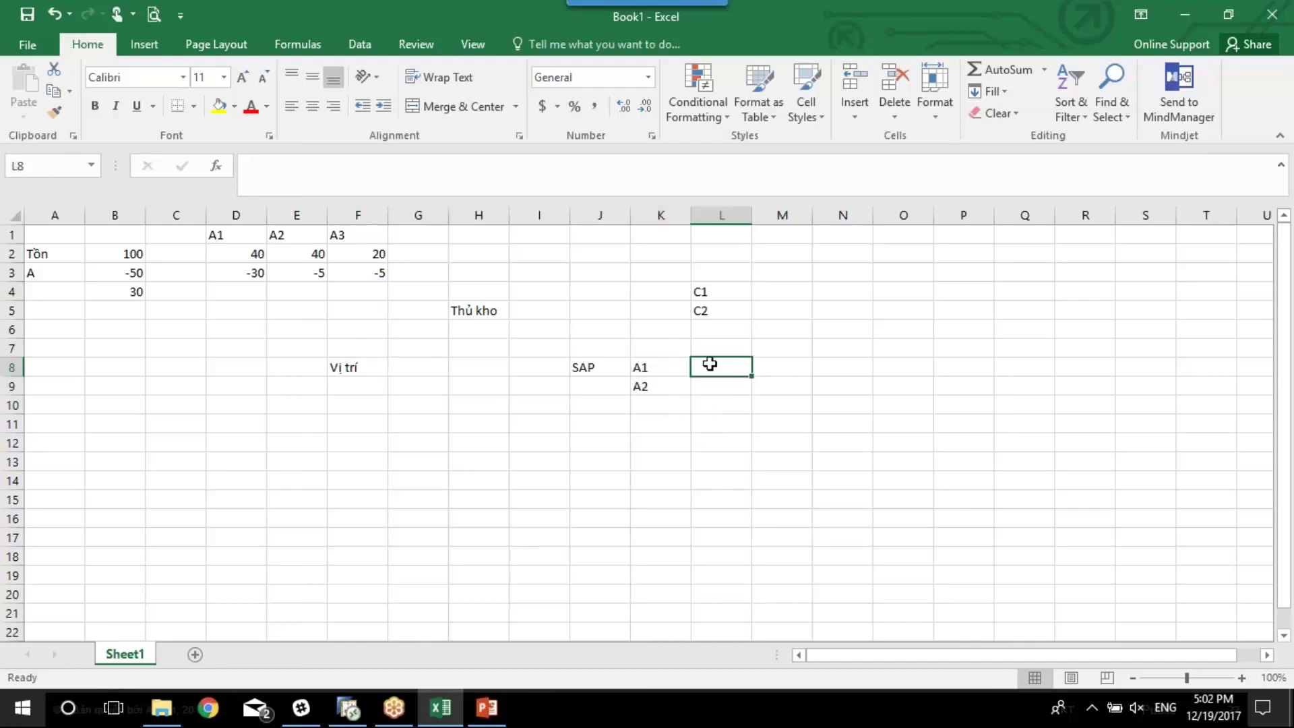
text(2)
key(Return)
text(5)
key(Up)
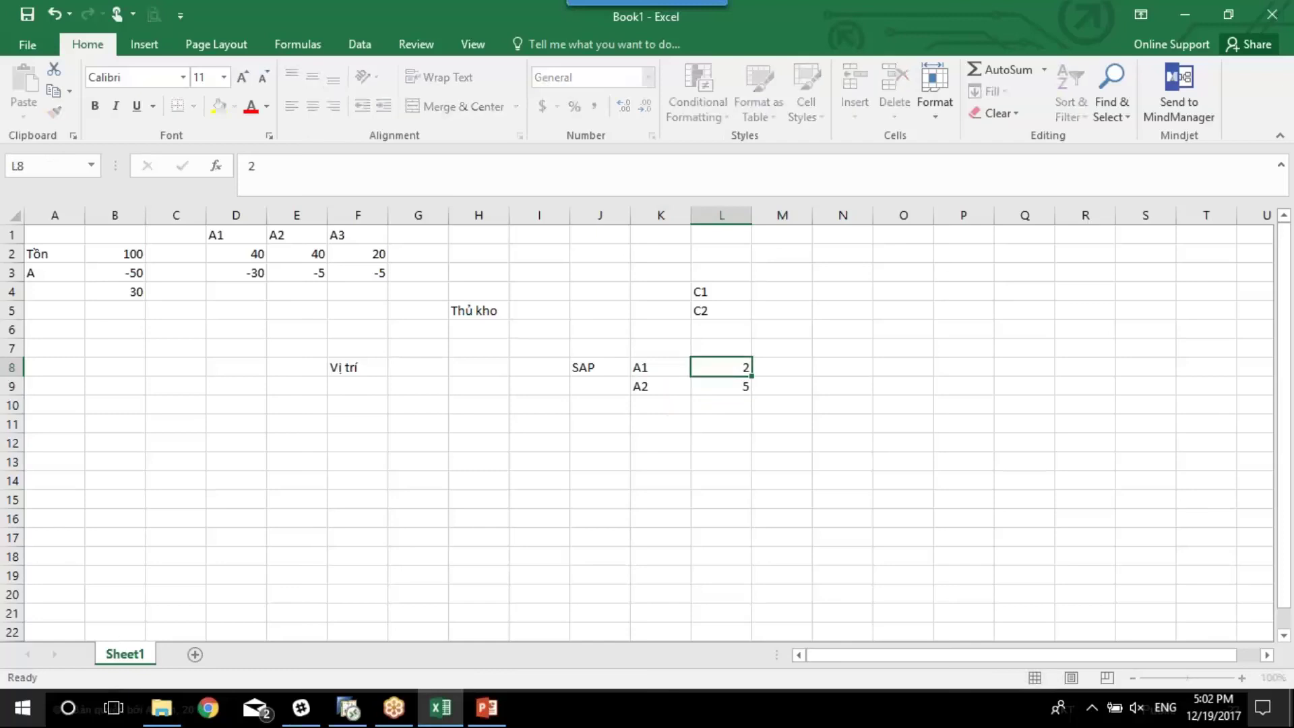
Set the quantities in cells L8 and L9 to 25 each, replacing the current entries
text(25)
key(Return)
text(25)
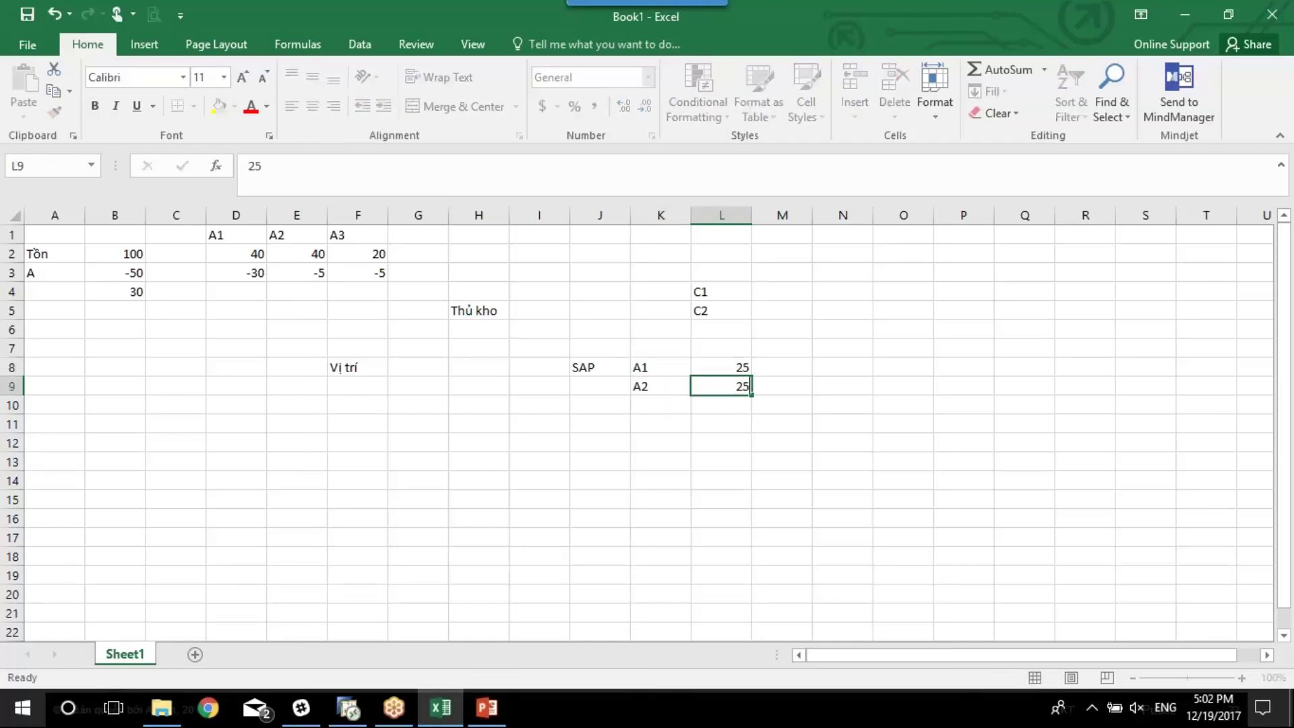
key(Up)
Examine the SAP positions A1 and A2 and their quantities in cells K8 to L9
drag(660, 368, 722, 386)
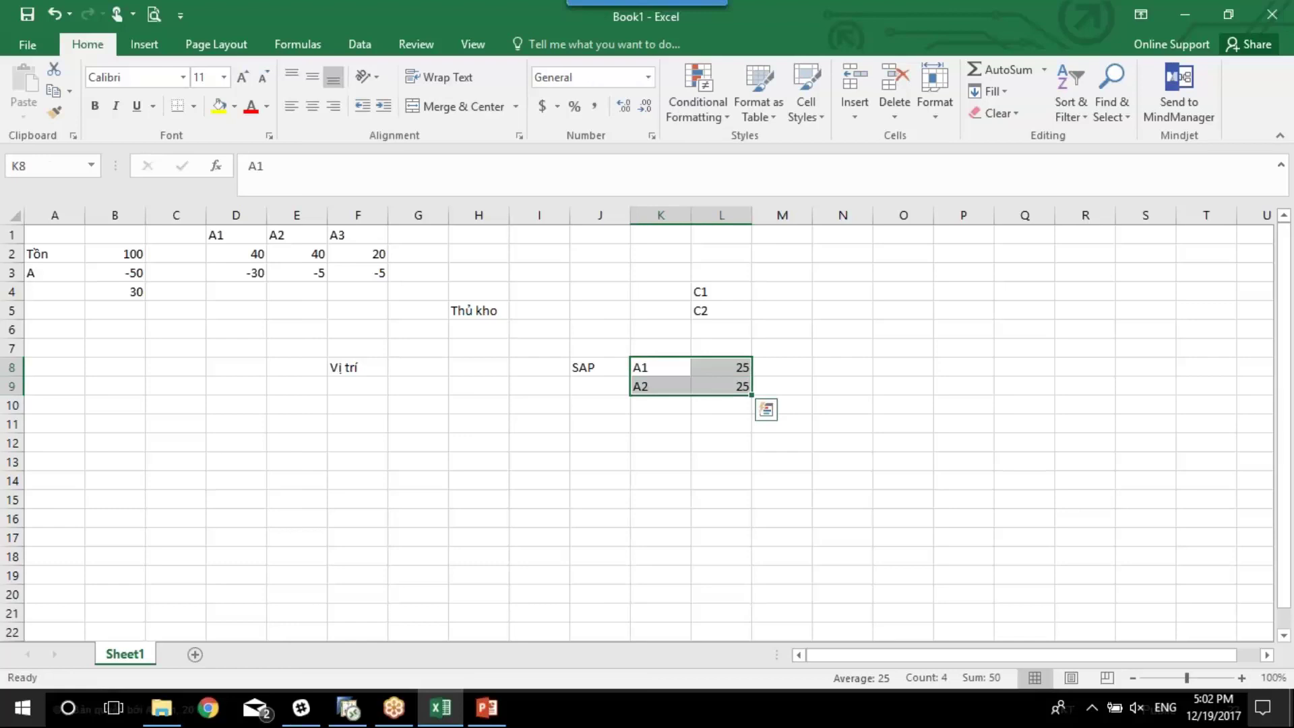
key(Up)
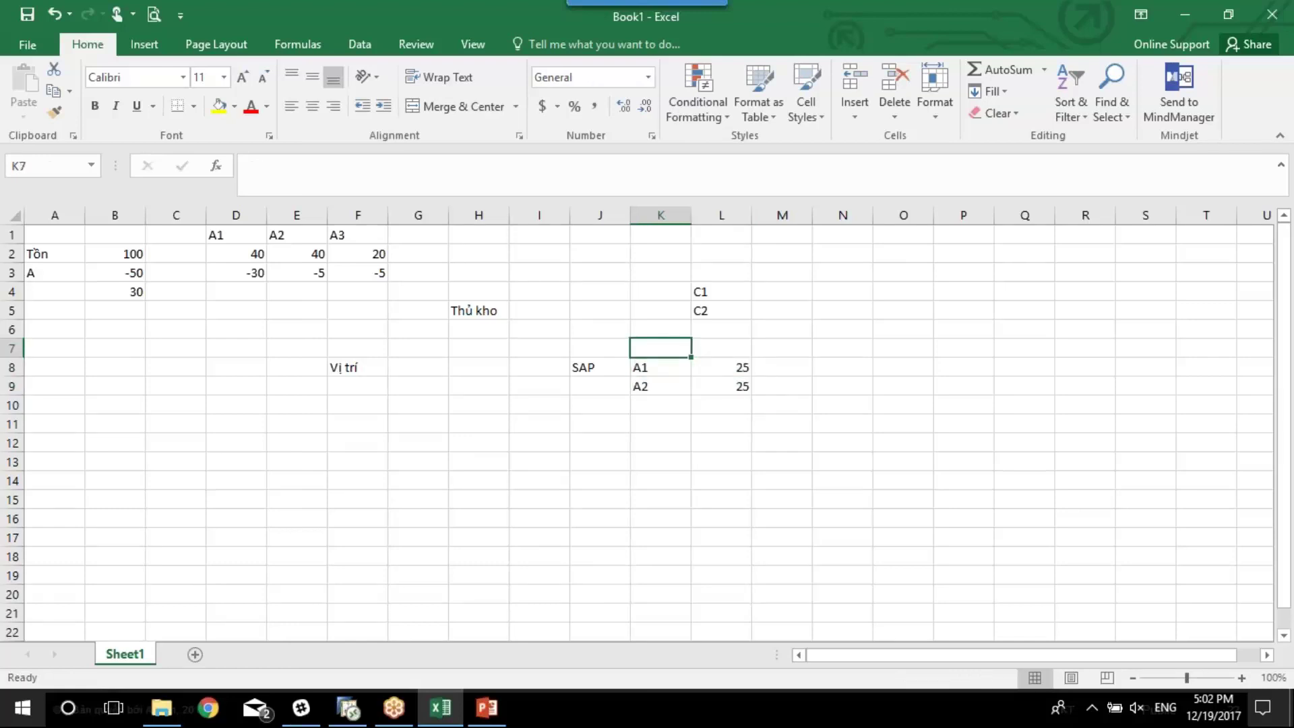
key(Down)
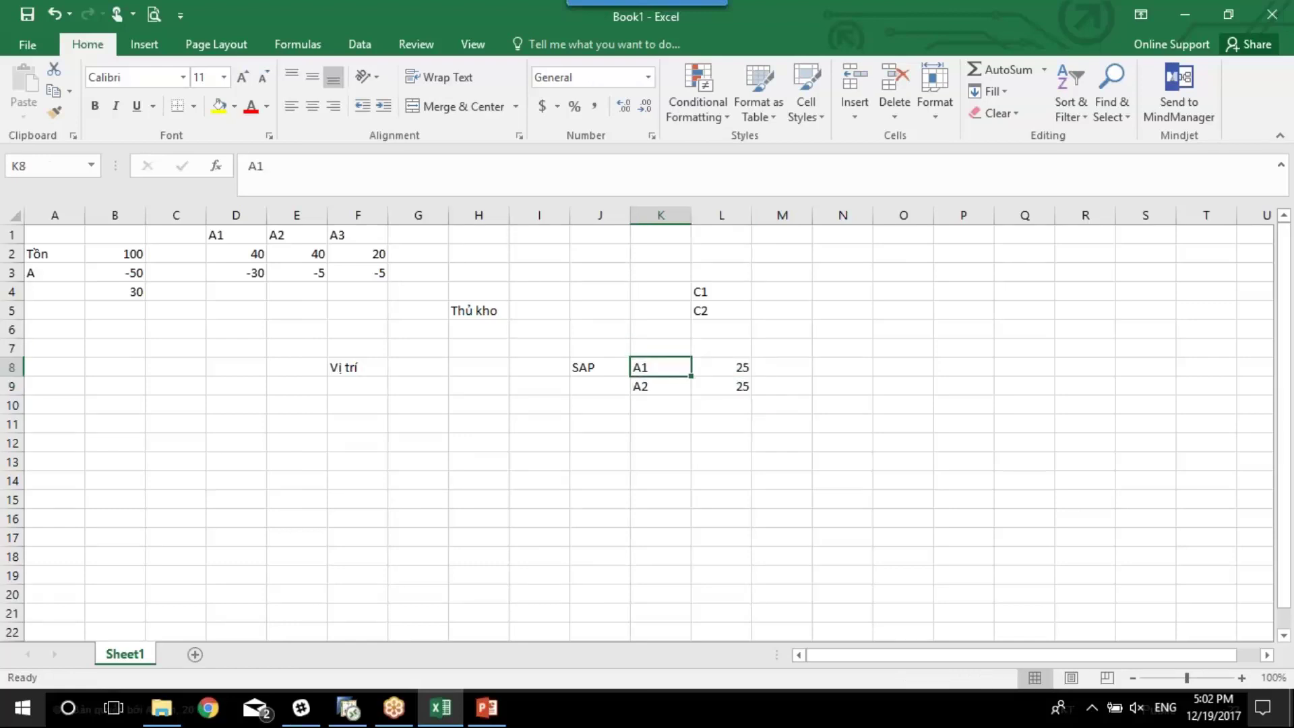
key(Right)
key(Left)
key(shift+Right)
key(Down)
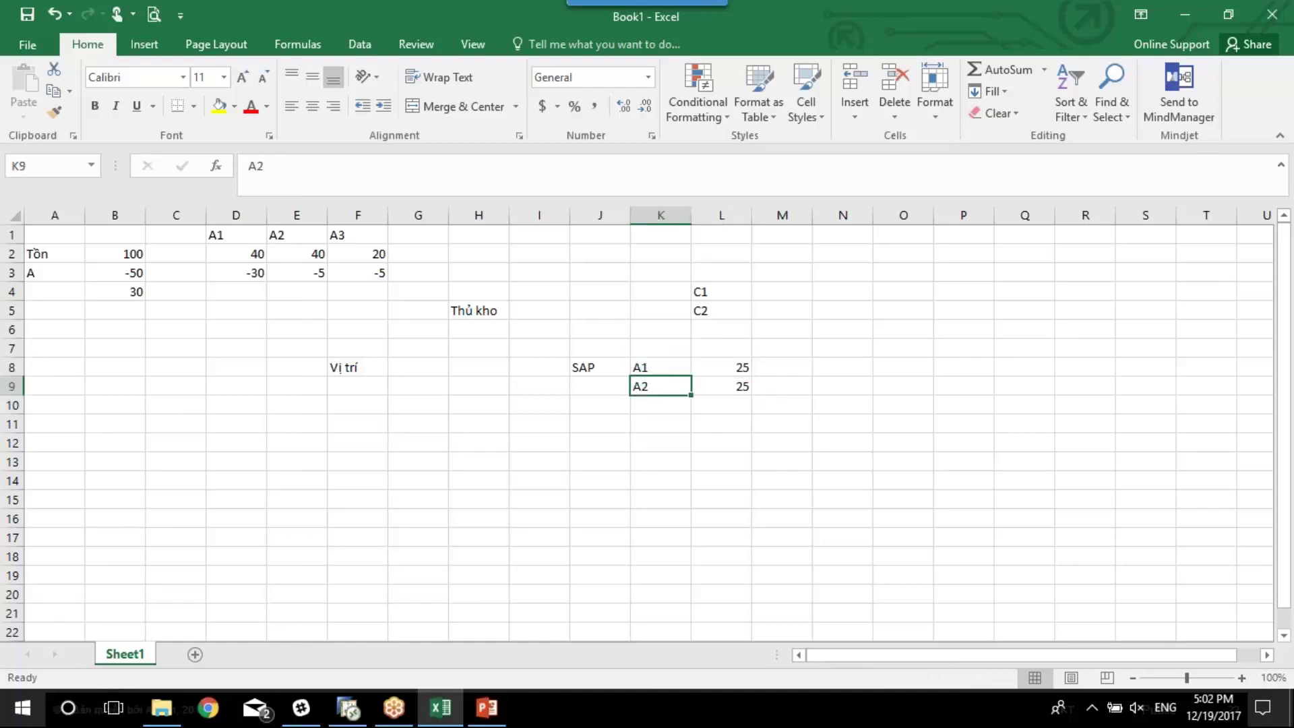
key(Right)
key(Left)
key(Up)
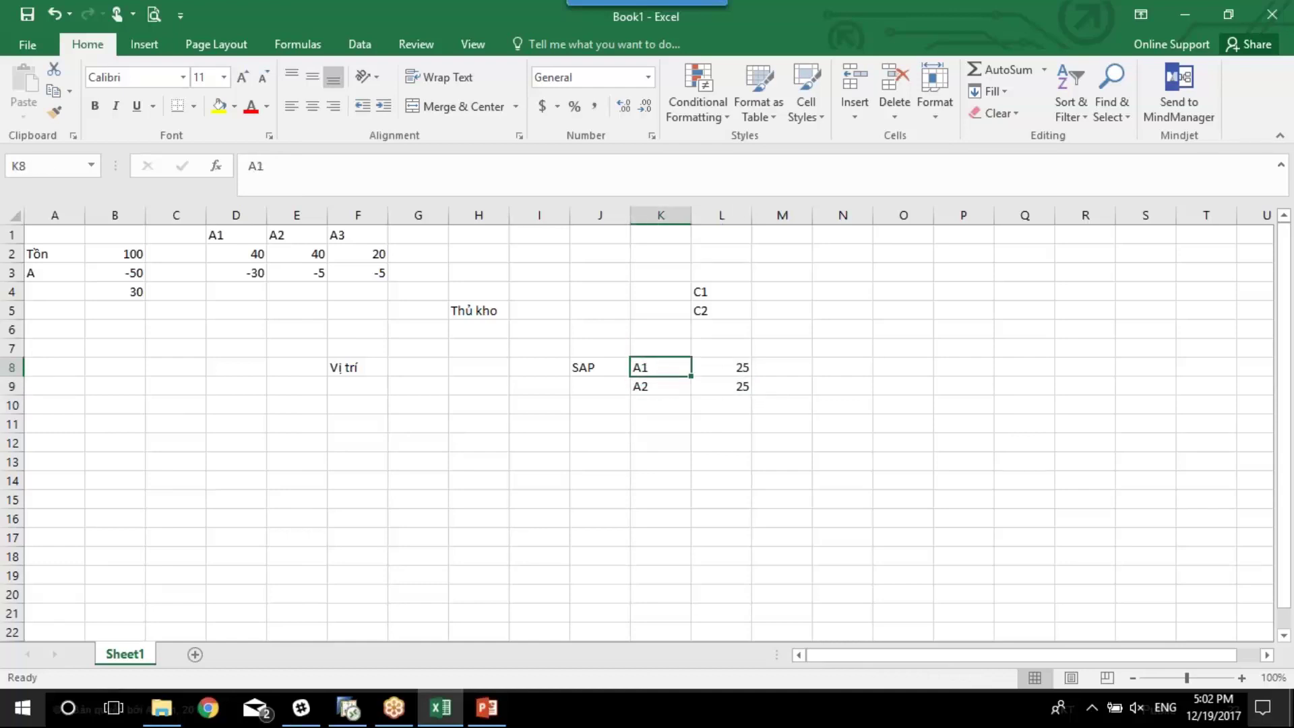
key(shift+Right)
key(shift+Down)
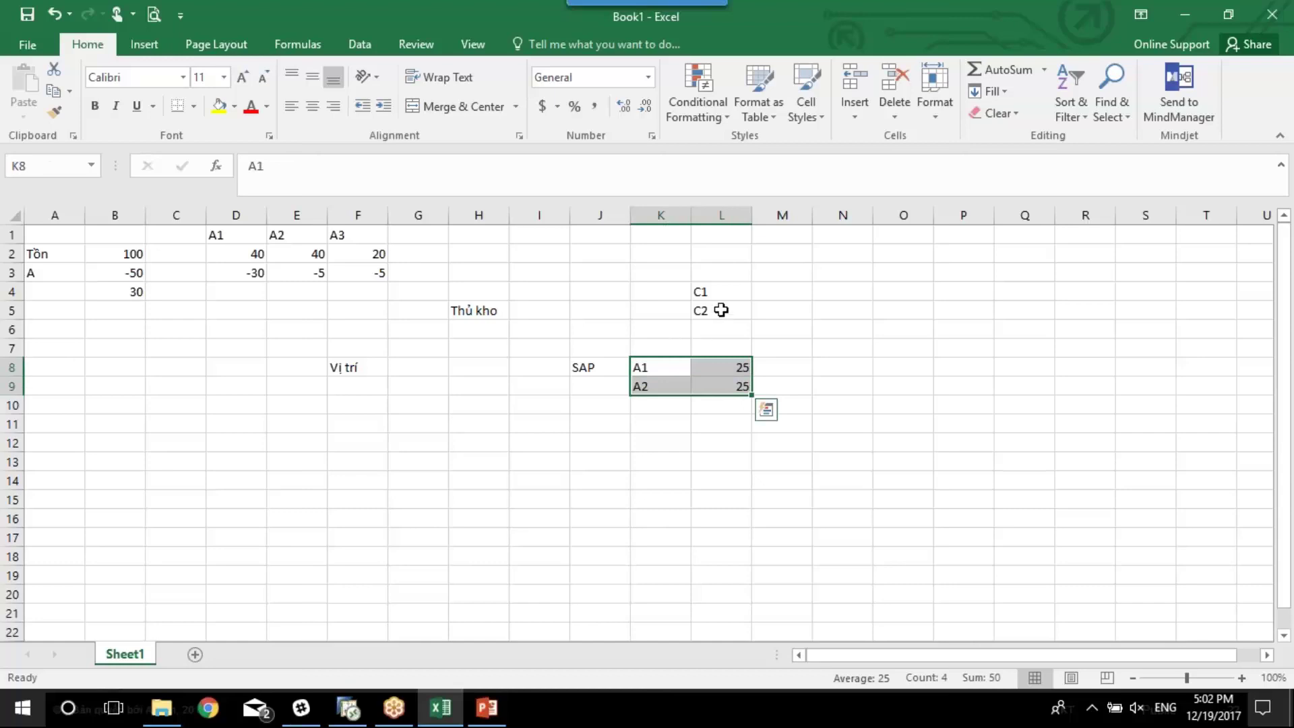
drag(662, 370, 662, 387)
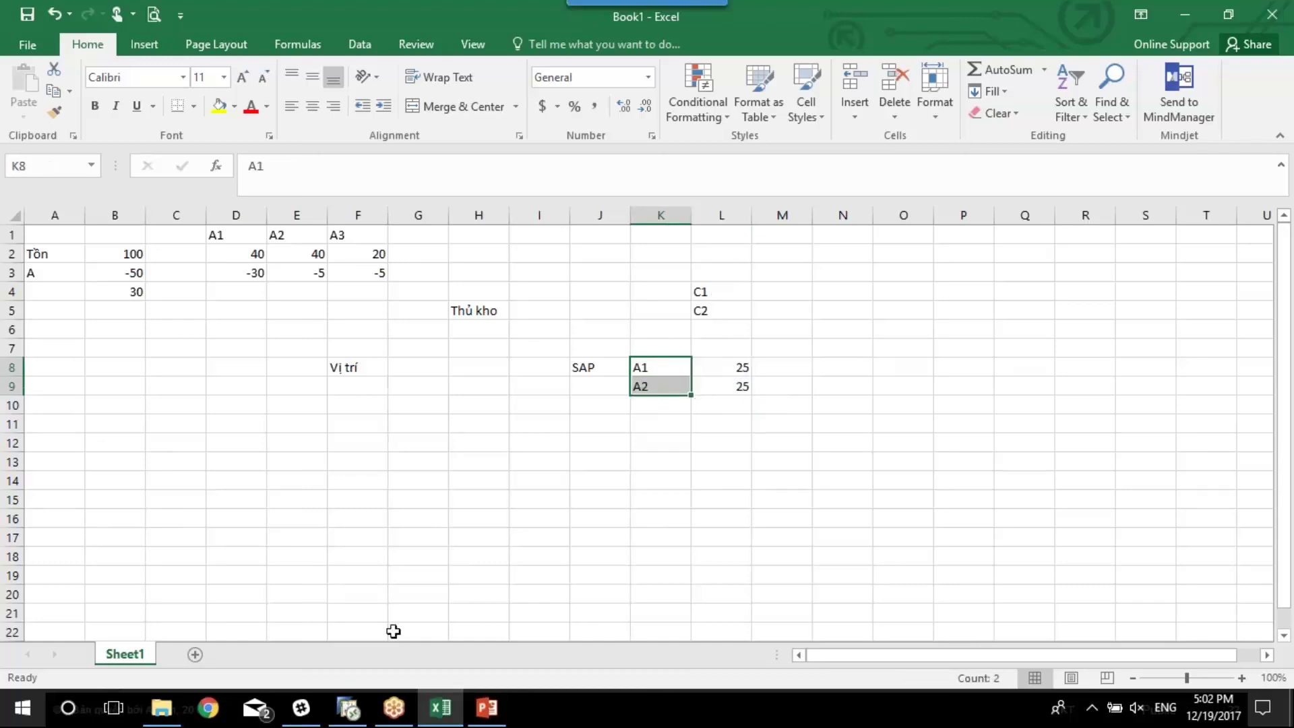
Switch to SAP Business One and choose Công ty TNHH TM dịch vụ ABC as the delivery's customer
click(368, 720)
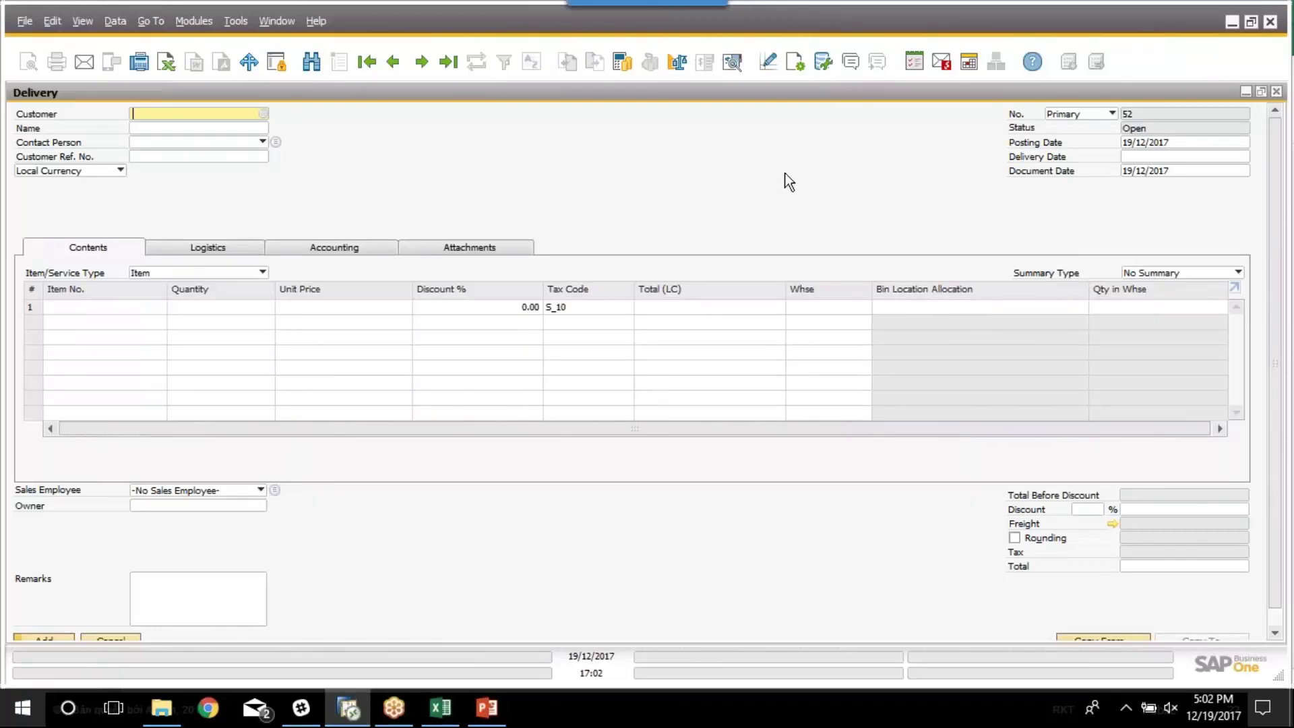
key(Tab)
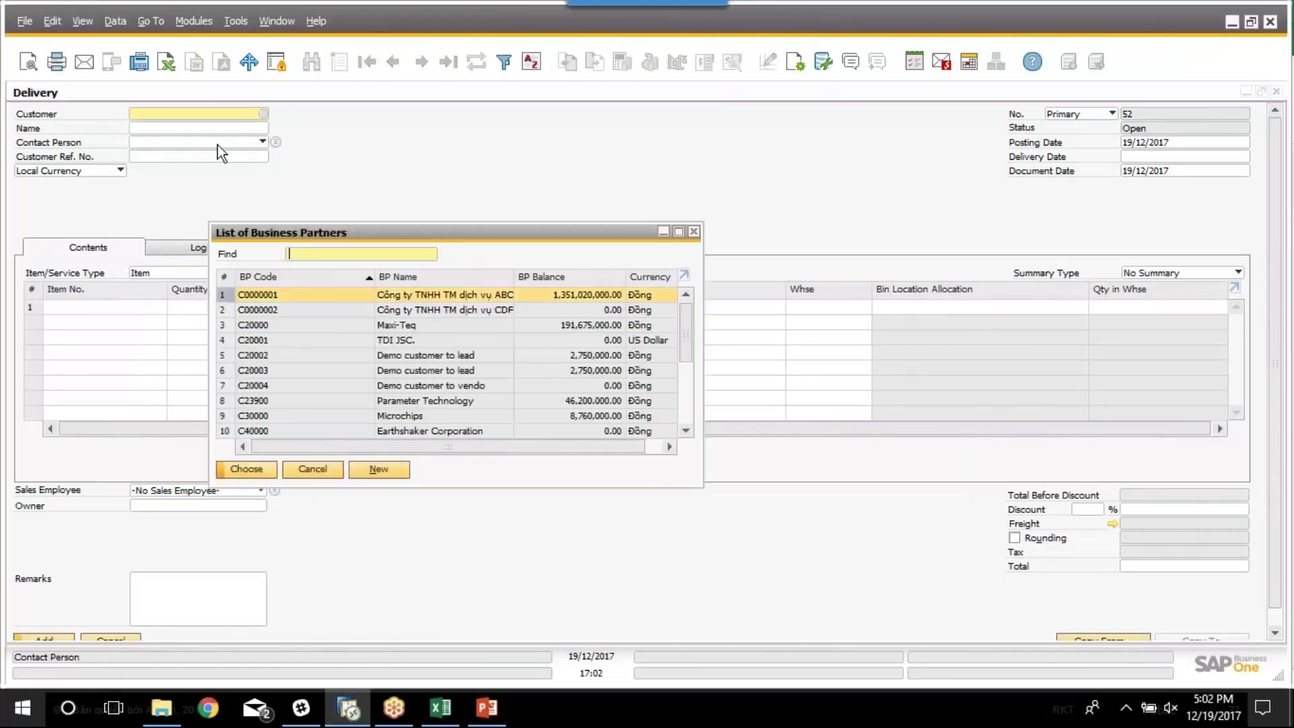
key(Return)
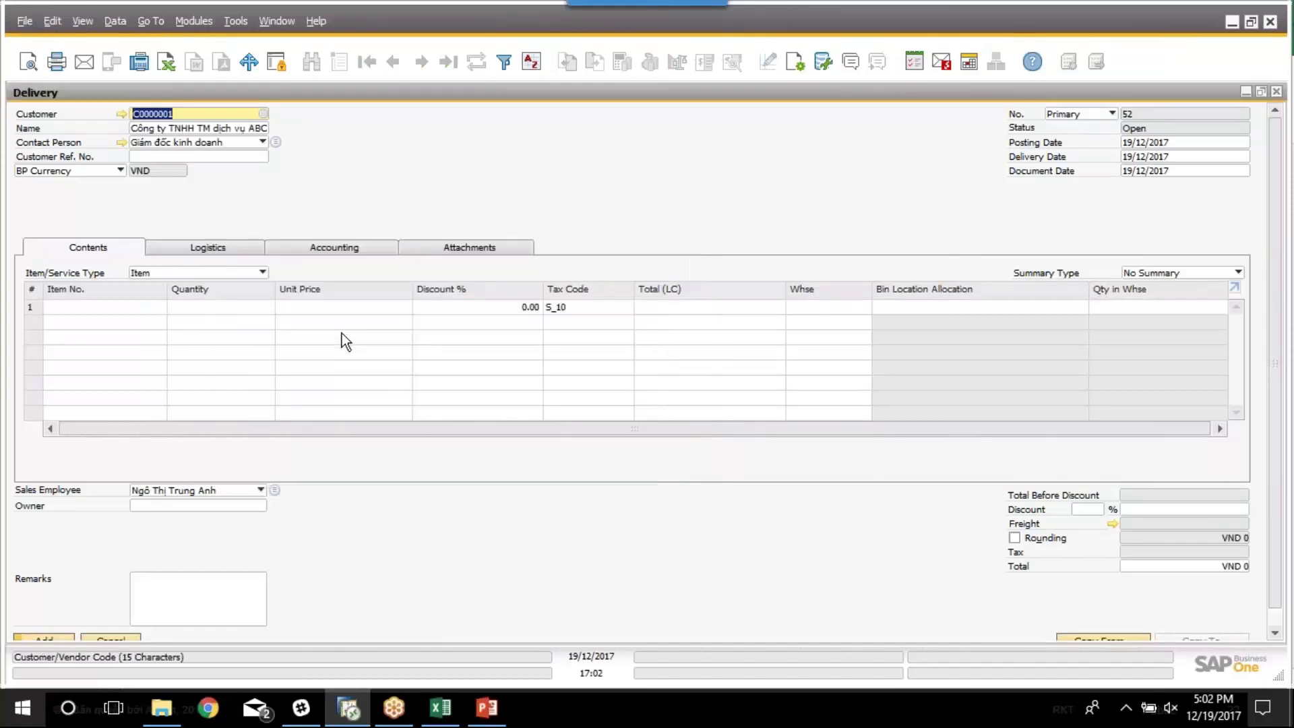
Fill the first delivery row with item A00001, quantity 10 and warehouse 05
click(135, 307)
key(Tab)
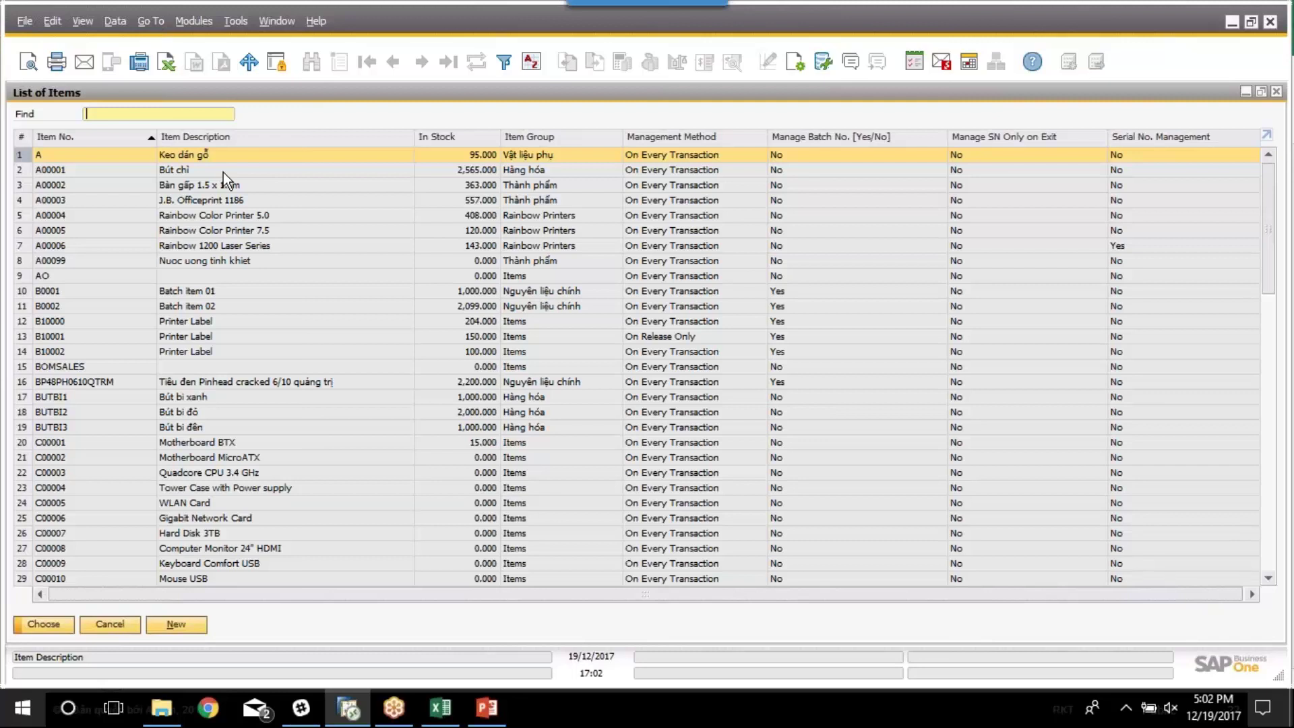
double_click(139, 167)
key(Tab)
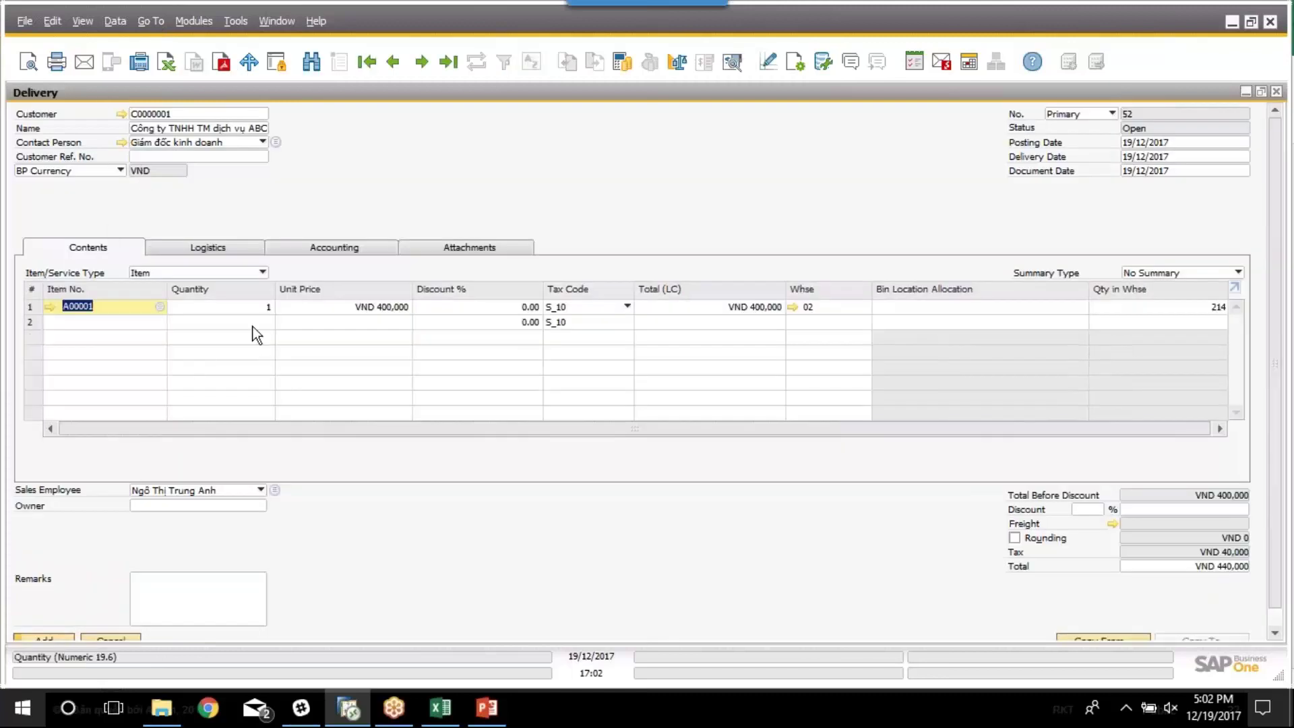
text(10)
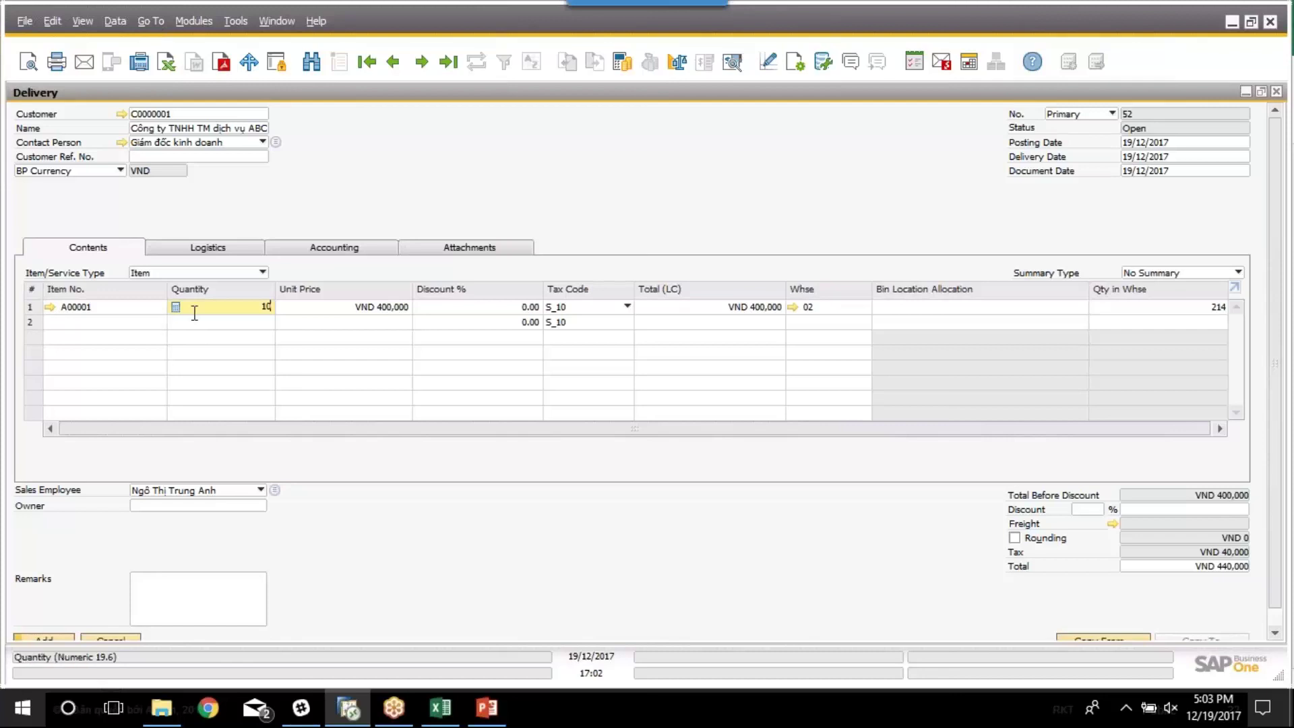
click(807, 308)
text(05)
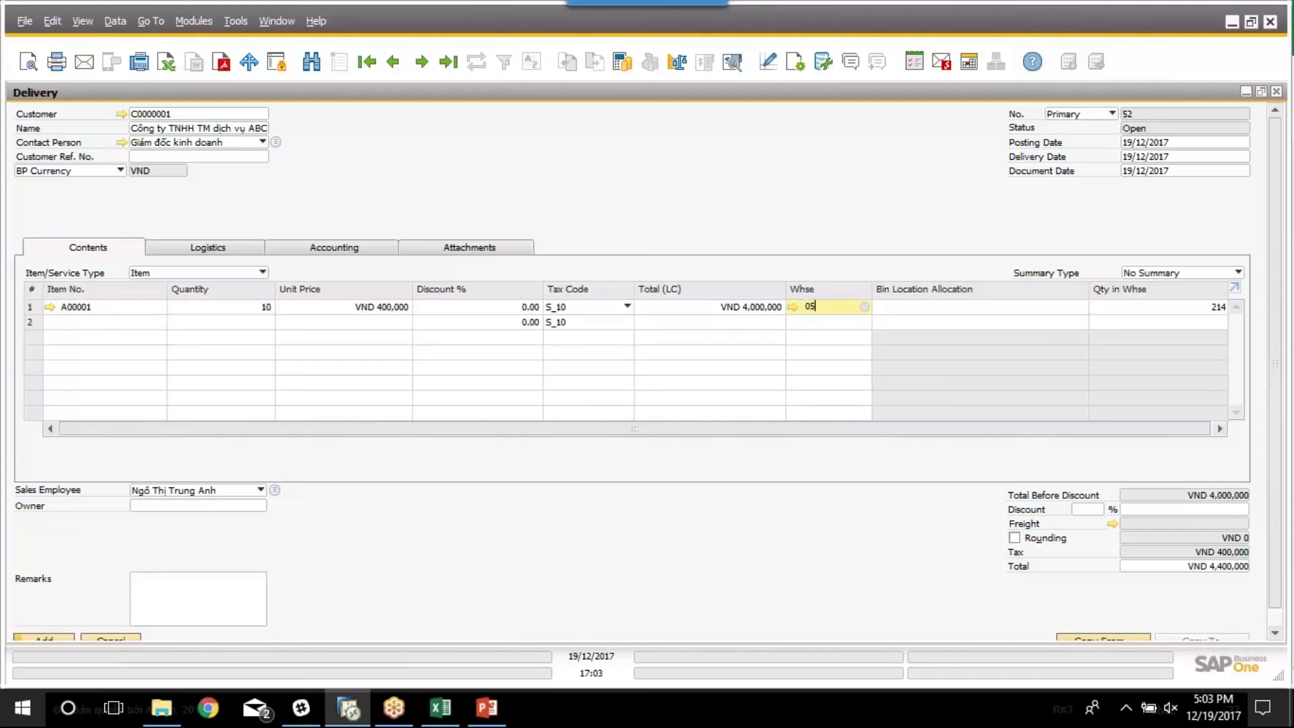
key(Tab)
Try automatic bin allocation by Ascending Quantity for the 10 units of A00001, and discard the allocation
click(881, 307)
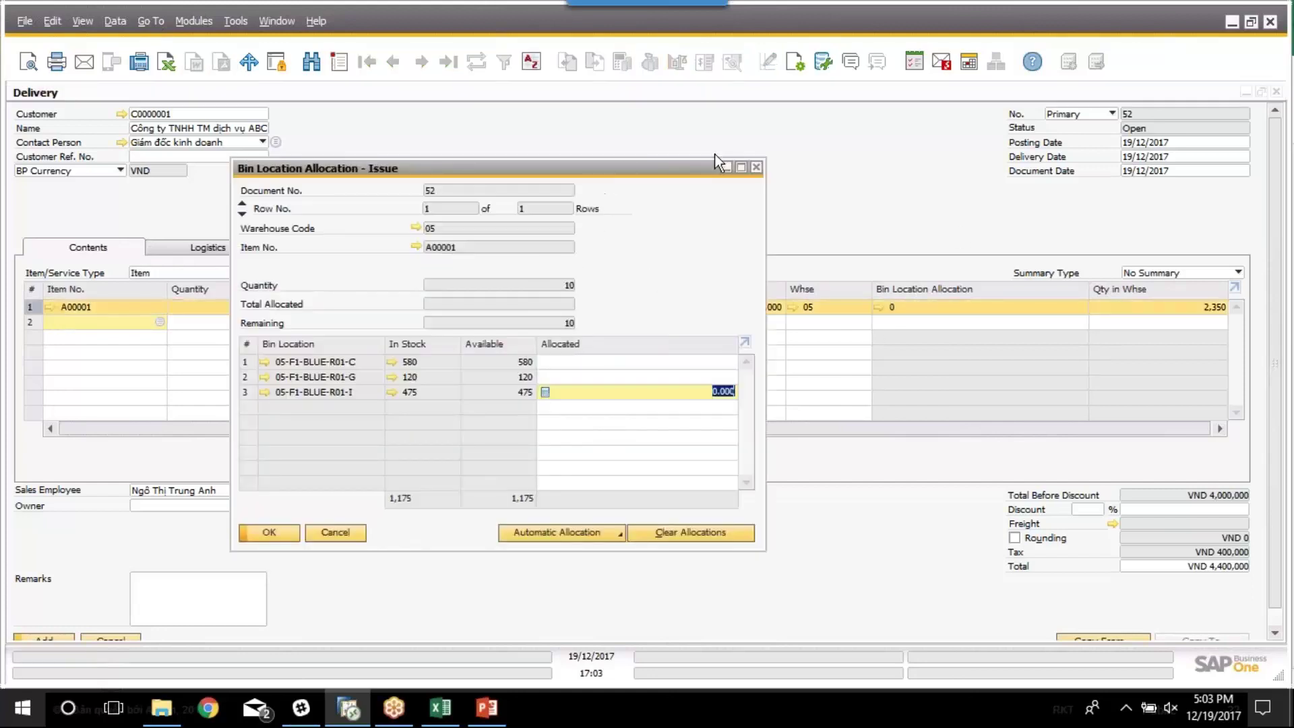
drag(715, 157, 858, 130)
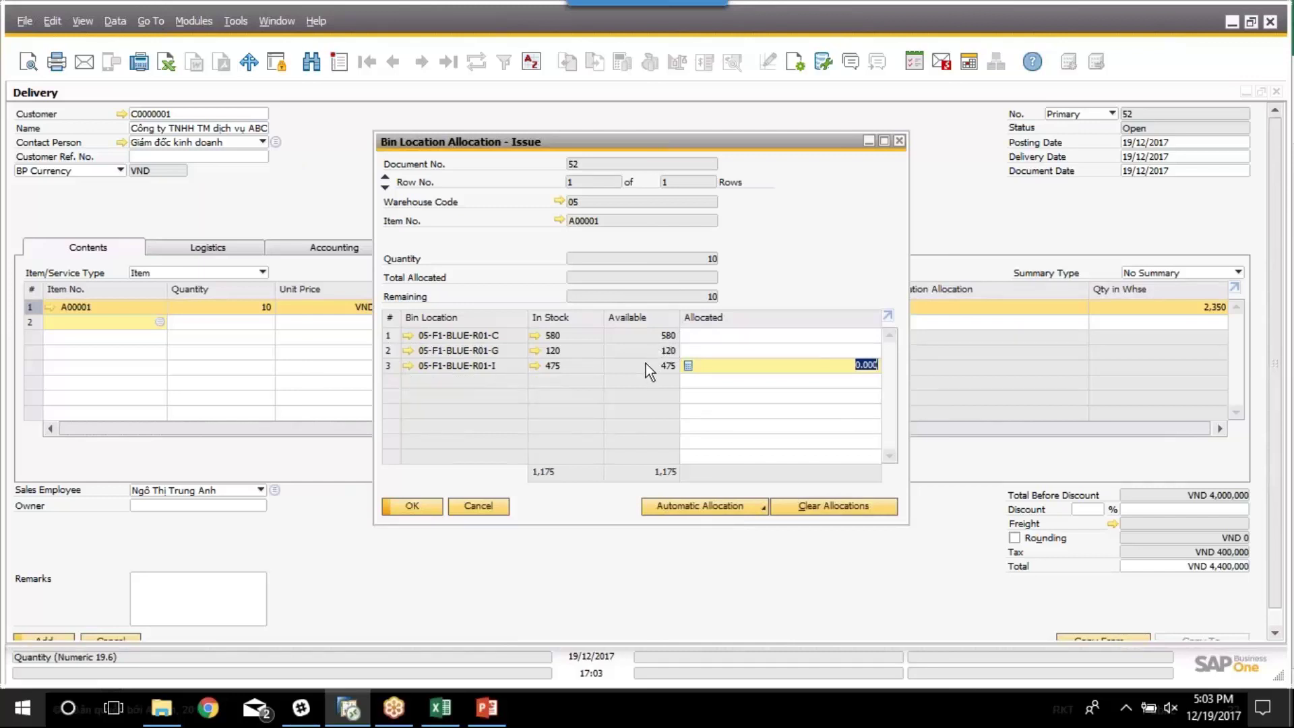
click(661, 514)
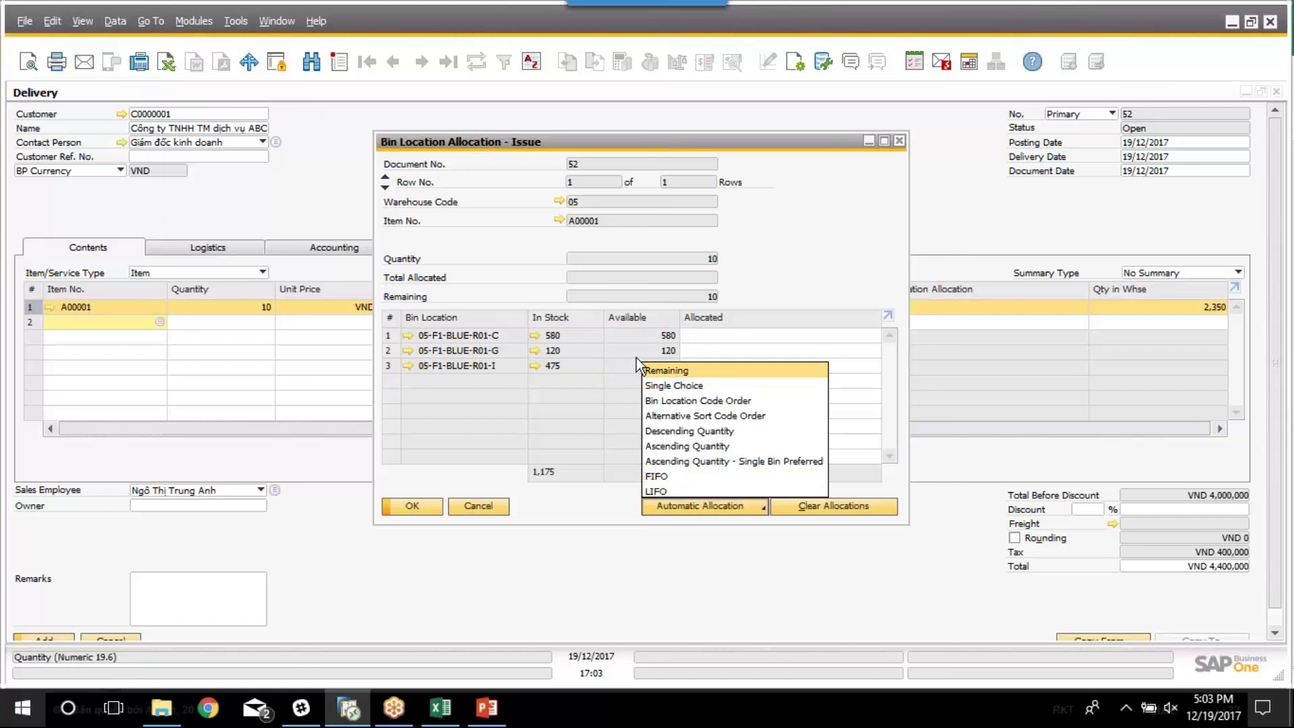
click(687, 448)
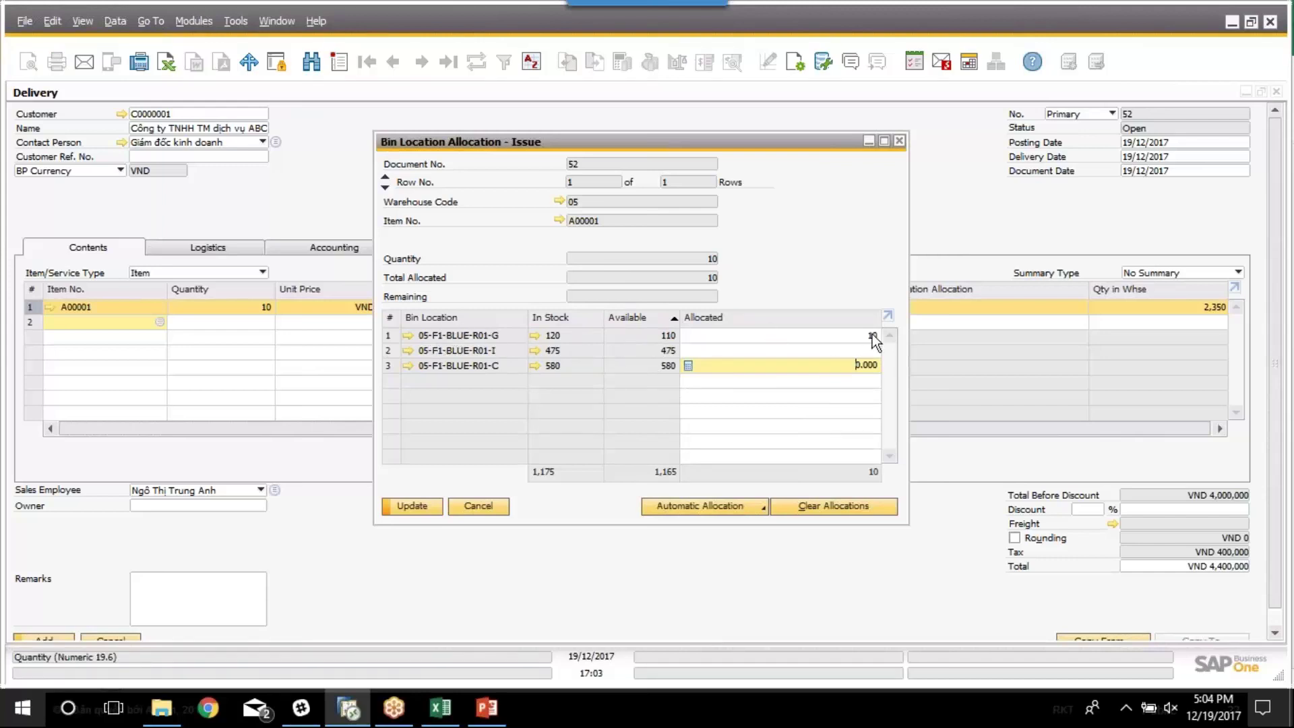
click(493, 508)
Set the A00001 row's quantity to 150 and open its bin location allocation
click(257, 307)
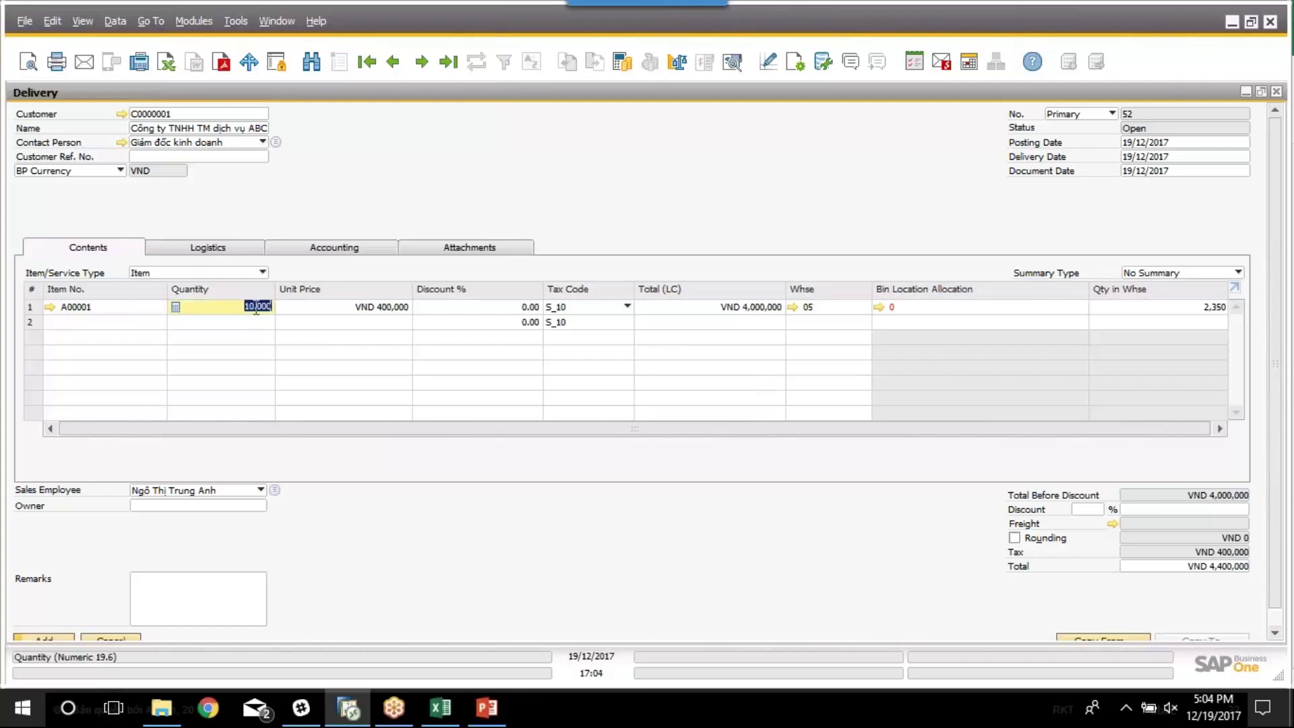
text(150)
key(Tab)
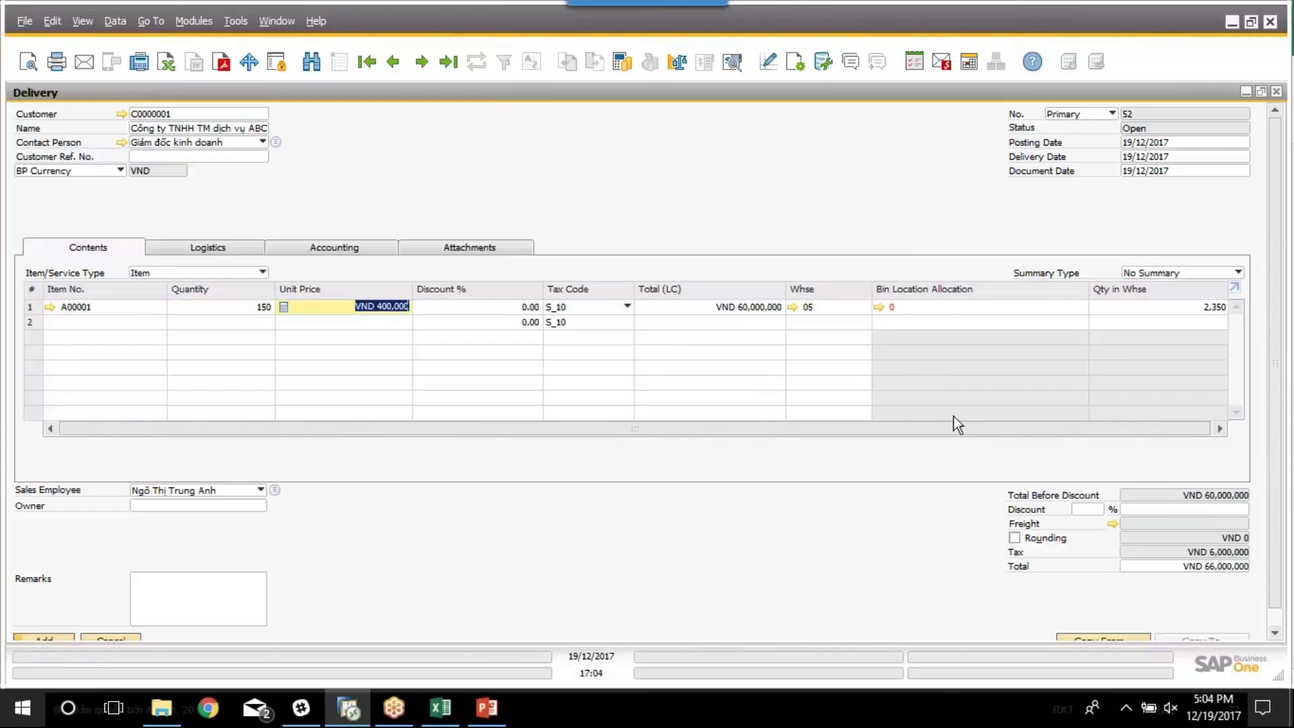
click(879, 308)
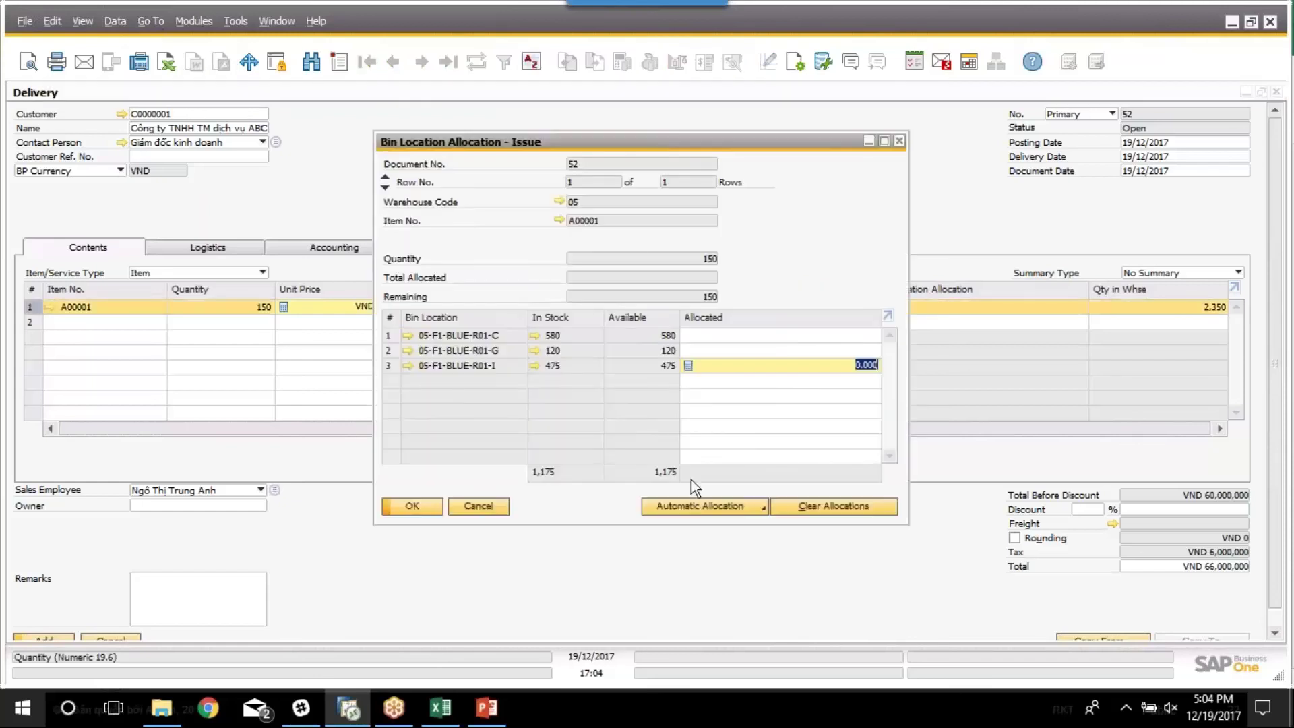
Try automatic allocation of the 150 units by Descending Quantity, by Ascending Quantity, and by Descending Quantity again
click(698, 505)
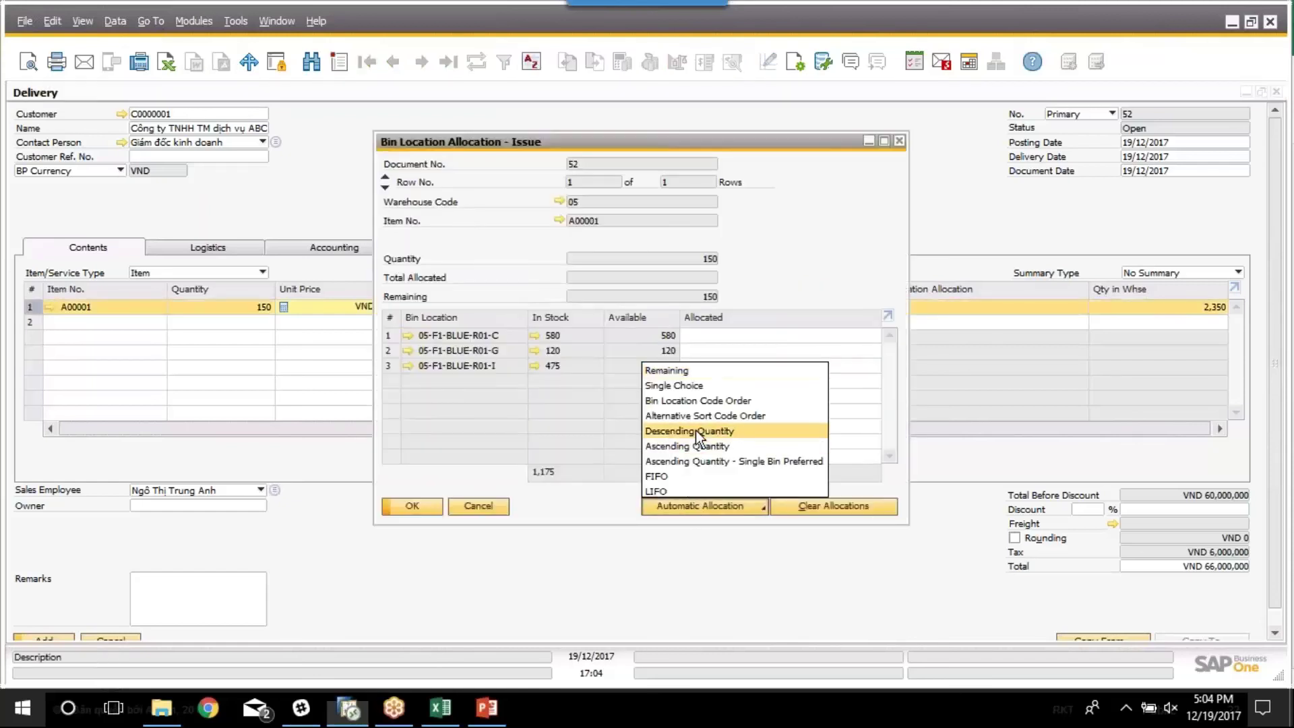
click(696, 431)
click(700, 506)
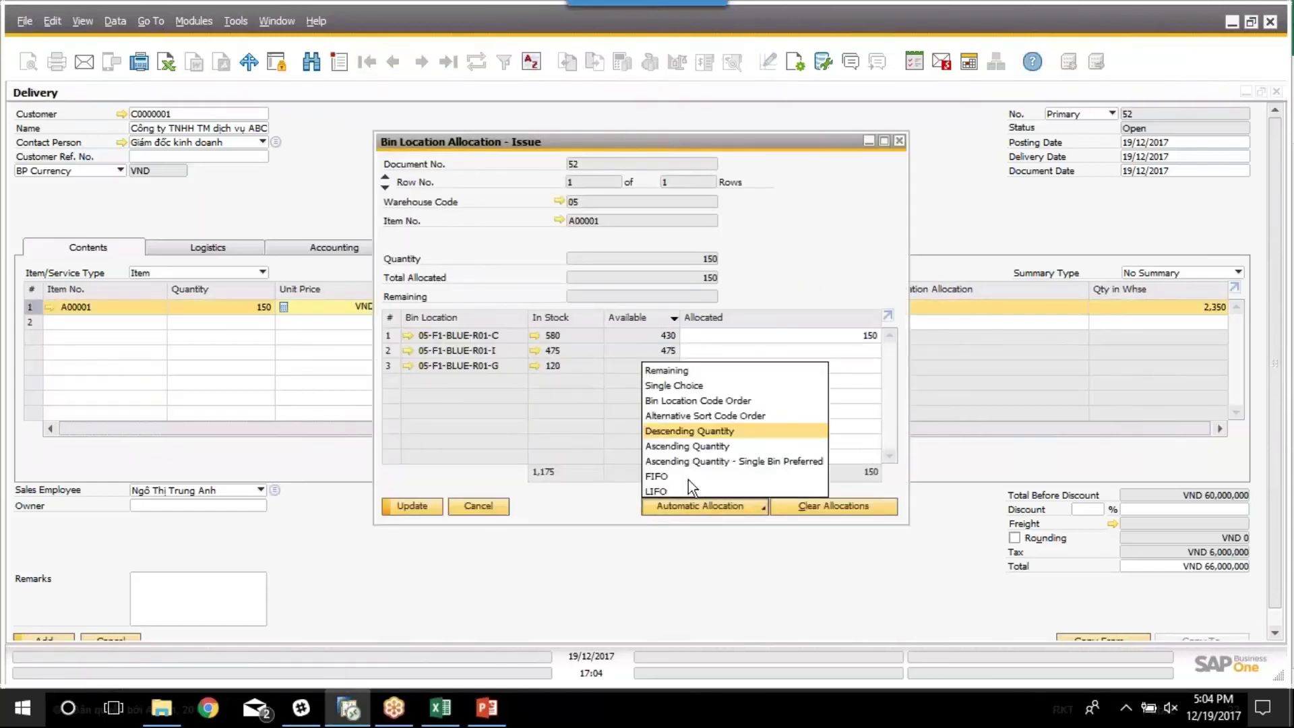
click(690, 447)
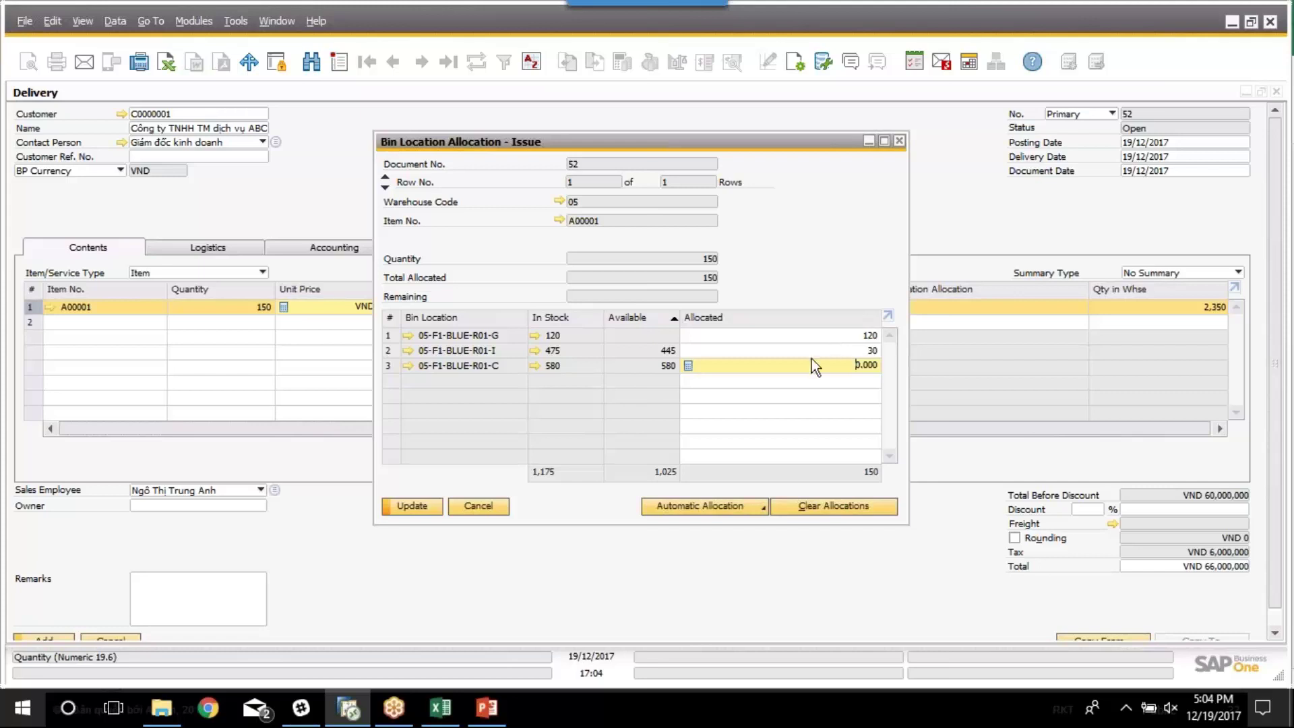
click(710, 504)
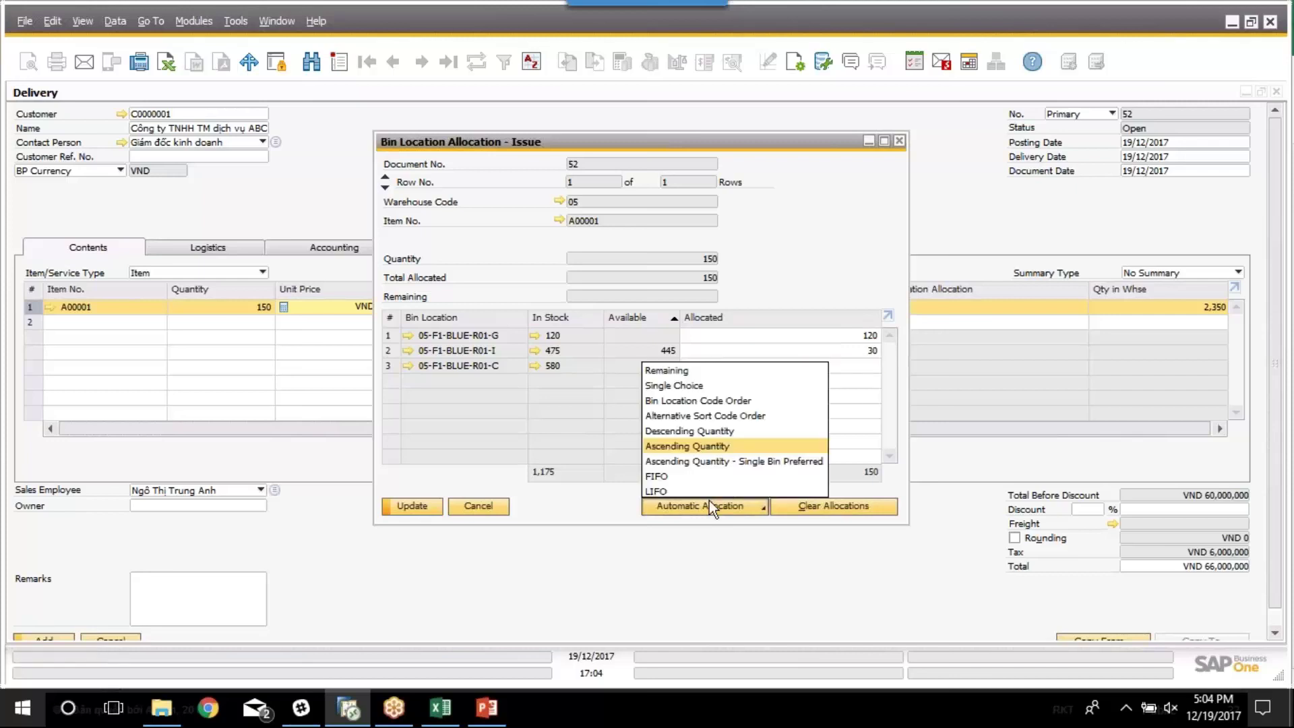
click(697, 430)
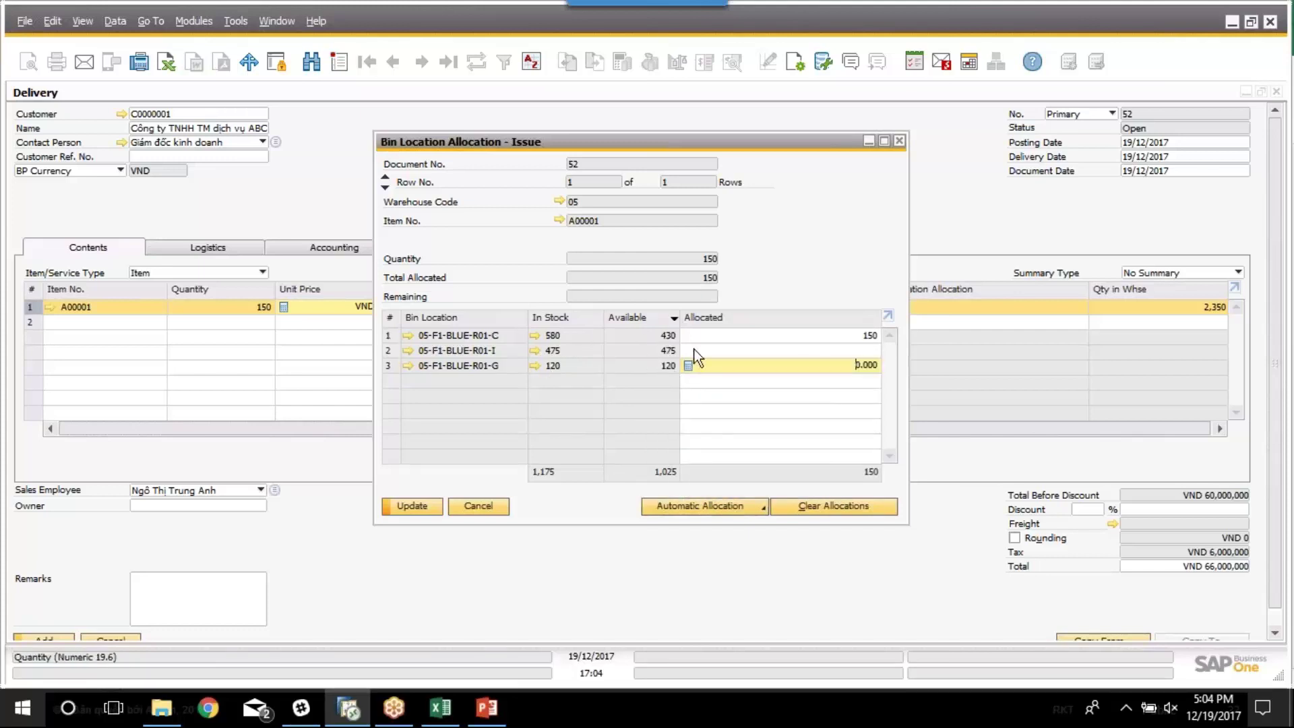
Allocate the 150 units automatically by Bin Location Code Order and select the allocated quantity of bin 05-F1-BLUE-R01-C
click(686, 508)
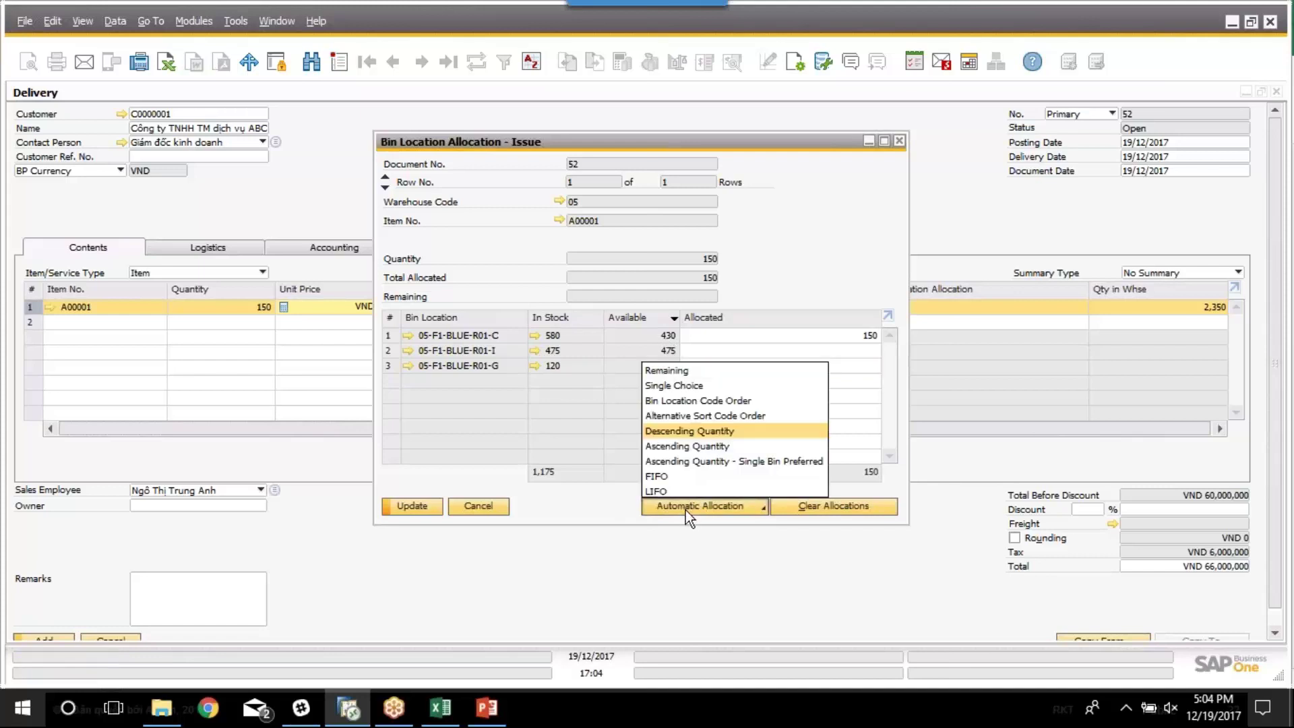
click(666, 402)
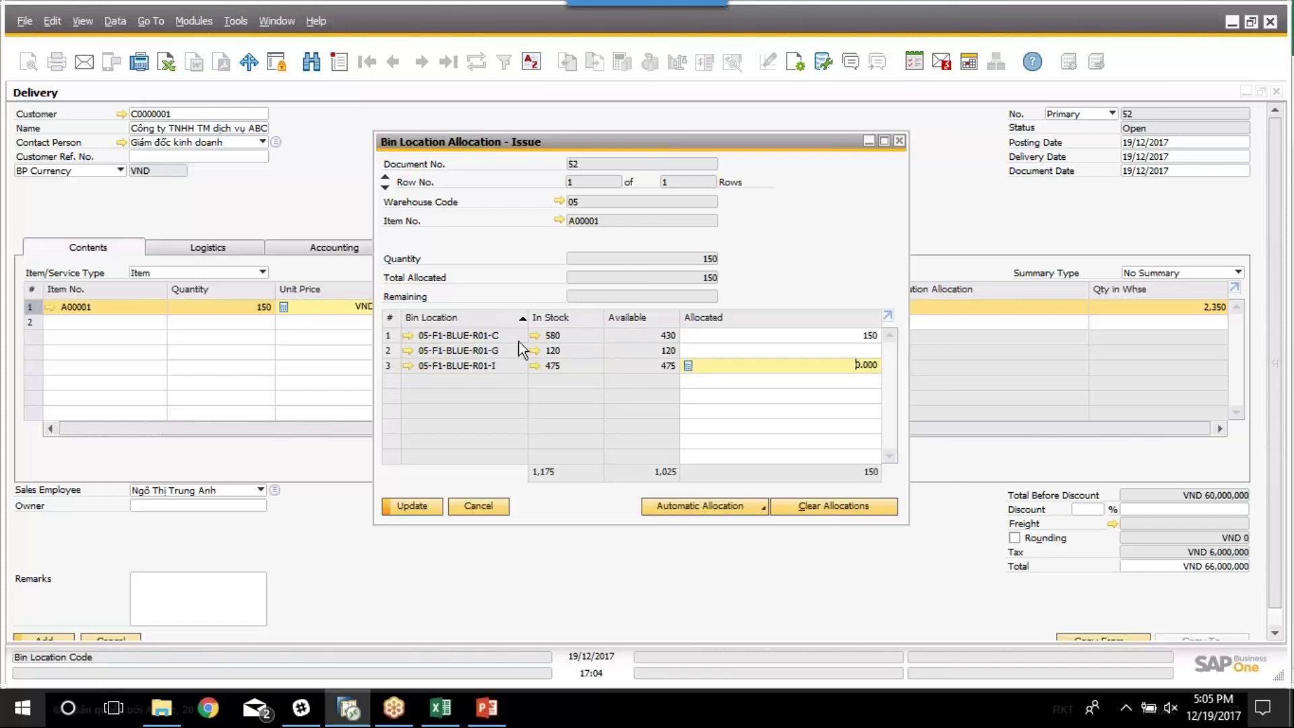
click(774, 335)
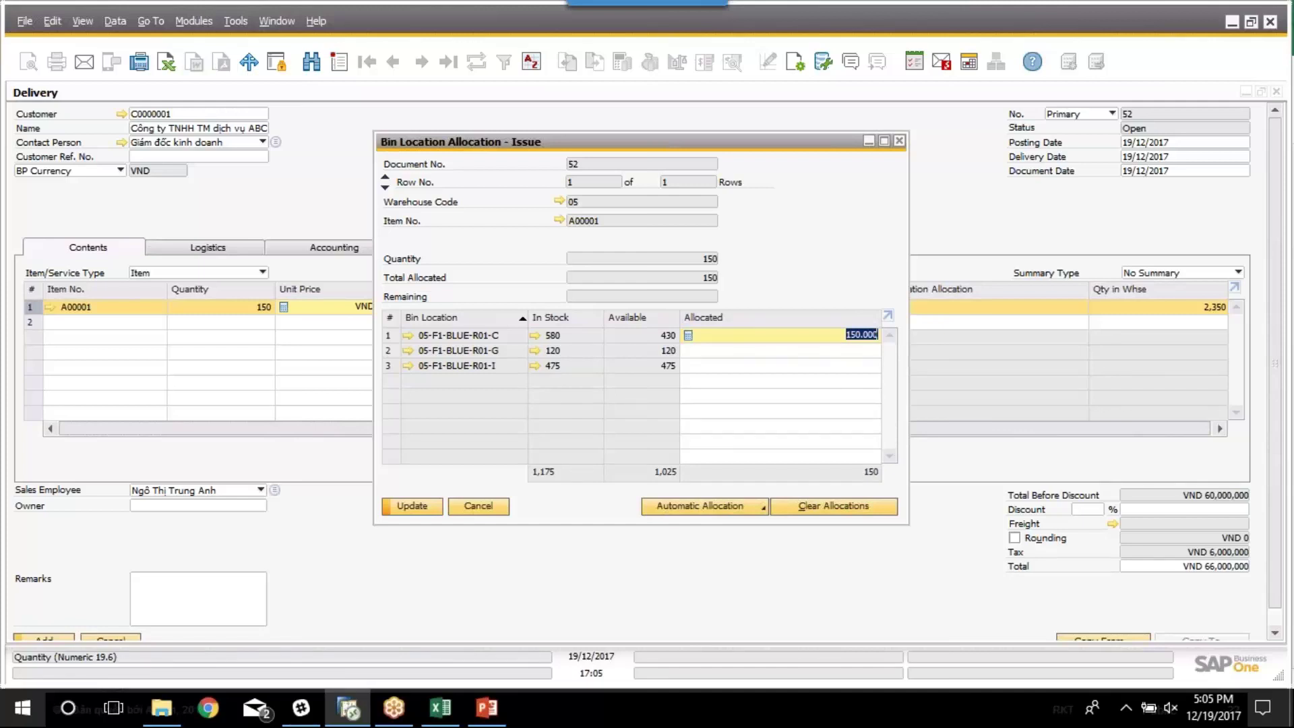
click(705, 510)
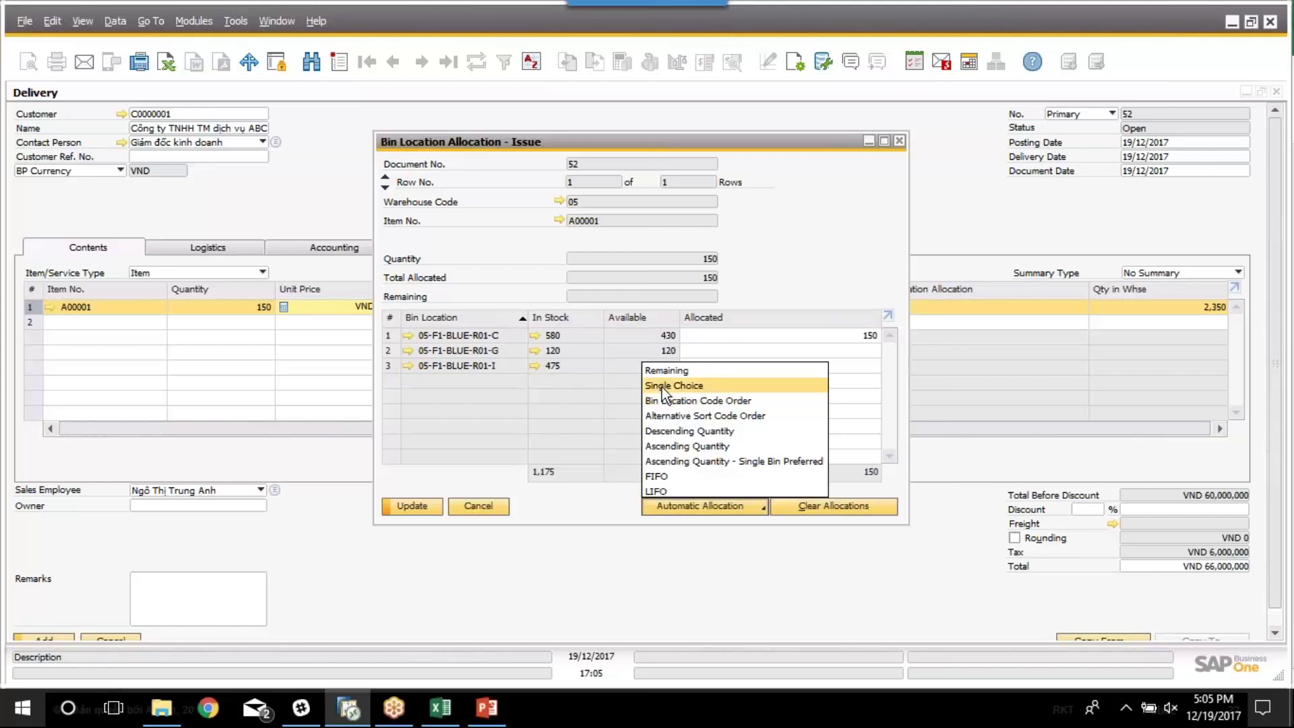
click(612, 344)
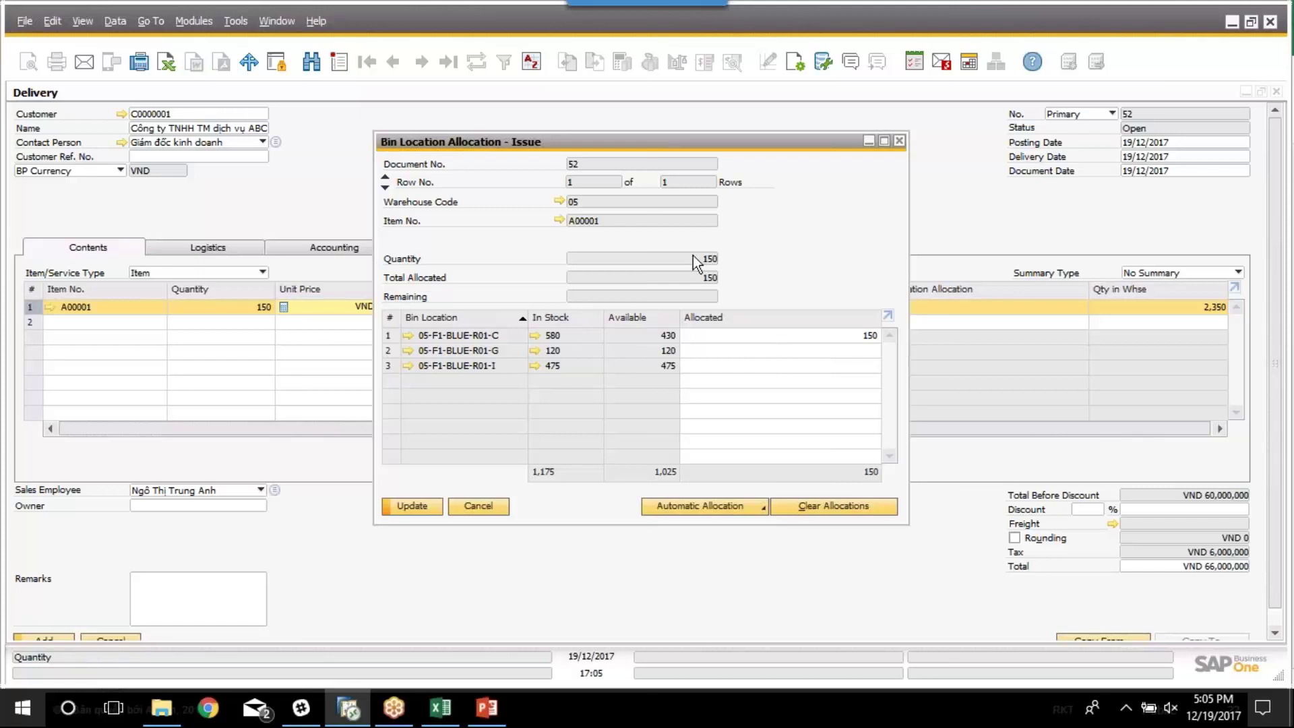
click(859, 335)
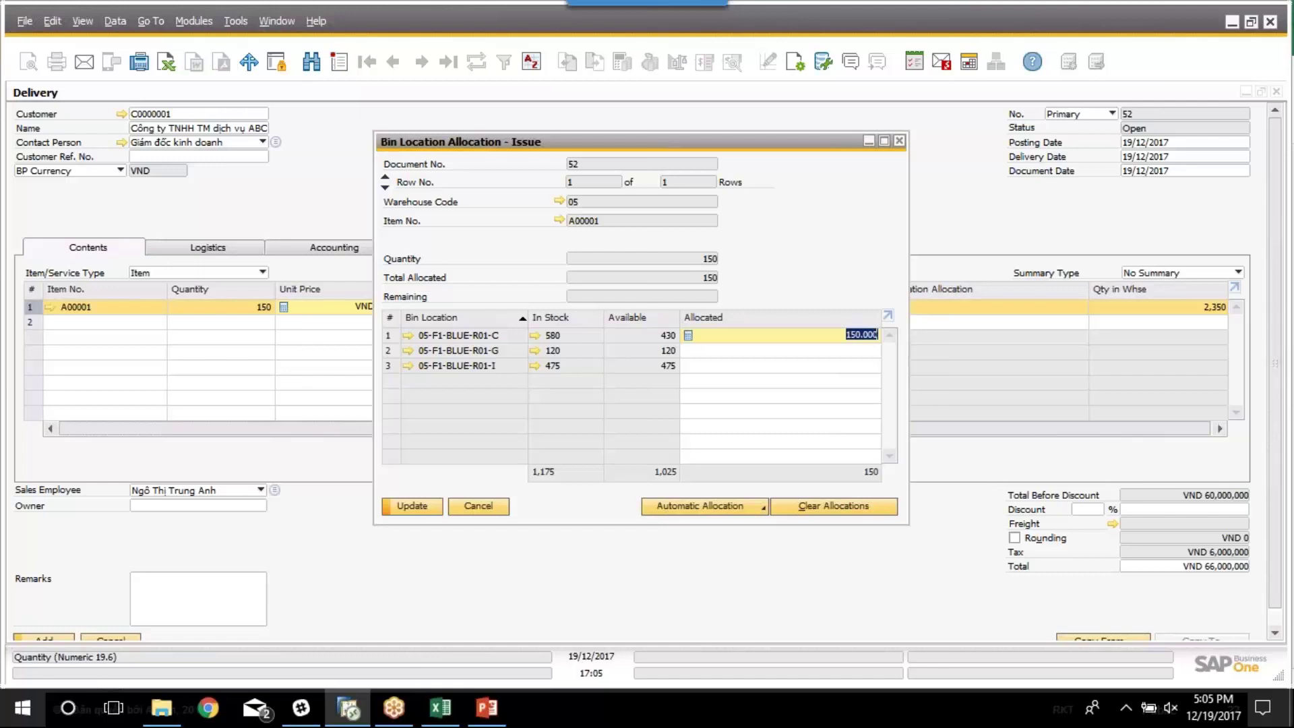
Clear the allocated quantity of bin 05-F1-BLUE-R01-C and try automatic allocation of the 150 units by Single Choice
key(BackSpace)
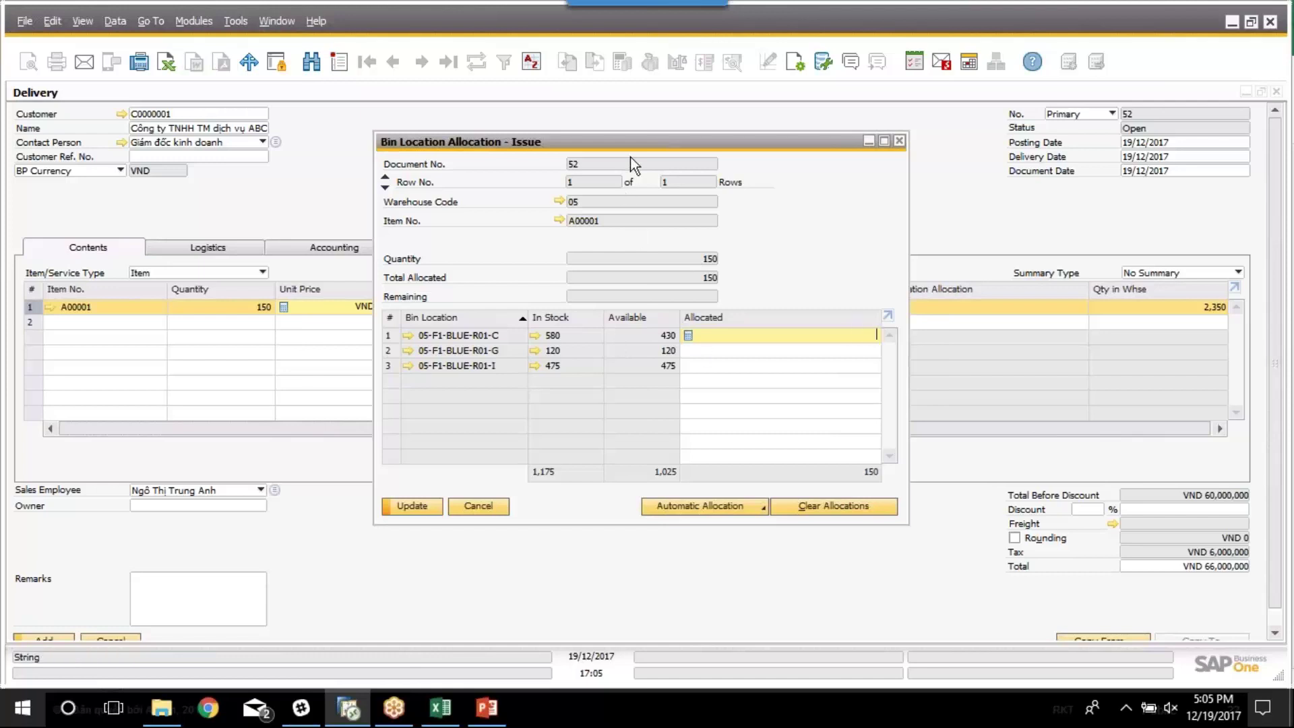
drag(641, 140, 705, 136)
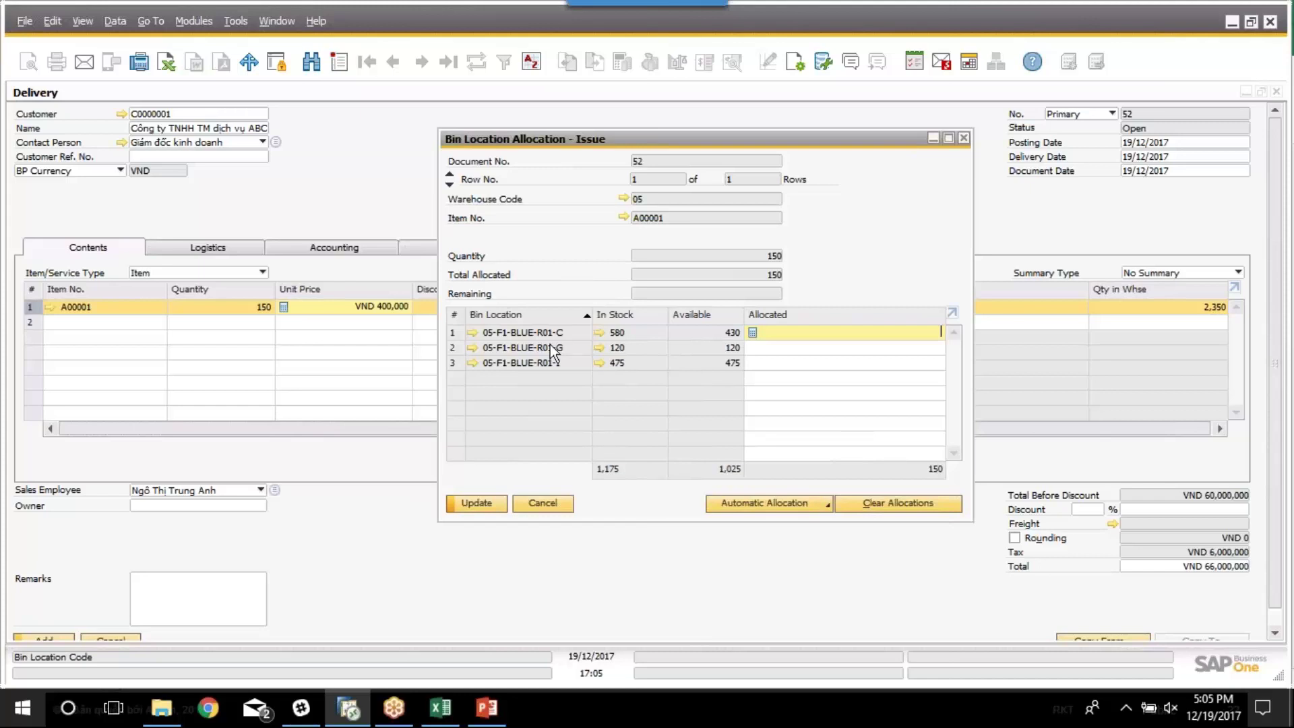
click(747, 506)
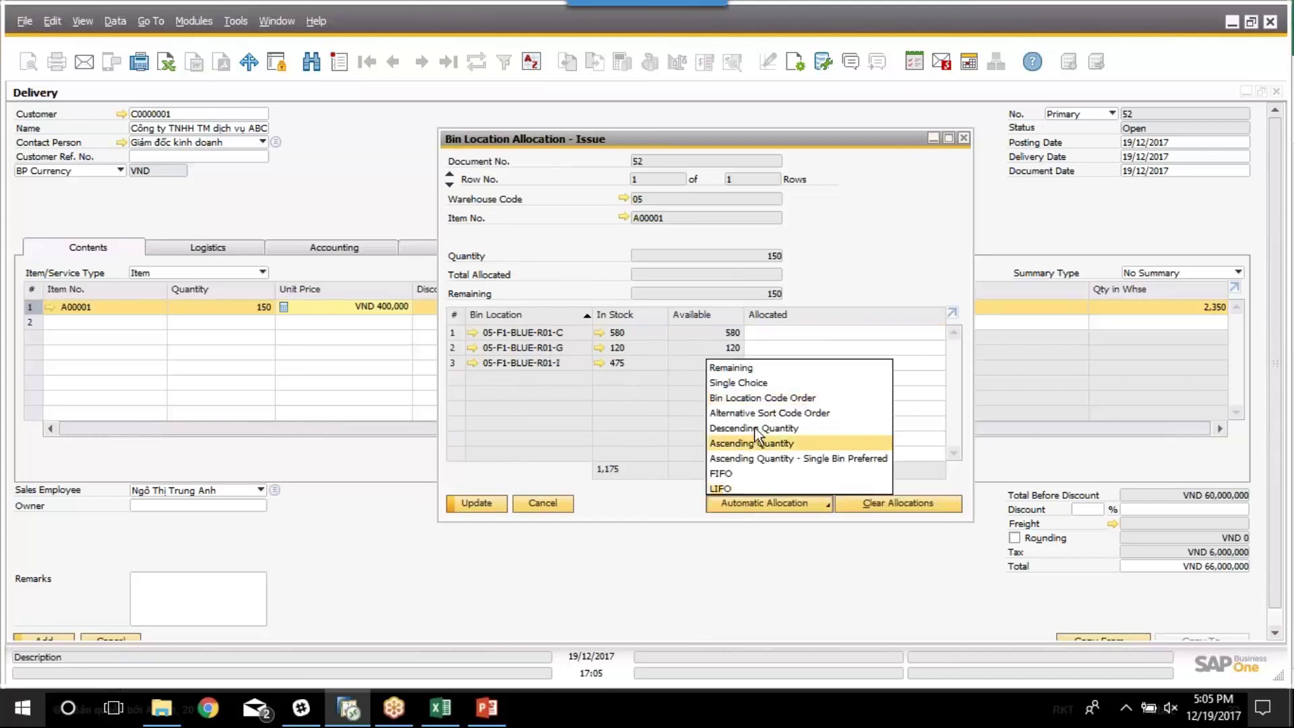
click(757, 385)
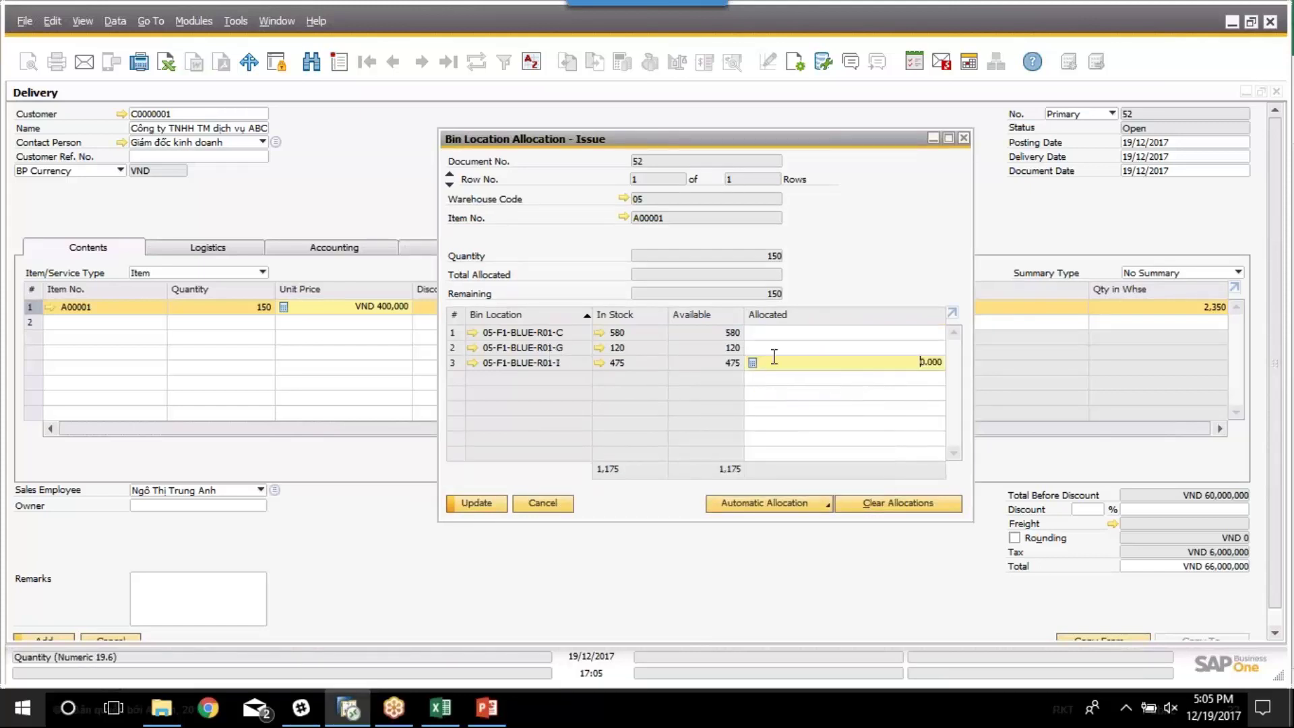
click(775, 348)
click(776, 363)
click(781, 348)
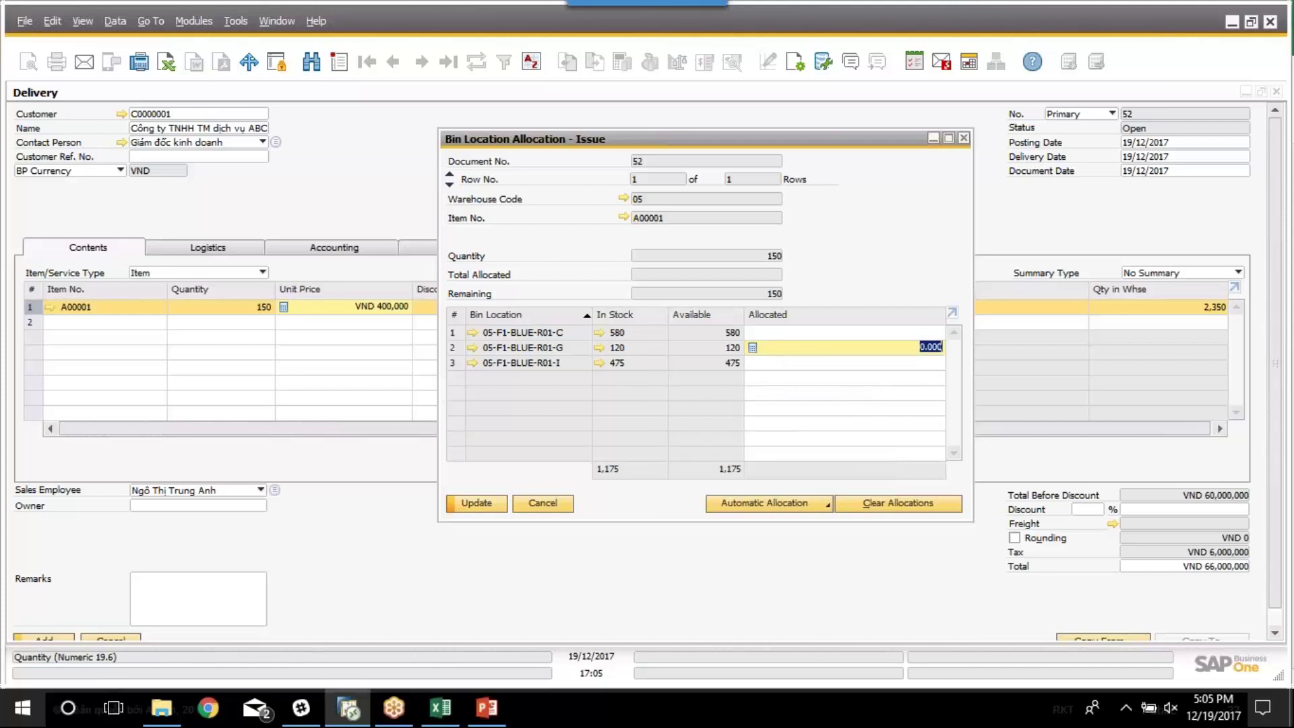
Try manually allocating 56 units from bin 05-F1-BLUE-R01-C plus a quantity from bin 05-F1-BLUE-R01-G, and clear both entries
click(782, 332)
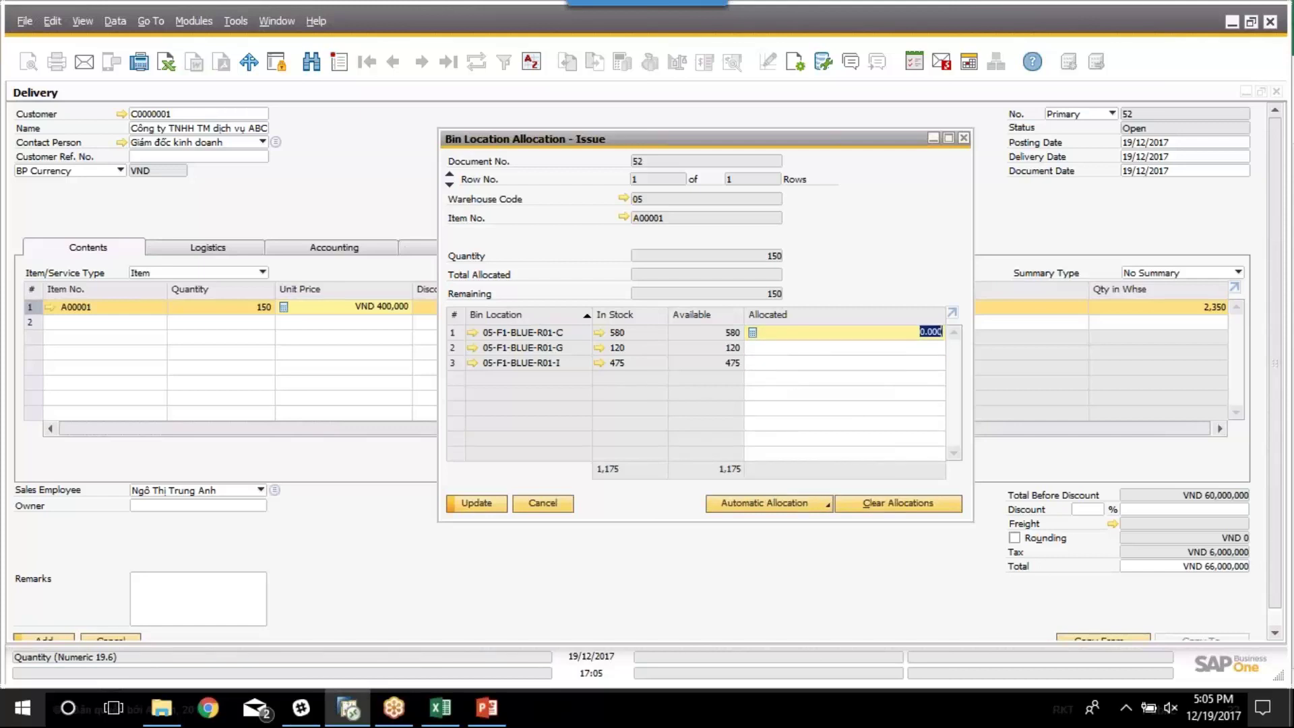
text(56)
click(811, 348)
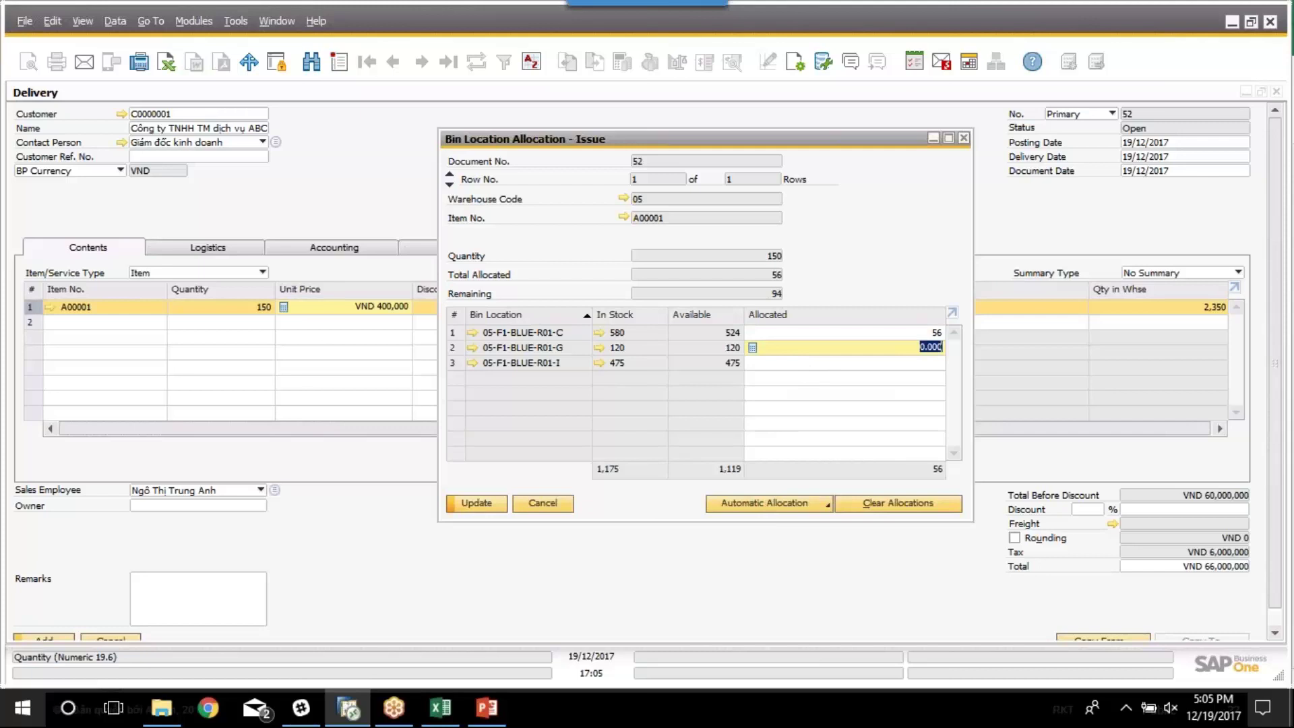
text(56)
click(872, 334)
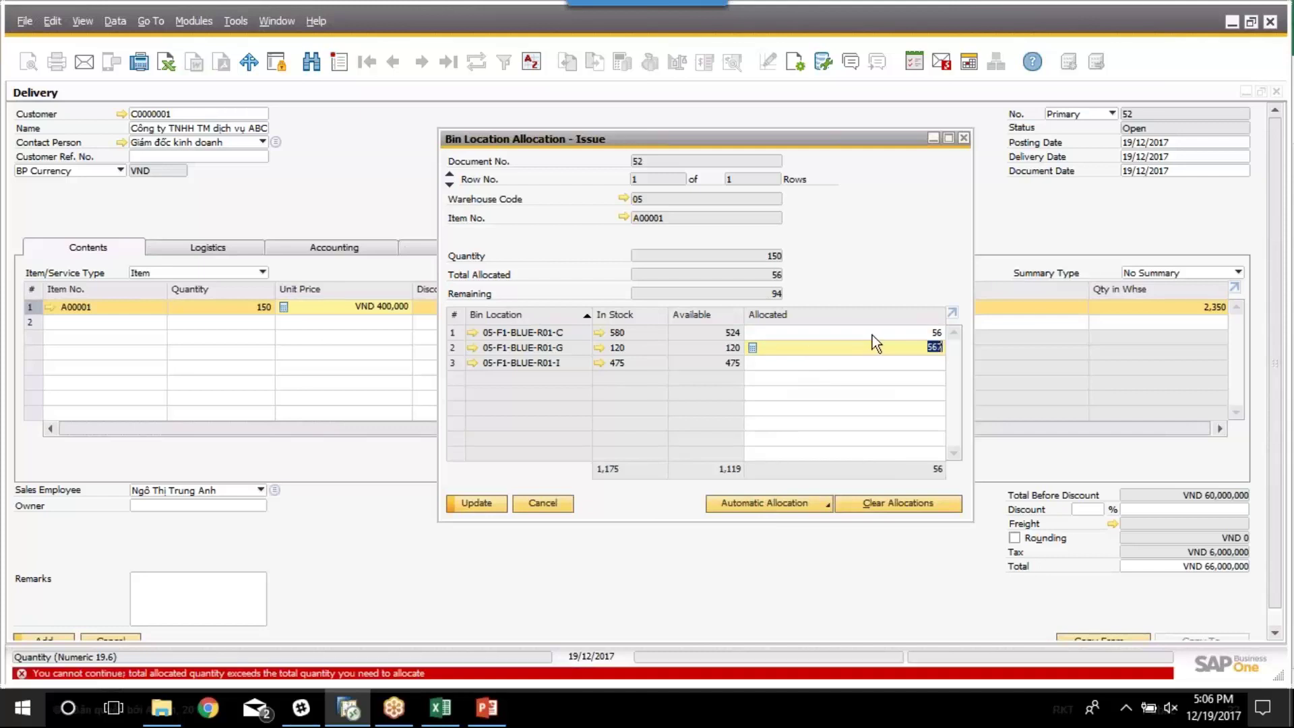
key(BackSpace)
click(894, 333)
key(BackSpace)
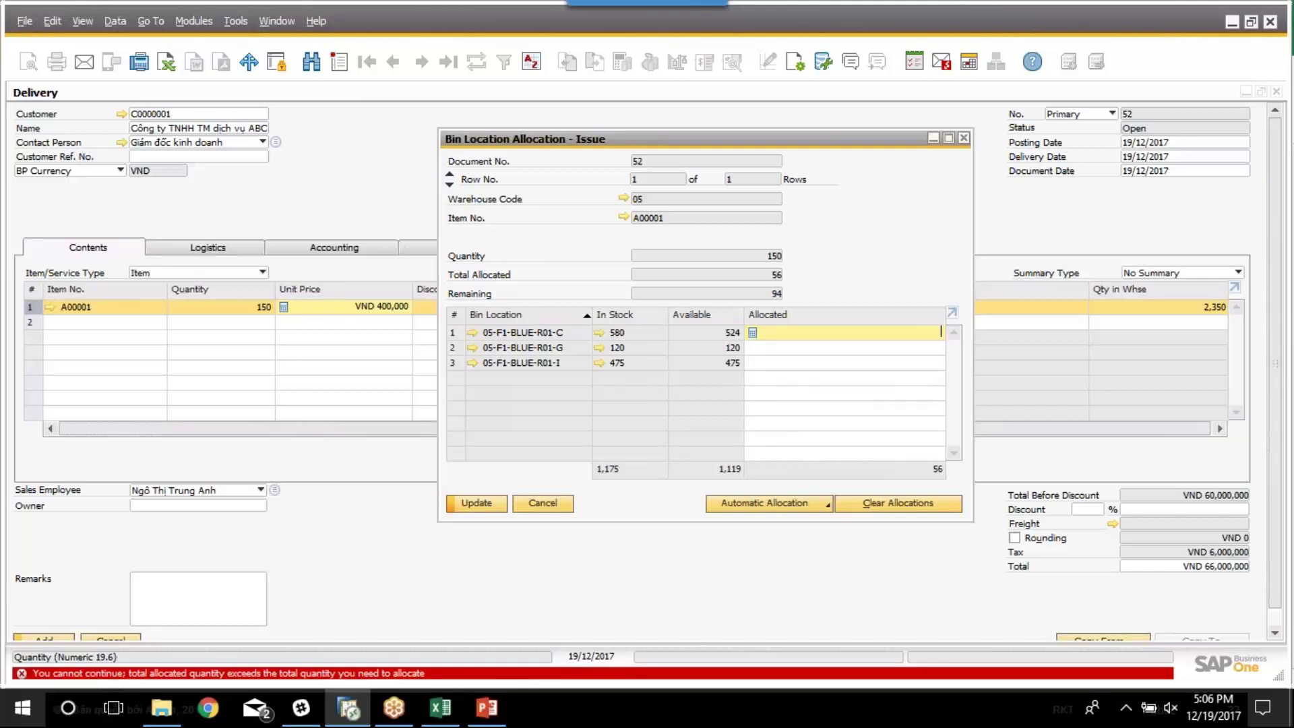
Try automatic allocation by Single Choice once more with no quantities entered, and review the list of allocation methods
click(772, 499)
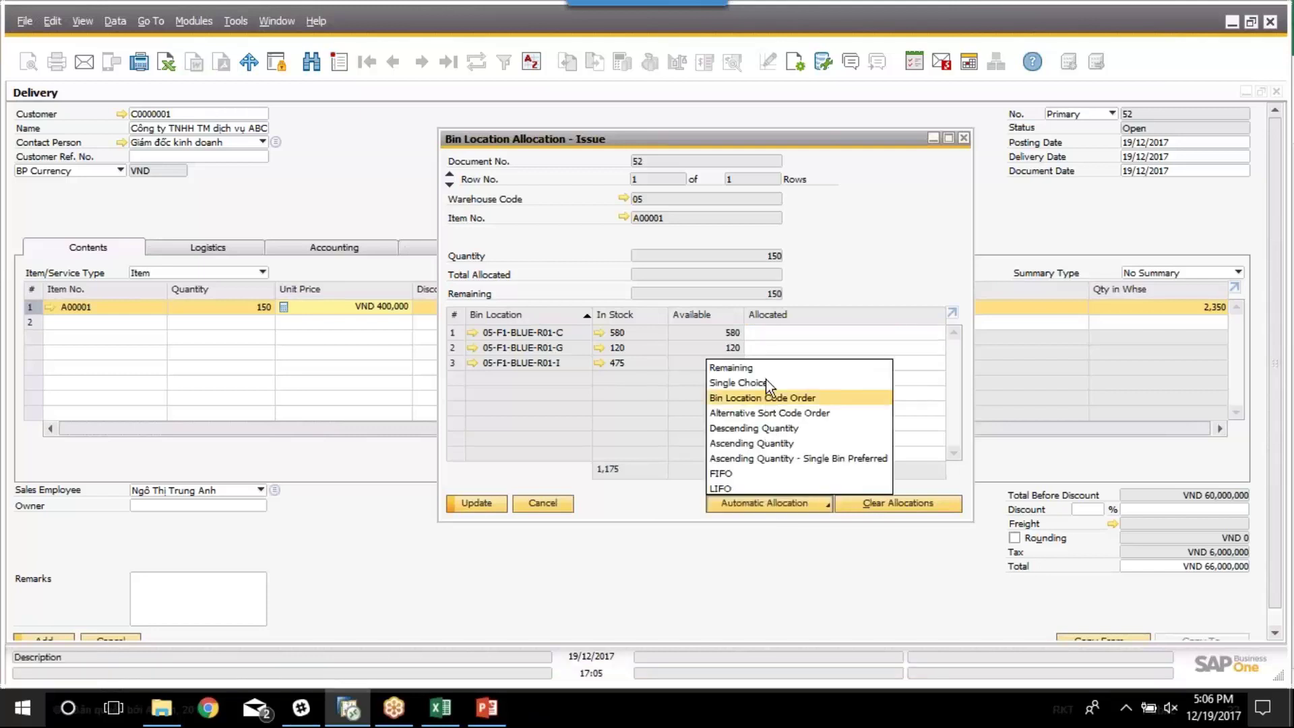
click(761, 385)
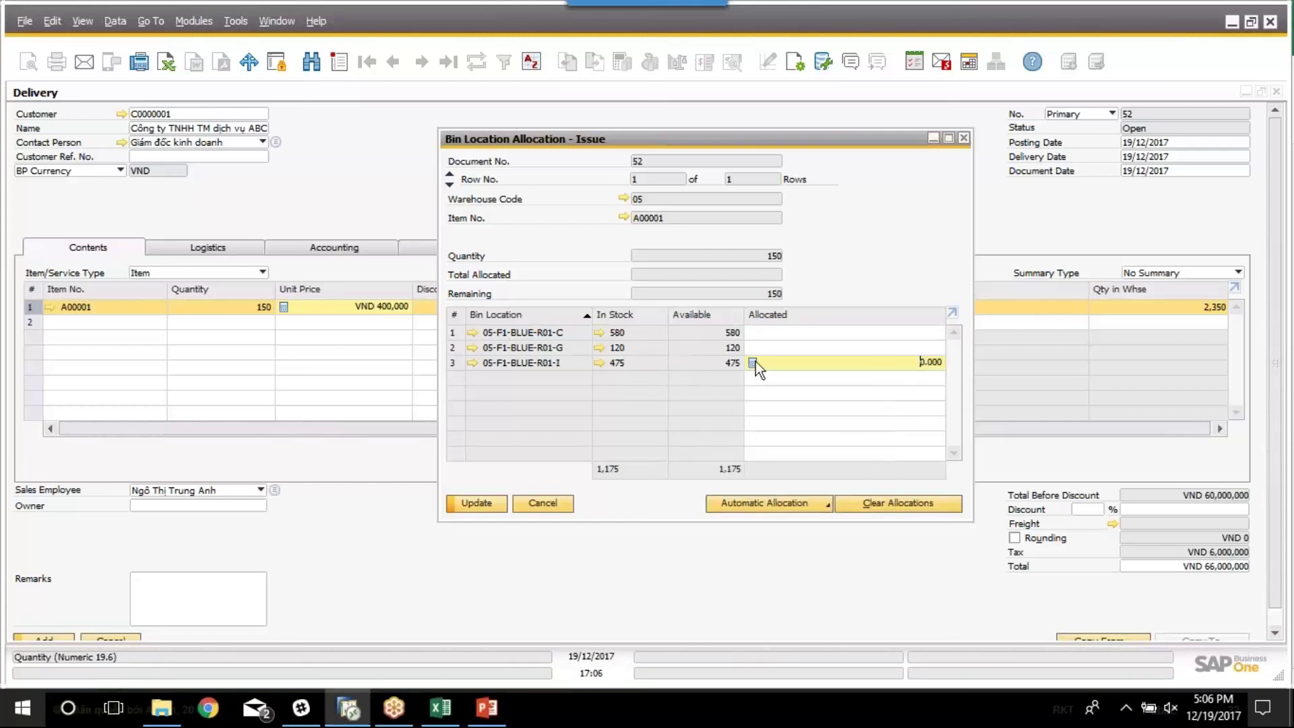
click(772, 334)
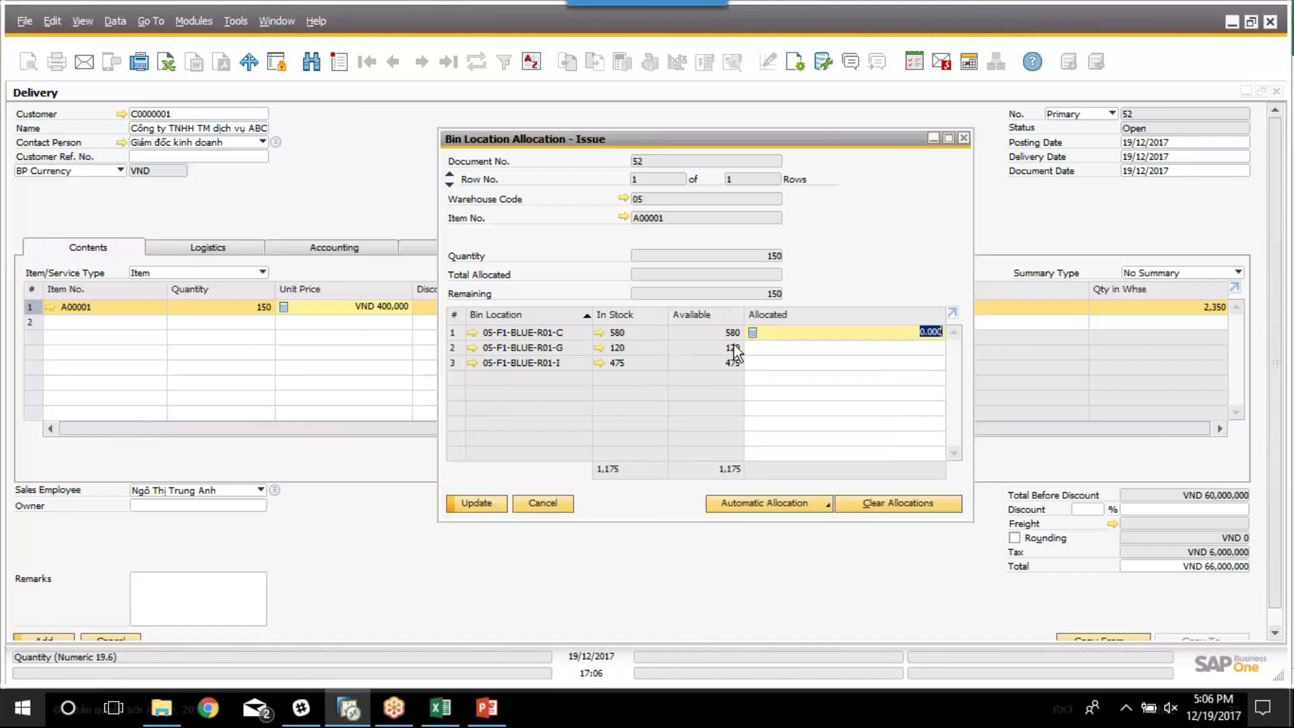
click(823, 508)
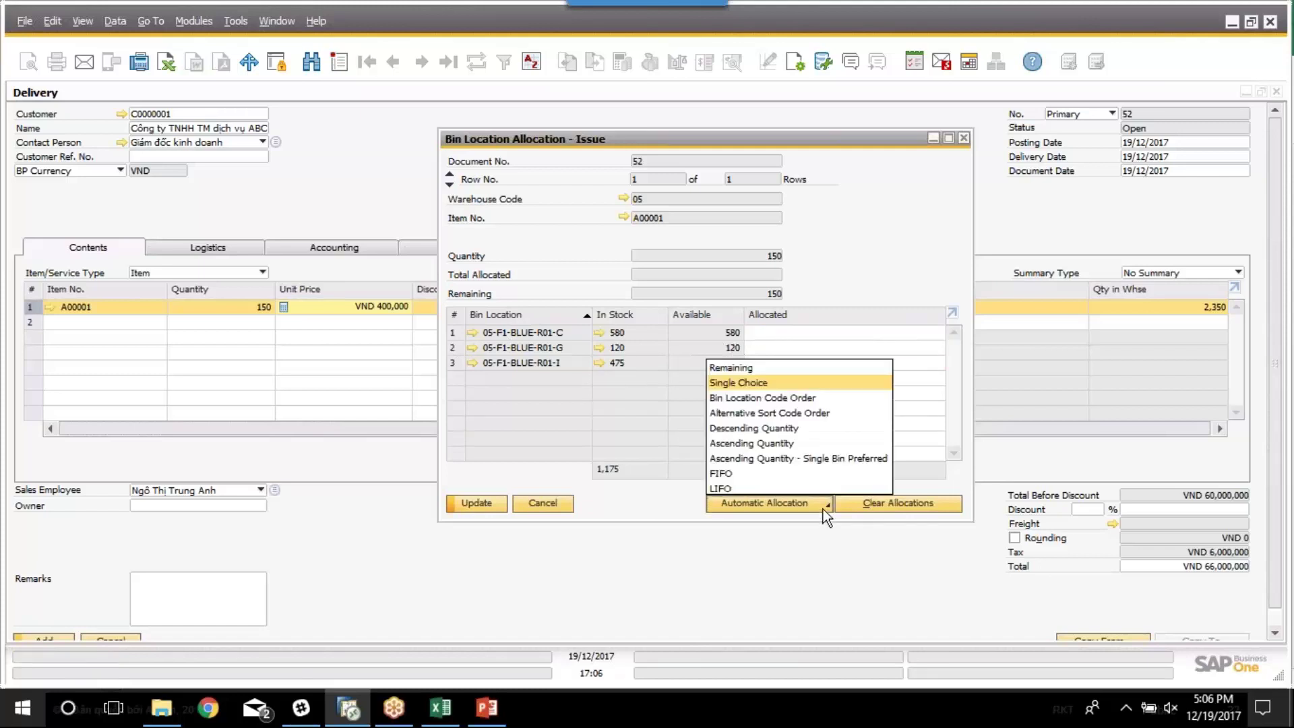
click(802, 335)
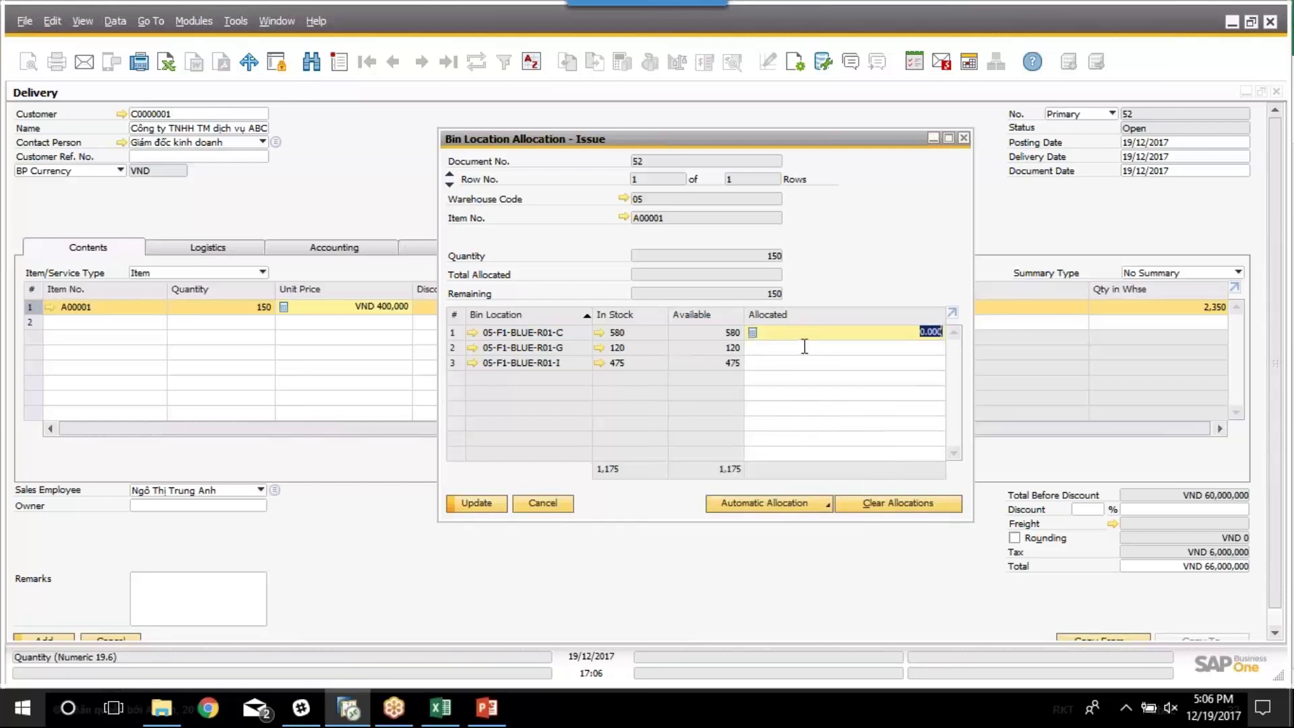
Allocate 20 units from bin 05-F1-BLUE-R01-G and fill the rest automatically with the Remaining method
click(803, 347)
text(20)
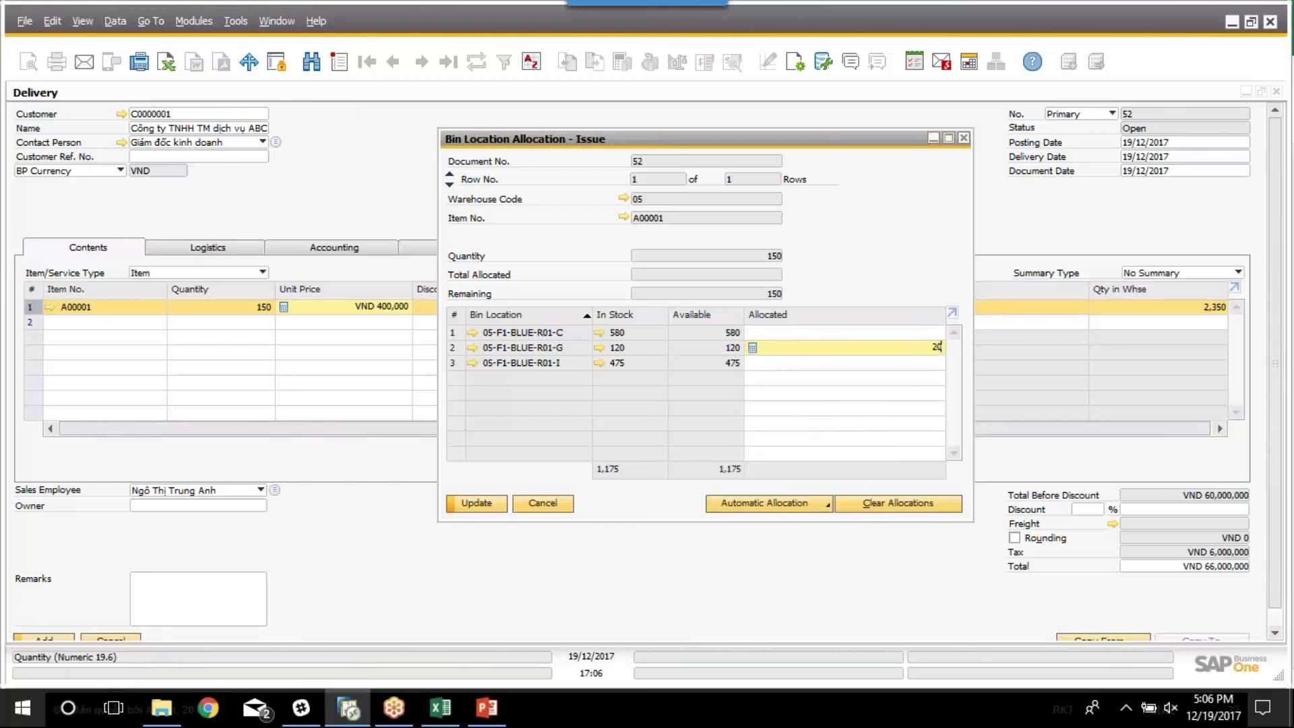
click(780, 507)
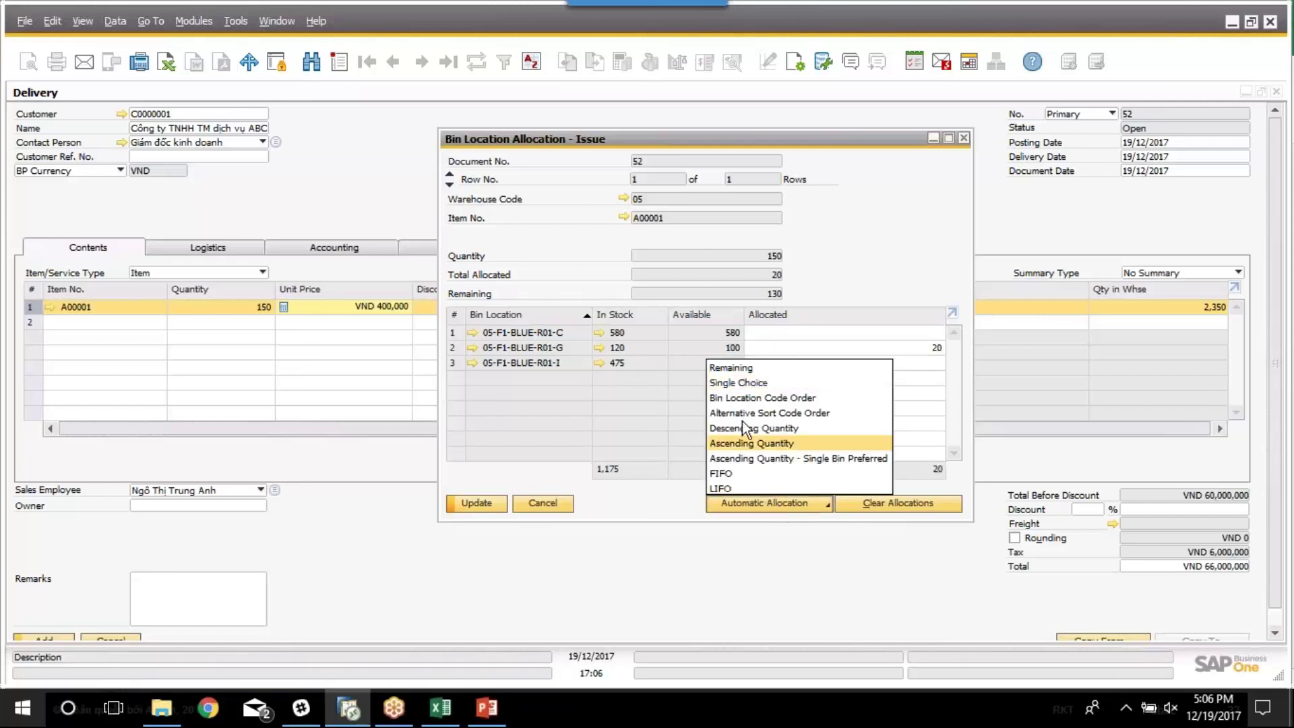
click(753, 370)
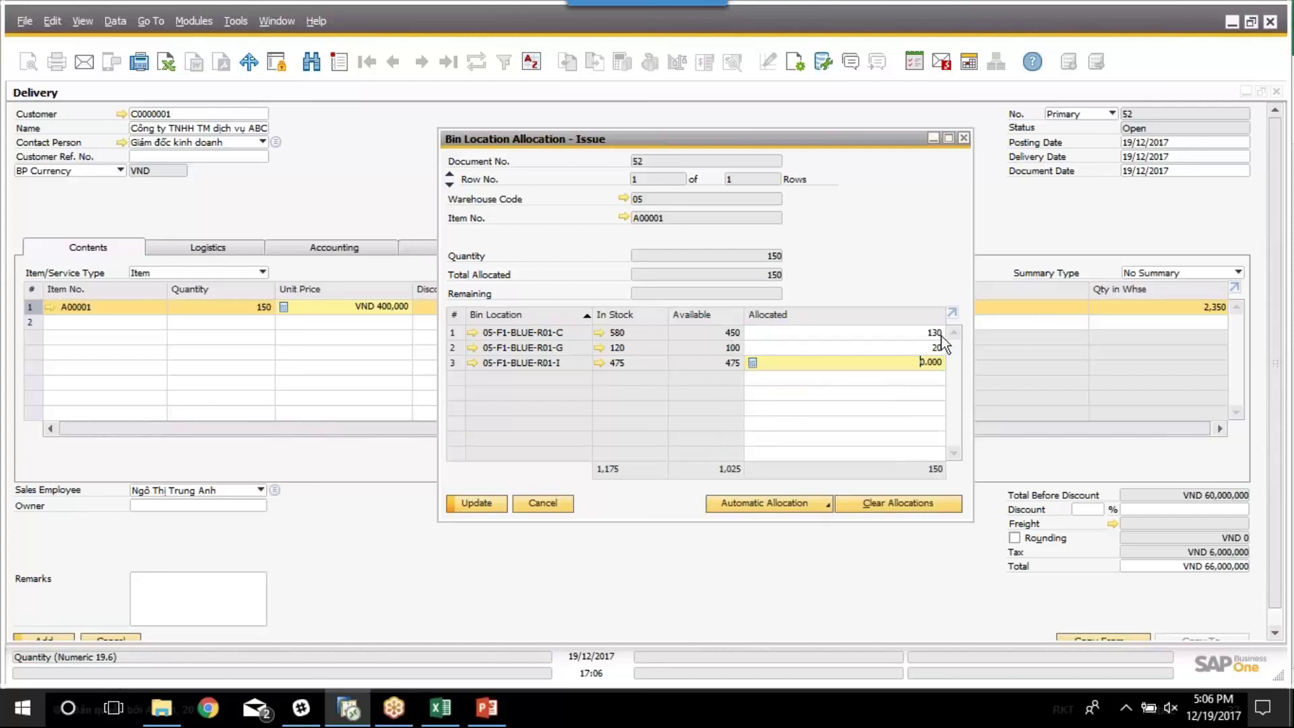
click(802, 506)
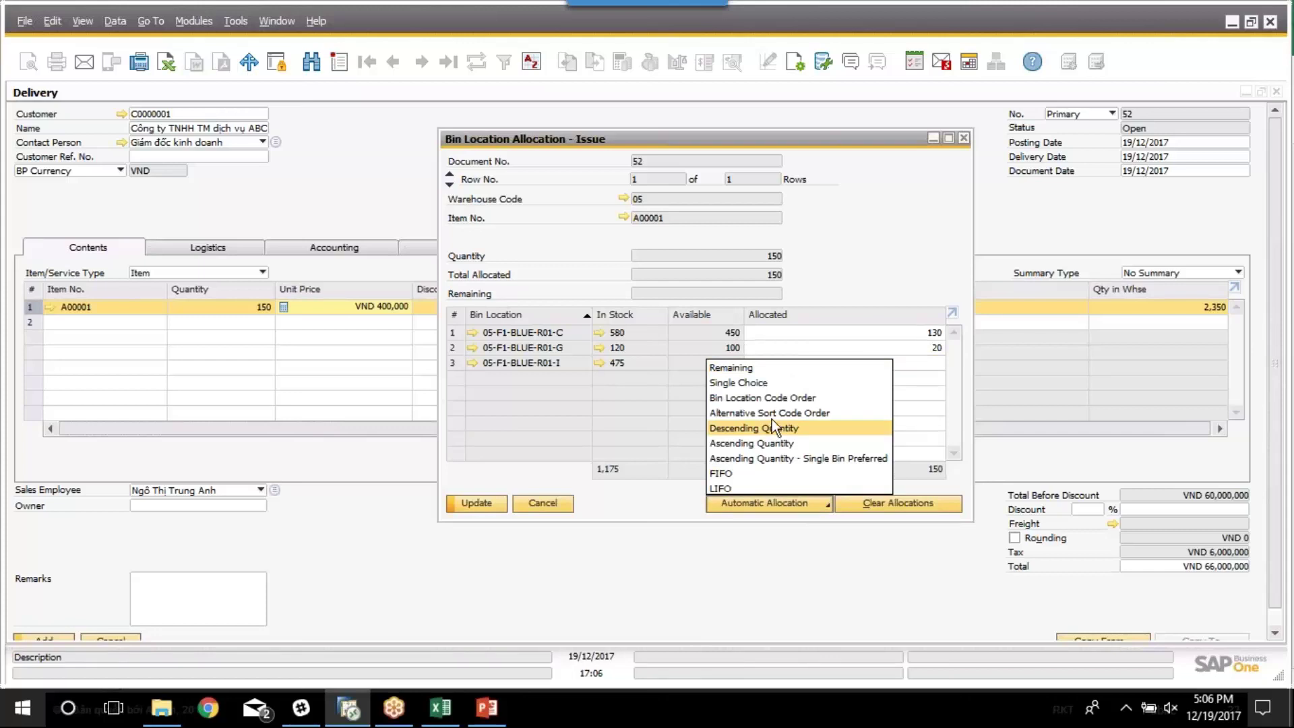
click(889, 281)
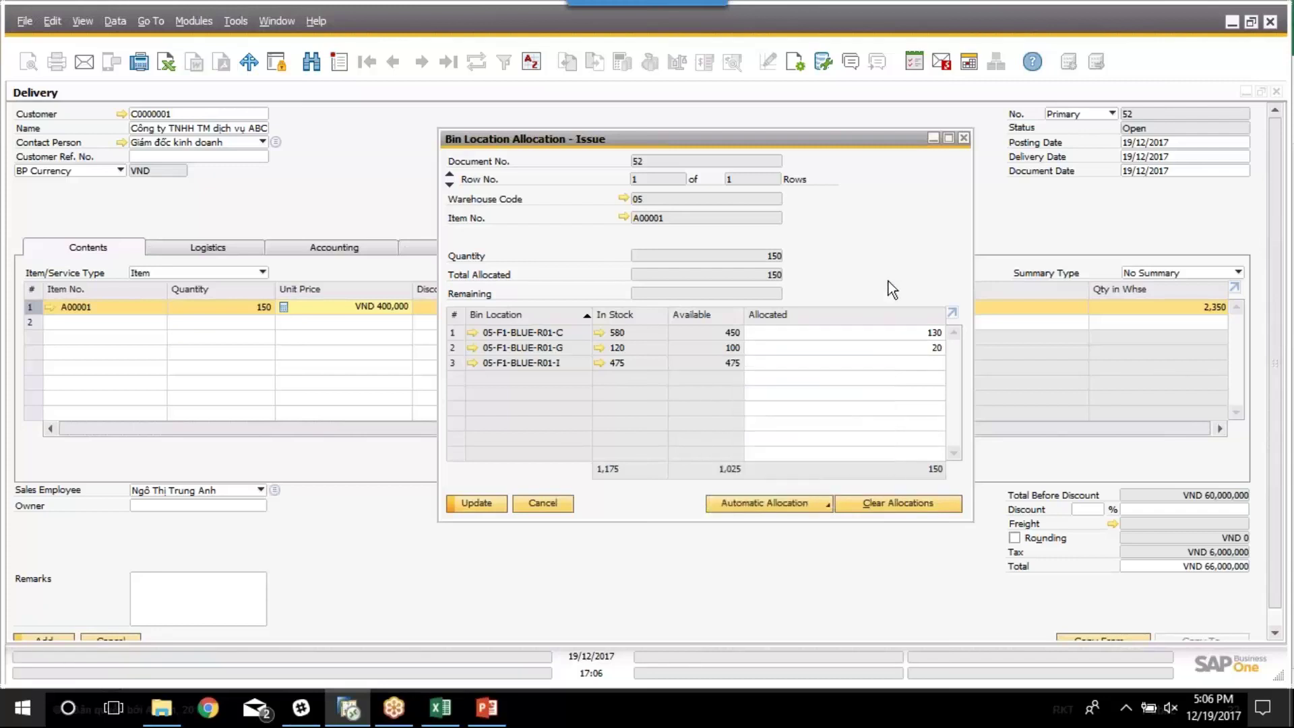
Cancel the bin location allocation and close the delivery without saving it
click(541, 508)
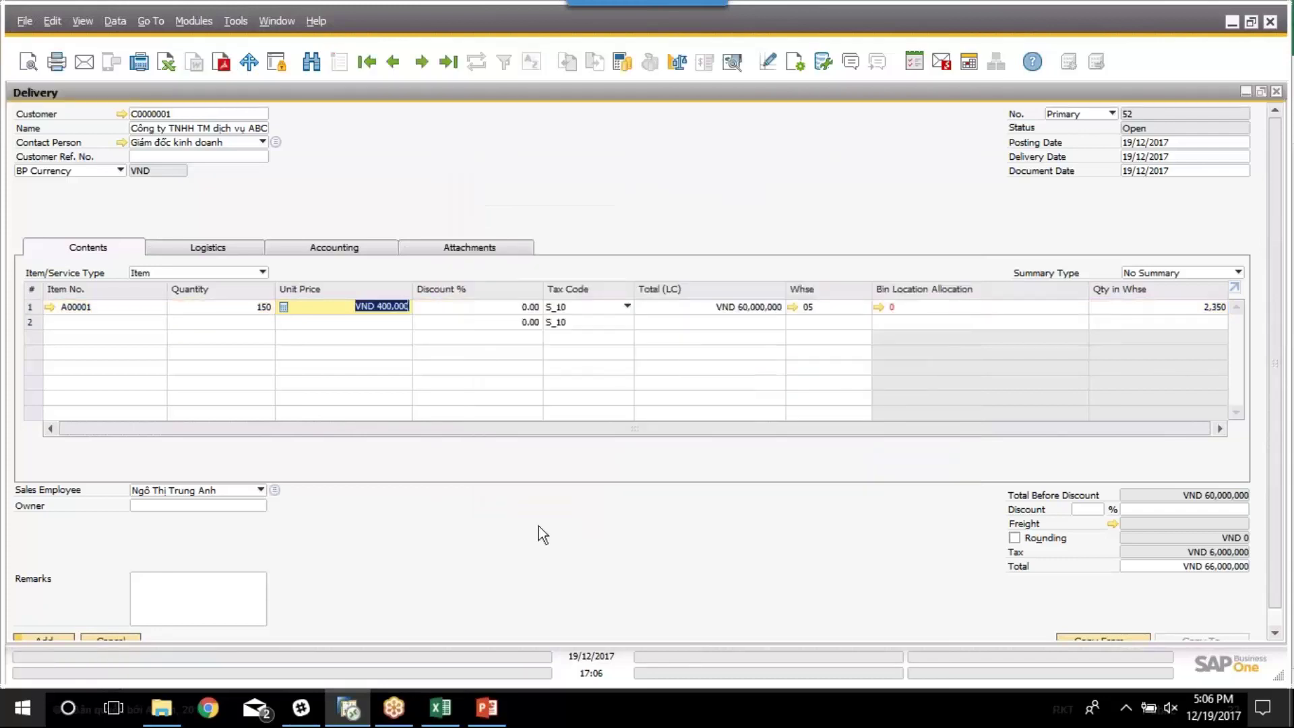
double_click(944, 91)
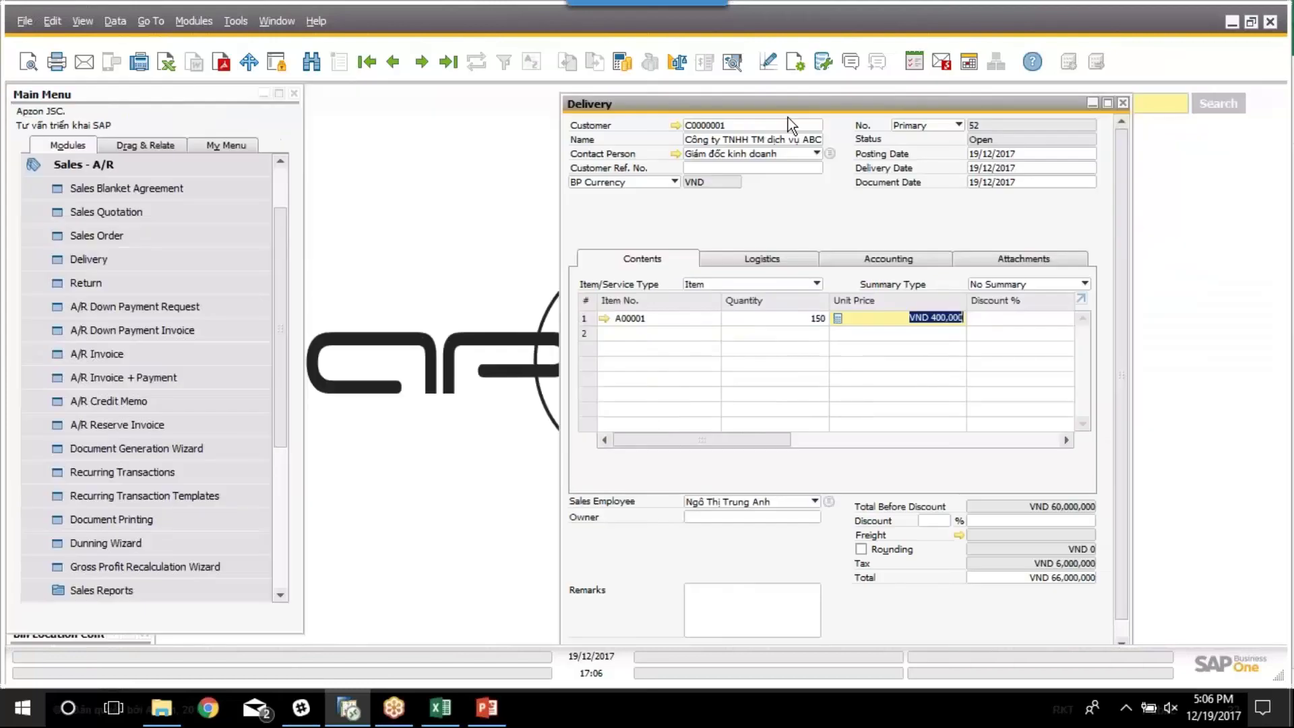
click(1064, 121)
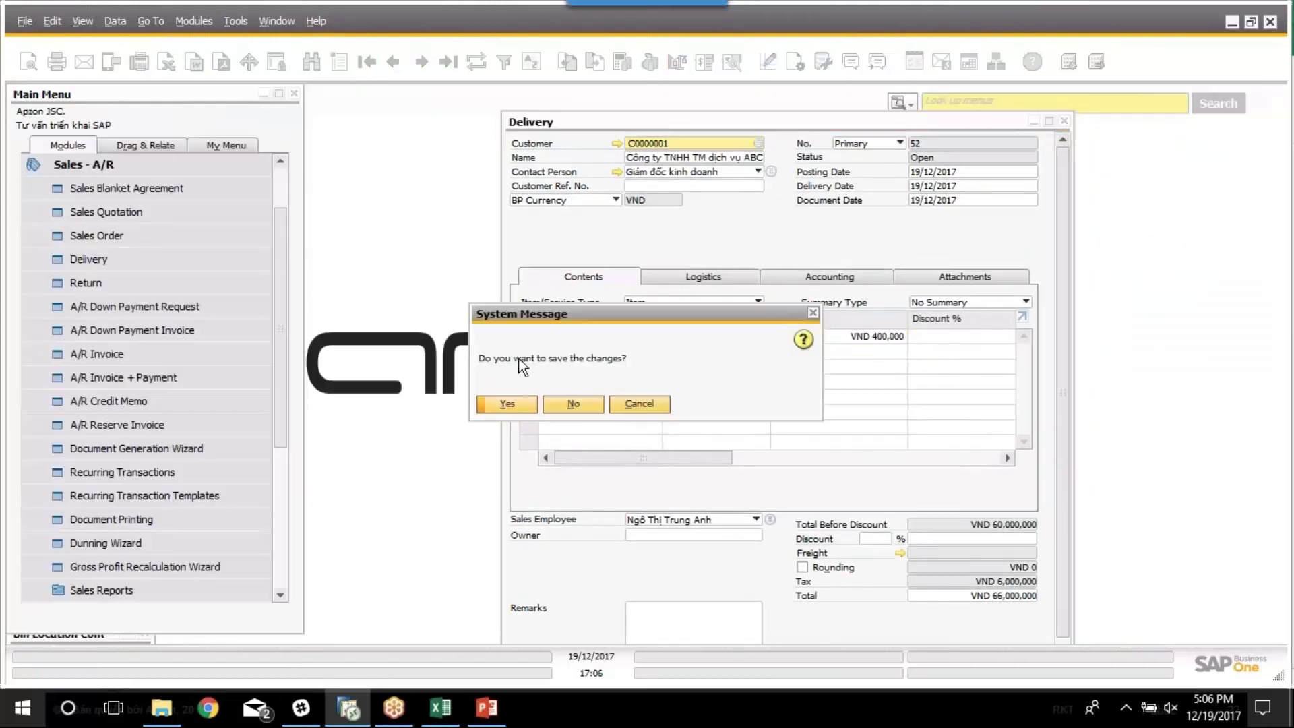
click(569, 404)
Start a new Goods Receipt PO from Purchasing - A/P and choose the first vendor in the business partner list
click(126, 167)
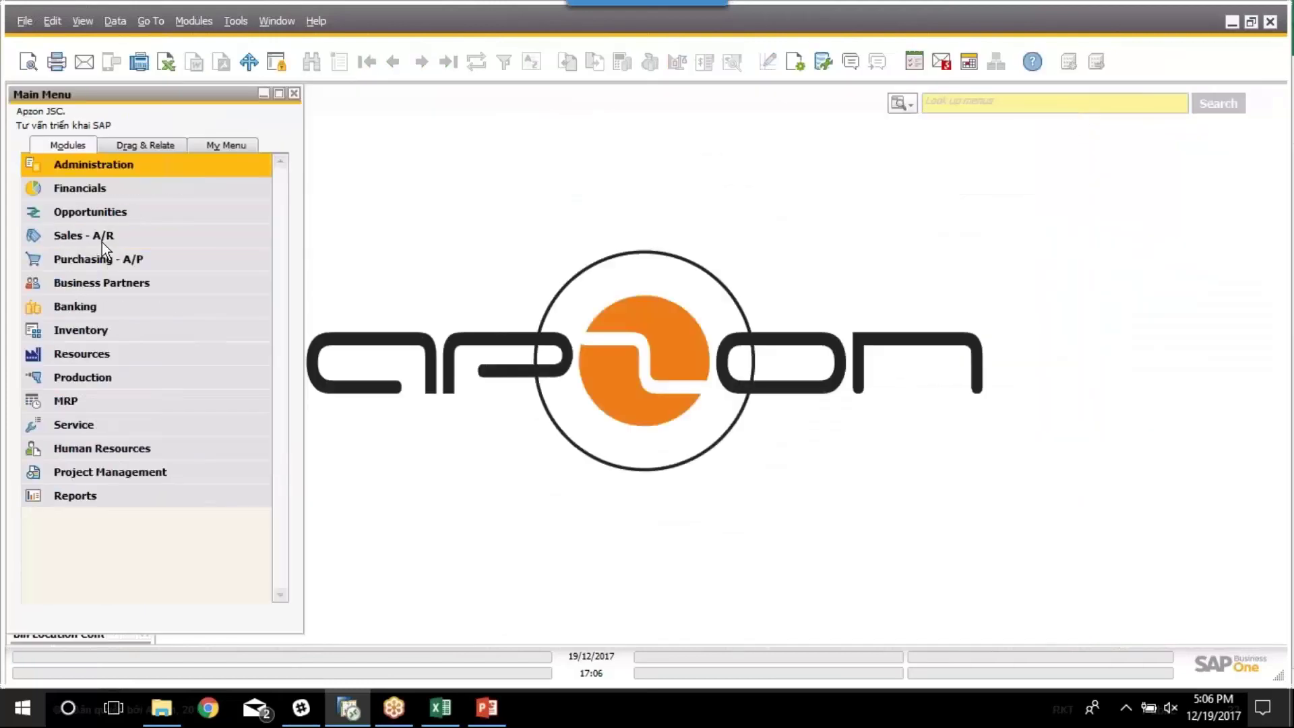
click(99, 266)
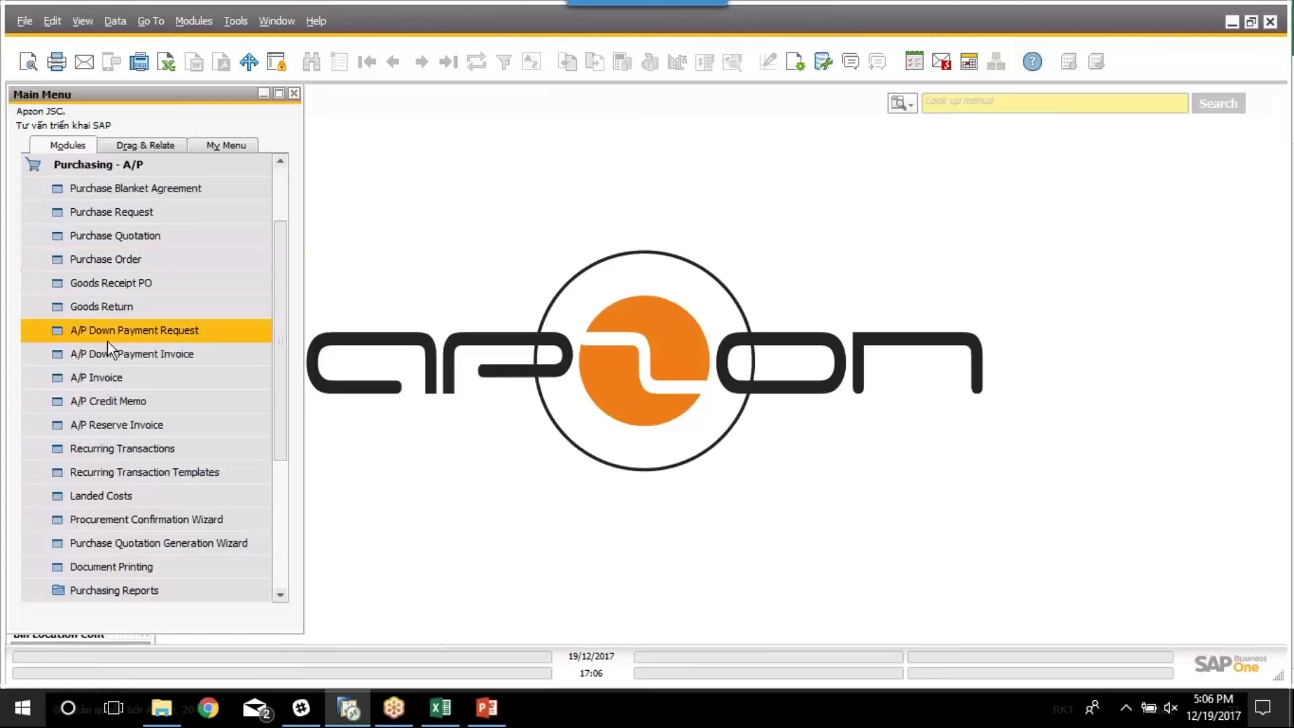
click(128, 283)
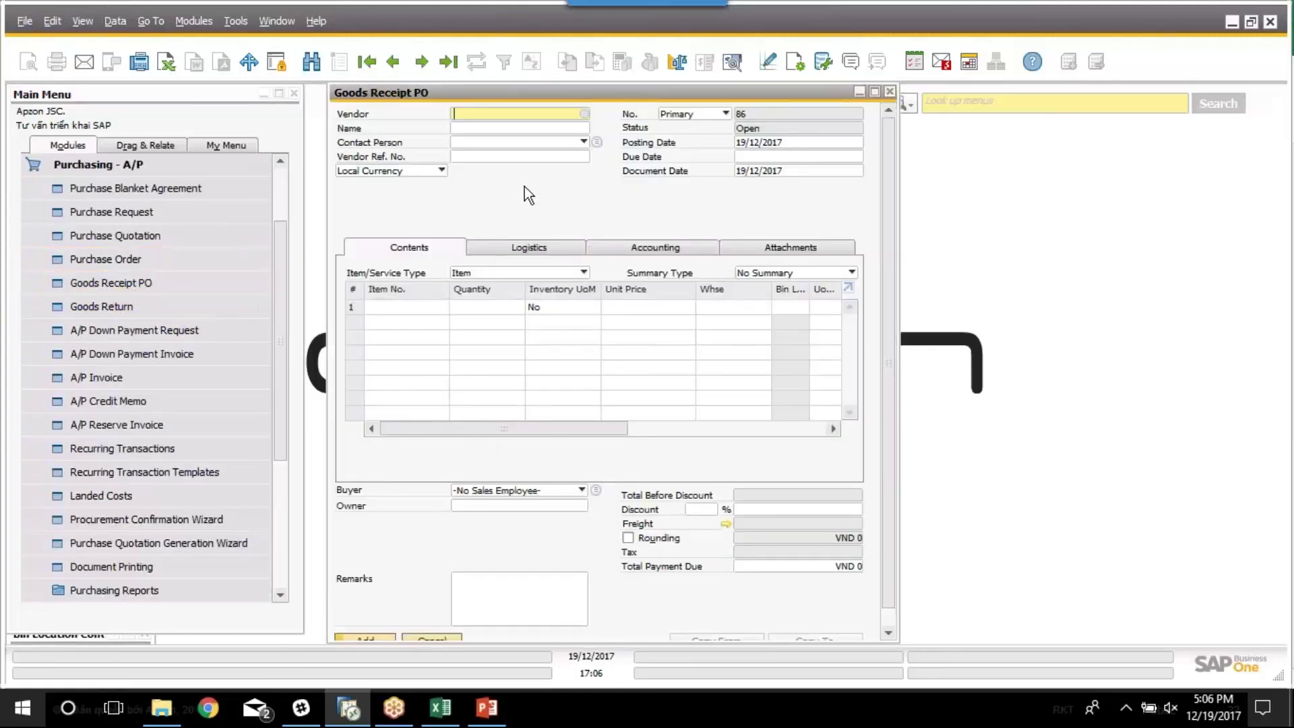
key(Tab)
click(249, 468)
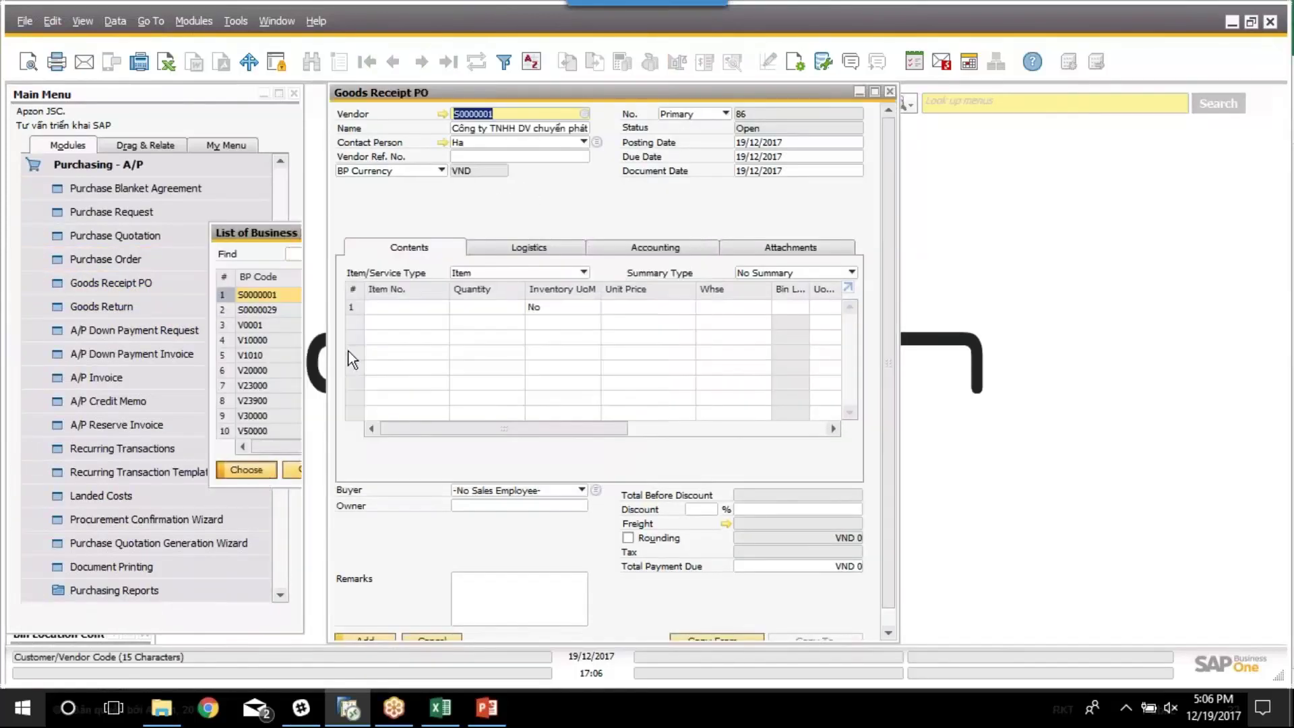
Add item A00001 to the first row of the Goods Receipt PO with a quantity of 100
click(403, 316)
key(Tab)
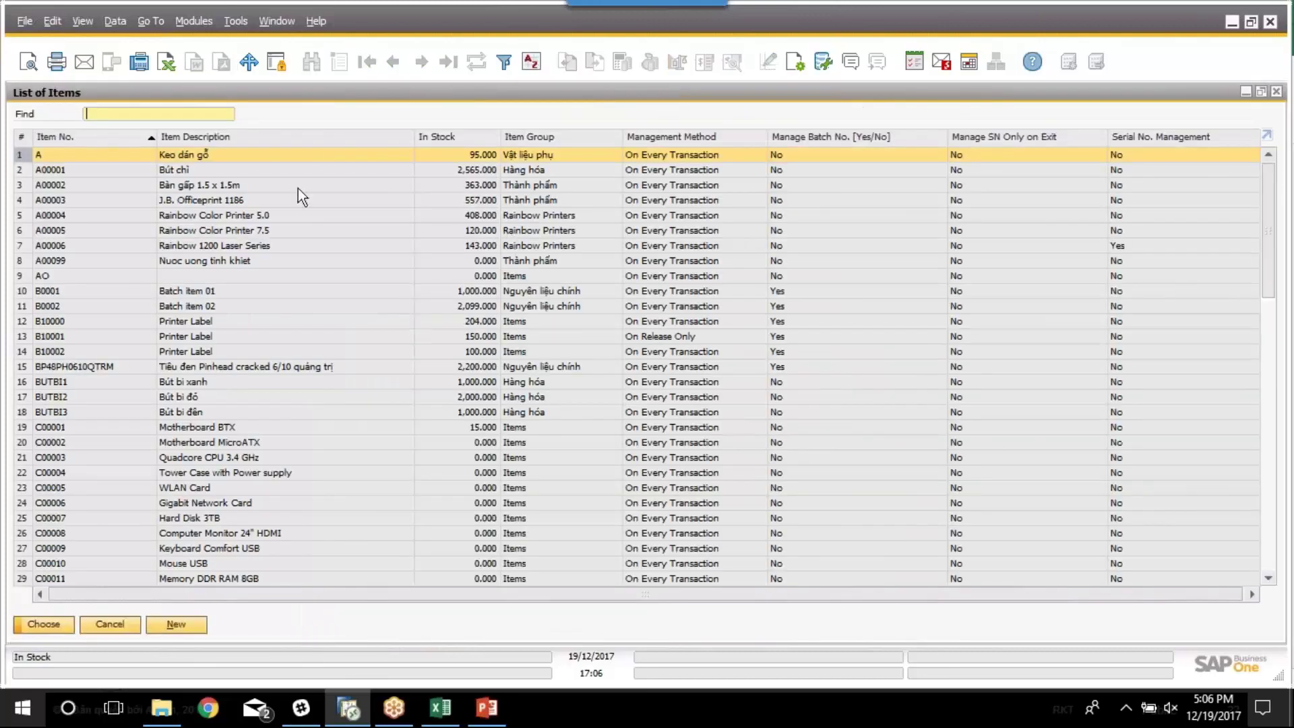
click(151, 172)
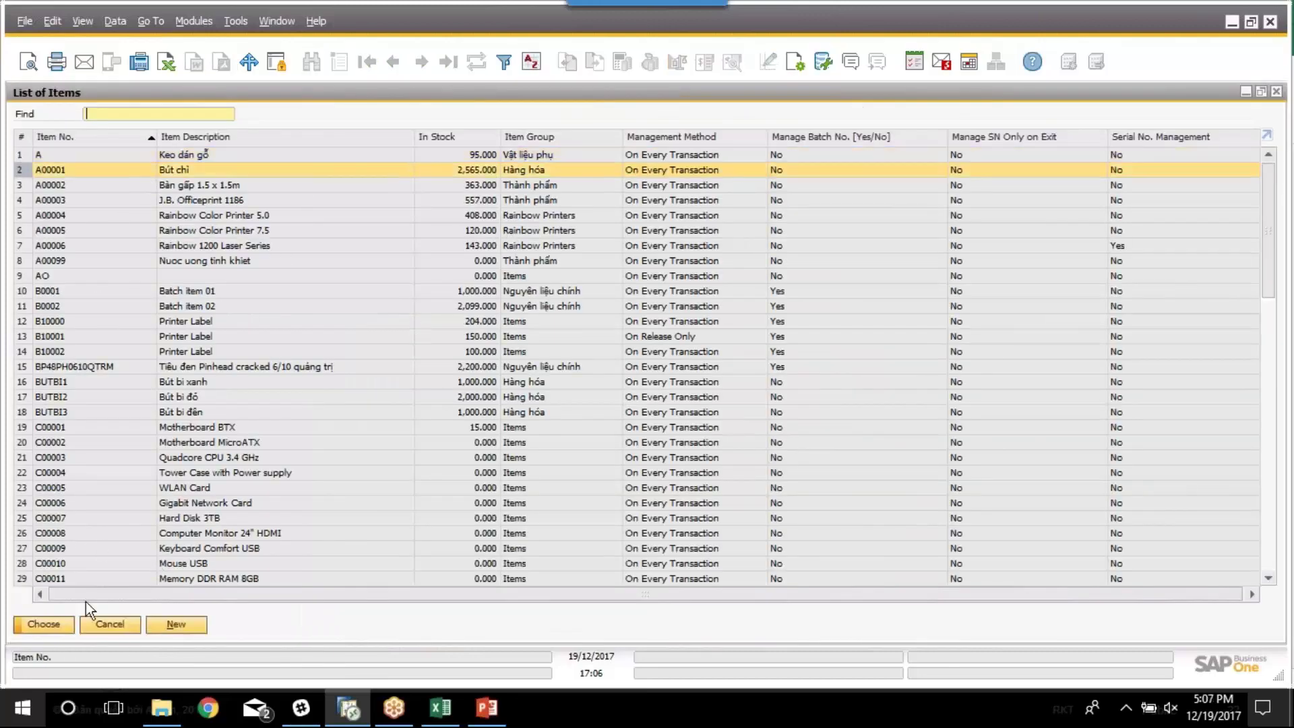
click(62, 625)
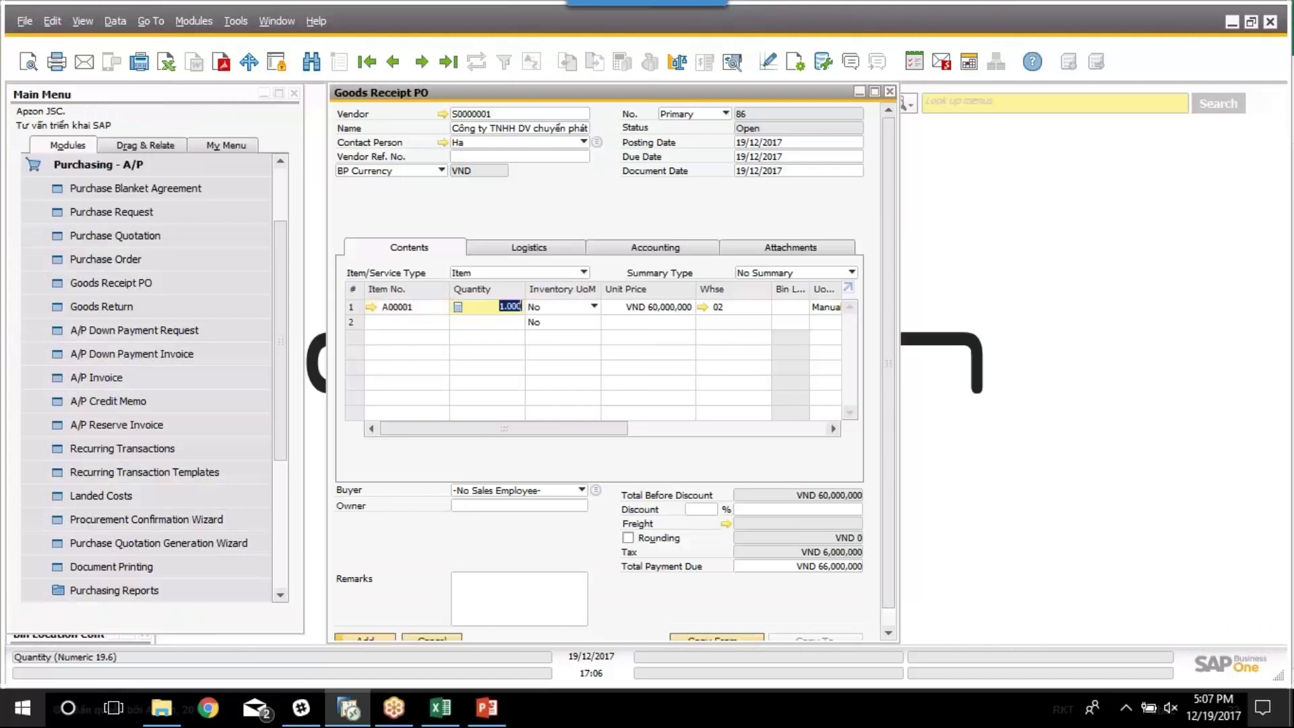
text(100)
key(Tab)
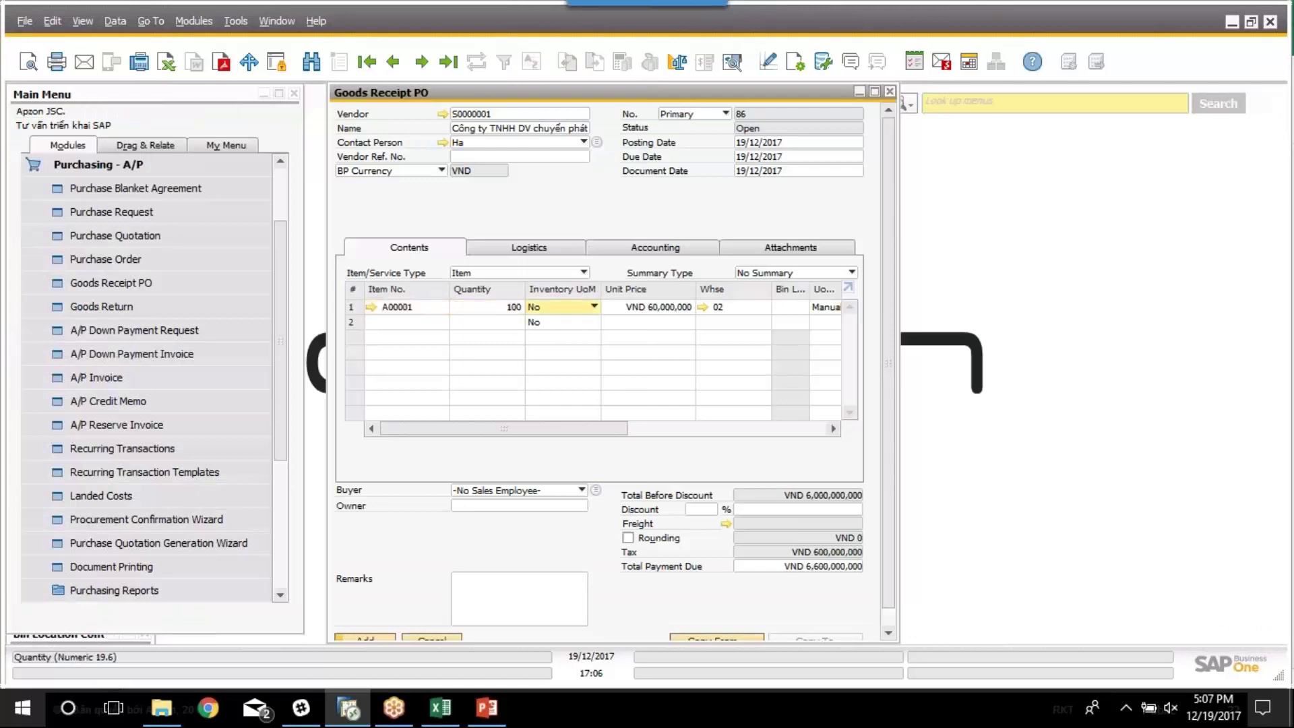
Set the A00001 row's warehouse to 05
click(751, 305)
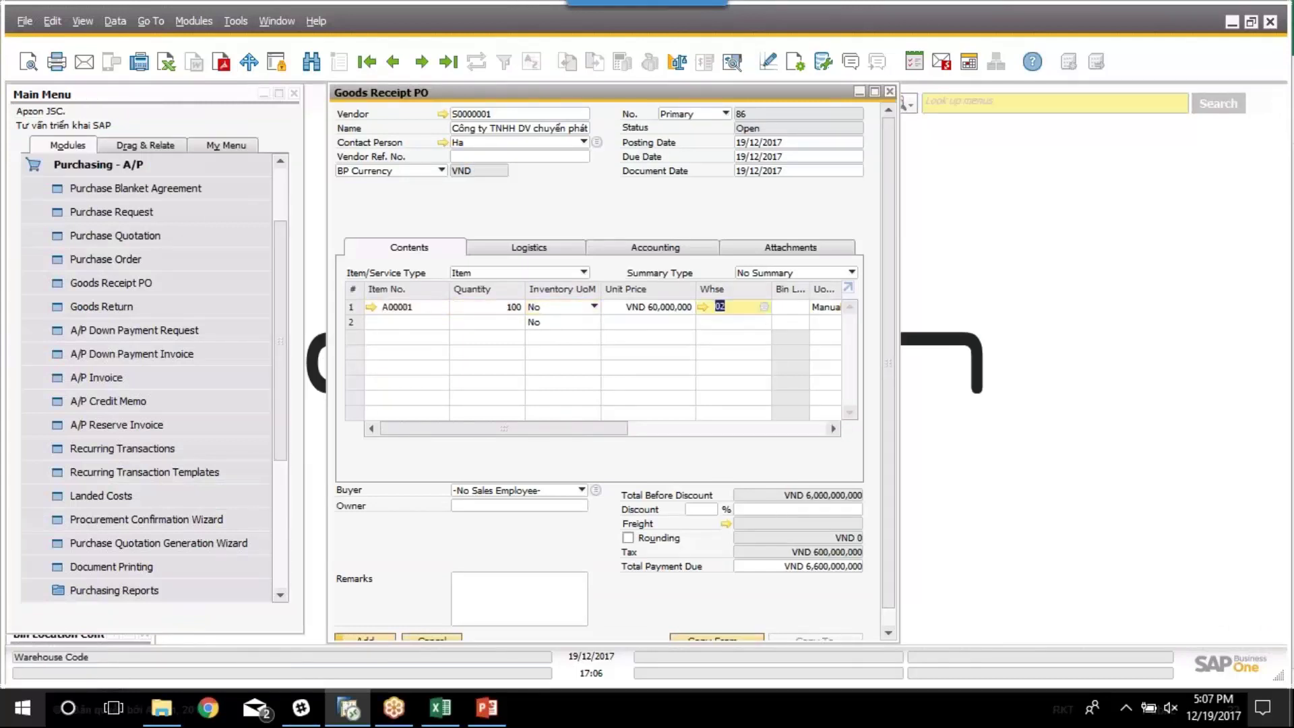
key(BackSpace)
text(01)
key(Tab)
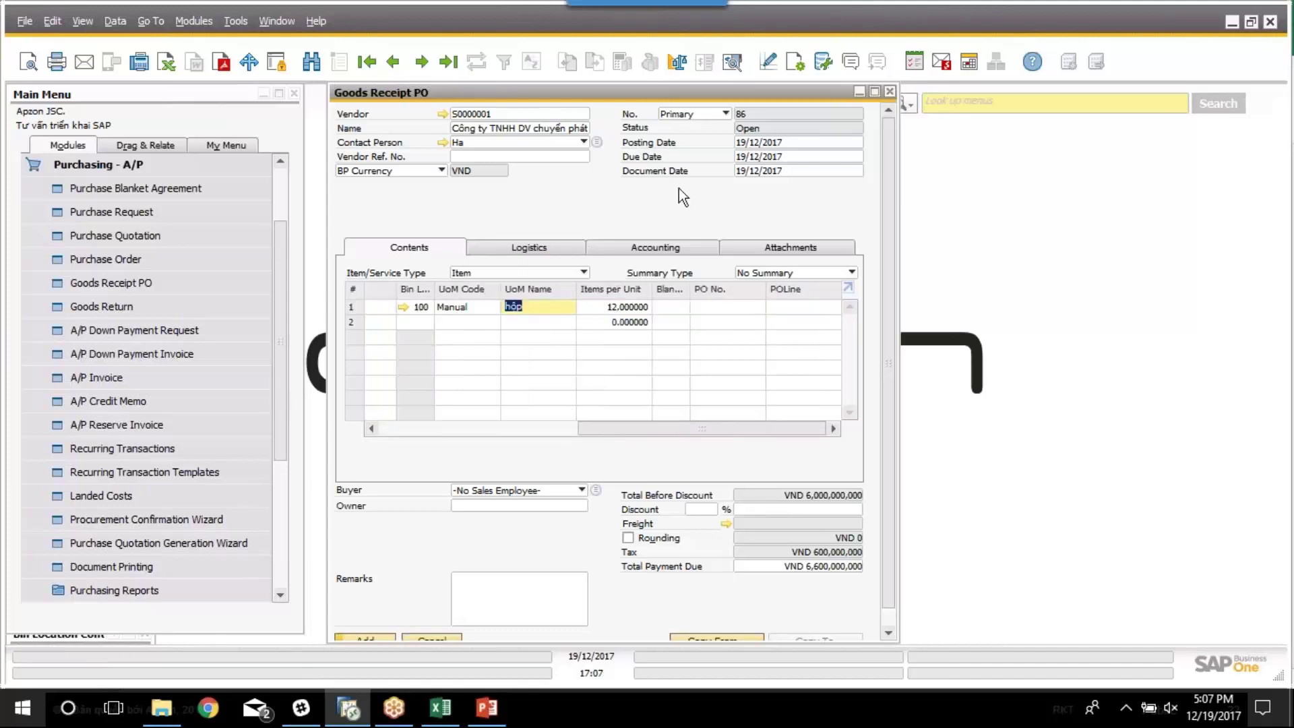
Open the A00001 row's bin location allocation and apply the Item's Current Bin Locations automatic method
double_click(721, 96)
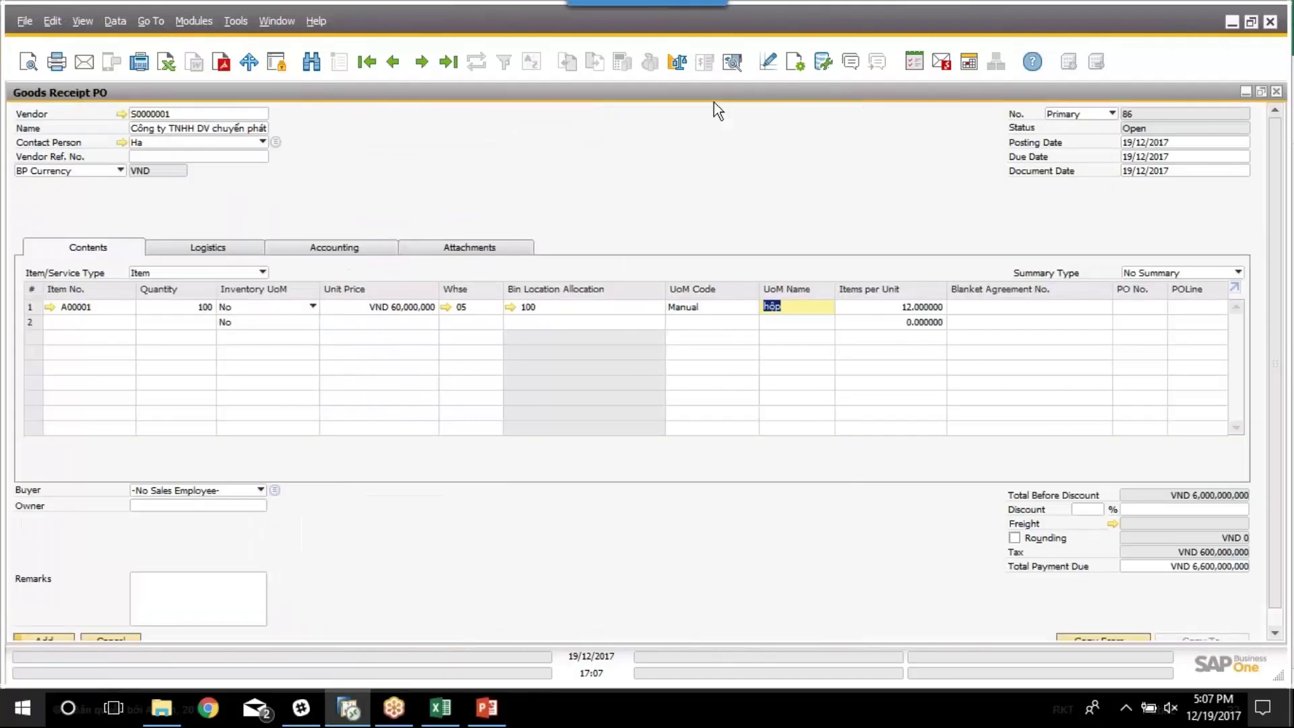
click(510, 307)
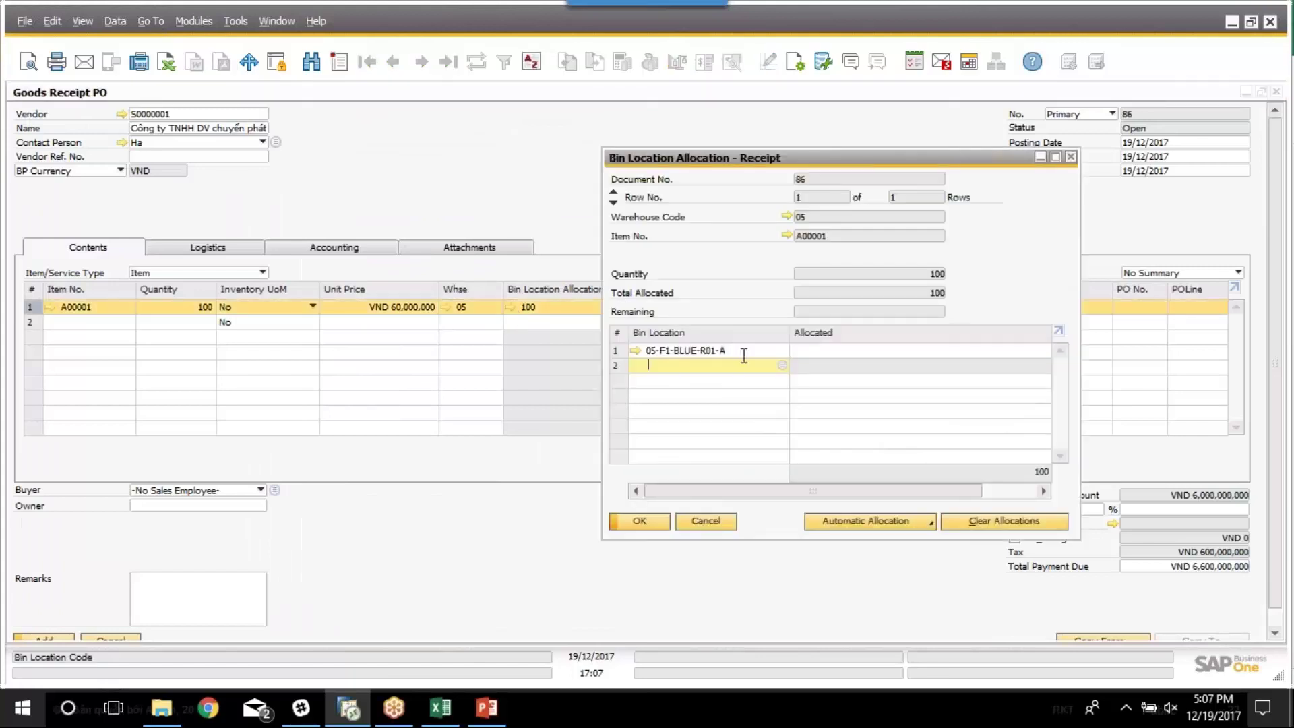
click(851, 520)
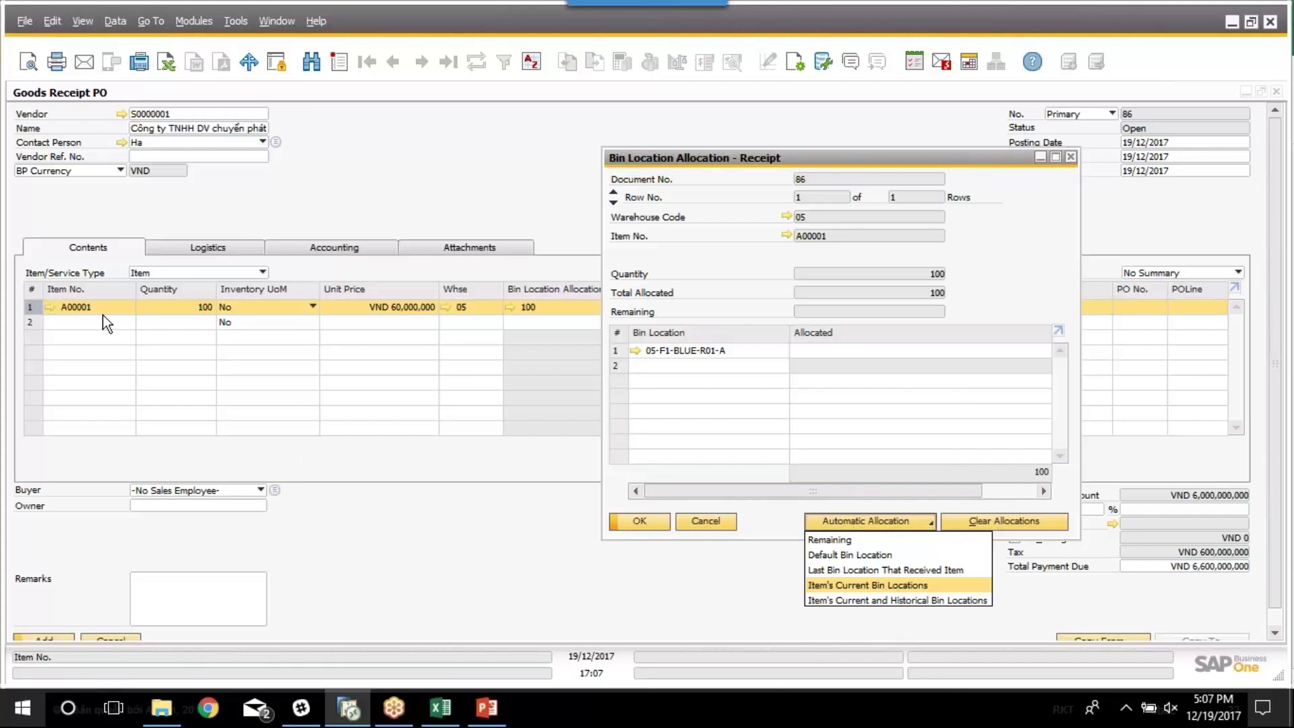
click(841, 588)
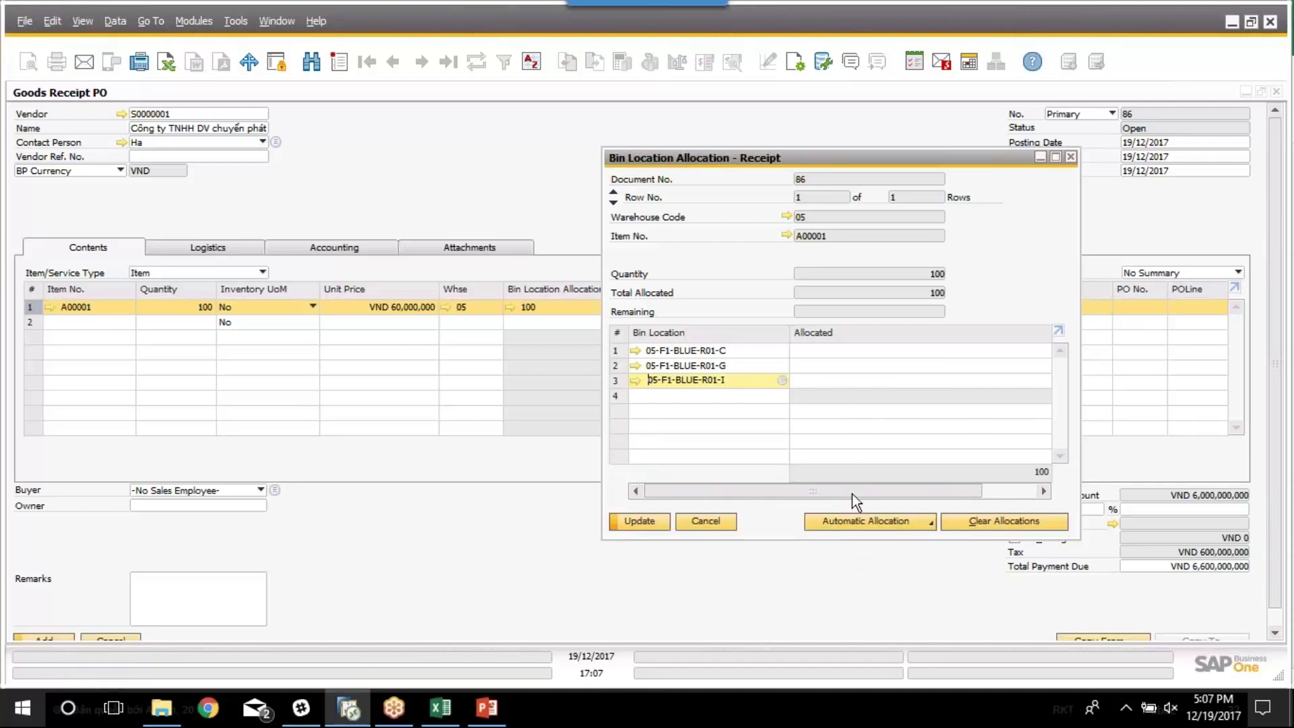
drag(852, 492, 752, 480)
drag(809, 483, 748, 492)
Apply the Item's Current and Historical Bin Locations automatic method and check the allocated quantities per bin
click(845, 520)
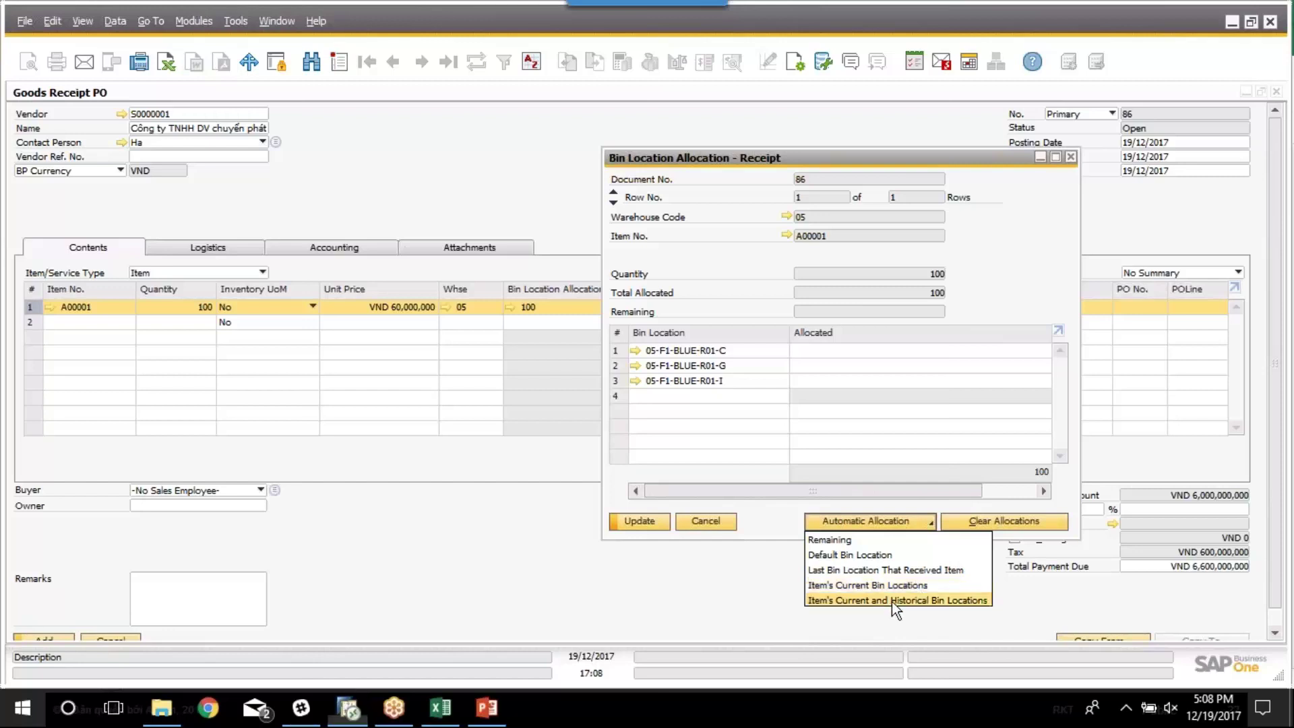
click(892, 601)
click(900, 523)
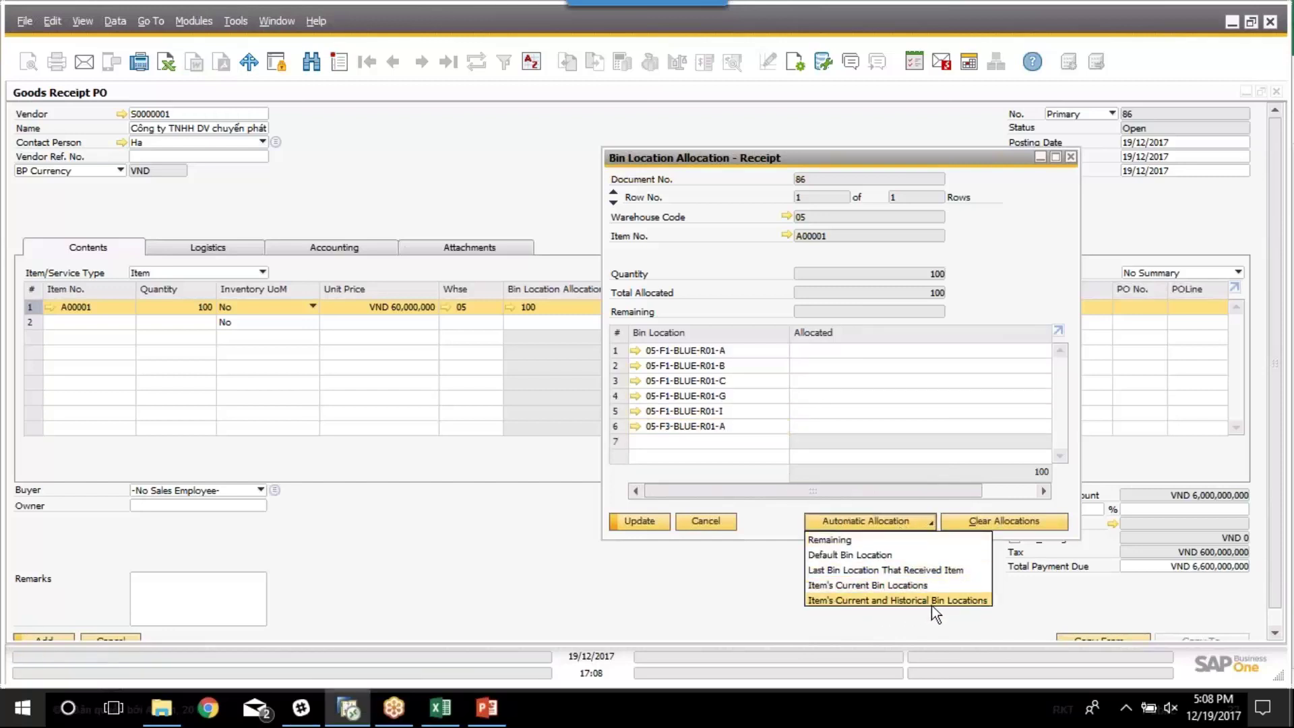
click(938, 492)
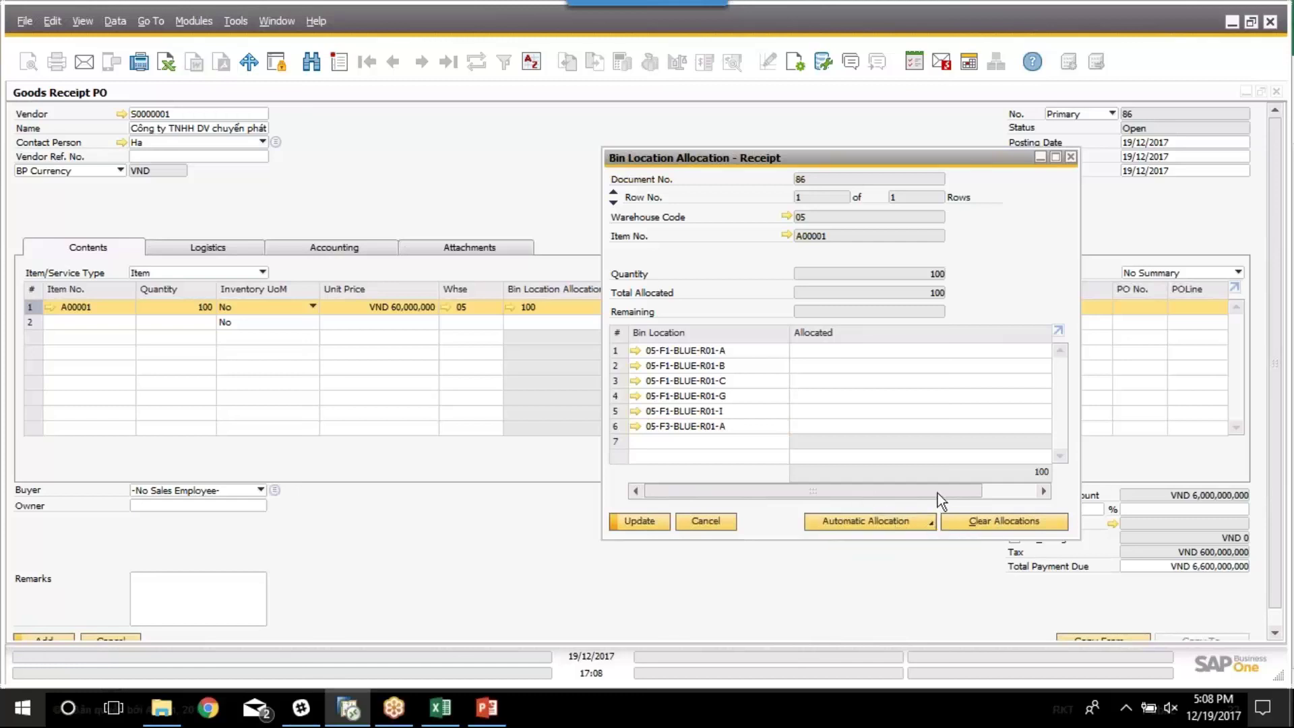
click(1005, 492)
click(1044, 490)
drag(989, 490, 931, 491)
drag(933, 487, 1033, 488)
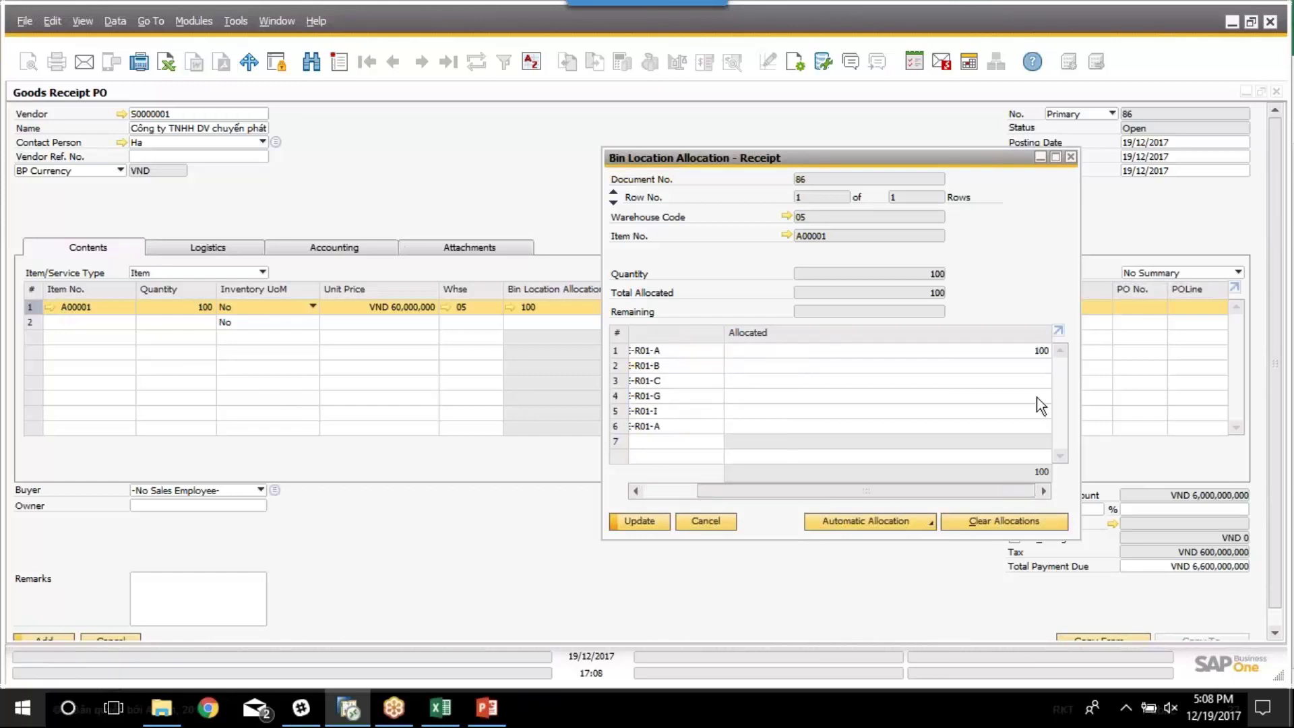
Reallocate the A00001 receipt with the Last Bin Location That Received Item method and check the allocated quantity
click(901, 517)
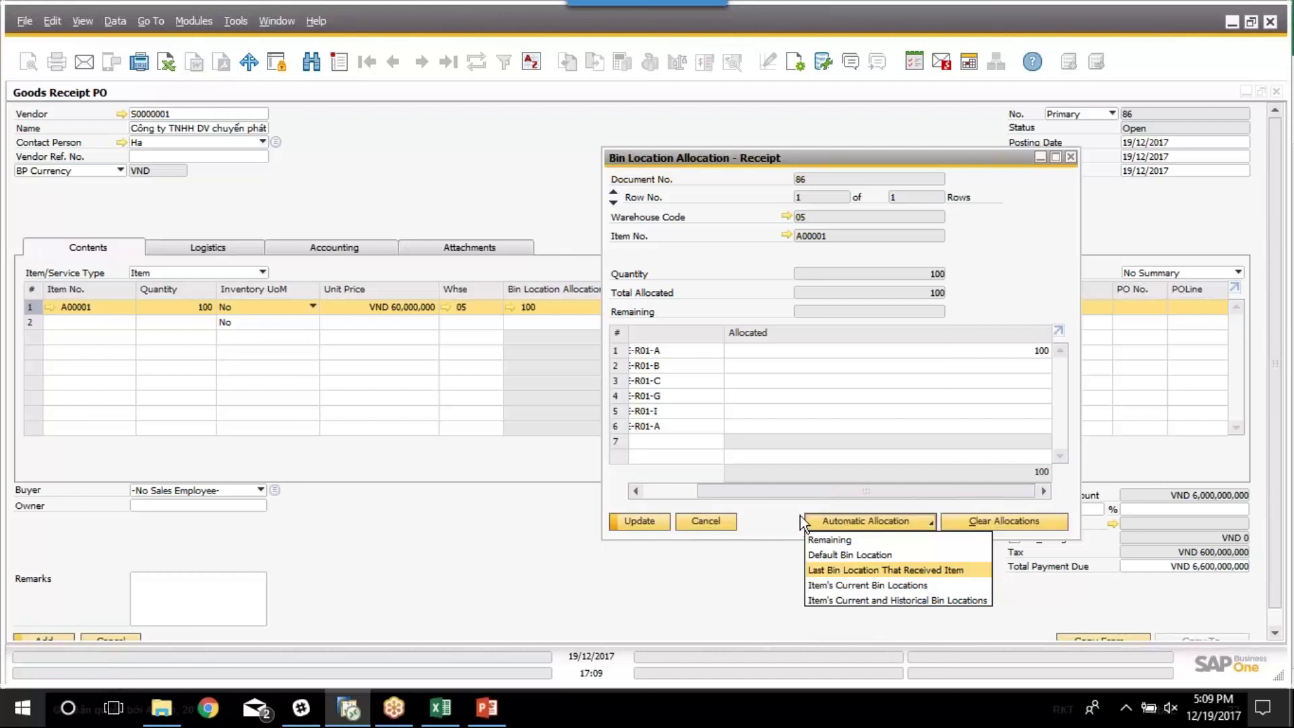
click(868, 572)
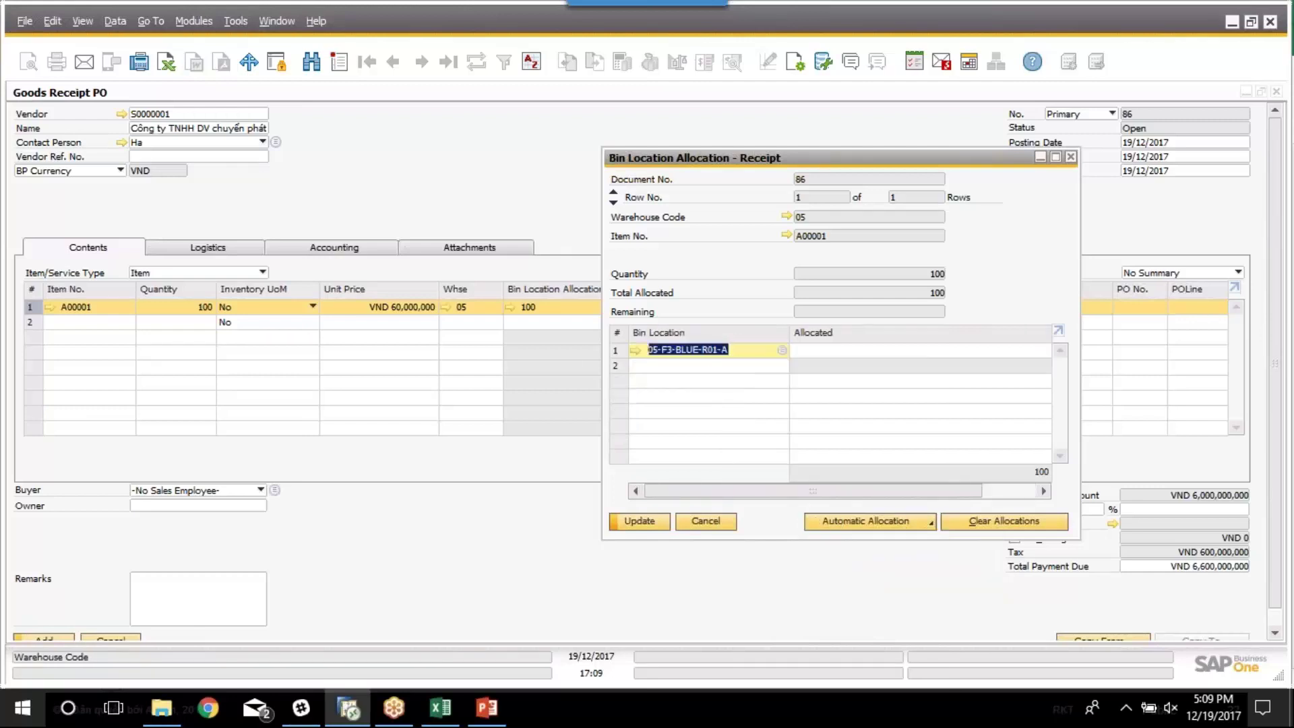
drag(815, 491, 865, 491)
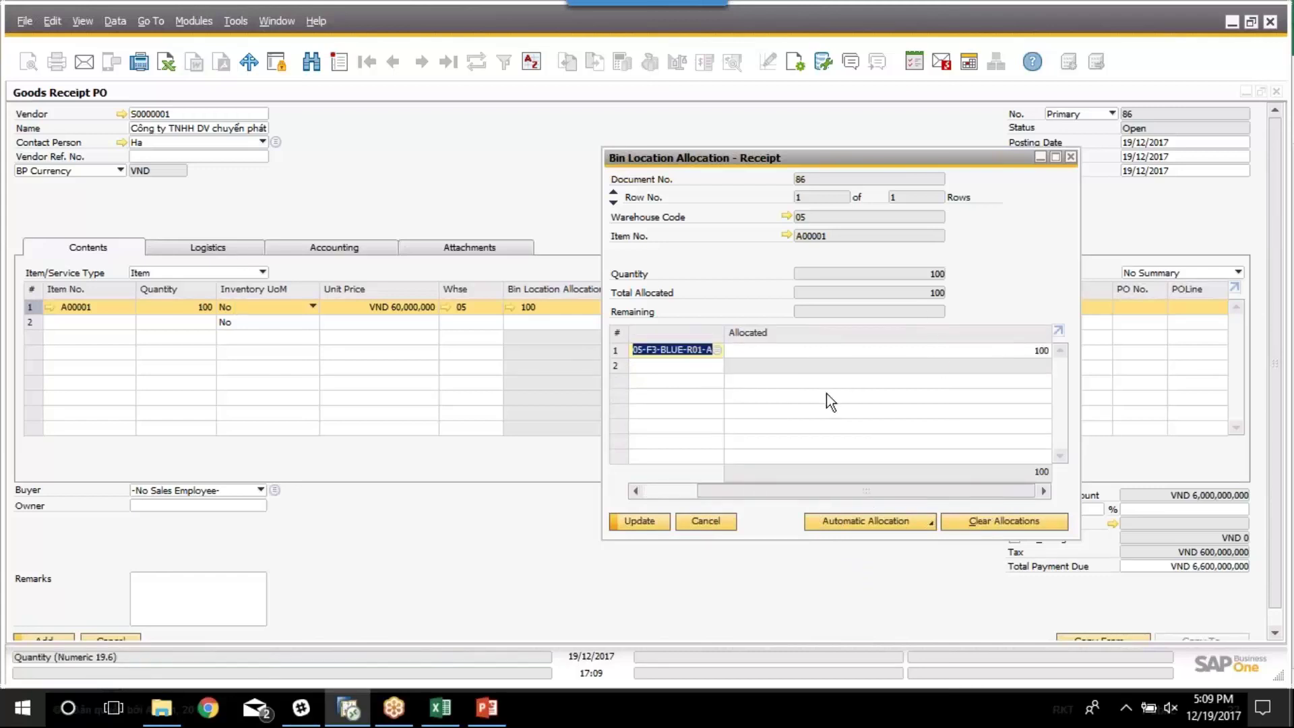
click(847, 520)
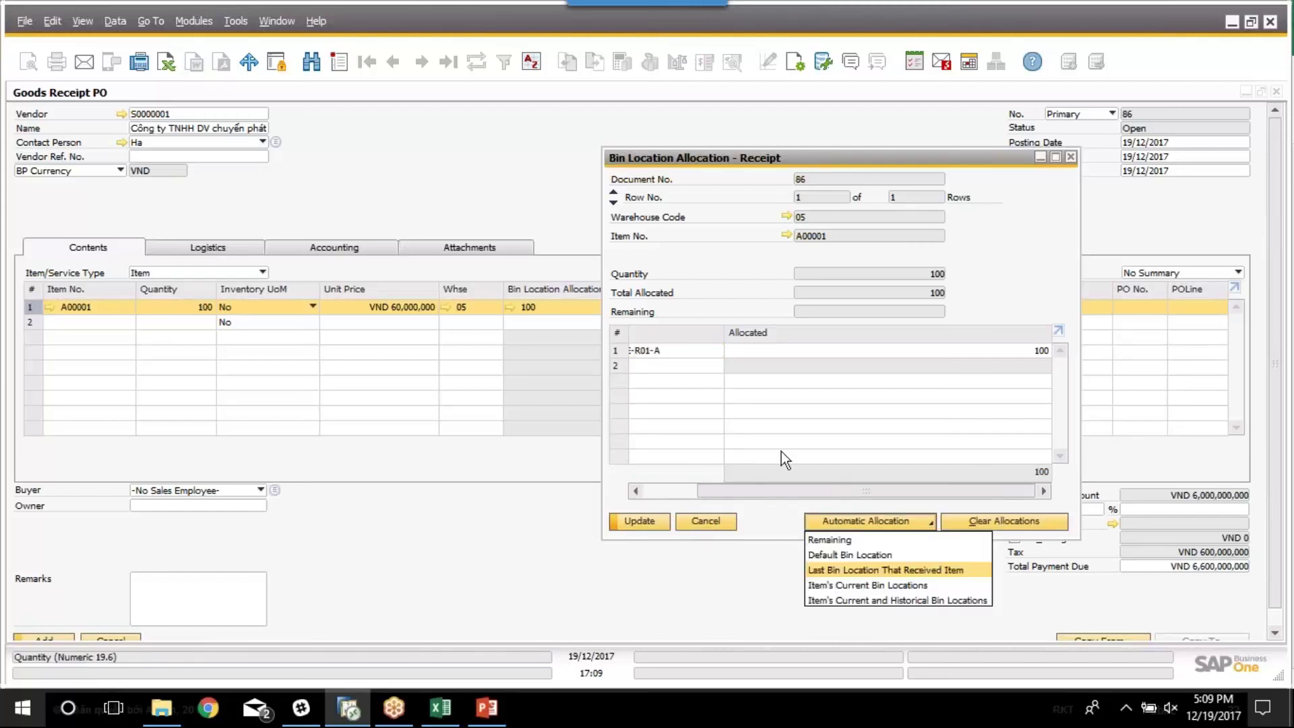
click(777, 497)
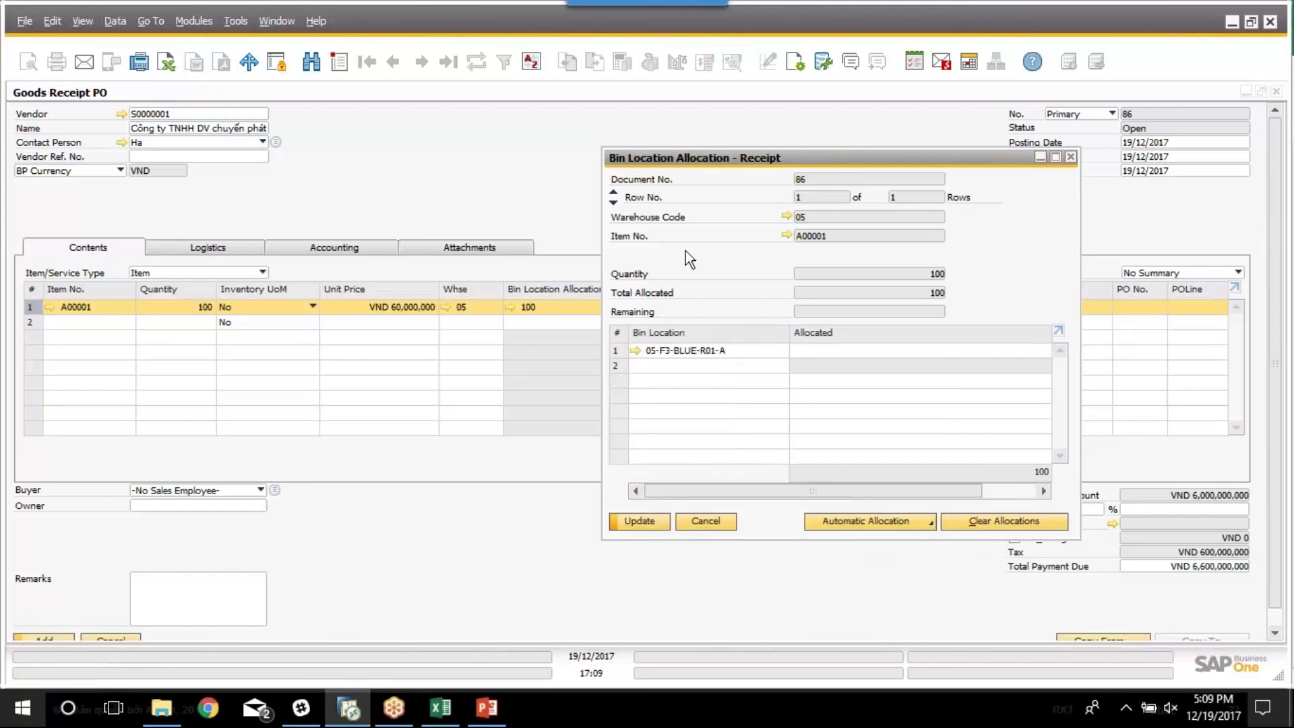
Cancel the receipt's bin location allocation and close the Goods Receipt PO without saving it
click(708, 523)
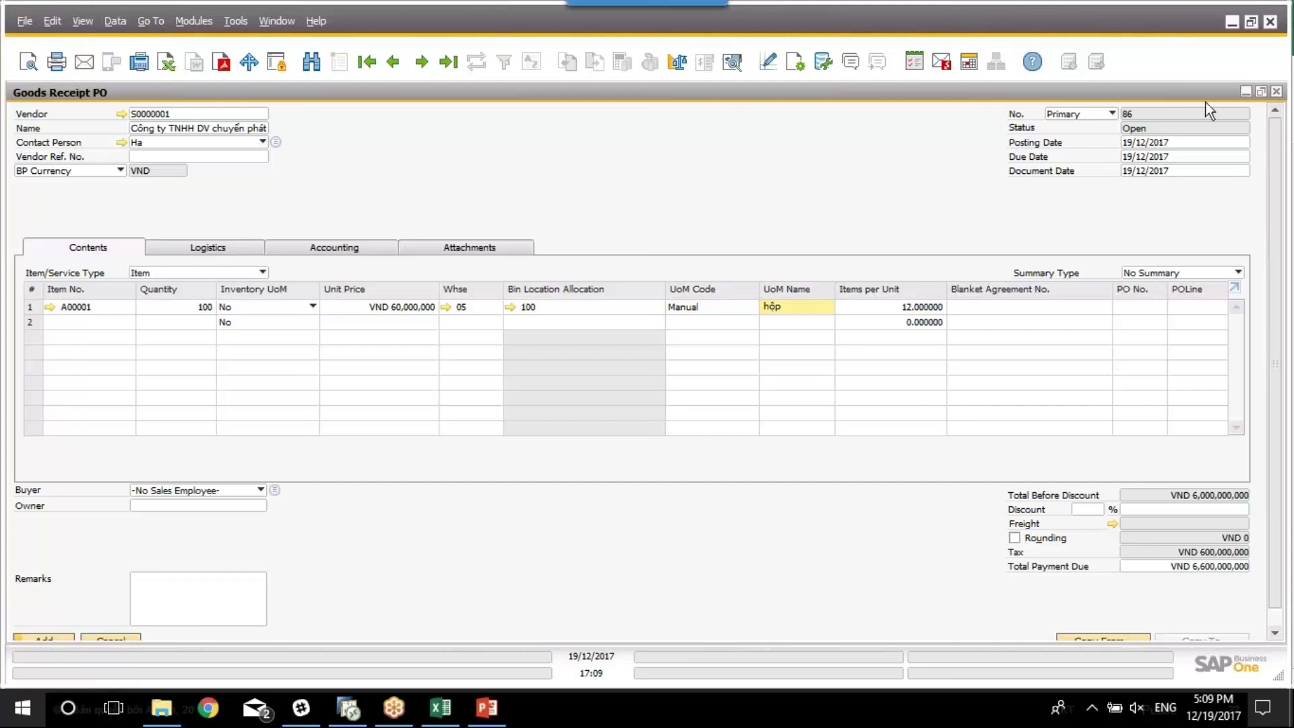
click(1276, 93)
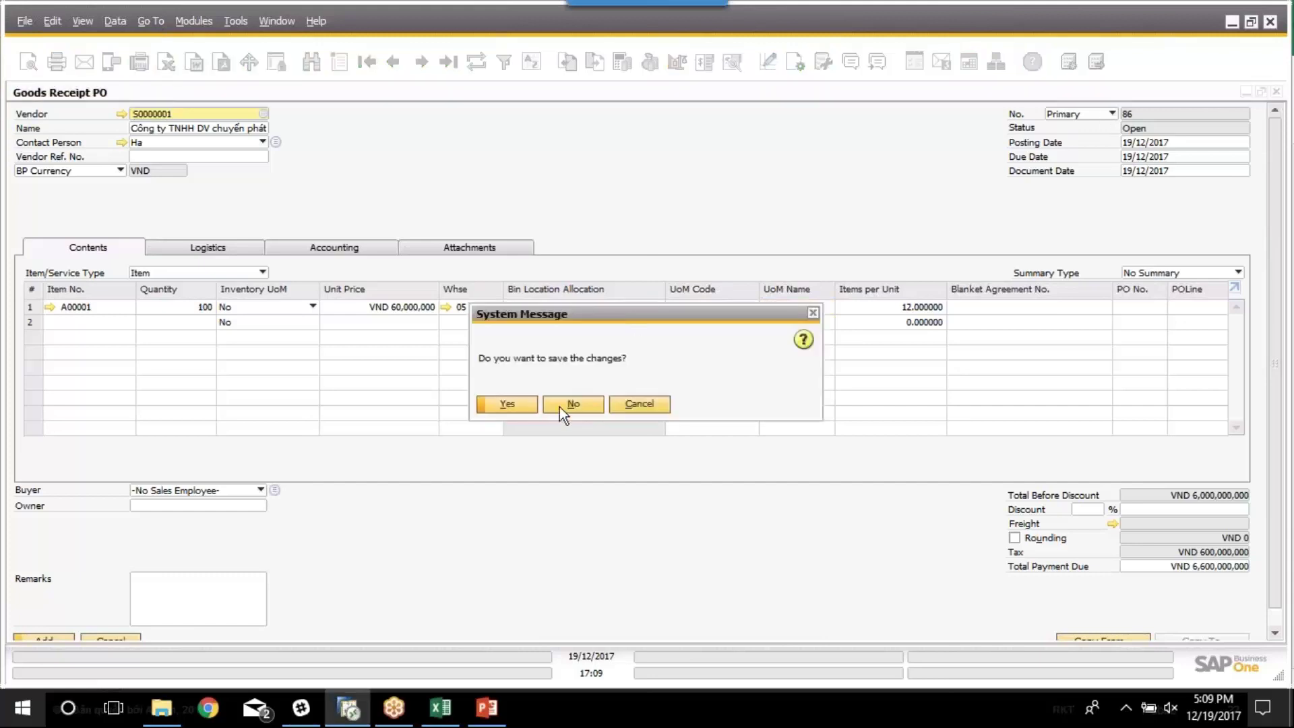
click(572, 404)
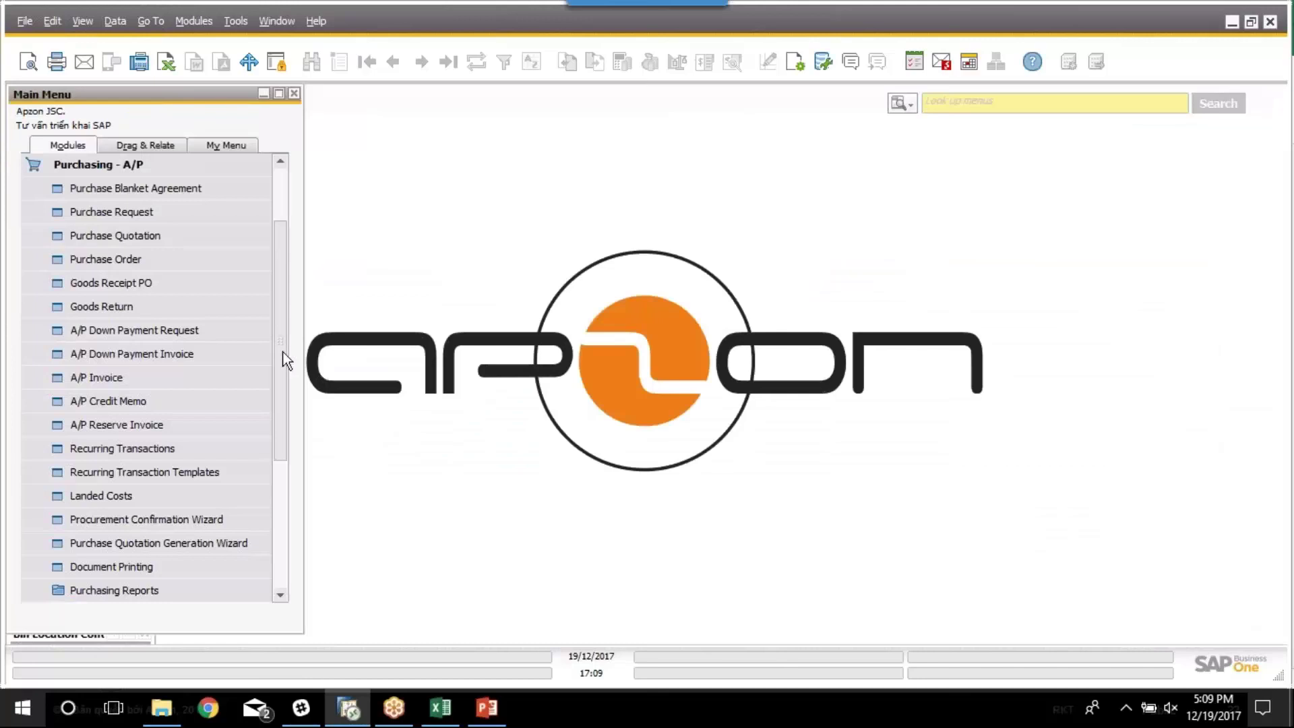
Collapse the Purchasing - A/P module and expand the Inventory module
scroll(268, 476, down, 3)
scroll(269, 476, down, 1)
scroll(269, 449, up, 3)
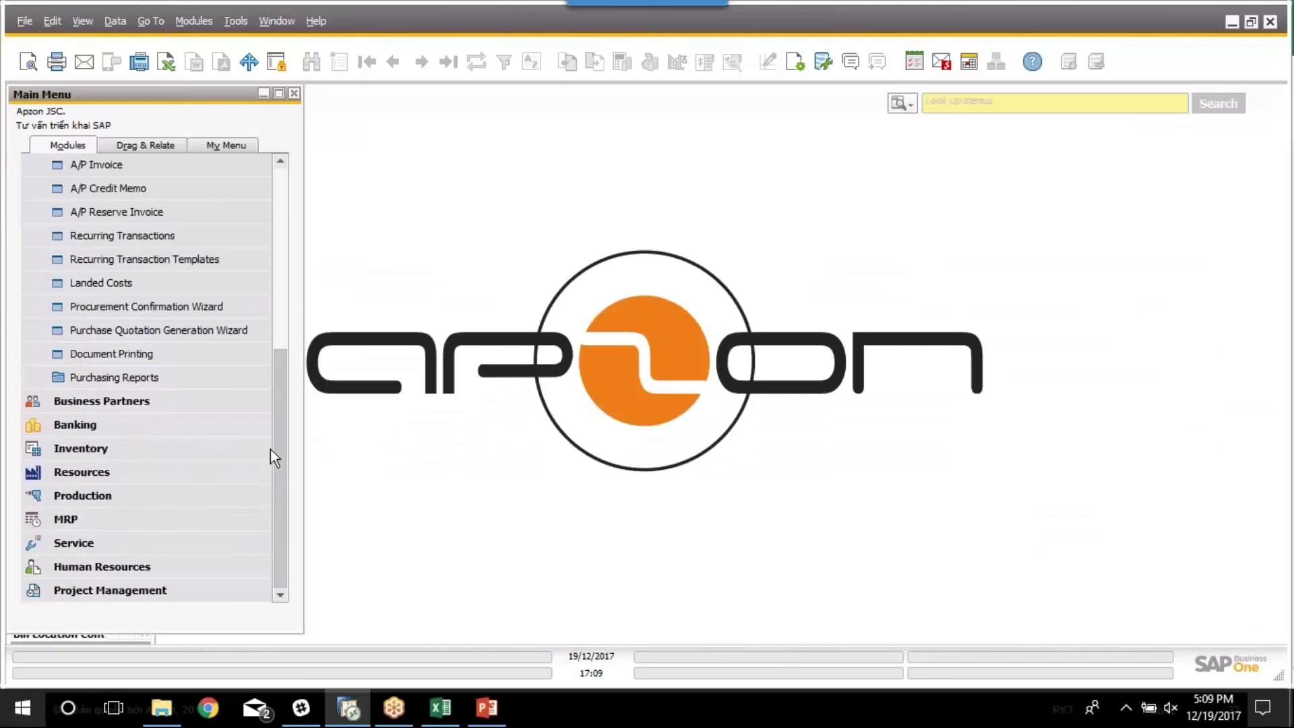
scroll(275, 378, up, 3)
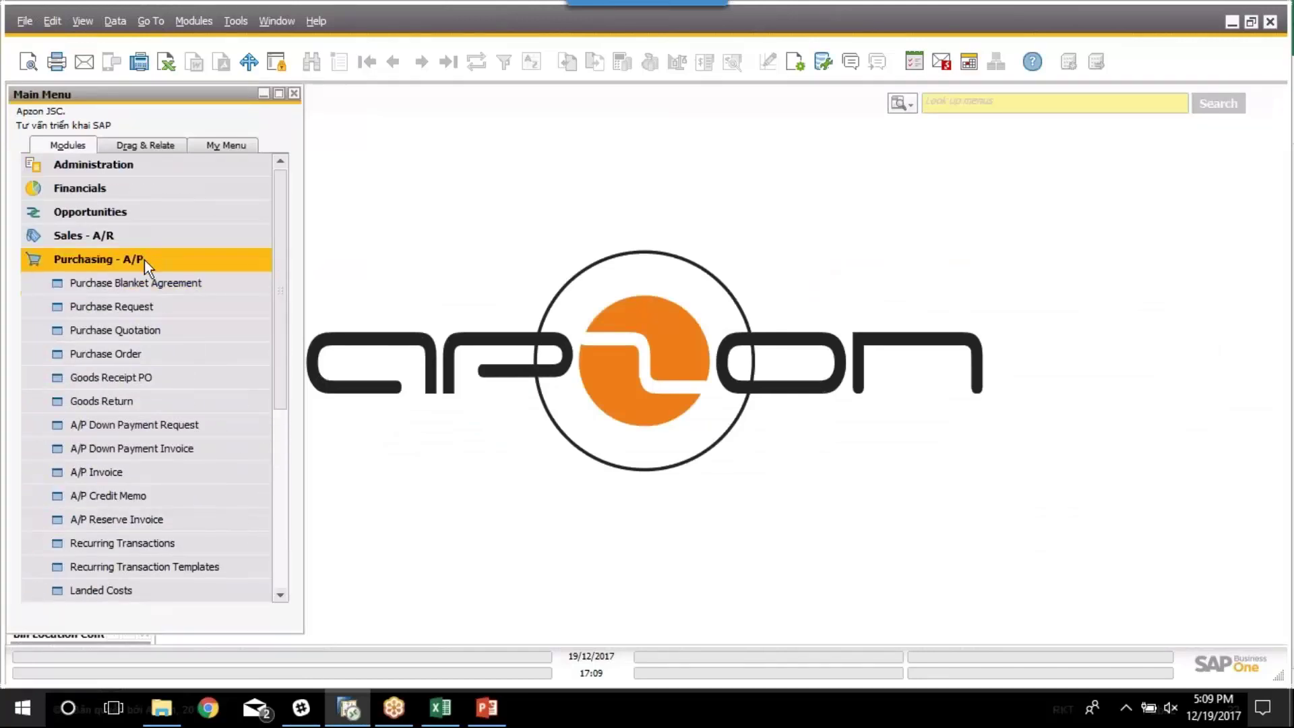
click(144, 260)
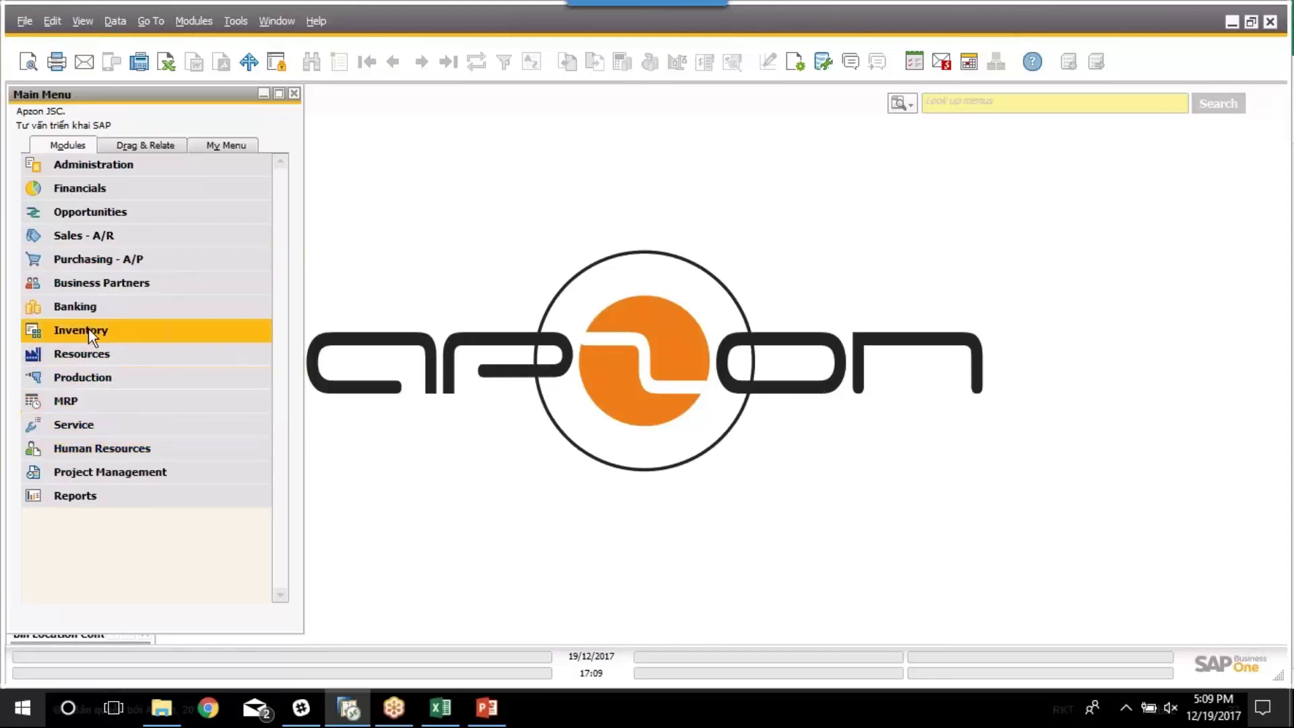
click(97, 331)
scroll(87, 445, down, 1)
click(93, 495)
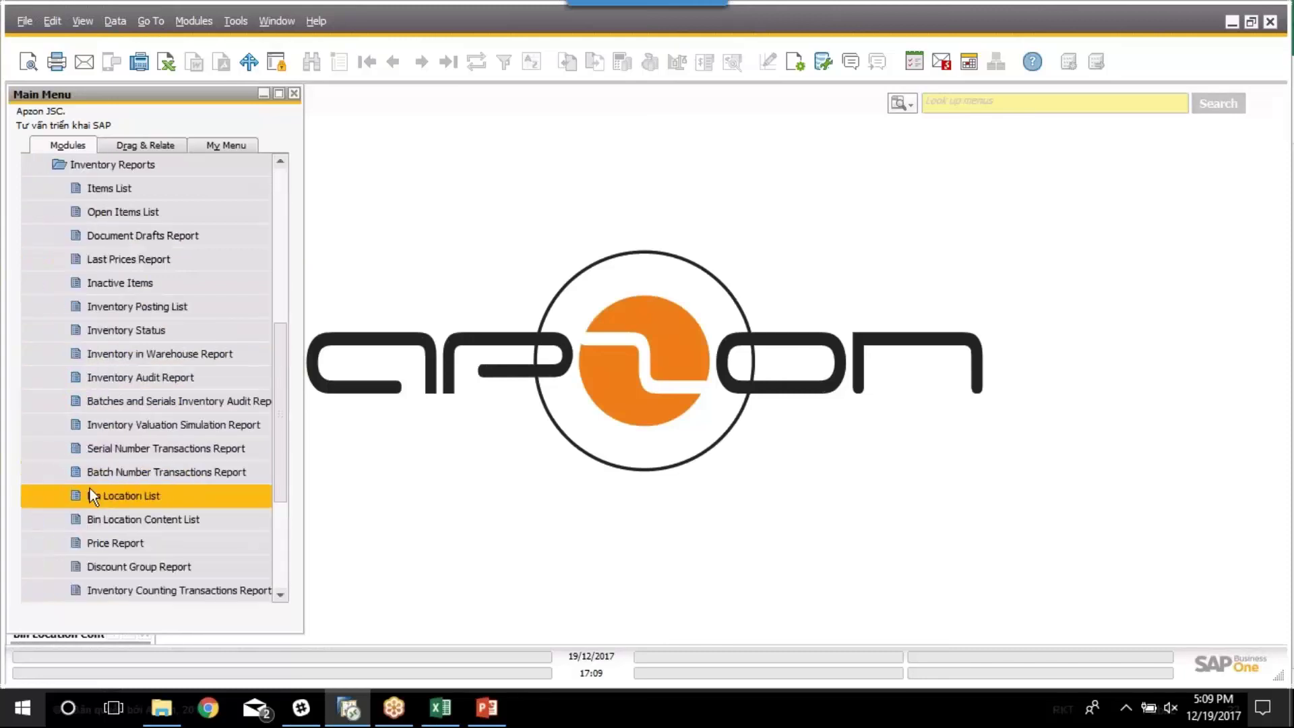
scroll(90, 489, down, 2)
scroll(102, 487, up, 3)
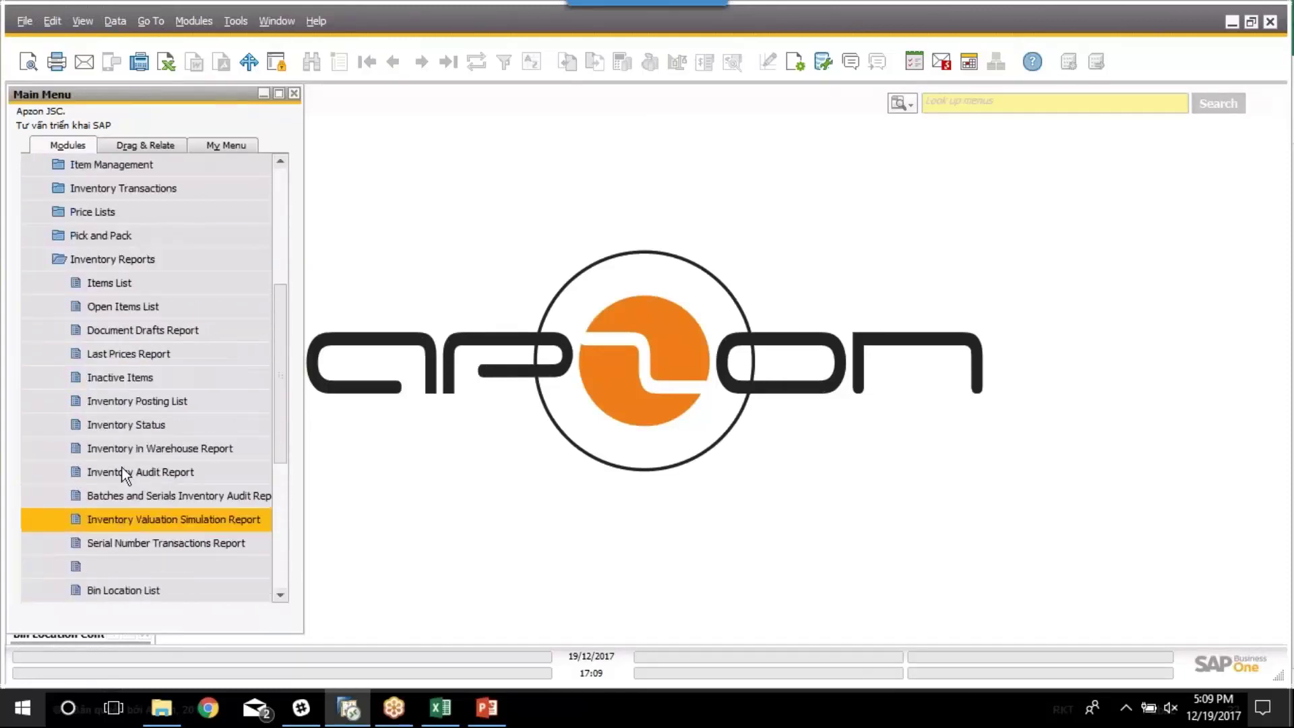
Start a new Inventory Counting document from the Inventory Counting Transactions under Inventory Transactions
click(143, 213)
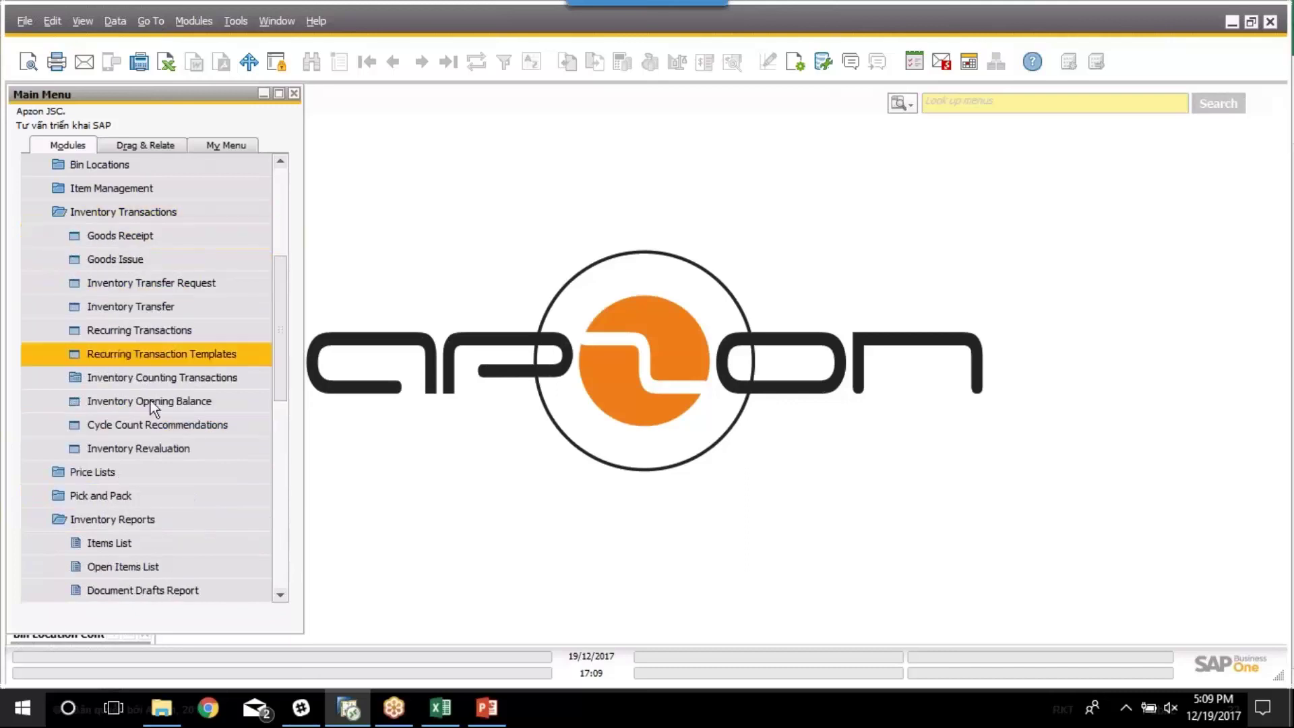
scroll(125, 428, up, 1)
scroll(124, 424, up, 1)
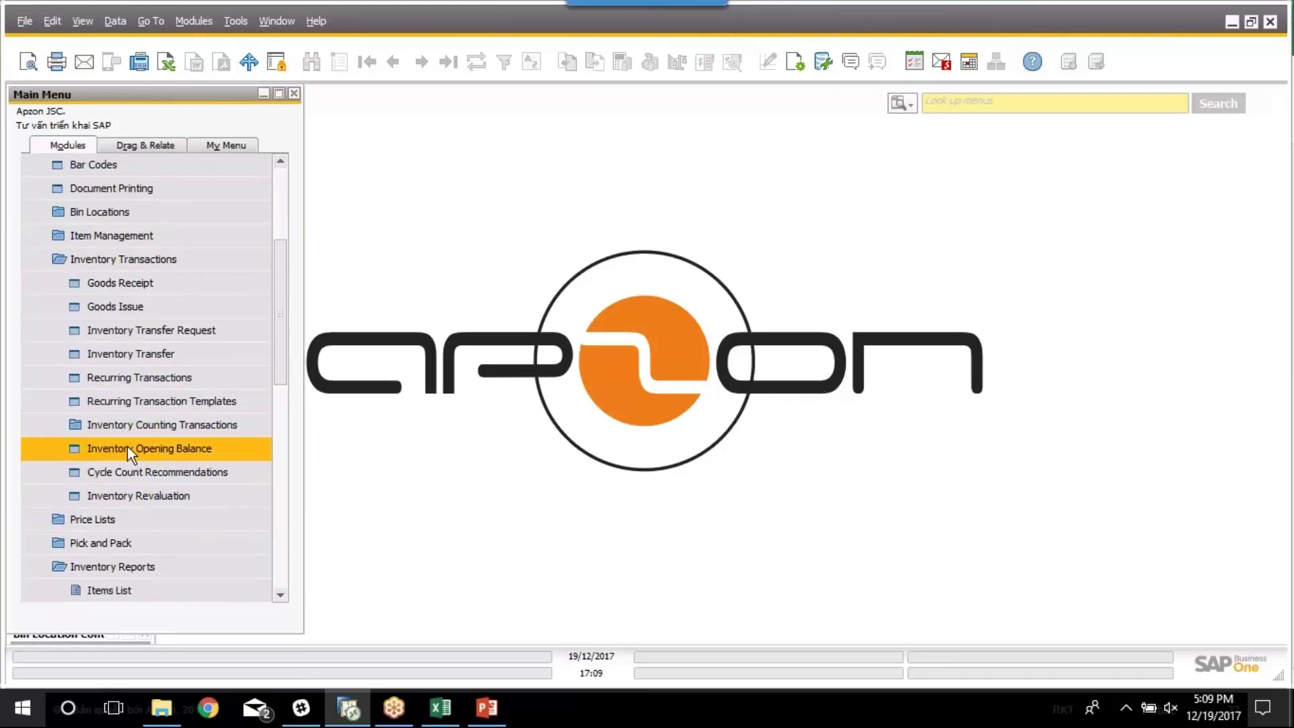
click(116, 423)
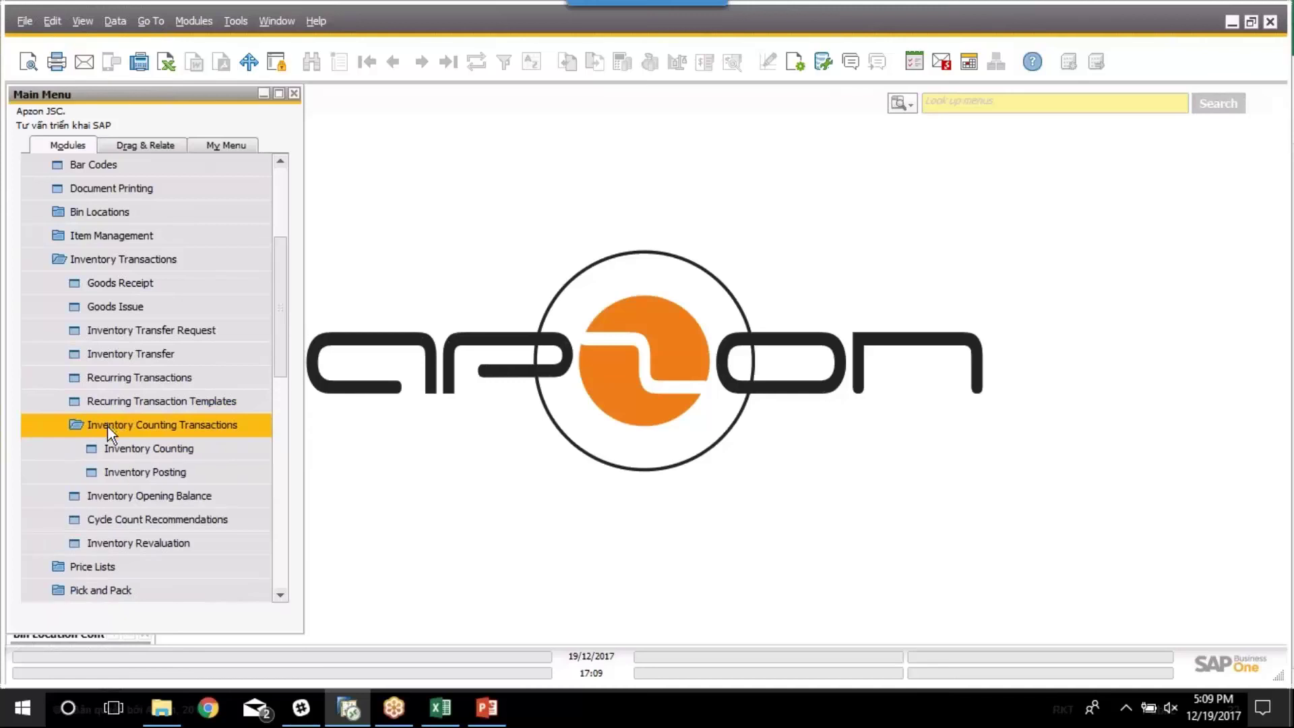
scroll(107, 426, down, 1)
click(137, 431)
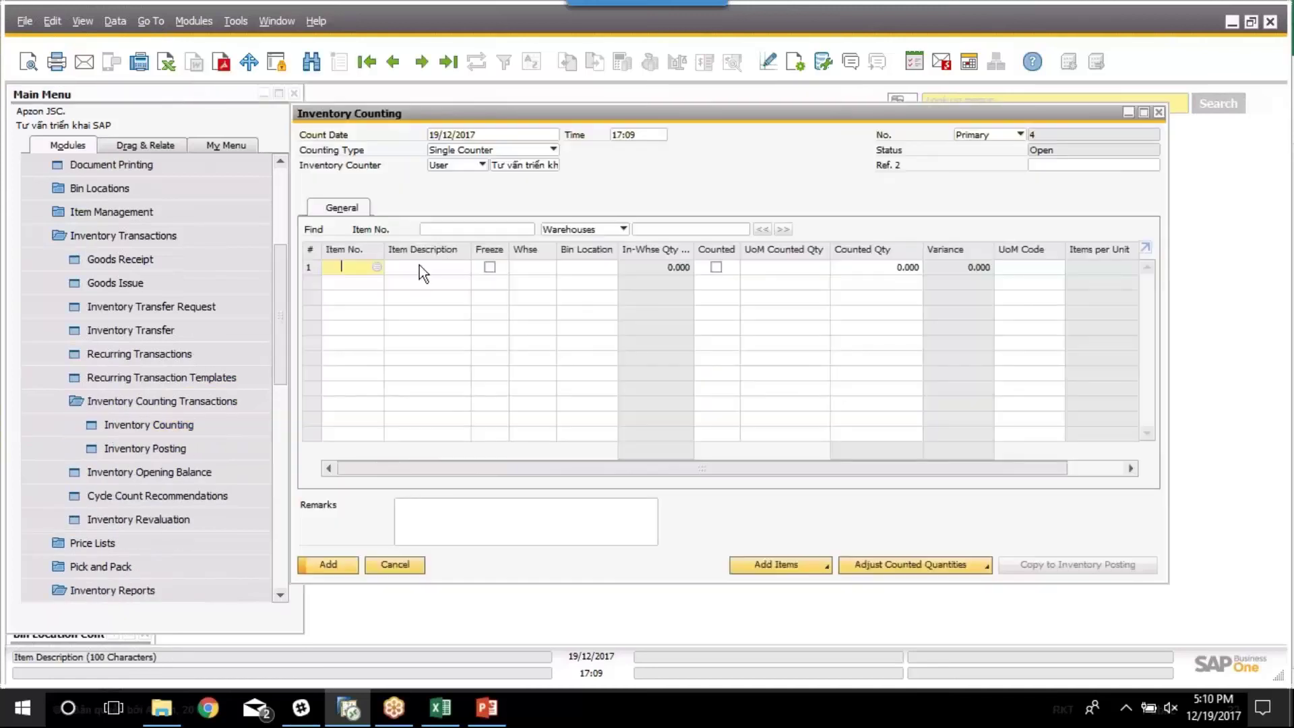
Add items to the inventory count, selecting warehouse 05 (Bin Warehouse) instead of warehouse 02 in the criteria
click(783, 564)
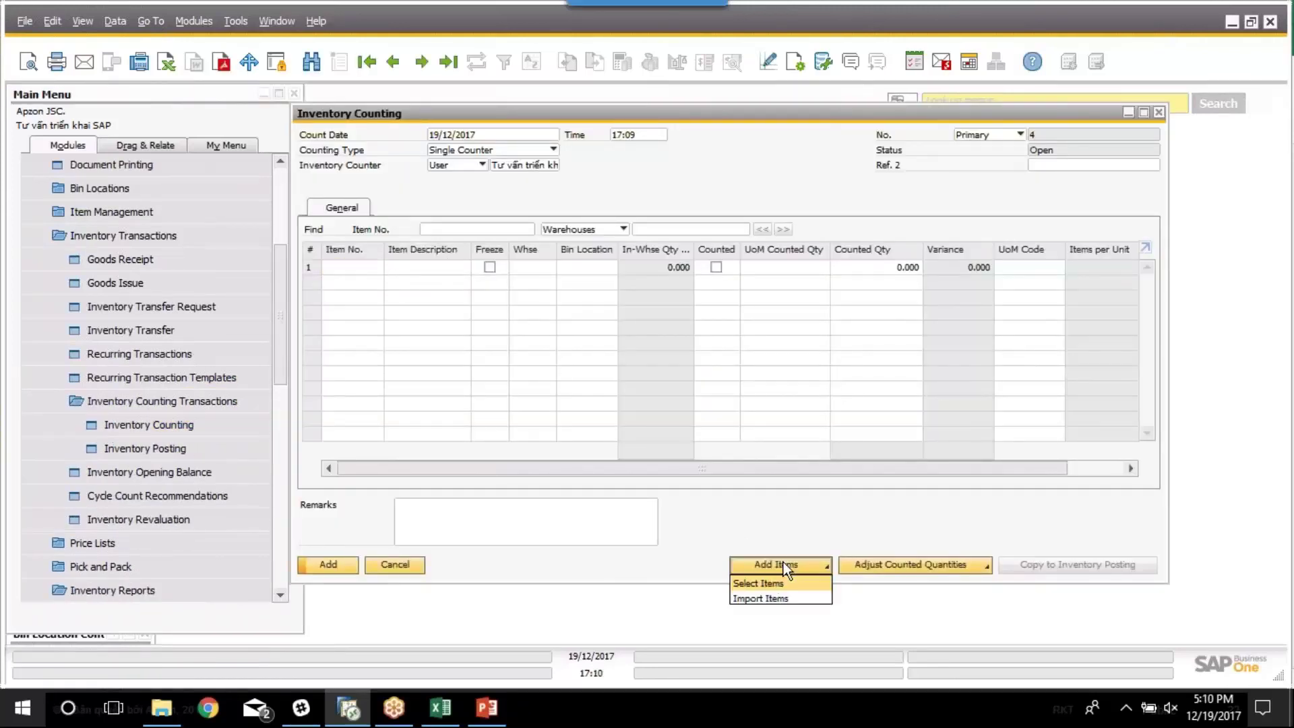
click(766, 582)
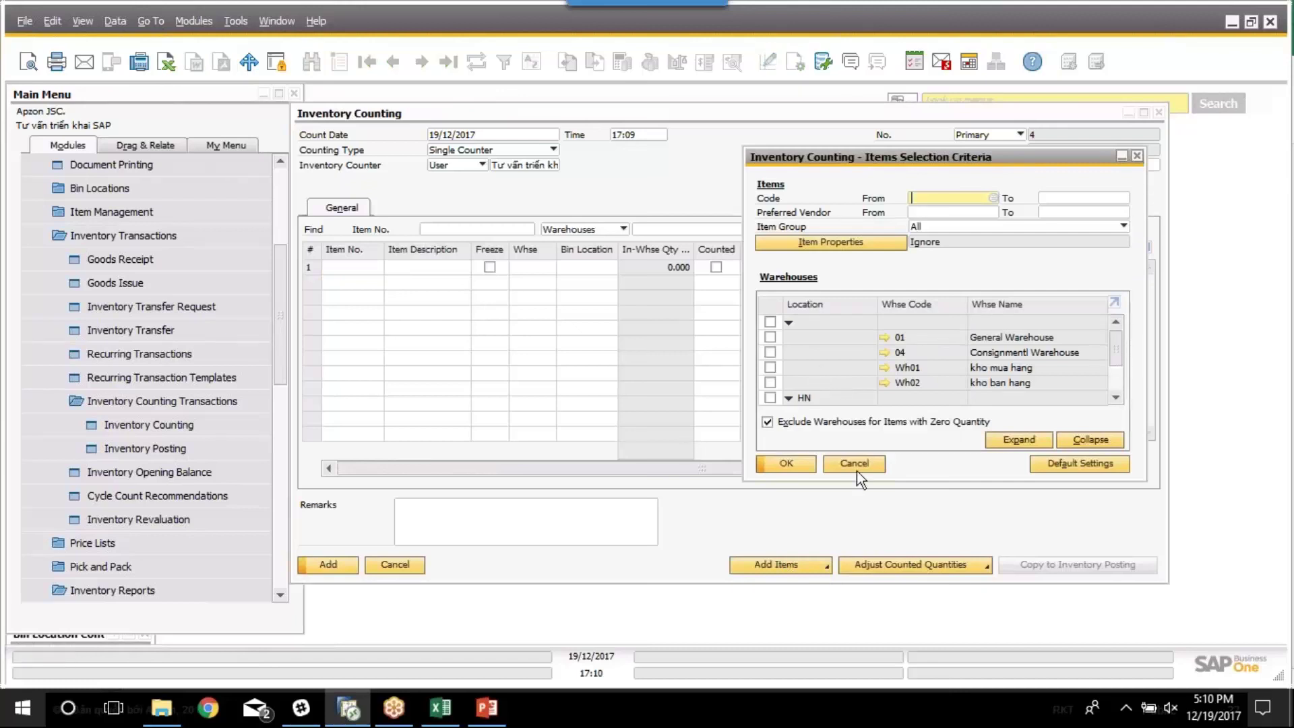
scroll(878, 378, down, 2)
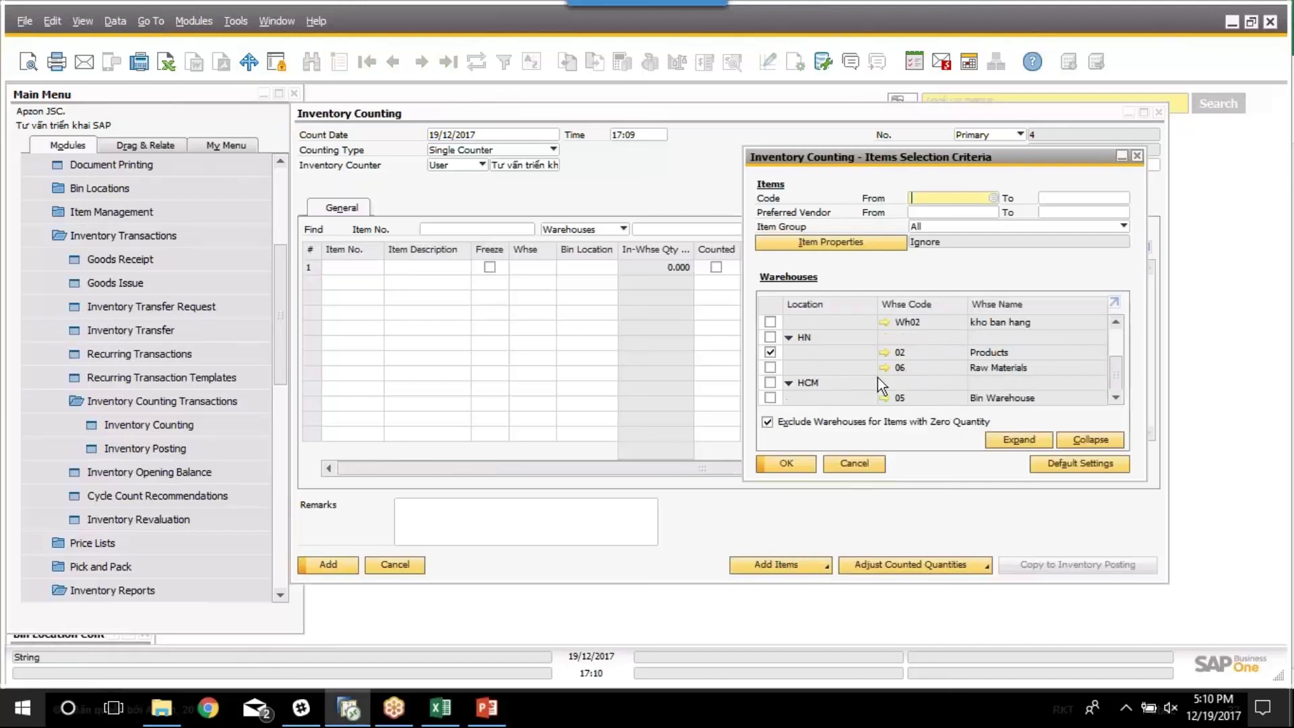
click(772, 352)
click(770, 397)
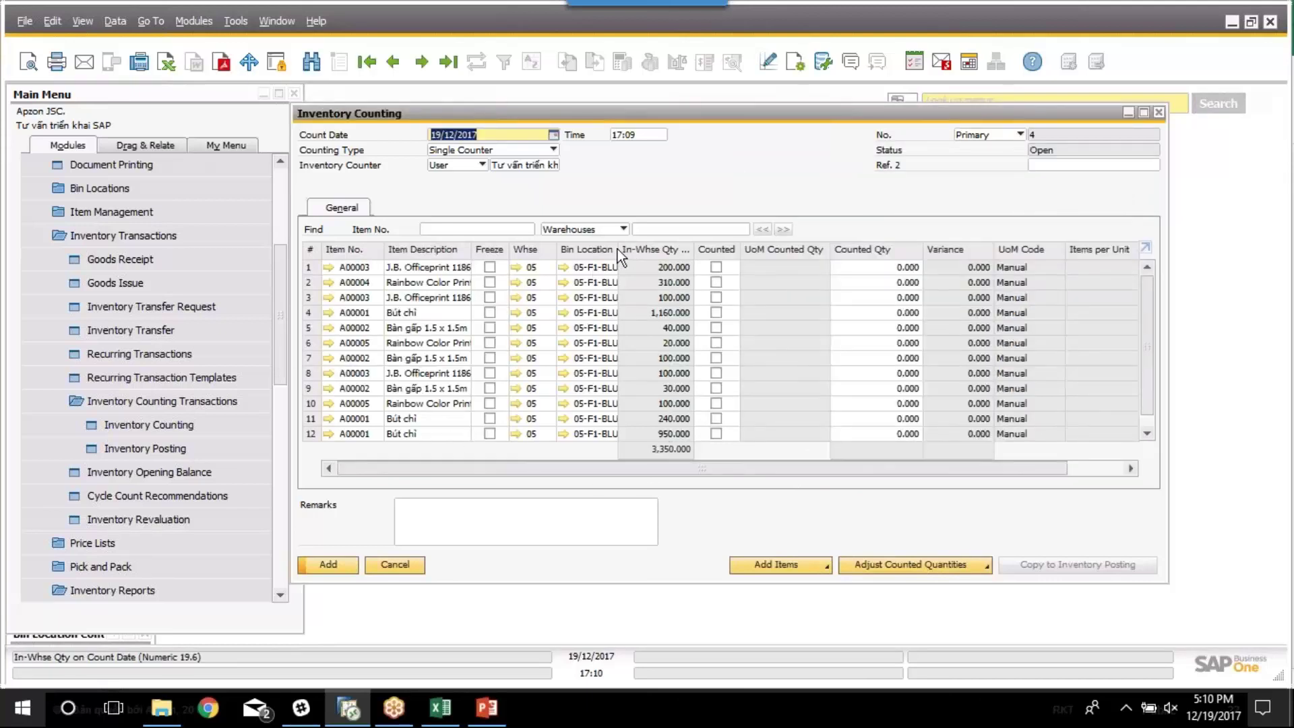
Widen the Bin Location column and examine the count rows' items, bin locations, in-warehouse quantities and counted quantity field
drag(618, 249, 671, 247)
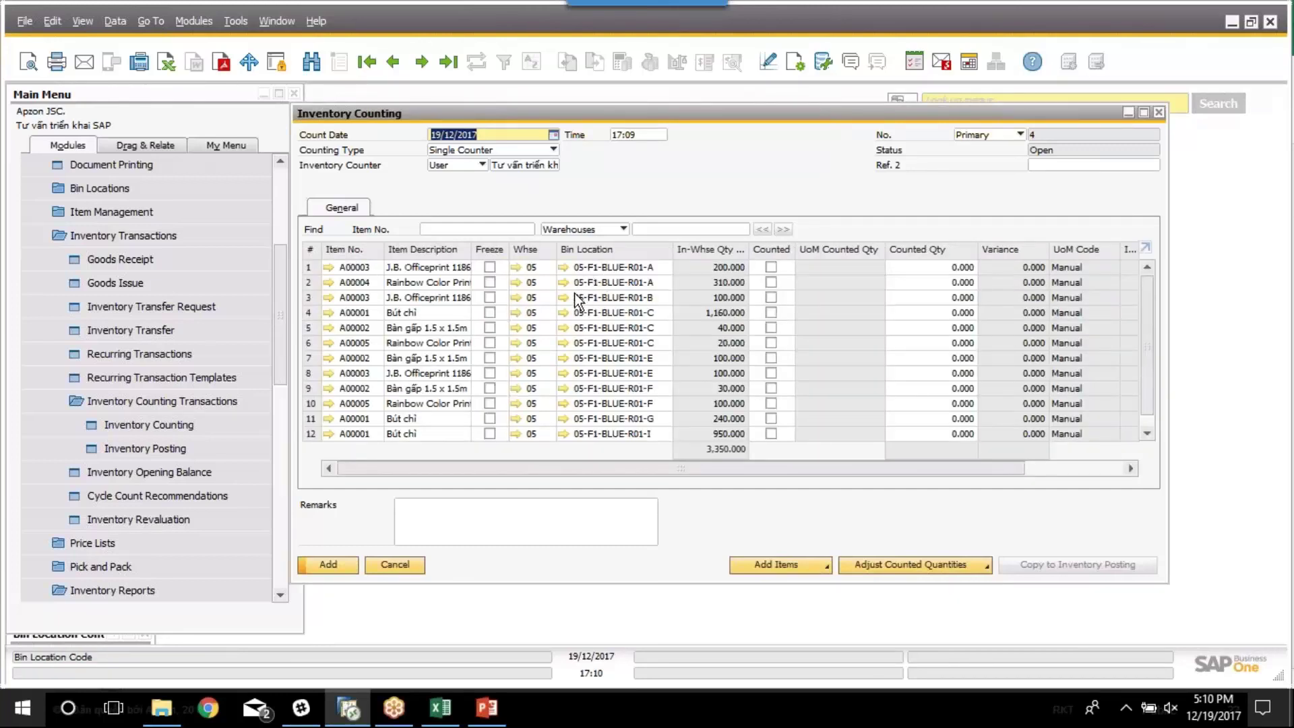
click(359, 269)
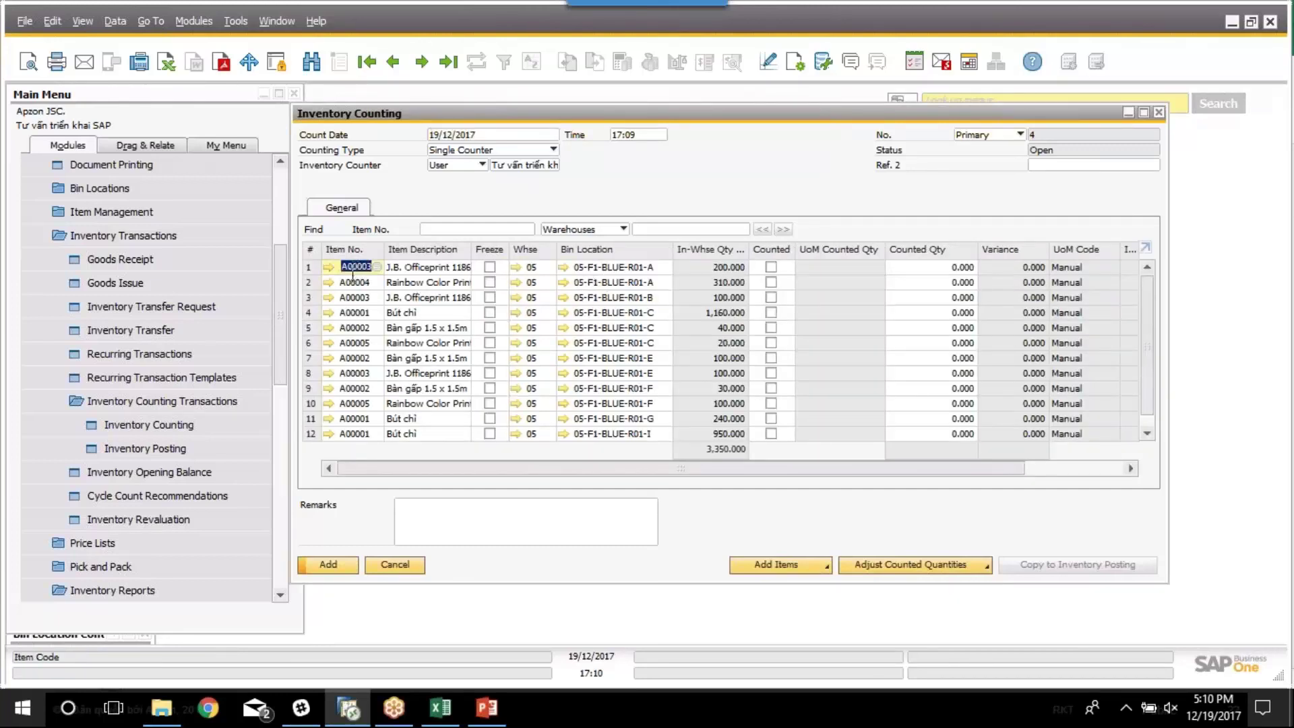
click(355, 298)
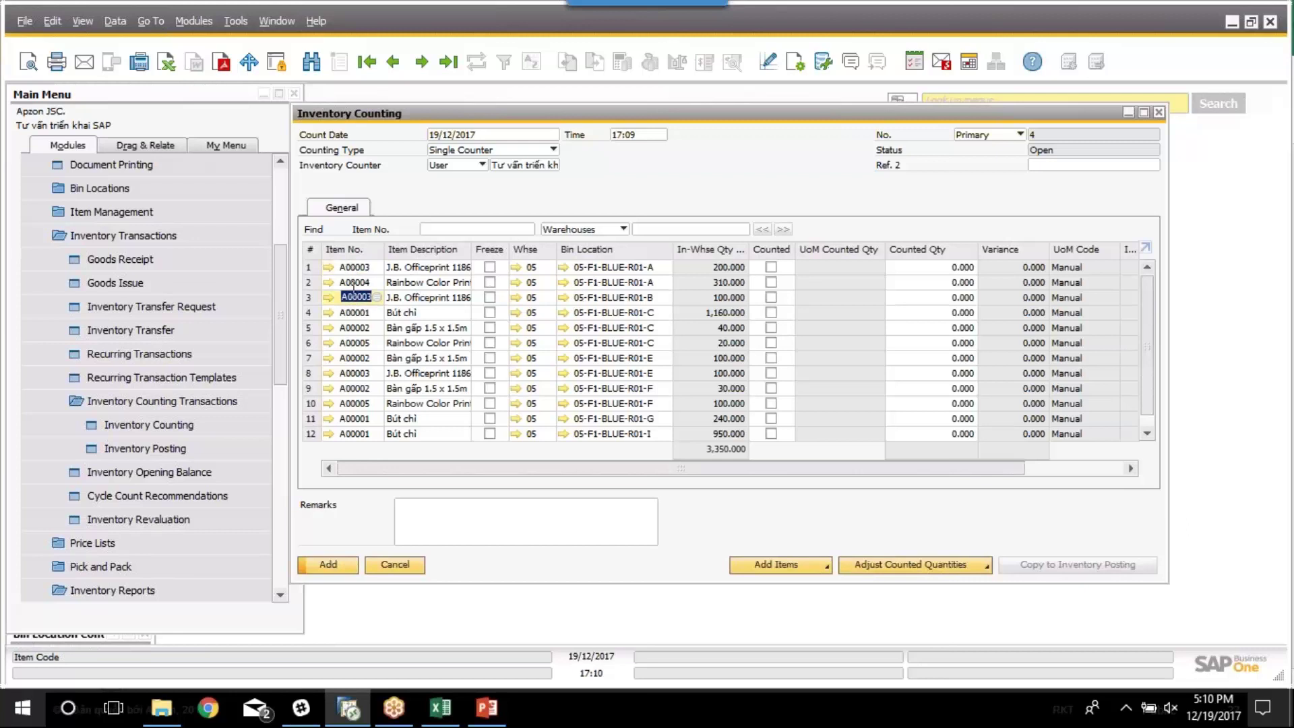
click(632, 268)
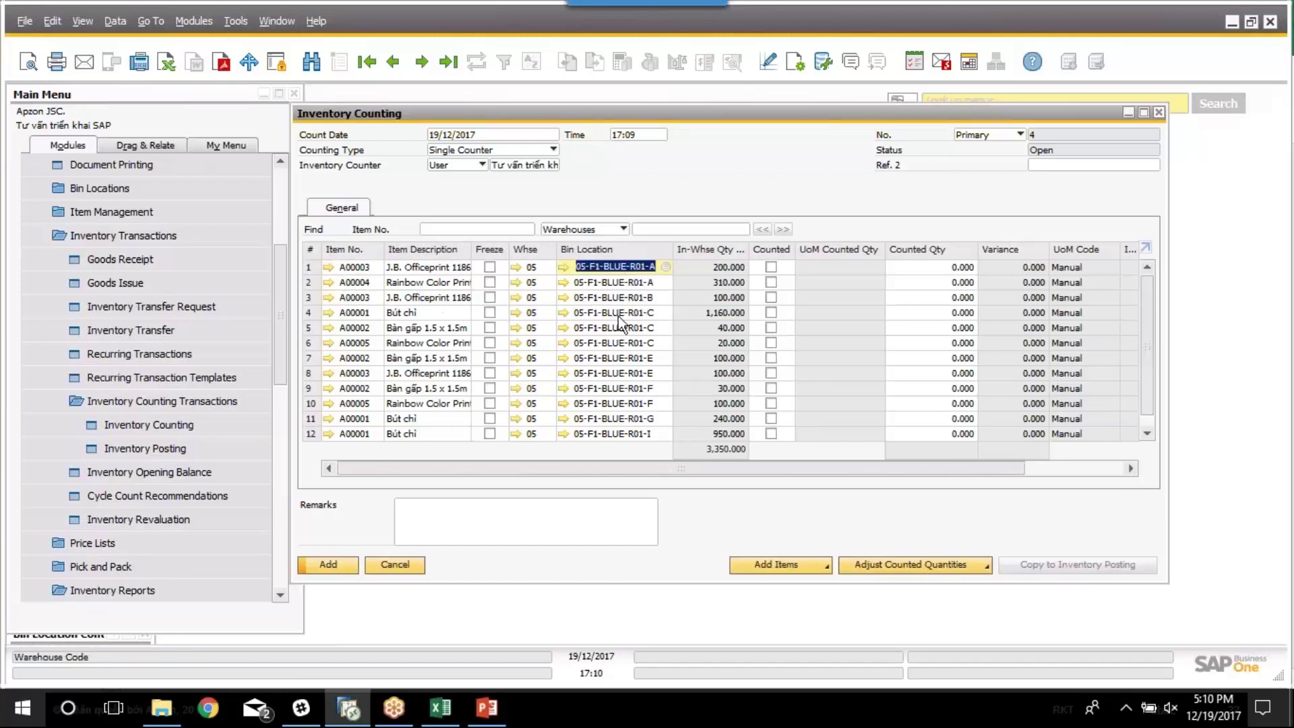
click(655, 298)
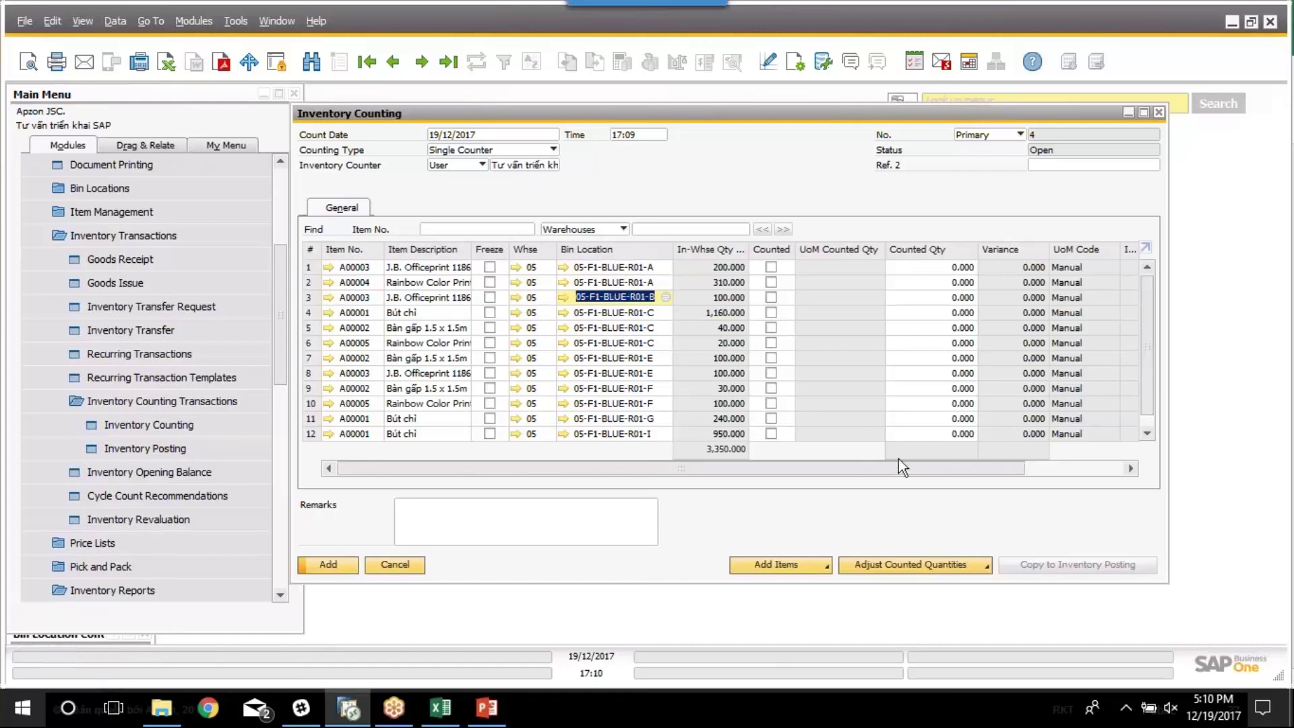
scroll(1011, 472, right, 3)
scroll(990, 478, left, 3)
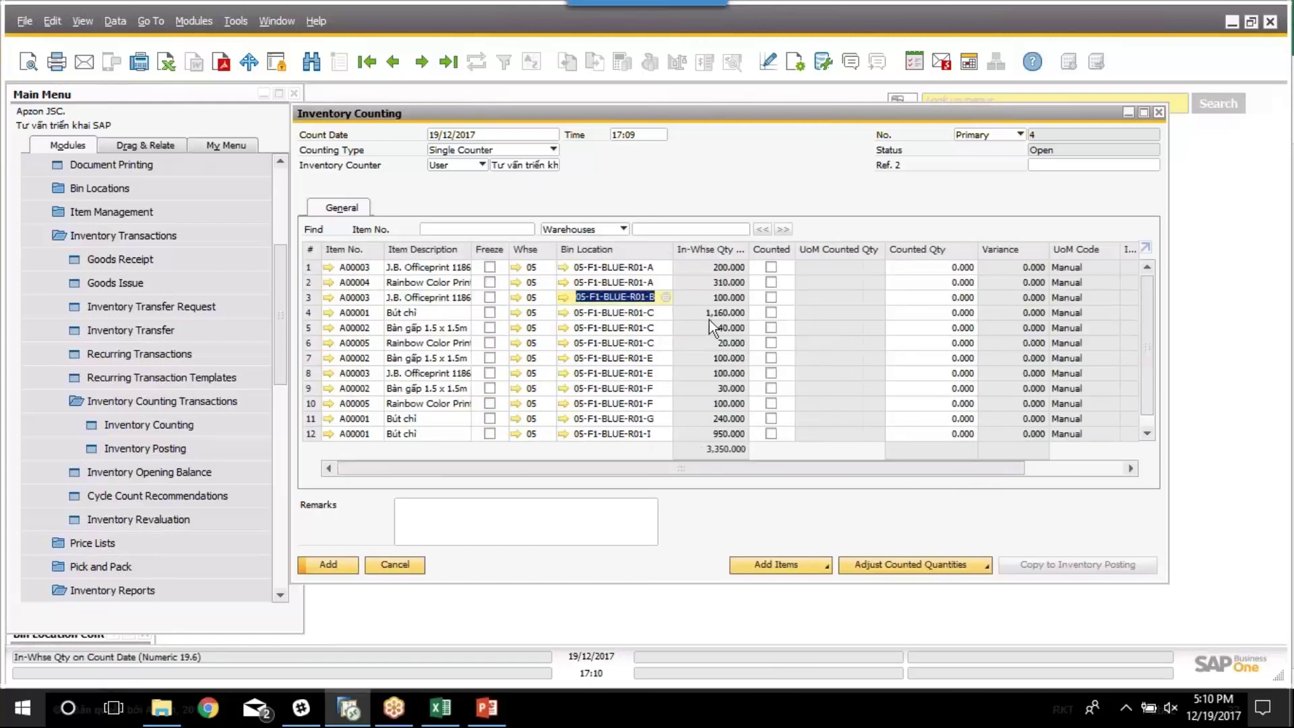
click(630, 268)
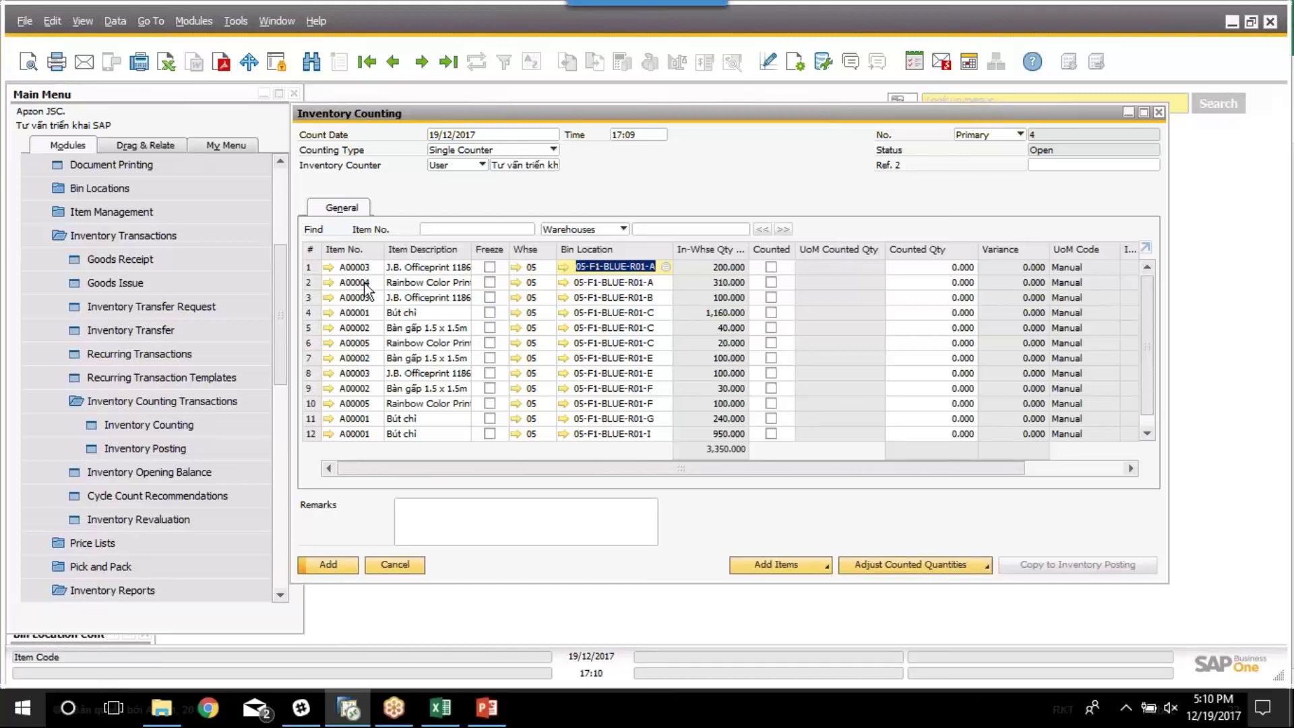
click(944, 281)
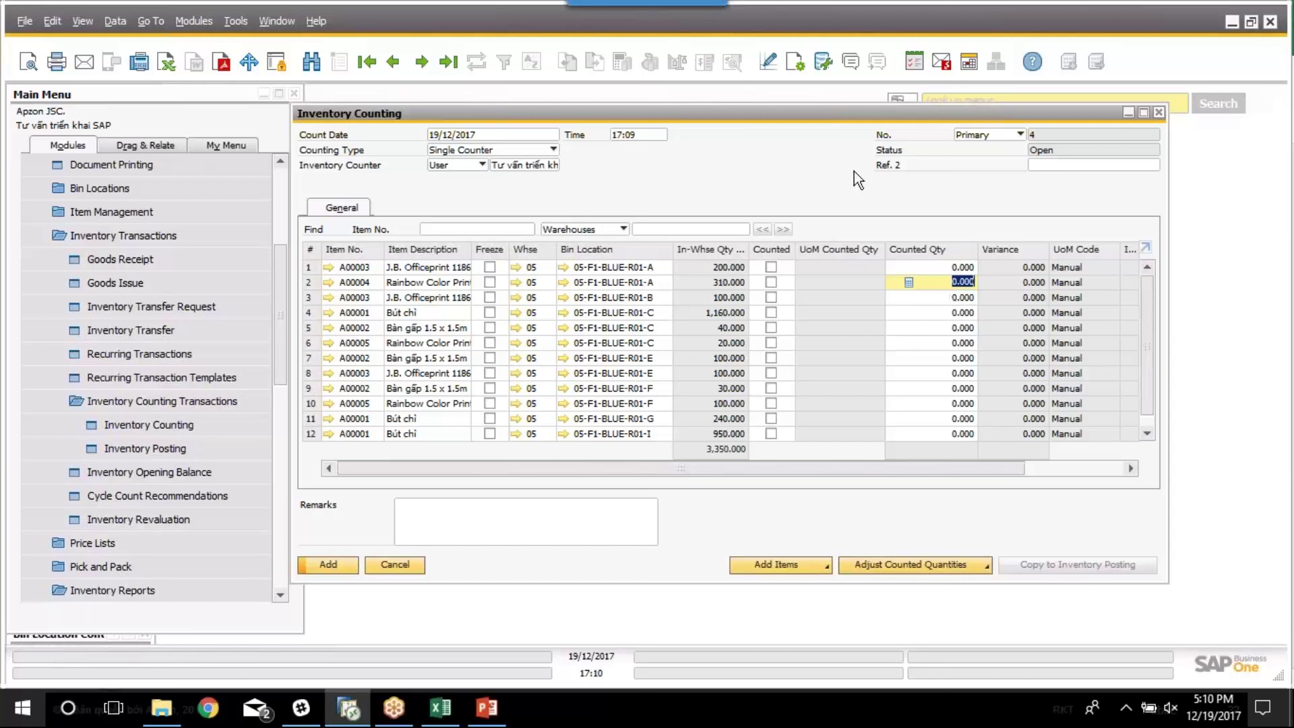
drag(831, 118, 857, 114)
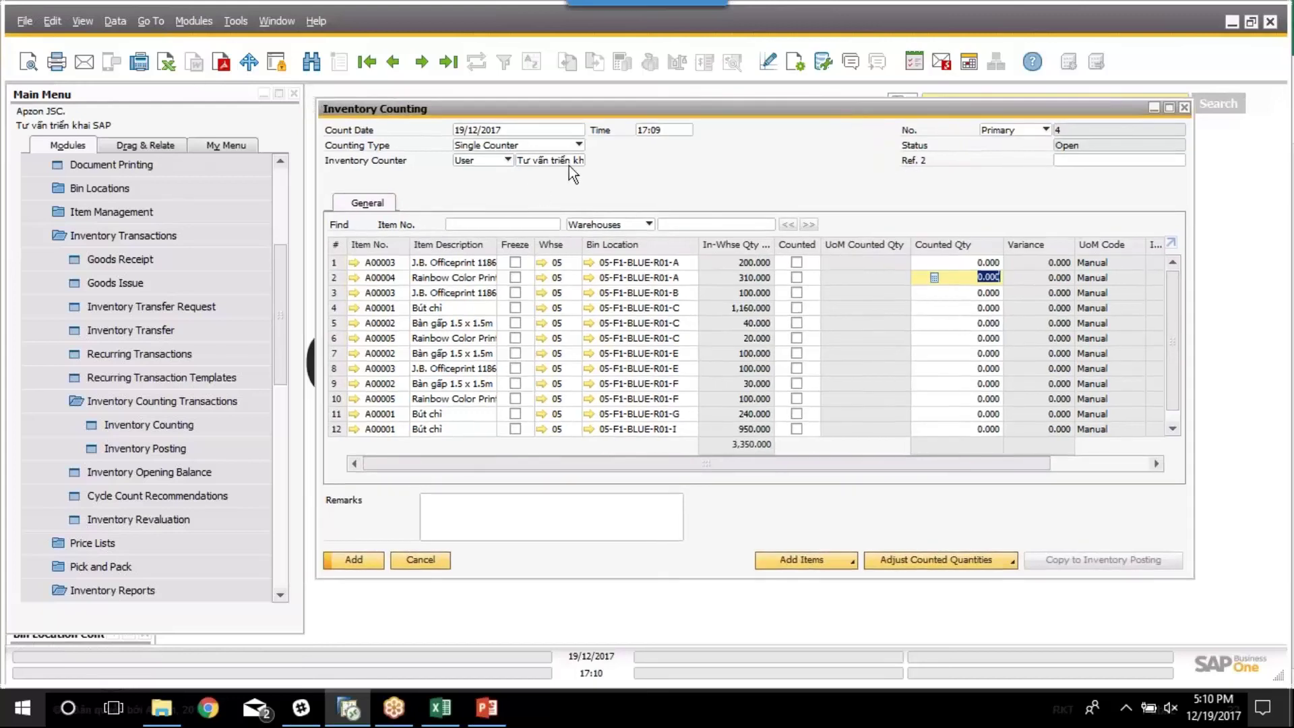